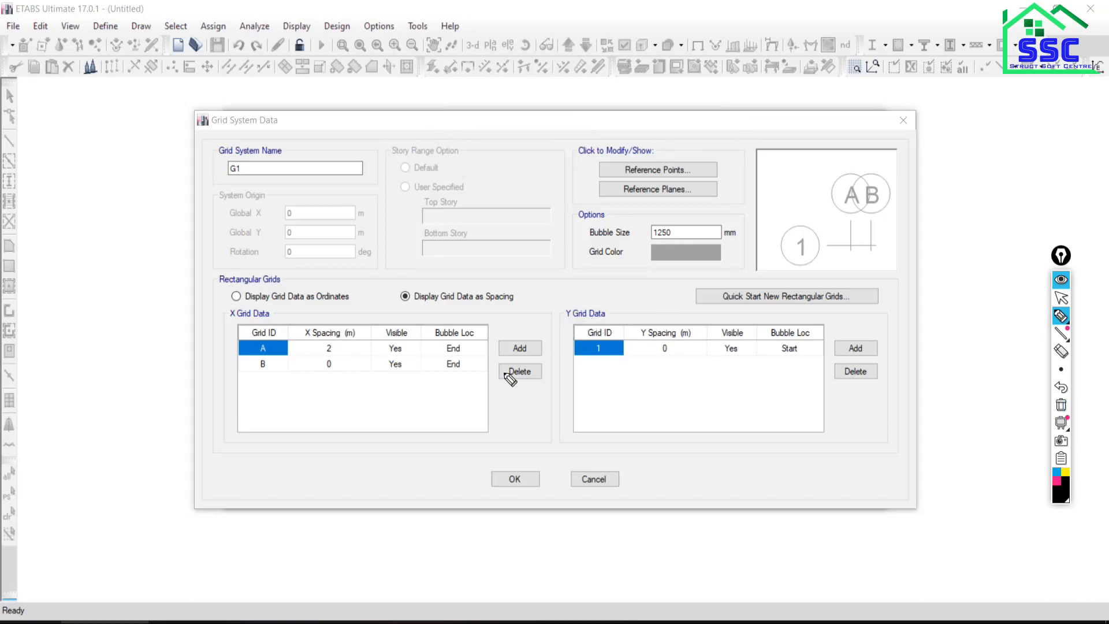
- Annotate the screen with grid marks A and B joined by a 2 m line, circle A, and underline the spacing display option
left_click_drag(395, 93, 393, 115)
mouse_move(394, 74)
left_mouse_down()
mouse_move(401, 56)
mouse_move(407, 65)
left_mouse_up()
mouse_move(655, 84)
left_mouse_down()
mouse_move(655, 111)
mouse_move(655, 51)
mouse_move(673, 68)
mouse_move(660, 70)
left_mouse_up()
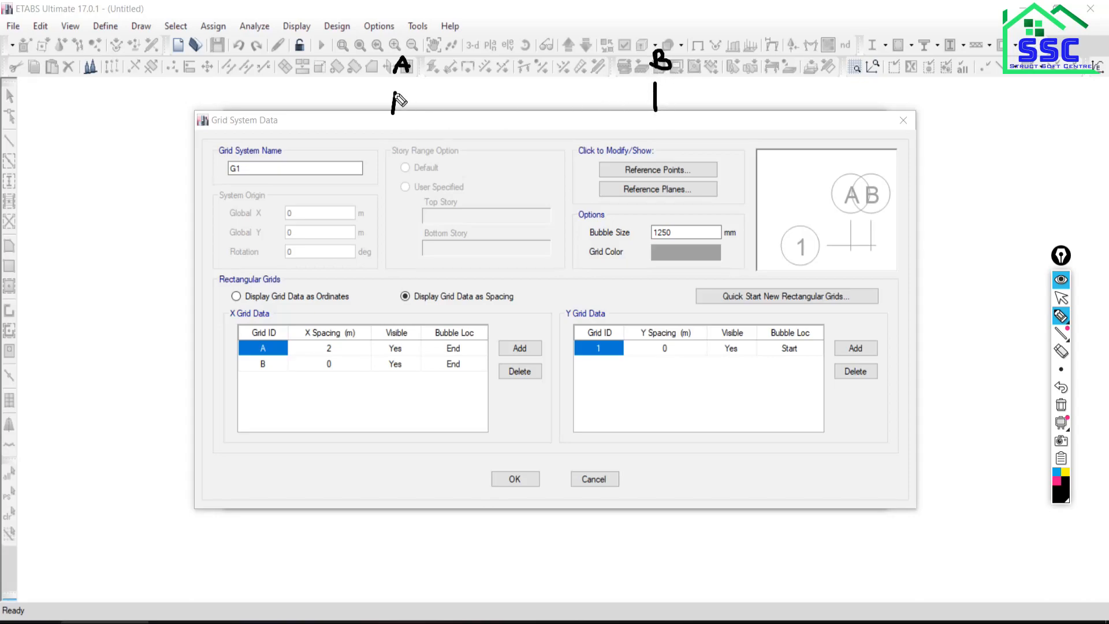
left_click_drag(389, 91, 395, 113)
left_click_drag(403, 307, 517, 309)
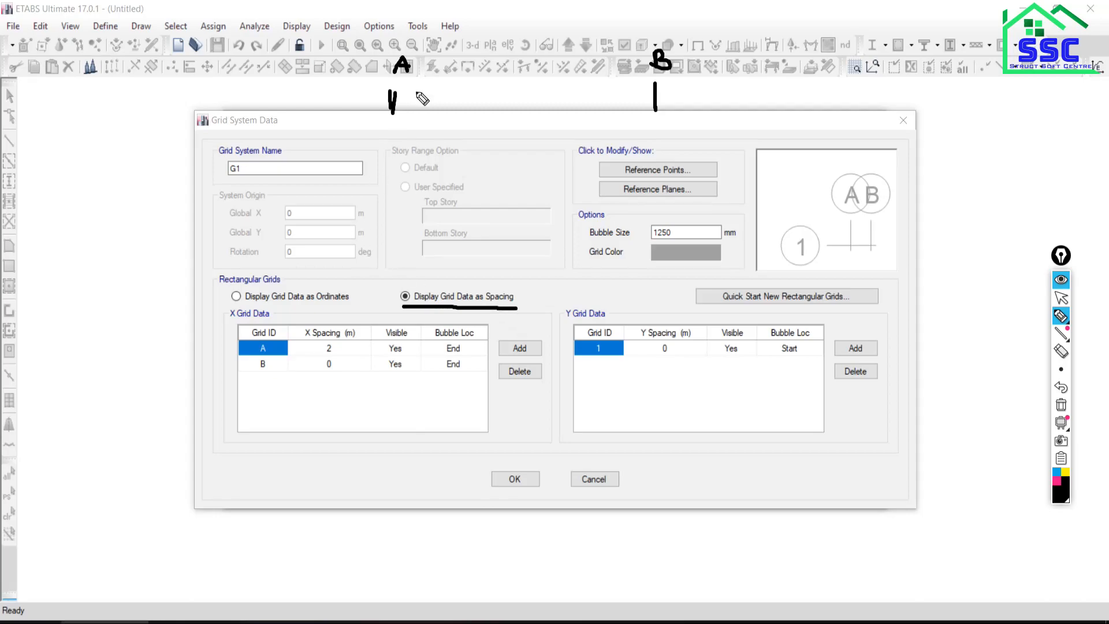
left_click_drag(390, 101, 646, 102)
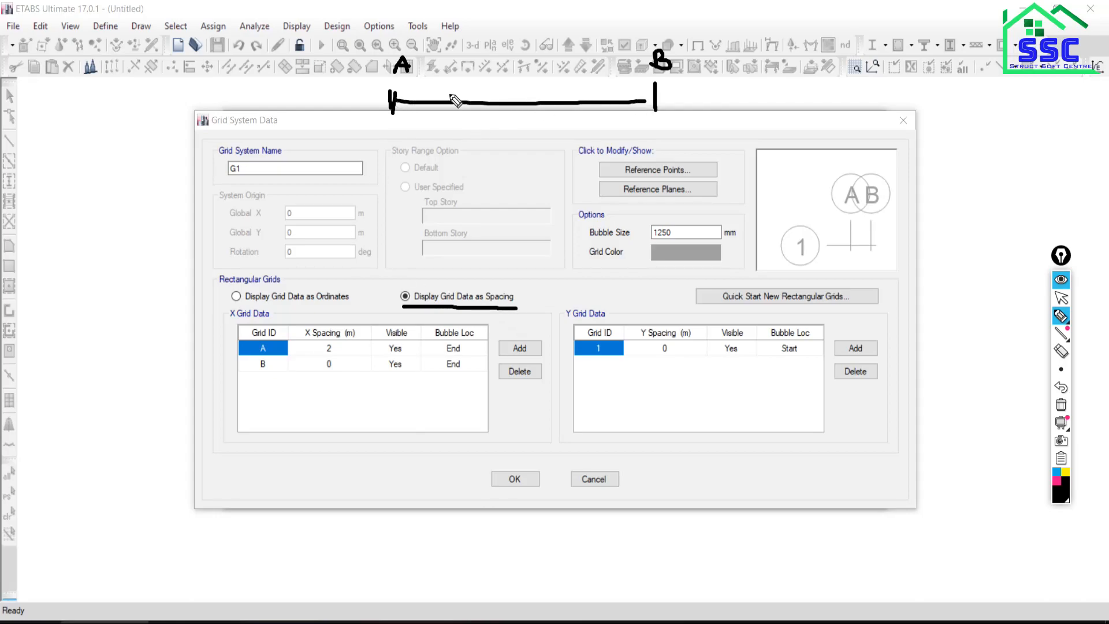
mouse_move(411, 39)
left_mouse_down()
mouse_move(379, 72)
mouse_move(426, 79)
mouse_move(412, 41)
left_mouse_up()
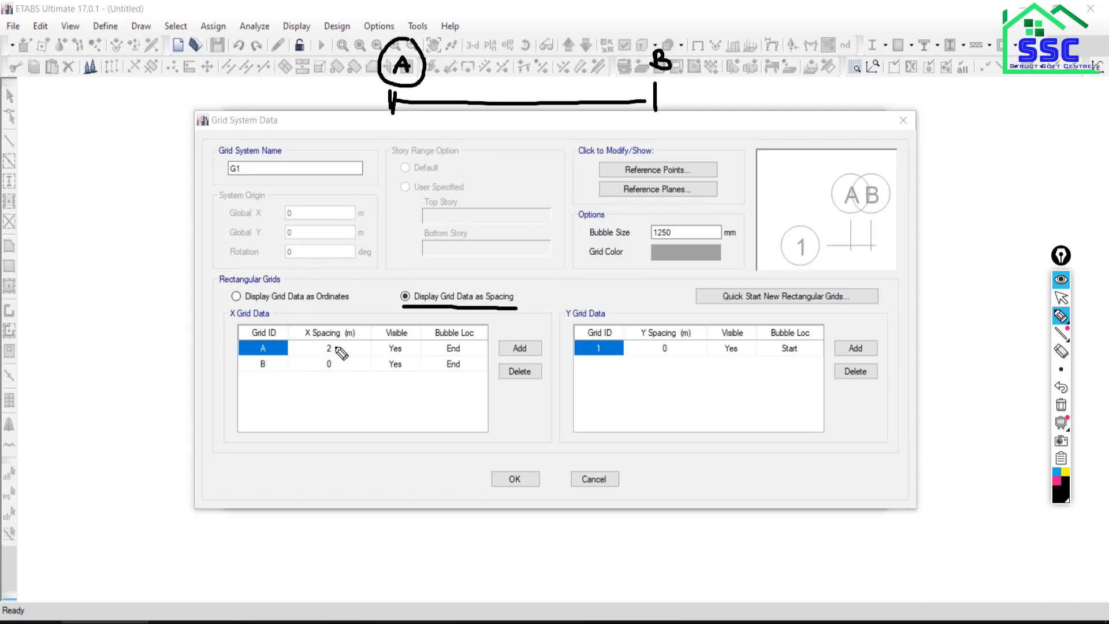
mouse_move(495, 63)
left_mouse_down()
mouse_move(512, 85)
mouse_move(530, 67)
mouse_move(538, 84)
left_mouse_up()
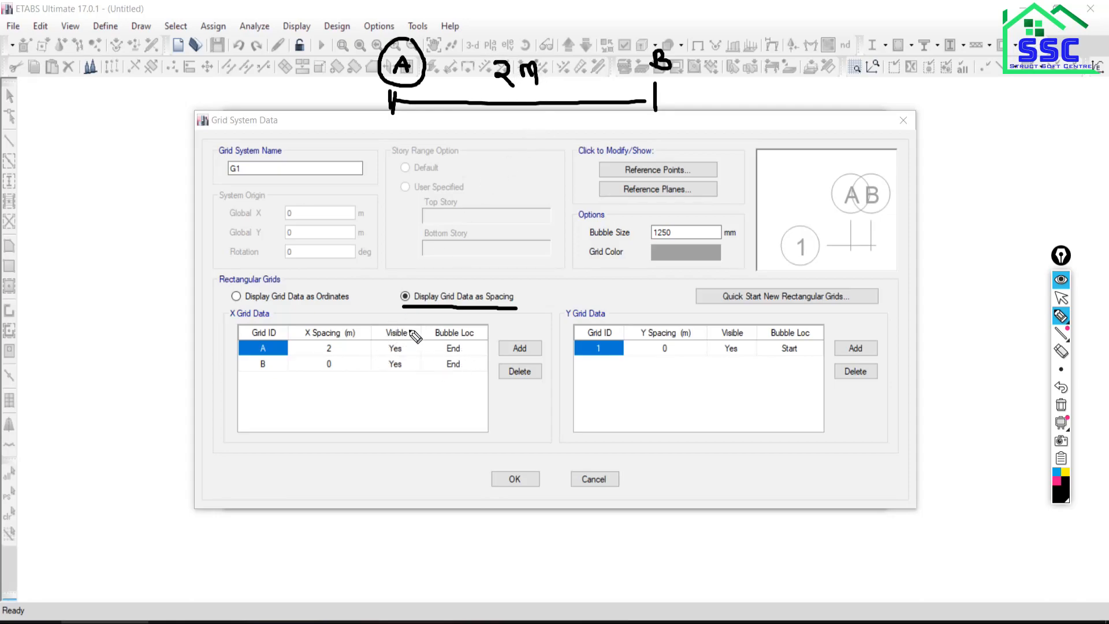
- Set the grid color to dark grey (RGB 106, 106, 106) and create the model from the Grid Only template with the custom grid
left_click(1062, 300)
left_click(670, 252)
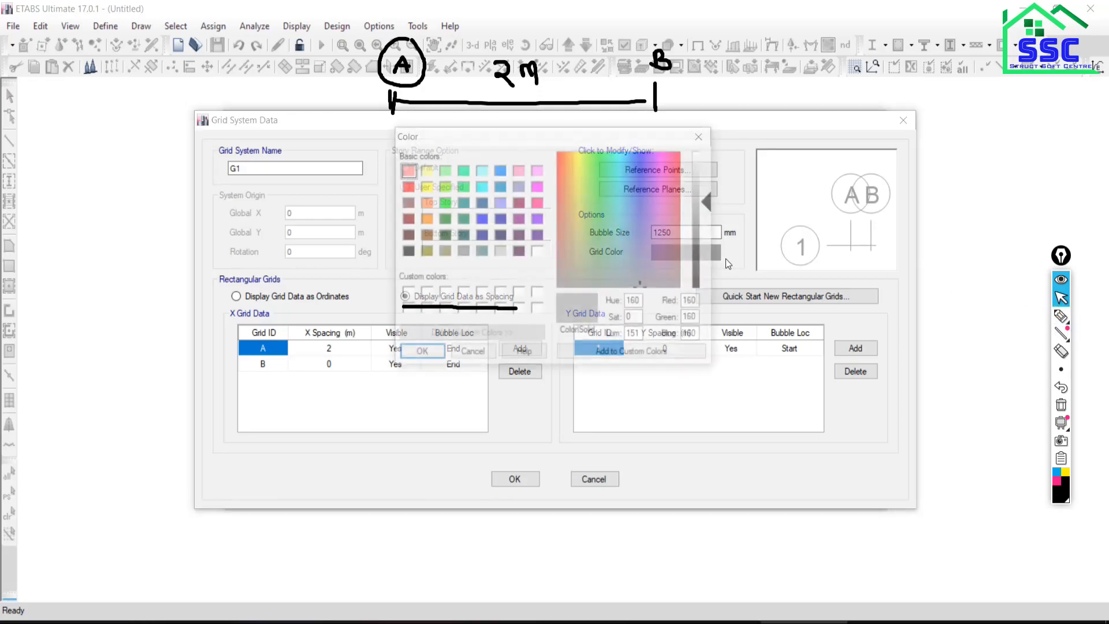
left_click_drag(712, 205, 712, 235)
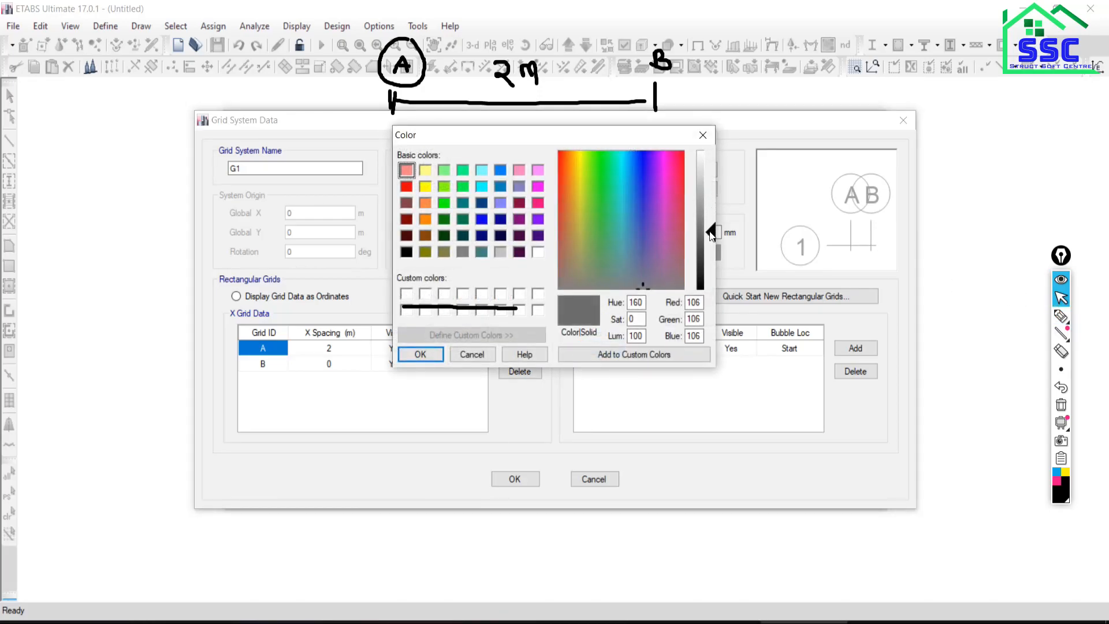
left_click(413, 357)
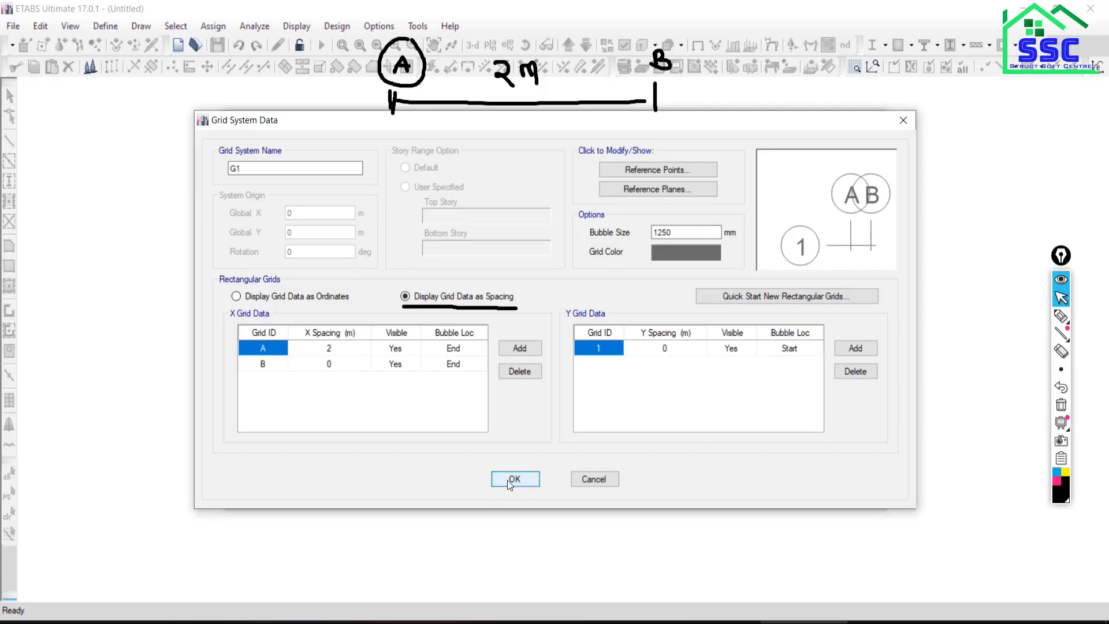
left_click(510, 481)
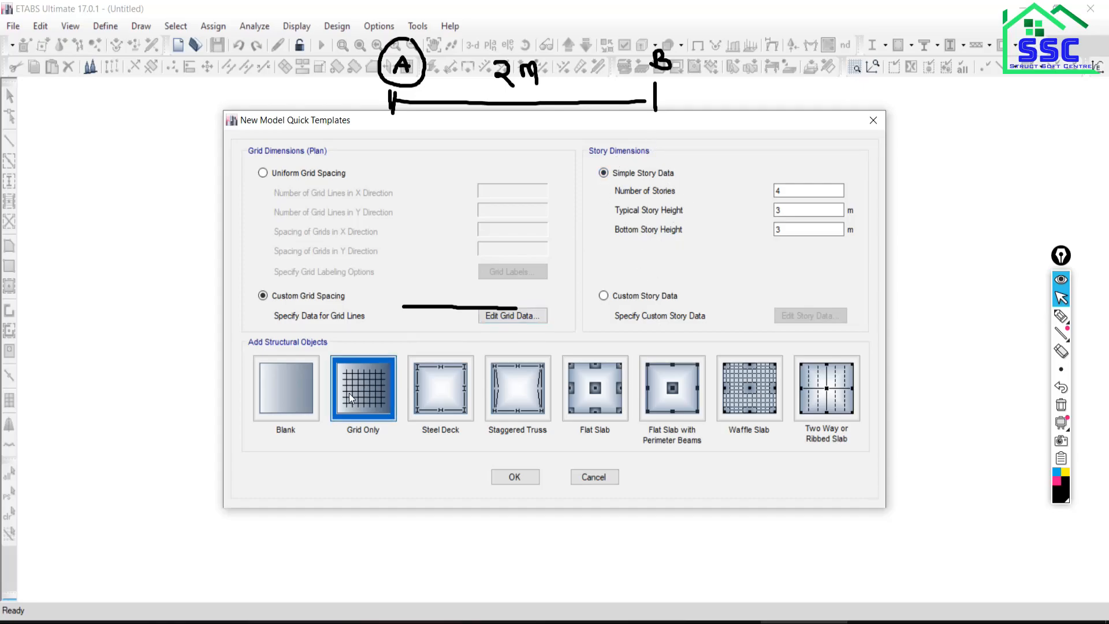
left_click(524, 477)
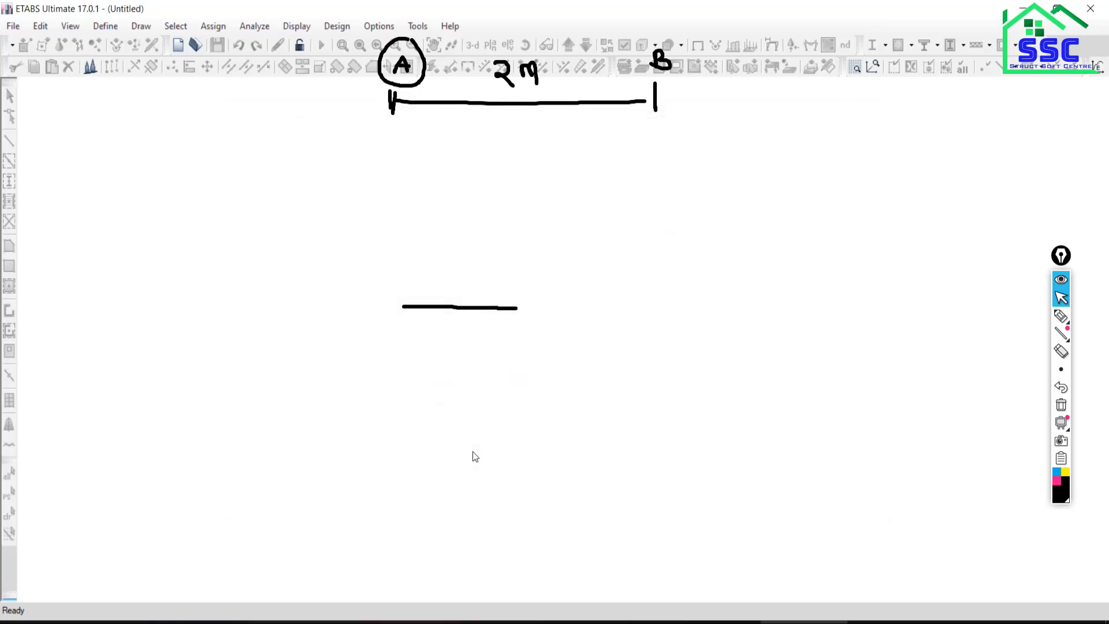
- Erase the on-screen annotations and close the Model Explorer and the 3-D view so only the plan view remains
left_click(1061, 405)
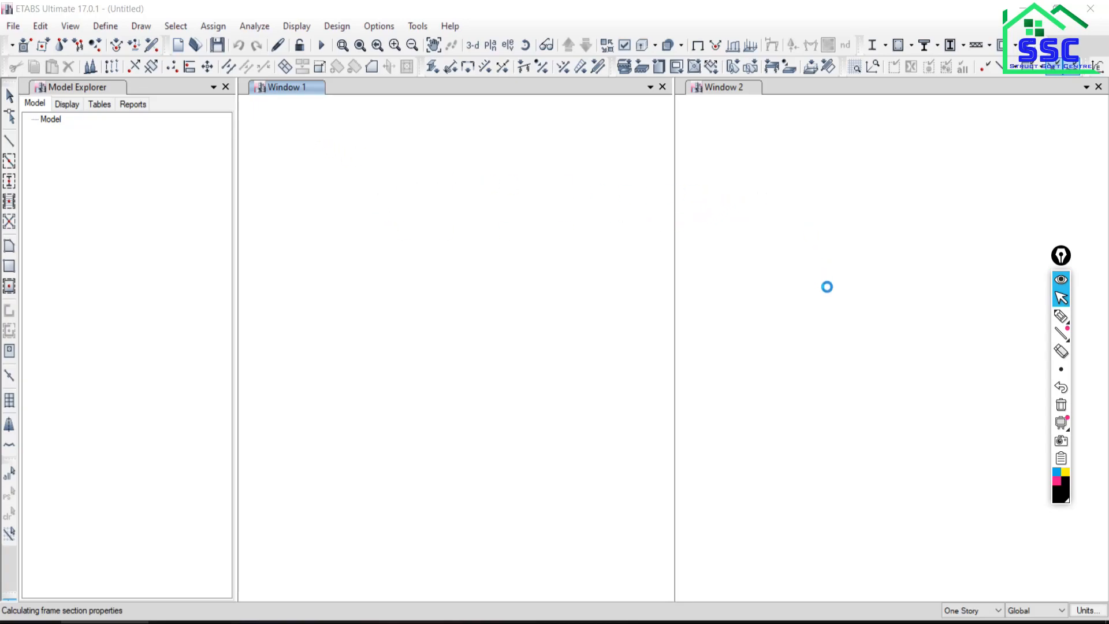
left_click(225, 87)
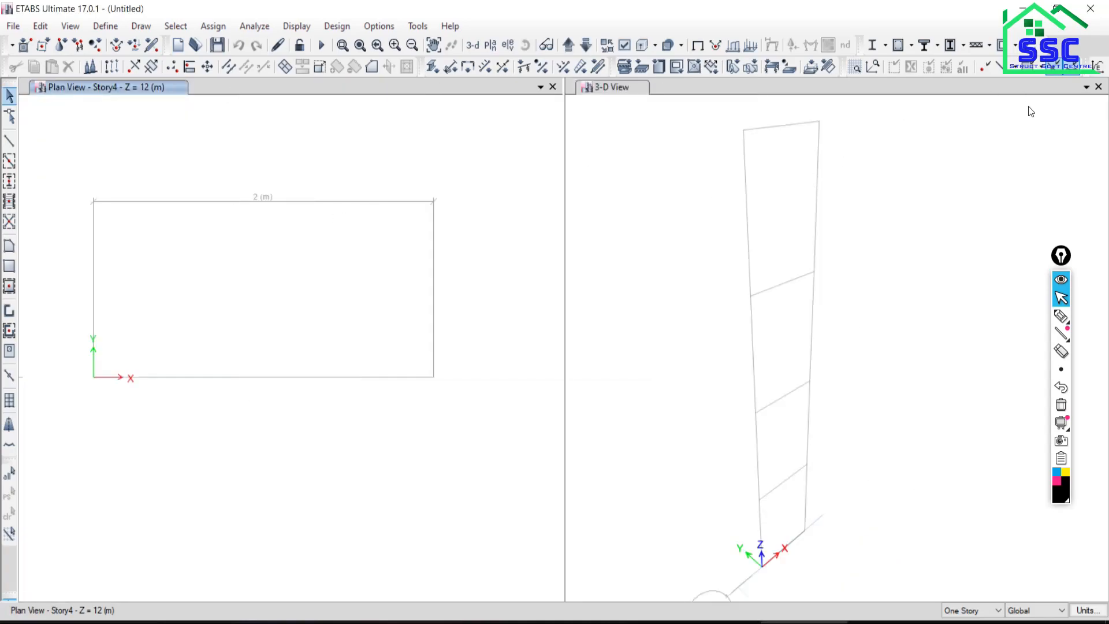
left_click(1099, 89)
middle_click_drag(616, 244, 614, 306)
scroll(612, 306, "down", 3)
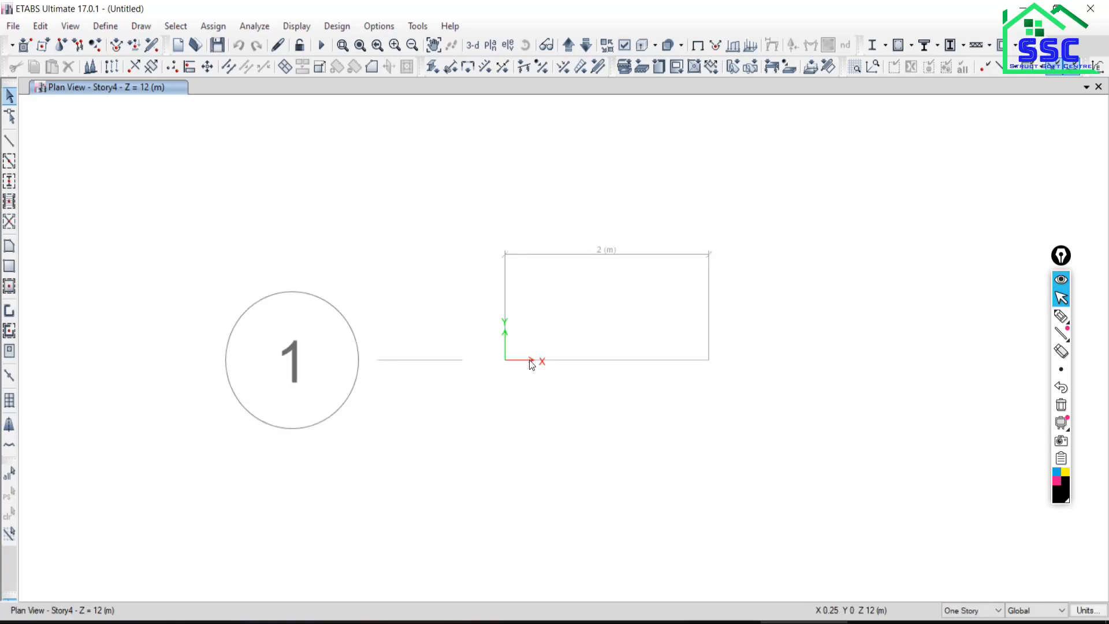
- Display the elevation view along grid line 1
left_click(506, 46)
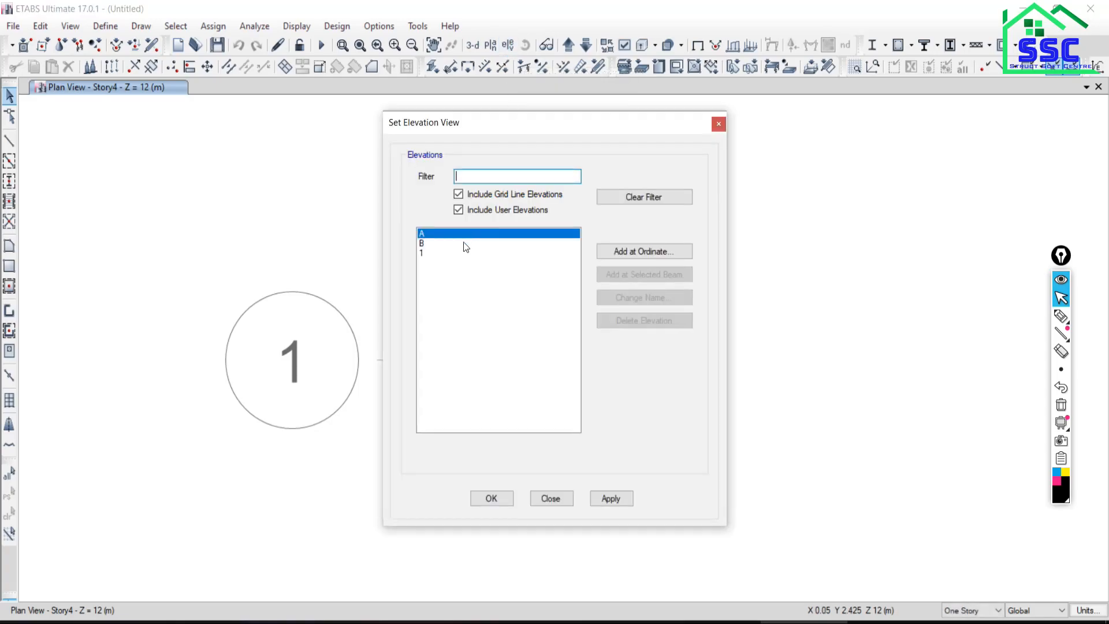
left_click(438, 252)
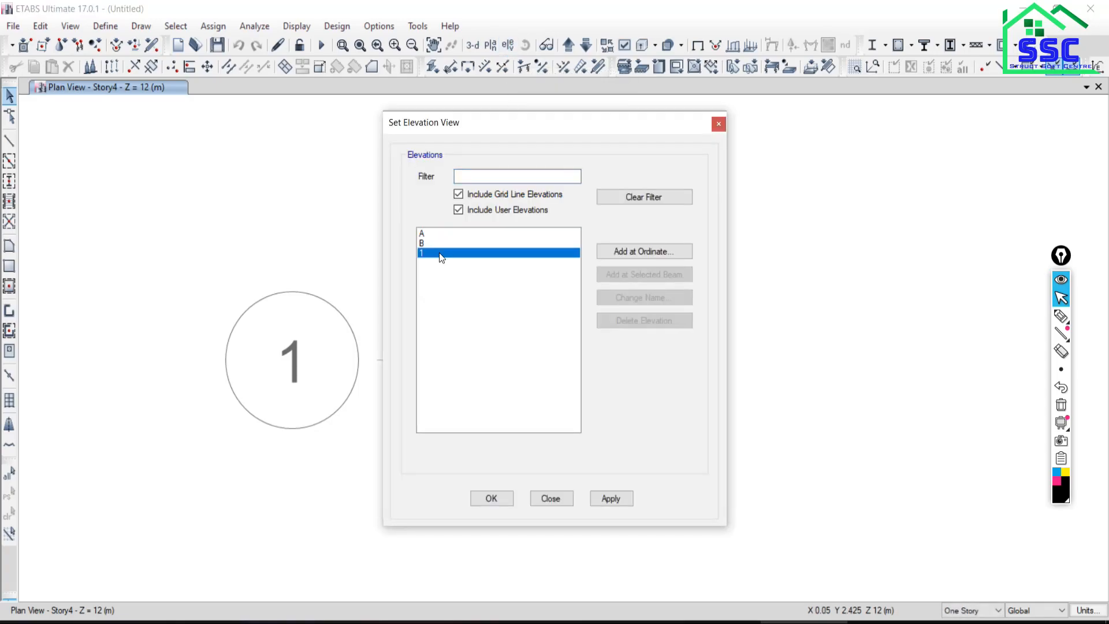
left_click(610, 498)
left_click(560, 499)
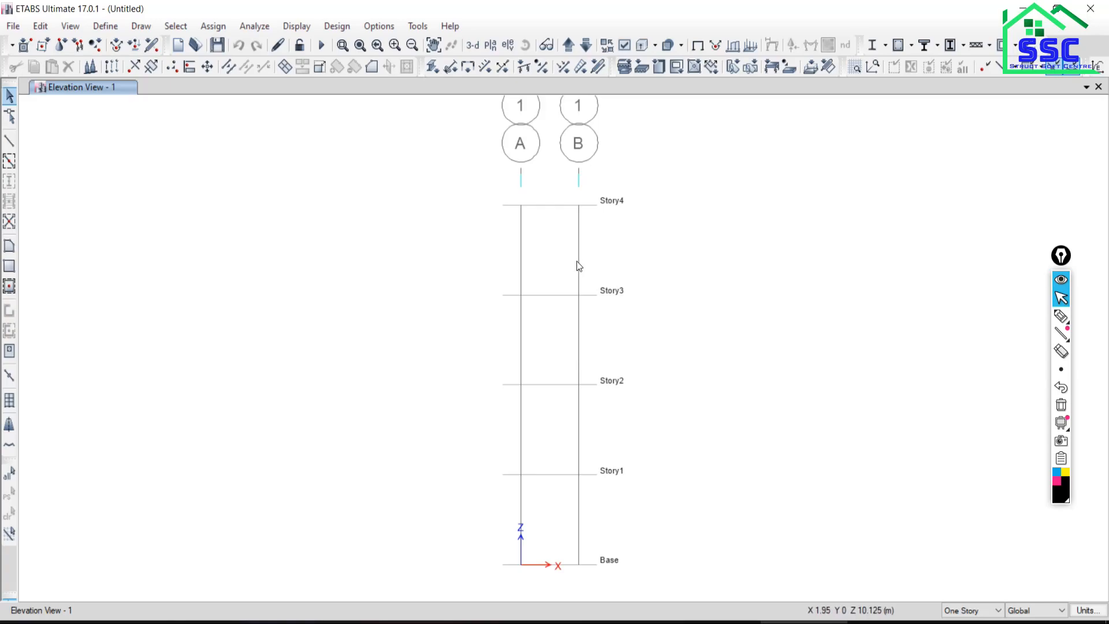
- Draw an A-LatBm frame beam along Story4 from grid line A to grid line B
scroll(570, 223, "up", 5)
middle_click_drag(527, 191, 617, 500)
scroll(517, 456, "up", 3)
scroll(549, 421, "down", 6)
scroll(494, 390, "up", 6)
scroll(535, 400, "down", 3)
middle_click_drag(643, 430, 613, 410)
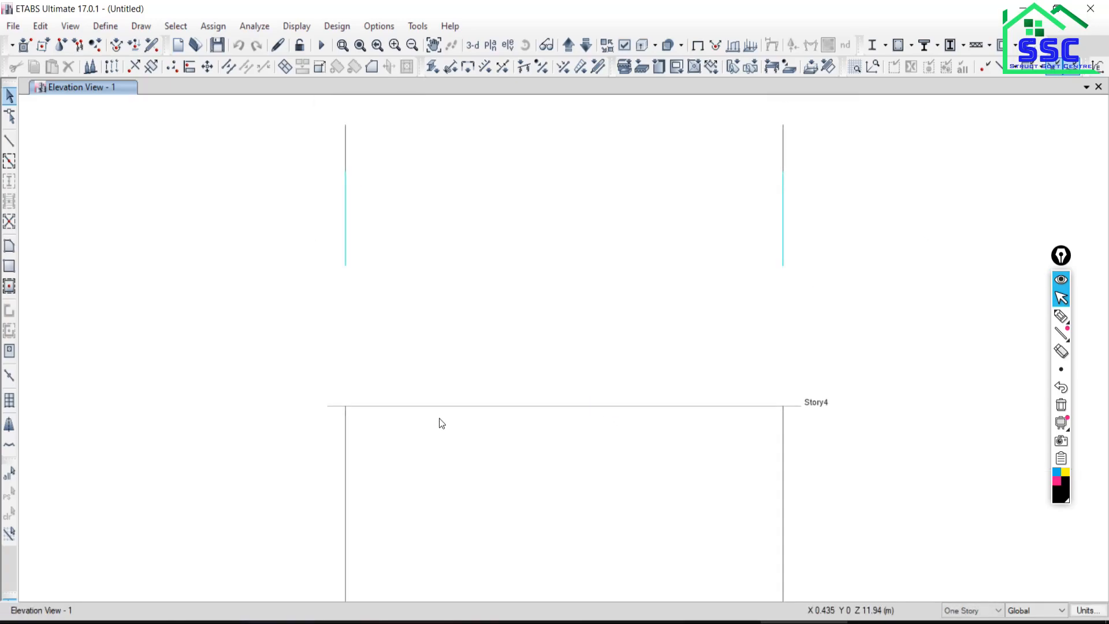
left_click(10, 143)
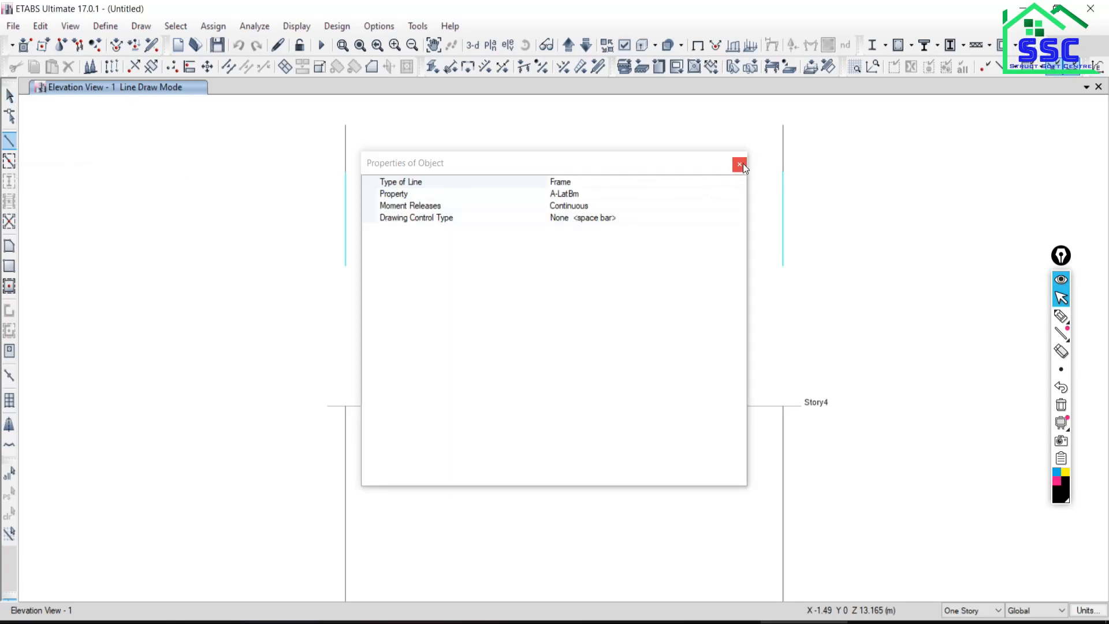
left_click(740, 165)
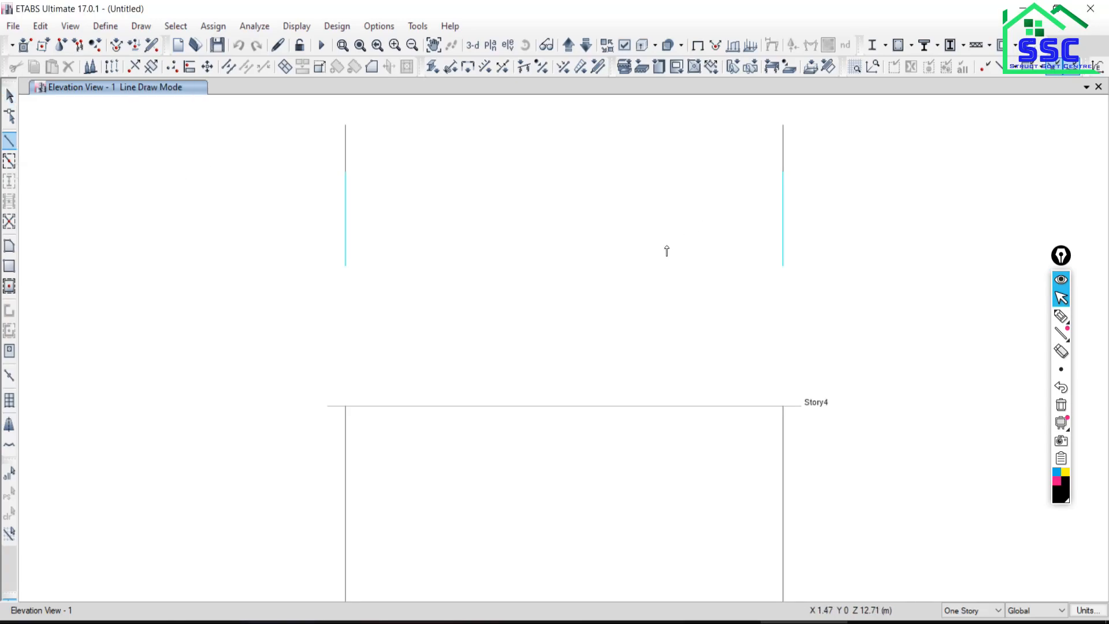
left_click(346, 407)
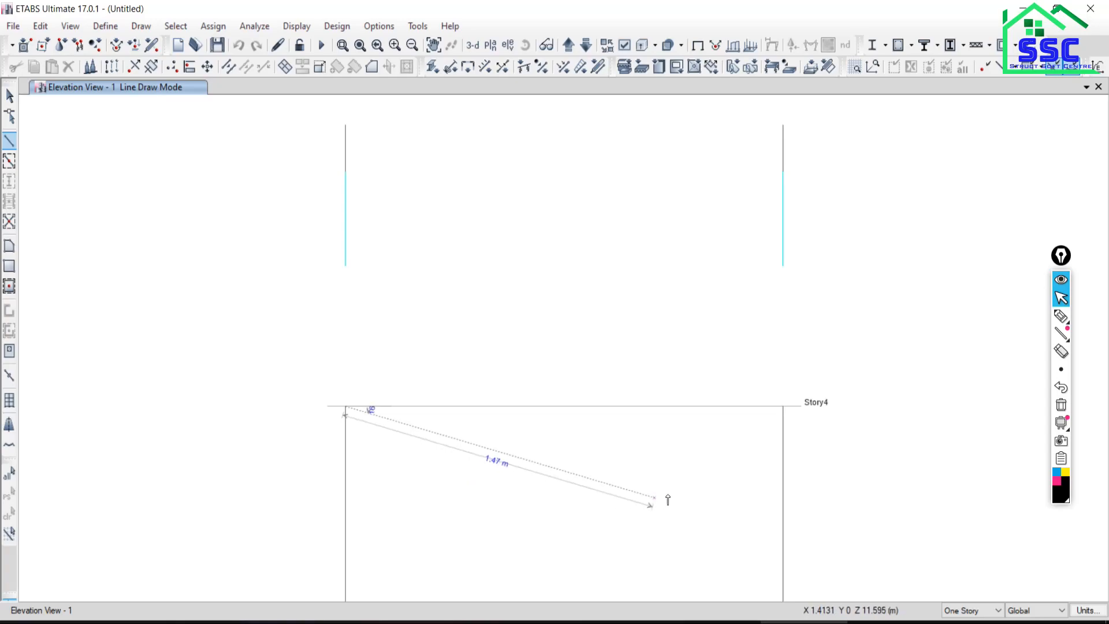
left_click(783, 408)
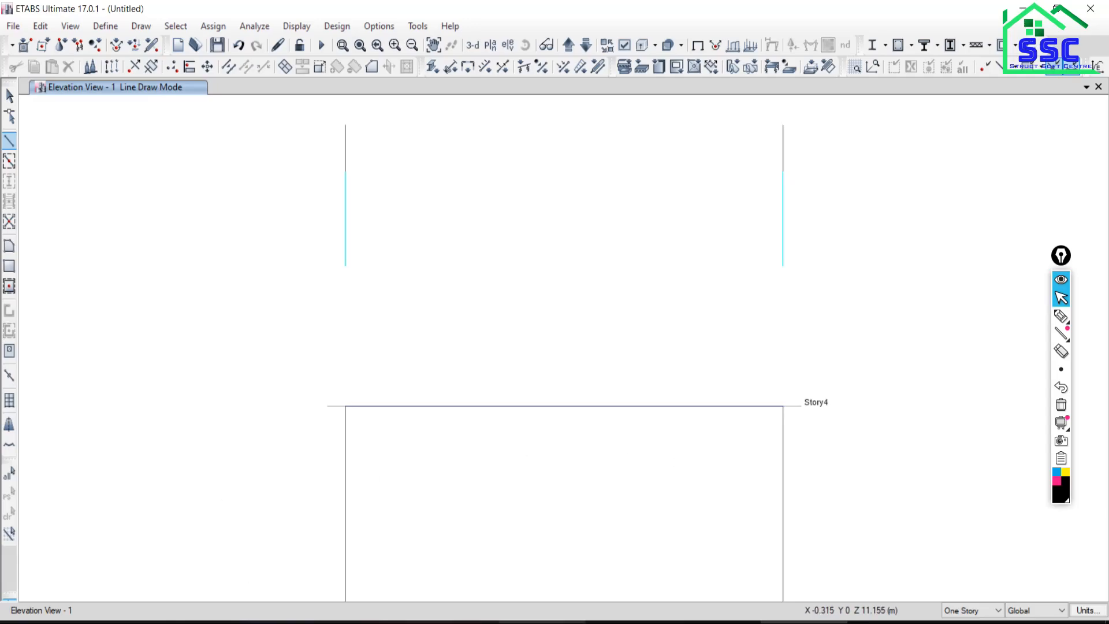
- Check the cantilever example in the Nitro Pro PDF, return to ETABS, and select the beam's end joint at grid line A
key("alt+Tab")
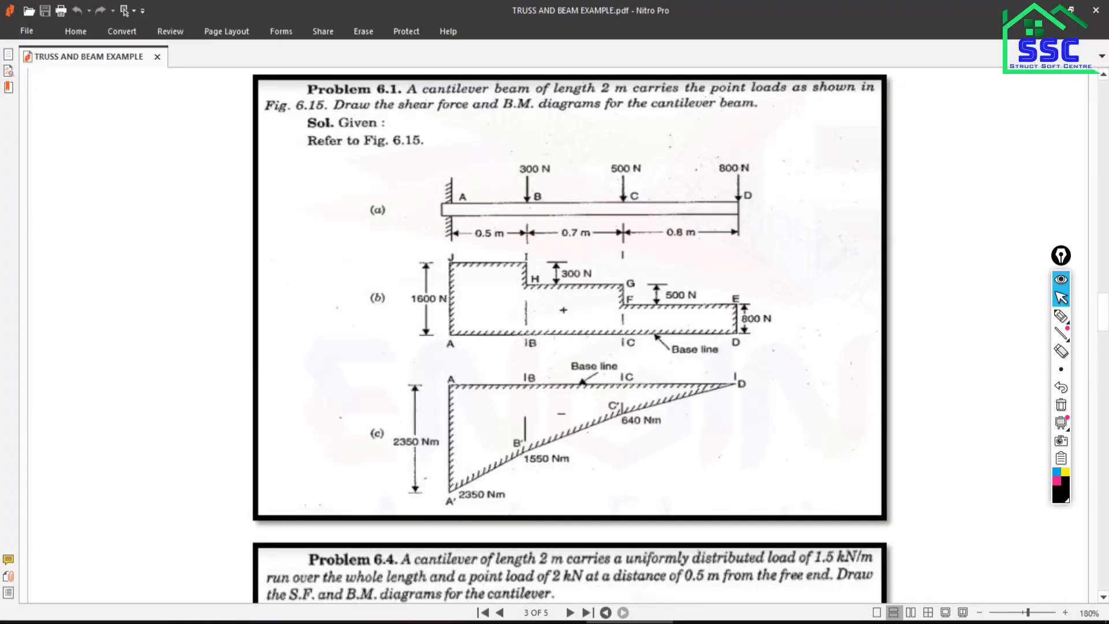
key("alt+Tab")
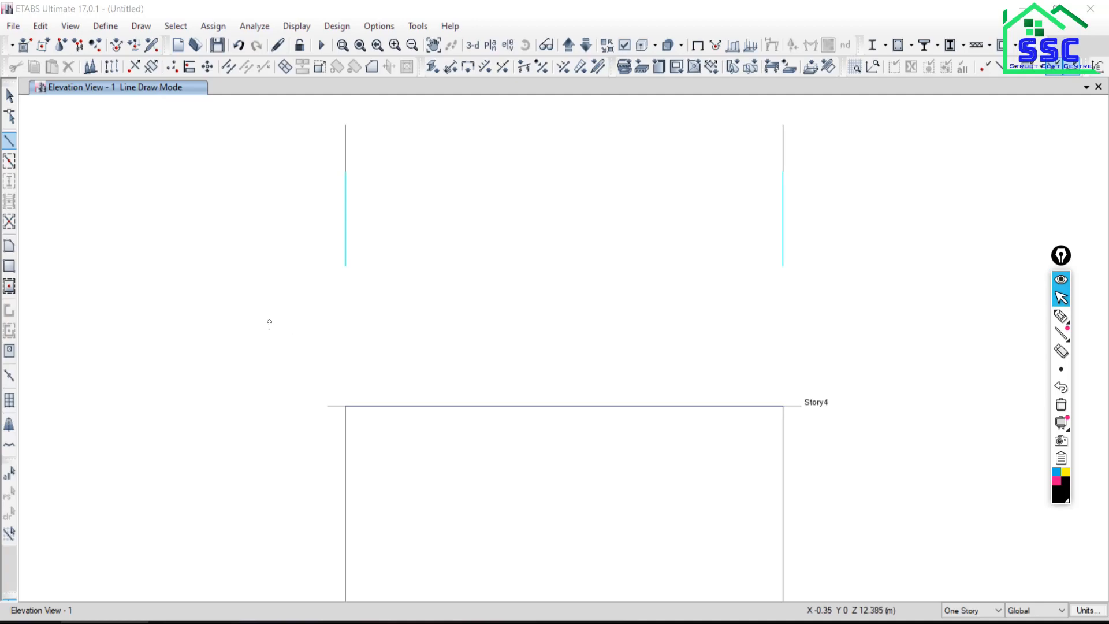
left_click(8, 102)
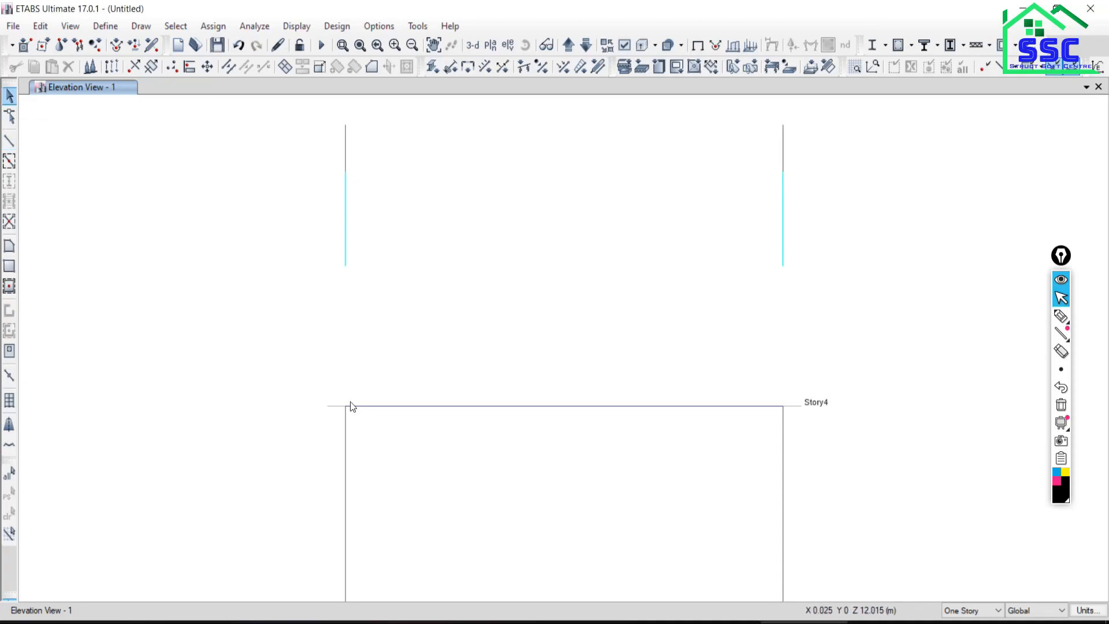
left_click_drag(301, 366, 316, 392)
left_click_drag(299, 375, 392, 436)
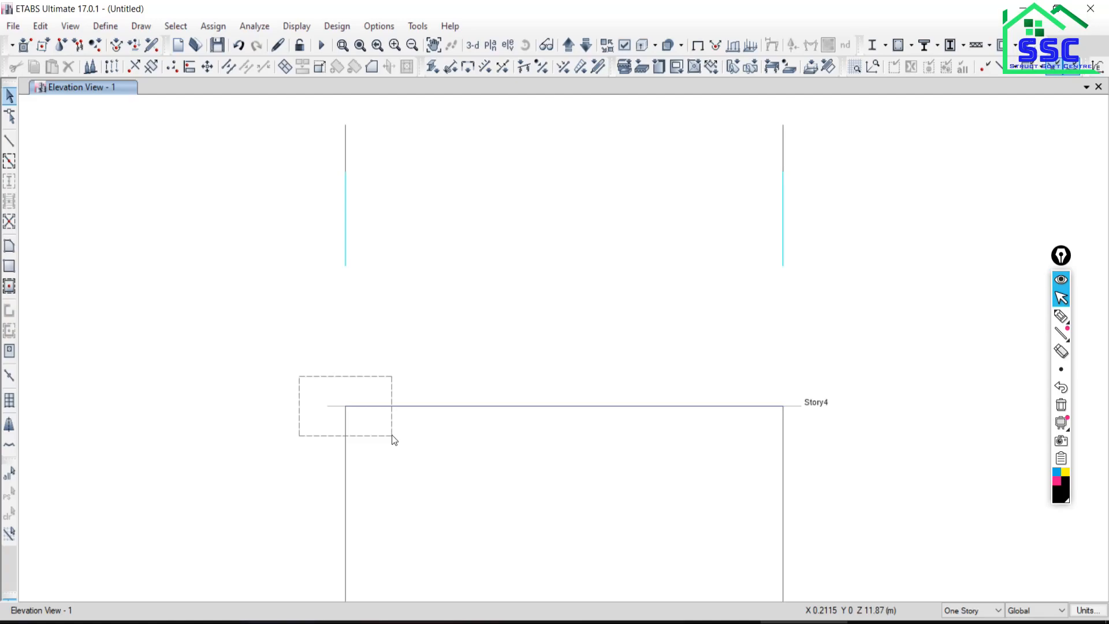
mouse_move(391, 436)
left_mouse_down()
mouse_move(375, 435)
mouse_move(390, 436)
left_mouse_up()
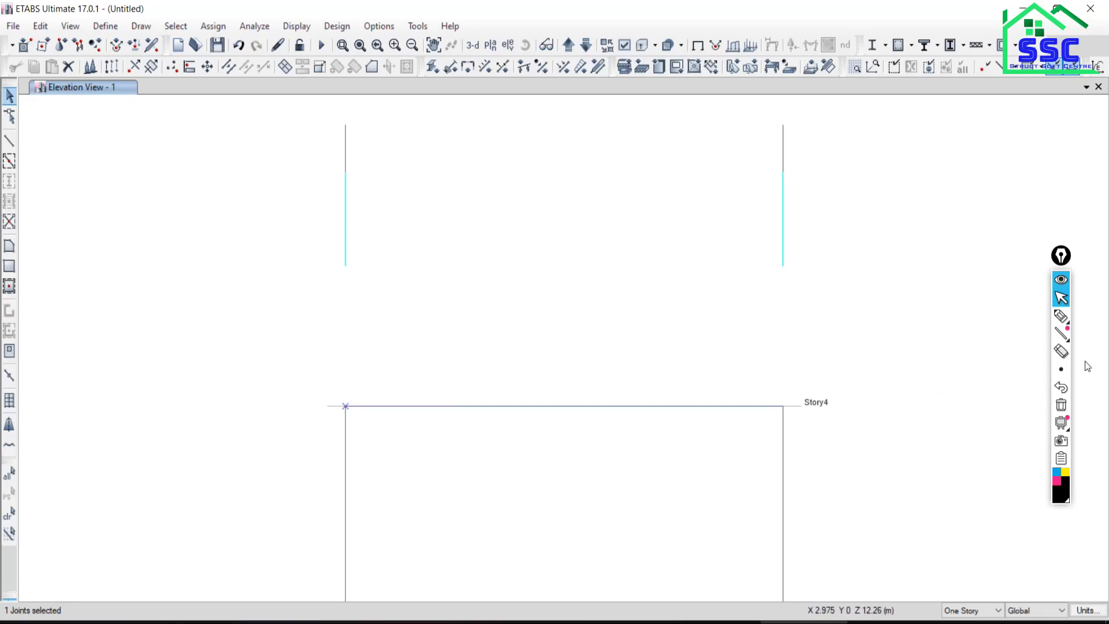
- Circle the selection status and the coordinate and unit readouts with the annotation pen, and clear the markings
left_click(1061, 316)
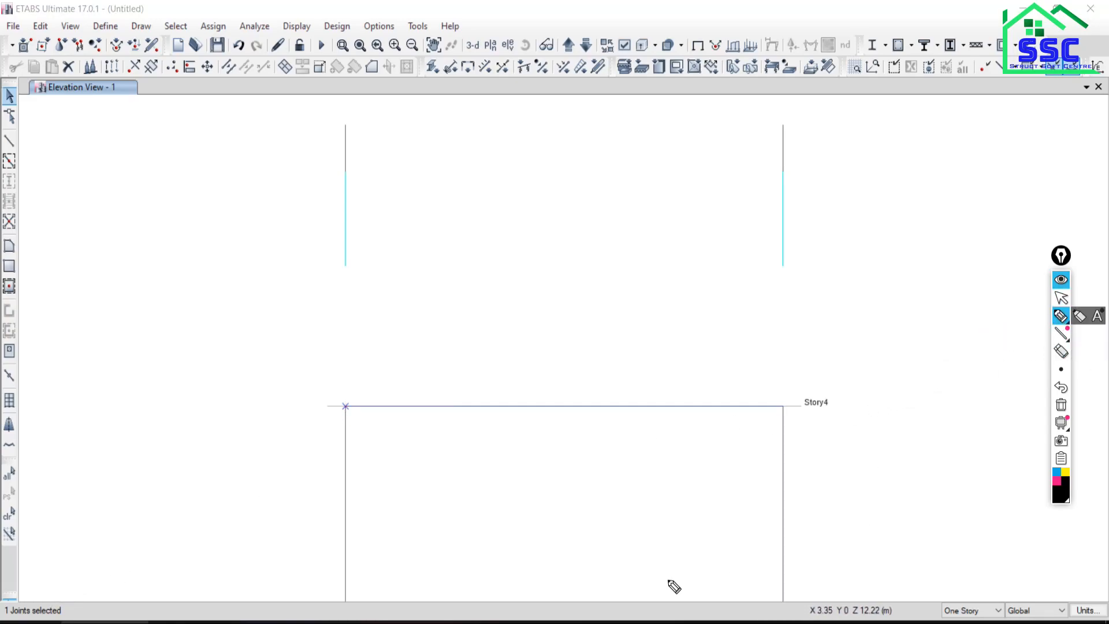
mouse_move(2, 594)
left_mouse_down()
mouse_move(72, 595)
mouse_move(81, 613)
mouse_move(53, 622)
left_mouse_up()
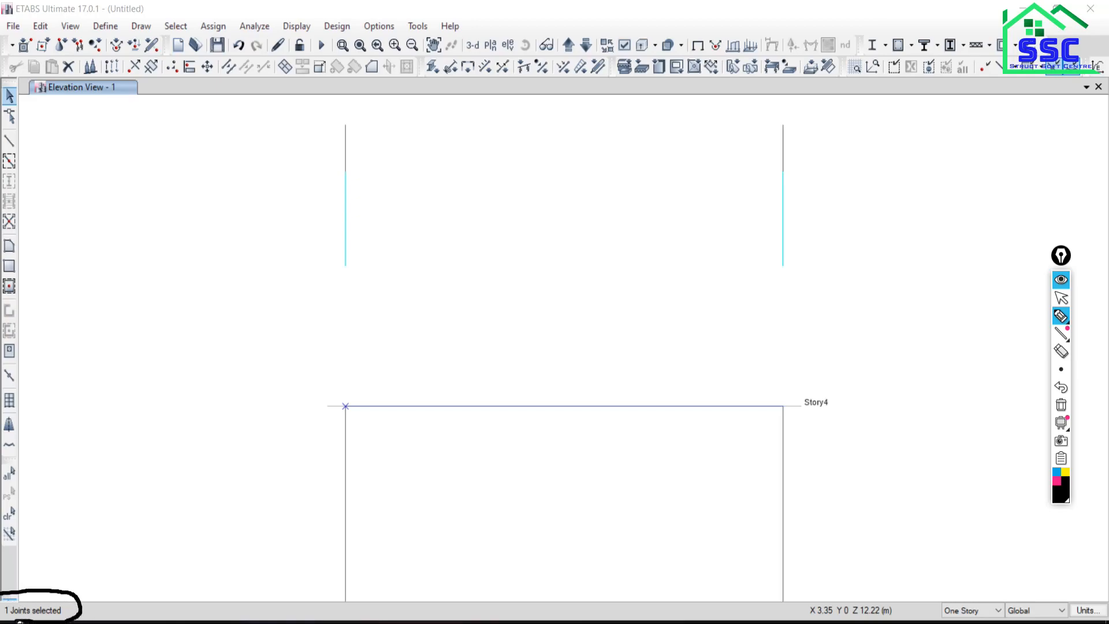
mouse_move(775, 611)
left_mouse_down()
mouse_move(1096, 579)
mouse_move(1106, 613)
left_mouse_up()
left_click_drag(855, 622, 806, 621)
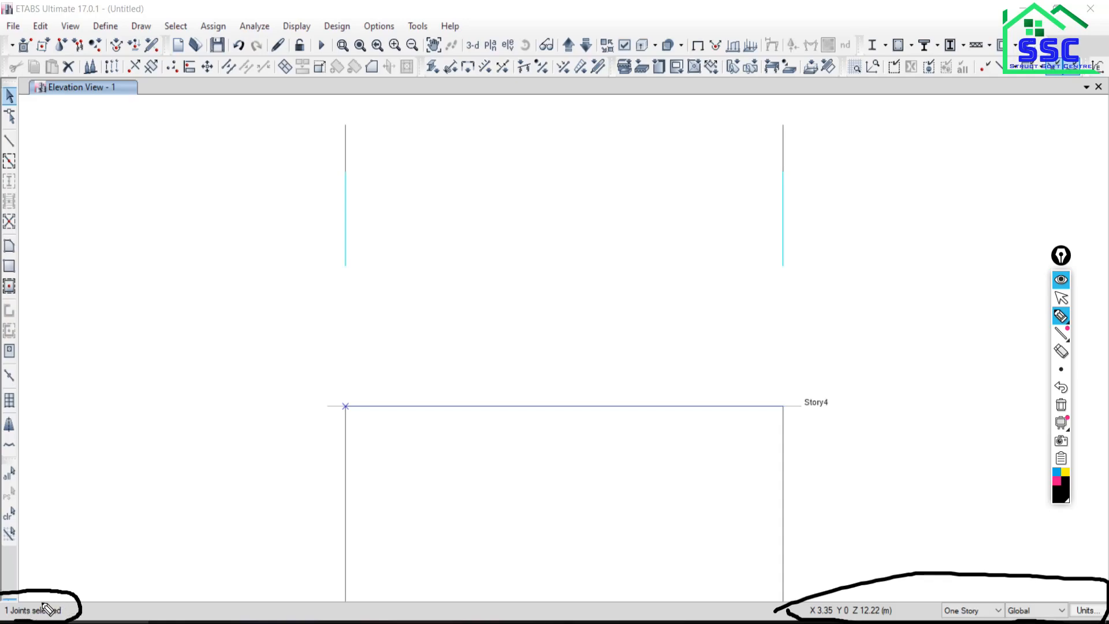
left_click(1060, 404)
left_click(1062, 299)
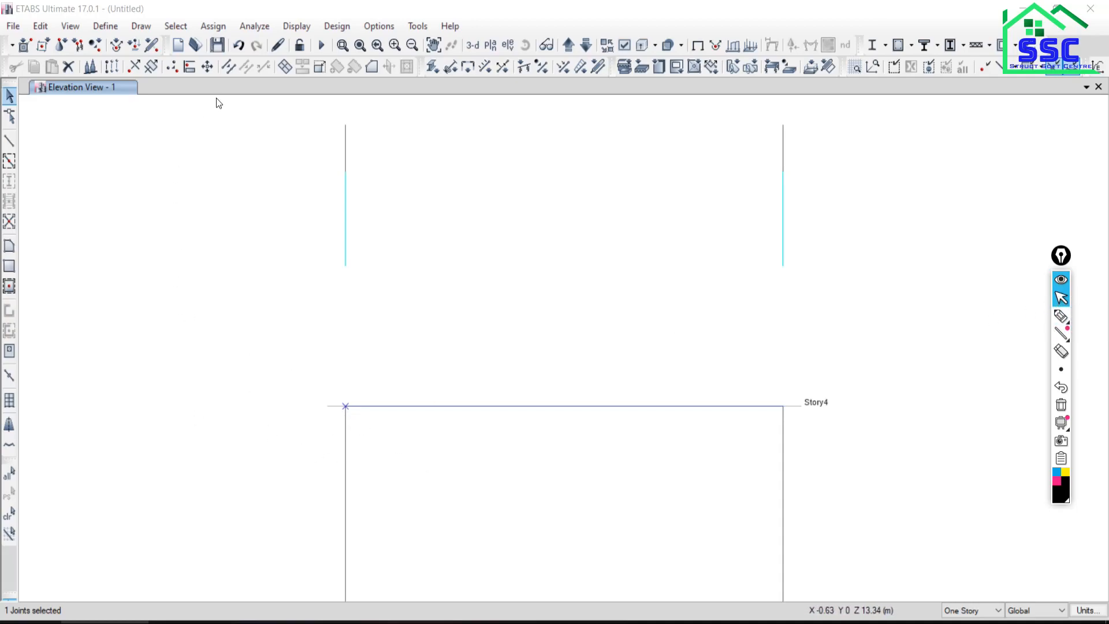
- Assign a fixed-support restraint to the selected joint at the beam's grid A end
left_click(215, 27)
mouse_move(231, 50)
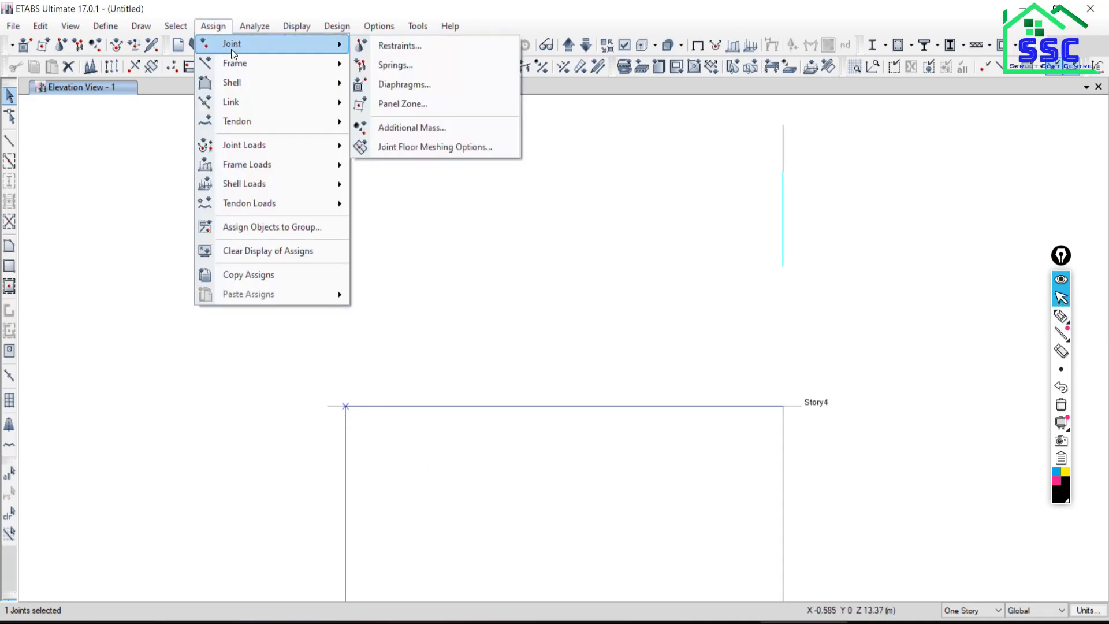
left_click(418, 47)
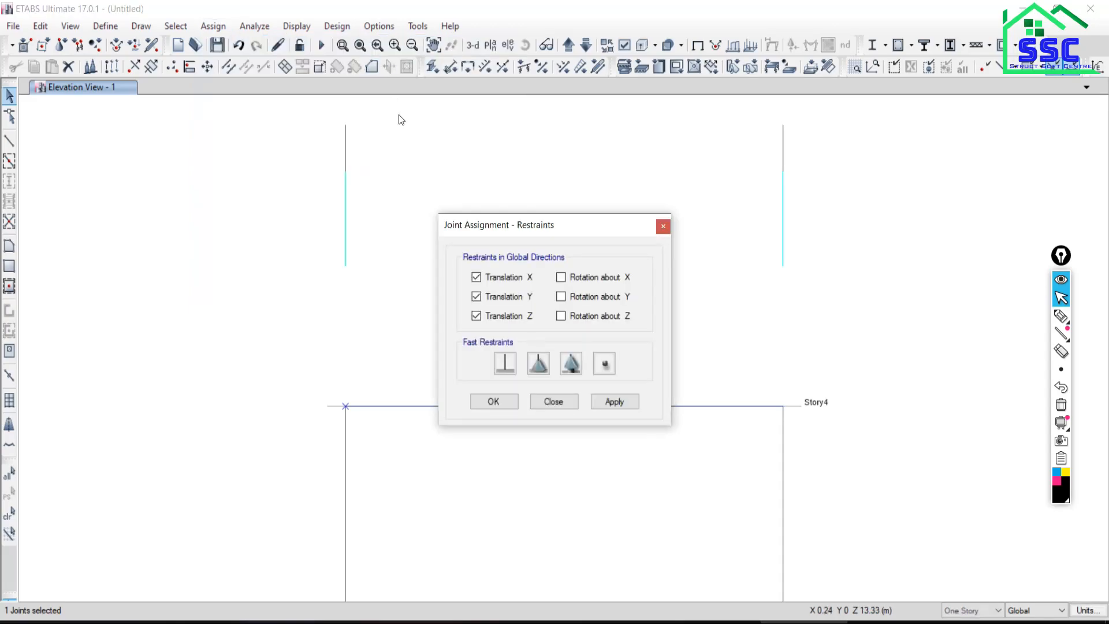
left_click(508, 371)
left_click(613, 402)
left_click(552, 401)
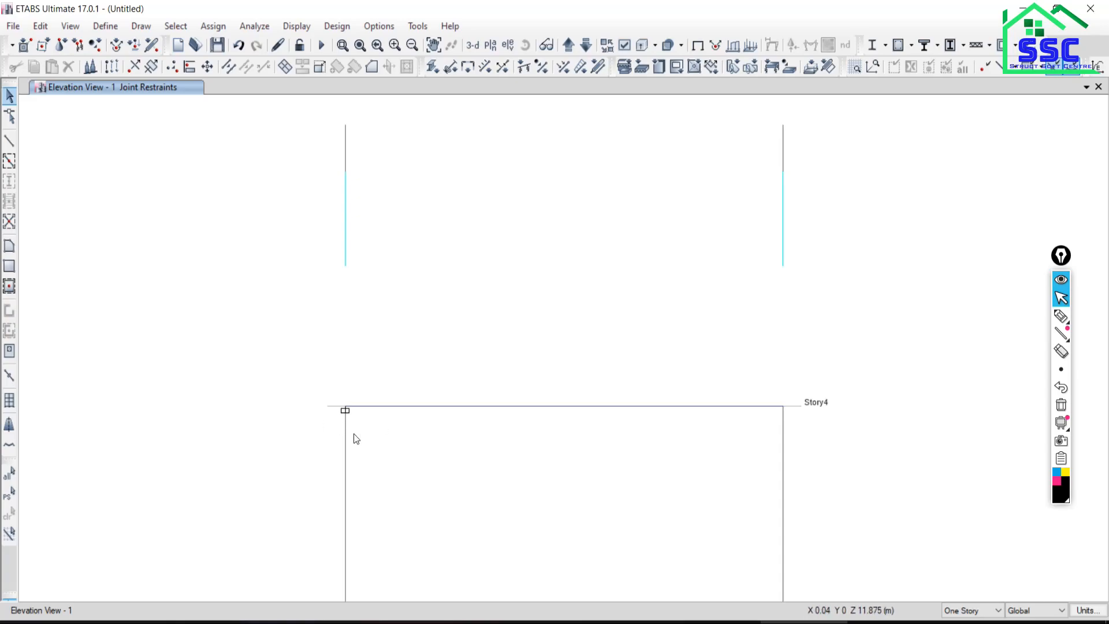
- Switch to the Google Meet call in the browser
middle_click_drag(380, 446, 377, 392)
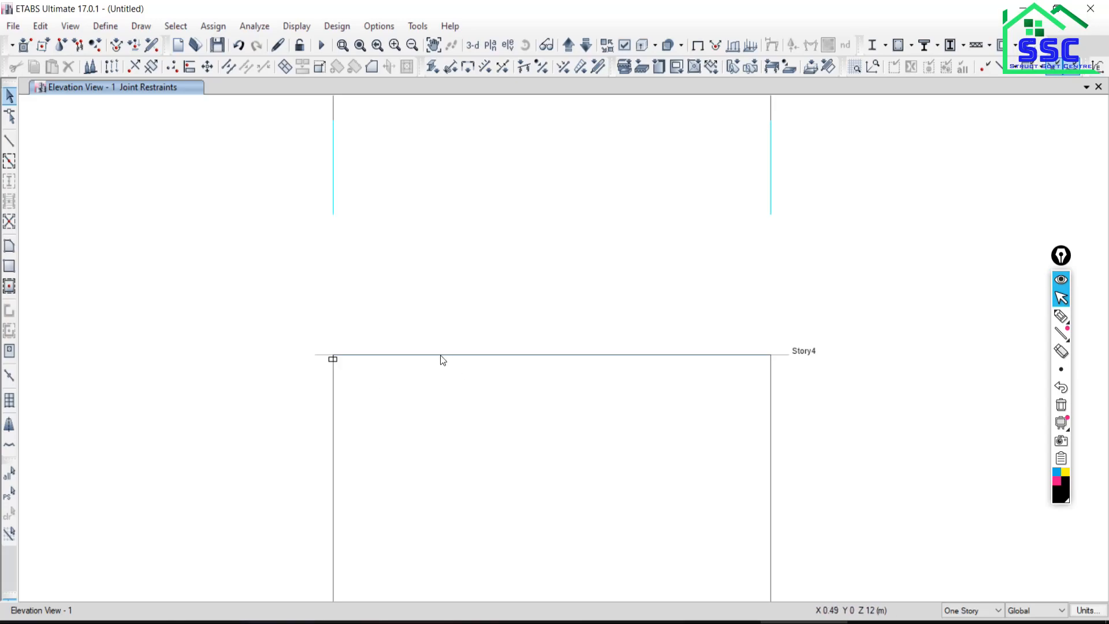
left_click(368, 621)
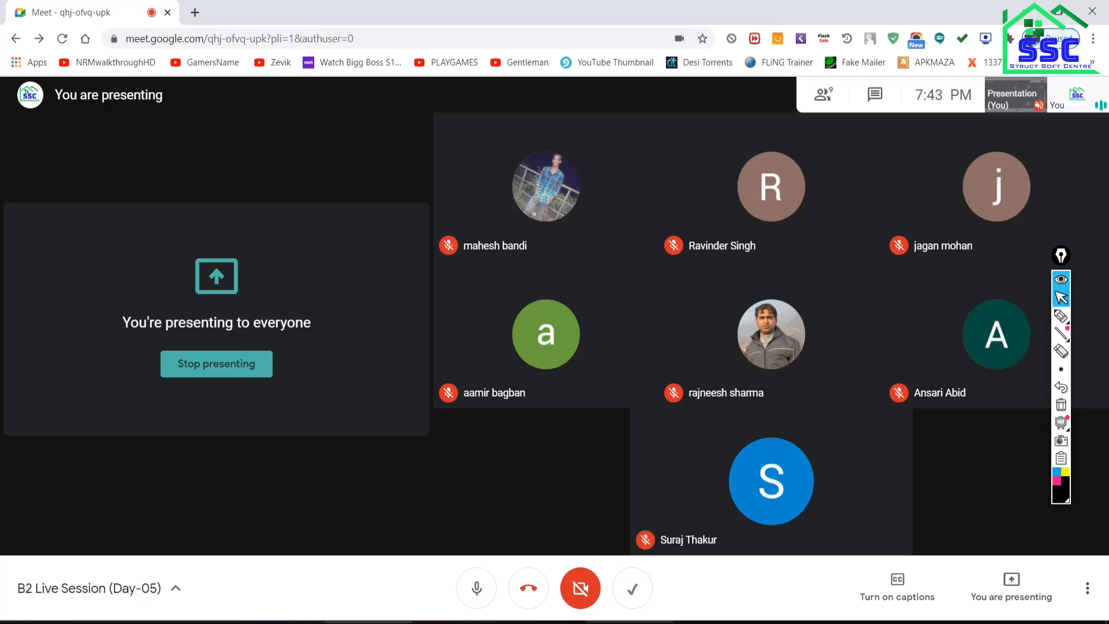
- Switch back to the ETABS elevation view and select the Story4 beam
mouse_move(761, 621)
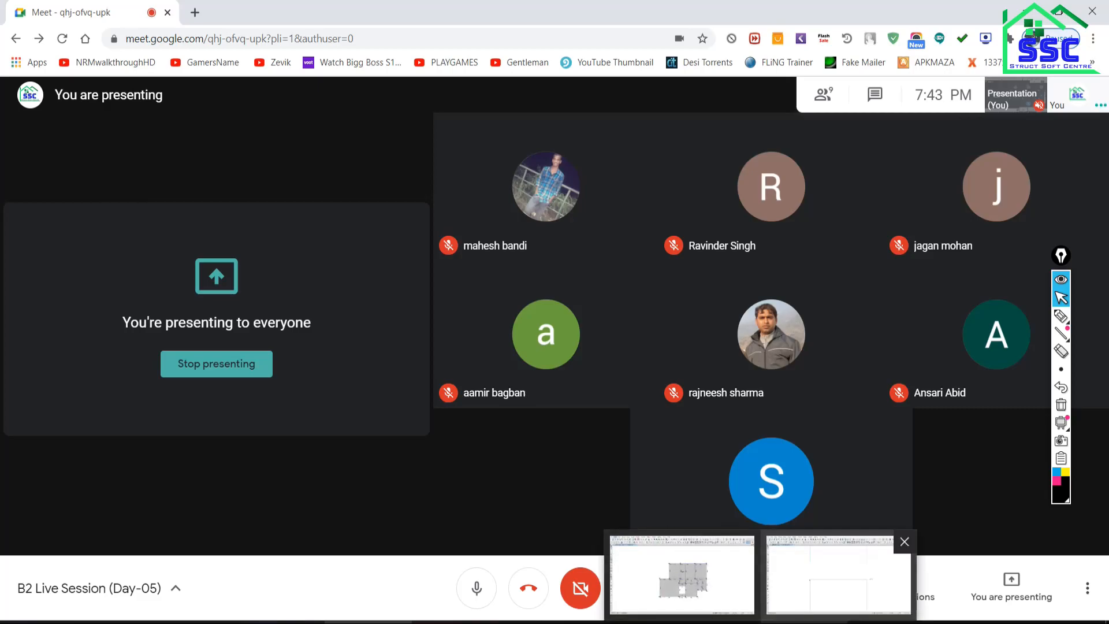
left_click(838, 577)
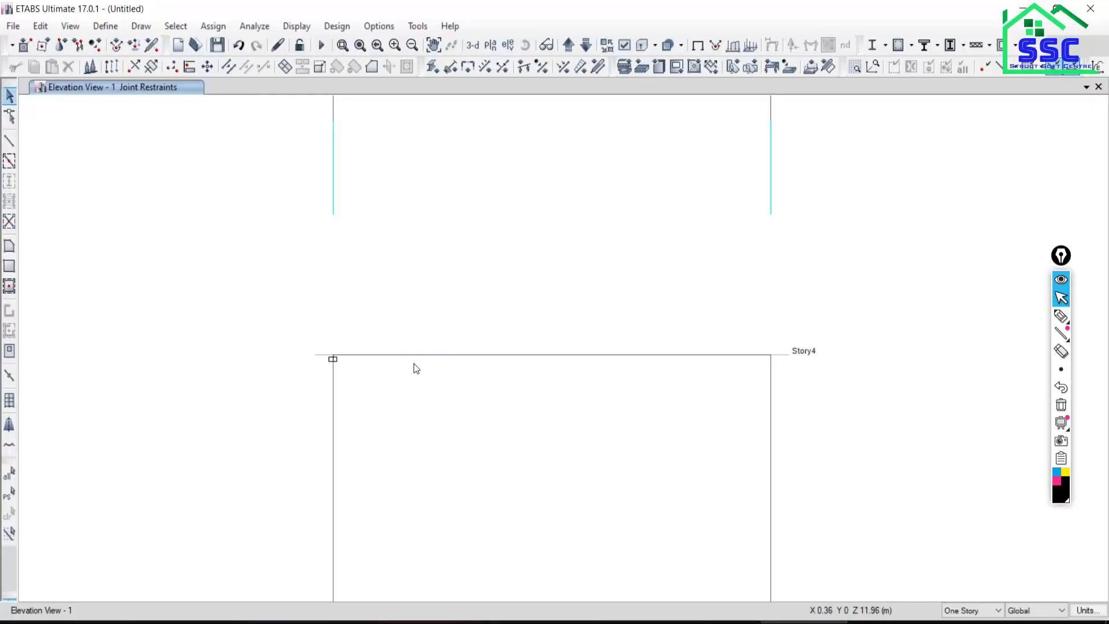
left_click(499, 355)
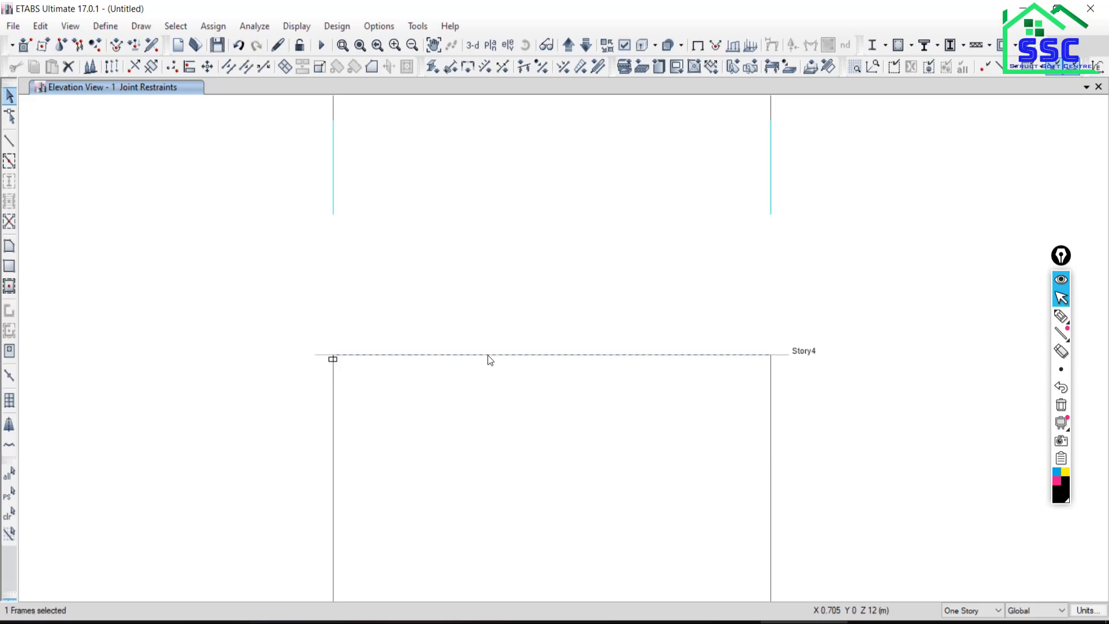
- Start a point frame load assignment on the selected beam and set its load pattern to Live
left_click(213, 26)
mouse_move(239, 164)
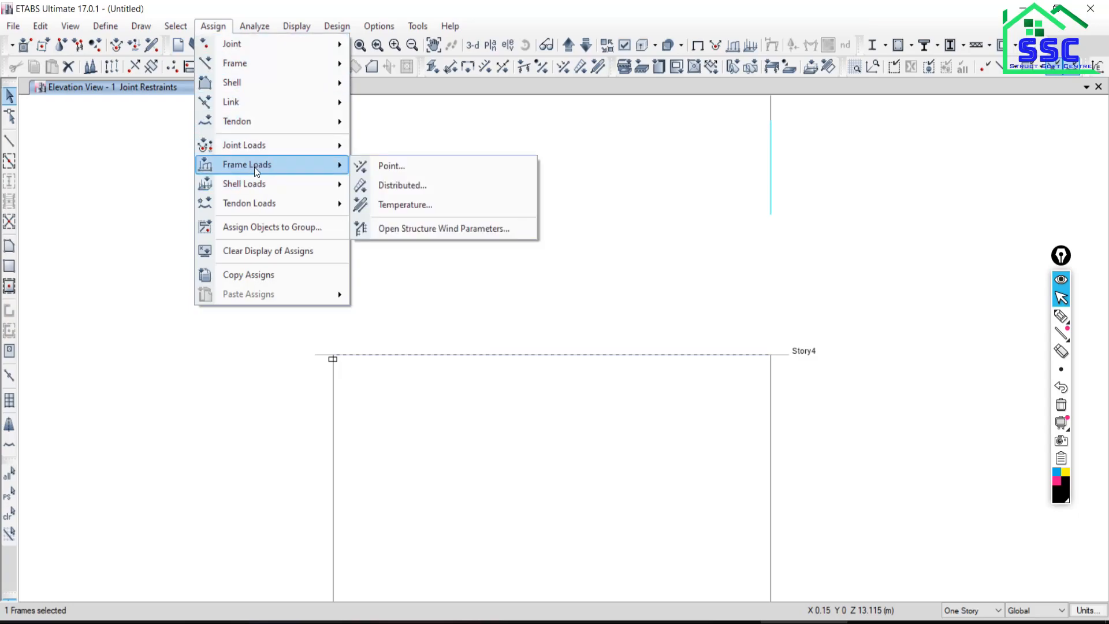
mouse_move(264, 145)
left_click(386, 170)
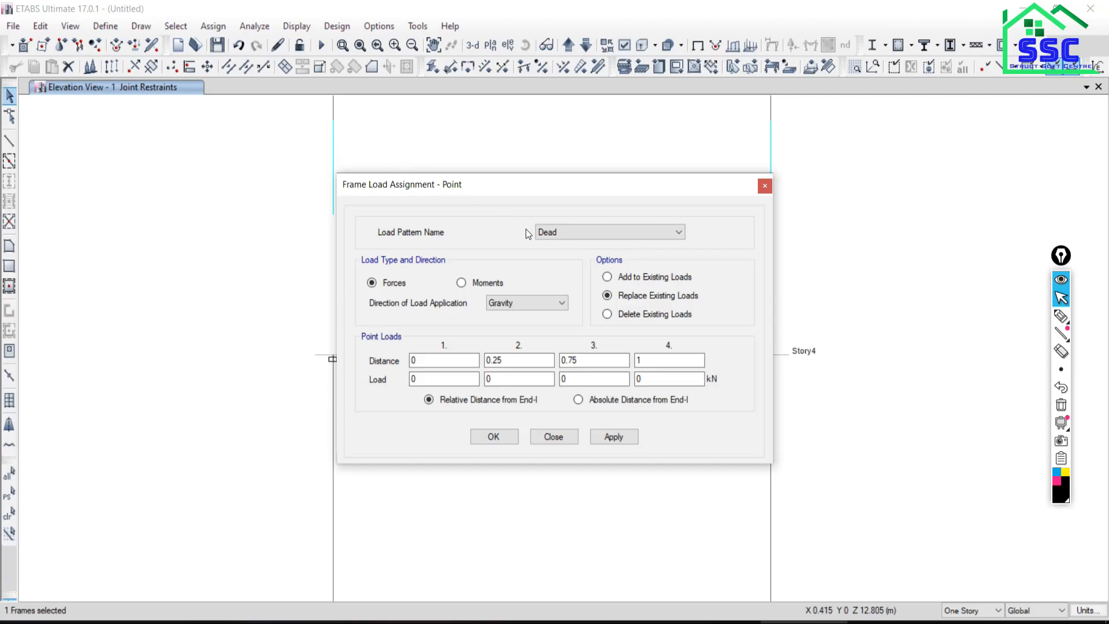
left_click_drag(572, 188, 515, 123)
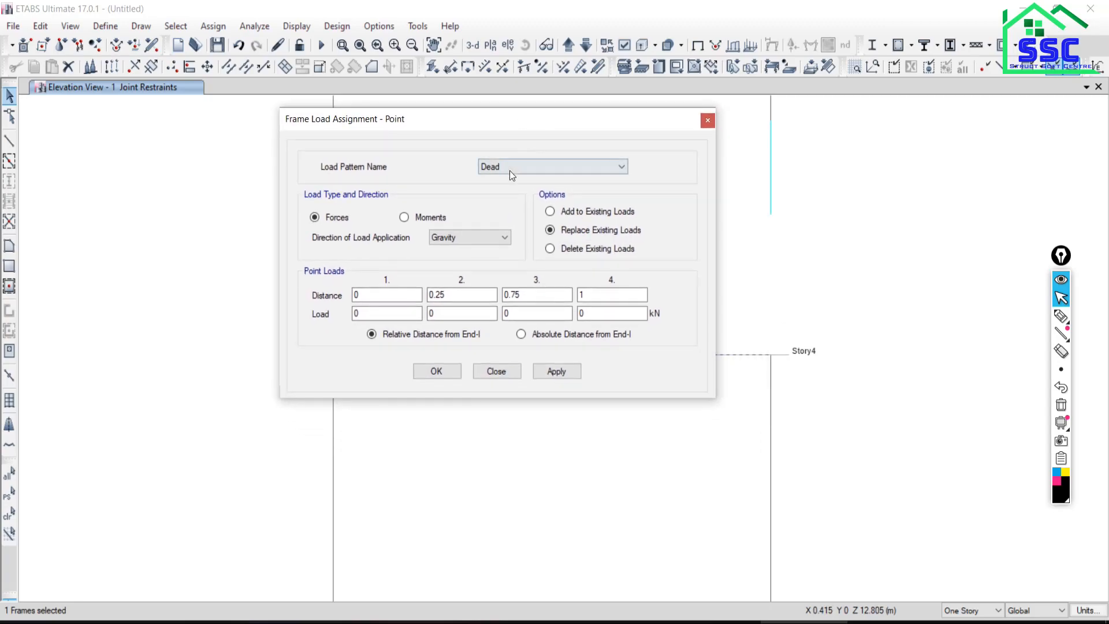
left_click(529, 167)
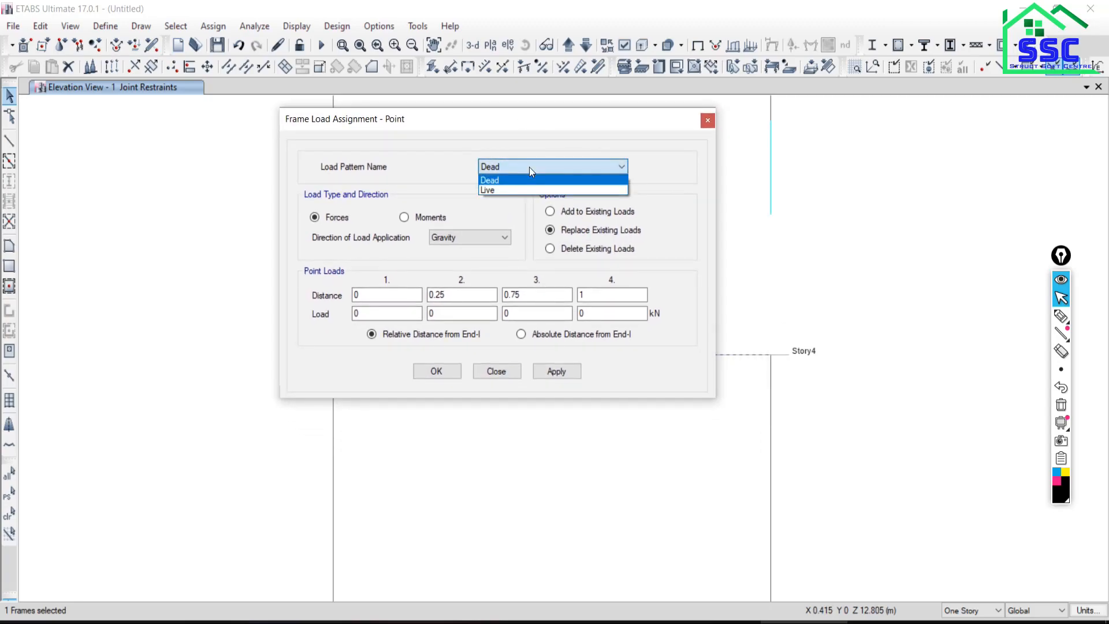
left_click(500, 191)
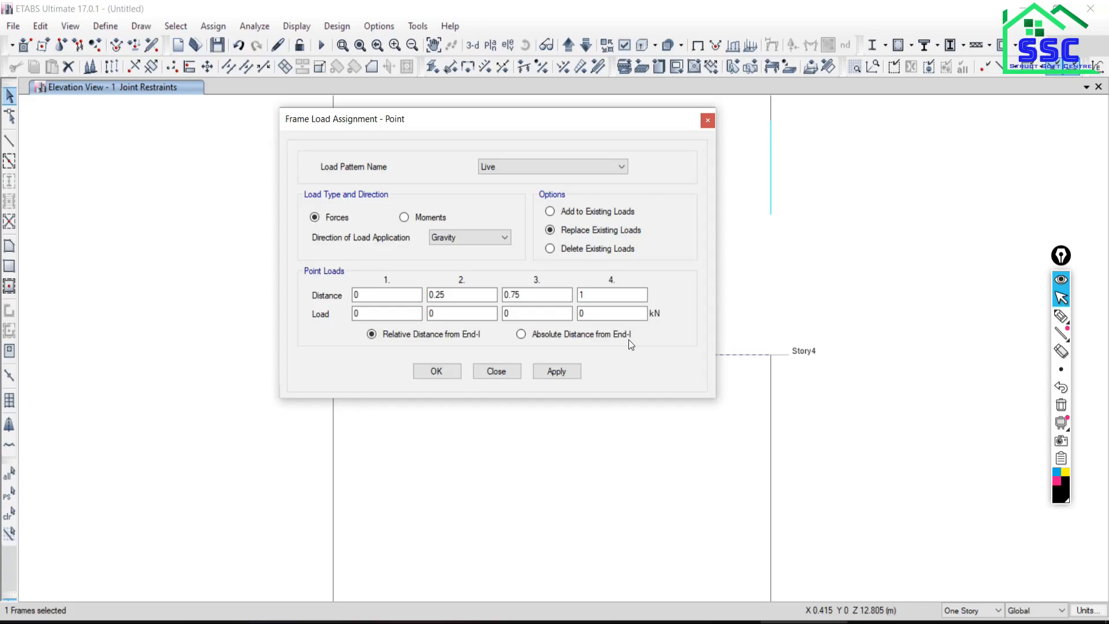
- Sketch a beam below the dialog with the annotation pen, labelled with length 10 and ends i and j
left_click(1060, 318)
left_click_drag(227, 476, 544, 477)
mouse_move(370, 495)
left_mouse_down()
mouse_move(385, 513)
mouse_move(371, 512)
left_mouse_up()
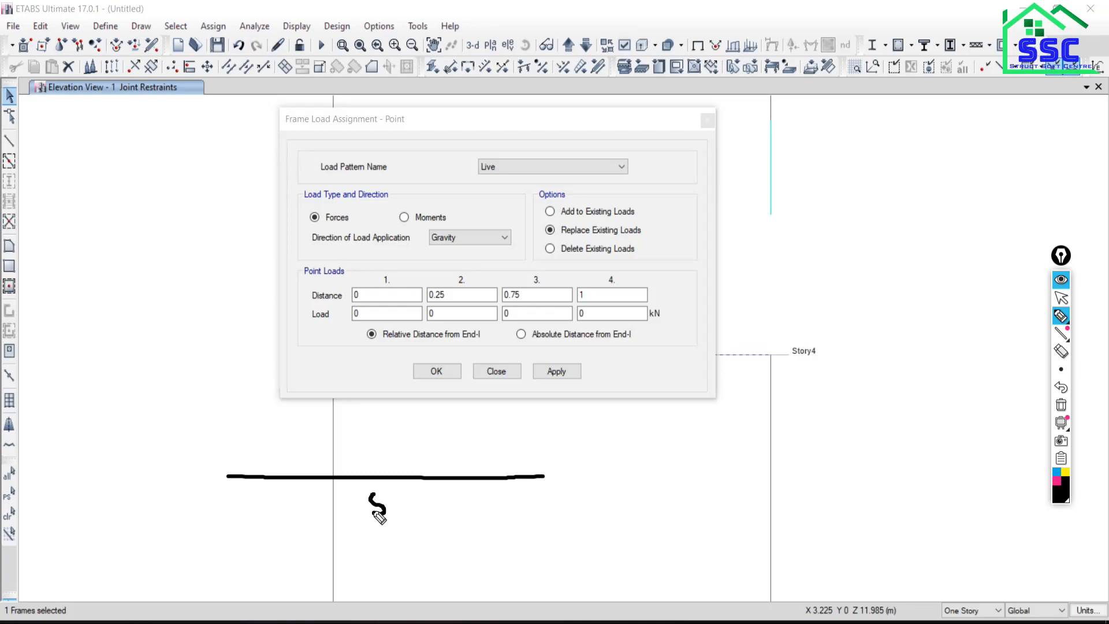
left_click(1061, 390)
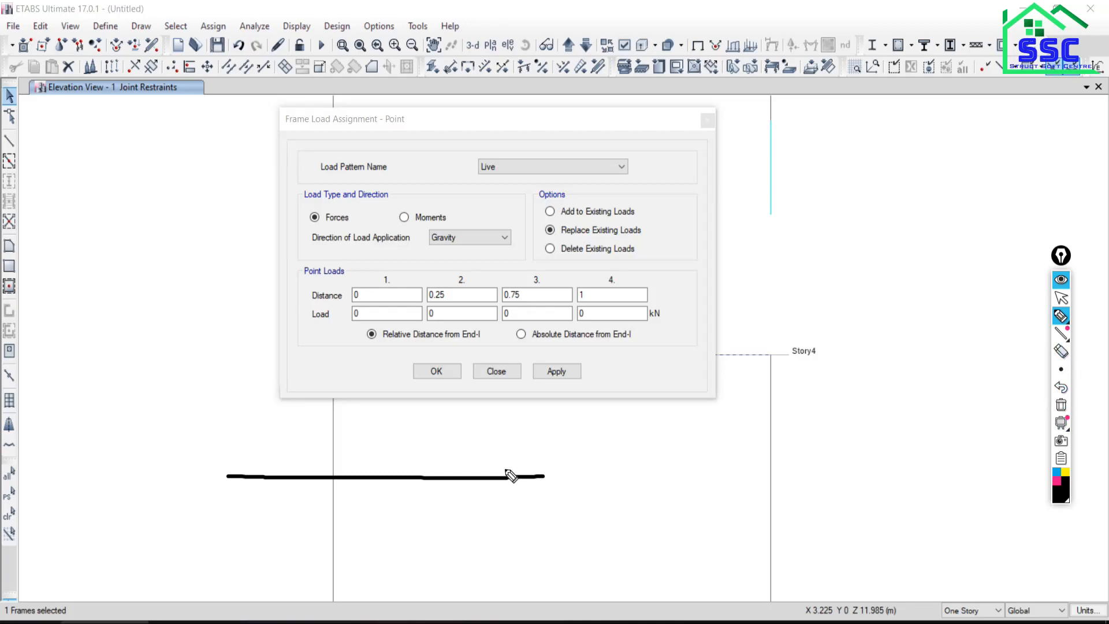
mouse_move(367, 494)
left_mouse_down()
mouse_move(368, 515)
mouse_move(387, 509)
left_mouse_up()
left_click(224, 475)
left_click_drag(214, 446, 212, 444)
left_click(213, 434)
mouse_move(542, 476)
left_mouse_down()
mouse_move(570, 489)
mouse_move(559, 492)
left_mouse_up()
left_click(570, 450)
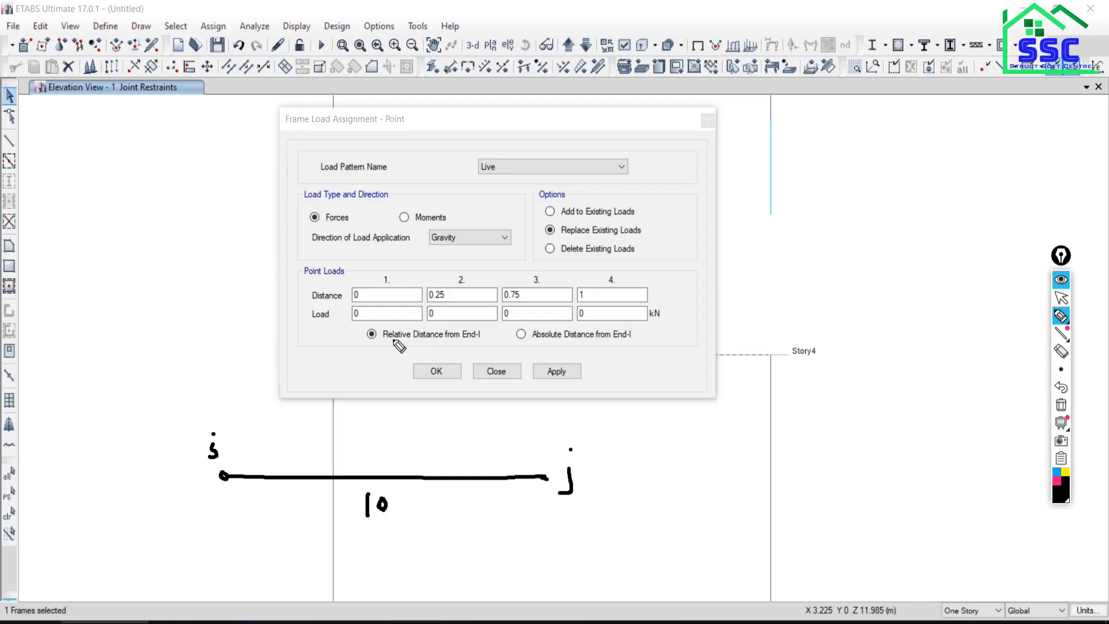
- Mark divisions along the sketched beam and highlight the relative and absolute distance options with the annotation pen
left_click_drag(386, 341, 484, 343)
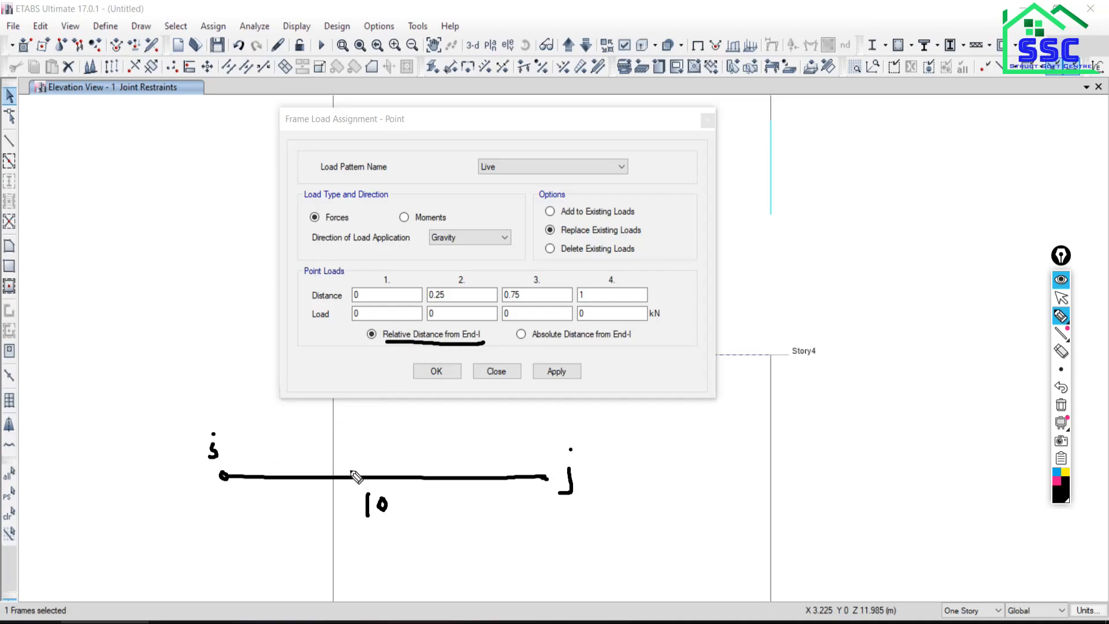
left_click_drag(330, 464, 331, 485)
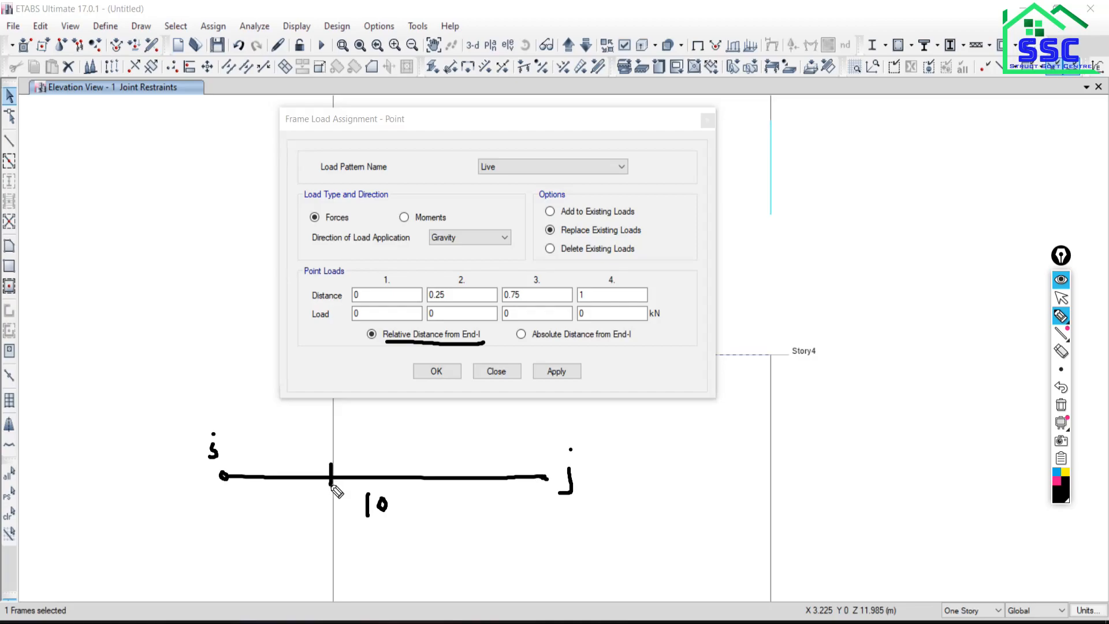
left_click_drag(423, 467, 423, 488)
left_click_drag(496, 468, 495, 492)
left_click_drag(380, 498, 380, 500)
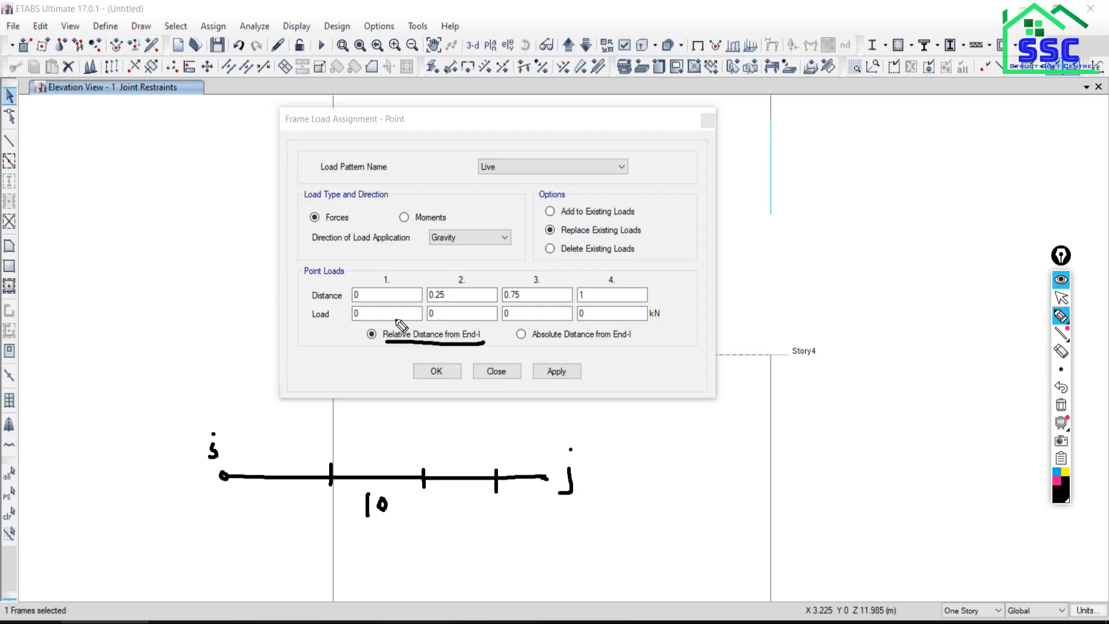
mouse_move(362, 335)
left_mouse_down()
mouse_move(428, 321)
mouse_move(488, 327)
mouse_move(494, 346)
mouse_move(398, 344)
left_mouse_up()
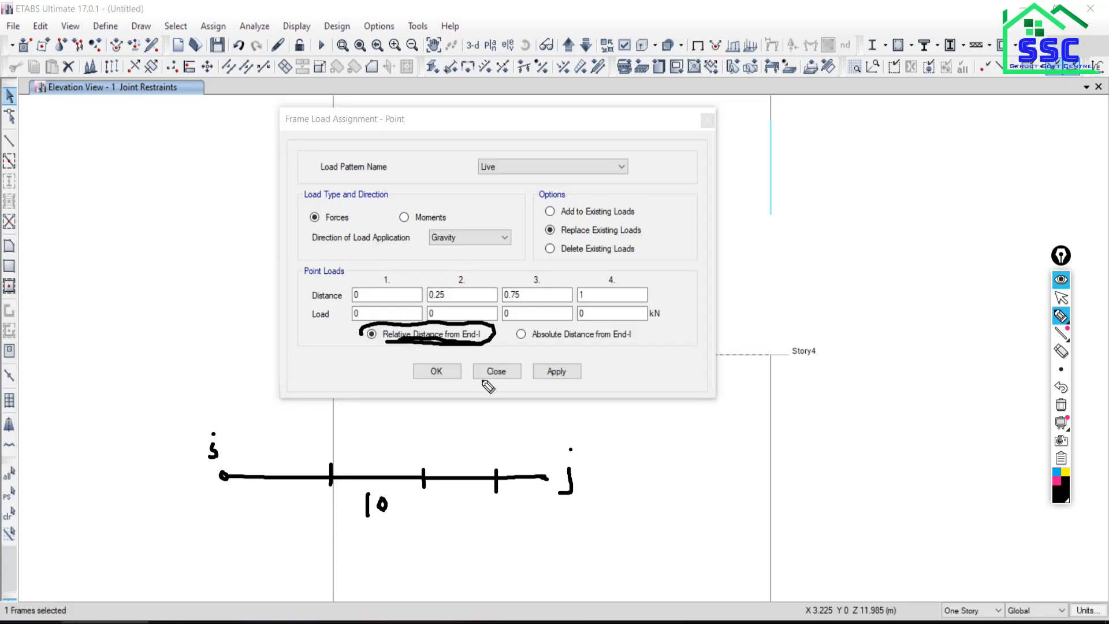
mouse_move(513, 343)
left_mouse_down()
mouse_move(622, 345)
mouse_move(595, 339)
left_mouse_up()
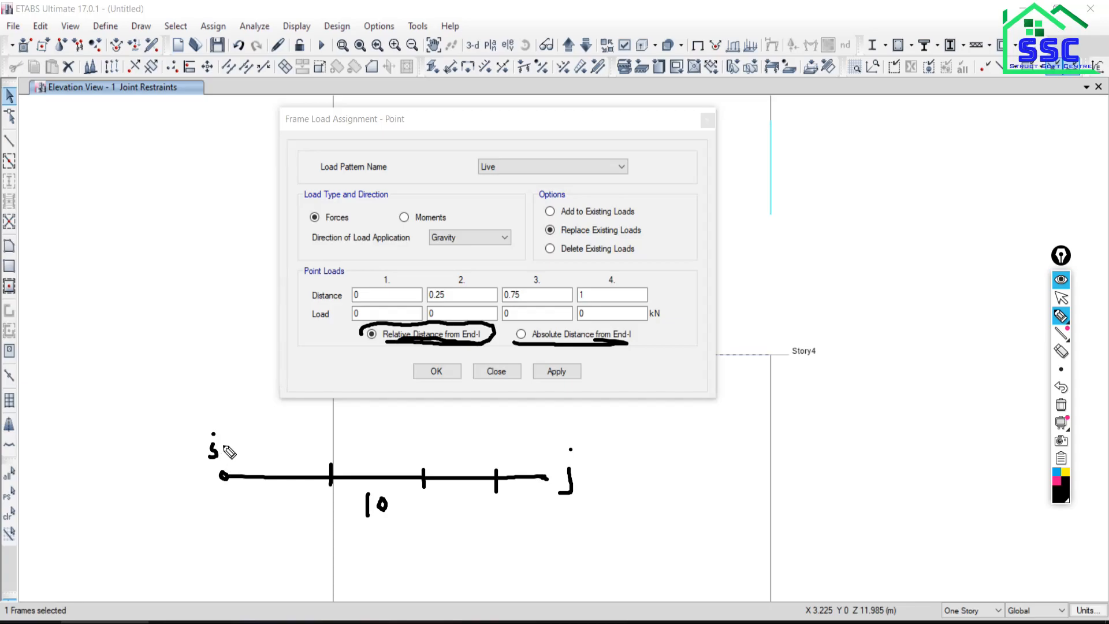
- Sketch a load of 50 at distance 3 from end i, write both values over the first point load's fields, and clear all markings
mouse_move(227, 441)
left_mouse_down()
mouse_move(228, 457)
mouse_move(280, 451)
left_mouse_up()
mouse_move(256, 411)
left_mouse_down()
mouse_move(304, 469)
mouse_move(295, 461)
left_mouse_up()
left_click(303, 398)
mouse_move(313, 384)
left_mouse_down()
mouse_move(324, 405)
mouse_move(333, 385)
mouse_move(336, 399)
mouse_move(346, 386)
left_mouse_up()
mouse_move(360, 286)
left_mouse_down()
mouse_move(373, 288)
mouse_move(360, 301)
left_mouse_up()
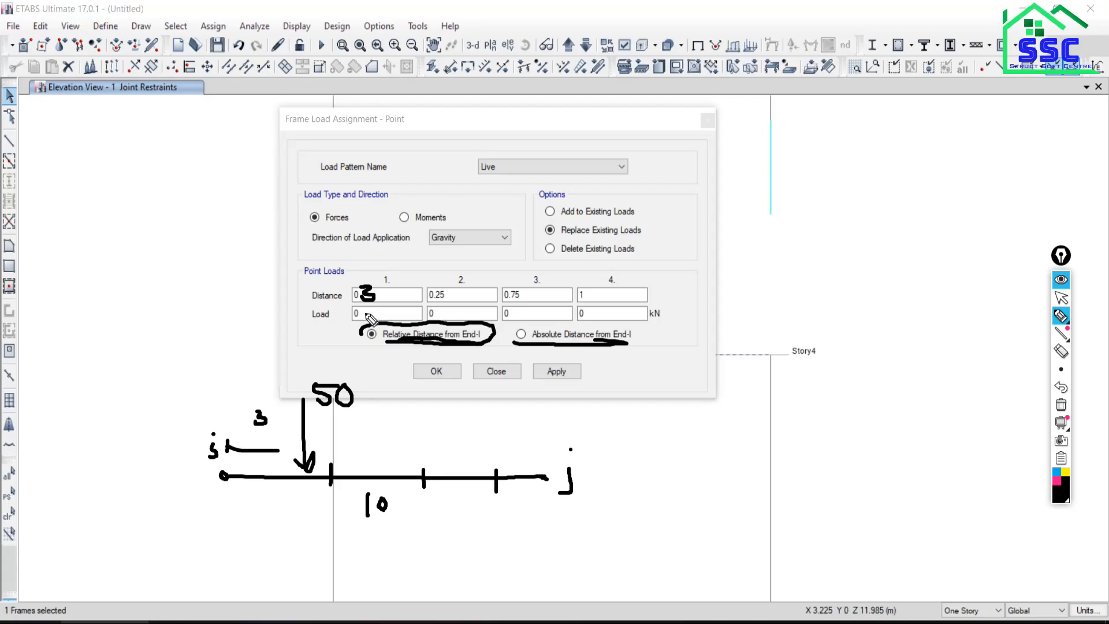
mouse_move(367, 310)
left_mouse_down()
mouse_move(359, 316)
mouse_move(383, 318)
mouse_move(412, 280)
mouse_move(423, 302)
left_mouse_up()
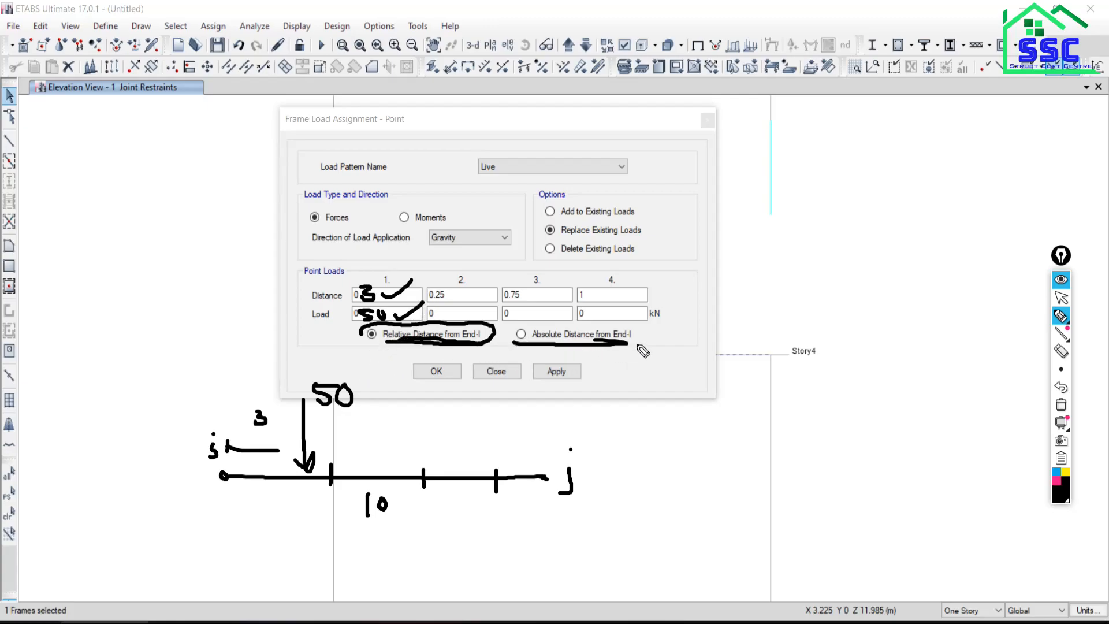
left_click(1061, 404)
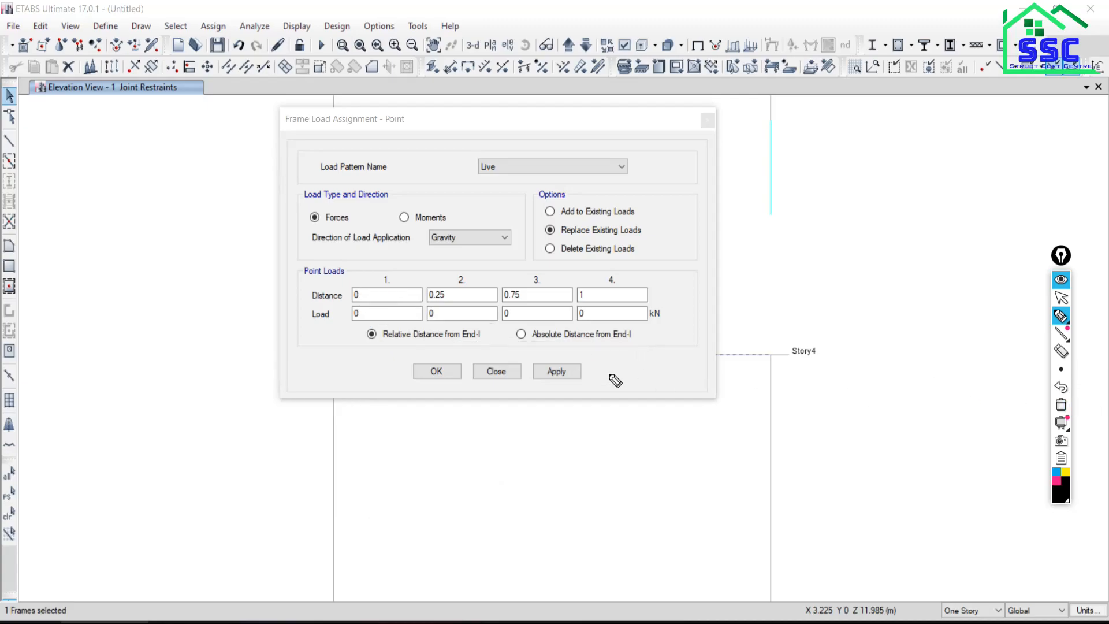
- Set the point load distances to Absolute Distance from End-I and clear the pen underlines from the screen
left_click_drag(397, 343, 665, 350)
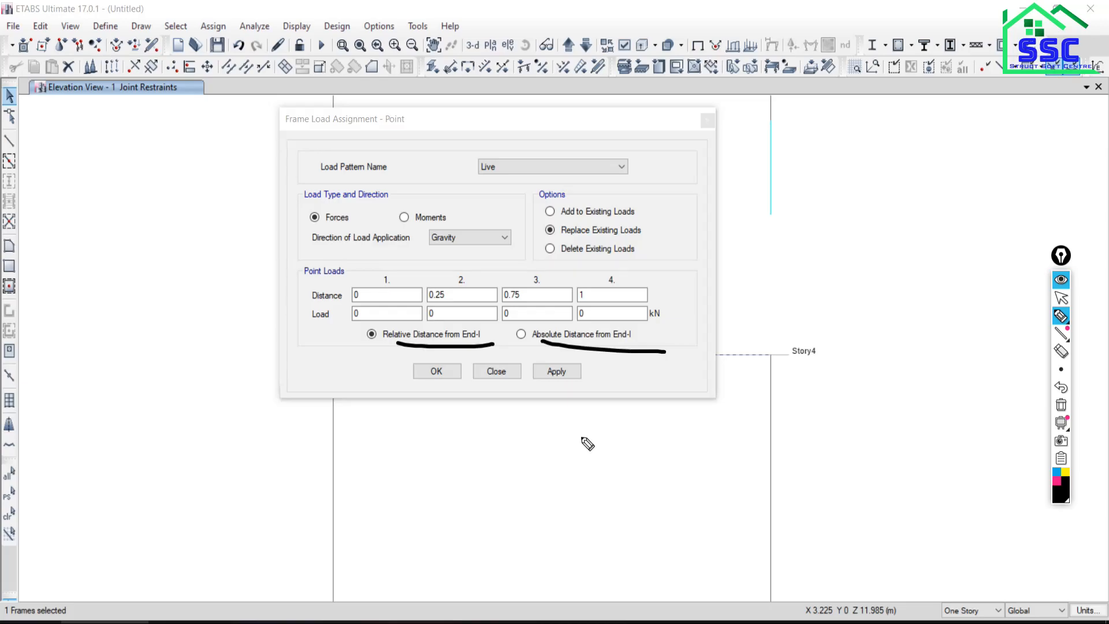
left_click(1061, 297)
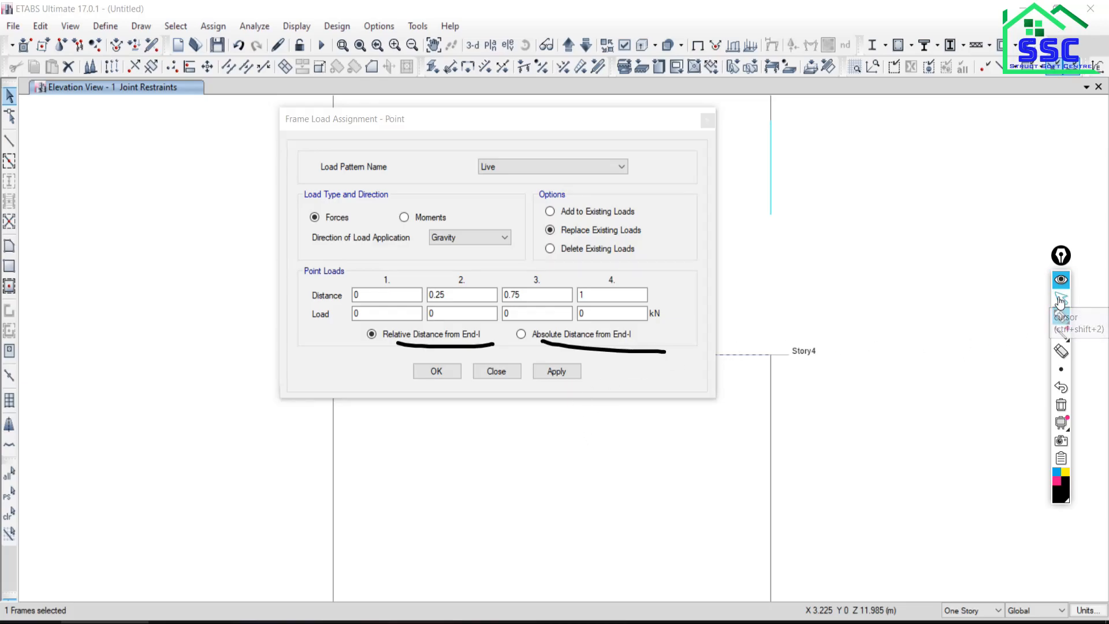
left_click_drag(511, 126, 339, 36)
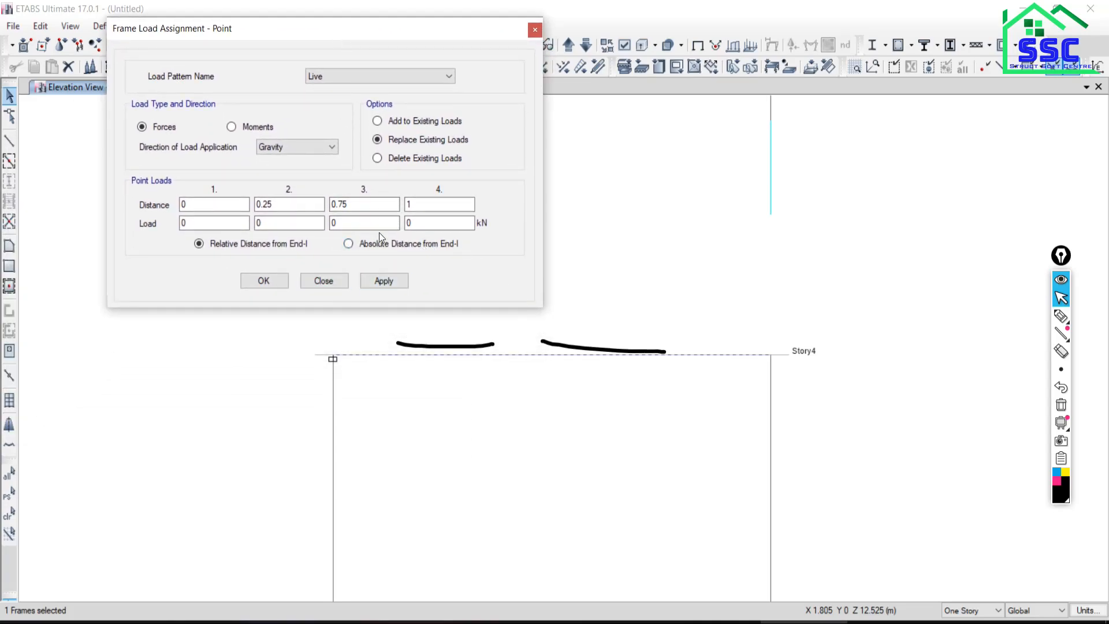
left_click(357, 245)
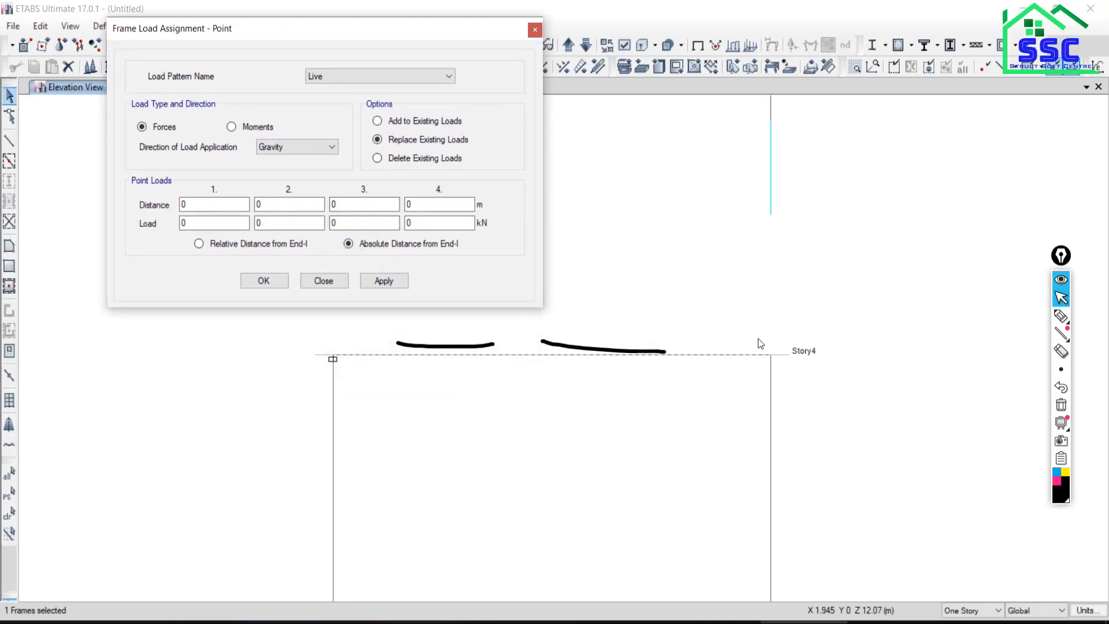
left_click(1061, 405)
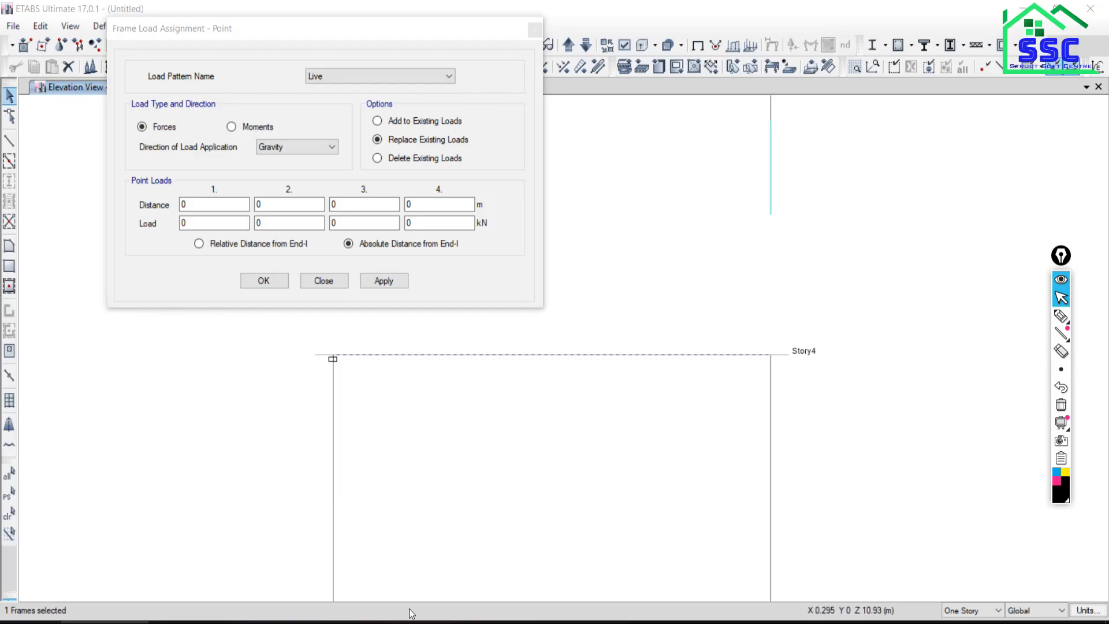
- Check the loads of Problem 6.1 in the Nitro Pro PDF, return to ETABS, and circle the distance unit with the annotation pen
left_click(629, 621)
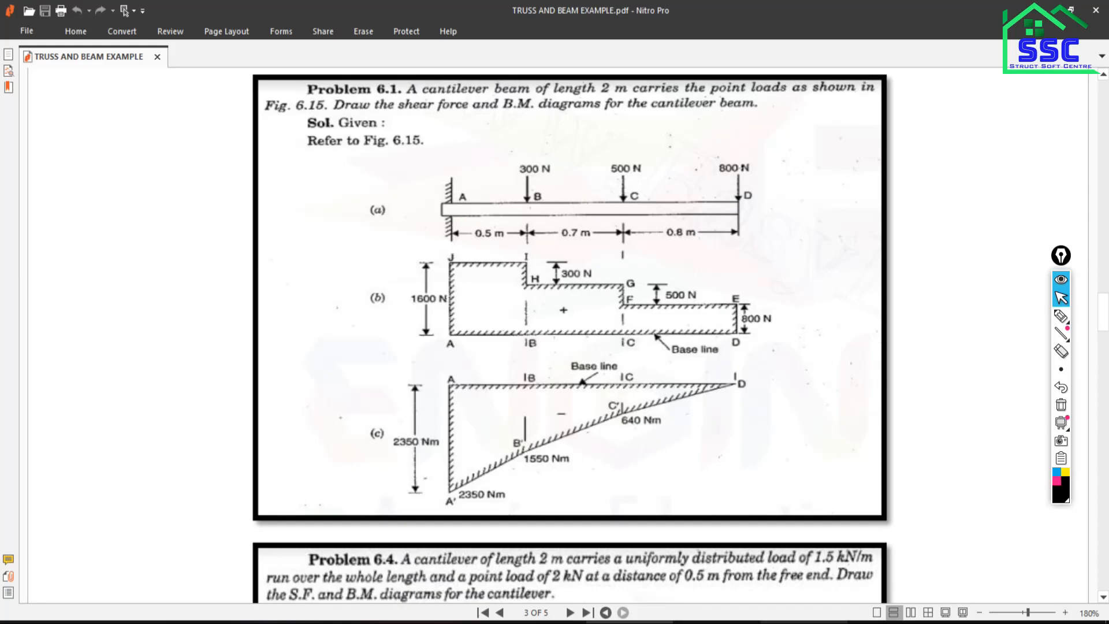
left_click(804, 621)
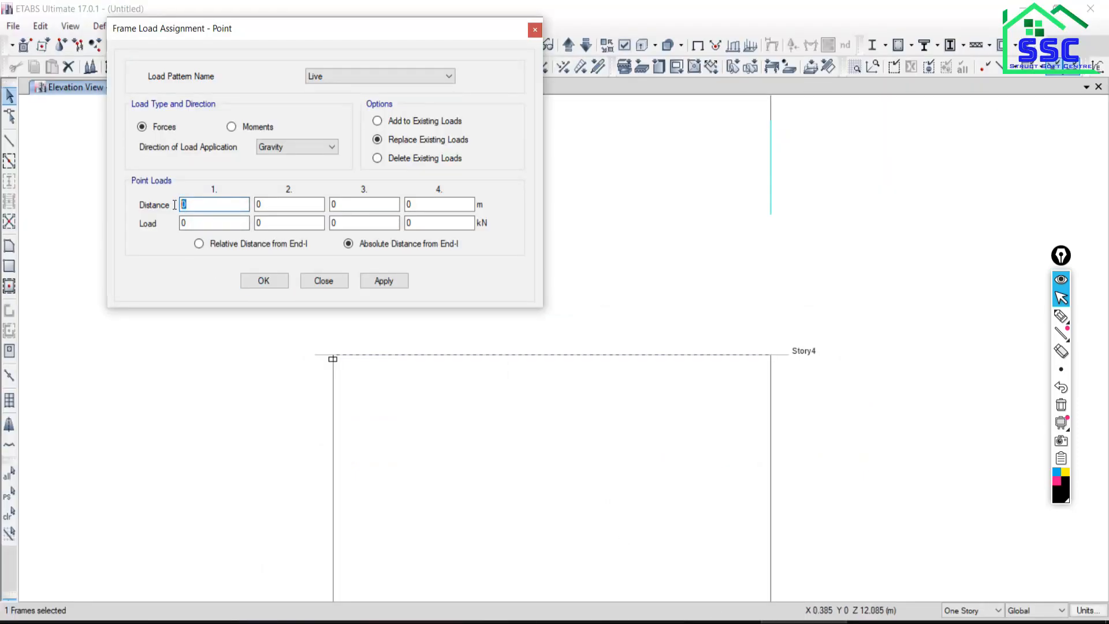
left_click(1061, 316)
mouse_move(469, 201)
left_mouse_down()
mouse_move(500, 197)
mouse_move(485, 217)
mouse_move(466, 200)
left_mouse_up()
left_click(1061, 298)
- Apply a first point load of 0.3 kN at an absolute distance of 0.5 m on the beam
left_click(214, 204)
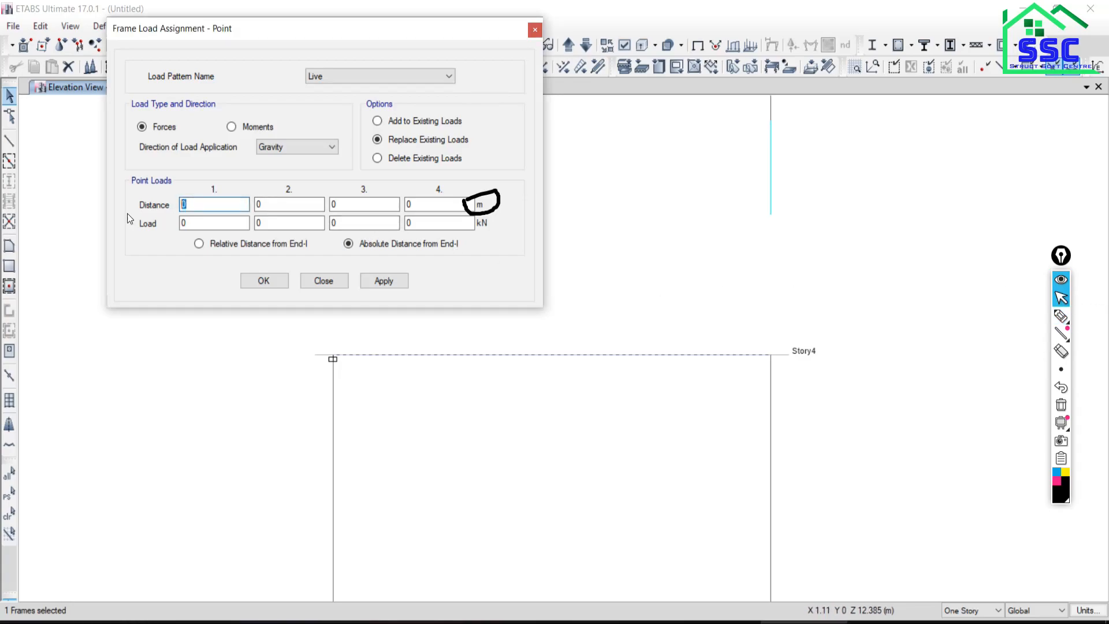
type("0.5")
left_click(195, 221)
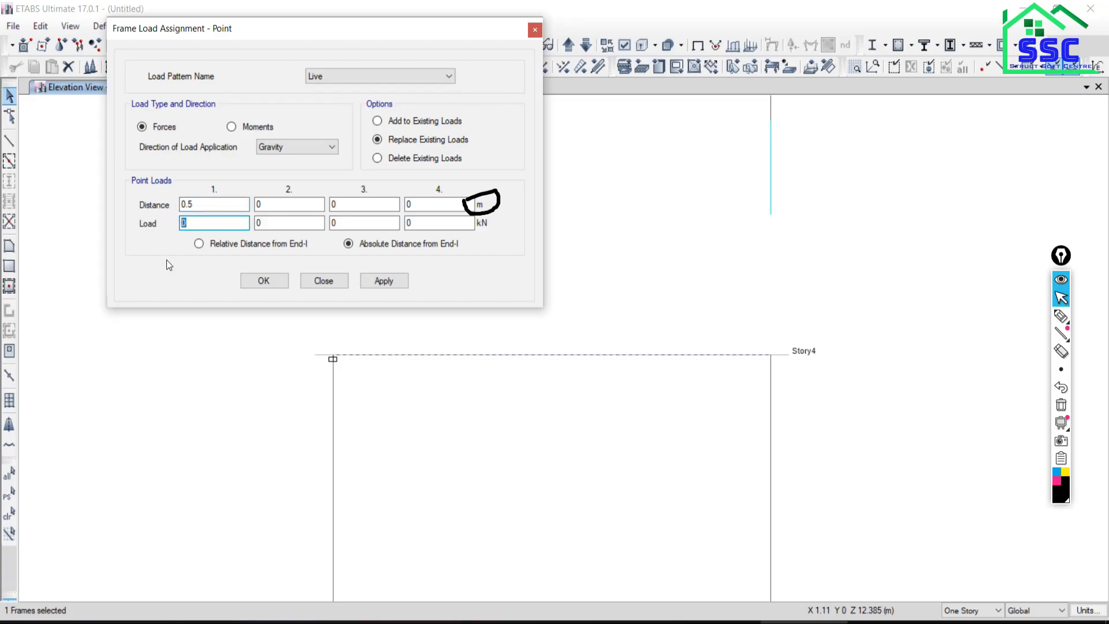
type("0.3")
left_click(383, 281)
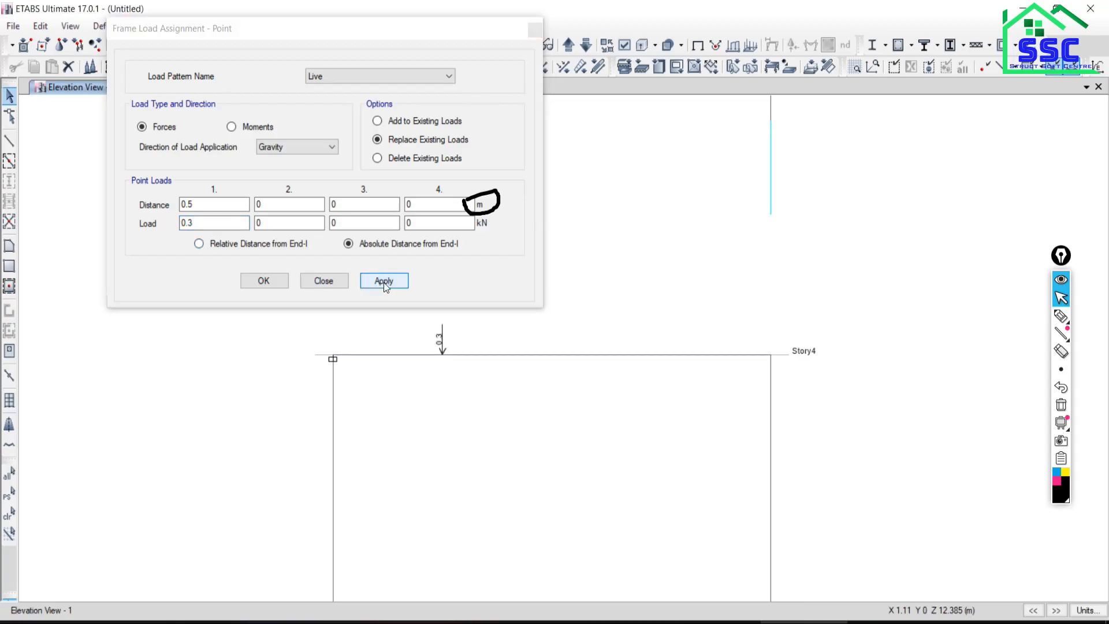
scroll(419, 378, "up", 3)
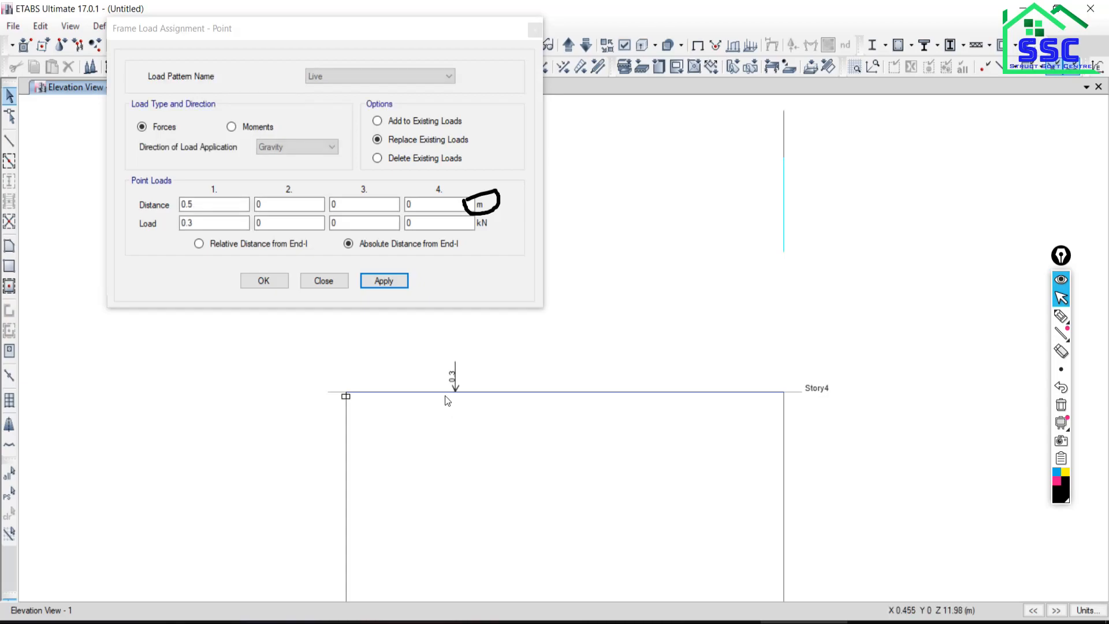
scroll(473, 392, "down", 3)
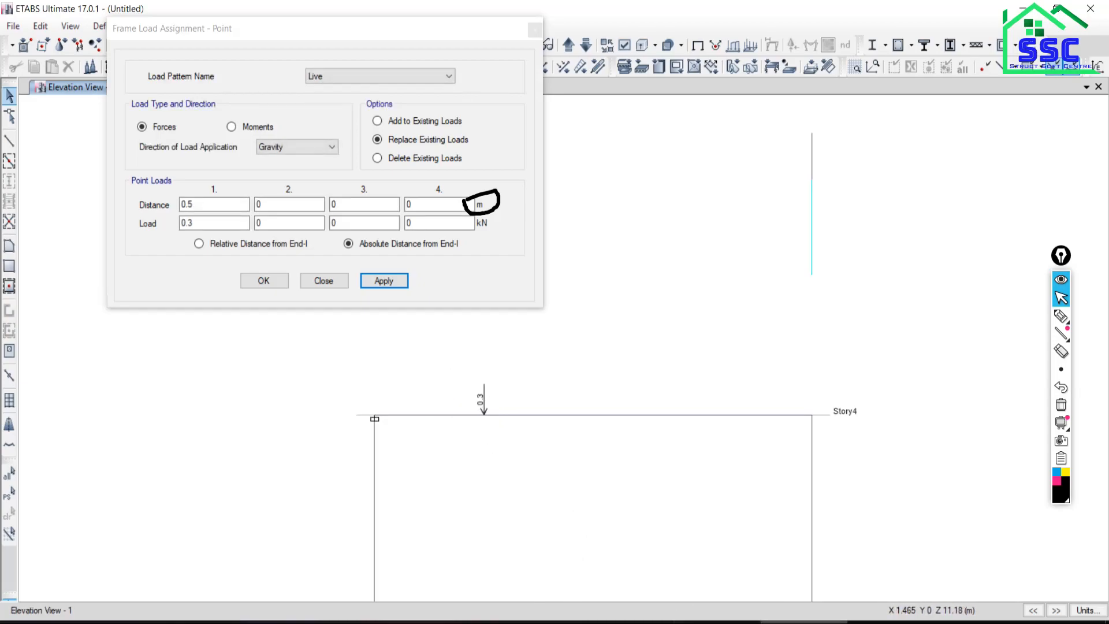
- Recheck Problem 6.1 in the Nitro Pro PDF, return to ETABS, and add a 0.5 kN point load at 1.2 m to the beam's existing loads
key("alt+Tab")
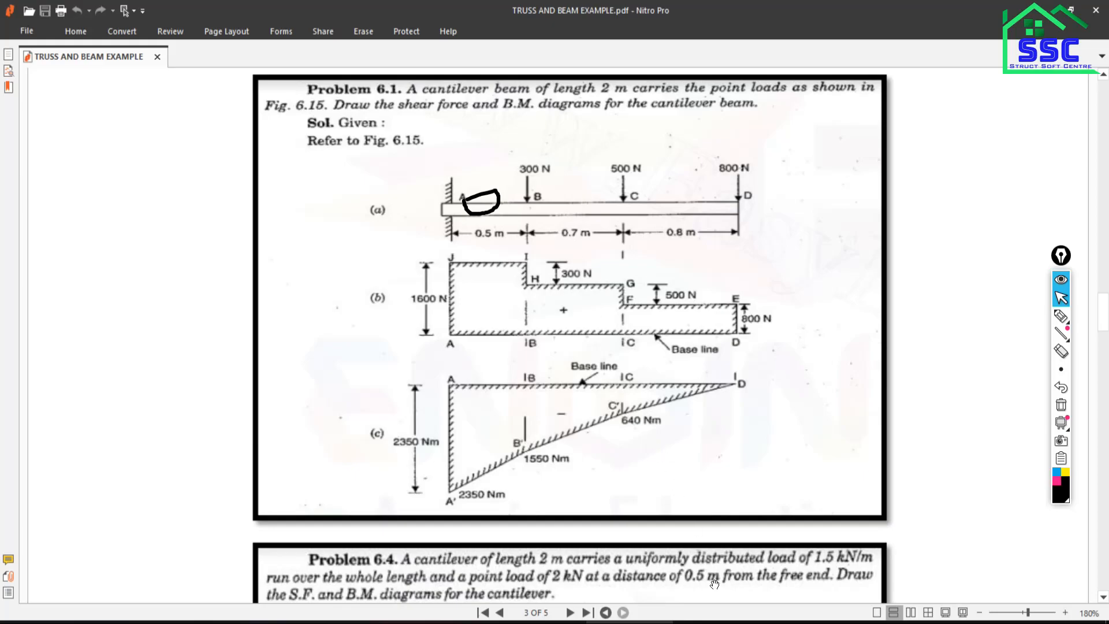
left_click(803, 622)
left_click(195, 202)
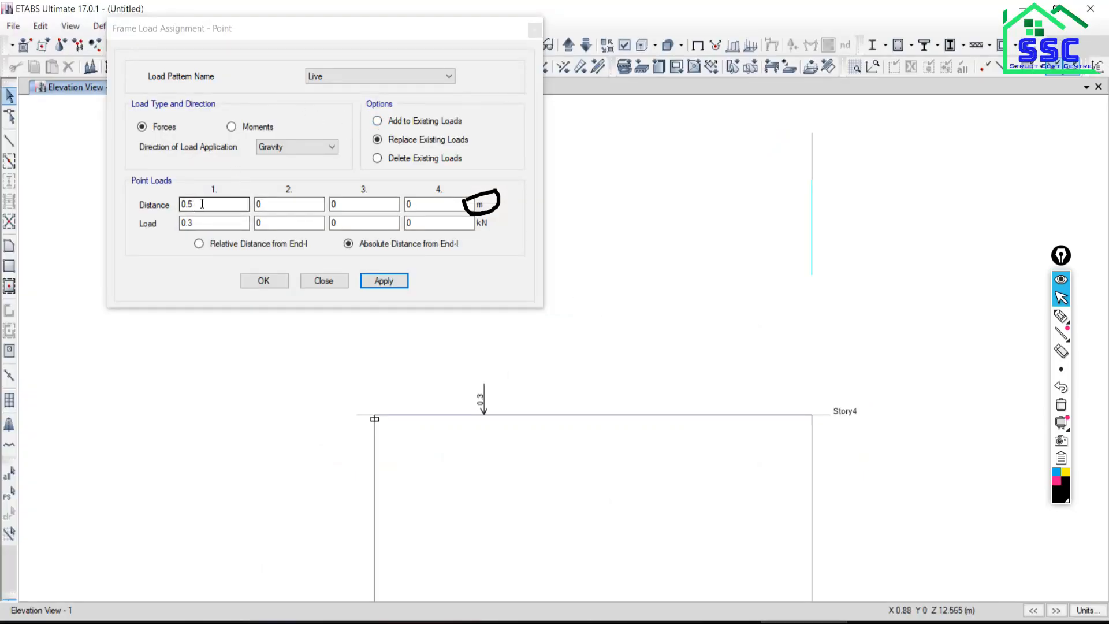
left_click_drag(201, 202, 129, 198)
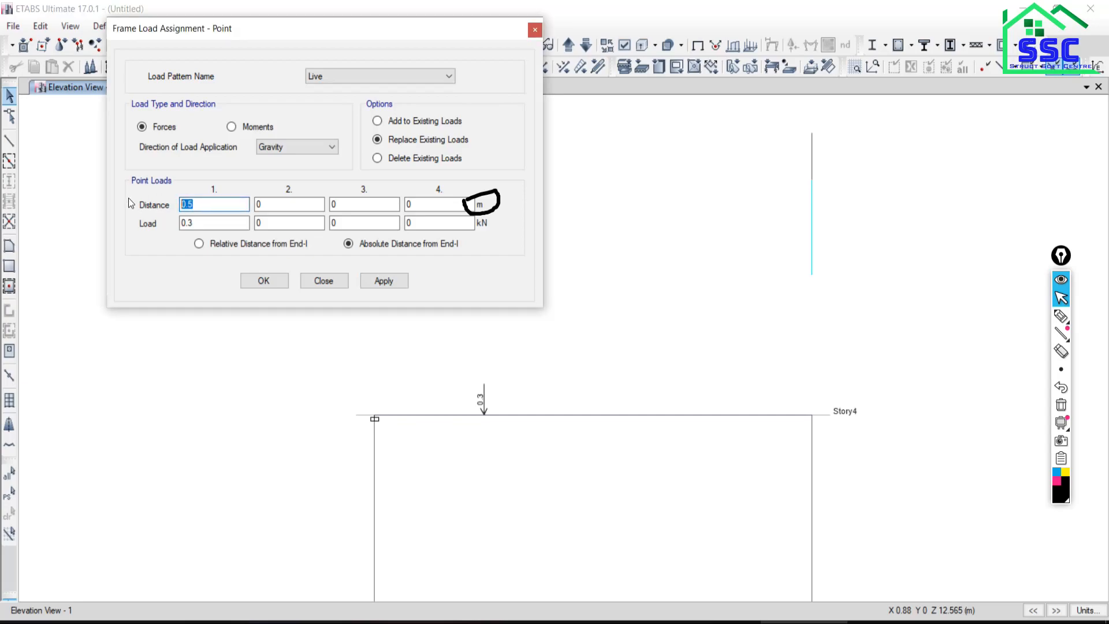
type("1.2")
left_click(194, 223)
left_click_drag(193, 223, 166, 223)
type("0.")
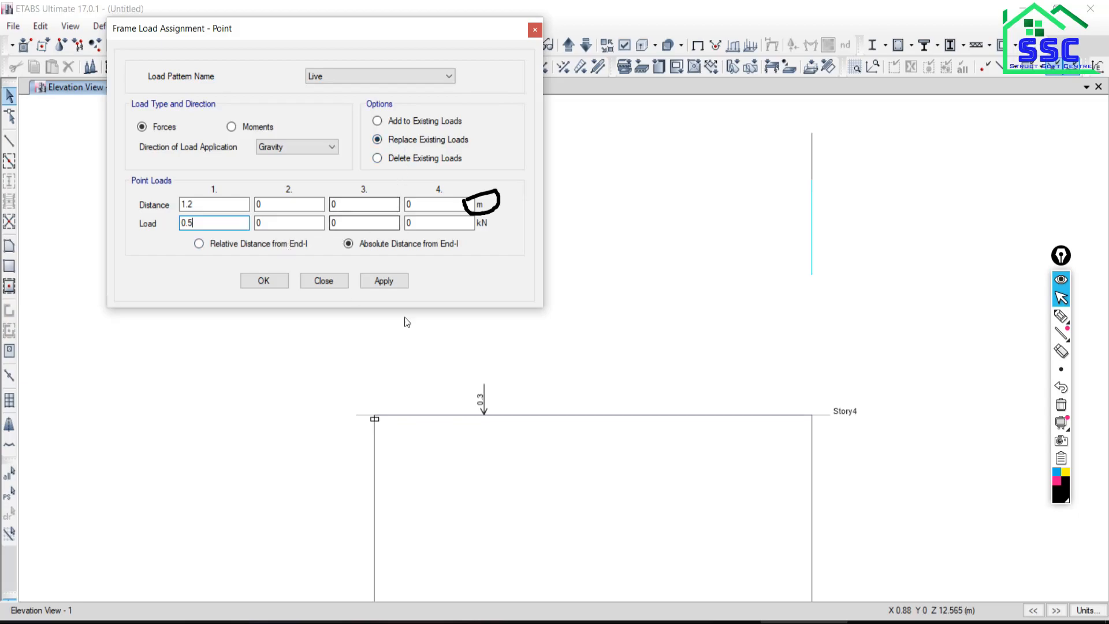
left_click(523, 416)
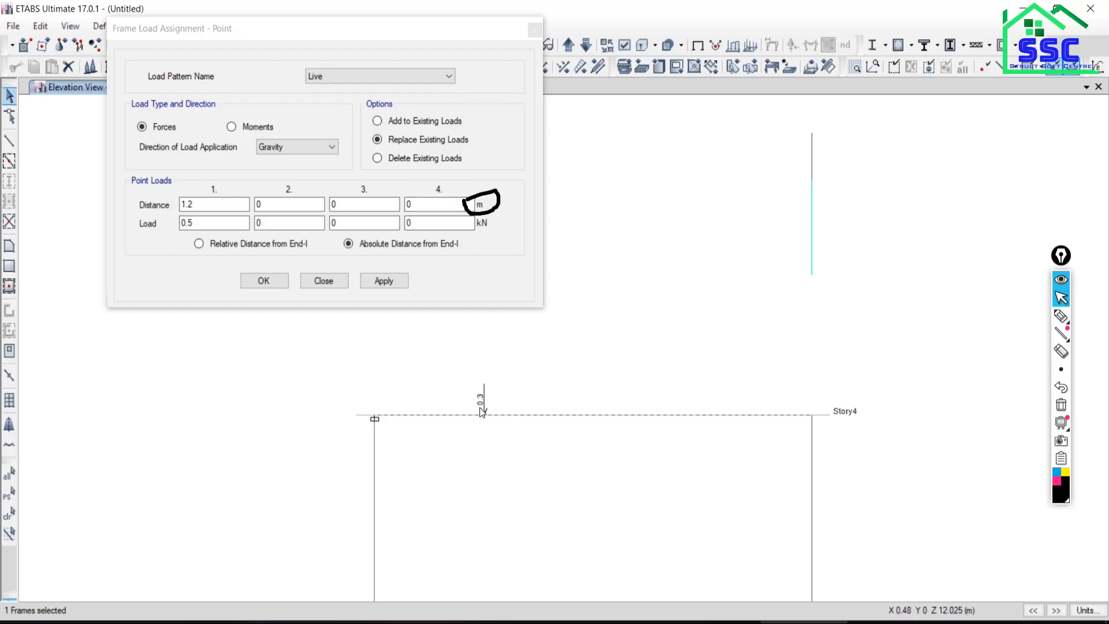
left_click(379, 122)
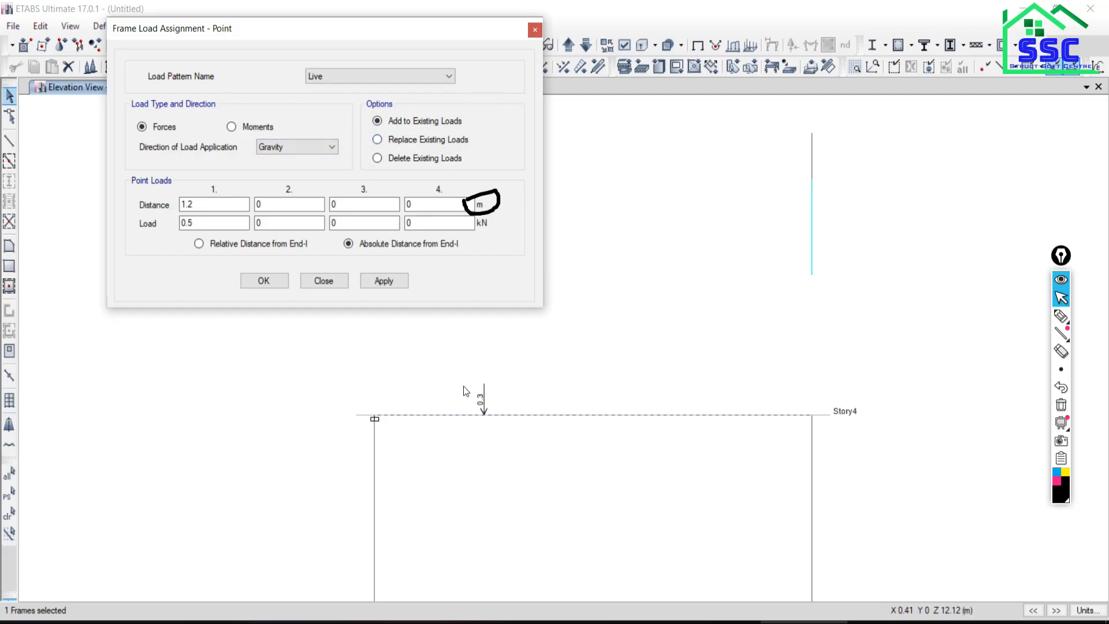
left_click(384, 283)
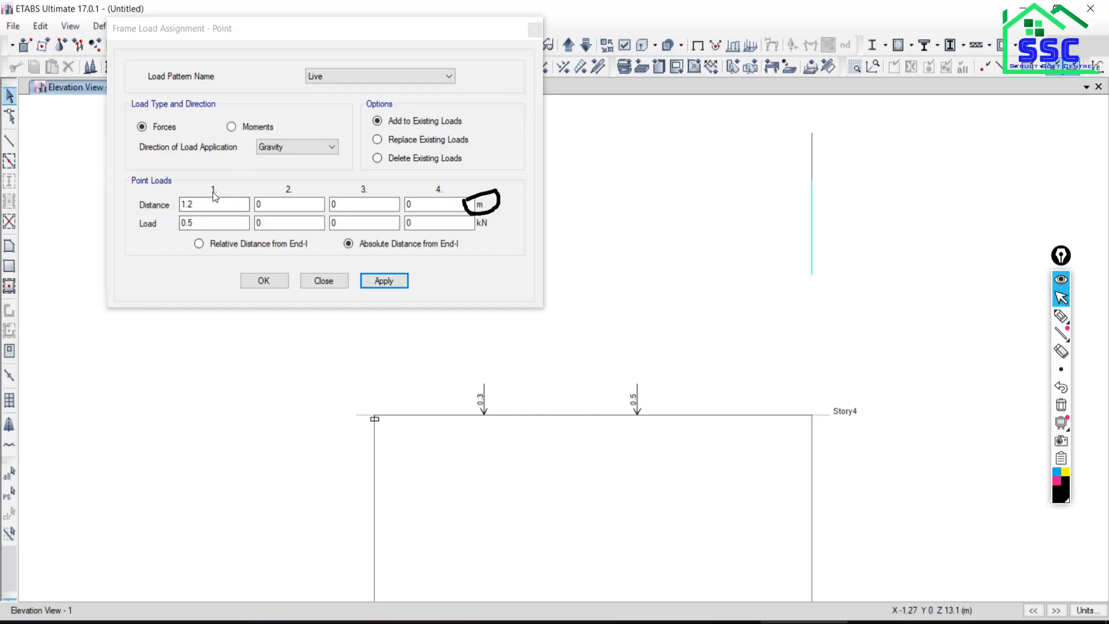
- Recheck the PDF problem, return to ETABS, add a 0.8 kN point load at 2 m on the beam, and close the load assignment
key("alt+Tab")
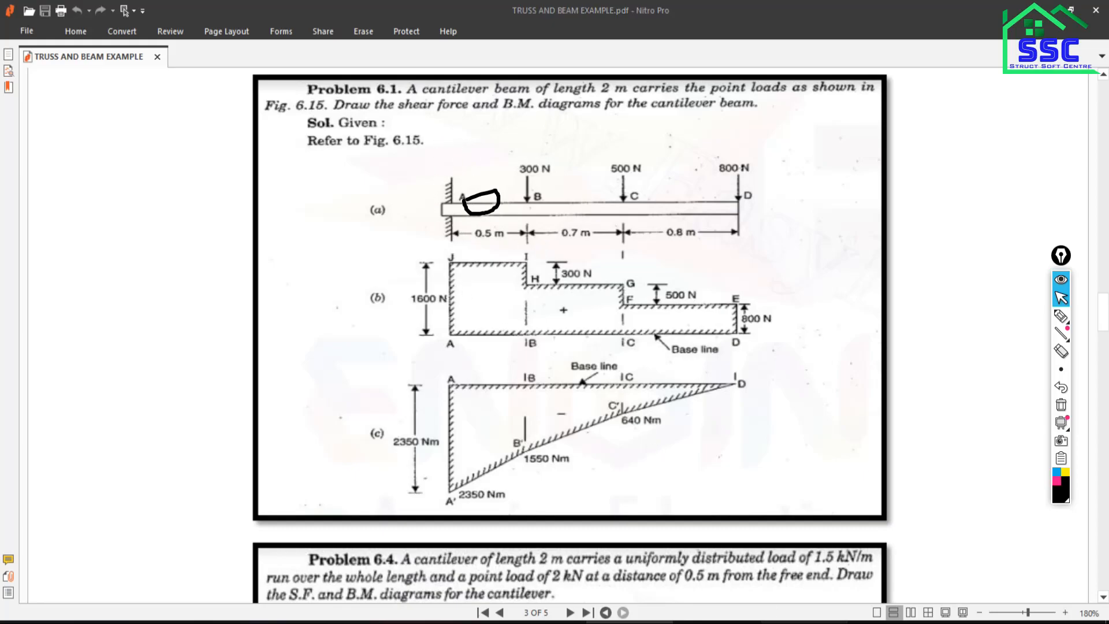
key("alt+Tab")
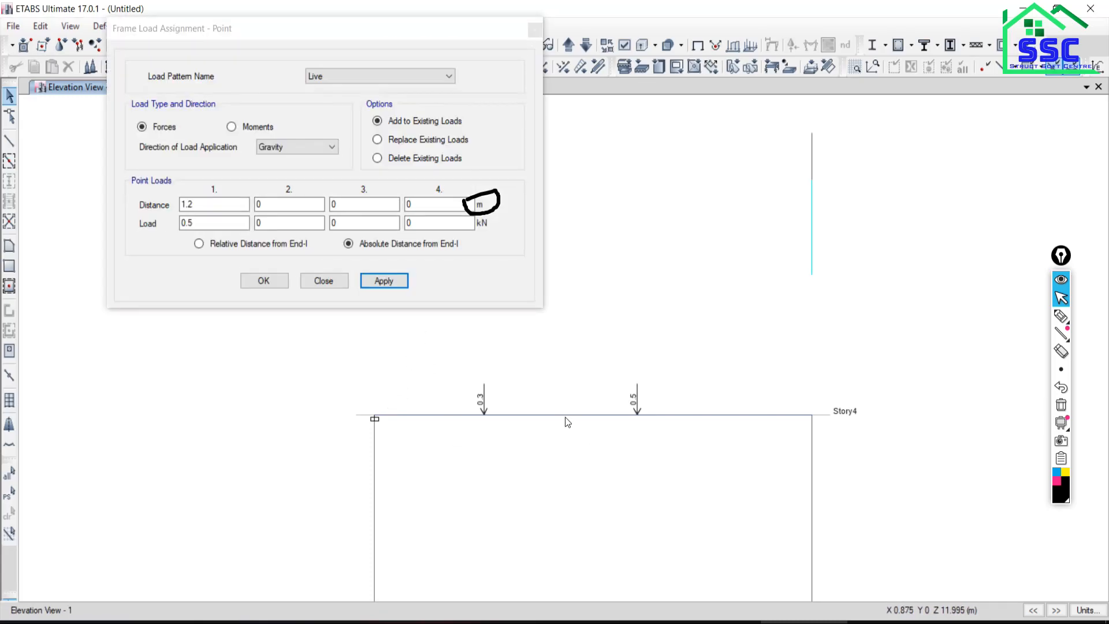
left_click(564, 415)
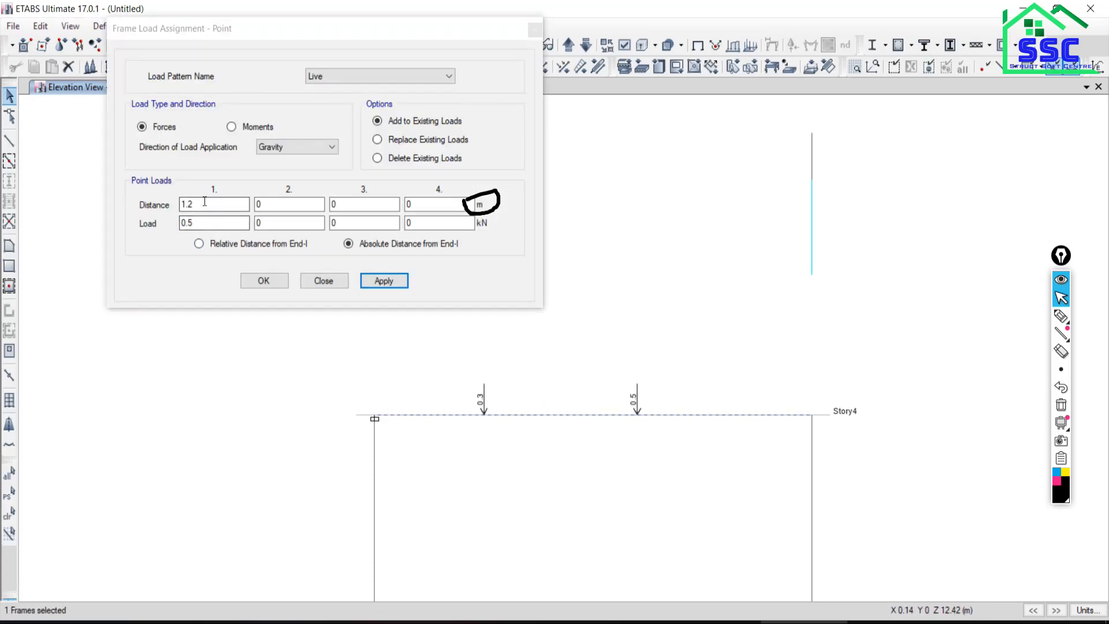
type("2")
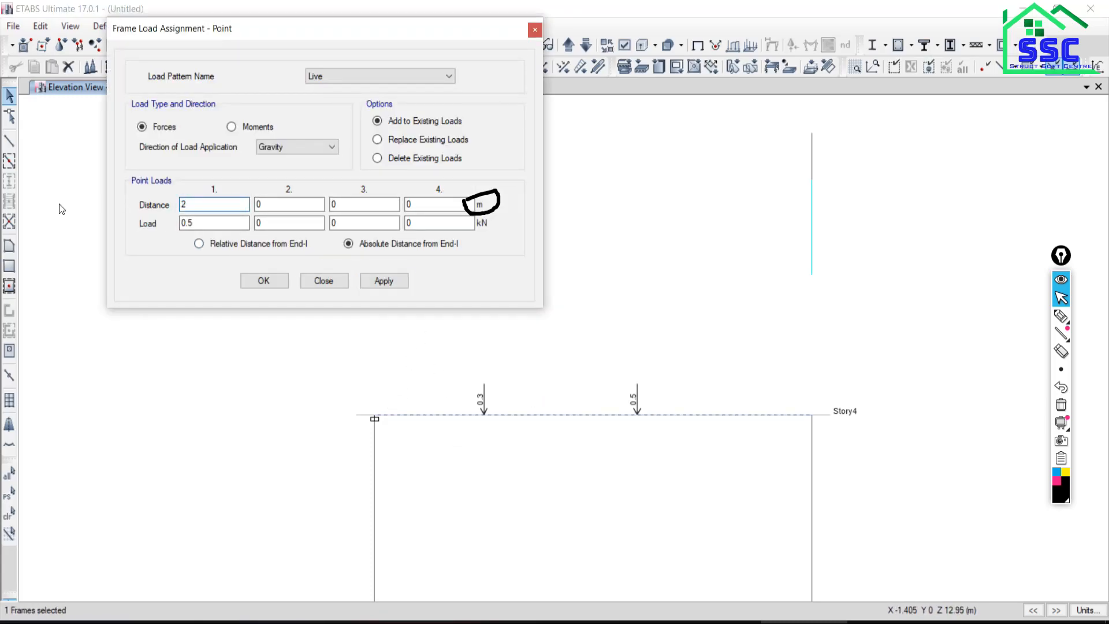
left_click_drag(201, 223, 153, 226)
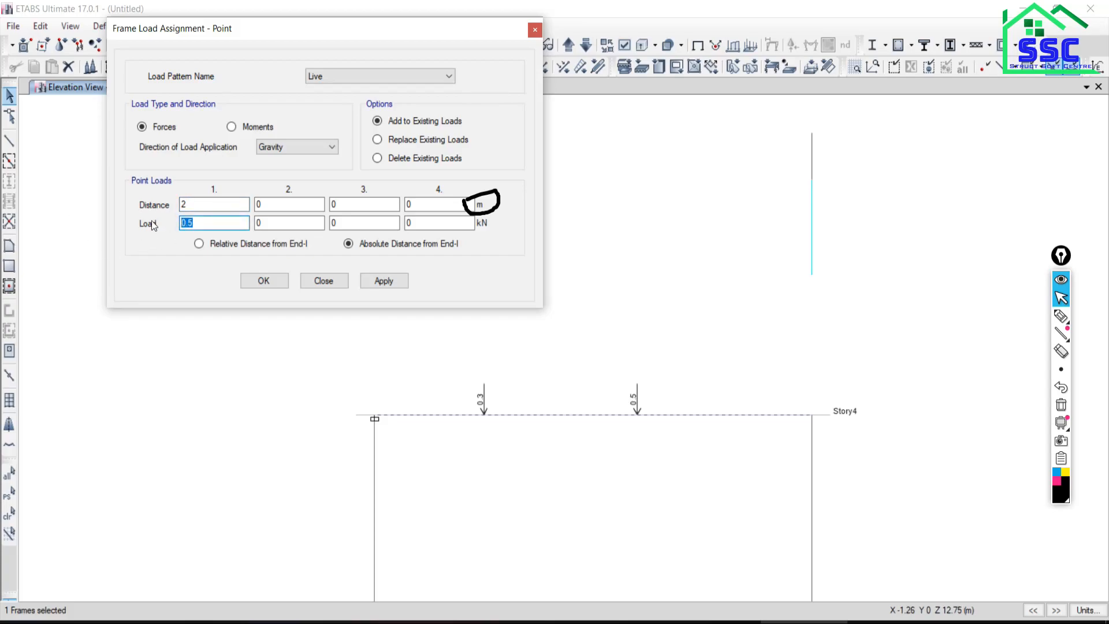
type("0.")
left_click(367, 283)
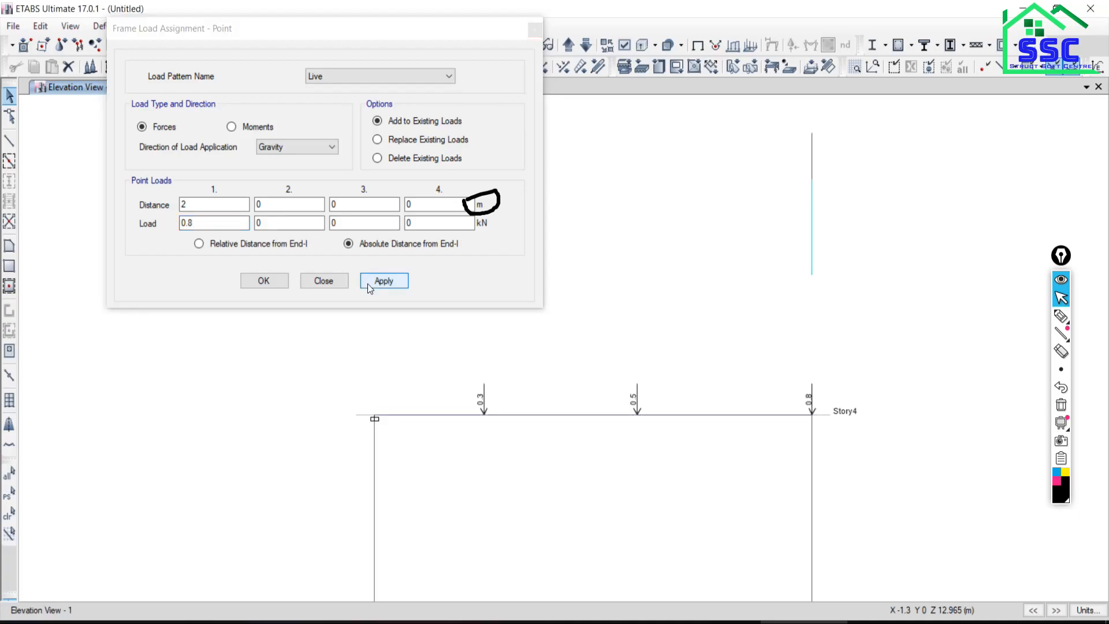
left_click(333, 281)
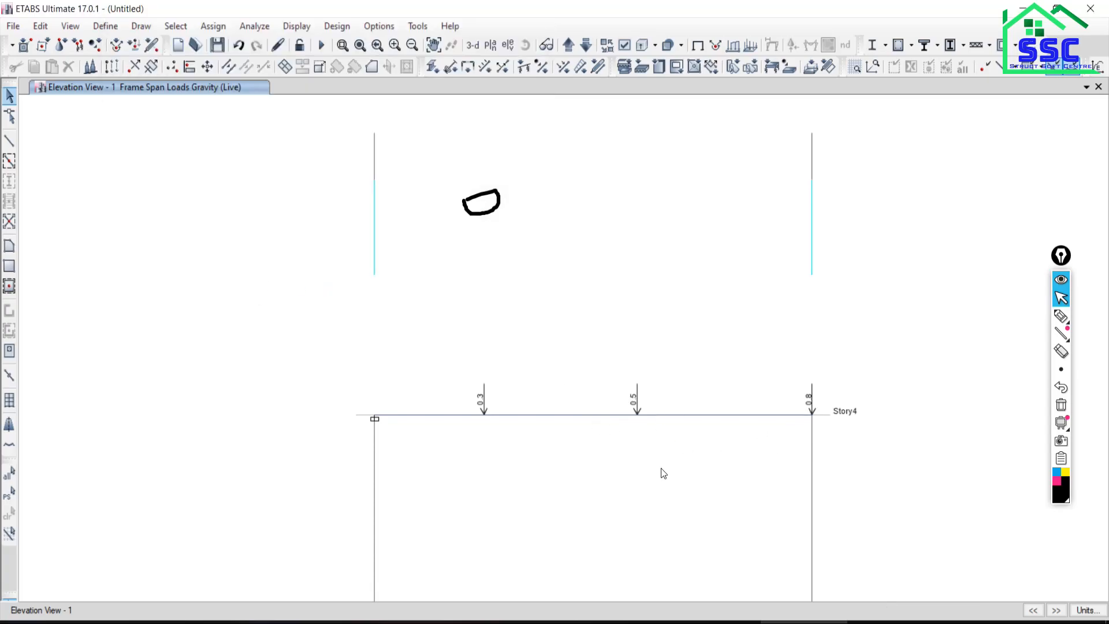
- Run Check Model with all joint, frame, shell and other checks selected, and close the resulting report
middle_click_drag(660, 467, 637, 408)
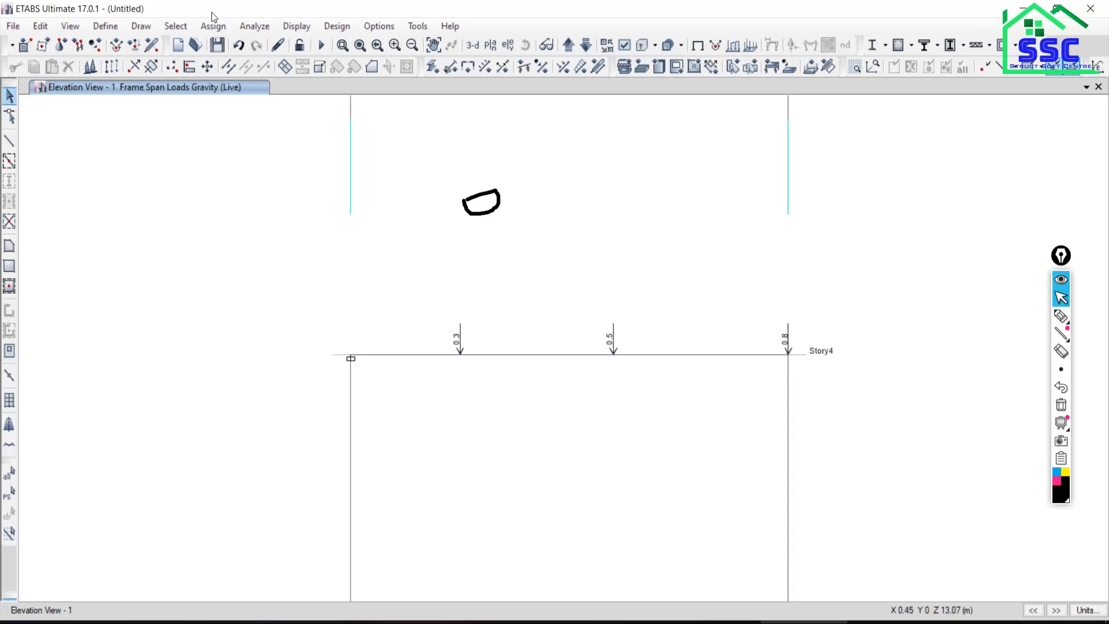
left_click(249, 27)
left_click(290, 45)
left_click(548, 508)
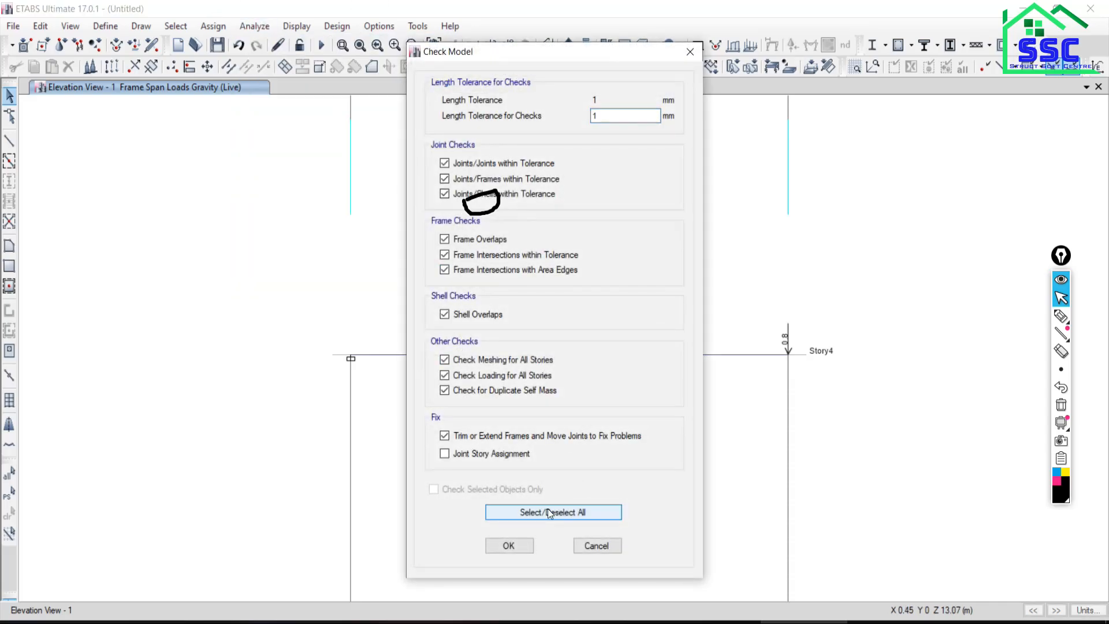
left_click(520, 547)
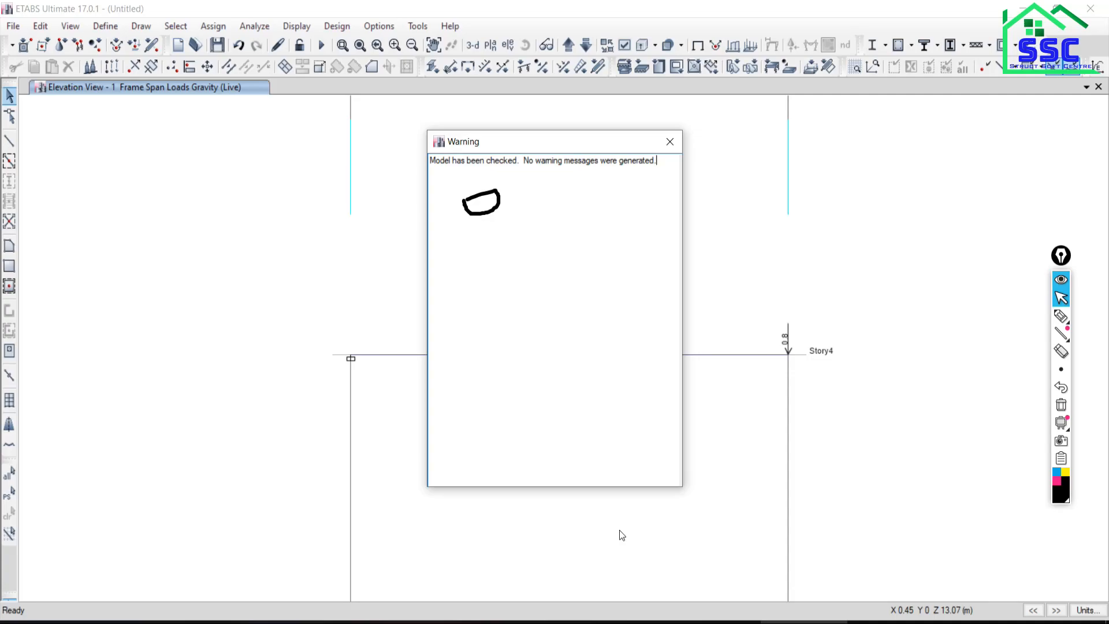
left_click(368, 621)
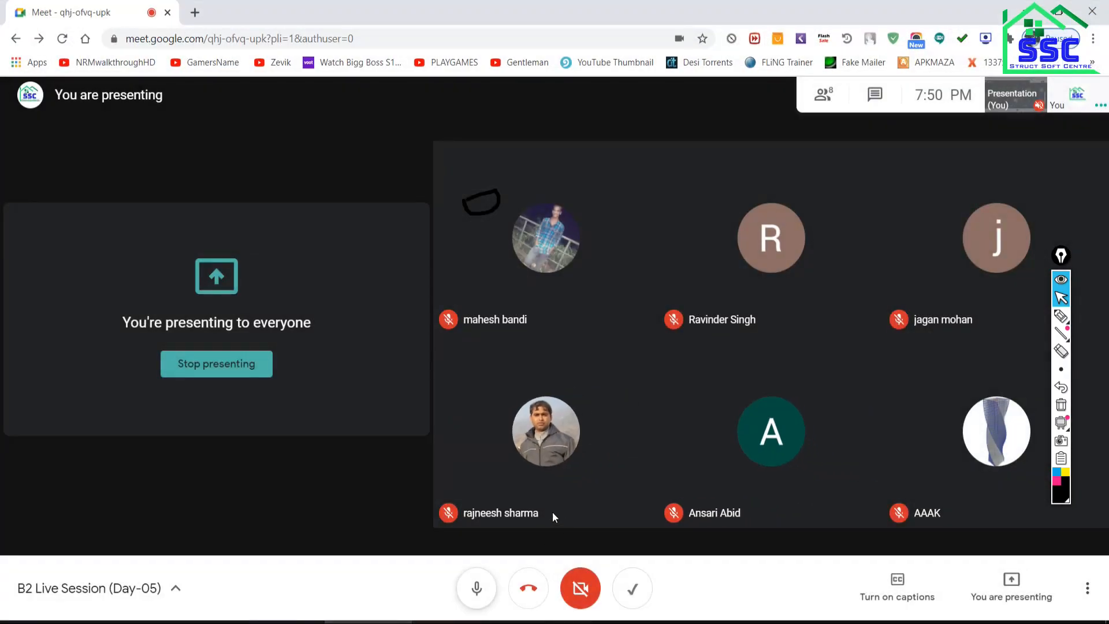
left_click(393, 621)
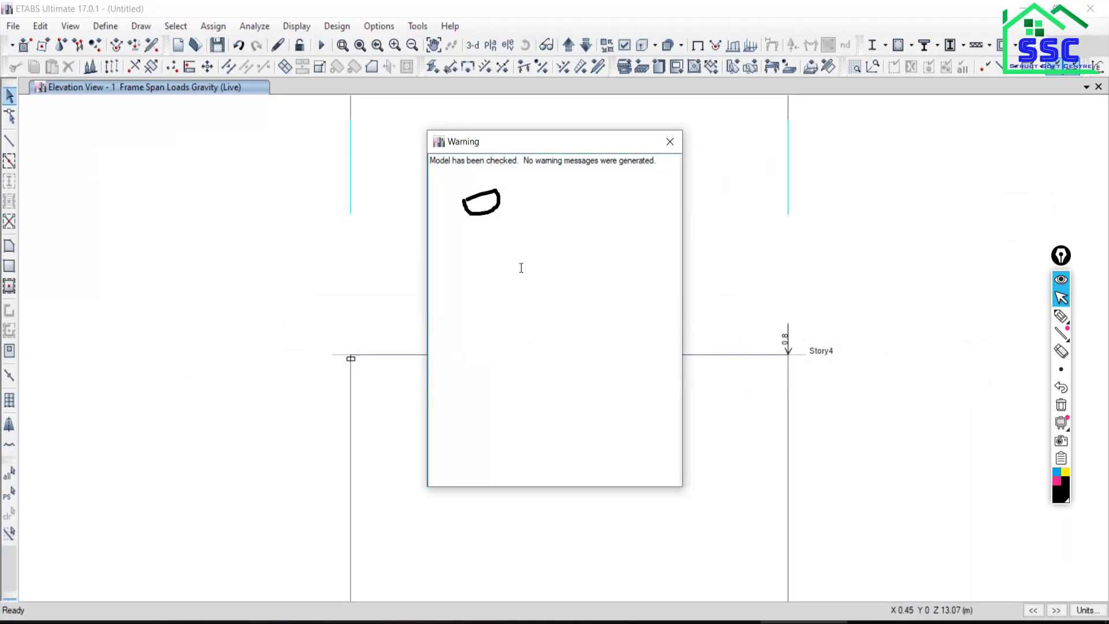
left_click(667, 141)
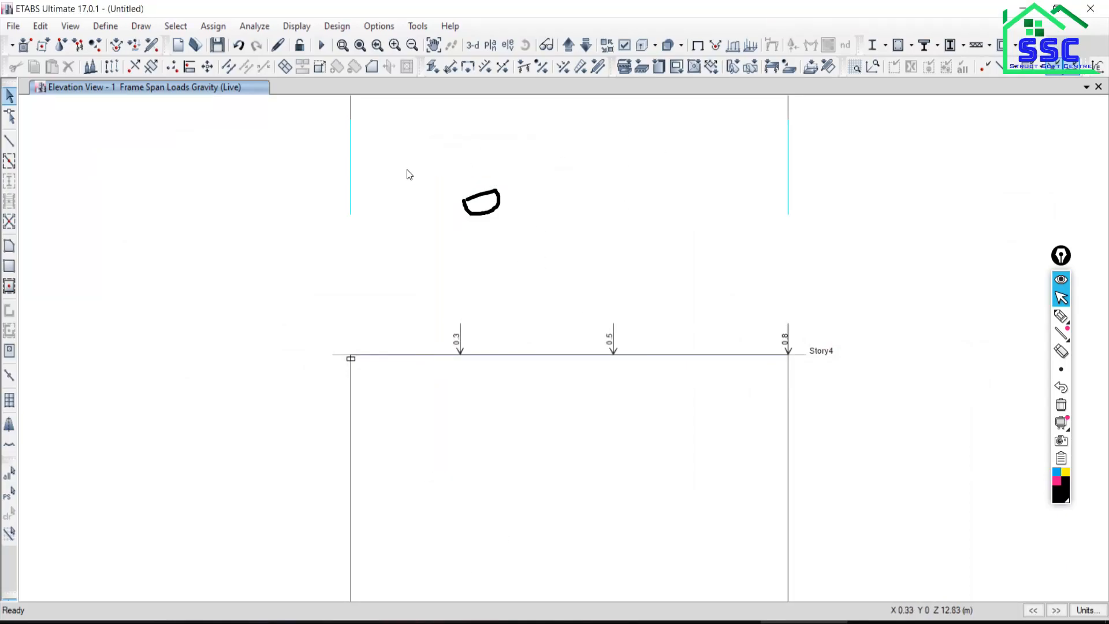
- Clear the pen circle from the screen above the loaded beam
left_click(1061, 404)
middle_click_drag(653, 351, 606, 251)
middle_click_drag(533, 323, 544, 363)
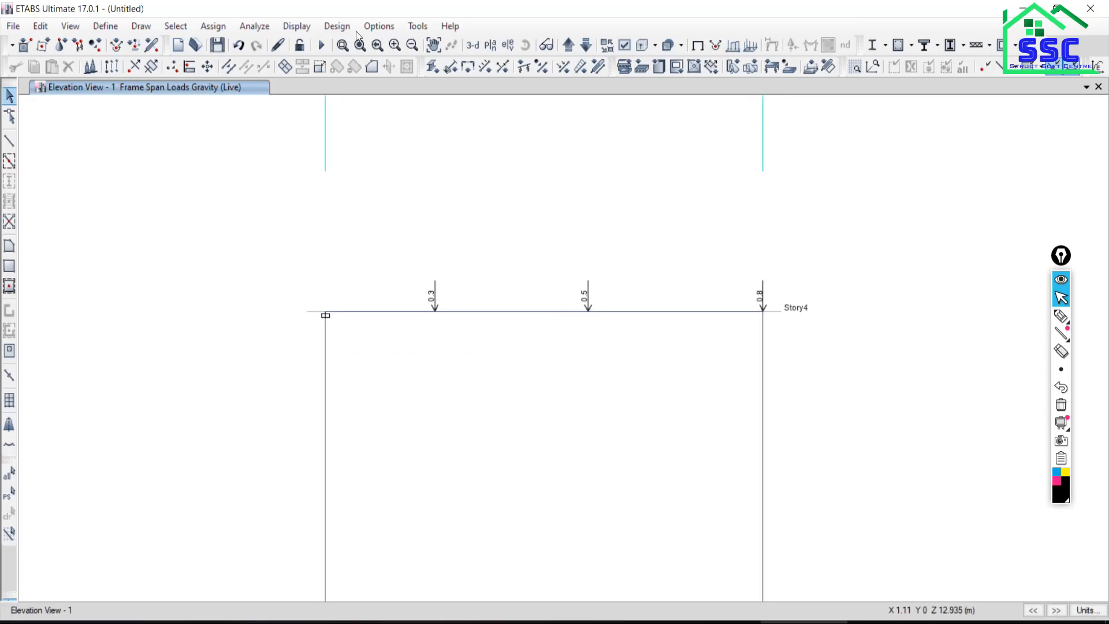
- Run the analysis, saving the model as 1 in a new folder named Delete on Local Disk (D:)
left_click(322, 45)
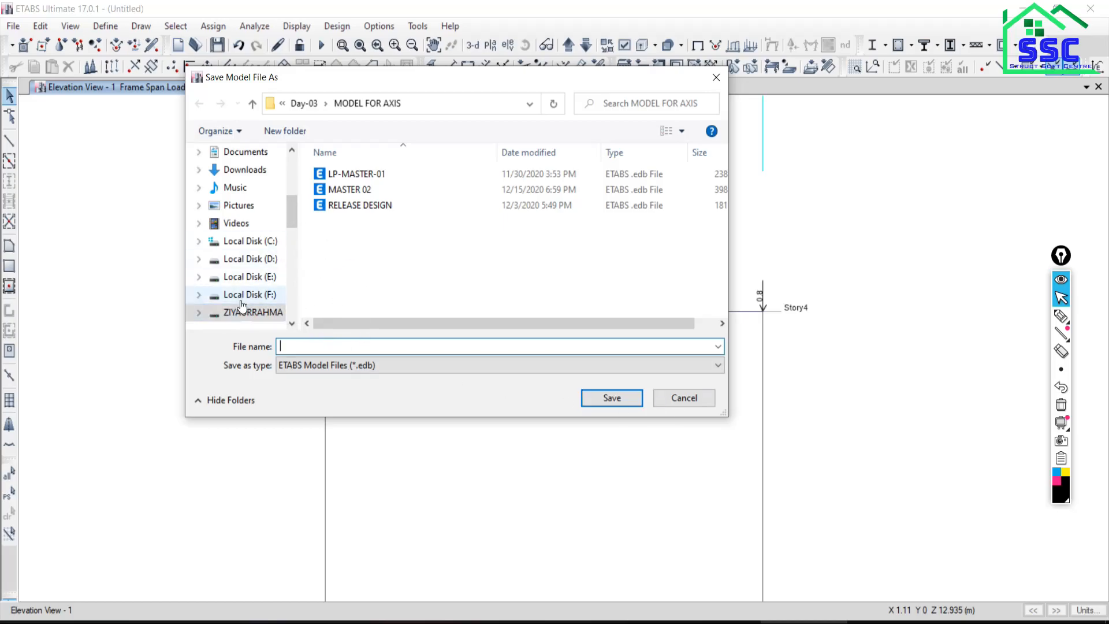
left_click(252, 259)
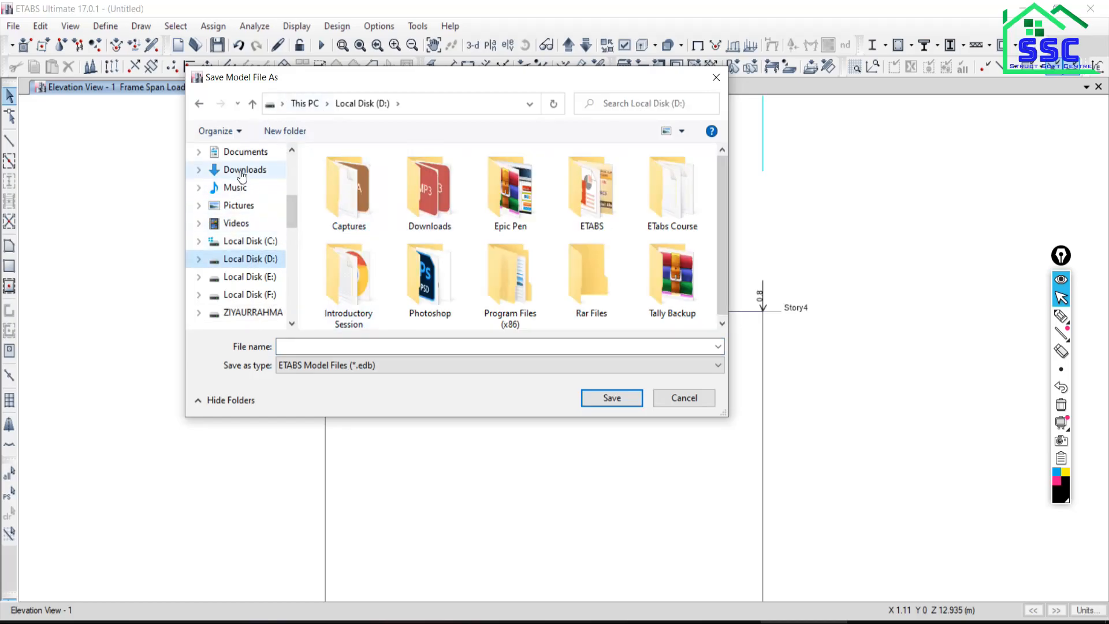
left_click(283, 131)
type("Delete")
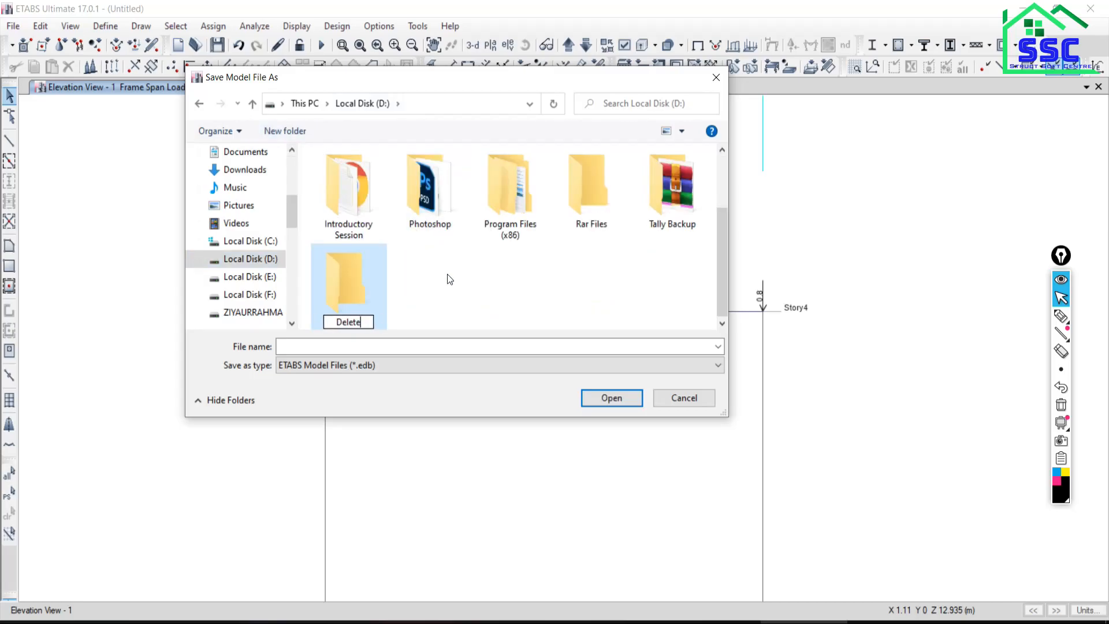
double_click(346, 299)
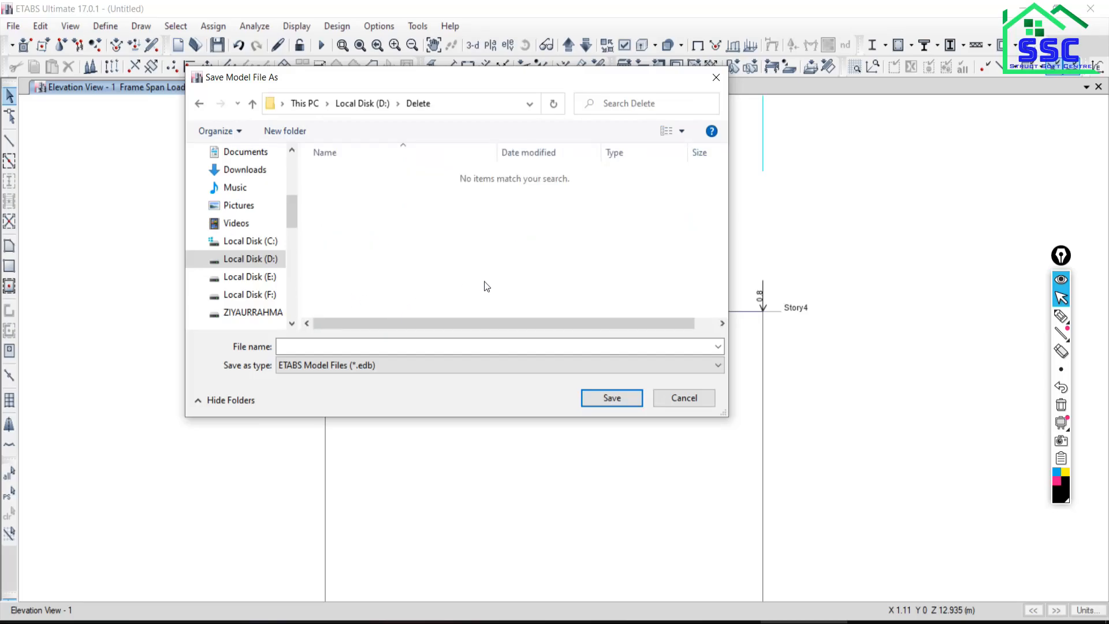
left_click(374, 348)
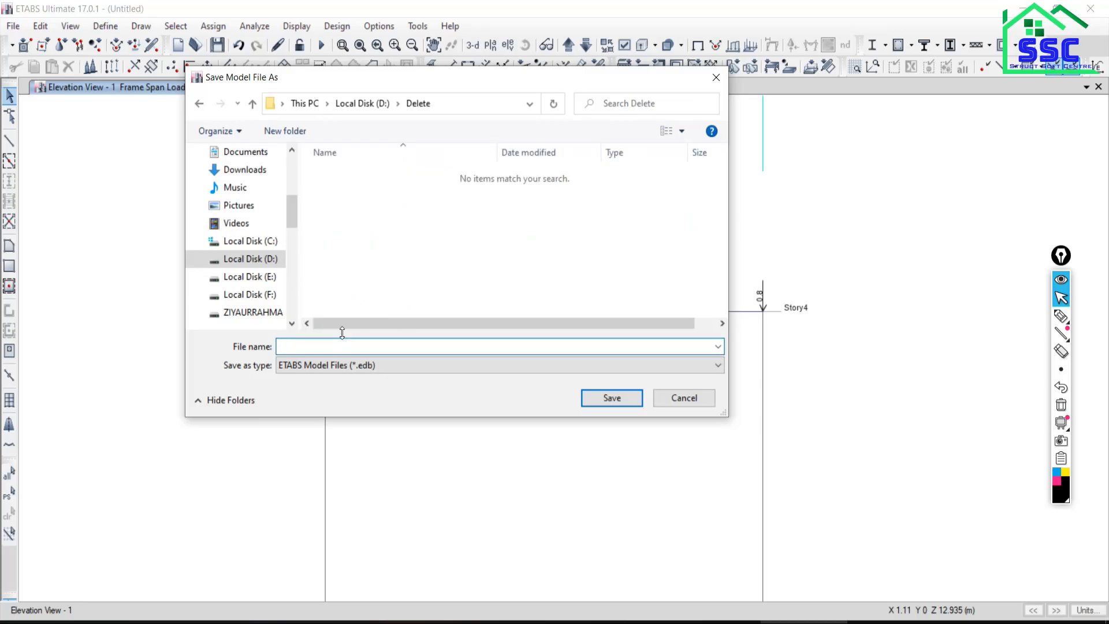
left_click(611, 397)
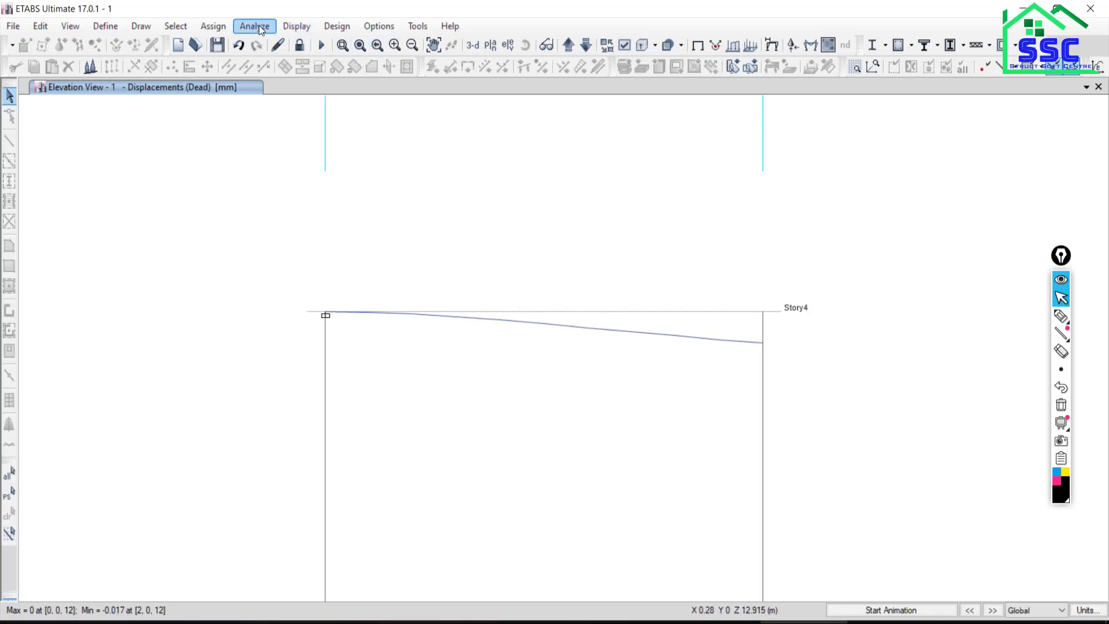
- Display the filled Moment 3-3 diagram of the frames for the Live case and inspect the value along the beam
left_click(297, 26)
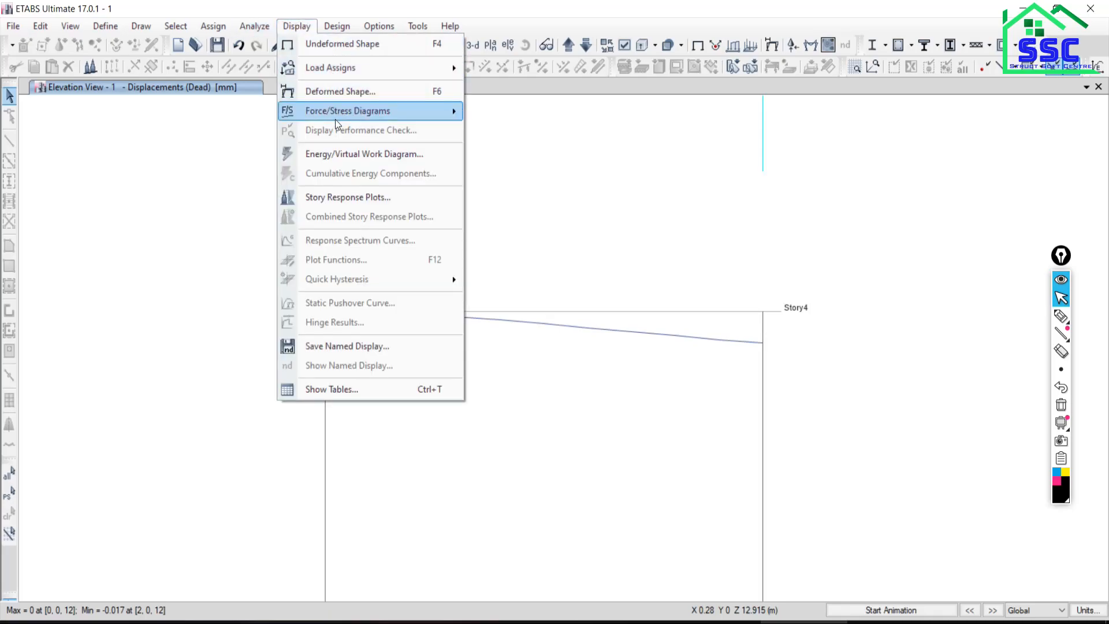
mouse_move(323, 113)
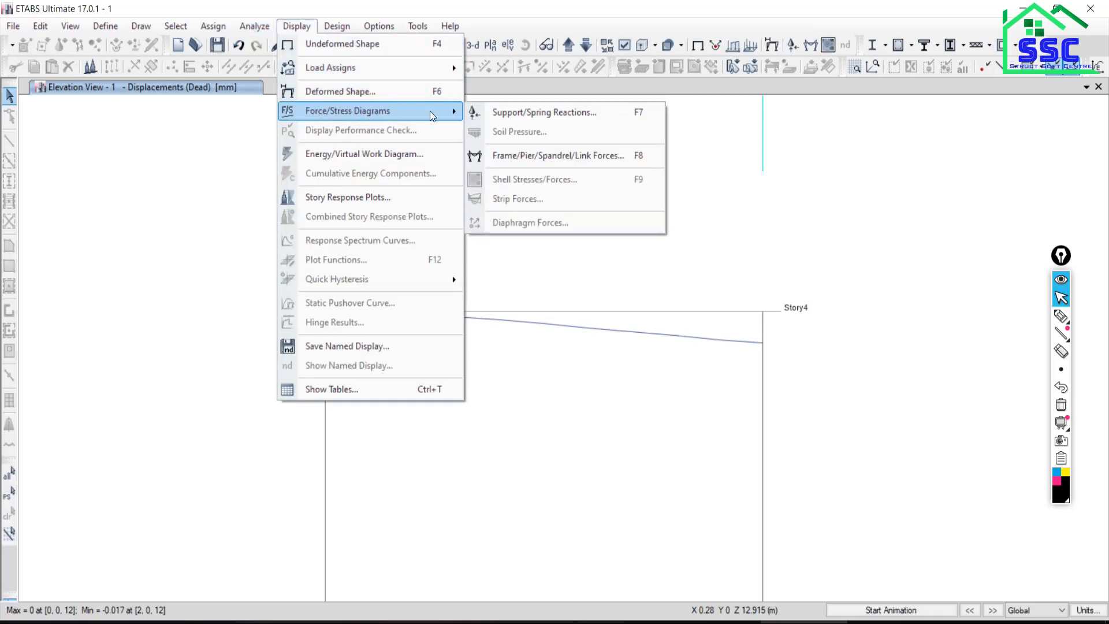
left_click(520, 158)
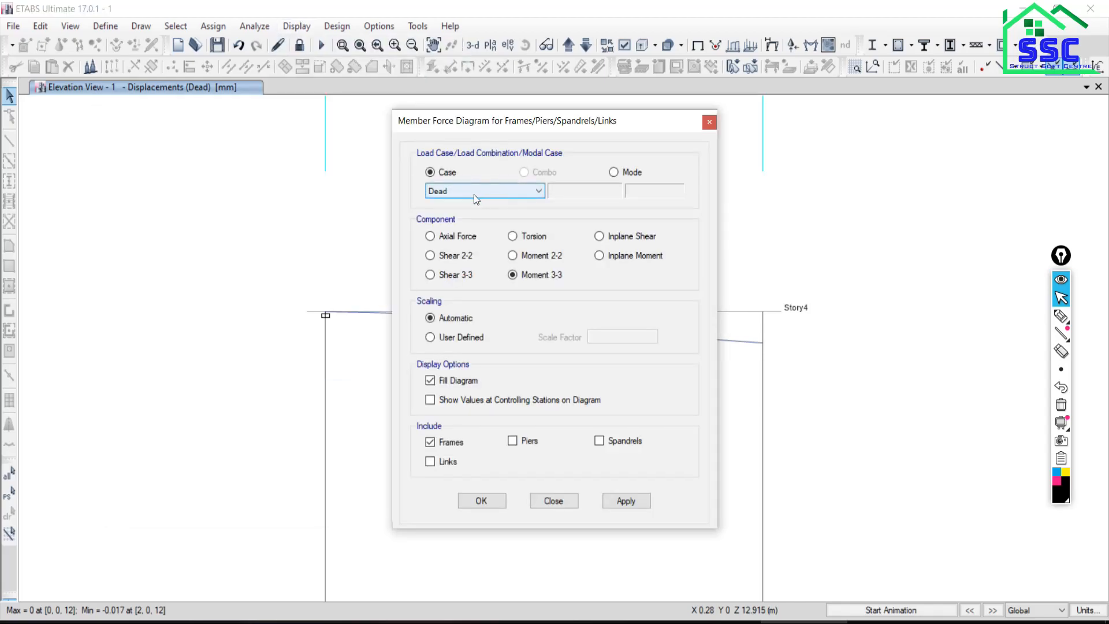
left_click(455, 190)
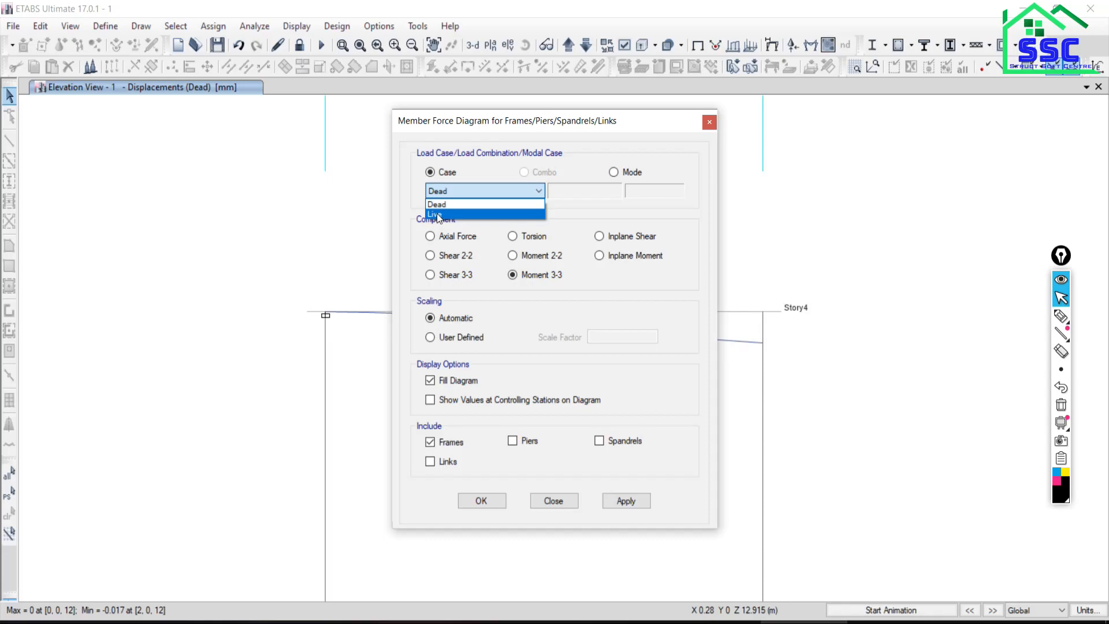
left_click(437, 214)
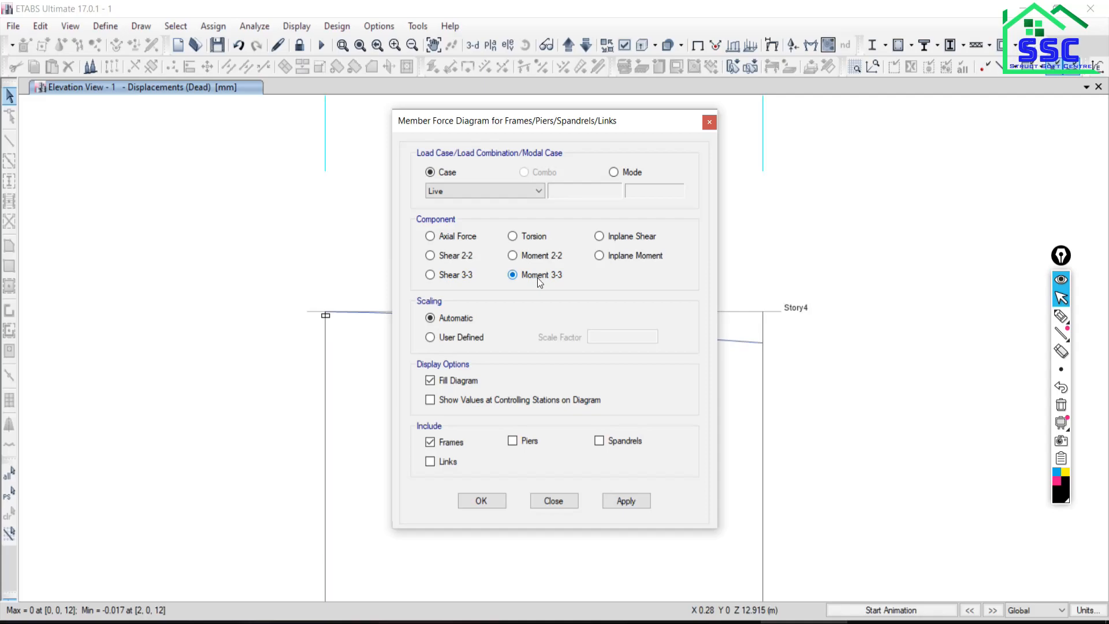
left_click(626, 500)
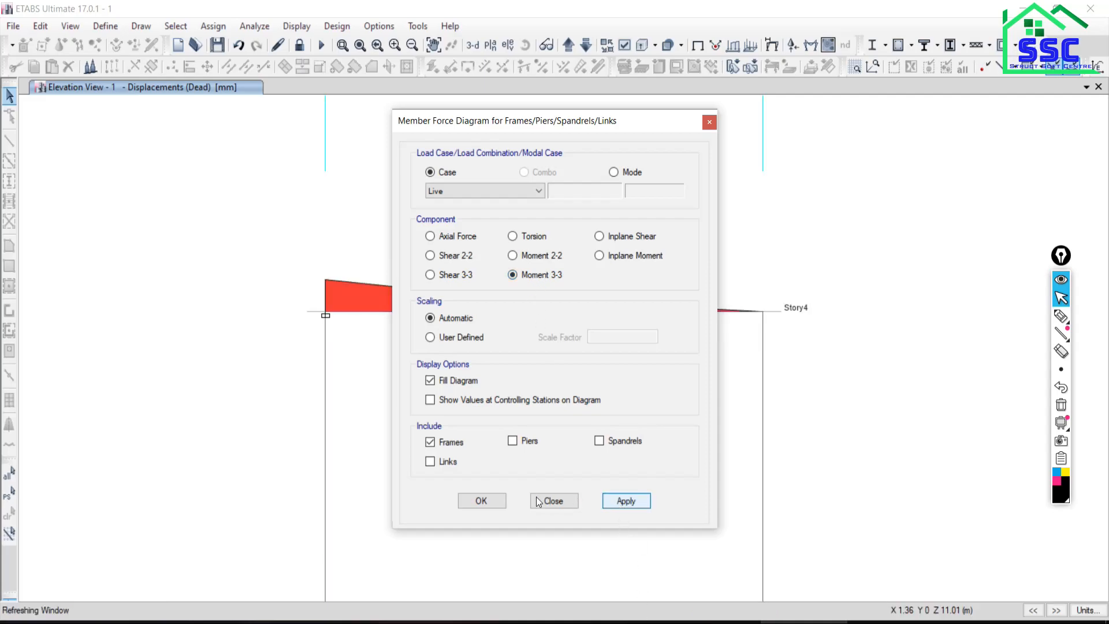
left_click(553, 501)
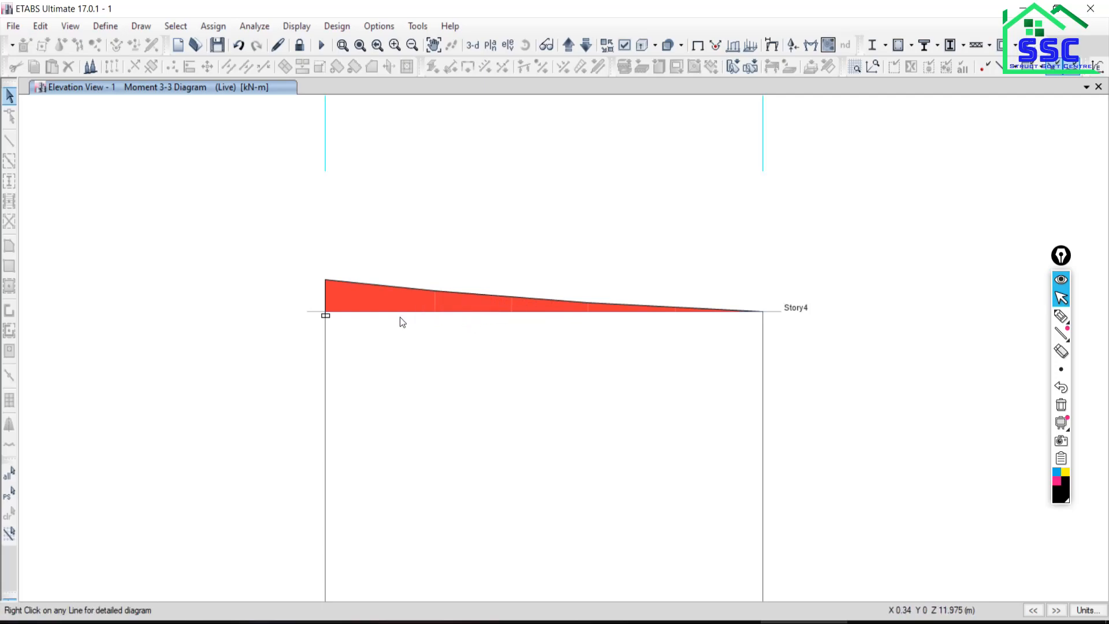
mouse_move(458, 313)
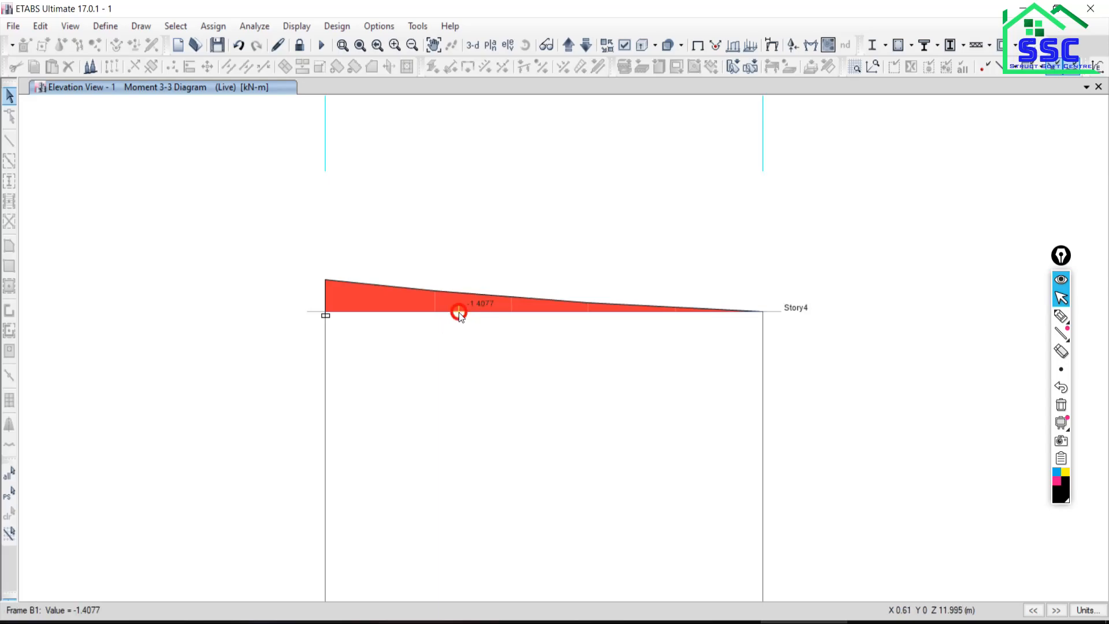
- Open the detailed Live diagram of beam B1 at Story4 and circle the maximum Moment M3 value with the pen
right_click(458, 313)
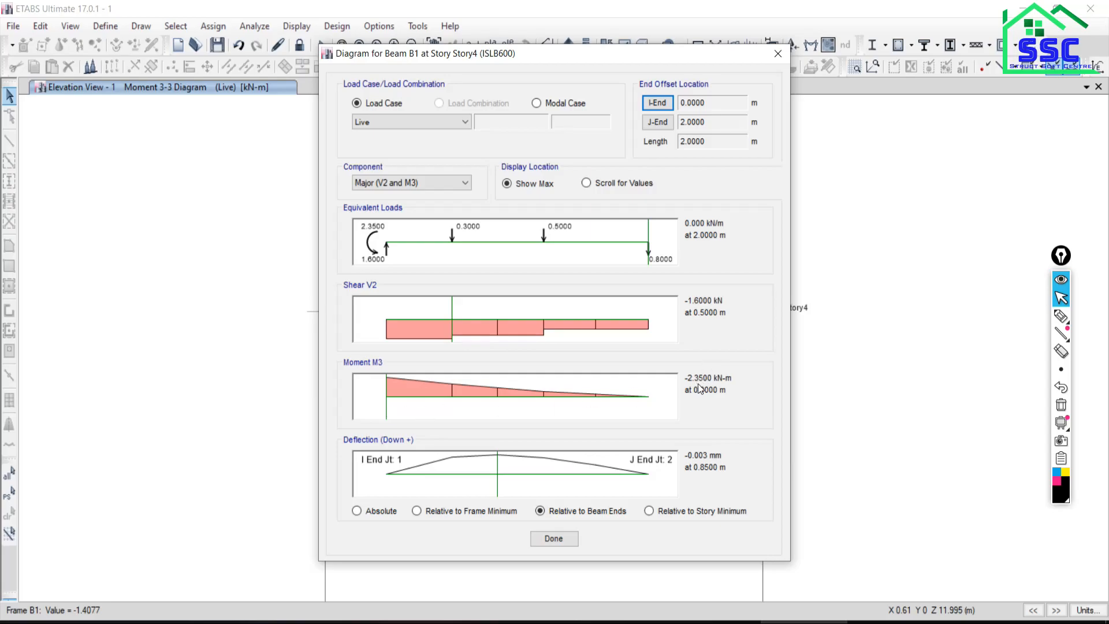
left_click(1061, 315)
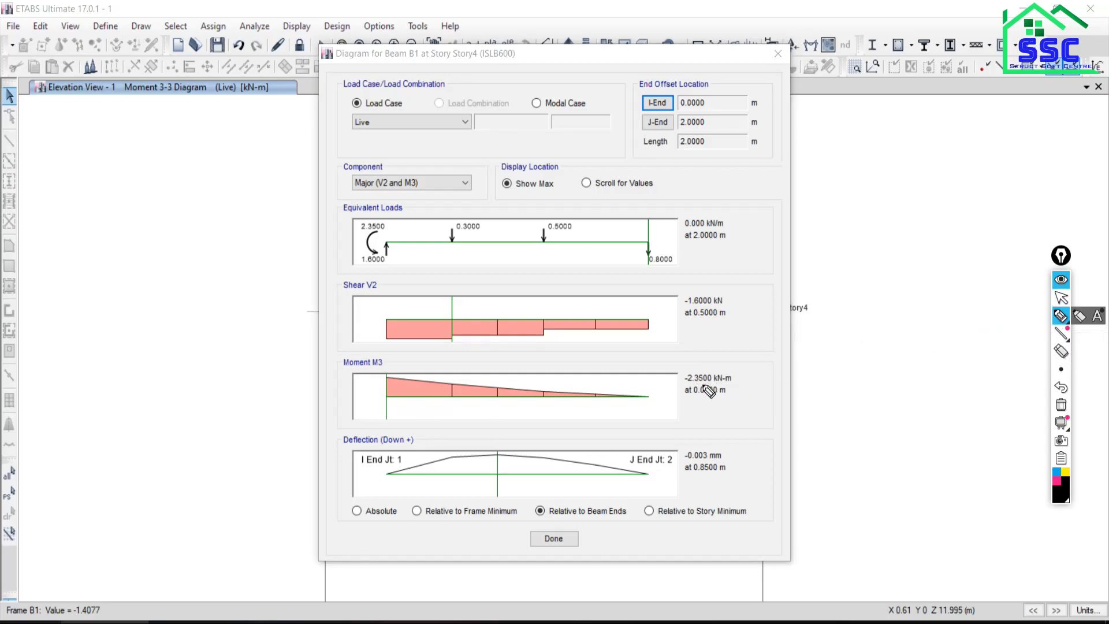
mouse_move(691, 384)
left_mouse_down()
mouse_move(748, 373)
mouse_move(736, 393)
mouse_move(670, 394)
mouse_move(687, 378)
left_mouse_up()
left_click(676, 376)
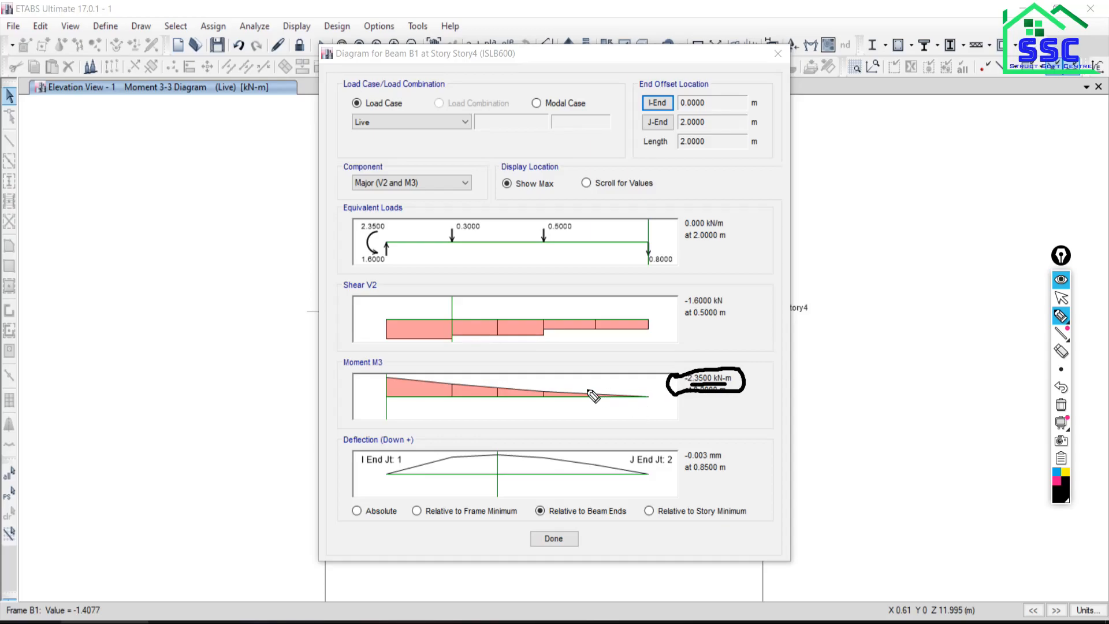
left_click(1061, 298)
- Switch to the Nitro Pro PDF, underline 2350 Nm, 1550 Nm and 0.5 m in Problem 6.1, mark the minus sign and write 2.35
left_click(629, 622)
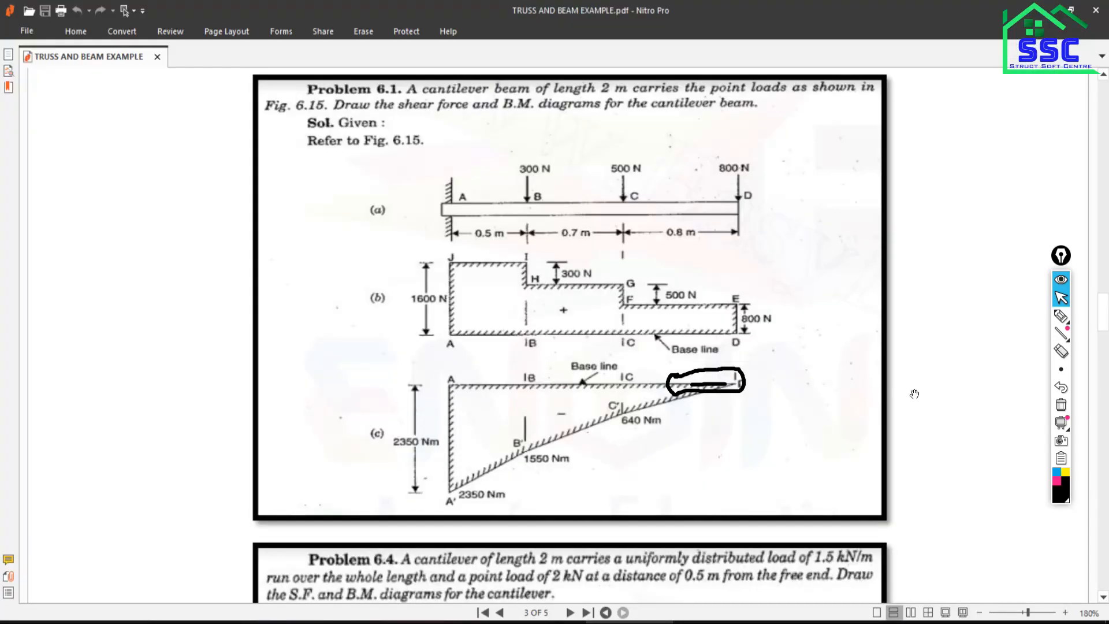
left_click(1061, 316)
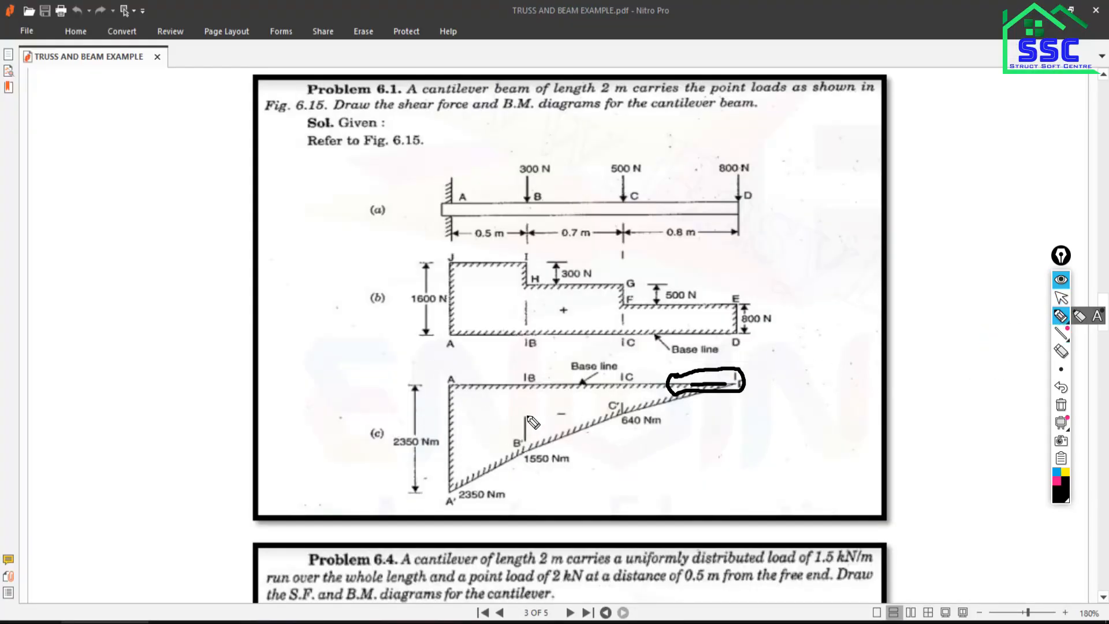
left_click_drag(557, 414, 571, 414)
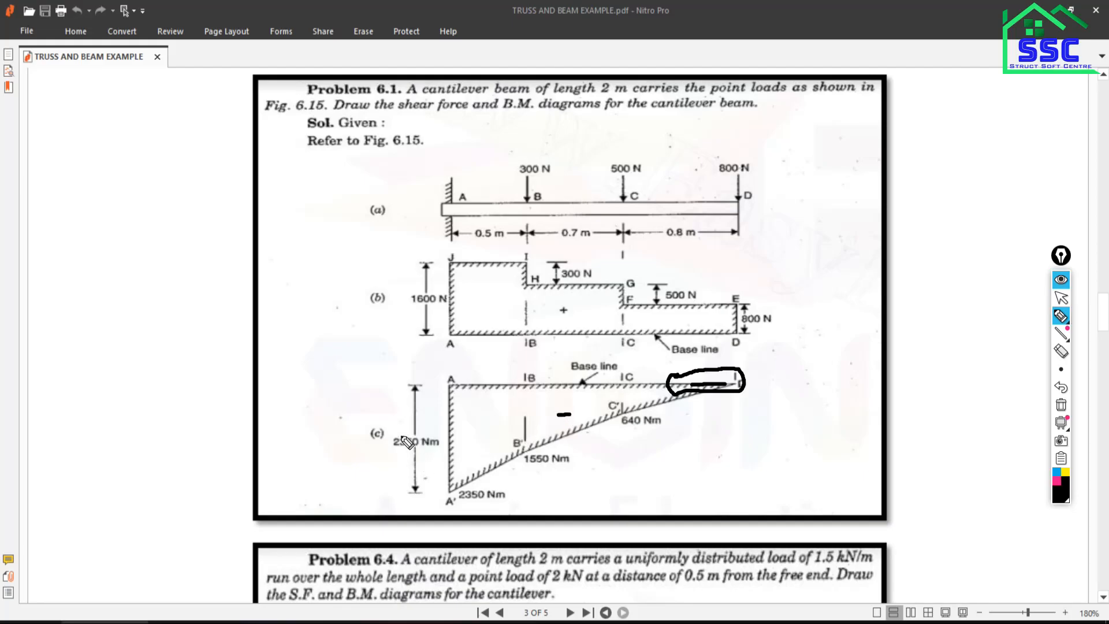
left_click_drag(394, 449, 426, 450)
mouse_move(293, 389)
left_mouse_down()
mouse_move(310, 408)
mouse_move(357, 401)
mouse_move(347, 407)
mouse_move(365, 384)
left_mouse_up()
left_click(320, 404)
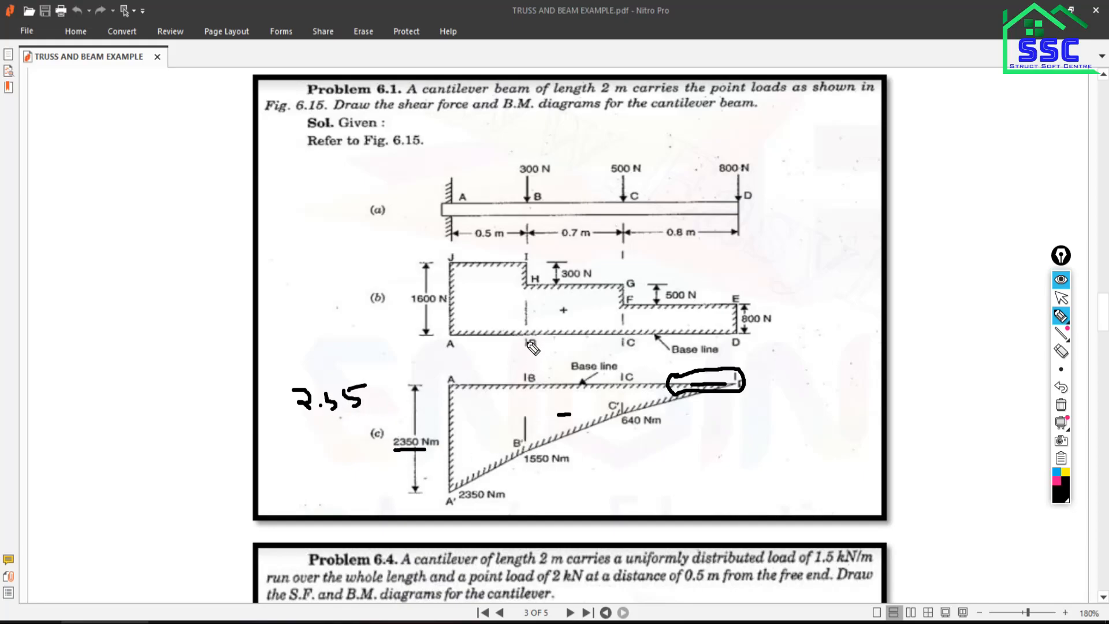
left_click_drag(524, 469, 549, 469)
left_click_drag(476, 241, 493, 243)
left_click(1060, 298)
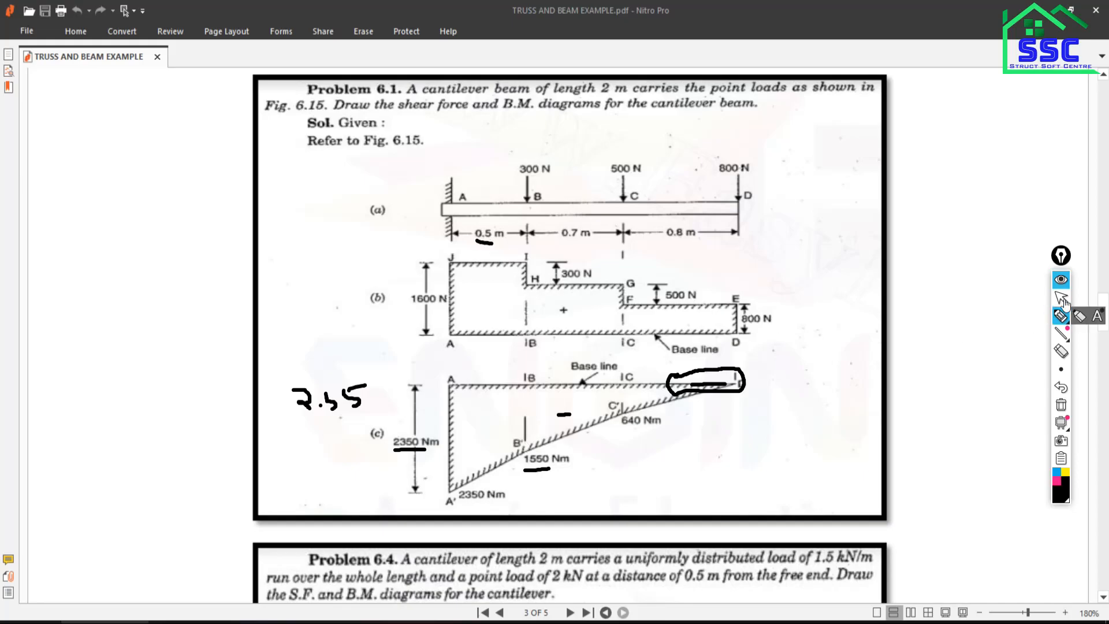
- Switch to the Google Meet call, admit the waiting participant and return to the PDF
left_click(368, 622)
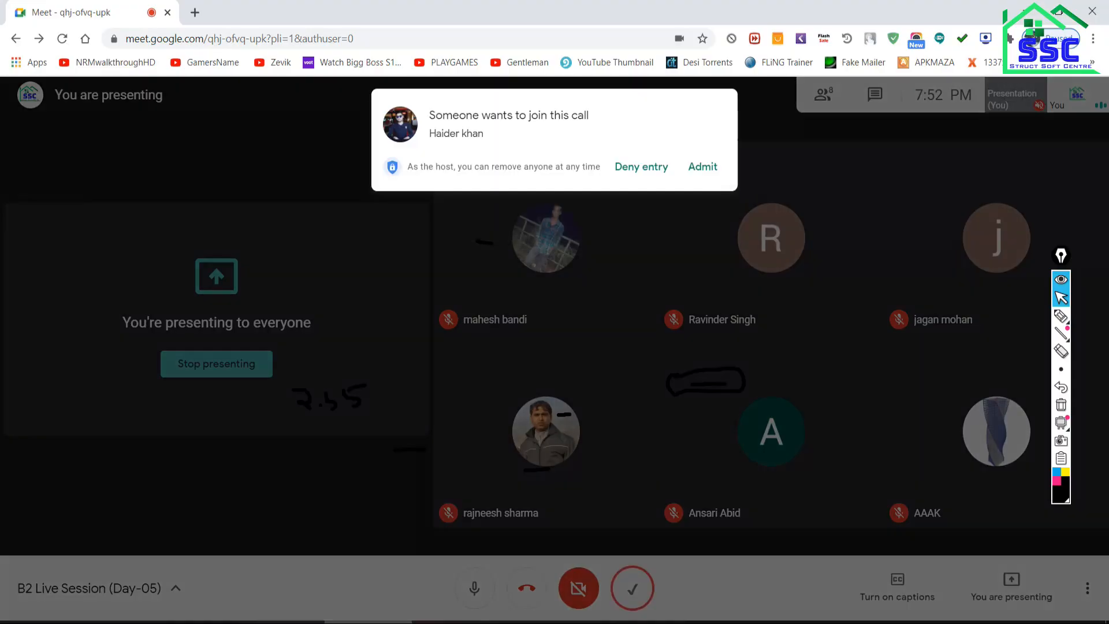
left_click(703, 165)
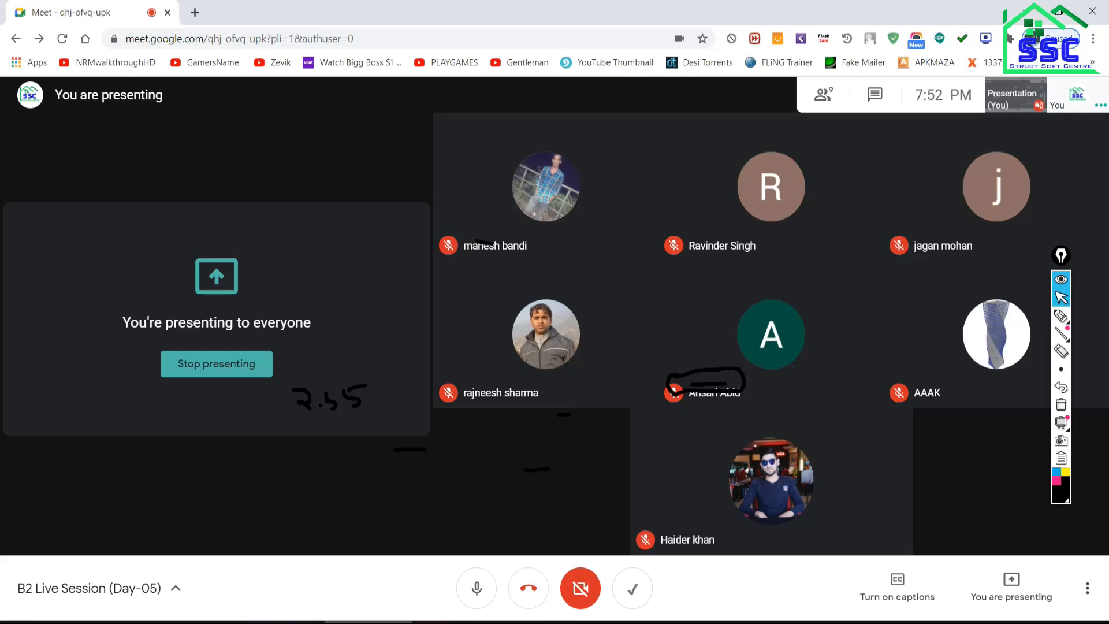
left_click(630, 621)
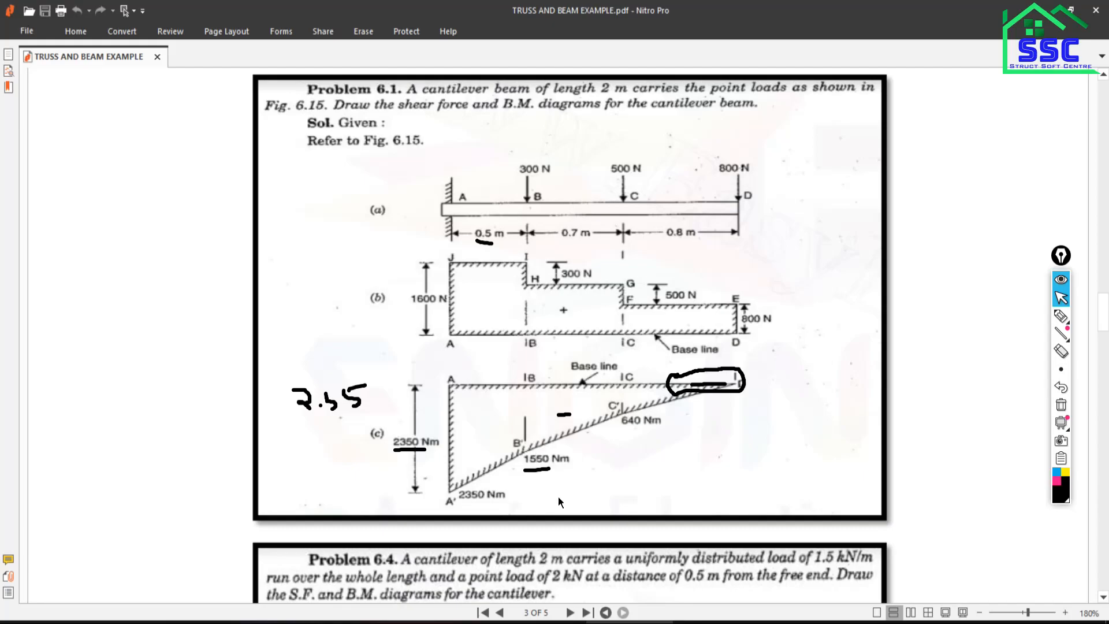
- Return to ETABS, read the beam B1 diagram values at 0.5 m using Scroll for Values, and clear the pen marks
left_click(804, 622)
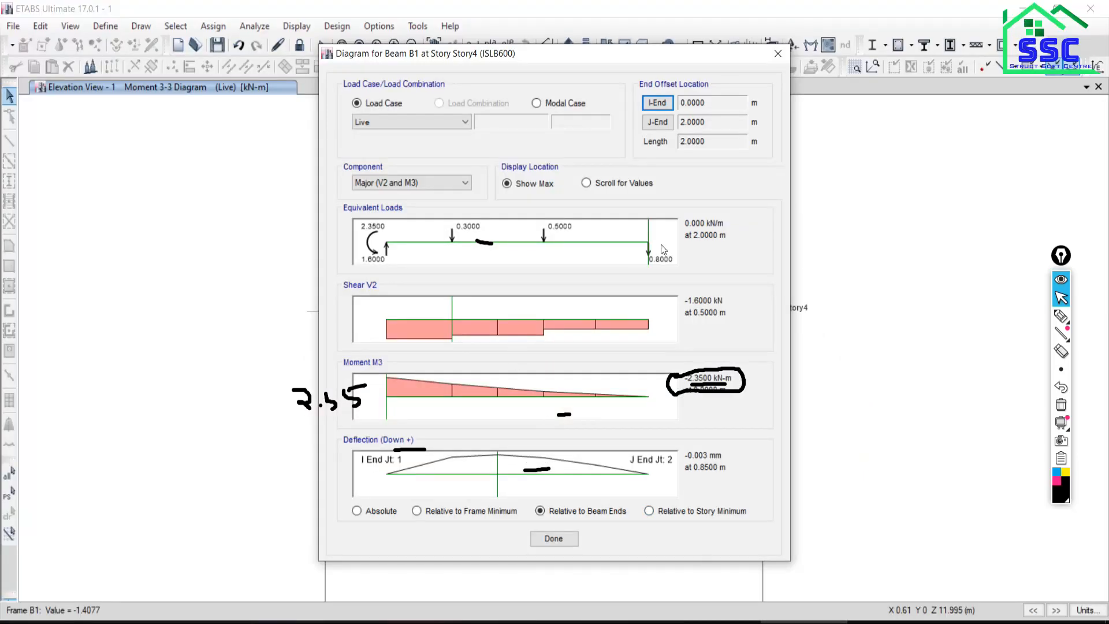
left_click(586, 183)
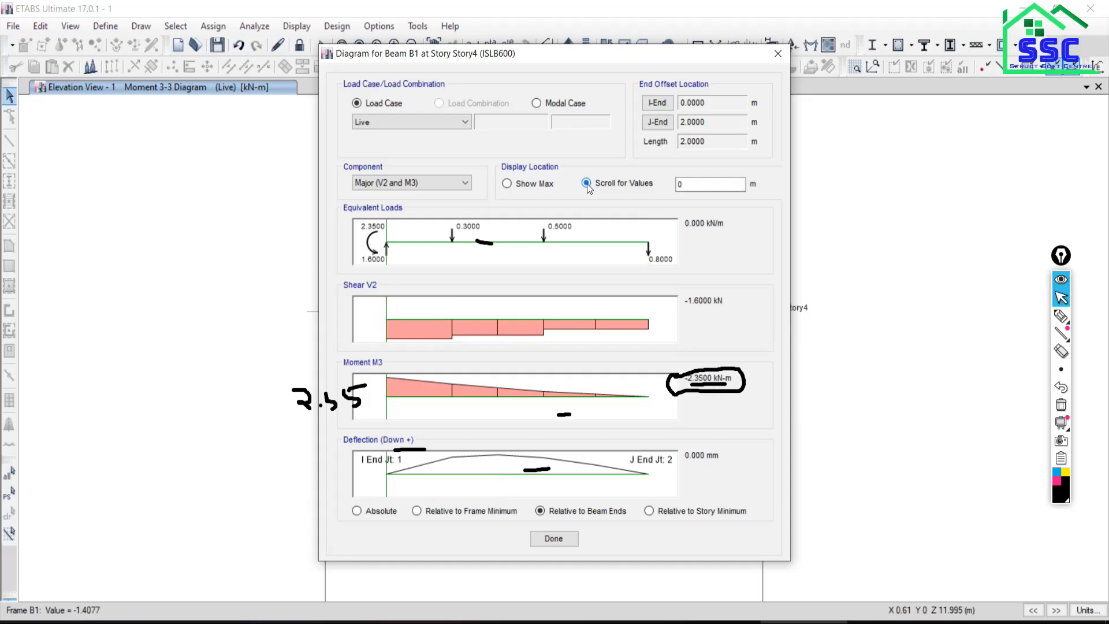
key("Tab")
type("0.")
key("Tab")
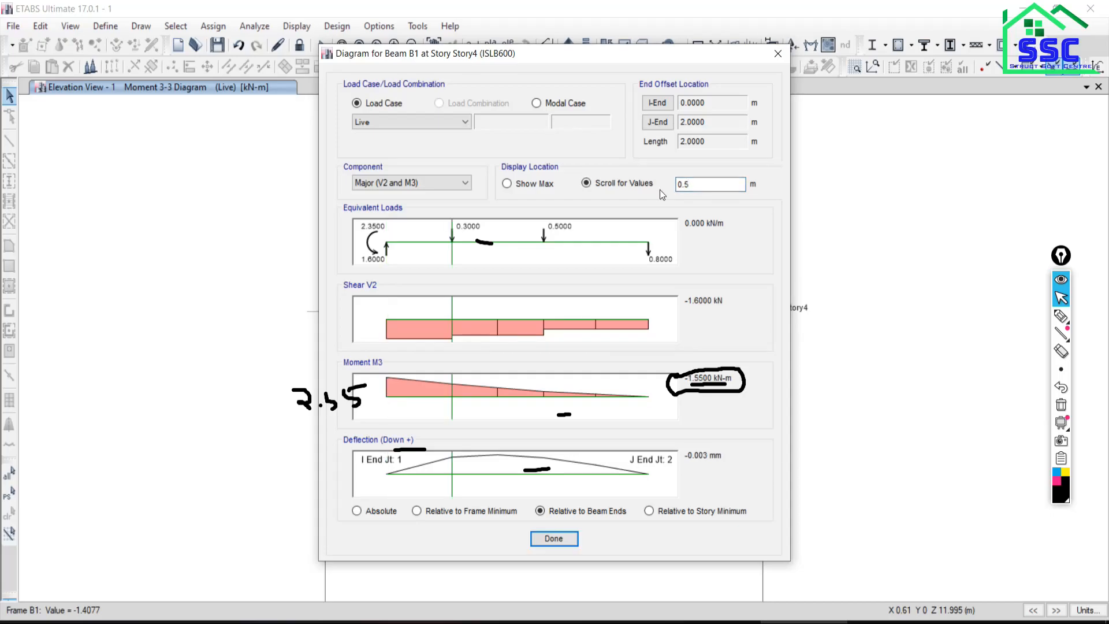
left_click(1061, 404)
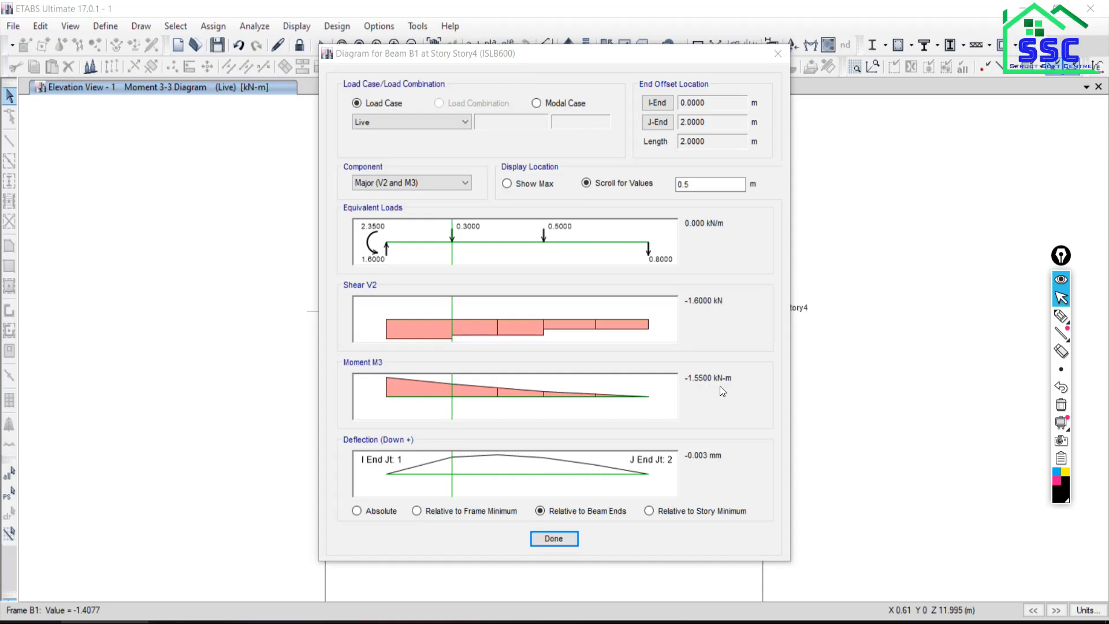
- Set the Scroll for Values location to 1.2 m to read the beam's shear and moment there
double_click(690, 184)
type("1.2")
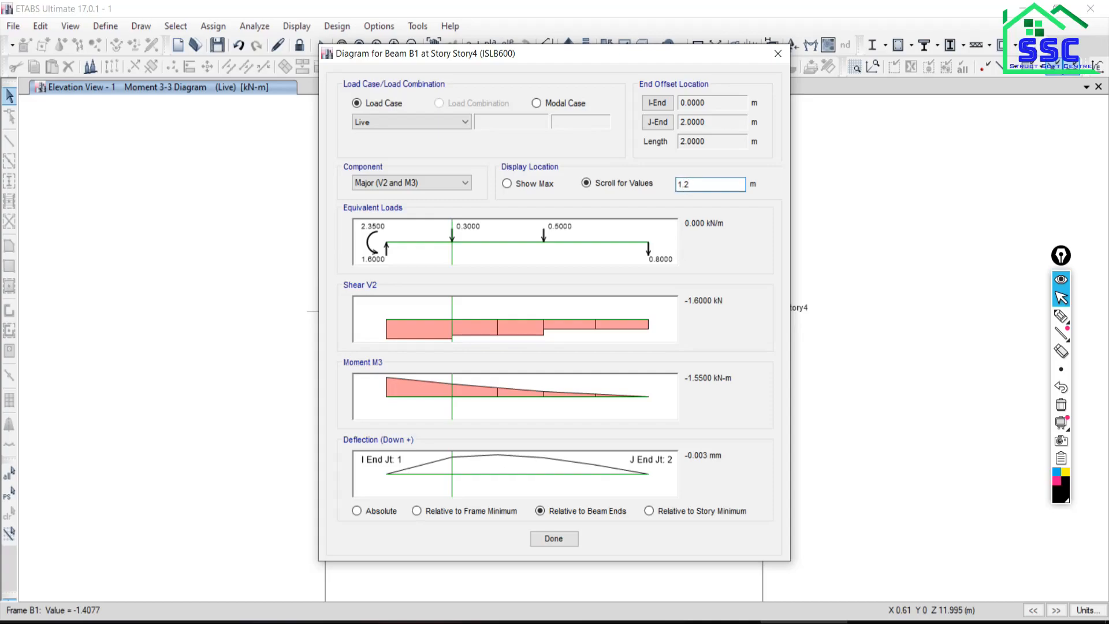
key("Tab")
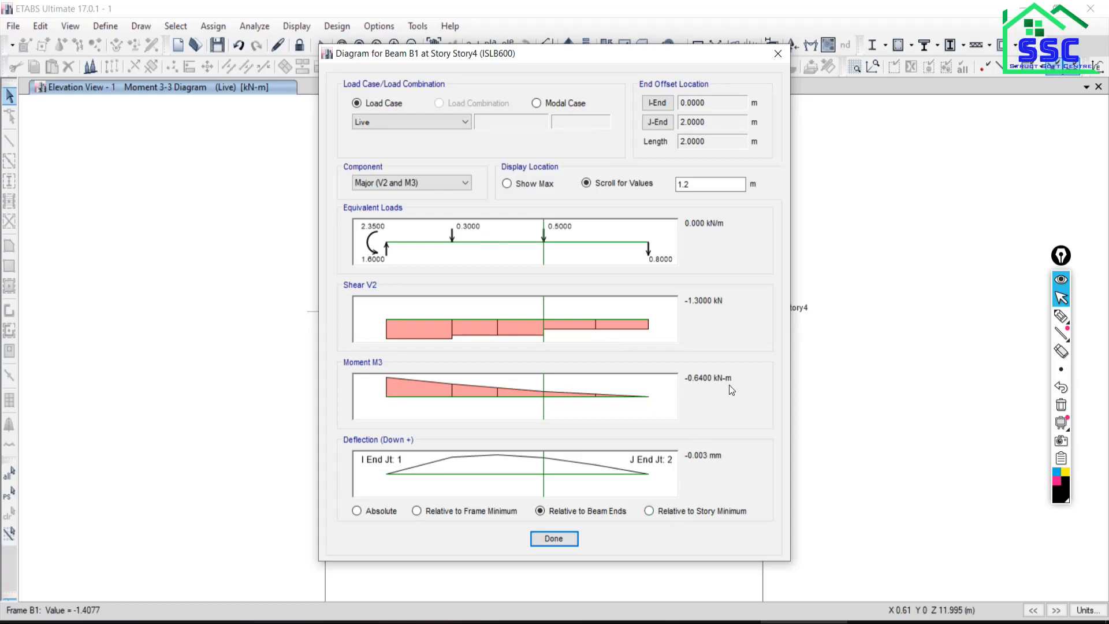
- Switch to the Nitro Pro PDF, double-underline the 640 Nm moment at C' and go back to the ETABS beam diagram to compare
left_click(629, 621)
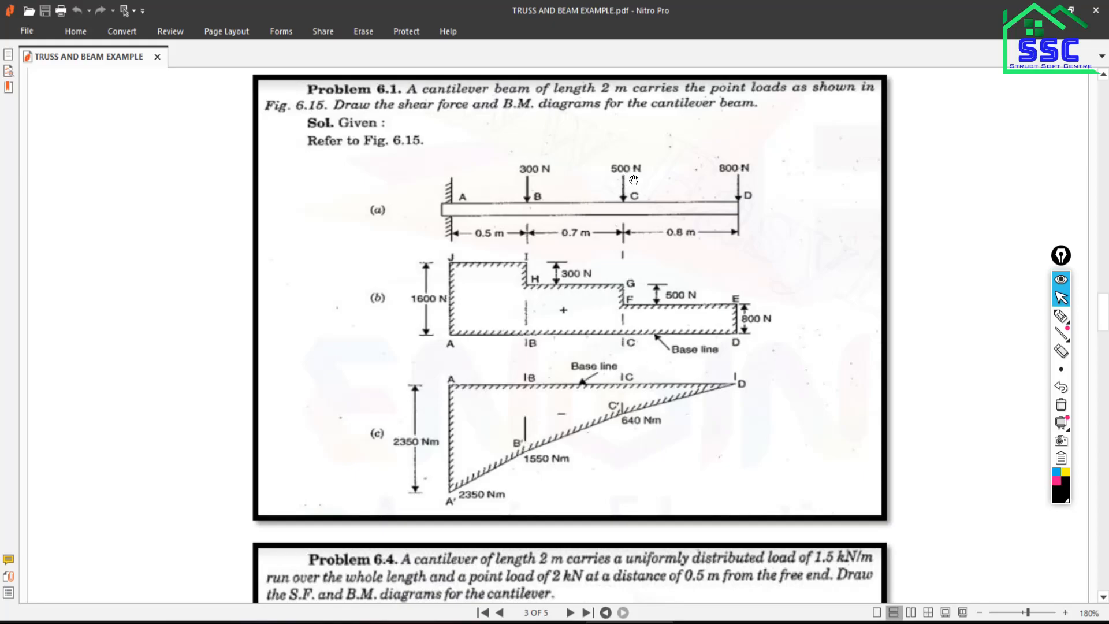
left_click(1060, 316)
left_click_drag(625, 430, 670, 430)
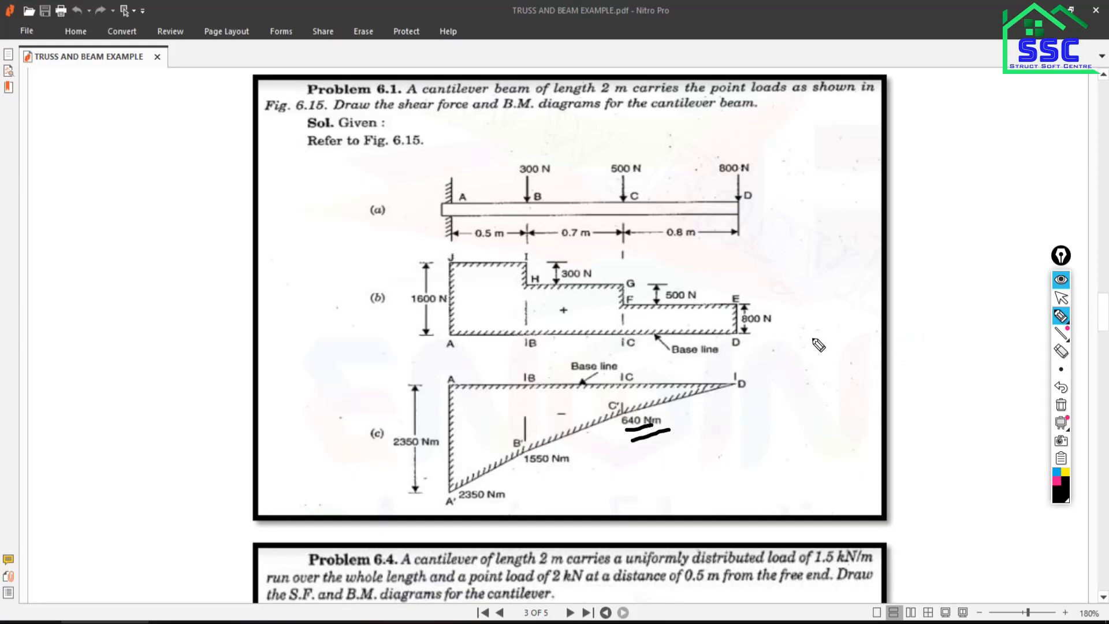
left_click(1061, 298)
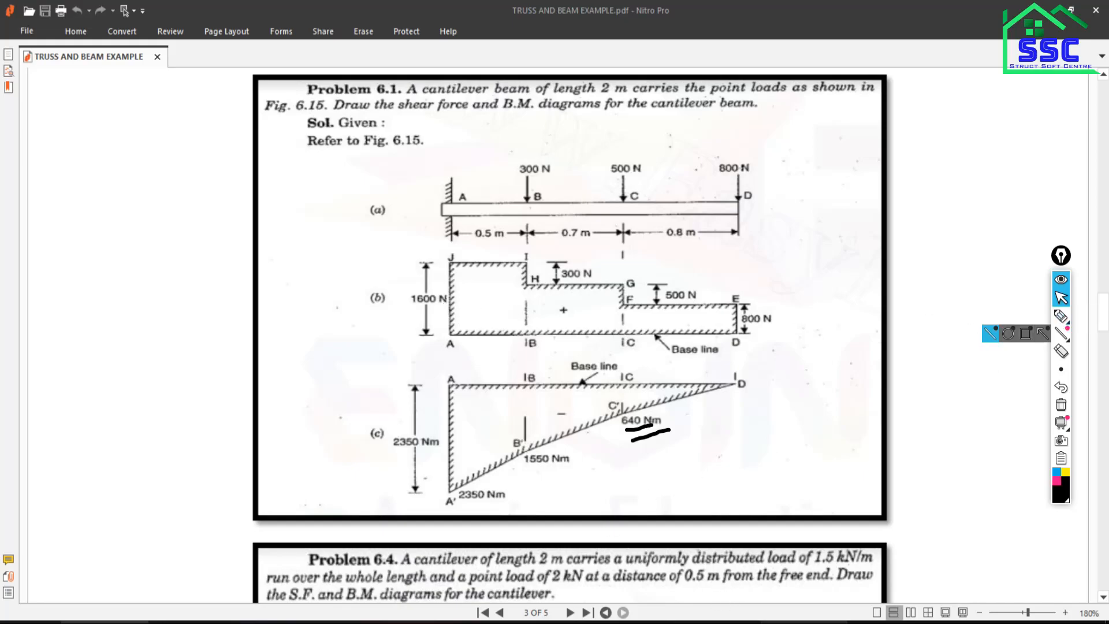
left_click(804, 622)
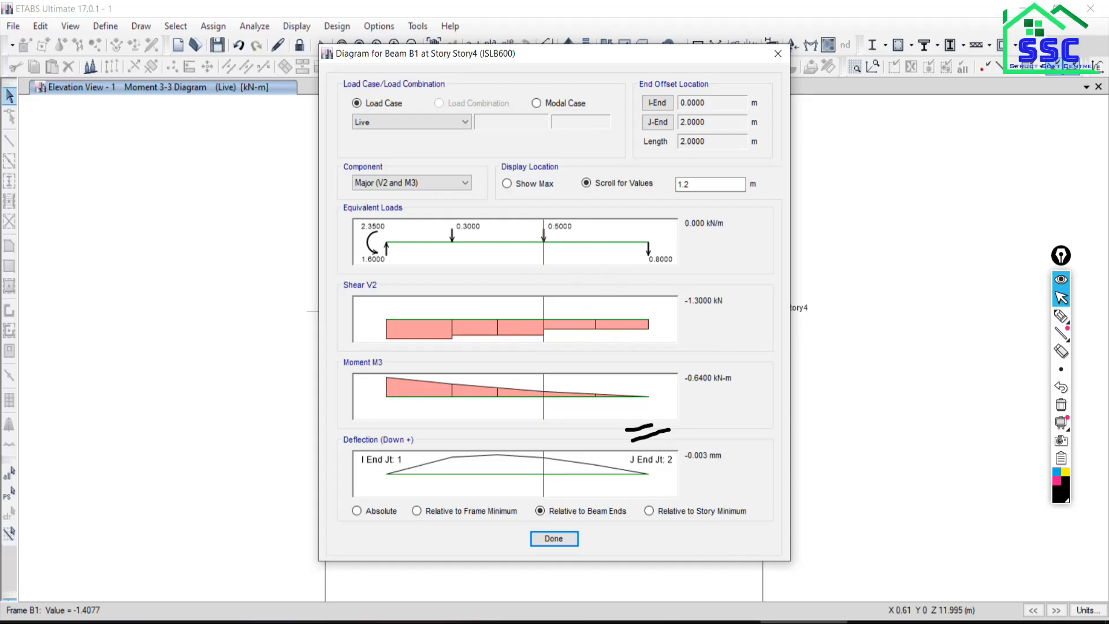
- Switch to the PDF and pen-mark the shear heights in segments AB and BC, writing 1300 above point G
left_click(629, 621)
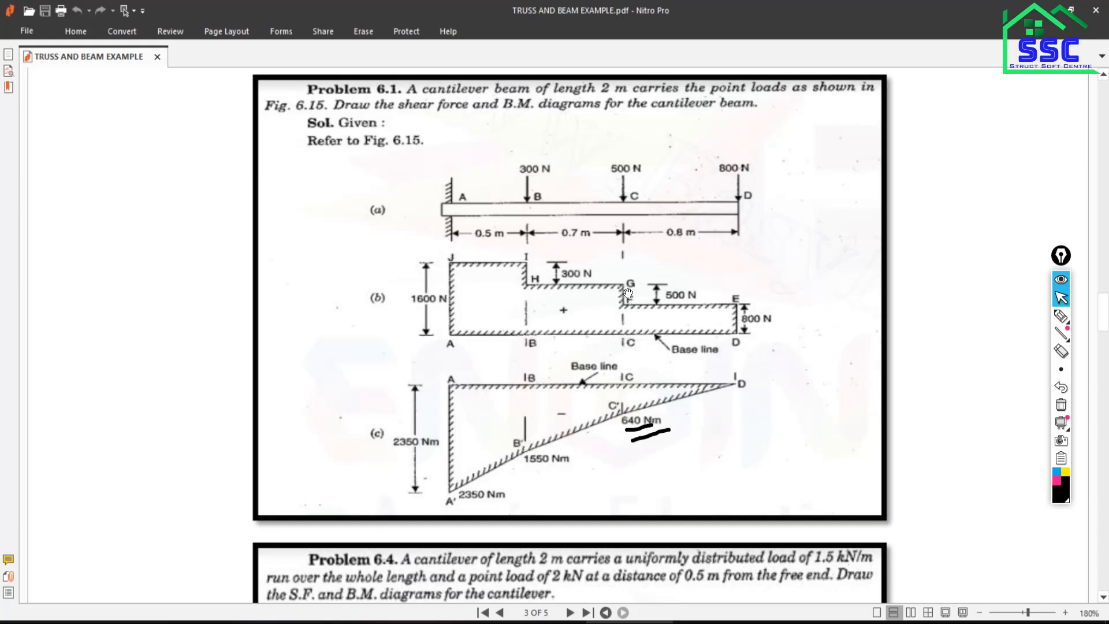
left_click(1062, 317)
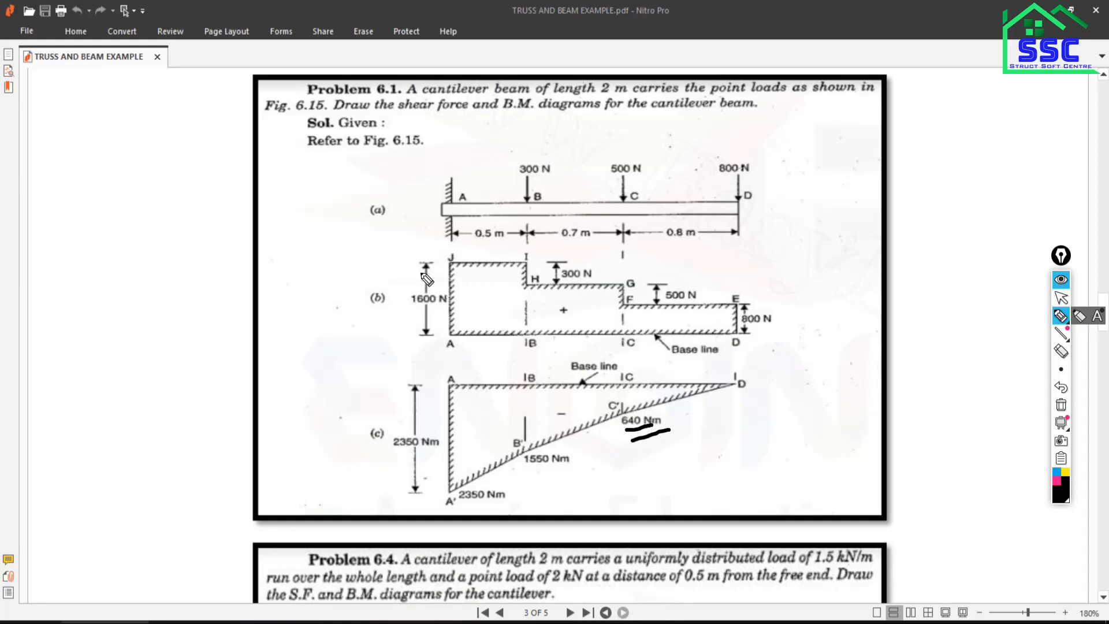
mouse_move(474, 266)
left_mouse_down()
mouse_move(487, 329)
mouse_move(477, 346)
mouse_move(456, 283)
mouse_move(488, 300)
mouse_move(508, 295)
left_mouse_up()
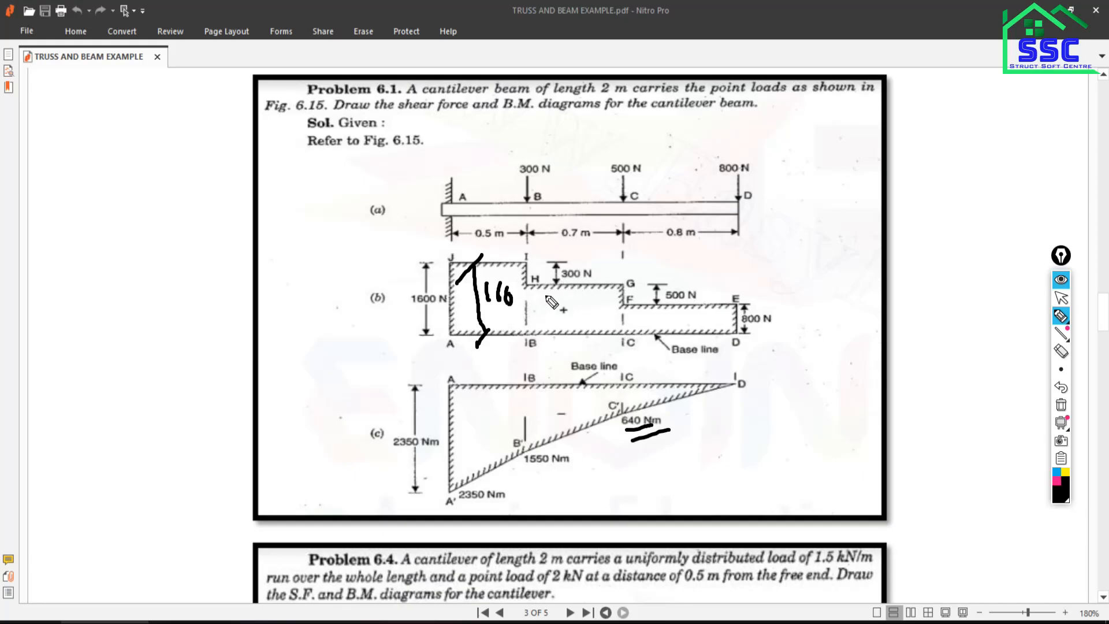
mouse_move(574, 289)
left_mouse_down()
mouse_move(573, 310)
mouse_move(592, 319)
left_mouse_up()
left_click(587, 298)
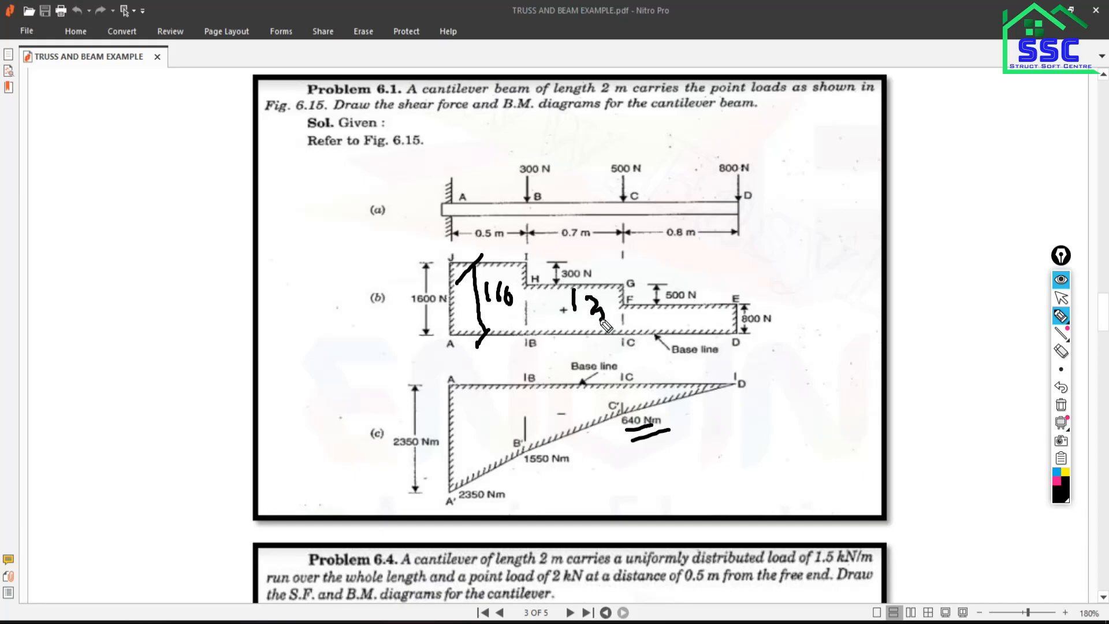
left_click_drag(620, 284, 621, 327)
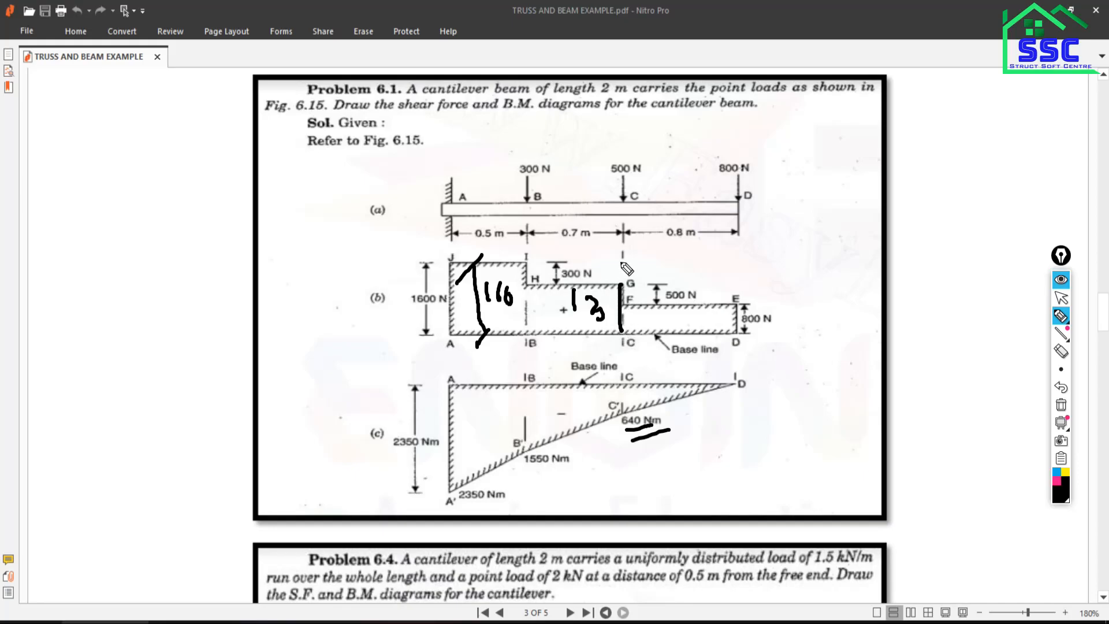
mouse_move(634, 254)
left_mouse_down()
mouse_move(637, 273)
mouse_move(650, 273)
mouse_move(674, 253)
left_mouse_up()
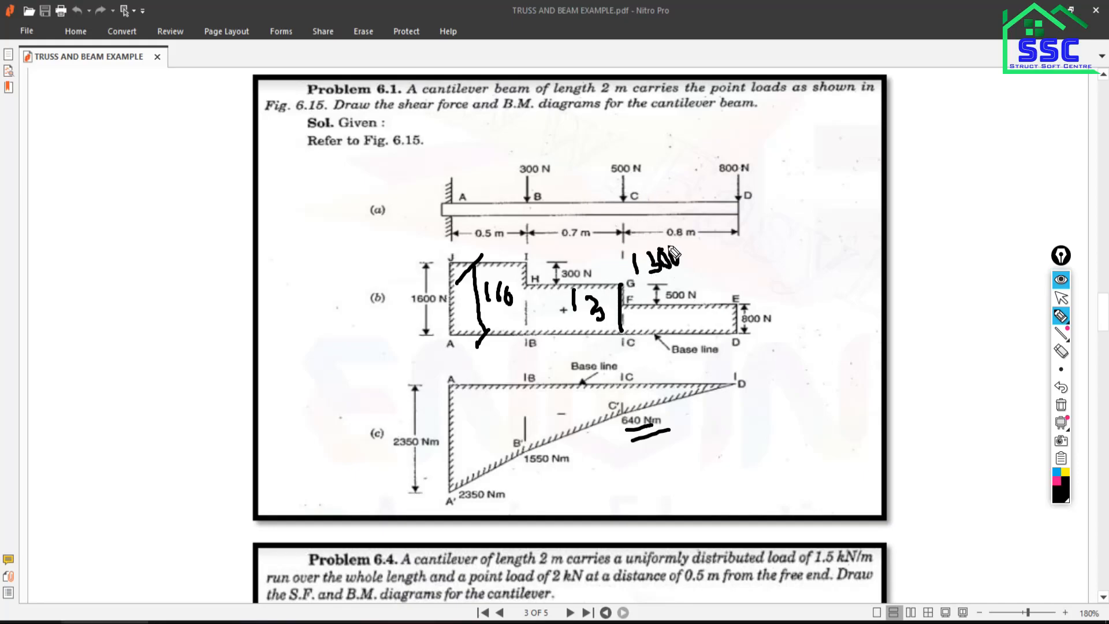
left_click(1061, 297)
- Return to ETABS, close the beam B1 diagram window and clear the pen marks from the screen
key("alt+Tab")
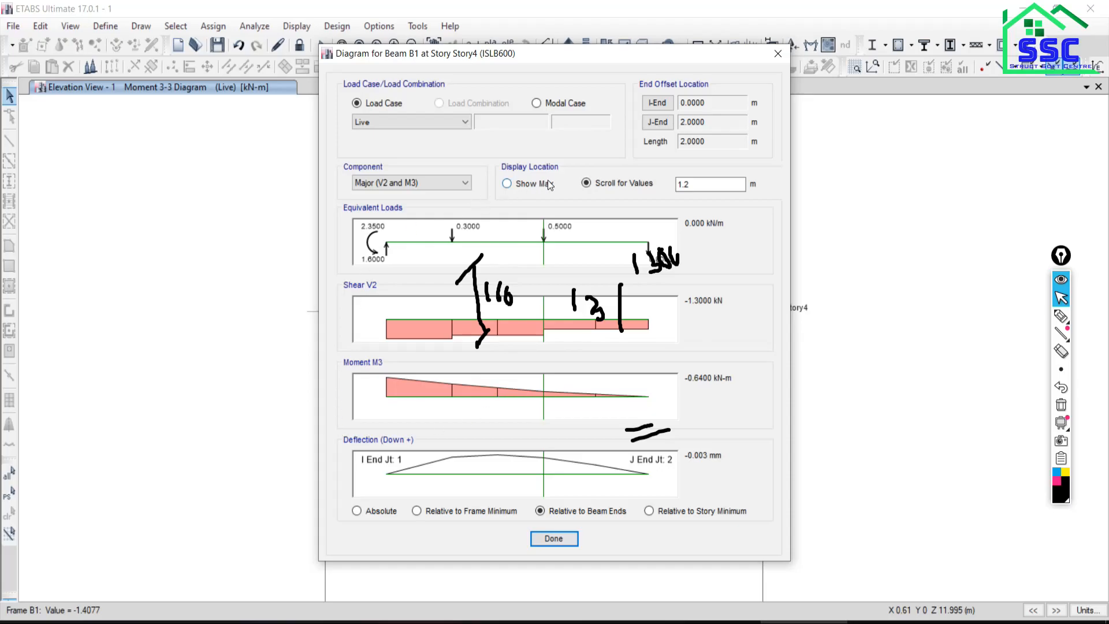
left_click(544, 539)
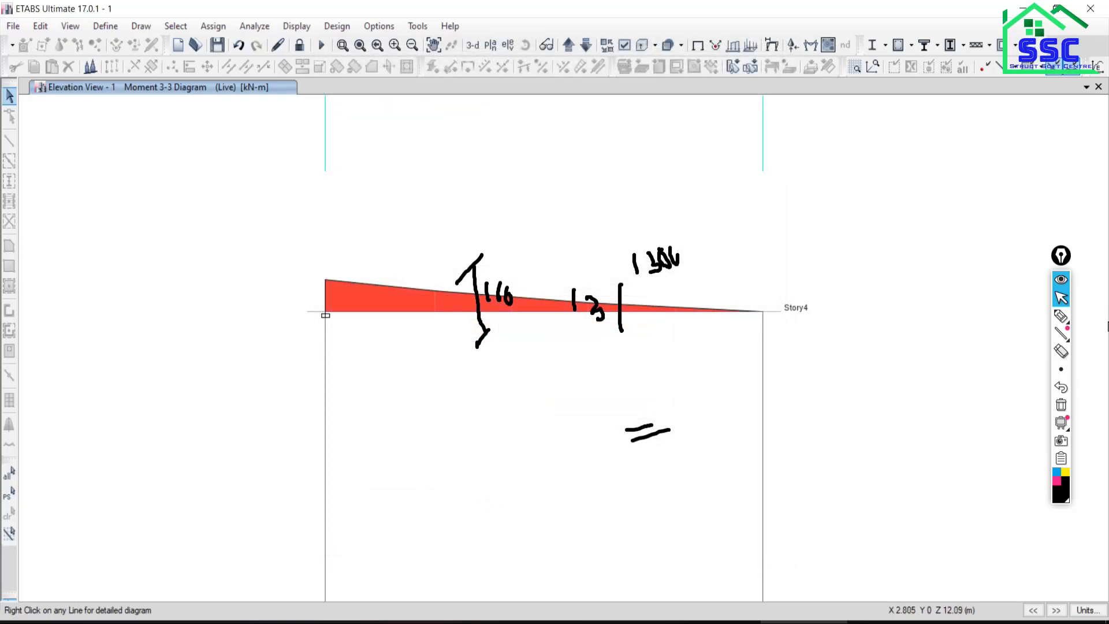
left_click(1060, 405)
- Switch to the Nitro Pro PDF and review the given data, beam loading and S.F. and B.M. diagrams of Problem 6.4
key("alt+Tab")
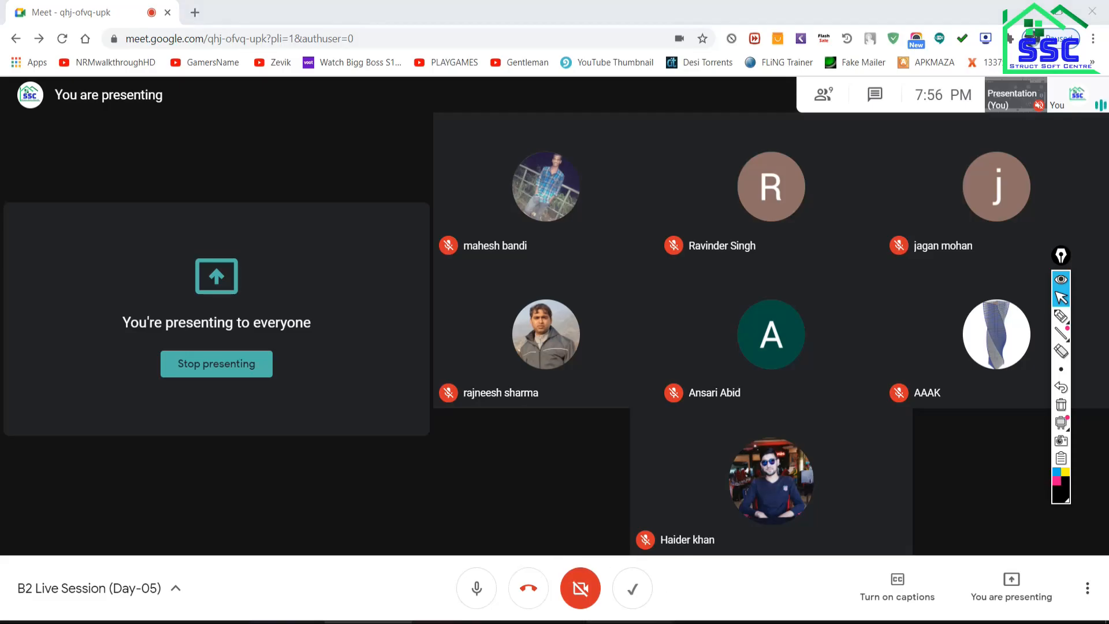
key("alt+Tab")
scroll(639, 366, "down", 10)
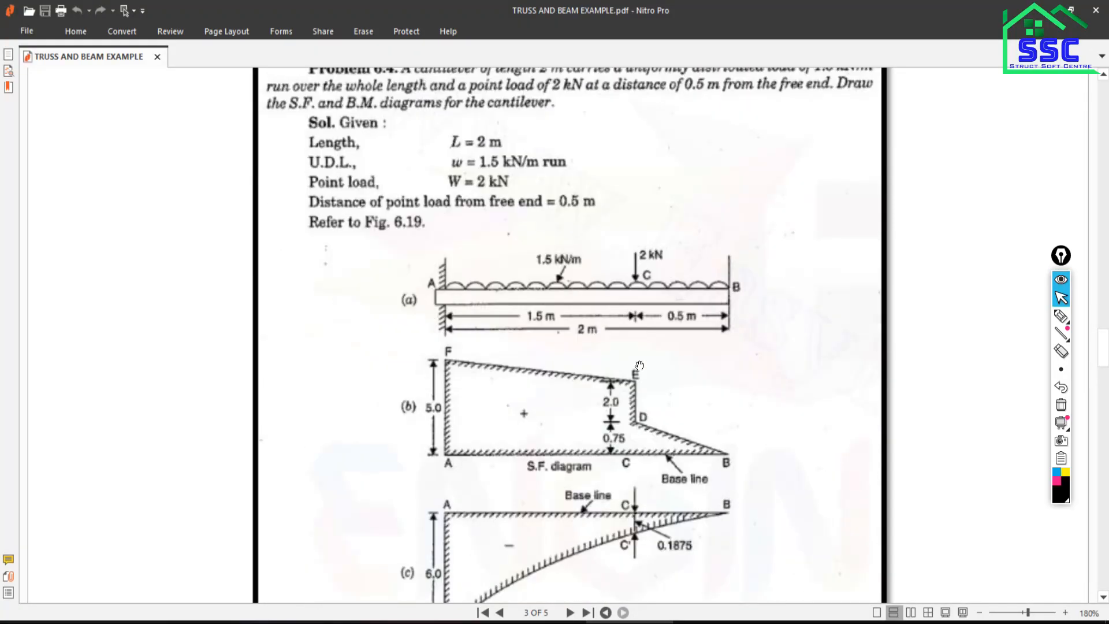
scroll(639, 364, "up", 3)
scroll(635, 366, "down", 6)
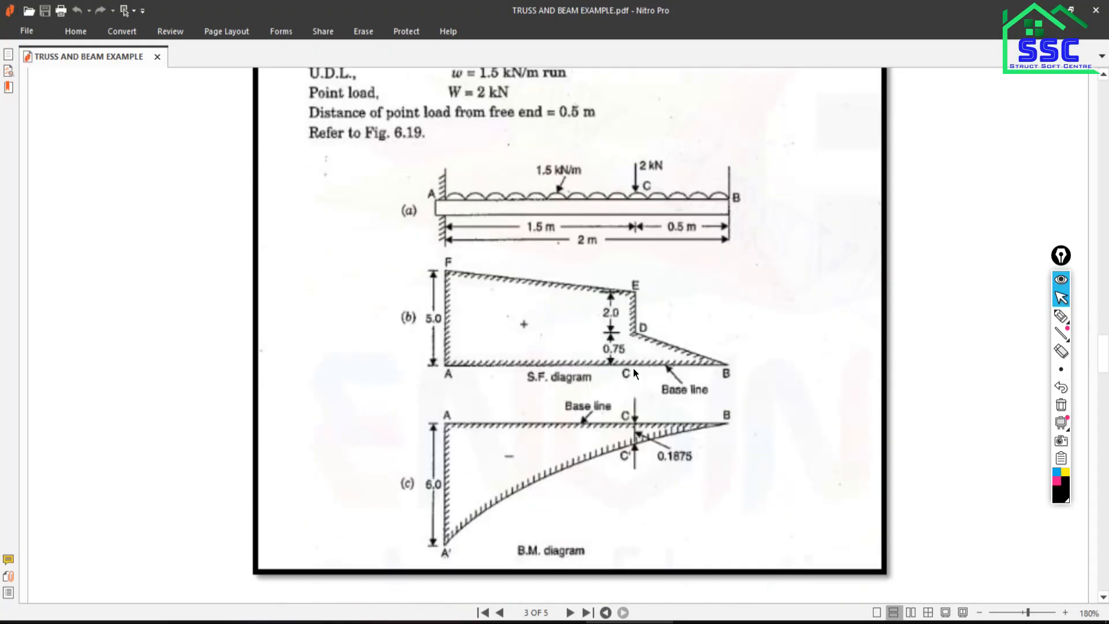
scroll(633, 368, "up", 2)
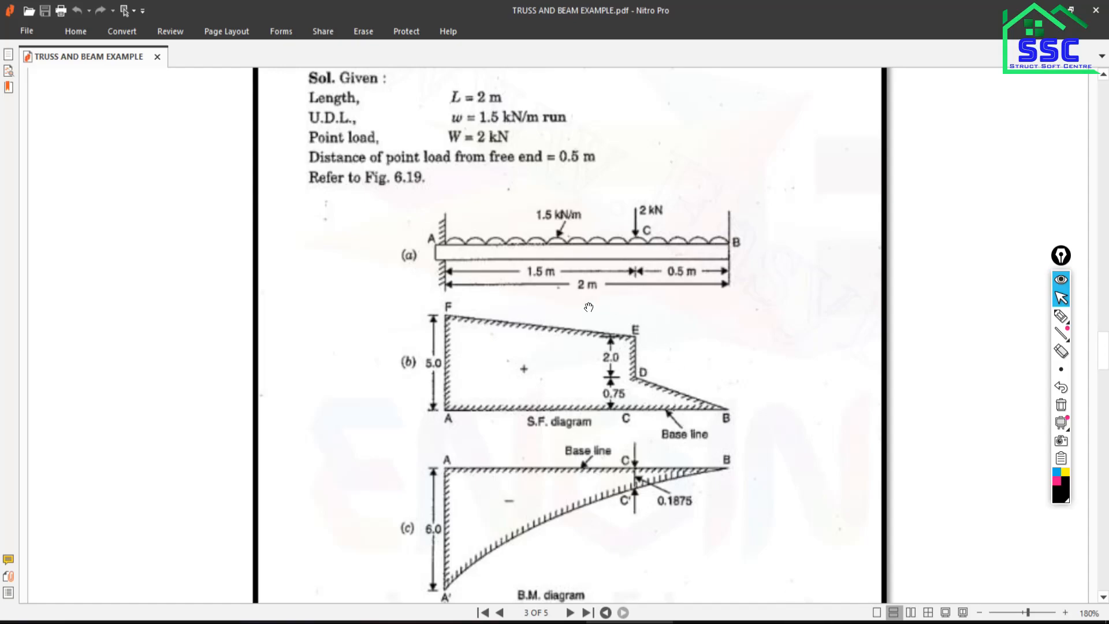
- Return to ETABS and show the undeformed shape in the elevation view in place of the moment diagram
left_click(804, 622)
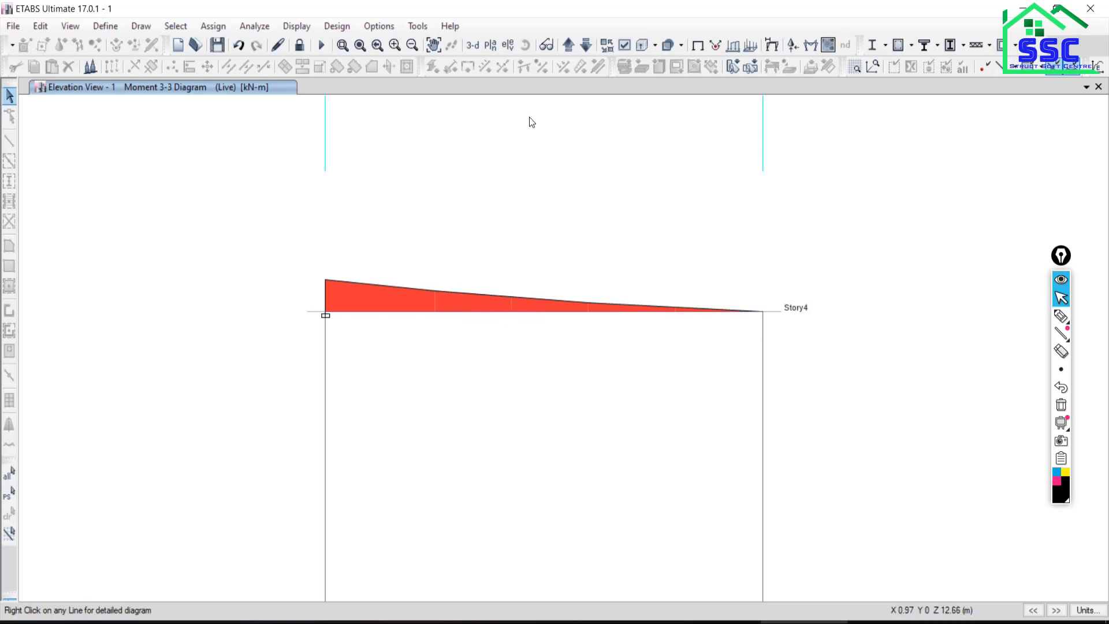
left_click(698, 45)
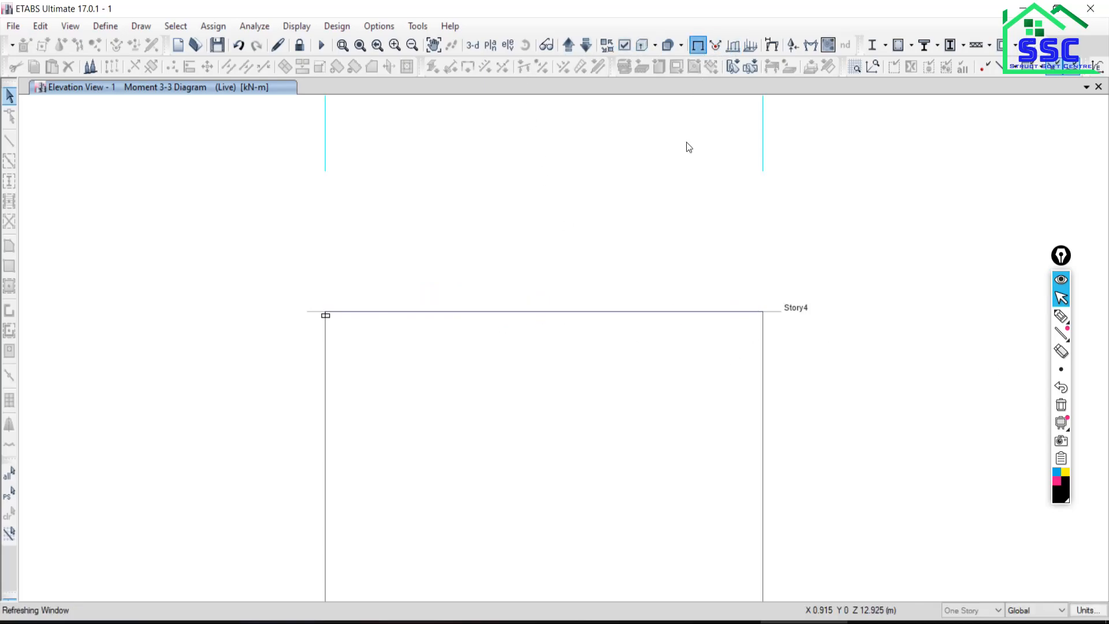
- Select the Story4 beam and unlock the analysed model for editing
left_click(553, 312)
left_click(213, 26)
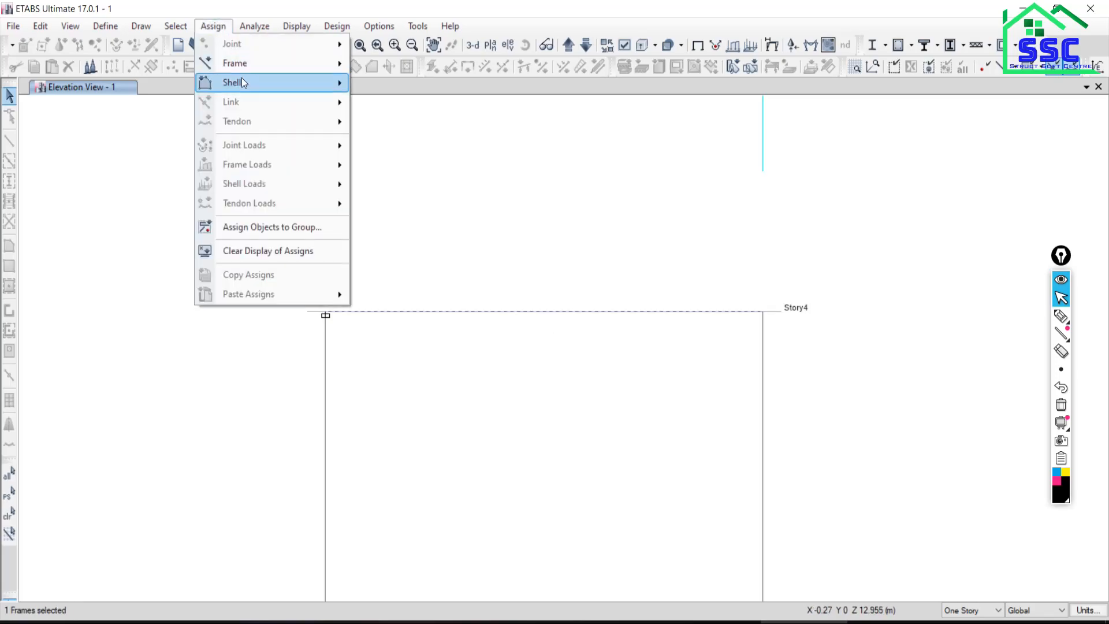
mouse_move(246, 65)
left_click(213, 26)
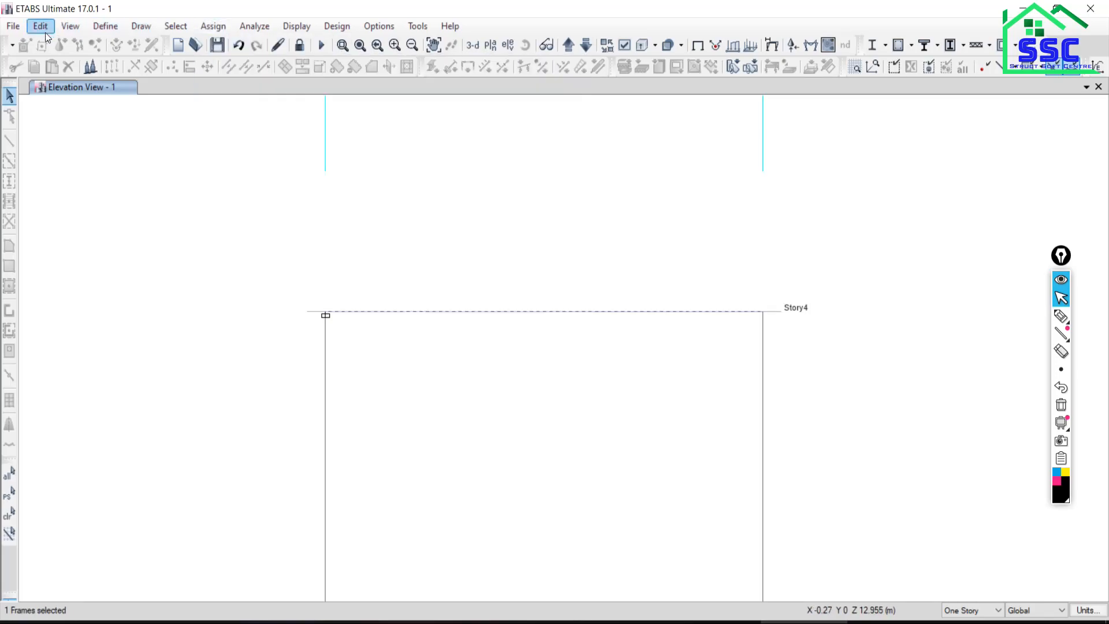
left_click(71, 26)
left_click(299, 46)
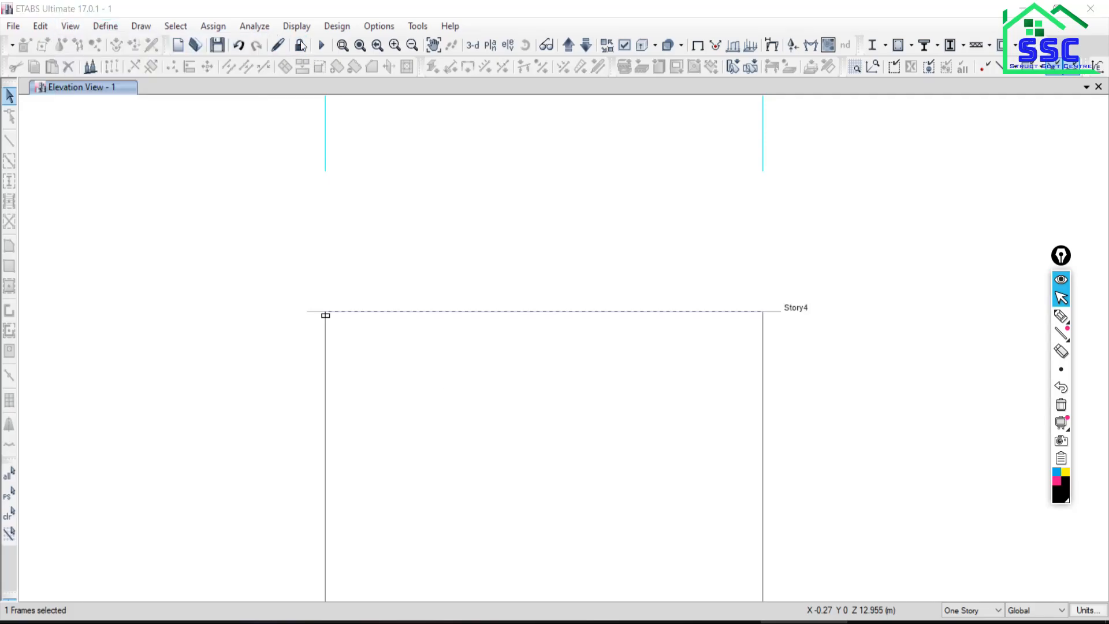
left_click(575, 371)
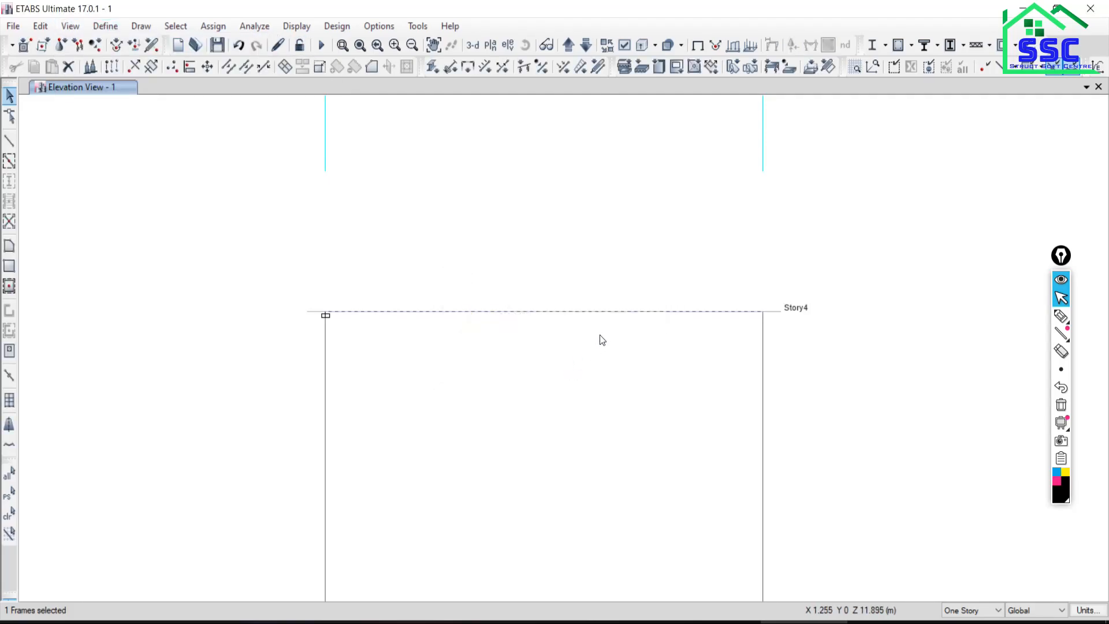
- Start a new model without saving the current one, using built-in Metric SI settings, Indian sections, IS 800:2007 and IS 456:2000
left_click(14, 28)
left_click(40, 42)
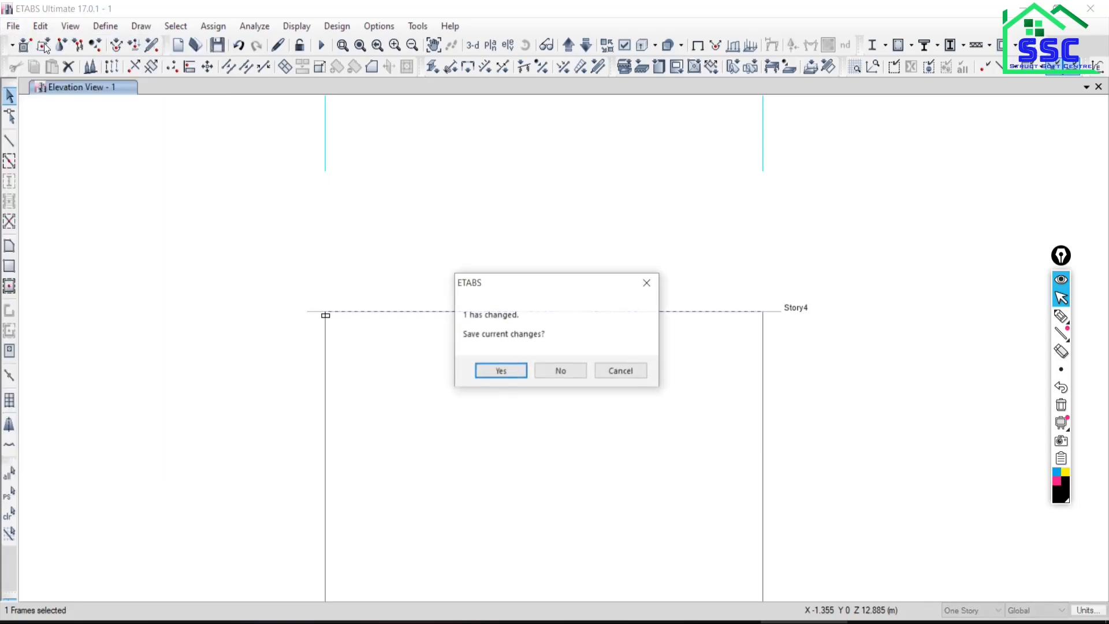
left_click(563, 372)
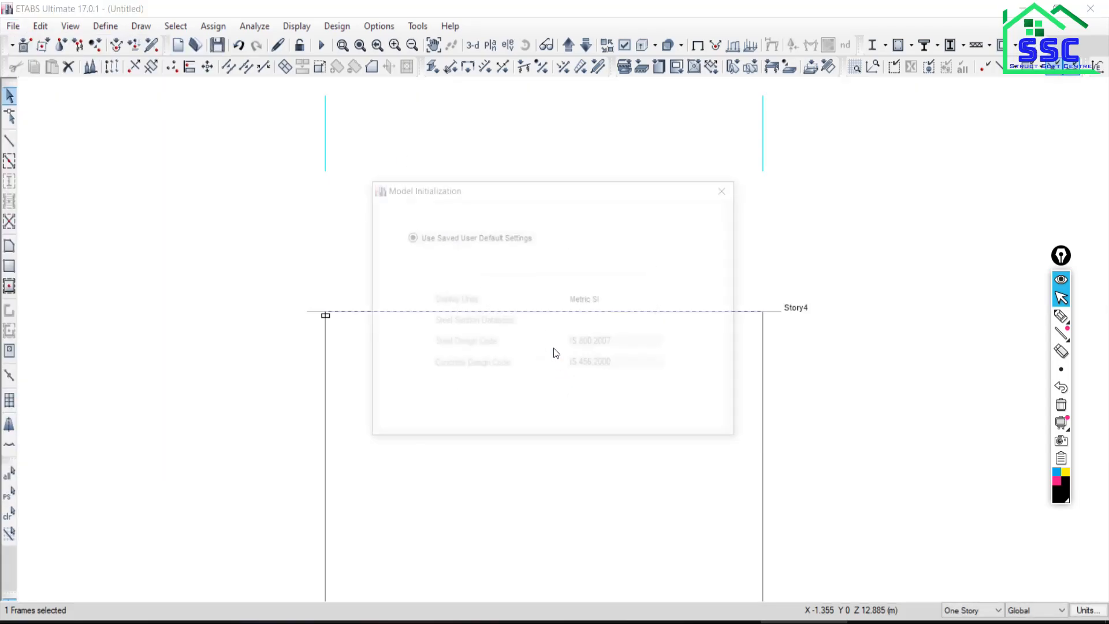
left_click(439, 278)
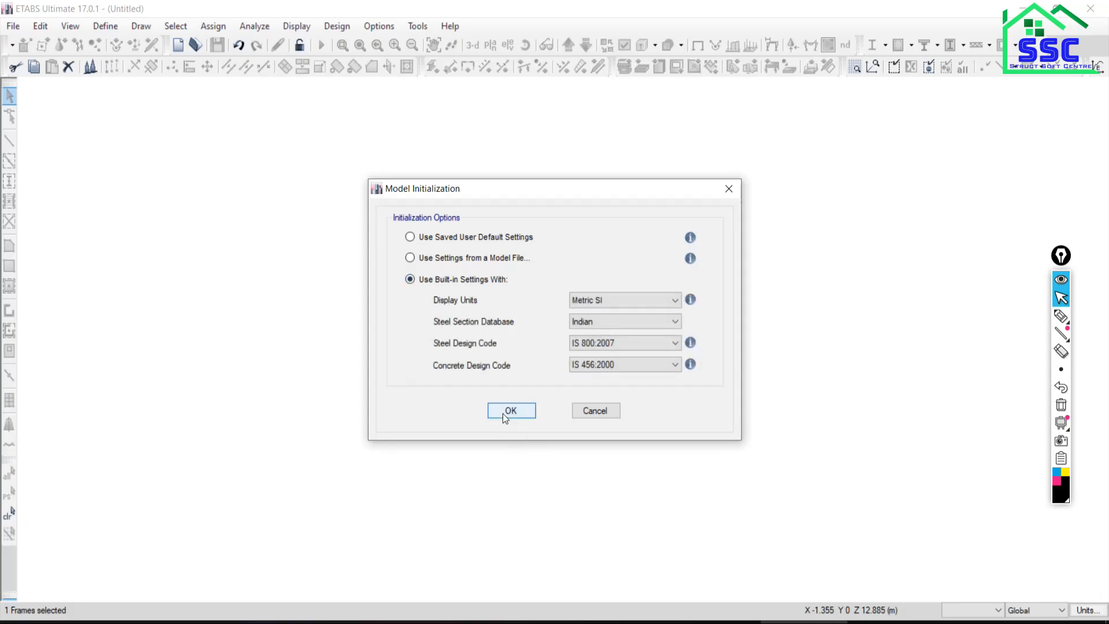
left_click(504, 411)
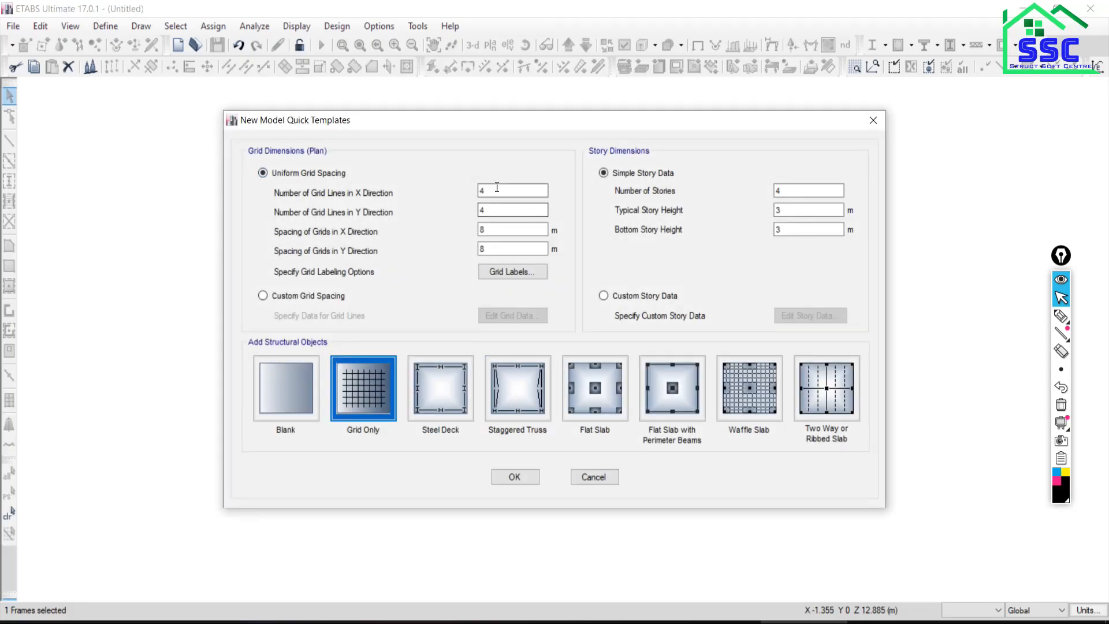
- Create a Grid Only model with 2 X and 1 Y grid lines, spaced 2 m in X and 1 m in Y
left_click(497, 190)
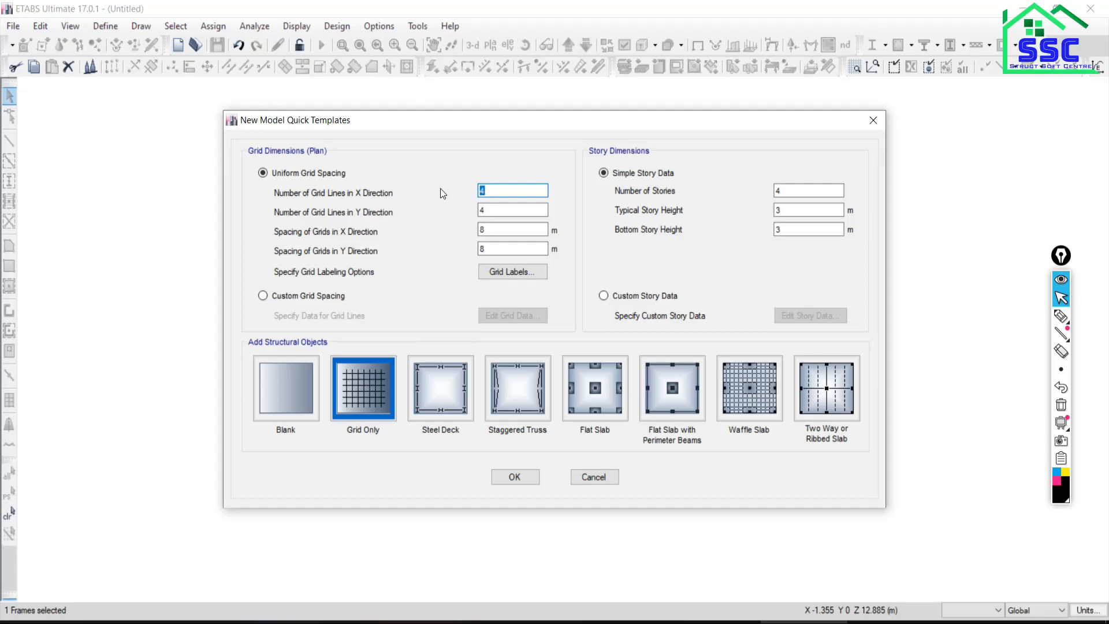
type("2")
key("Tab")
type("1")
key("Tab")
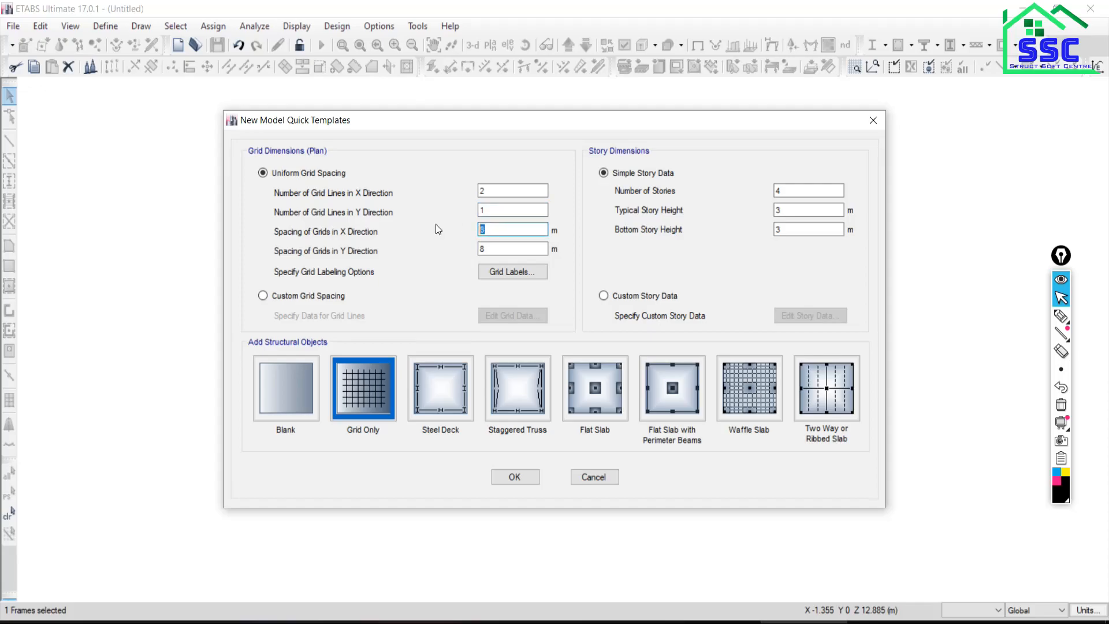
type("2")
key("Tab")
type("1")
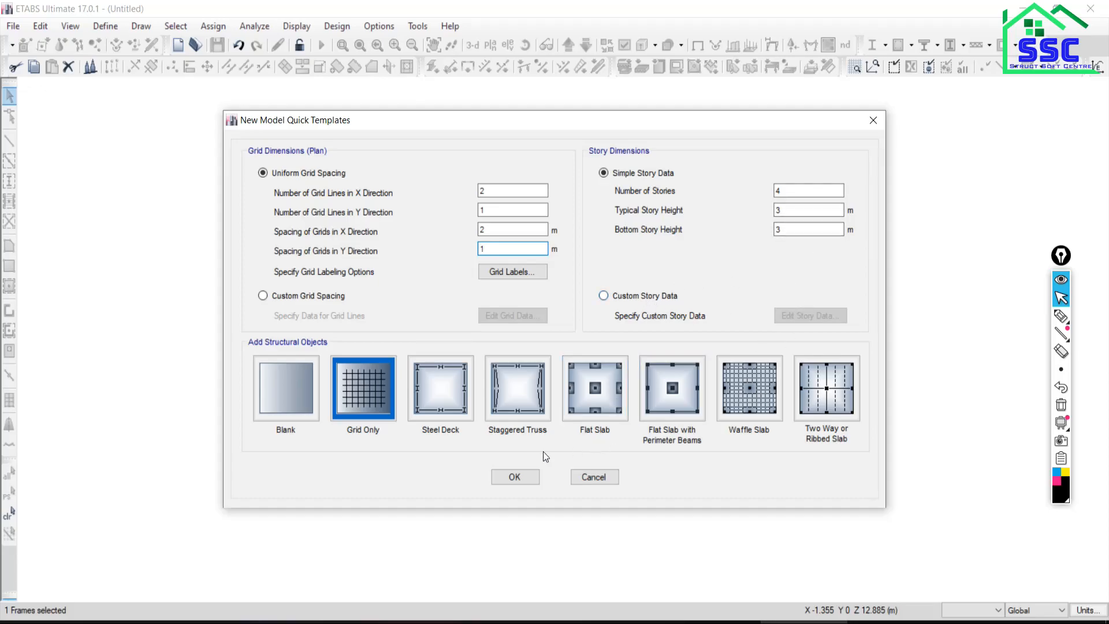
left_click(373, 389)
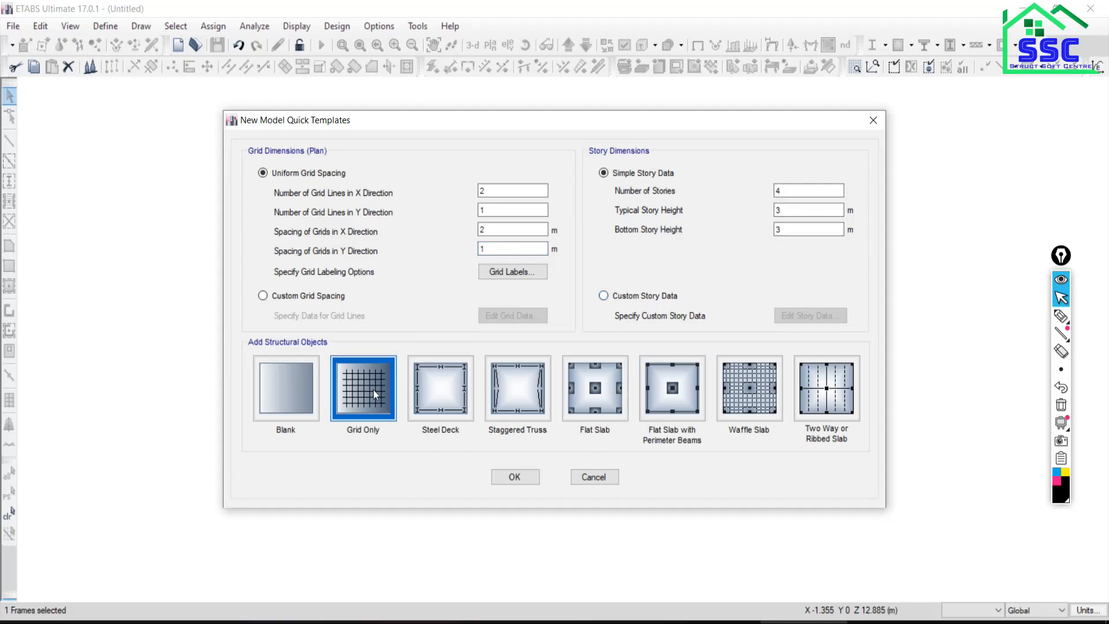
left_click(520, 478)
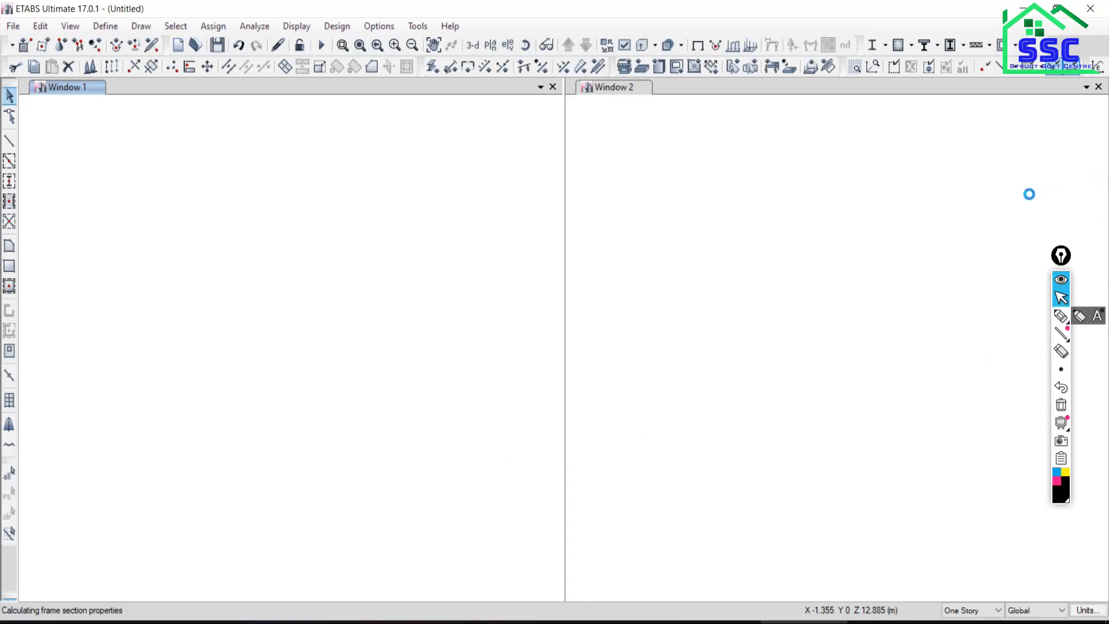
- Close the second view window and show elevation 1 in the remaining one, framed on Story4
left_click(1098, 87)
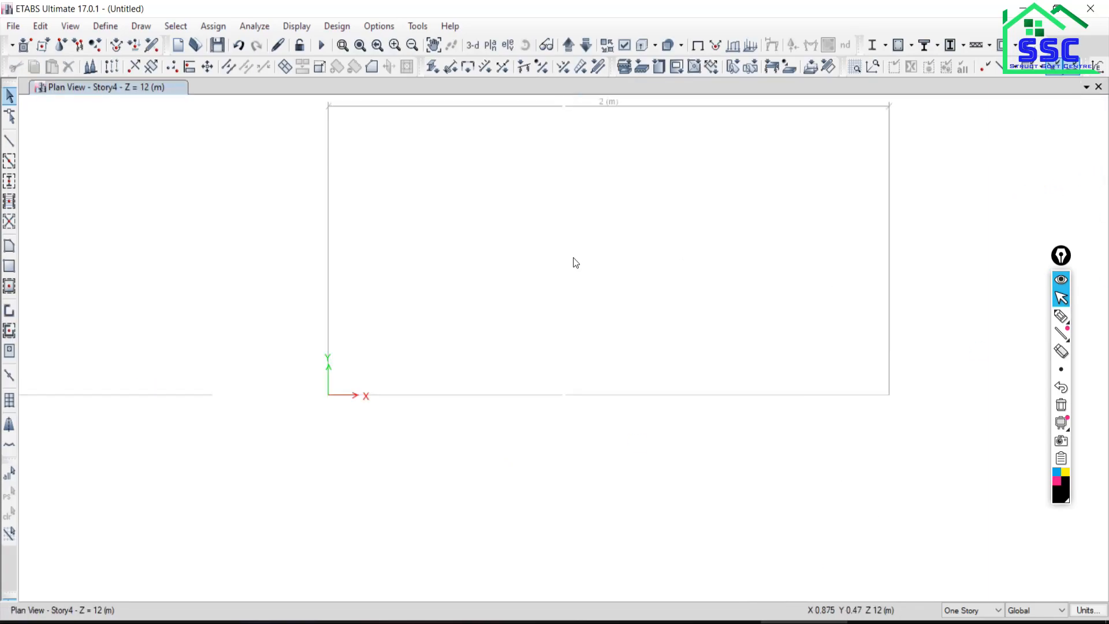
left_click(509, 44)
left_click(438, 253)
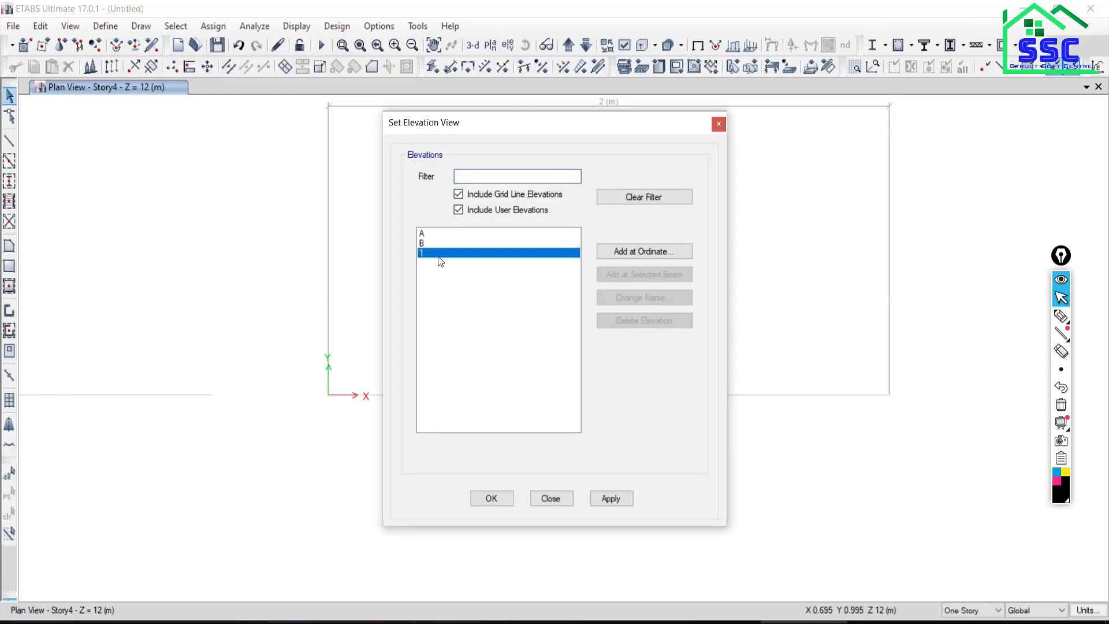
left_click(610, 498)
left_click(550, 498)
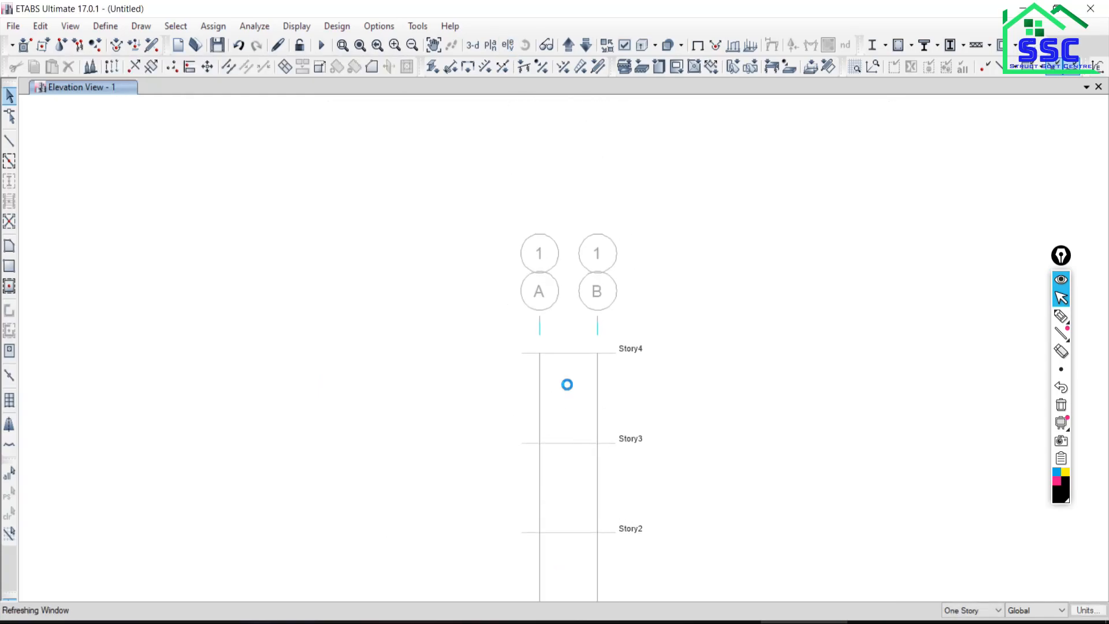
scroll(572, 358, "up", 5)
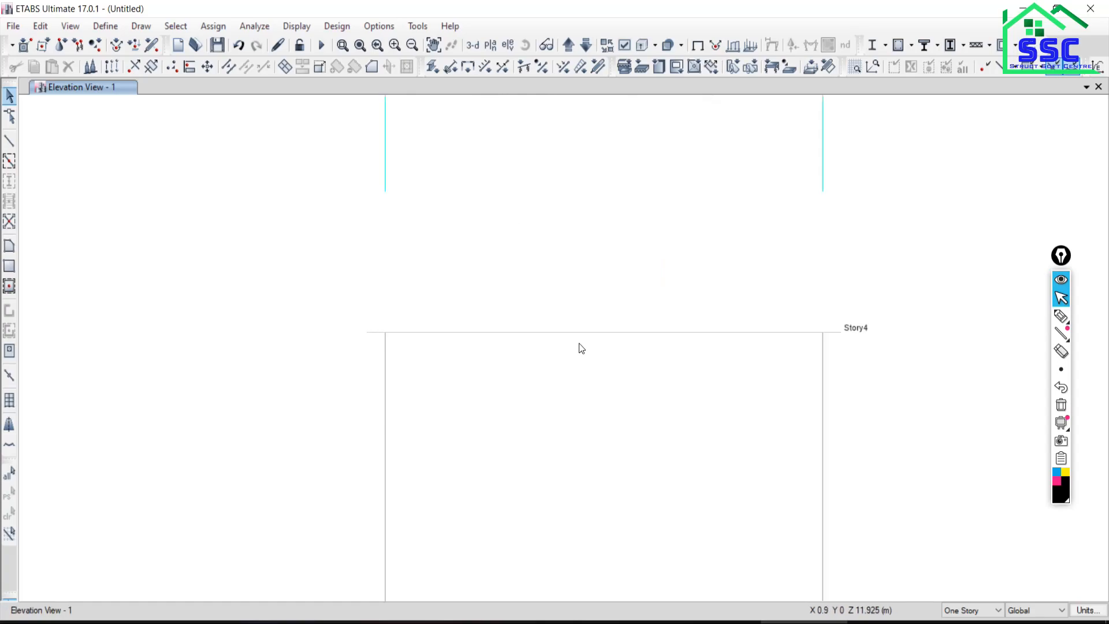
middle_click_drag(612, 364, 600, 398)
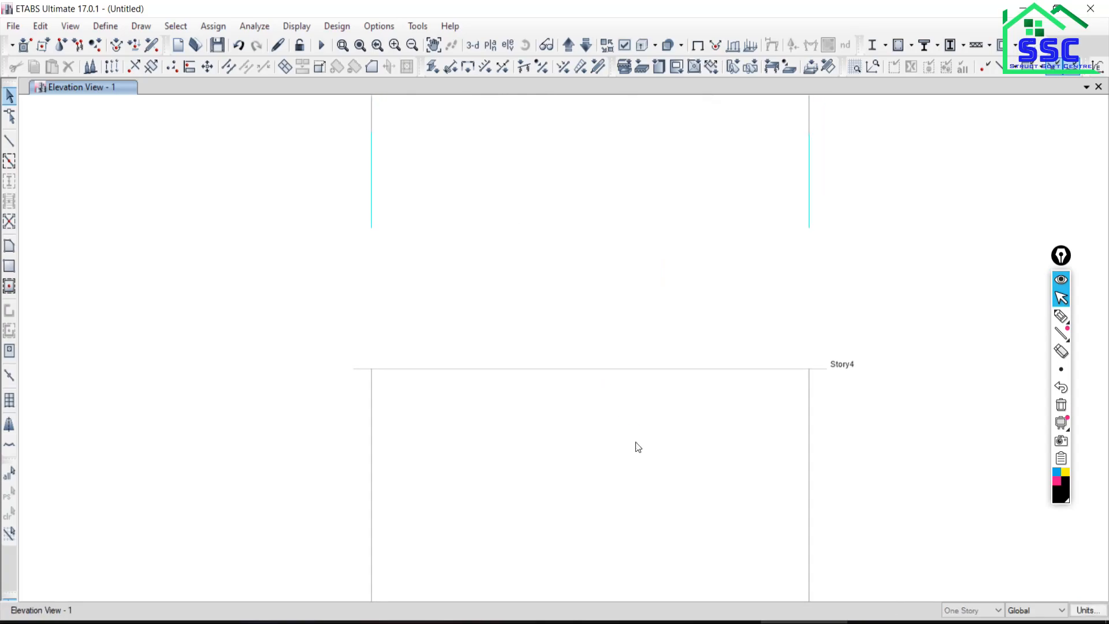
- Draw a continuous A-LatBm frame line along Story4 from grid A to grid B
left_click(10, 140)
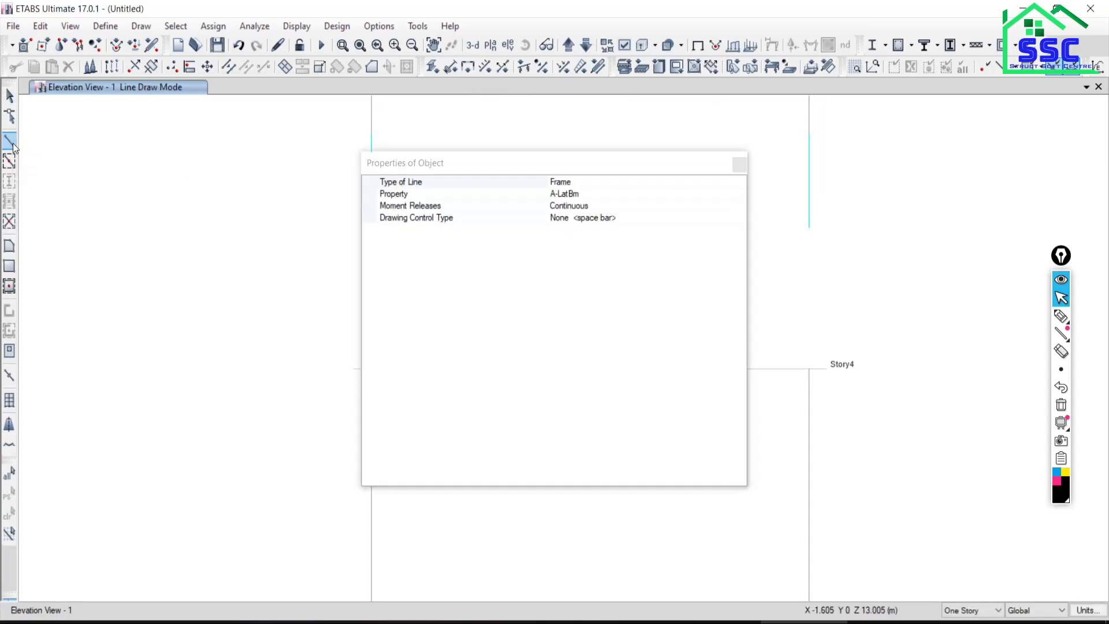
left_click(740, 165)
left_click(372, 368)
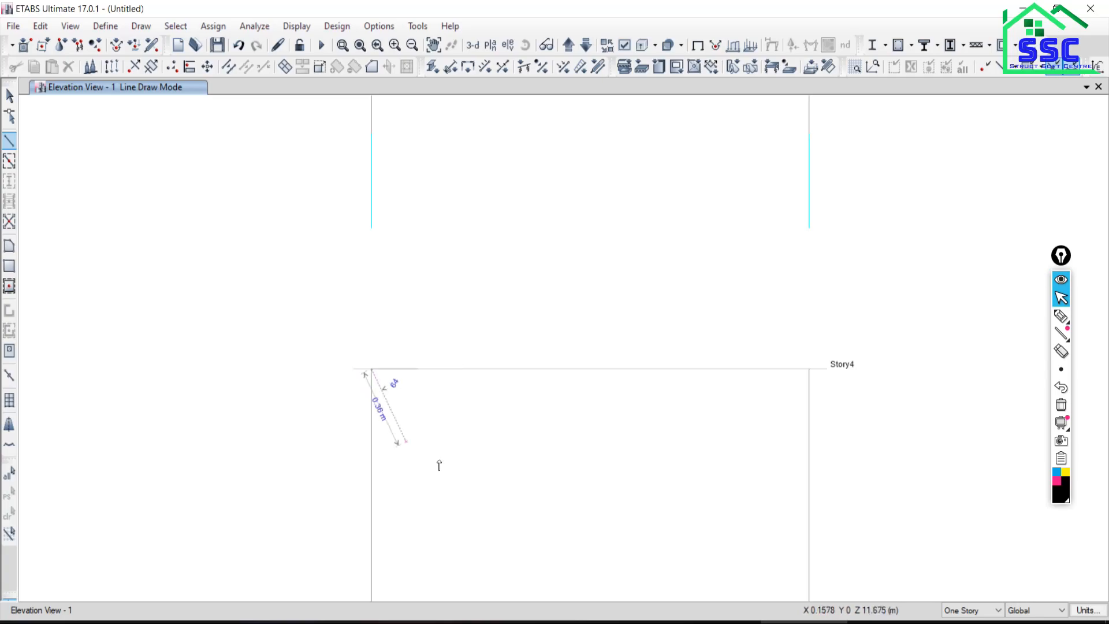
left_click(809, 369)
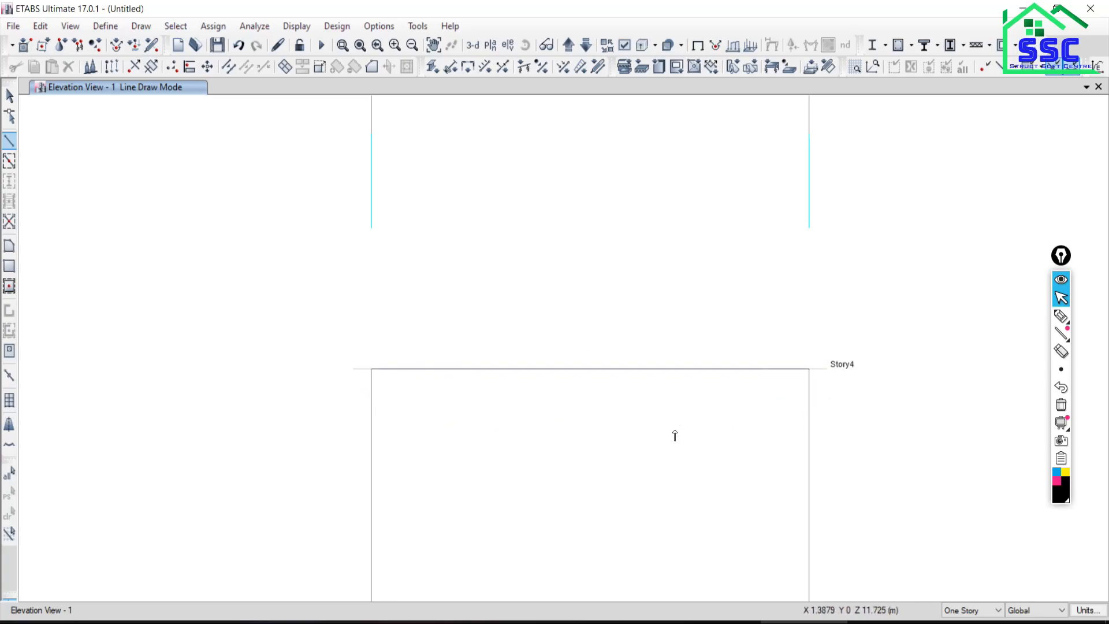
left_click(9, 95)
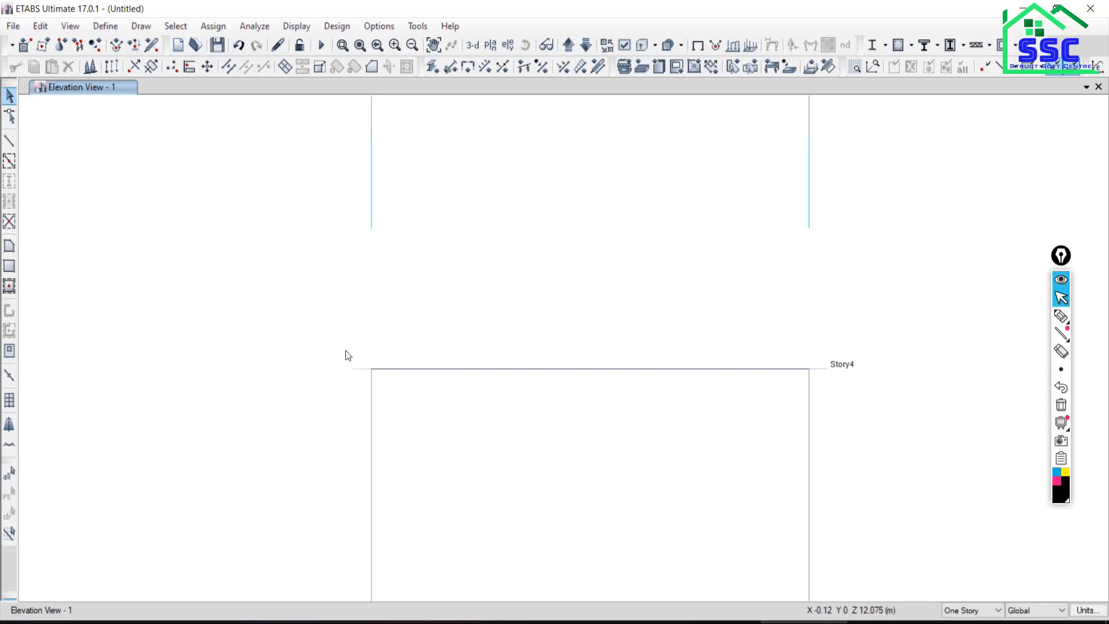
- Assign a fixed restraint to the joint at the beam's grid A end
left_click_drag(341, 335, 410, 409)
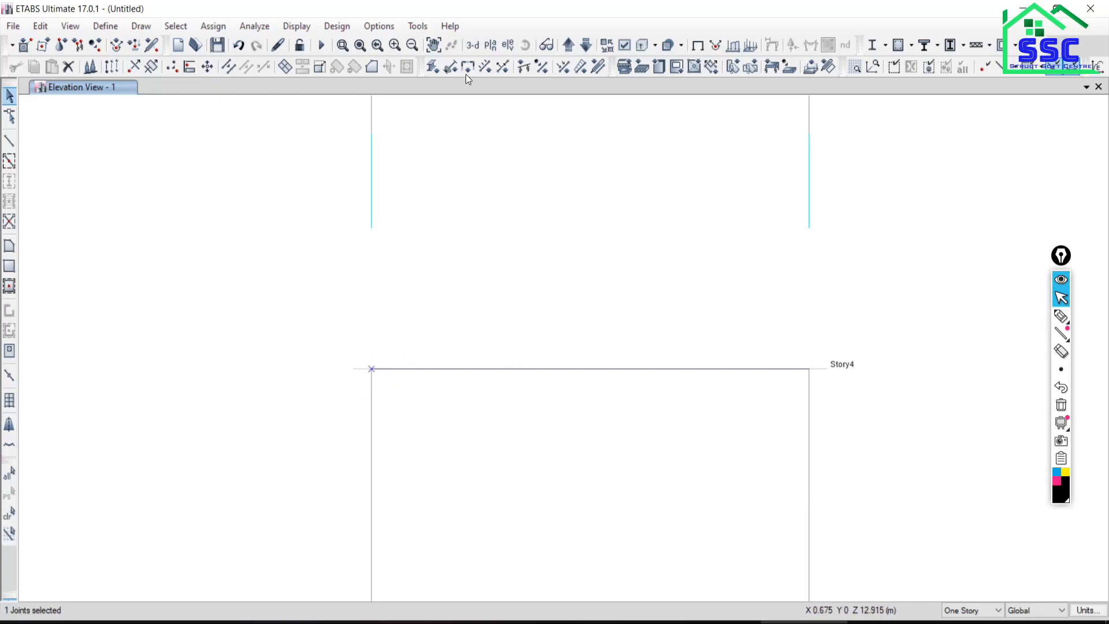
left_click(213, 26)
mouse_move(231, 46)
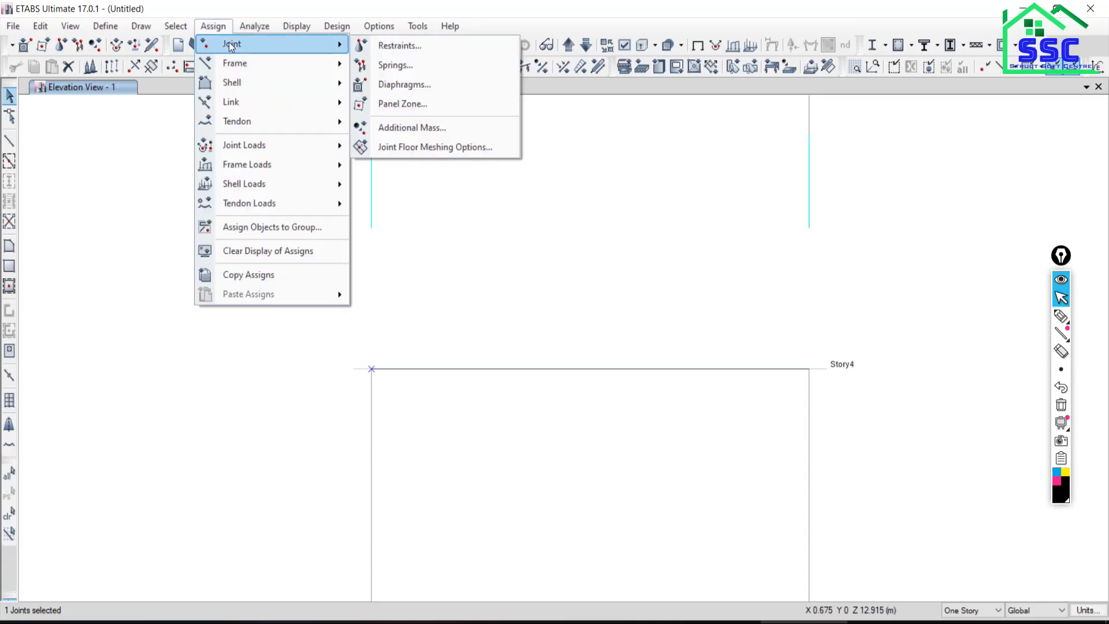
left_click(403, 46)
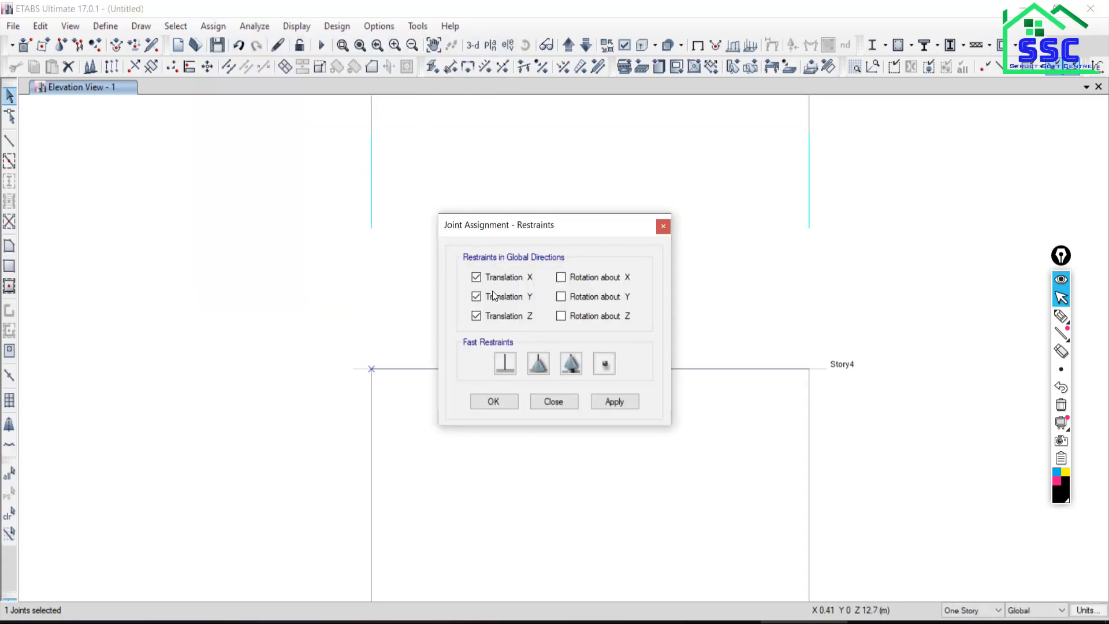
left_click(626, 403)
left_click(554, 402)
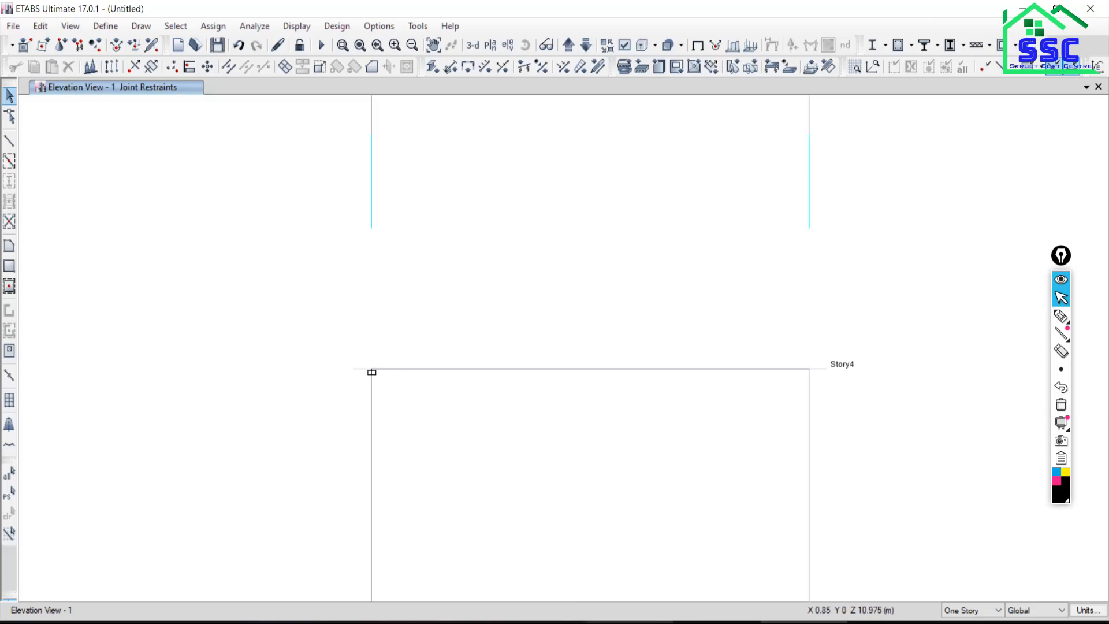
- Switch to the Nitro Pro PDF and underline the 1.5 kN/m uniform load on the Problem 6.4 beam figure
key("alt+Tab")
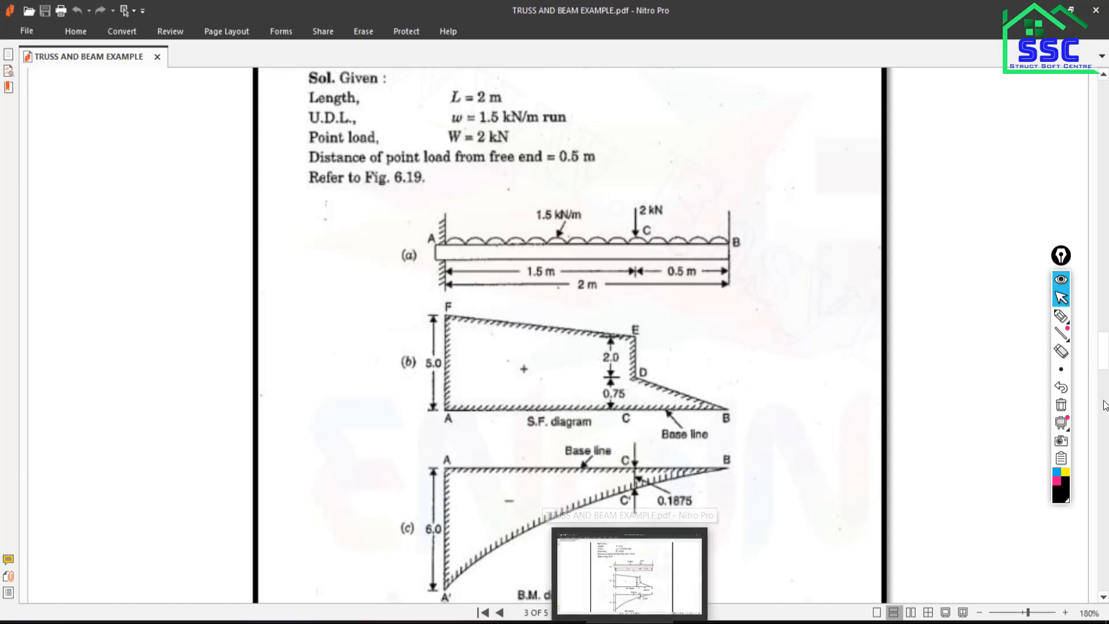
mouse_move(1059, 321)
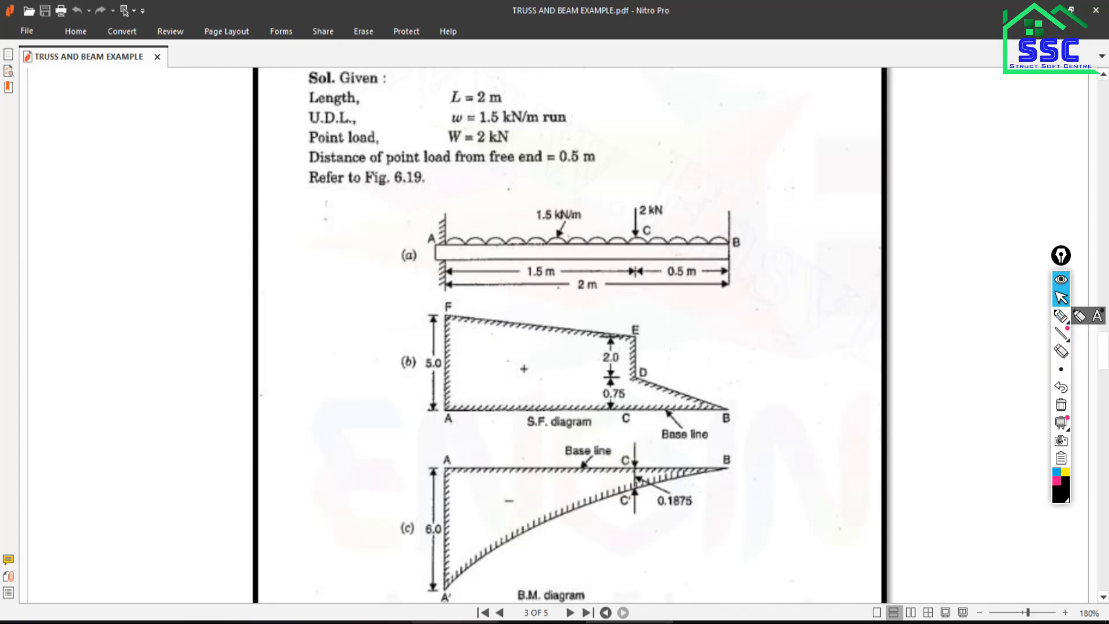
left_click(368, 622)
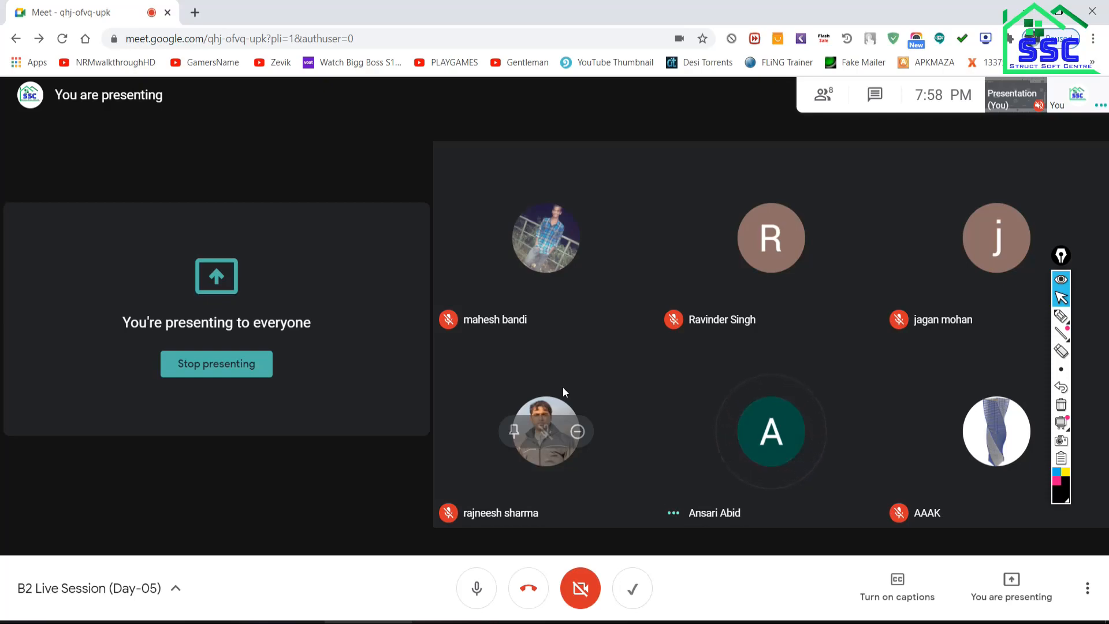
key("alt+Tab")
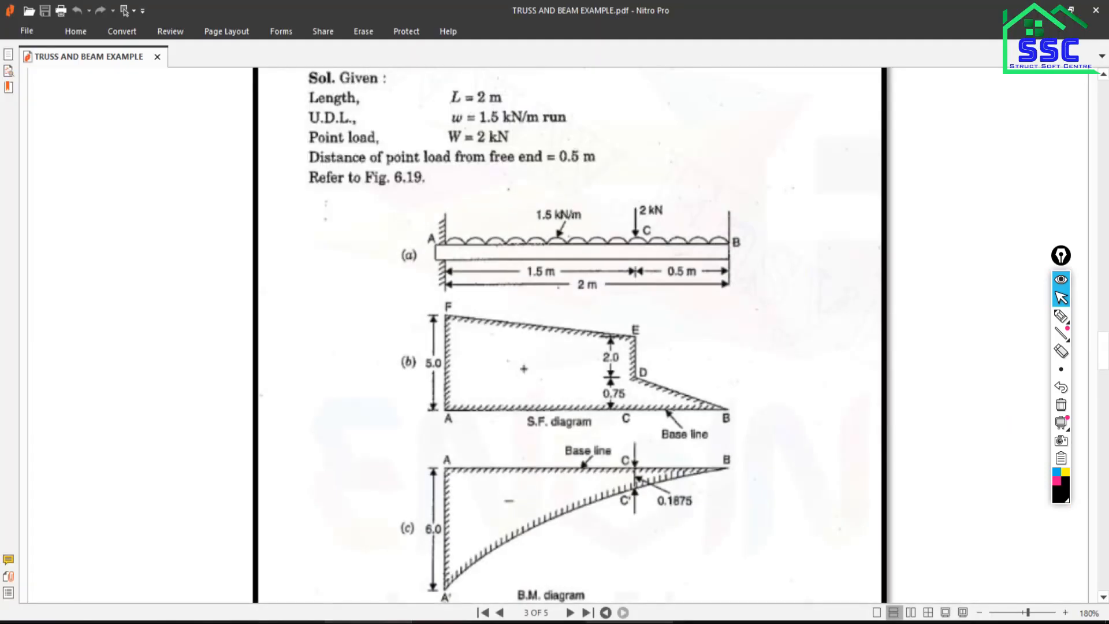
left_click(1061, 316)
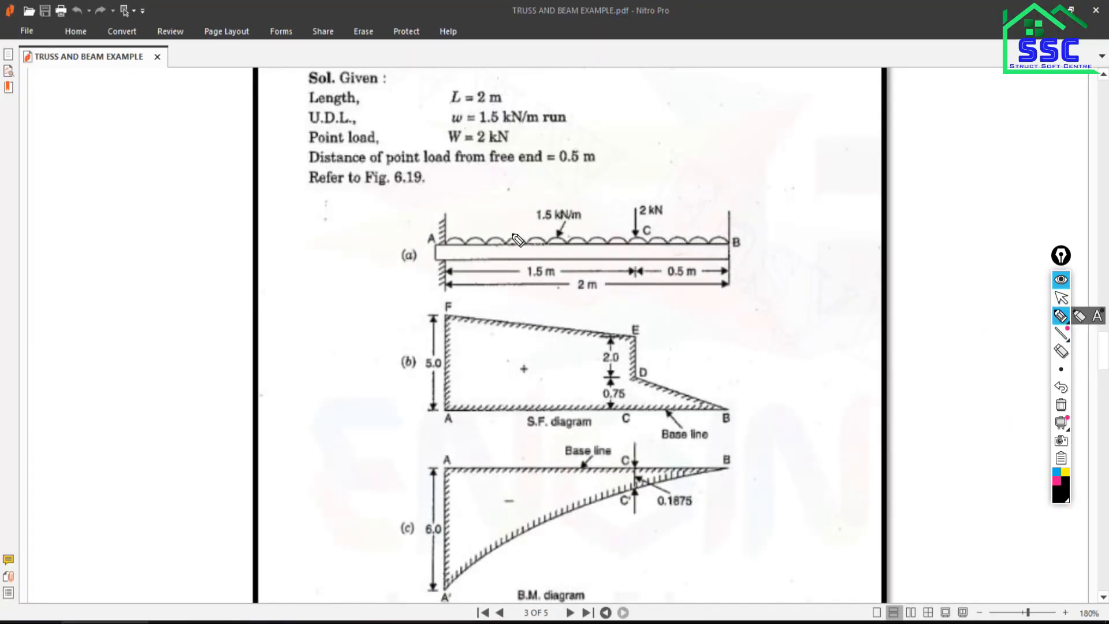
left_click_drag(532, 224, 572, 224)
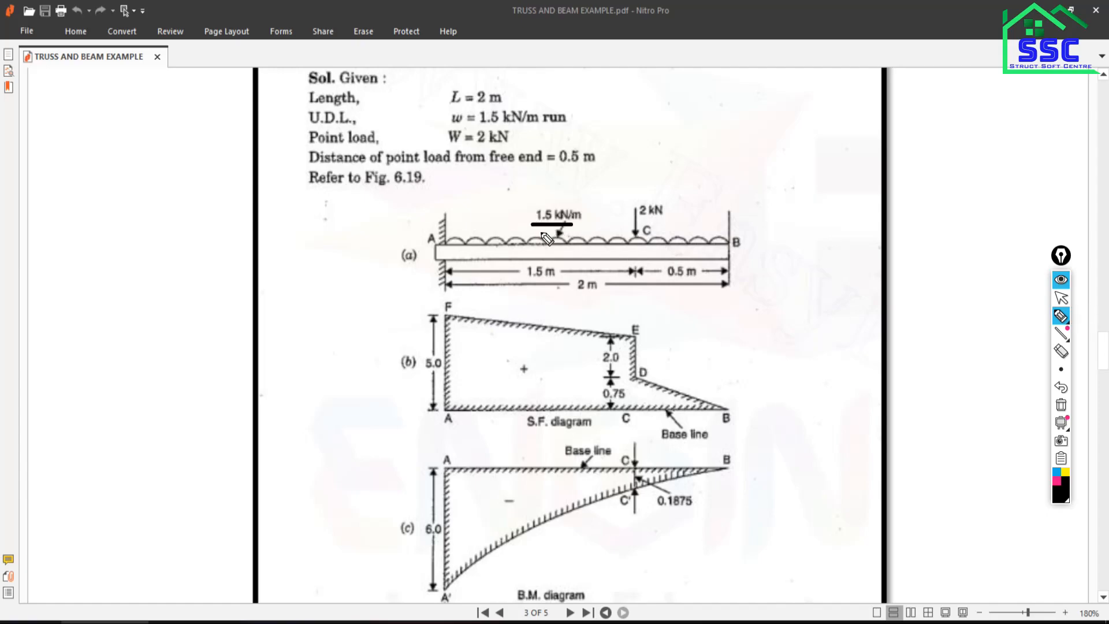
left_click(1060, 297)
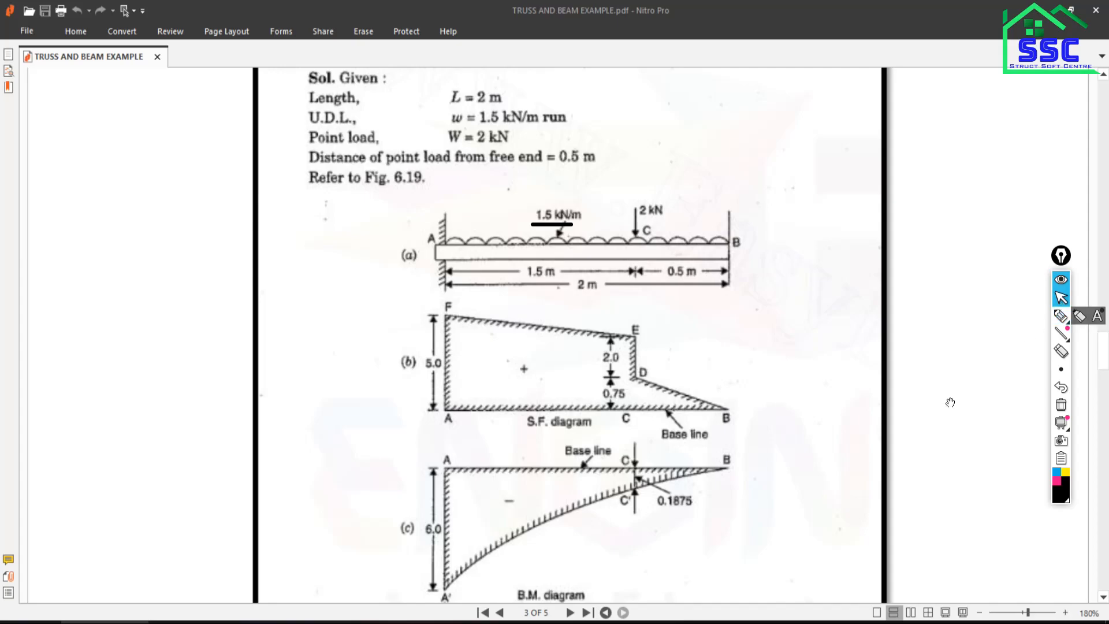
- Switch to ETABS and open the distributed frame load assignment for the beam along Story4
left_click(810, 619)
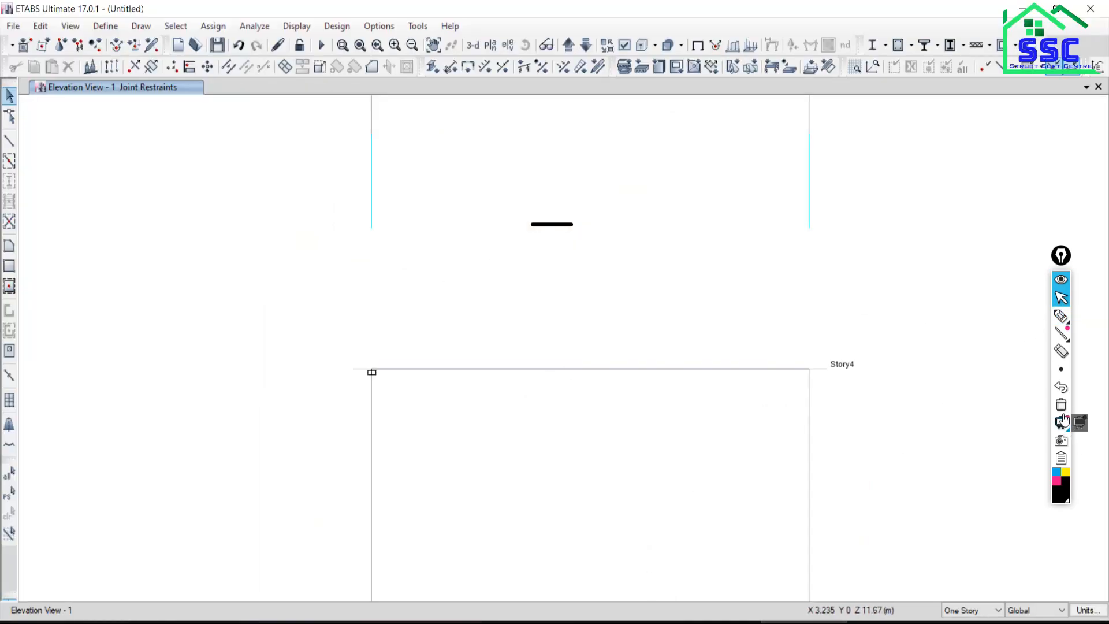
left_click(572, 368)
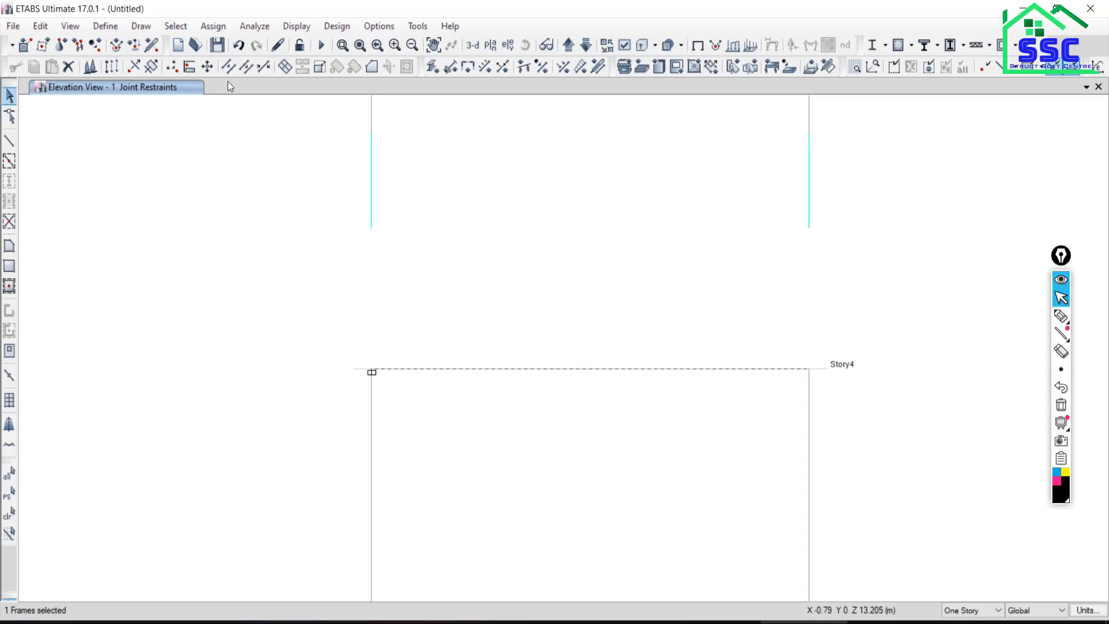
left_click(215, 30)
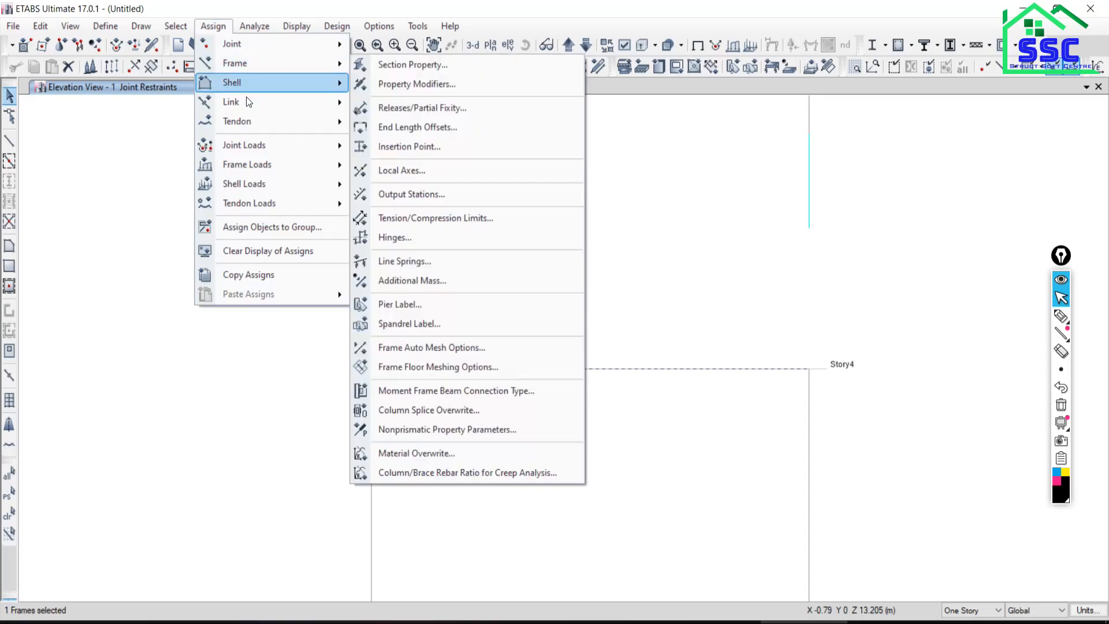
mouse_move(248, 167)
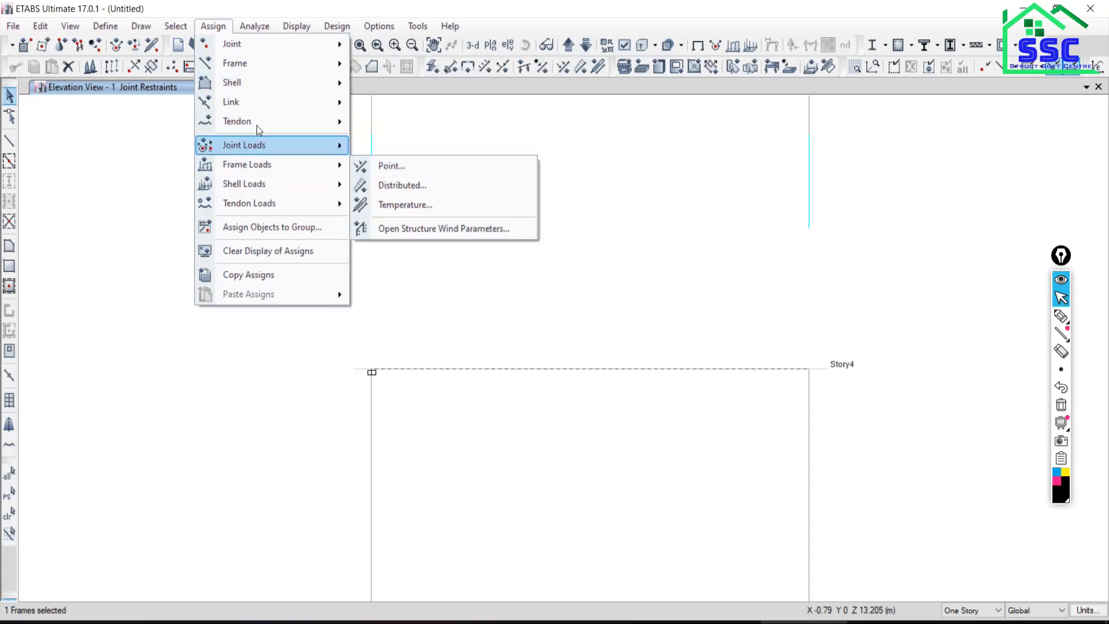
left_click(99, 243)
left_click(220, 18)
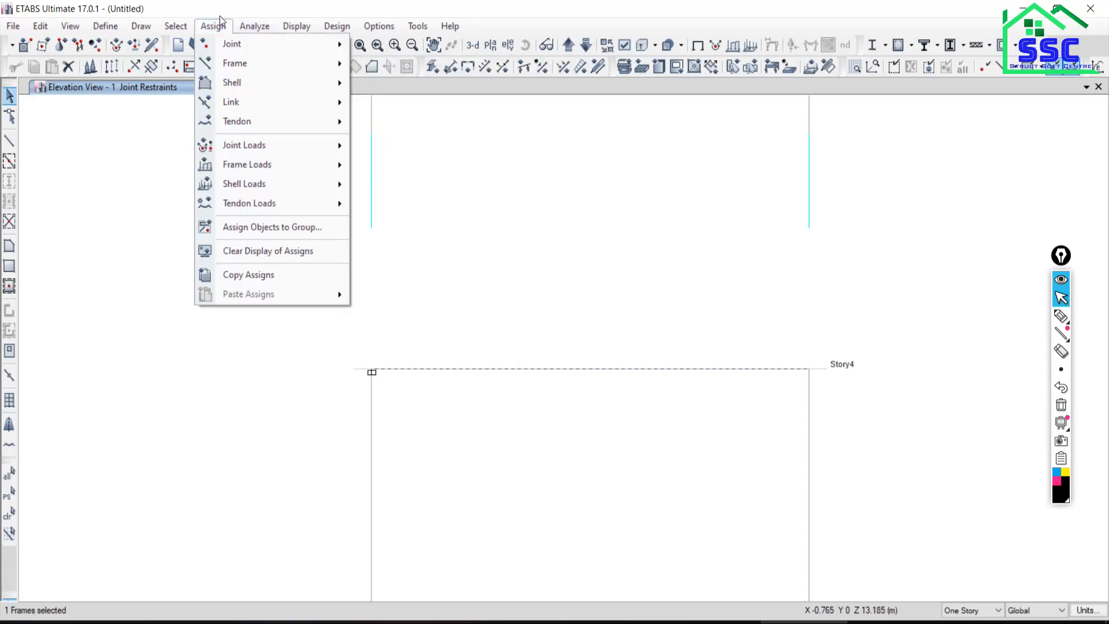
left_click(212, 26)
left_click(211, 25)
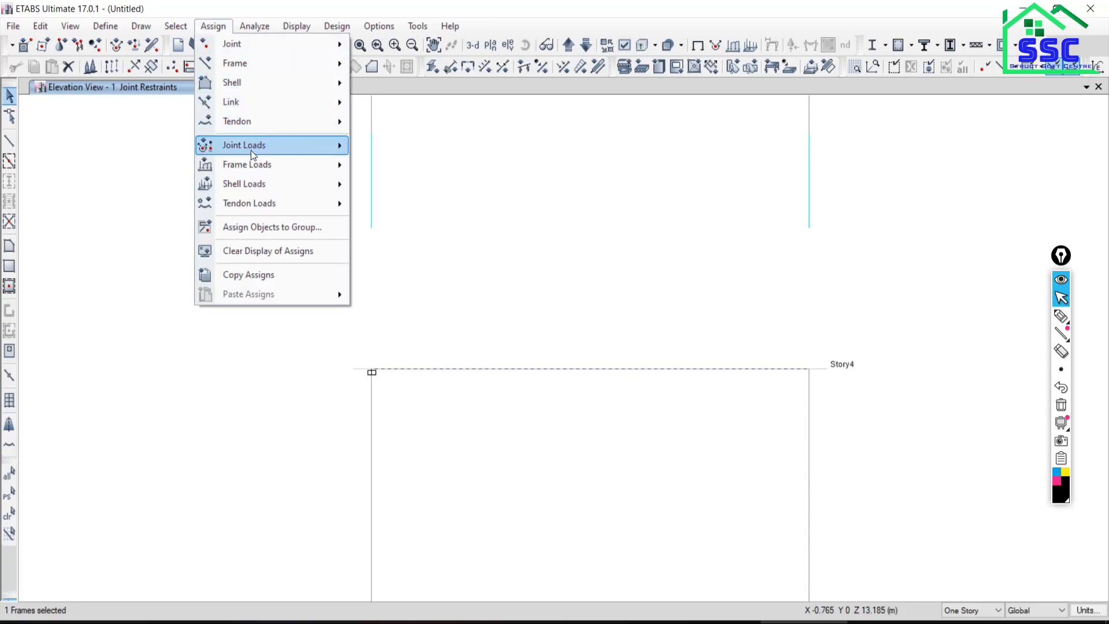
mouse_move(247, 167)
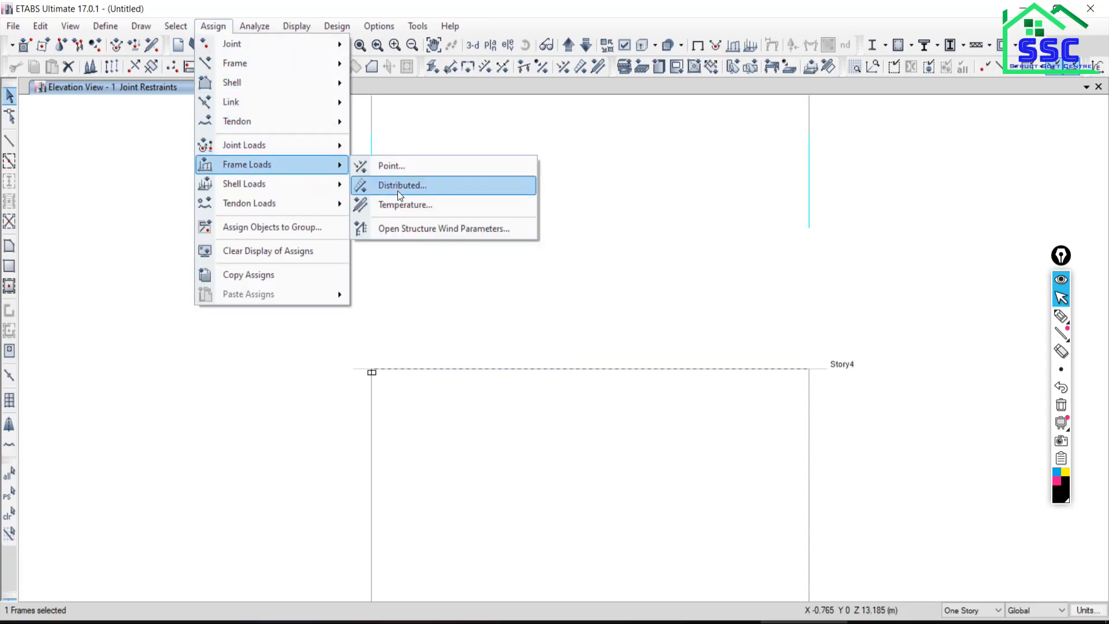
left_click(398, 190)
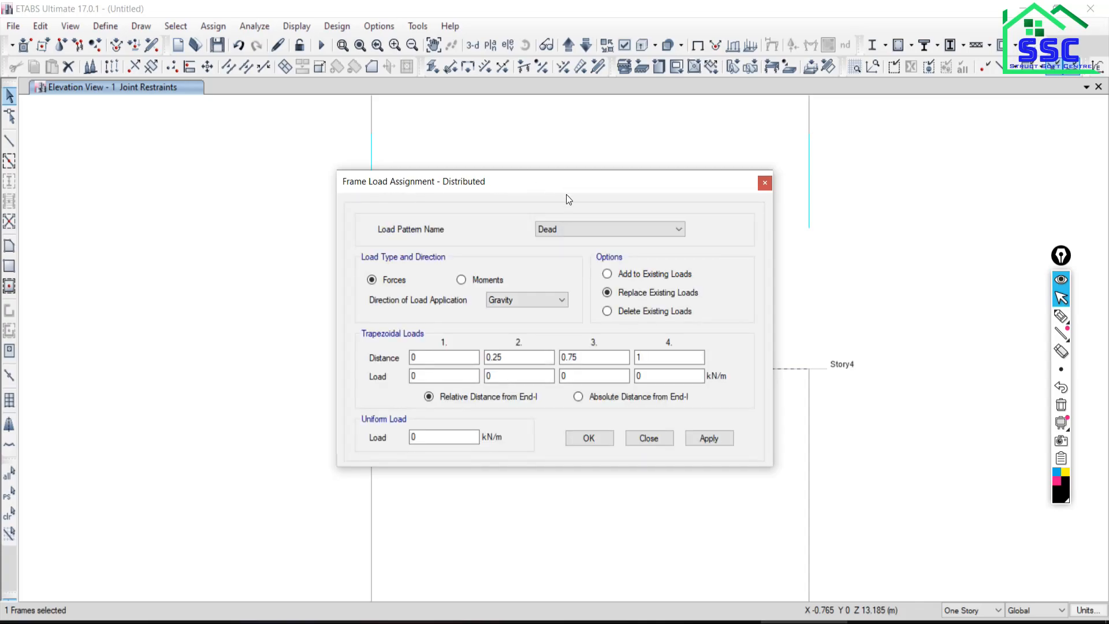
- Set the distributed load's pattern to Live and keep its direction of application as Gravity
left_click(579, 230)
left_click(552, 253)
left_click(507, 305)
left_click(508, 305)
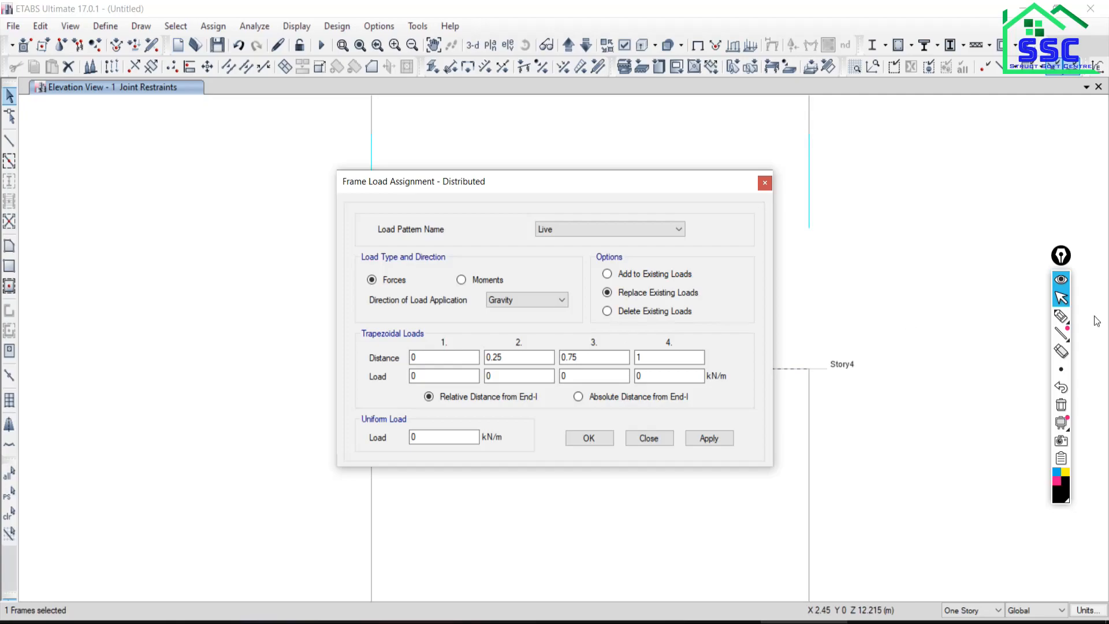
- Sketch a varying load shape with two divisions beside the dialog, tick the Trapezoidal Loads section, and clear the ink
left_click(1060, 316)
left_click_drag(100, 343, 258, 349)
mouse_move(101, 343)
left_mouse_down()
mouse_move(185, 327)
mouse_move(260, 292)
mouse_move(255, 349)
left_mouse_up()
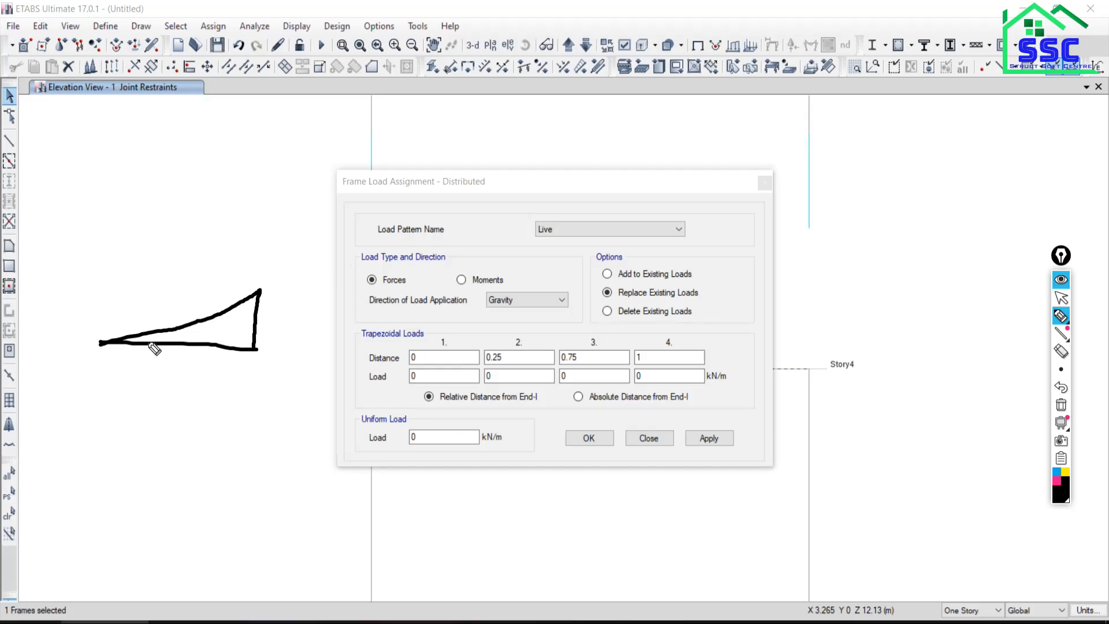
mouse_move(155, 330)
left_mouse_down()
mouse_move(154, 343)
mouse_move(202, 345)
left_mouse_up()
mouse_move(352, 338)
left_mouse_down()
mouse_move(359, 346)
mouse_move(434, 296)
left_mouse_up()
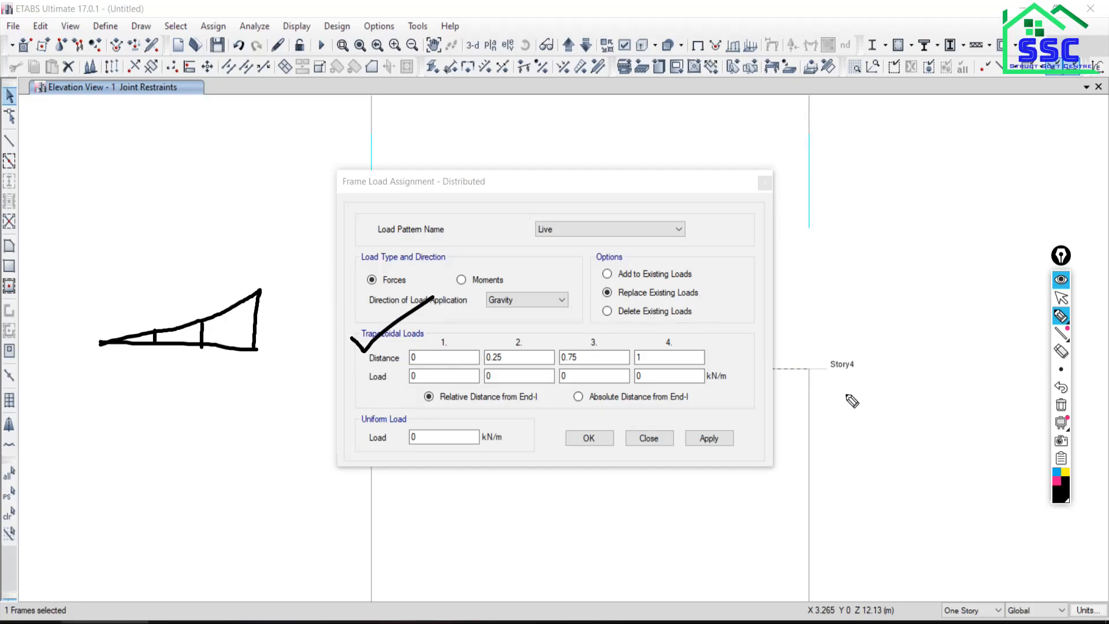
left_click(1061, 405)
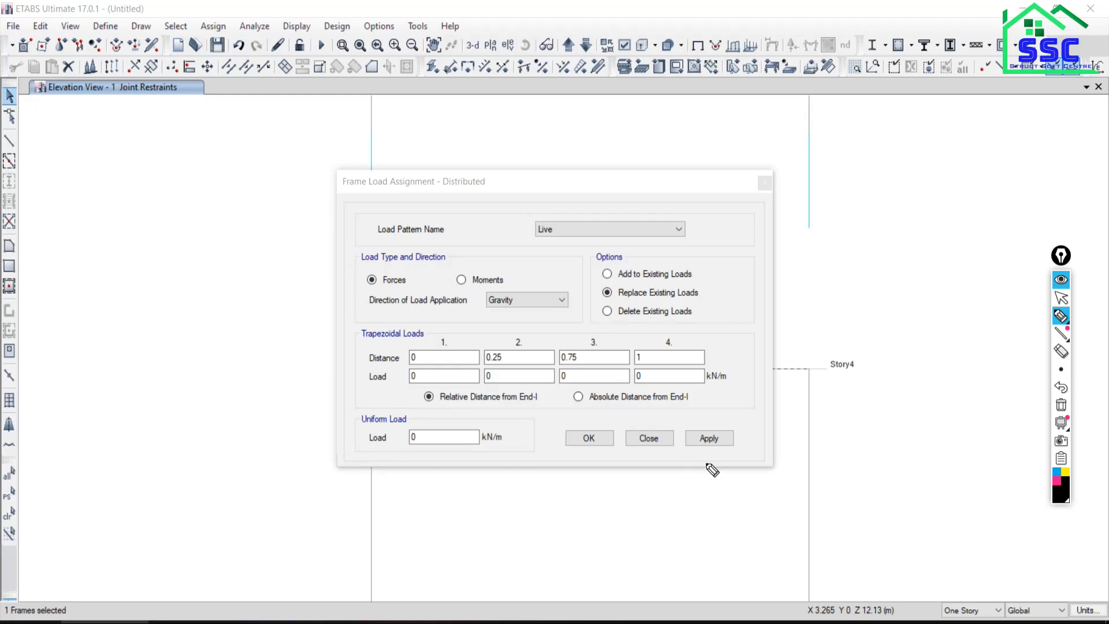
left_click(1061, 297)
- Move the load dialog clear of the beam, circle the Trapezoidal Loads heading in ink, and erase the mark
left_click_drag(647, 183, 473, 14)
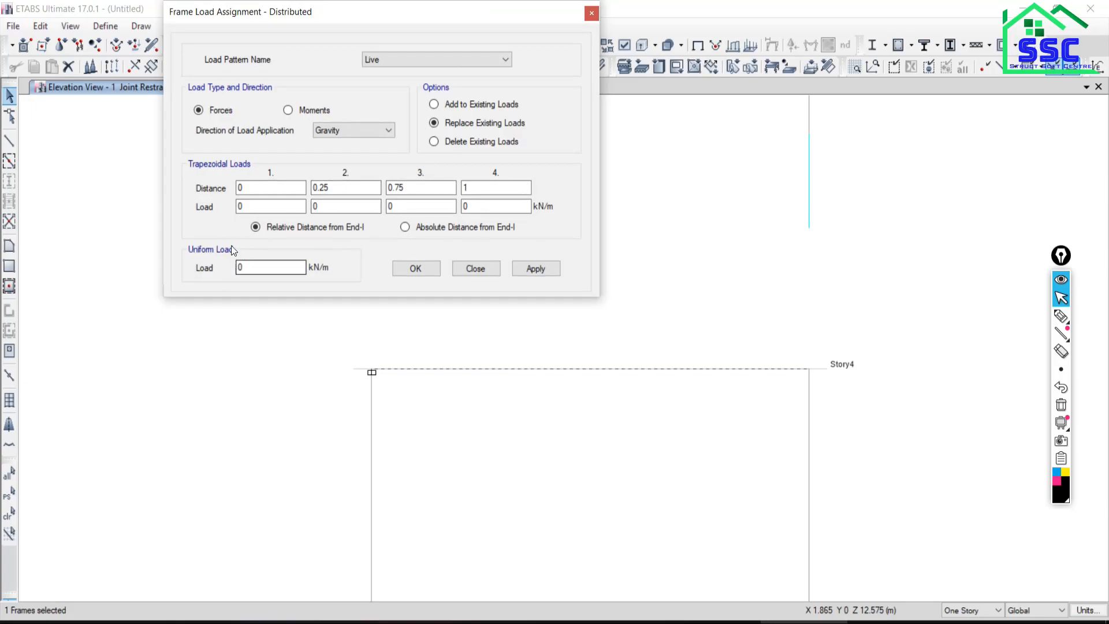
left_click(1061, 316)
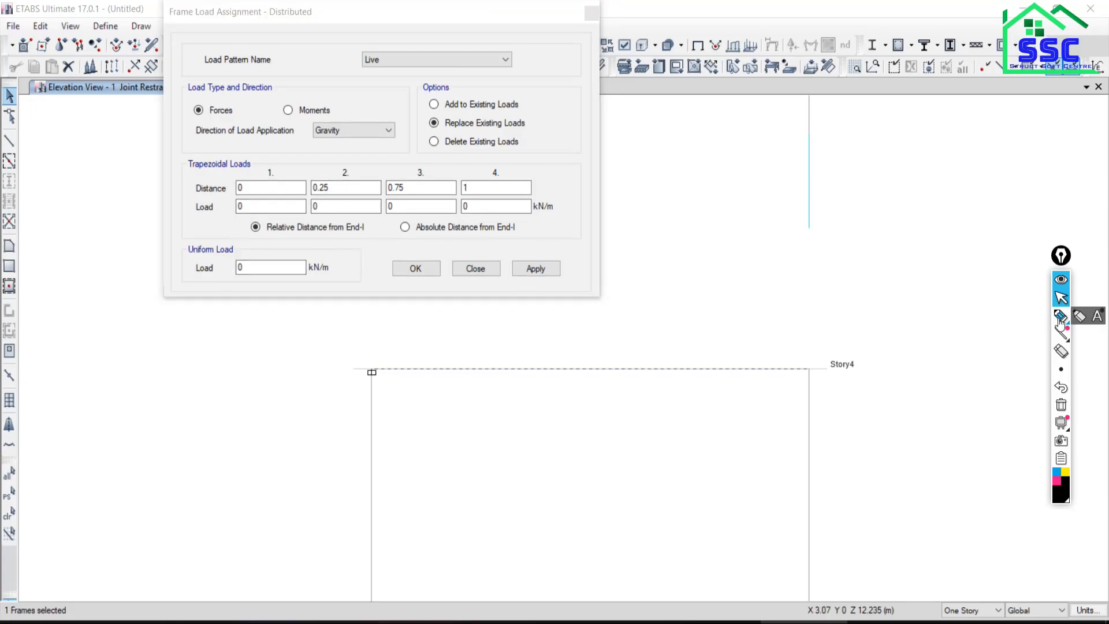
left_click(183, 171)
left_click(1061, 316)
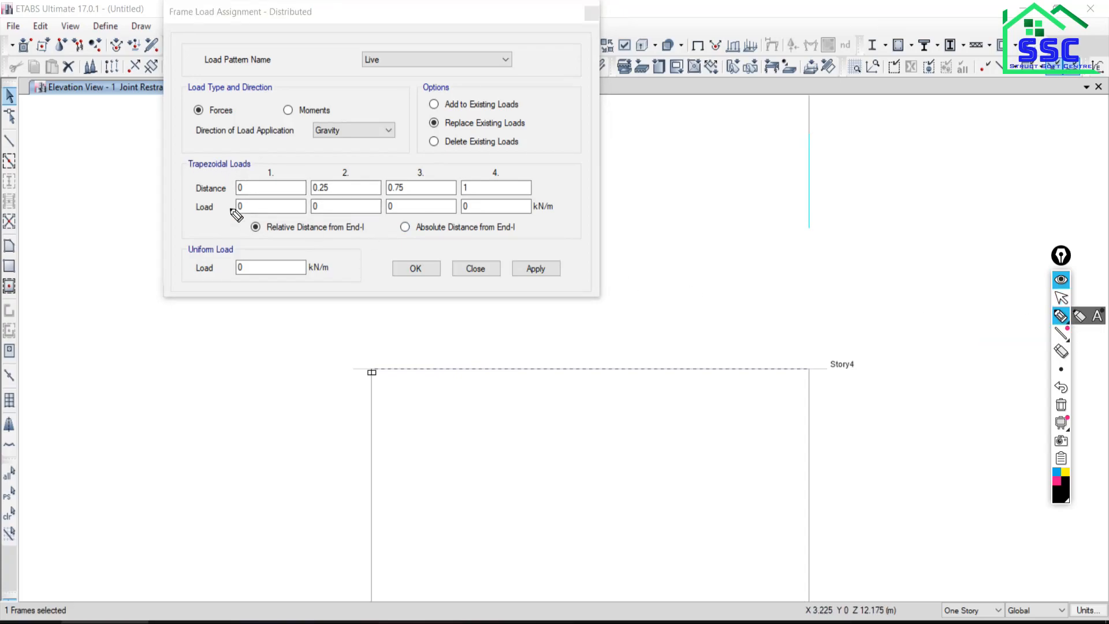
mouse_move(188, 175)
left_mouse_down()
mouse_move(264, 171)
mouse_move(242, 149)
mouse_move(189, 150)
mouse_move(171, 172)
mouse_move(190, 176)
left_mouse_up()
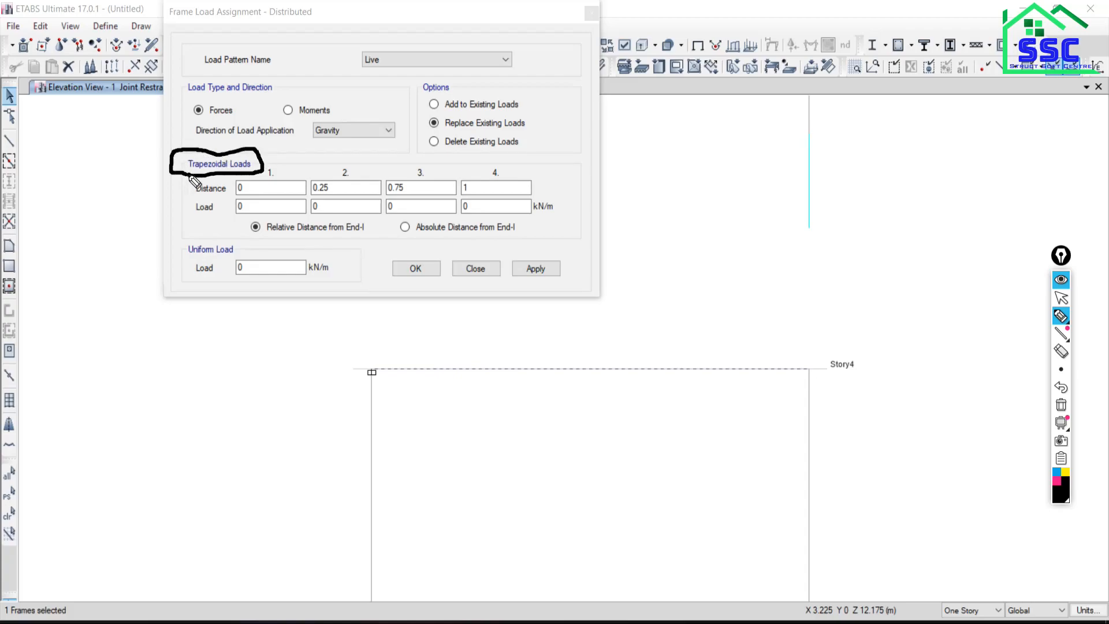
left_click(1061, 298)
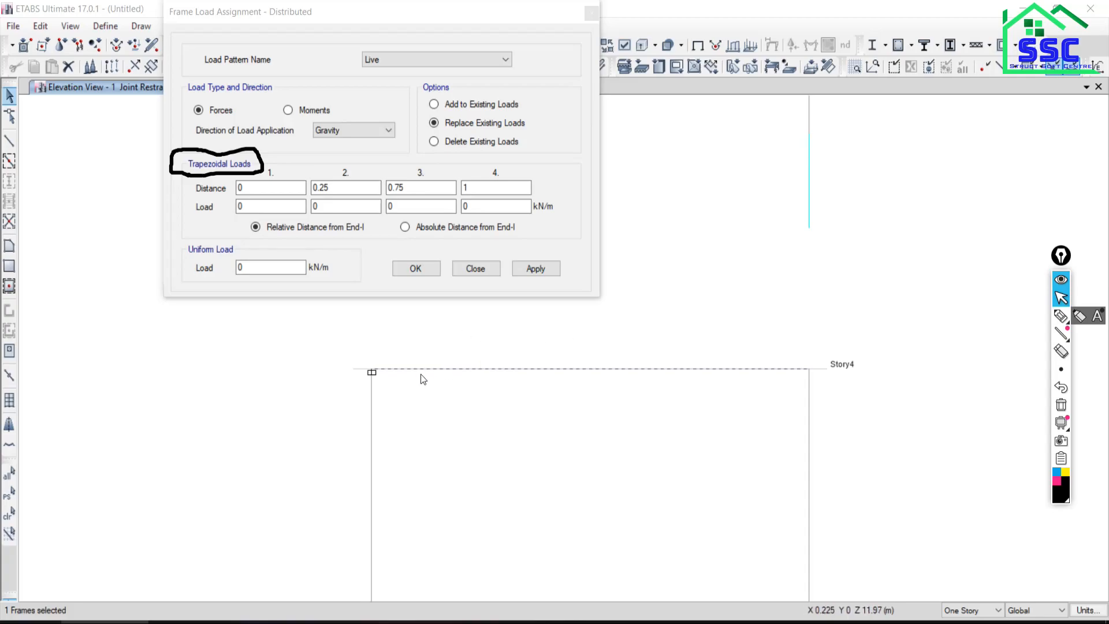
left_click(1067, 409)
- Check the uniform load in the Nitro Pro PDF, return to ETABS, and apply a 1.5 kN/m uniform load to the beam
left_click(208, 269)
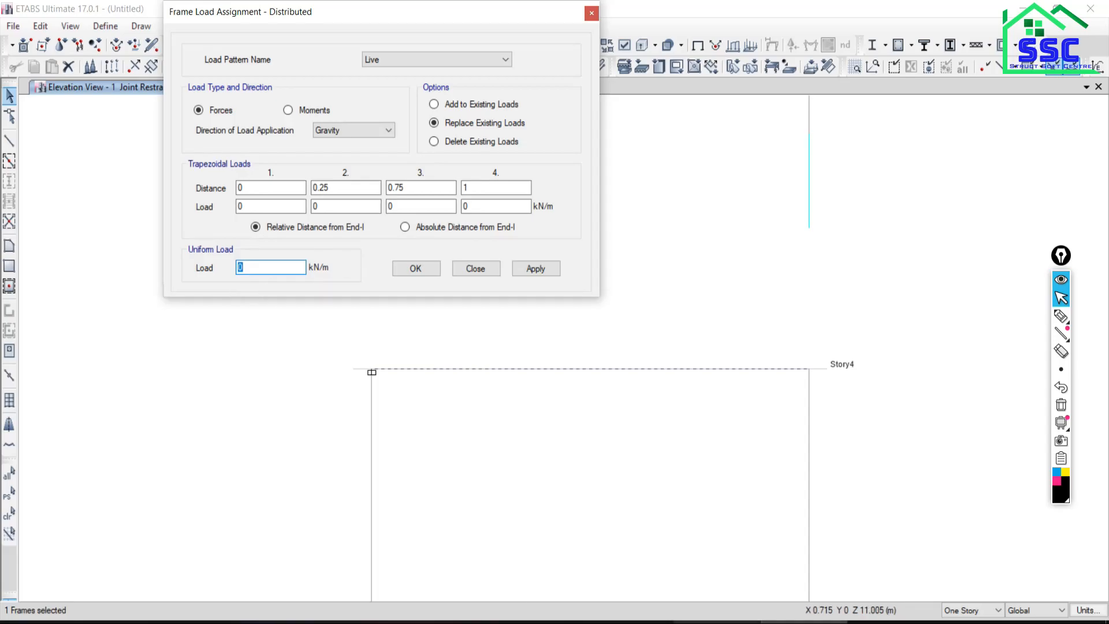
left_click(629, 622)
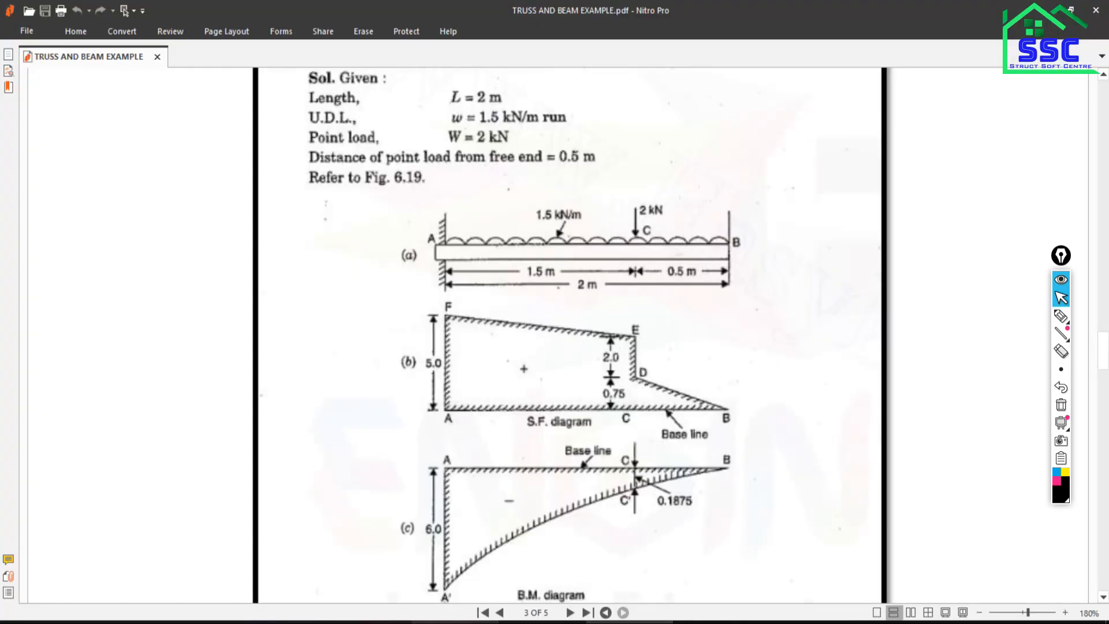
mouse_move(762, 622)
left_click(681, 574)
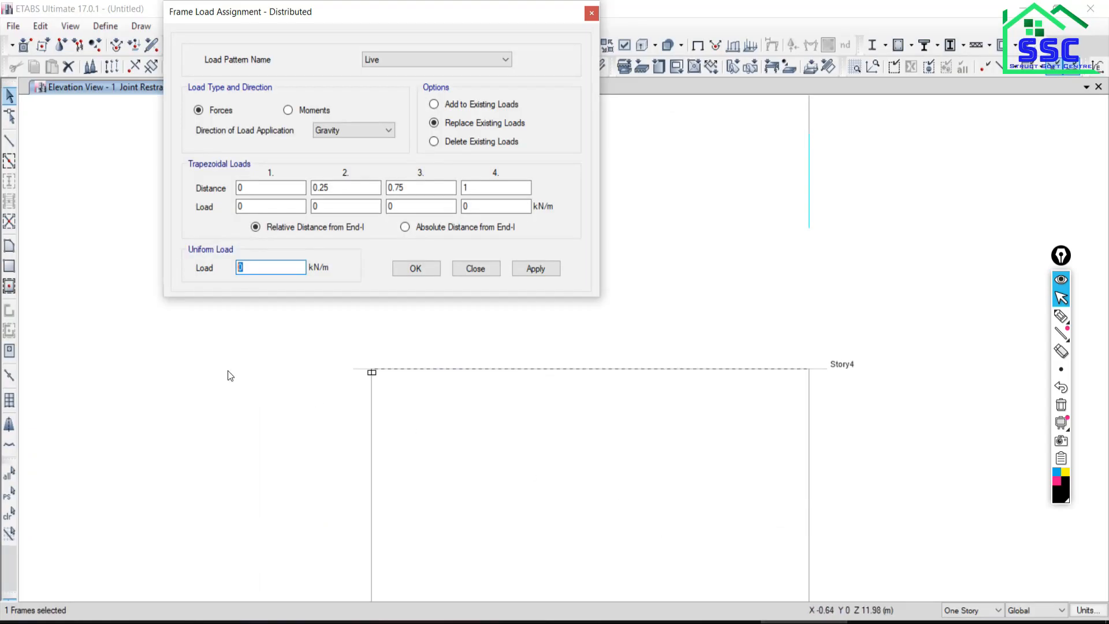
type("1.5")
left_click(534, 268)
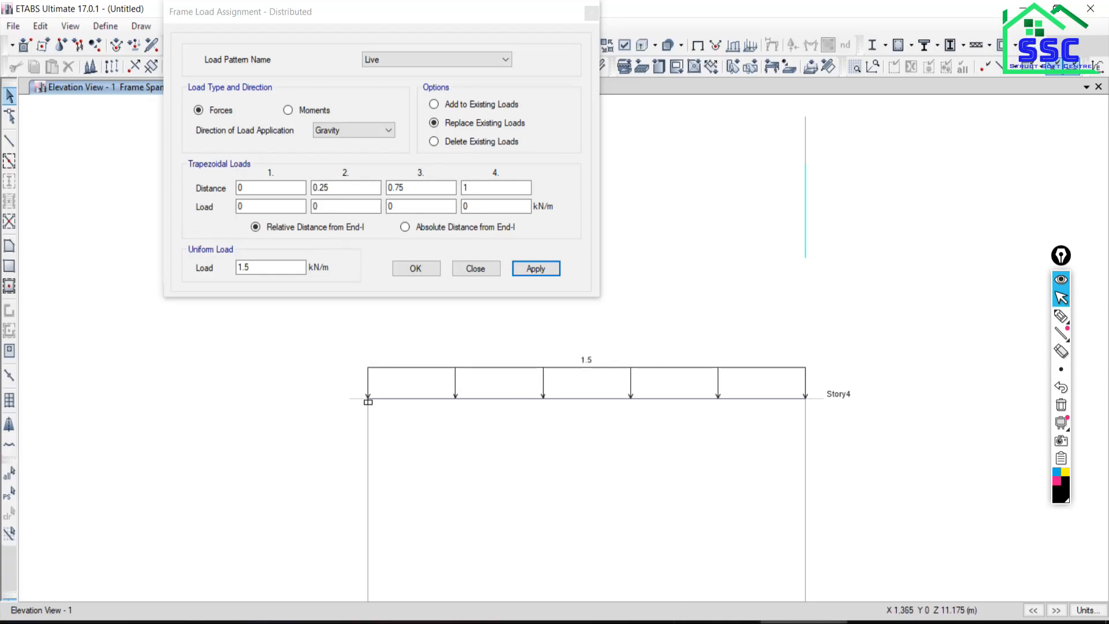
- Examine the point load on the beam figure in the Nitro Pro PDF and return to ETABS
mouse_move(760, 622)
left_click(630, 621)
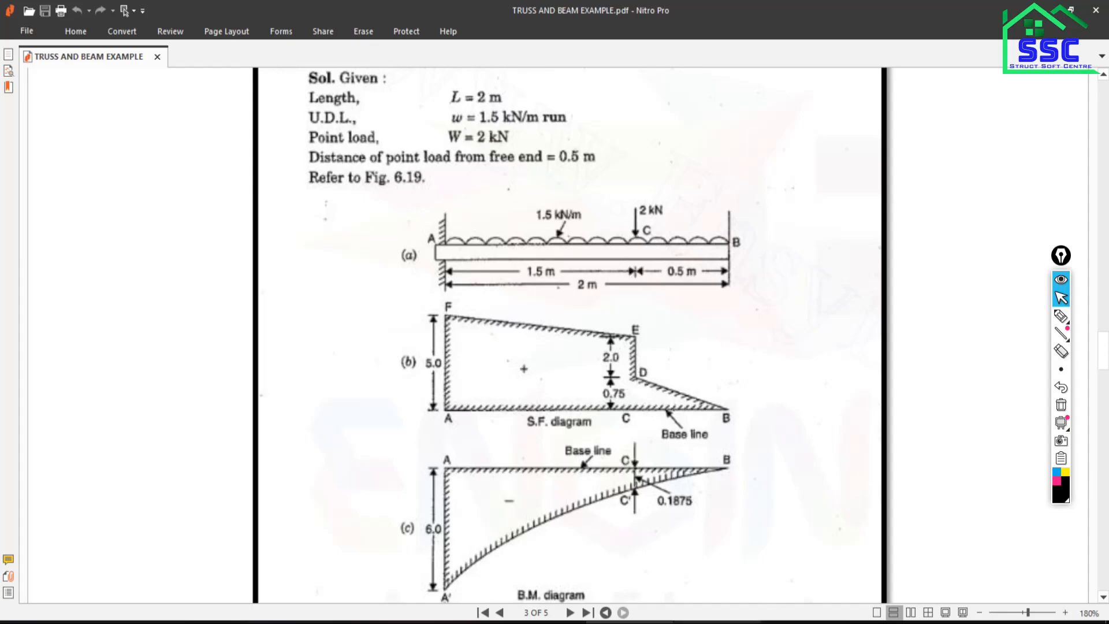
mouse_move(761, 622)
left_click(838, 574)
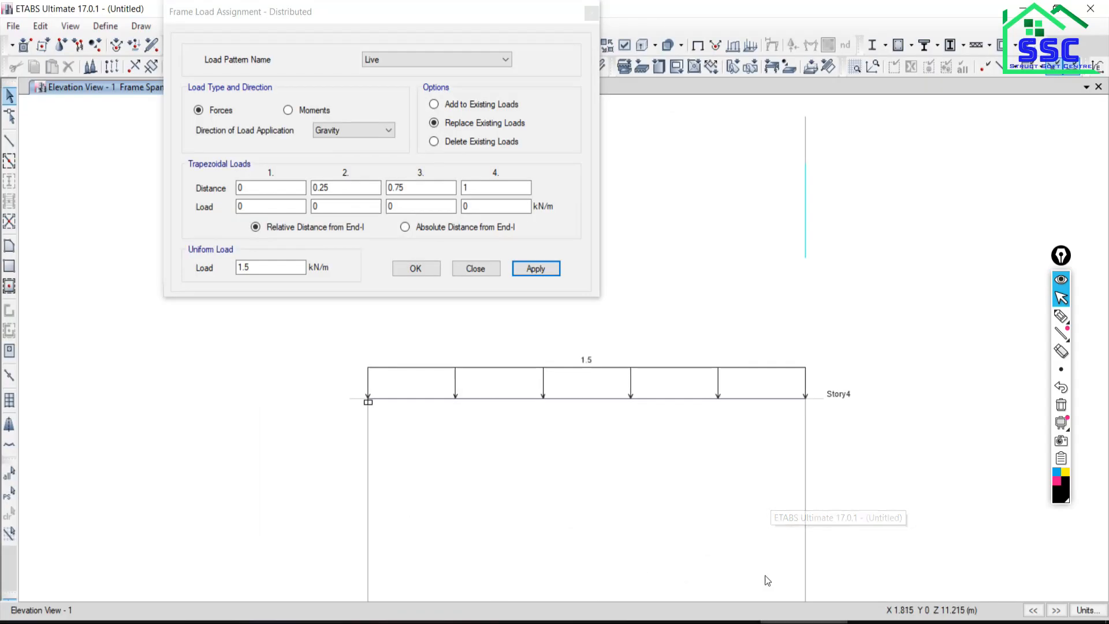
- Replace the distributed load dialog with the beam's point load assignment, using the Live pattern and absolute distance from End-I
left_click(476, 269)
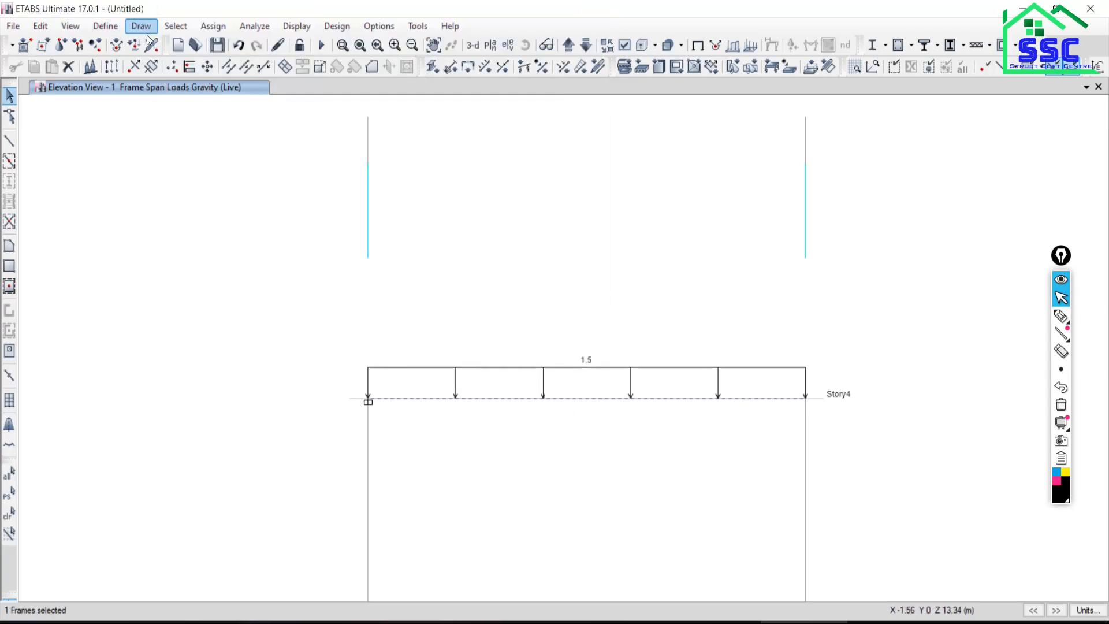
left_click(213, 26)
mouse_move(247, 166)
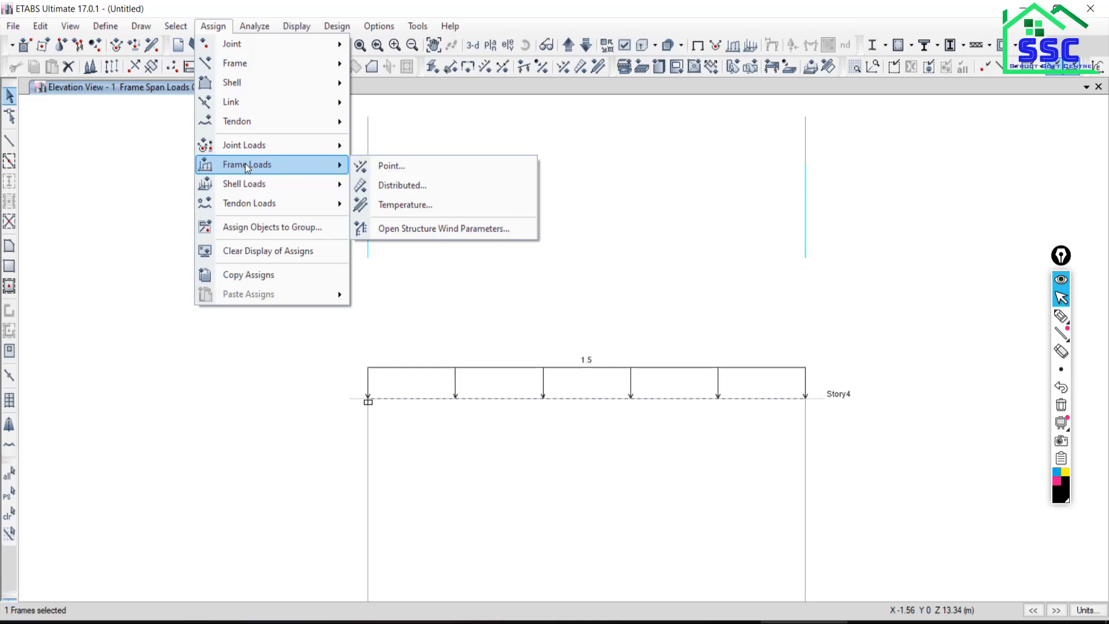
left_click(396, 166)
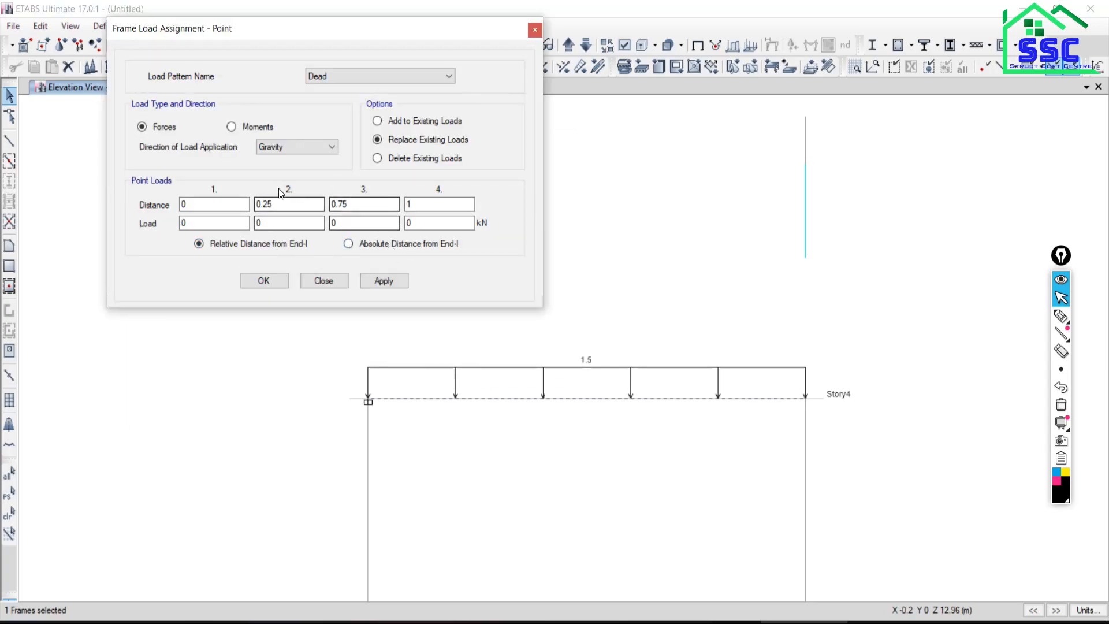
left_click(332, 76)
left_click(314, 97)
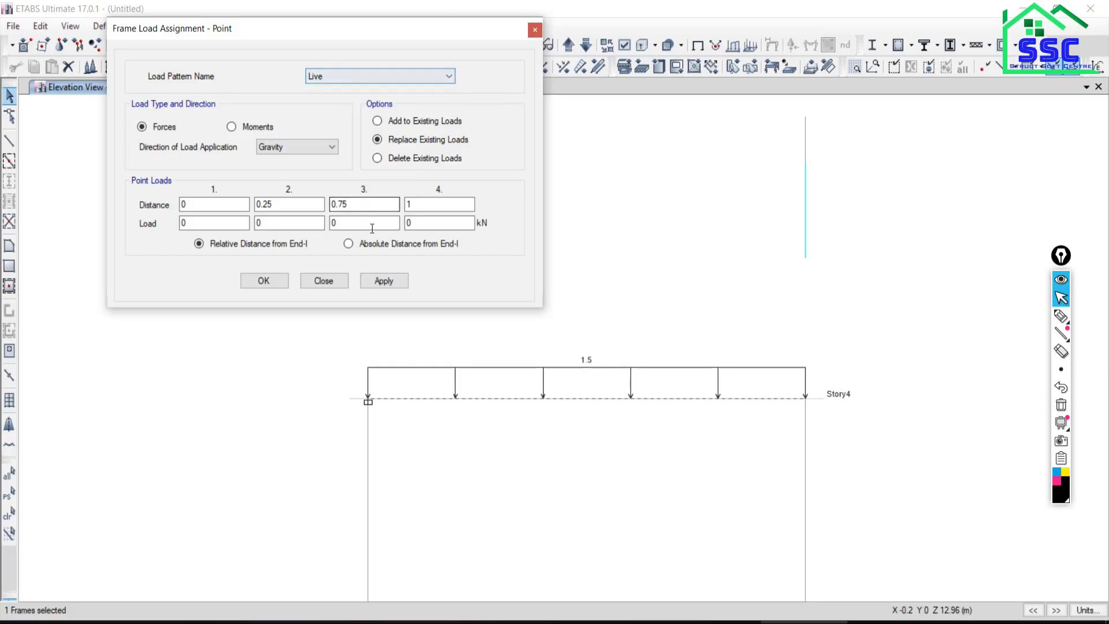
left_click(348, 243)
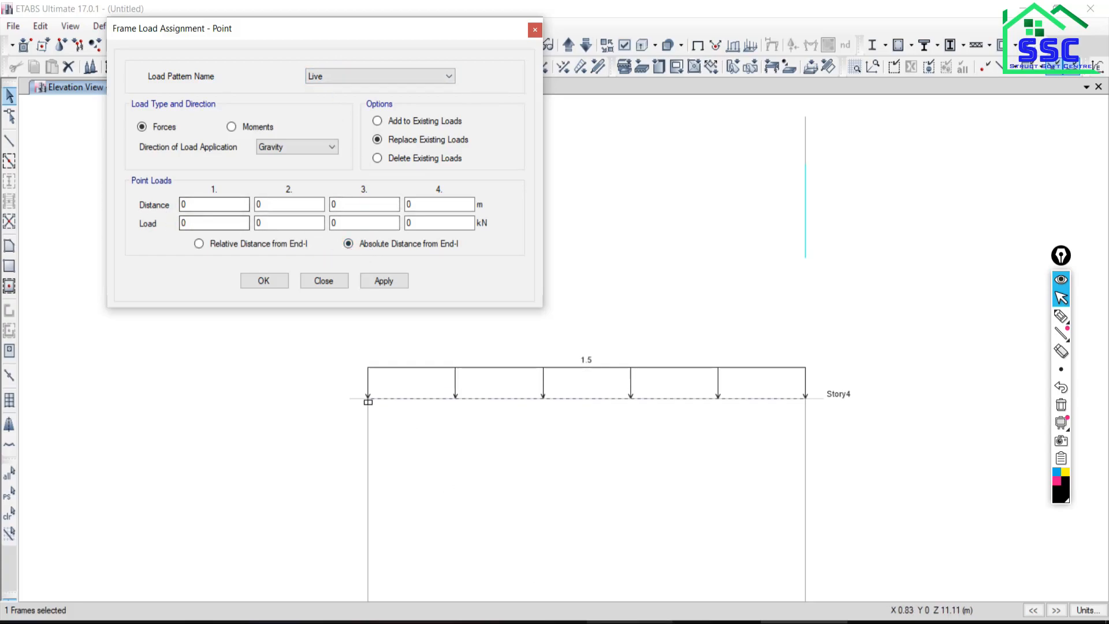
- Check the point load's position in the Nitro Pro PDF, return to ETABS, and set the first point load's distance to 1.5 m
left_click(803, 621)
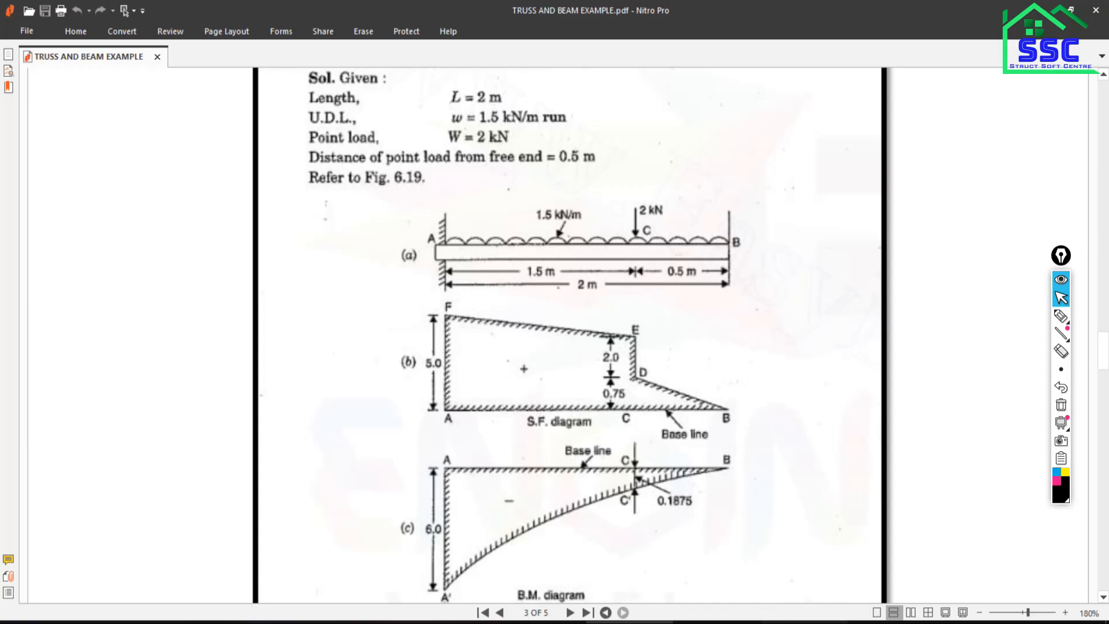
left_click(789, 620)
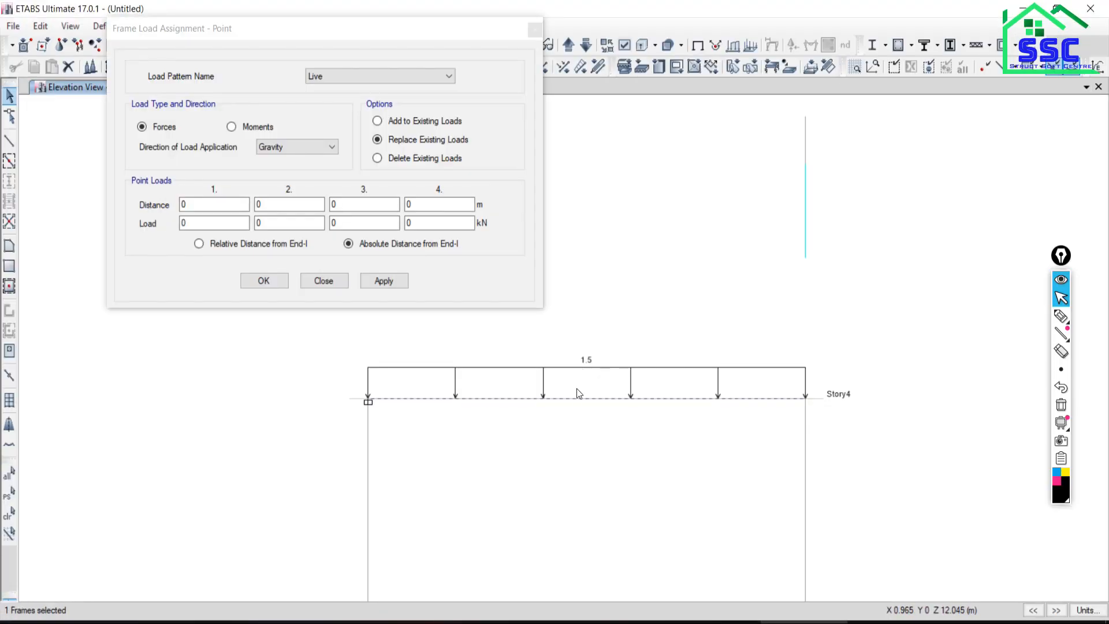
left_click(195, 203)
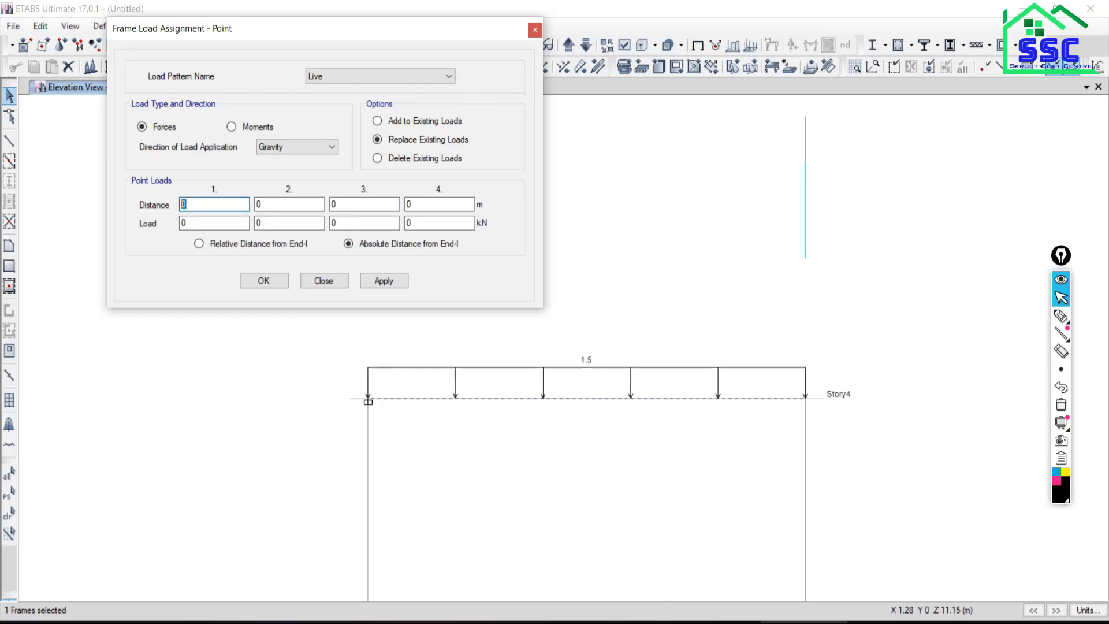
left_click(629, 621)
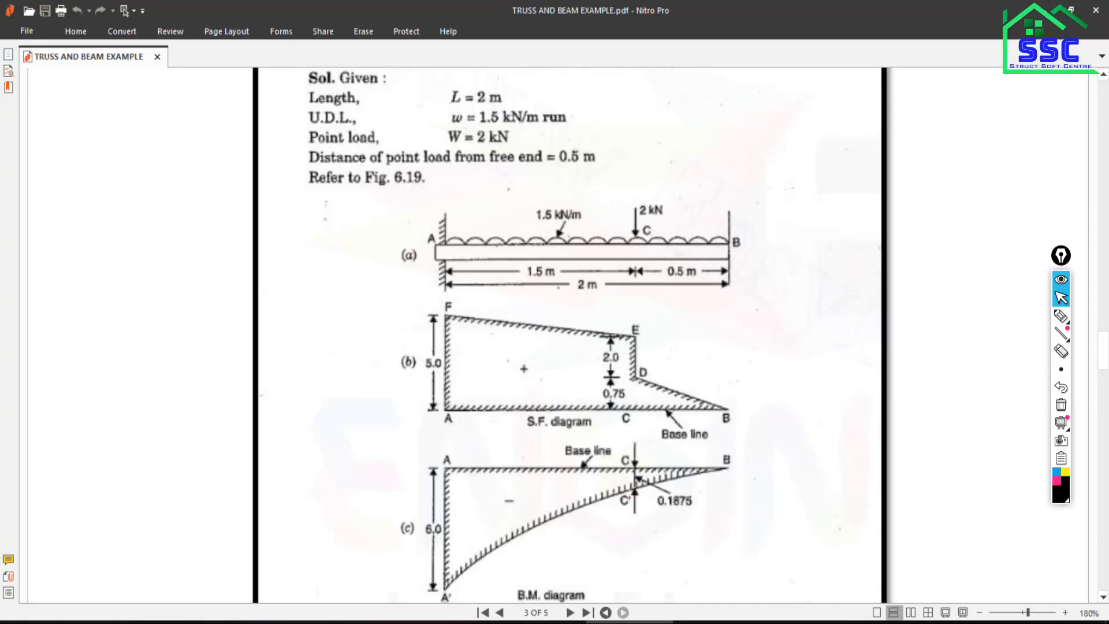
left_click(802, 621)
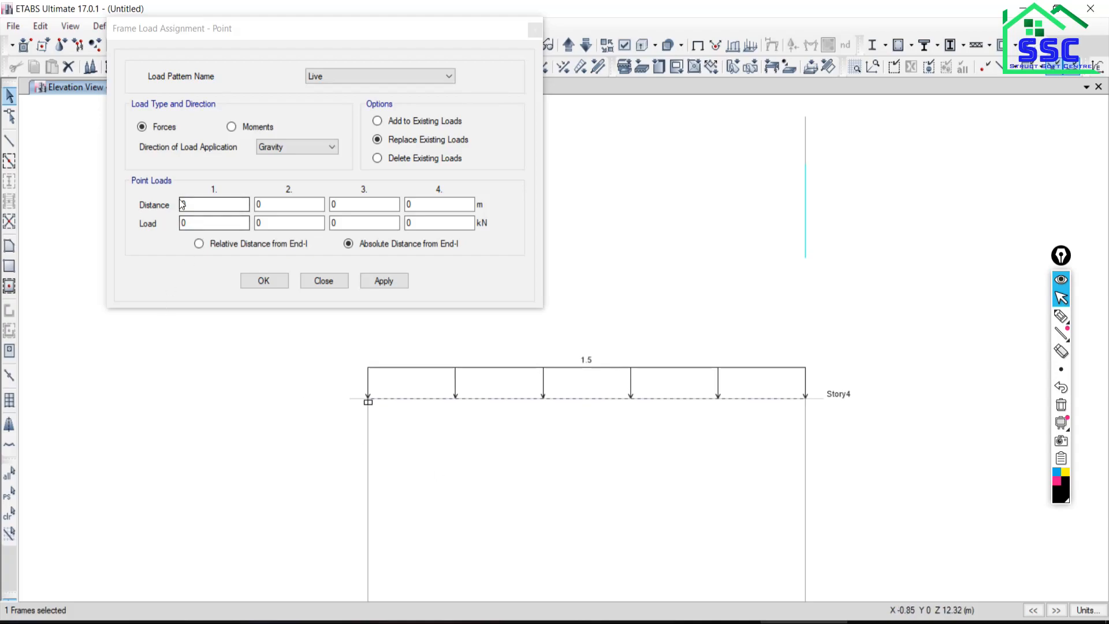
left_click(197, 203)
type("1.5")
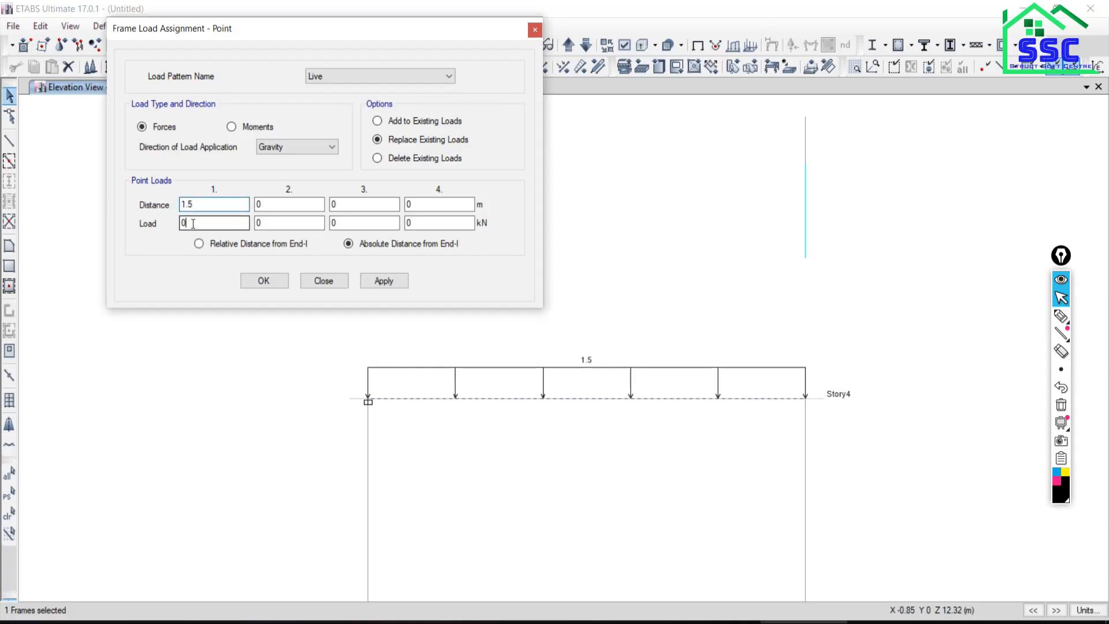
- Set the first point load to 2 kN, apply it to the beam as an addition to existing loads, and close the dialog
left_click_drag(193, 223, 123, 216)
type("2")
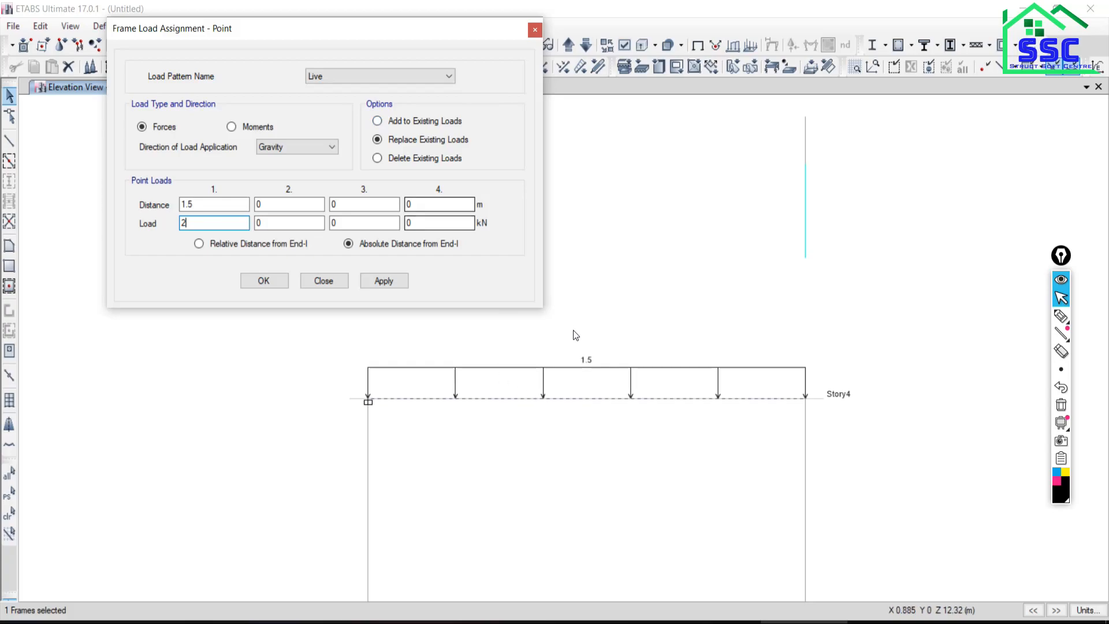
left_click(378, 122)
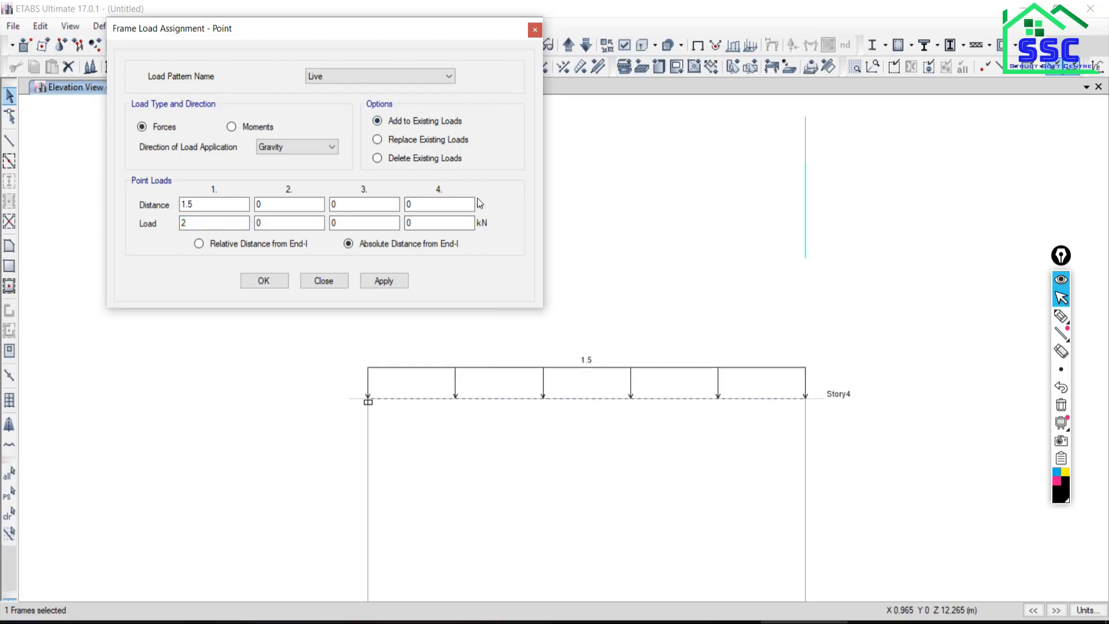
left_click(384, 282)
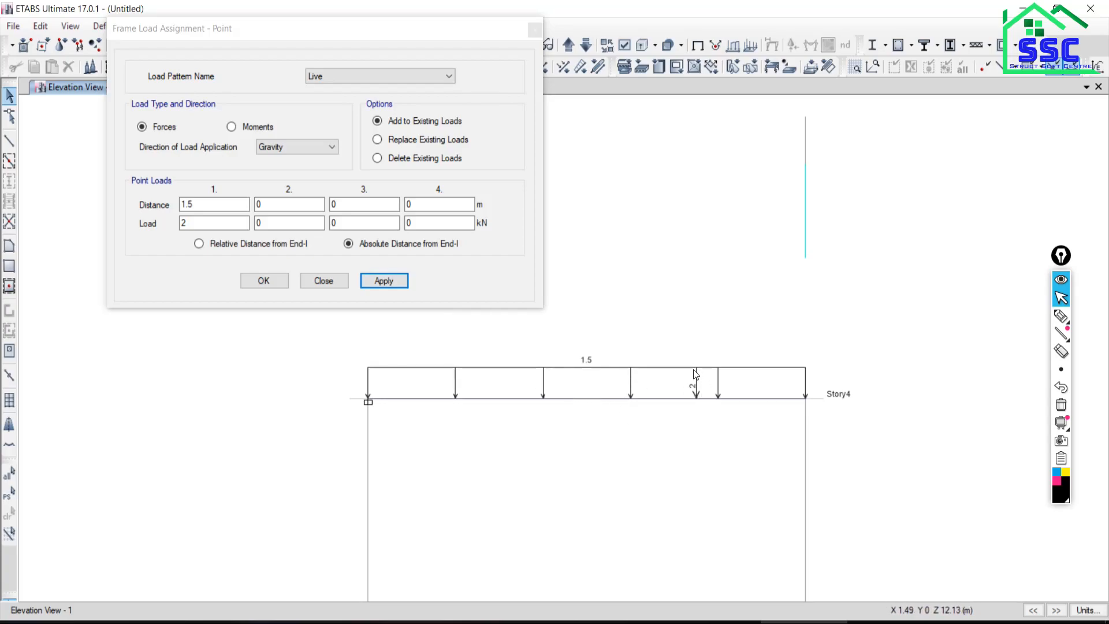
left_click(323, 281)
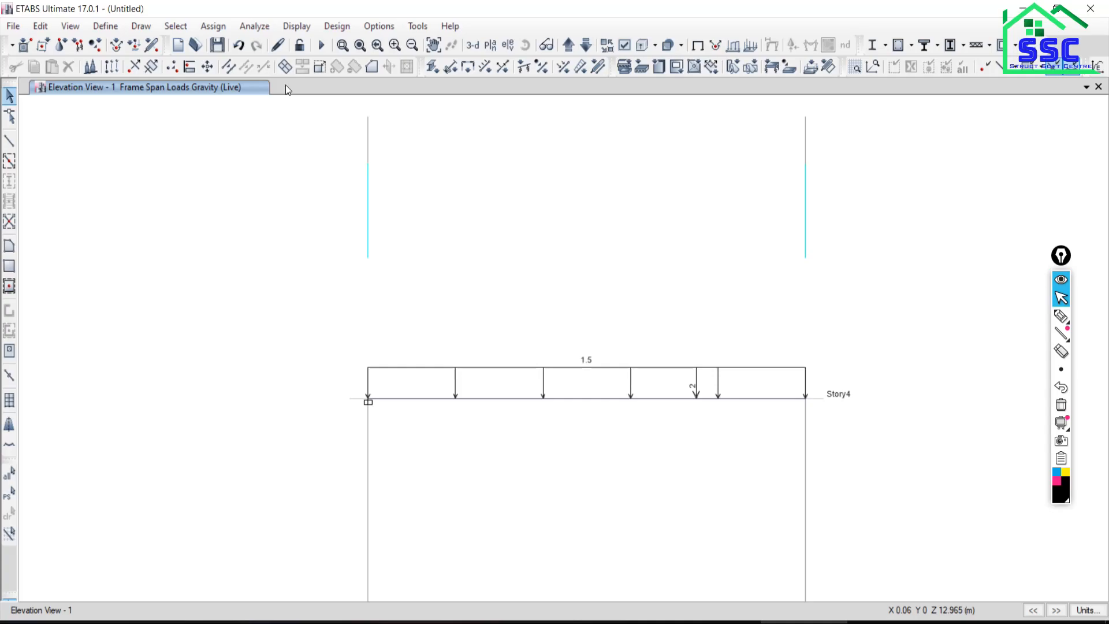
- Run the model check on the loaded cantilever and close its report
left_click(254, 26)
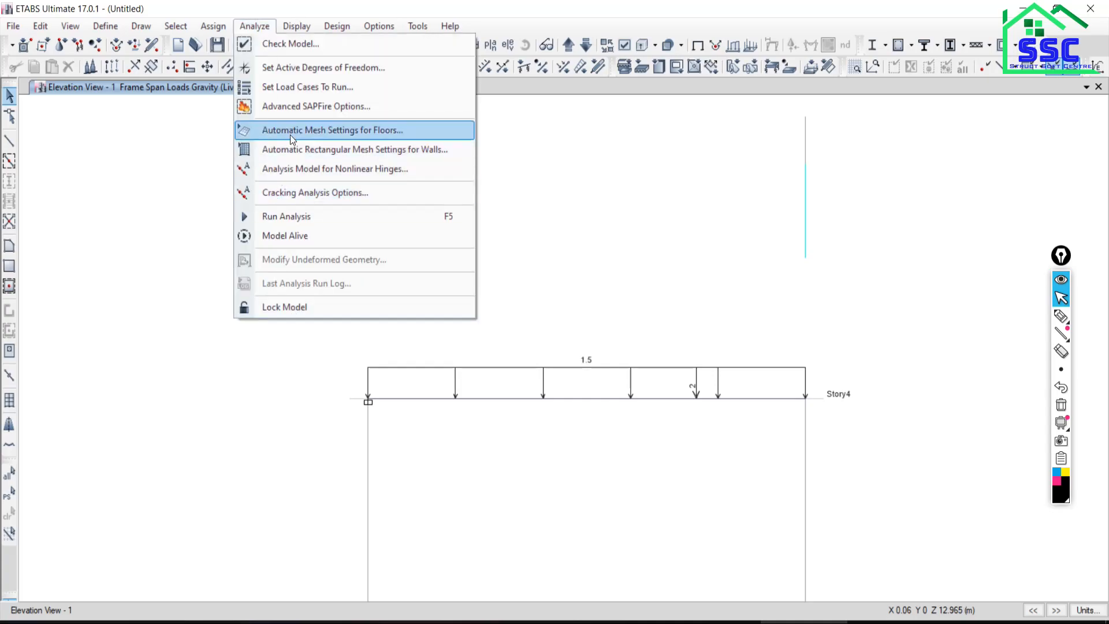
left_click(291, 45)
left_click(501, 509)
left_click(503, 545)
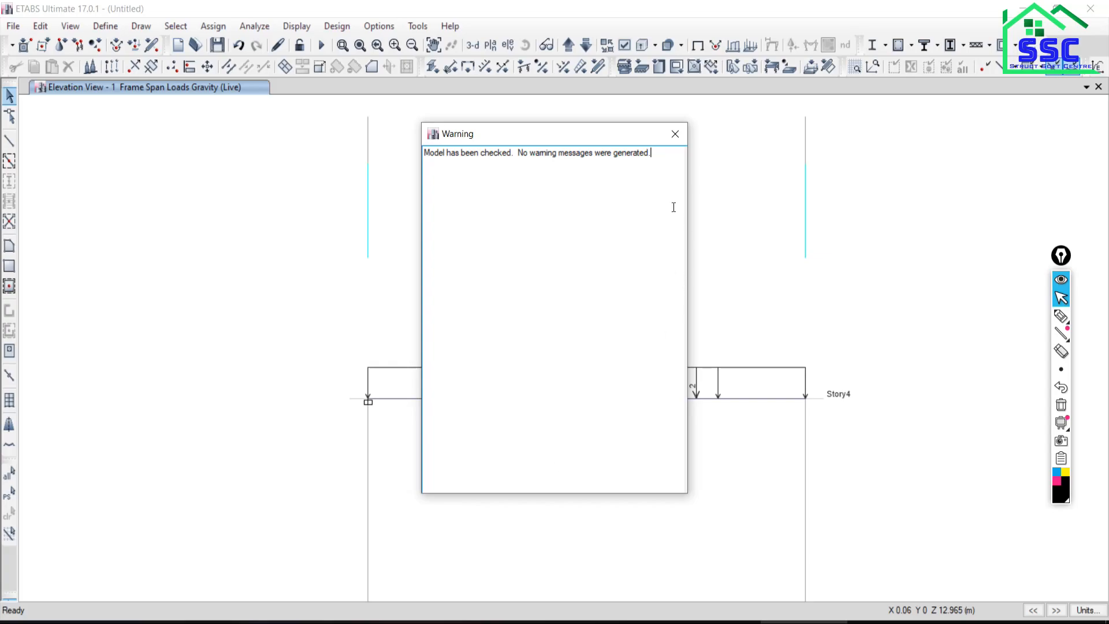
left_click(672, 136)
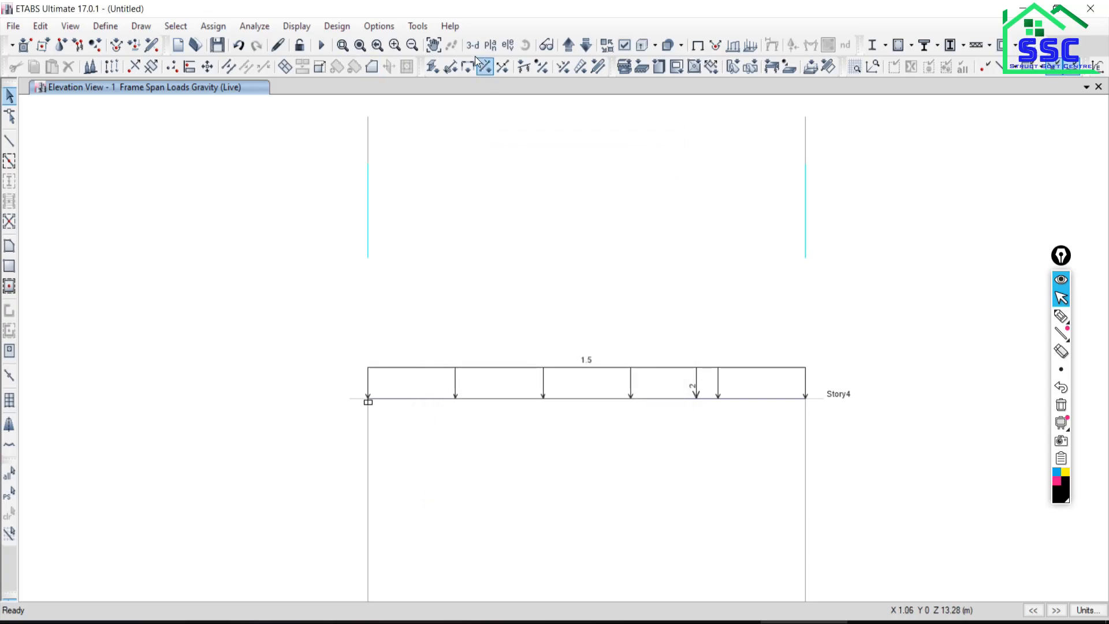
- Run the analysis, saving the model as 2, and briefly animate the beam's Dead-case deflected shape
left_click(322, 45)
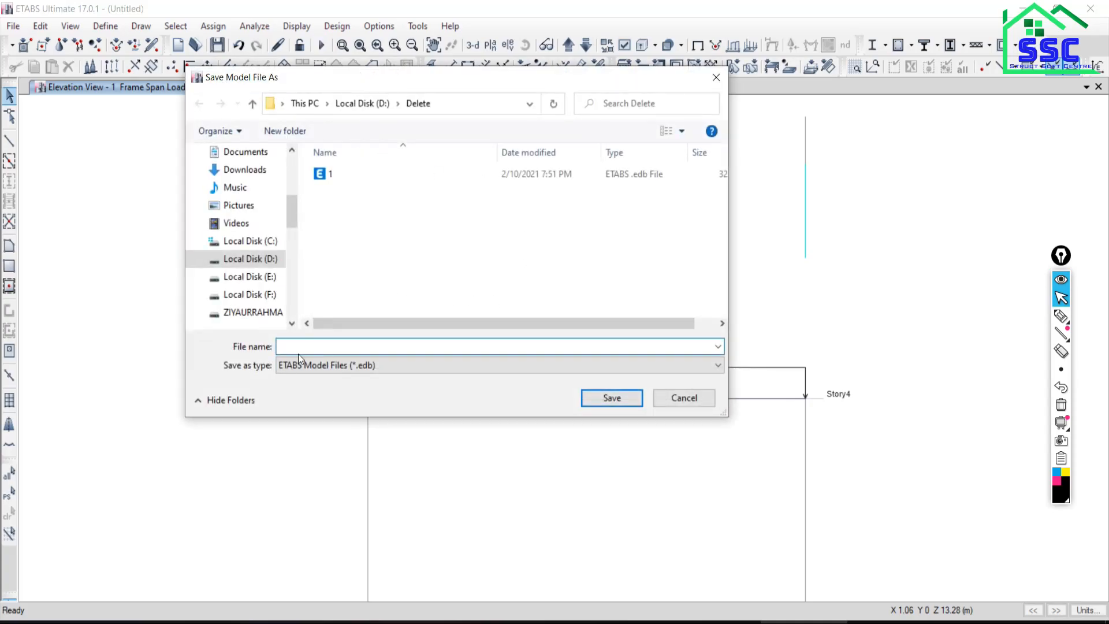
left_click(613, 397)
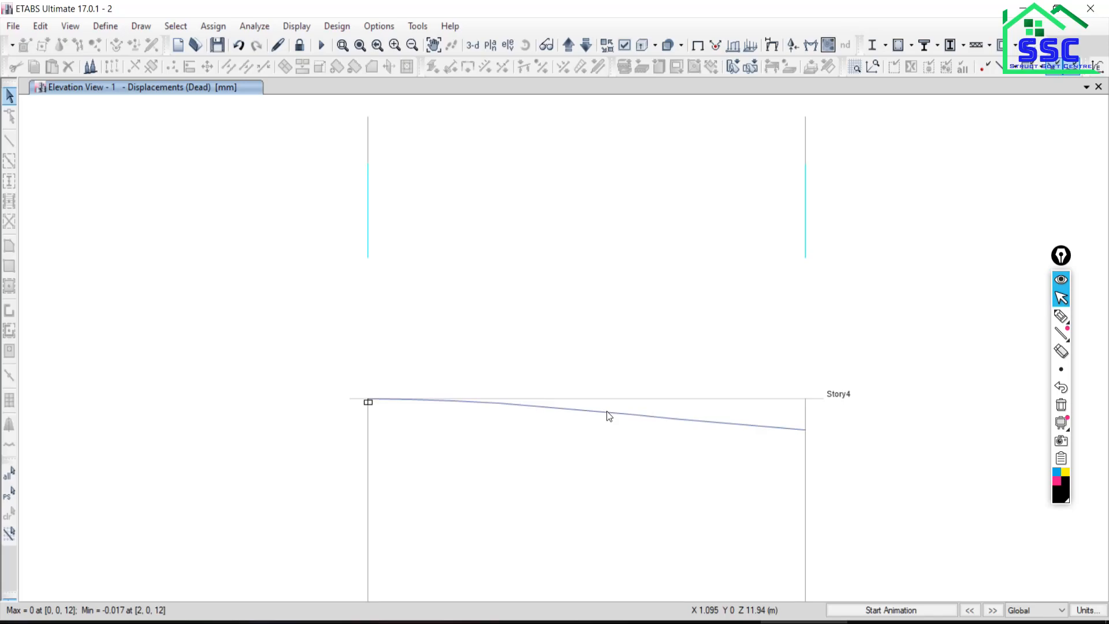
left_click(877, 610)
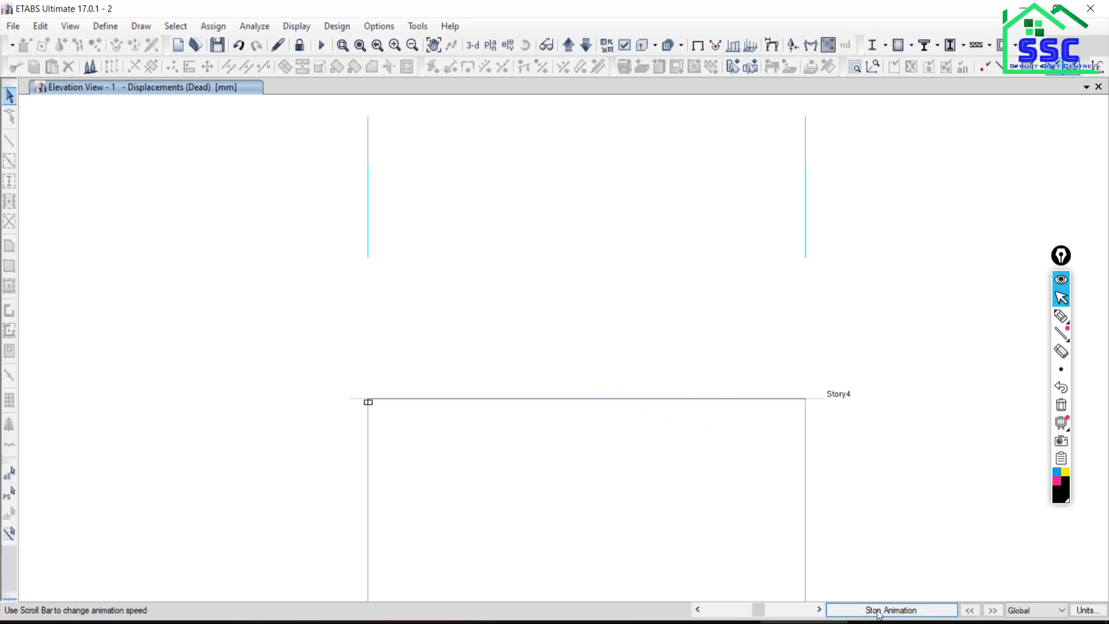
left_click(878, 612)
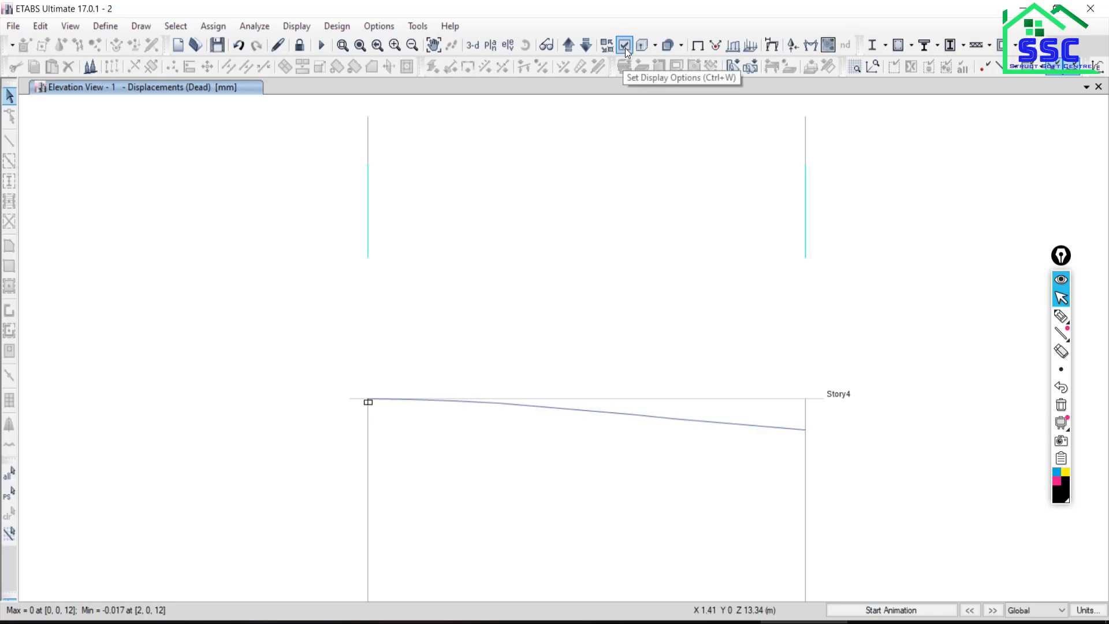
- Display the frame Moment 3-3 force diagram for the Live load case on the elevation view
left_click(296, 26)
mouse_move(325, 113)
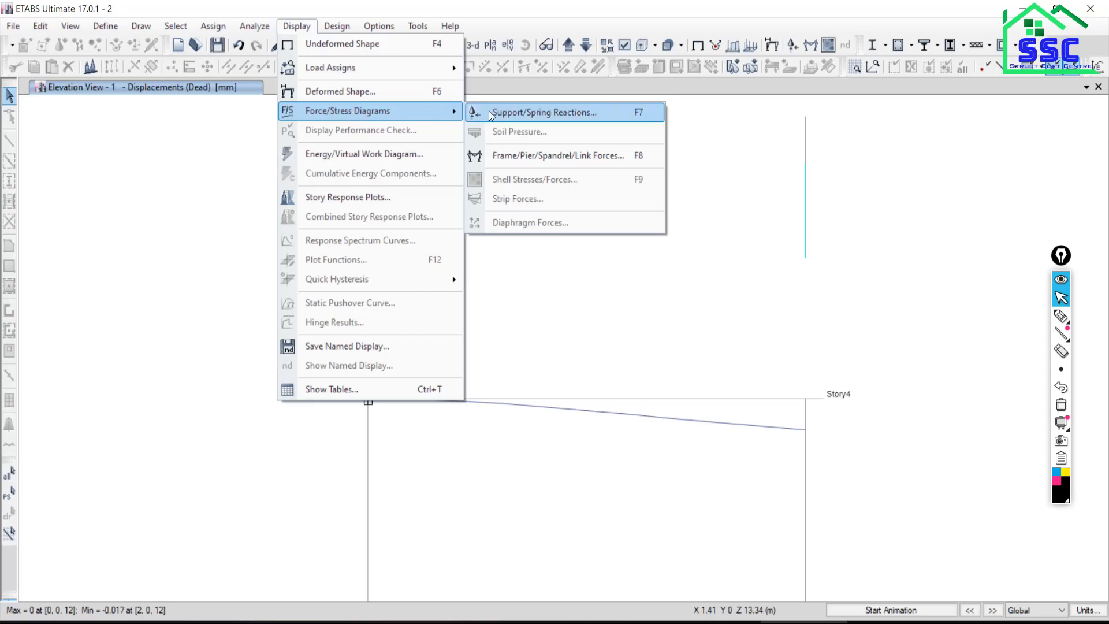
left_click(498, 159)
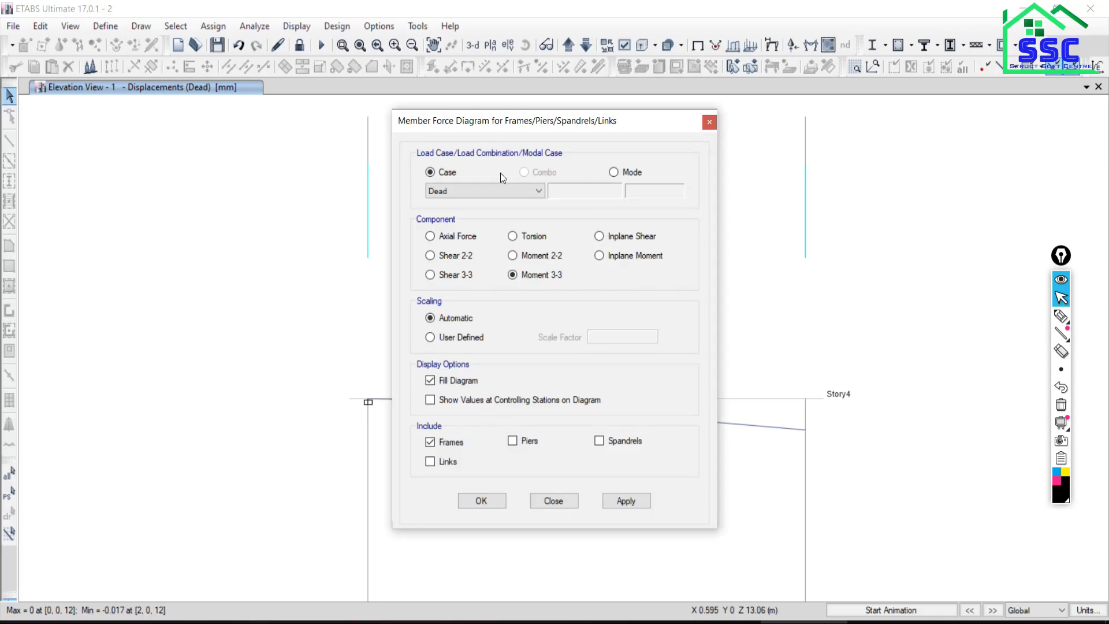
left_click(448, 192)
left_click(437, 215)
left_click(619, 501)
left_click(553, 503)
left_click(414, 399)
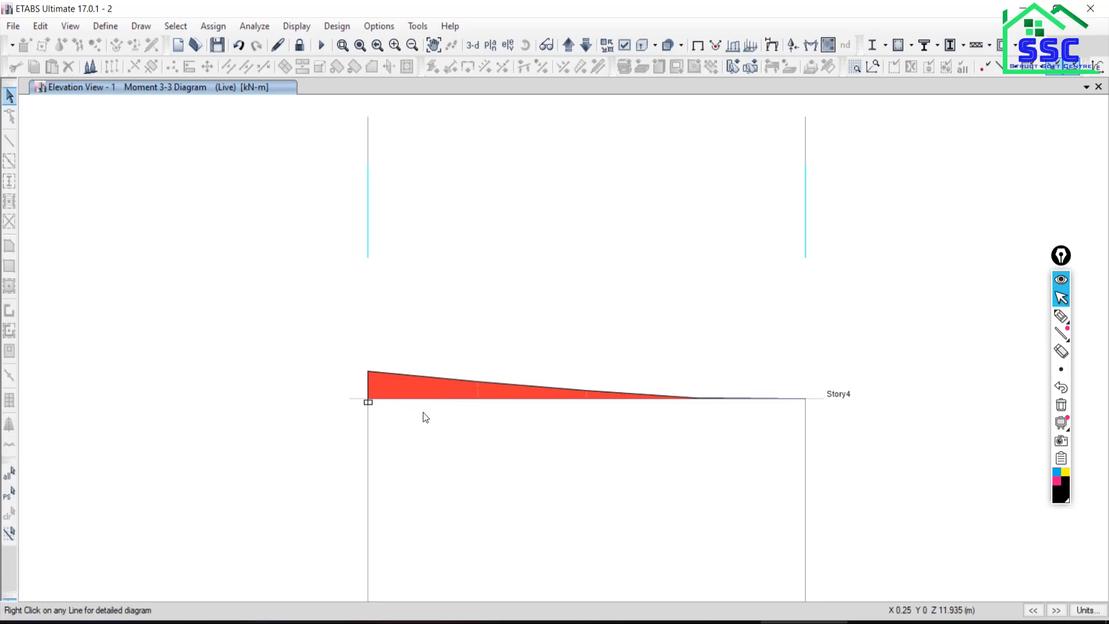
- Sketch in ink a beam with a wall support and a moment curve crossing its baseline, and erase the sketch
left_click(1061, 317)
mouse_move(418, 178)
left_mouse_down()
mouse_move(420, 248)
mouse_move(408, 209)
mouse_move(804, 209)
mouse_move(771, 234)
mouse_move(574, 247)
mouse_move(471, 196)
mouse_move(420, 137)
mouse_move(419, 209)
left_mouse_up()
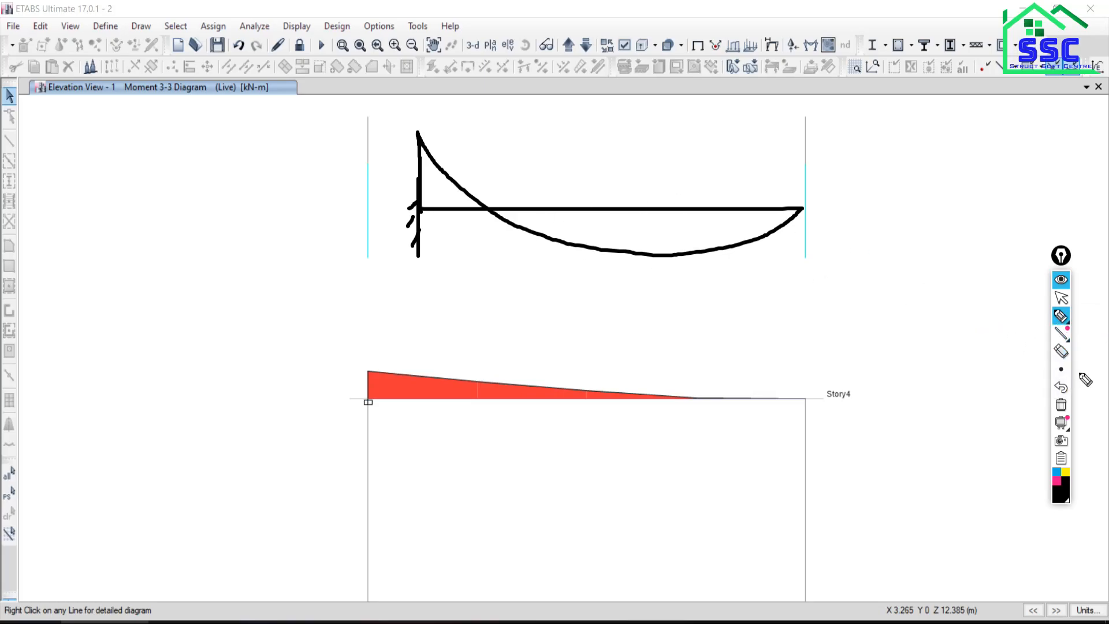
left_click(1061, 404)
- Sketch in ink a wall-supported cantilever with its moment curve below the baseline, erase it, and return to normal pointer mode
left_click_drag(479, 143, 478, 235)
mouse_move(482, 190)
left_mouse_down()
mouse_move(884, 200)
mouse_move(619, 250)
mouse_move(477, 334)
left_mouse_up()
mouse_move(478, 181)
left_mouse_down()
mouse_move(478, 366)
mouse_move(468, 341)
left_mouse_up()
left_click_drag(477, 292, 472, 297)
left_click_drag(477, 261, 468, 268)
left_click_drag(470, 225, 469, 227)
left_click_drag(477, 197, 456, 194)
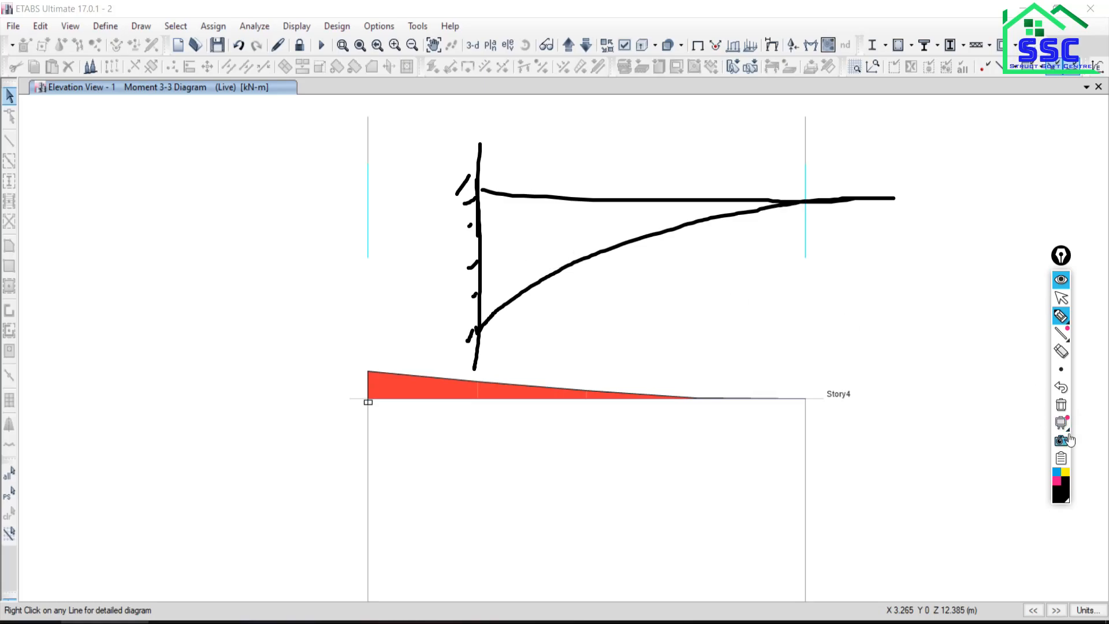
left_click(1060, 404)
left_click(1061, 299)
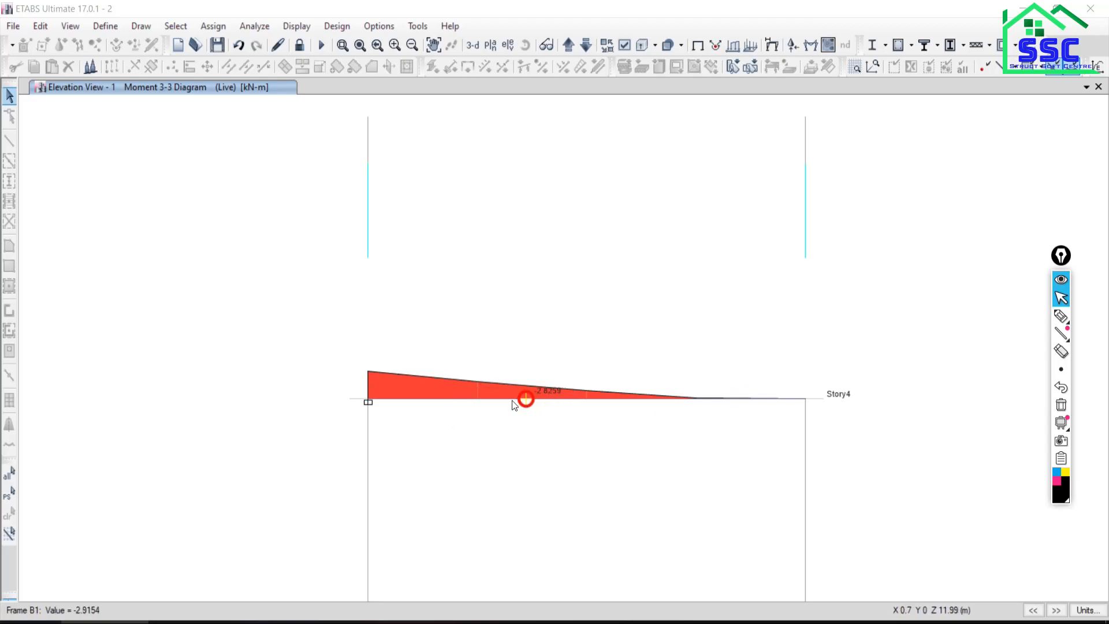
- Open the beam's detailed Live-case diagrams, compare them with the textbook shear and moment diagrams in Nitro Pro, and return to ETABS
mouse_move(480, 398)
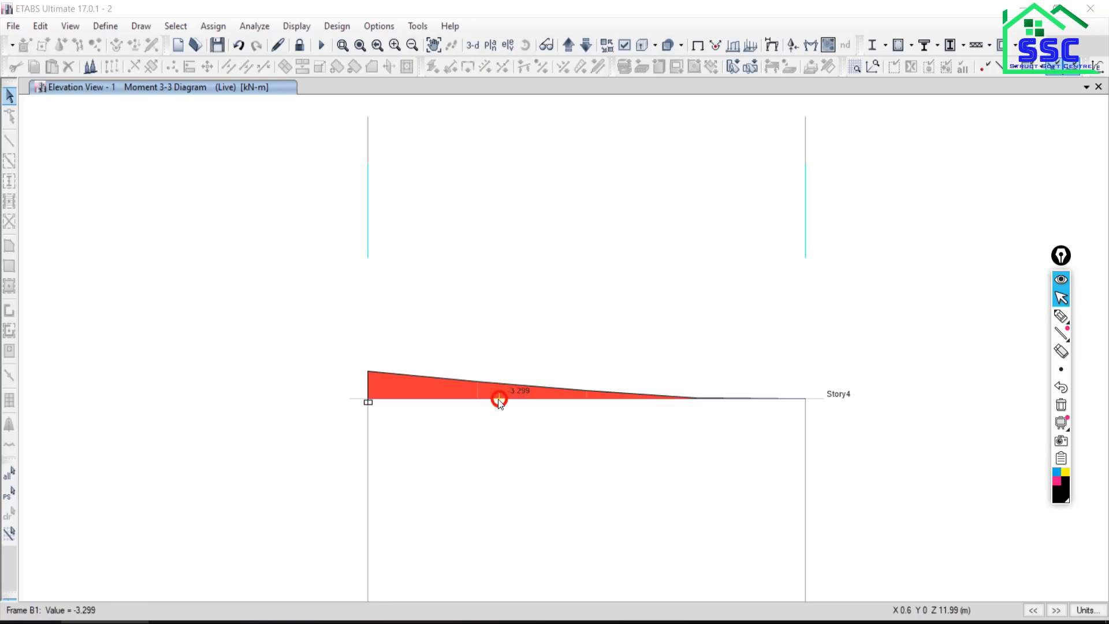
right_click(498, 400)
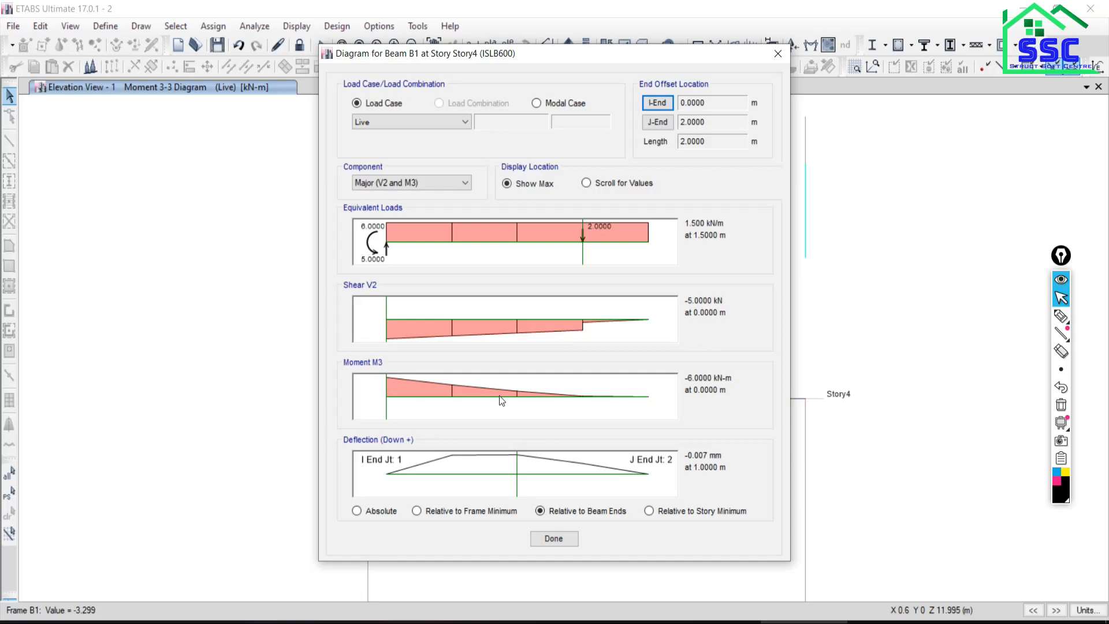
left_click(629, 622)
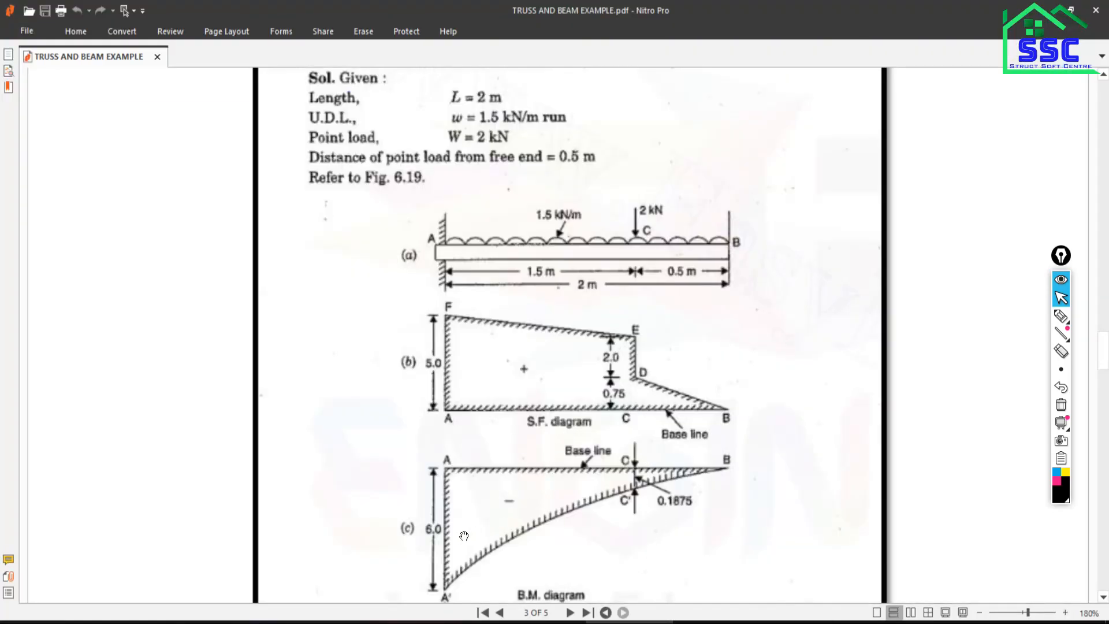
scroll(445, 520, "down", 1)
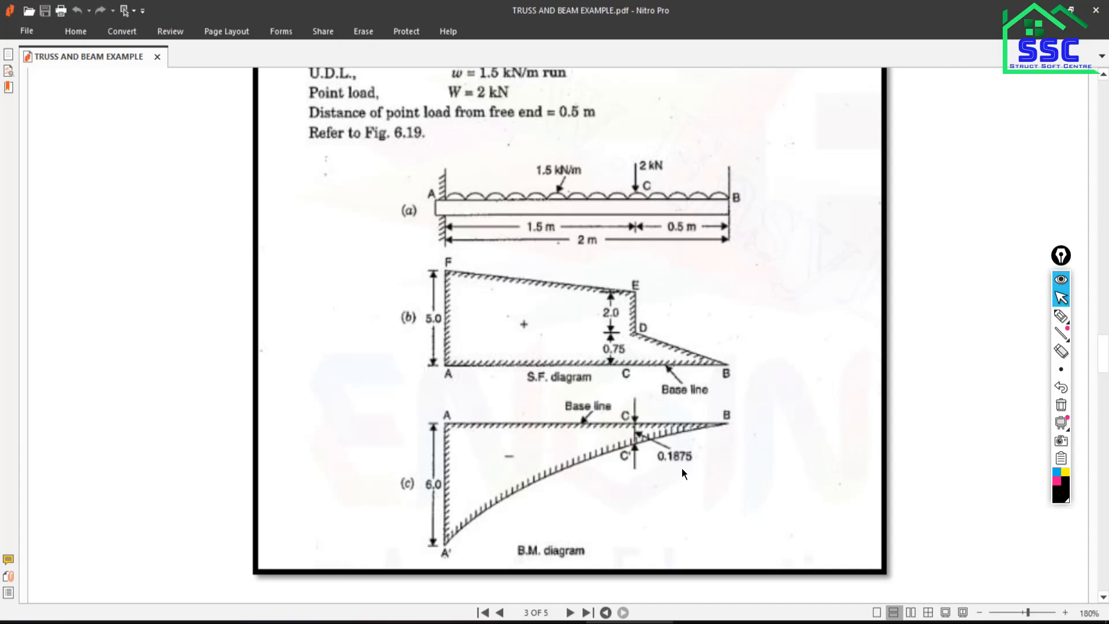
mouse_move(802, 622)
left_click(838, 578)
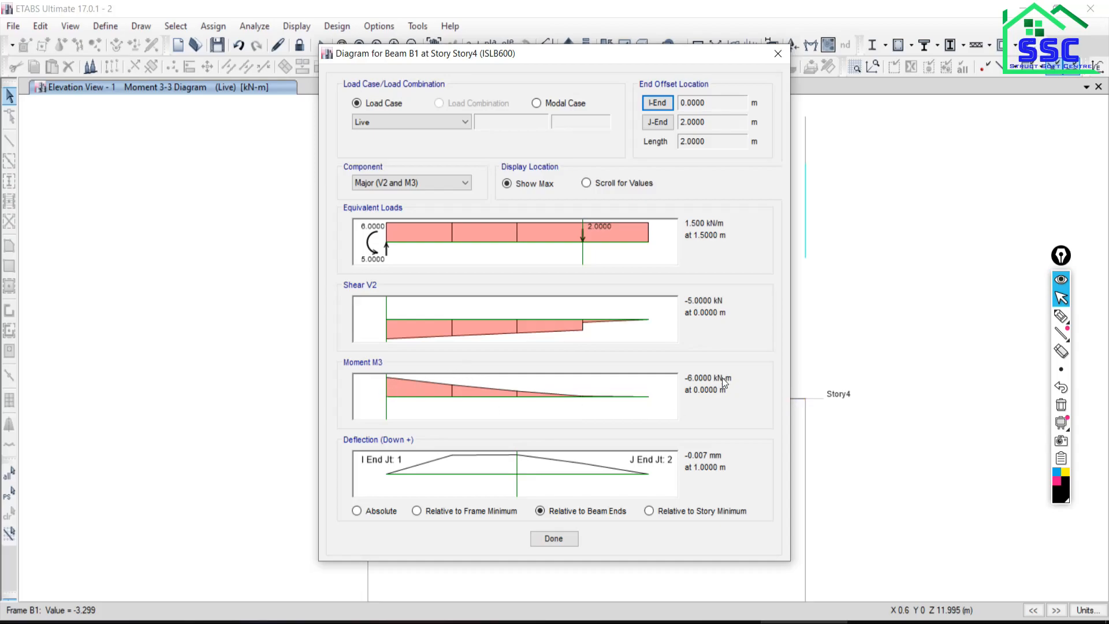
- Underline the maximum Moment M3 value in ink in the beam's detailed diagrams
left_click(1061, 316)
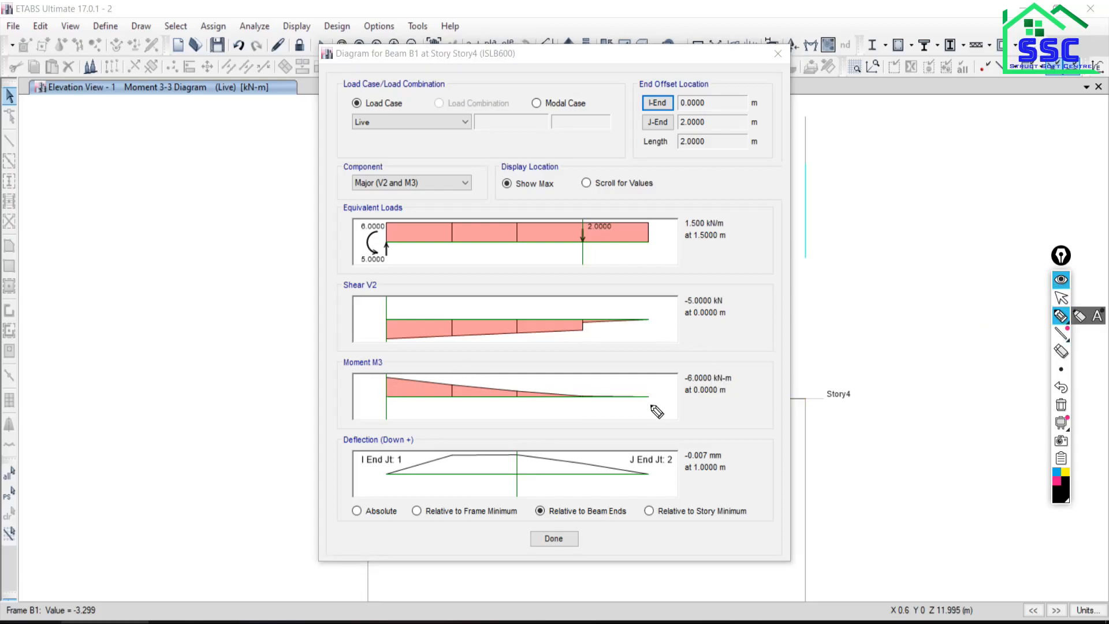
left_click_drag(677, 386, 738, 381)
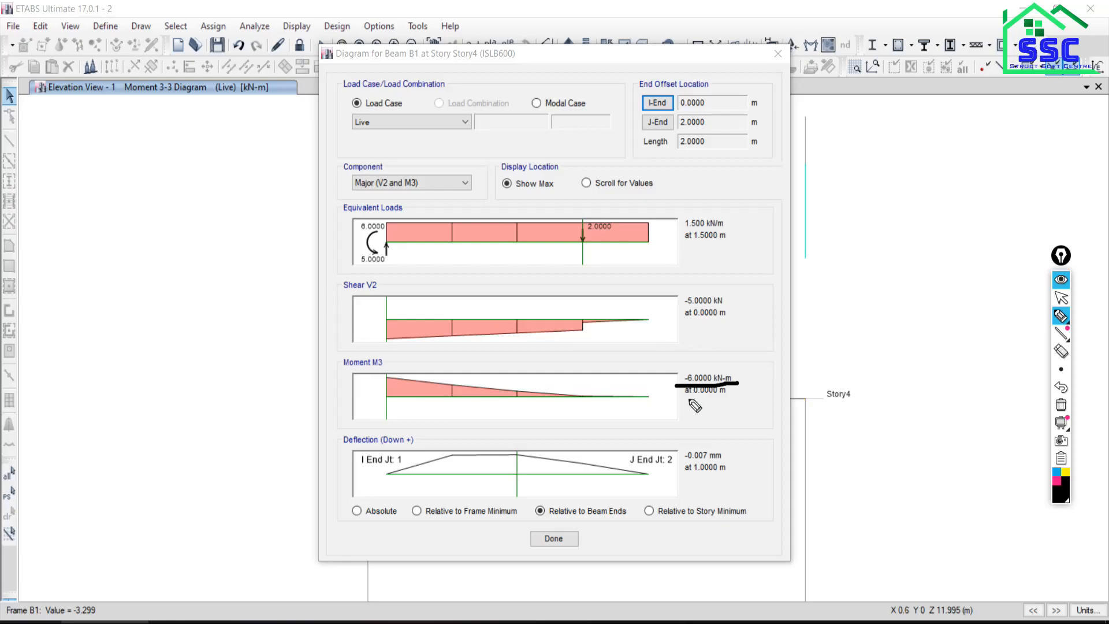
left_click(1061, 298)
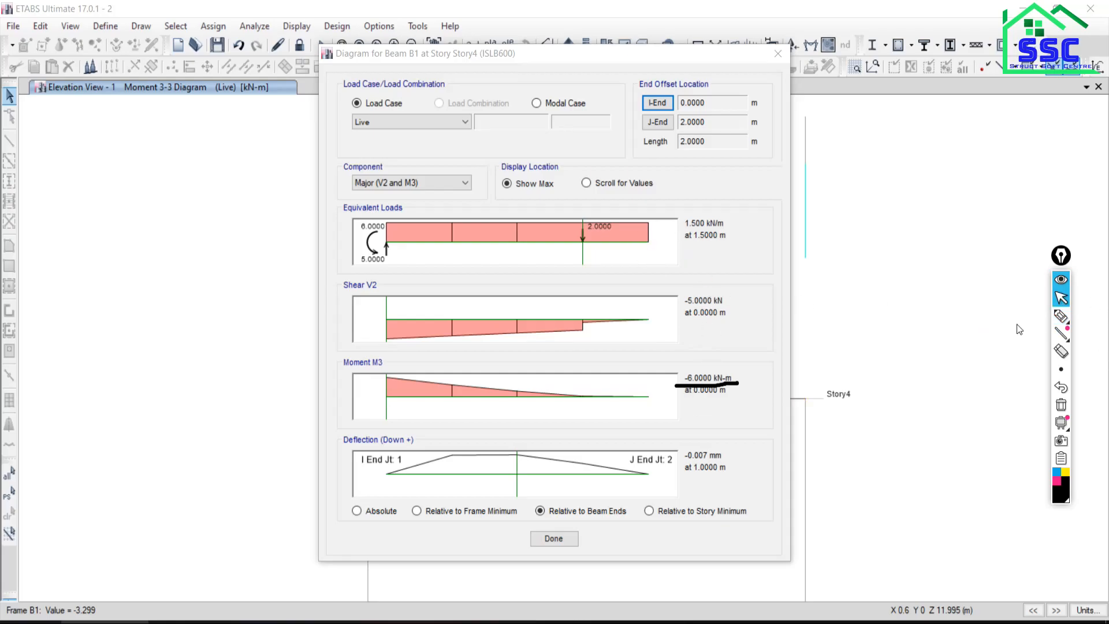
- Draw a dashed ink line from the point load down through the Moment M3 diagram, write 0.1875 beside it, and switch to Nitro Pro
left_click(1057, 316)
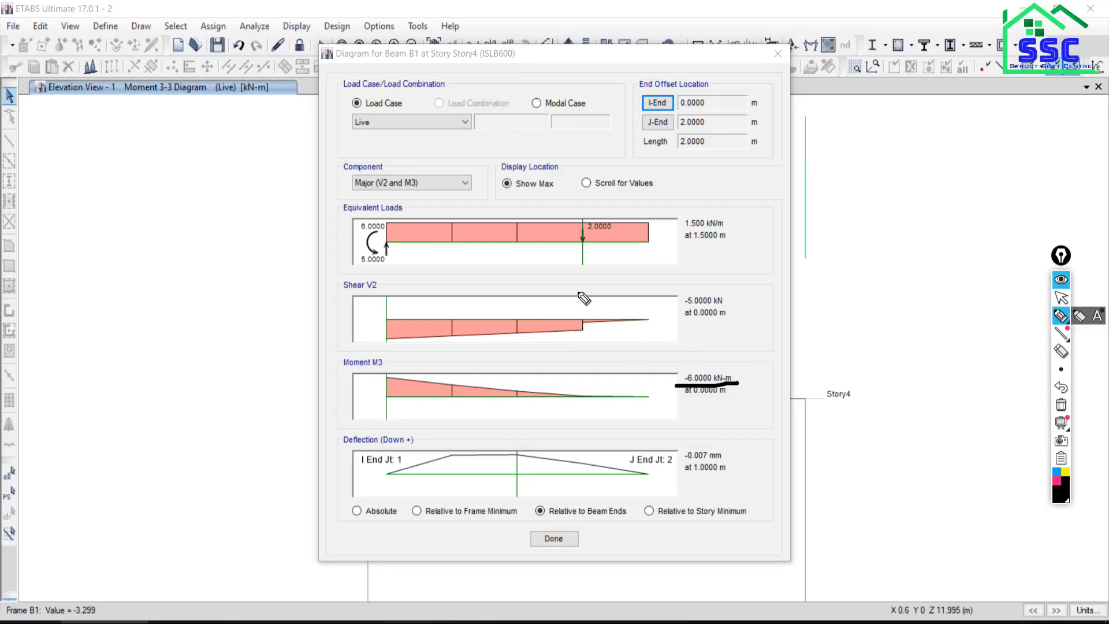
left_click(582, 246)
left_click(585, 256)
left_click_drag(583, 265, 579, 406)
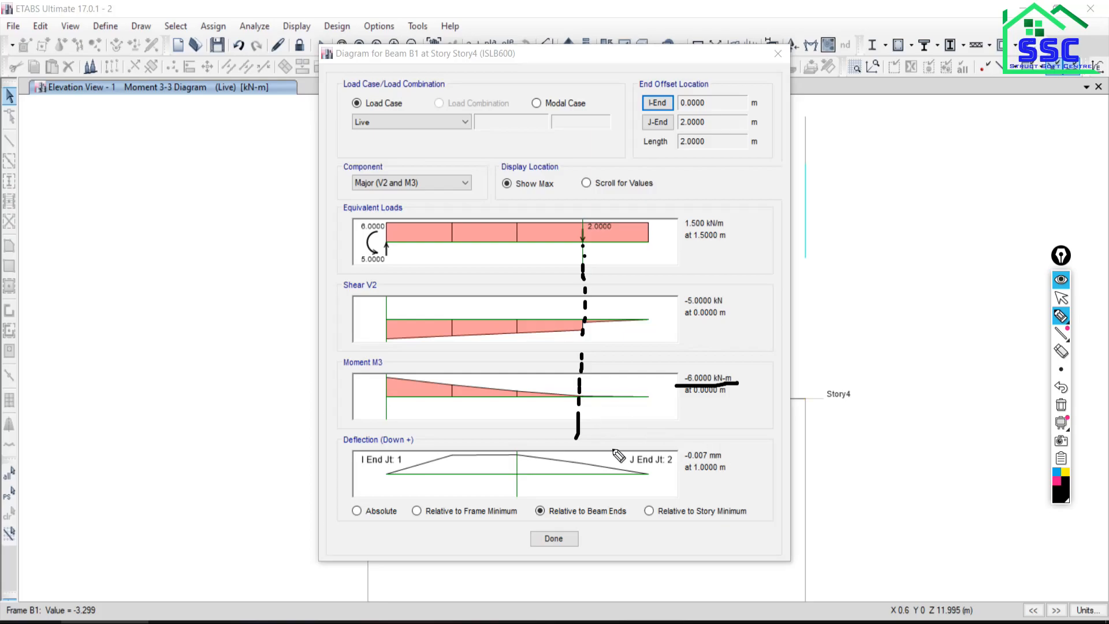
mouse_move(605, 423)
left_mouse_down()
mouse_move(595, 427)
mouse_move(629, 433)
mouse_move(655, 411)
mouse_move(671, 427)
mouse_move(699, 419)
mouse_move(685, 427)
mouse_move(700, 406)
left_mouse_up()
left_click(615, 430)
mouse_move(1061, 315)
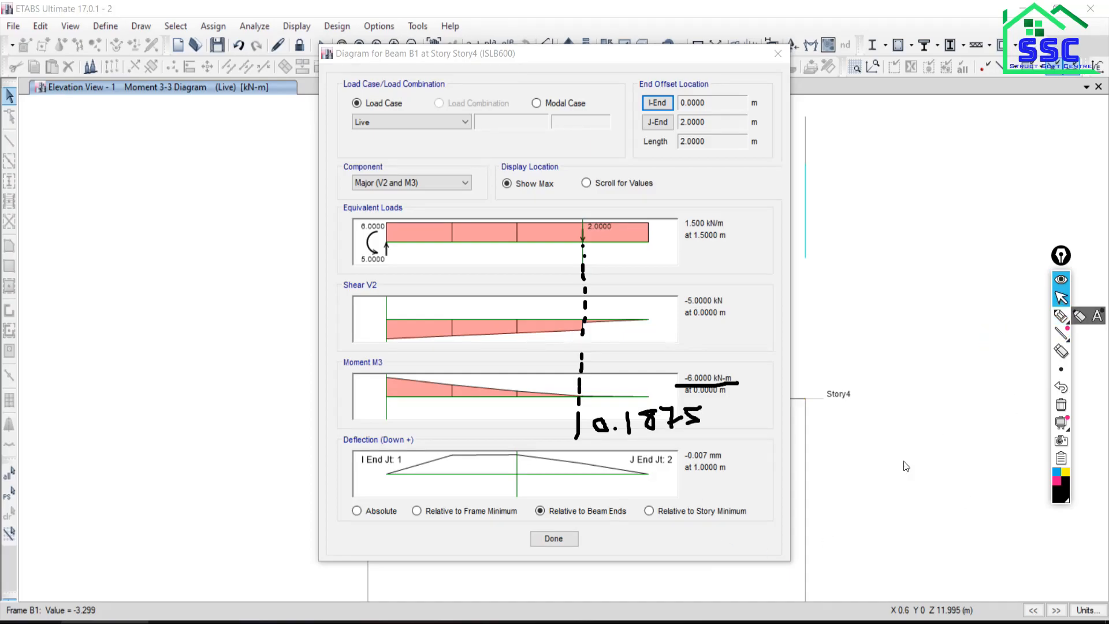
left_click(1061, 298)
key("alt+Tab")
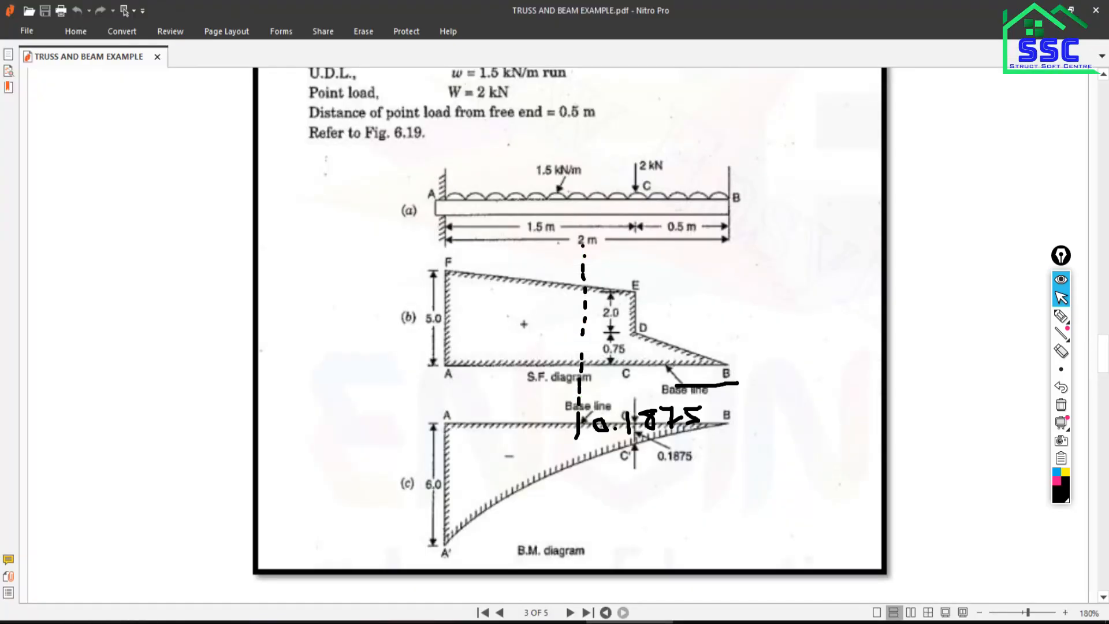
- Switch to ETABS and read the beam's shear and moment at 1.5 m along its length in the detailed diagrams
key("alt+Tab")
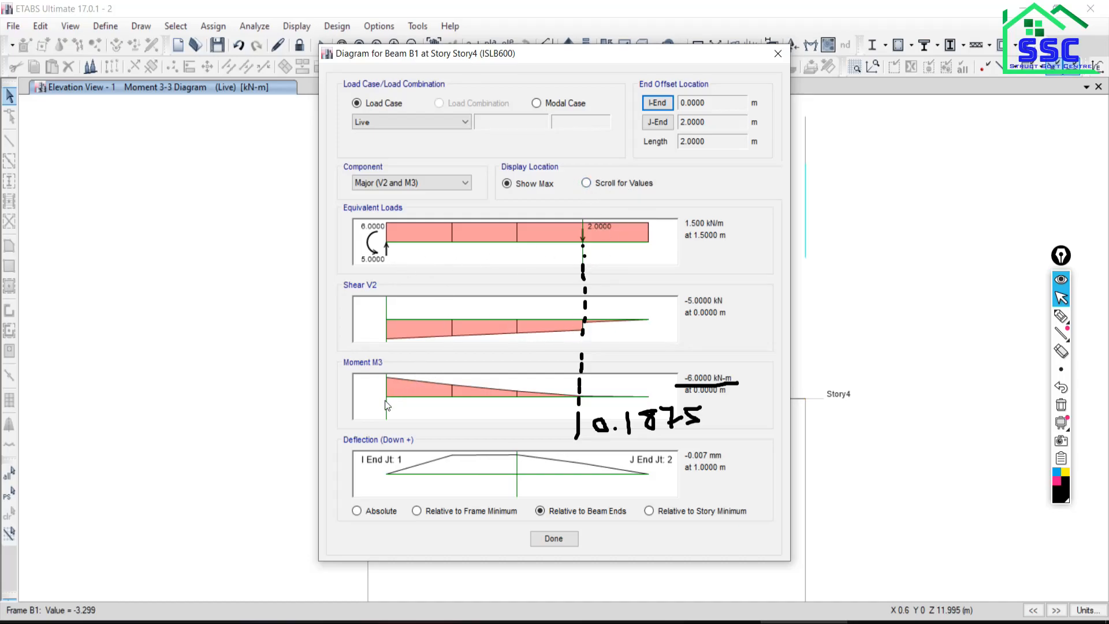
left_click_drag(386, 387, 582, 403)
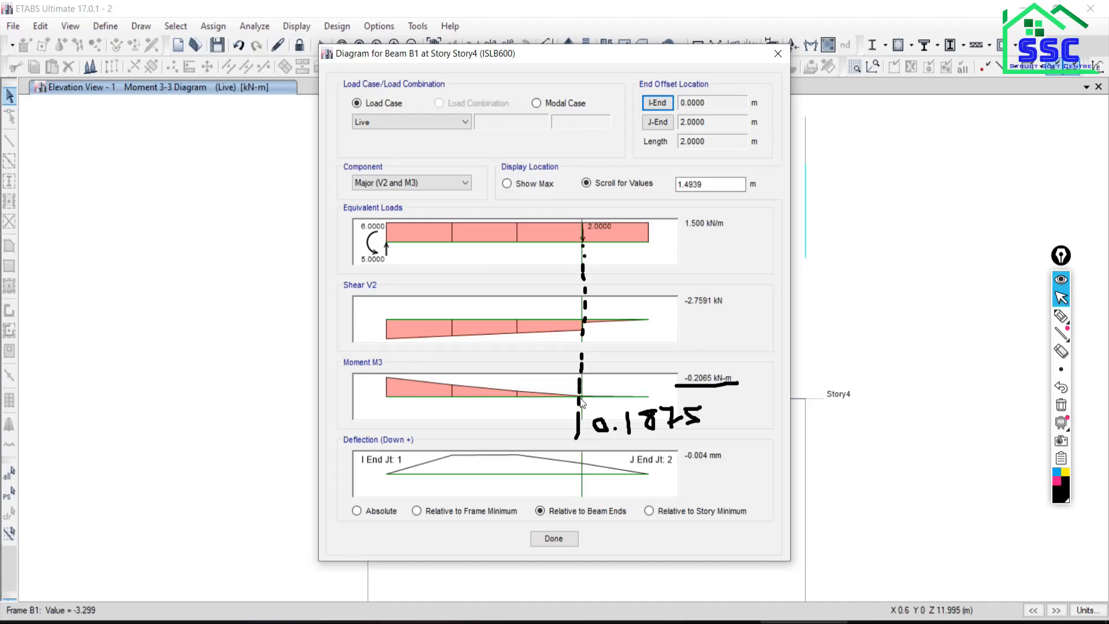
left_click_drag(548, 402, 511, 401)
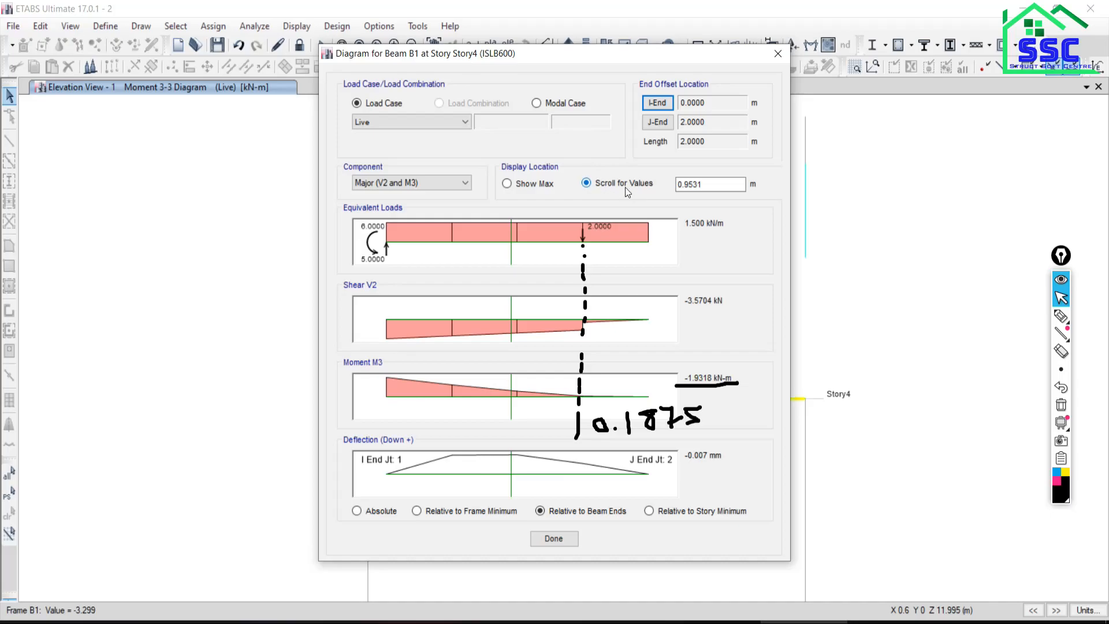
left_click_drag(703, 184, 647, 188)
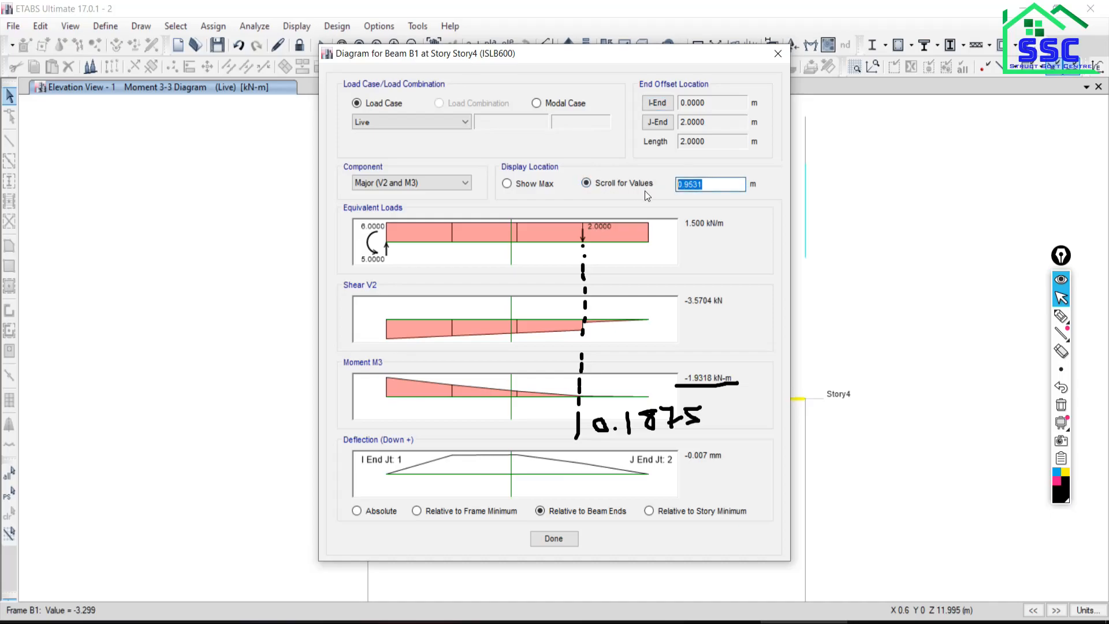
type("1.5")
key("Return")
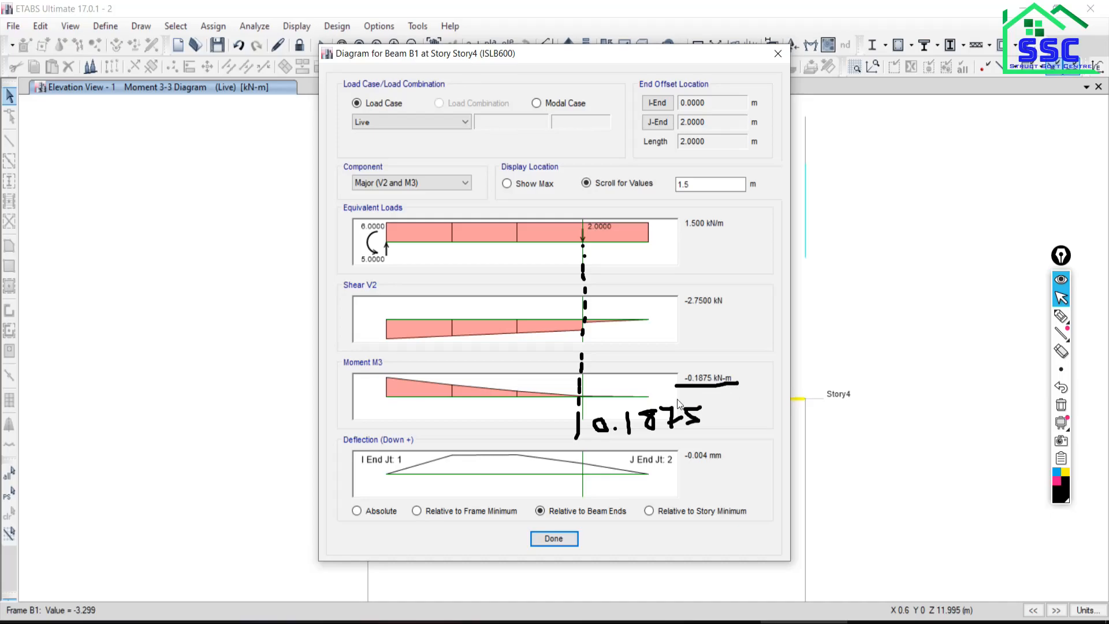
- Clear all ink annotations from the beam's detailed diagrams and leave normal pointer mode active
left_click(1063, 318)
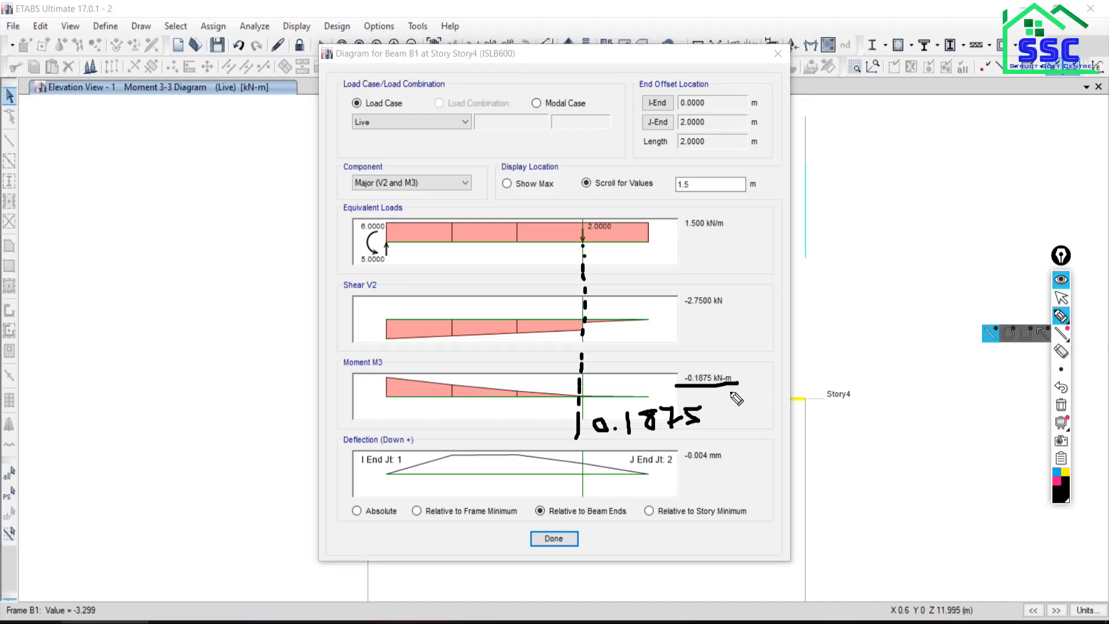
left_click(1061, 298)
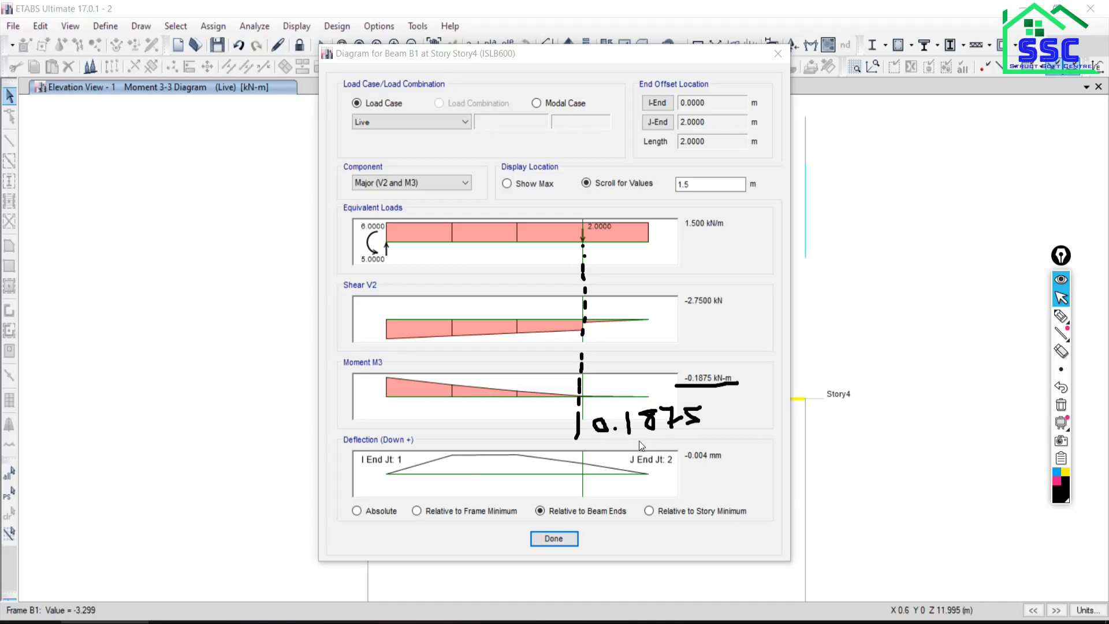
left_click(1061, 405)
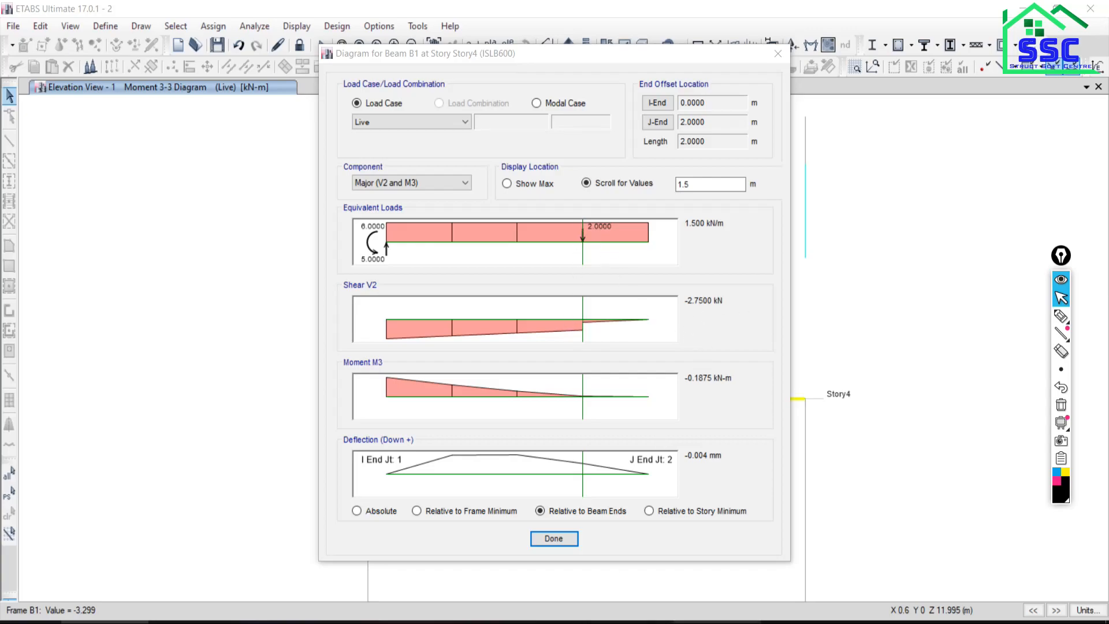
- Switch to Nitro Pro and mark the 2.0, 0.75 and 5.0 ordinates of the S.F. diagram in ink
left_click(630, 621)
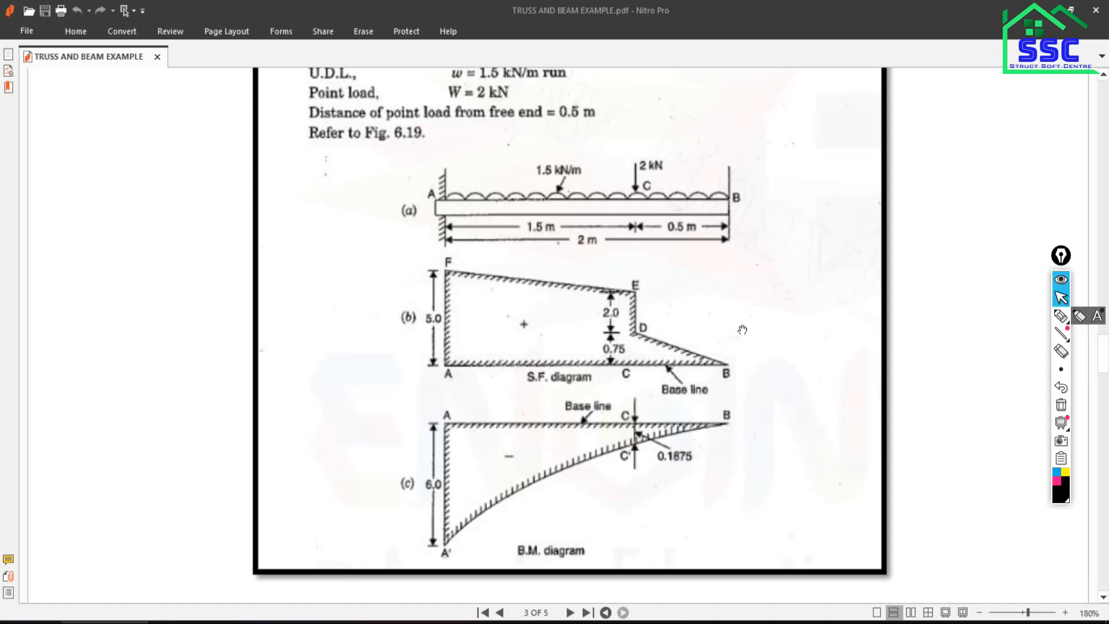
left_click(1060, 316)
left_click_drag(588, 312, 641, 288)
left_click_drag(595, 344, 644, 331)
mouse_move(616, 293)
left_mouse_down()
mouse_move(590, 371)
mouse_move(617, 298)
left_mouse_up()
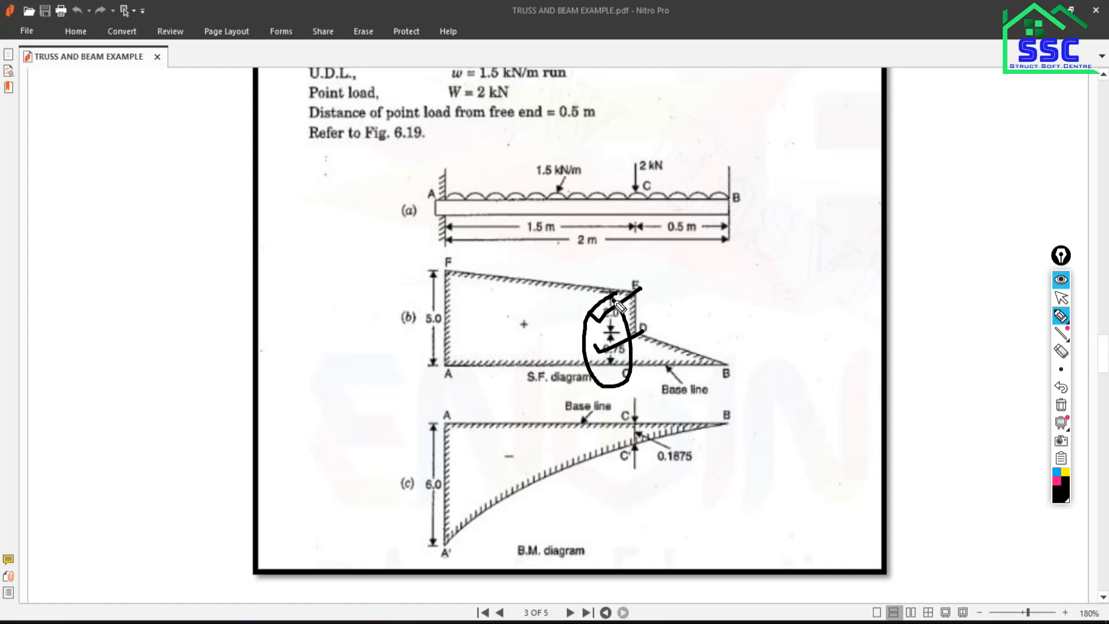
left_click(1061, 405)
mouse_move(423, 304)
left_mouse_down()
mouse_move(428, 345)
mouse_move(446, 326)
left_mouse_up()
left_click(1061, 297)
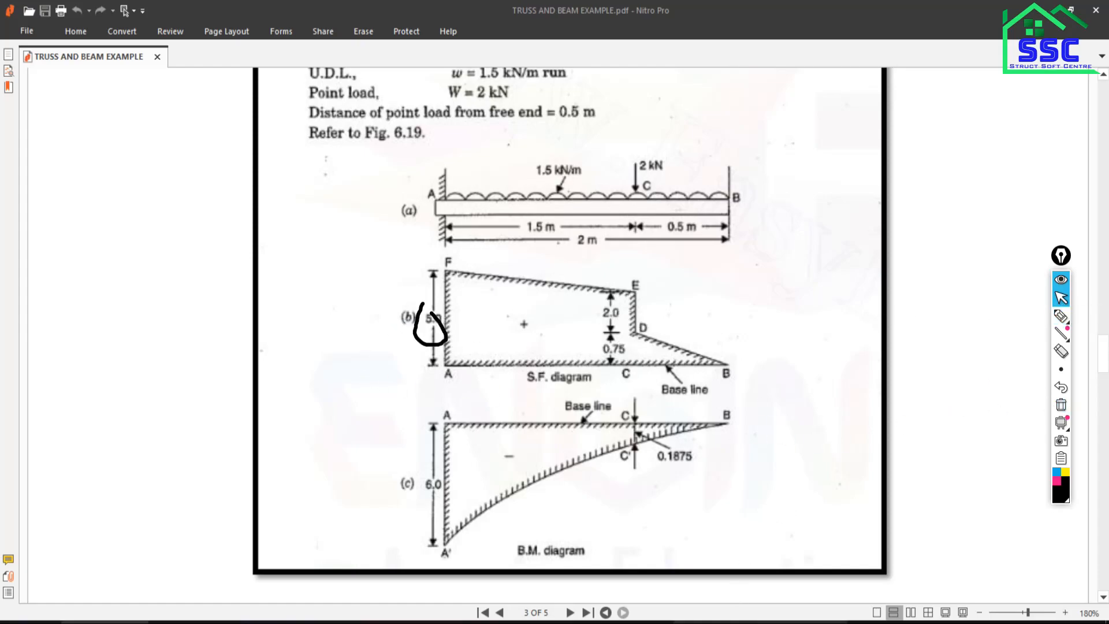
- Return to ETABS, close the beam's detailed diagrams, and look in briefly on the Google Meet session
left_click(803, 621)
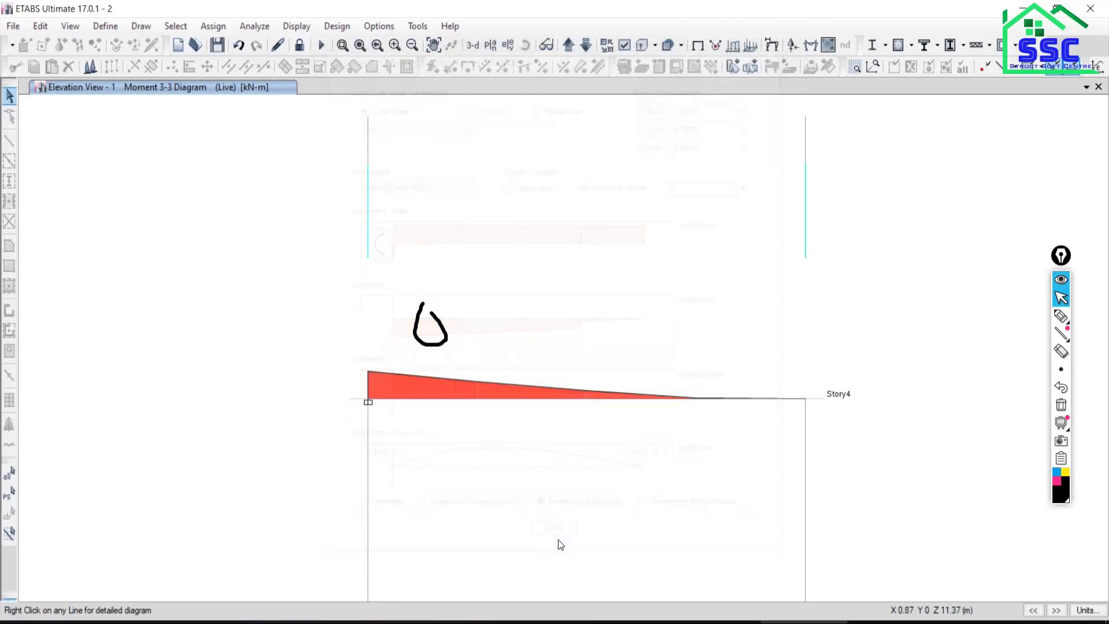
left_click(558, 539)
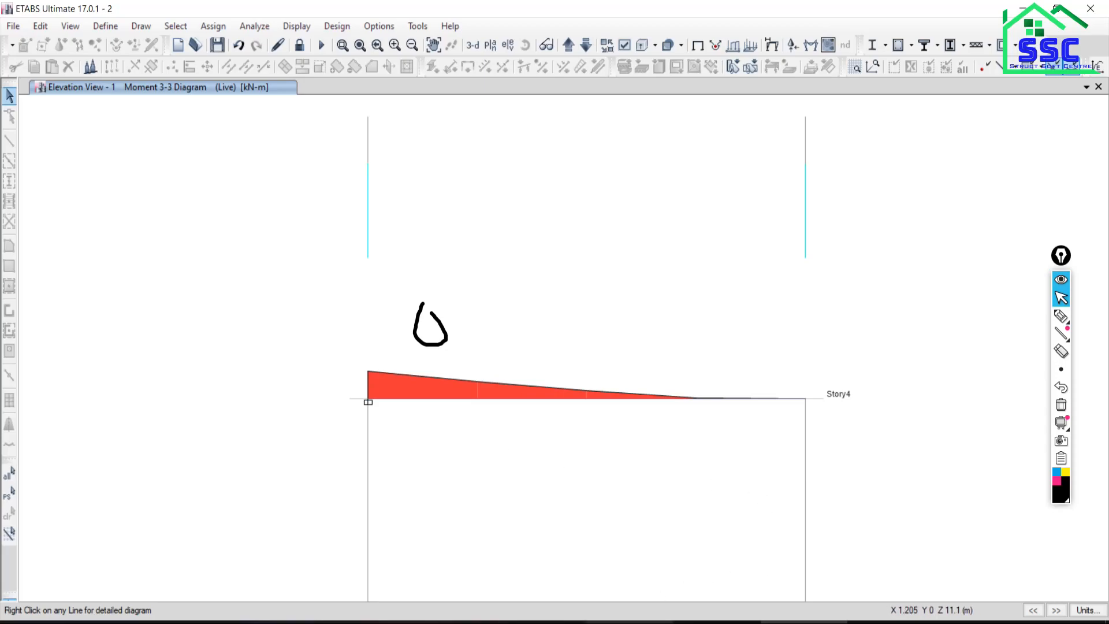
mouse_move(629, 622)
mouse_move(368, 622)
left_click(341, 575)
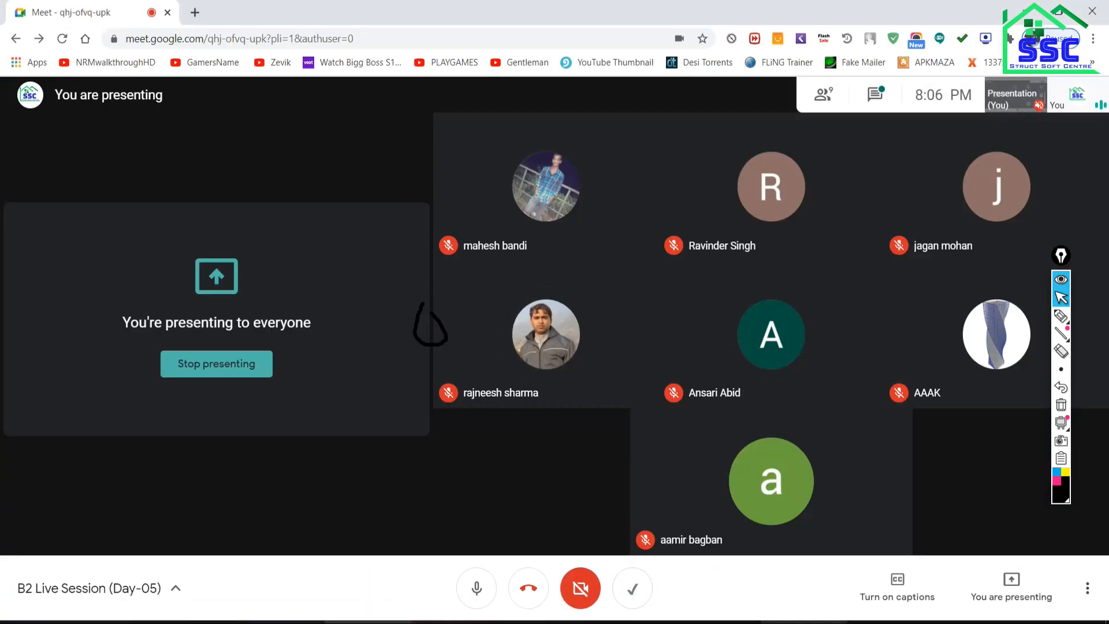
key("alt+Tab")
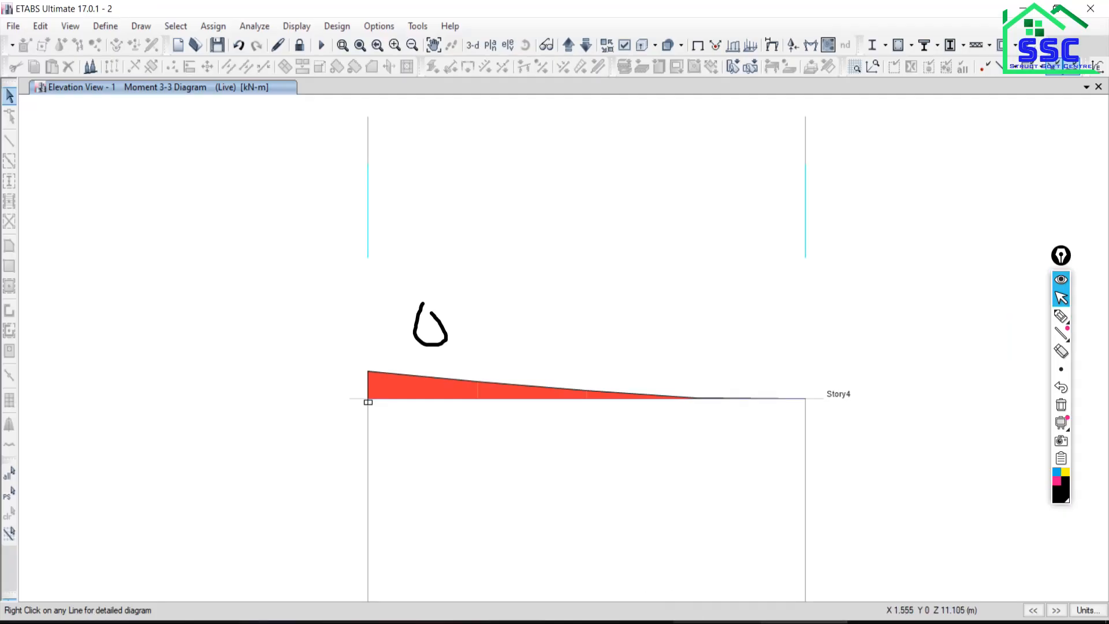
- Switch to Nitro Pro, go to the Fig. Q. 7 beam on page 4, and clear the ink over it
left_click(621, 569)
scroll(611, 471, "down", 15)
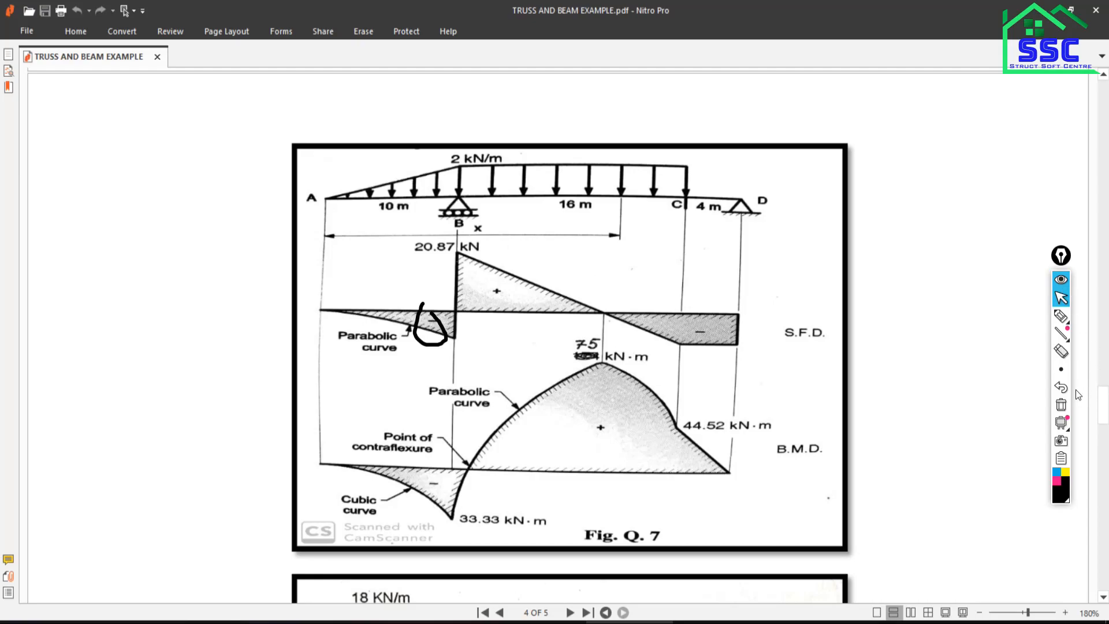
left_click(1061, 404)
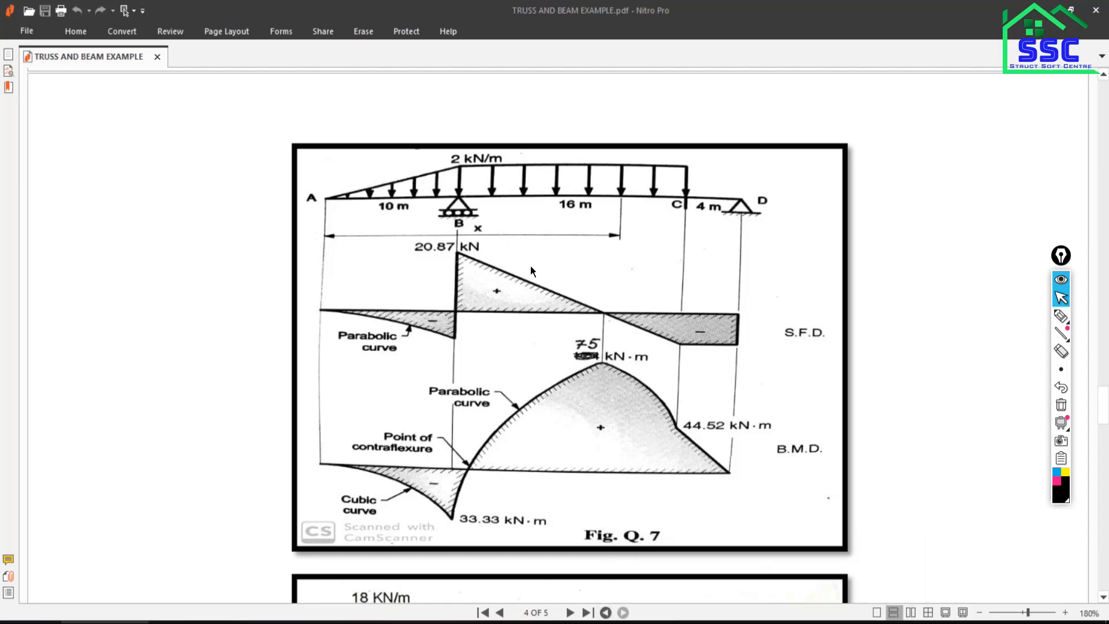
- Draw an ink line below the Fig. Q. 7 beam with grid ticks numbered 1, 2 and 3 at A, B and D, and erase it
left_click(1060, 317)
mouse_move(740, 233)
left_mouse_down()
mouse_move(322, 236)
mouse_move(477, 237)
left_mouse_up()
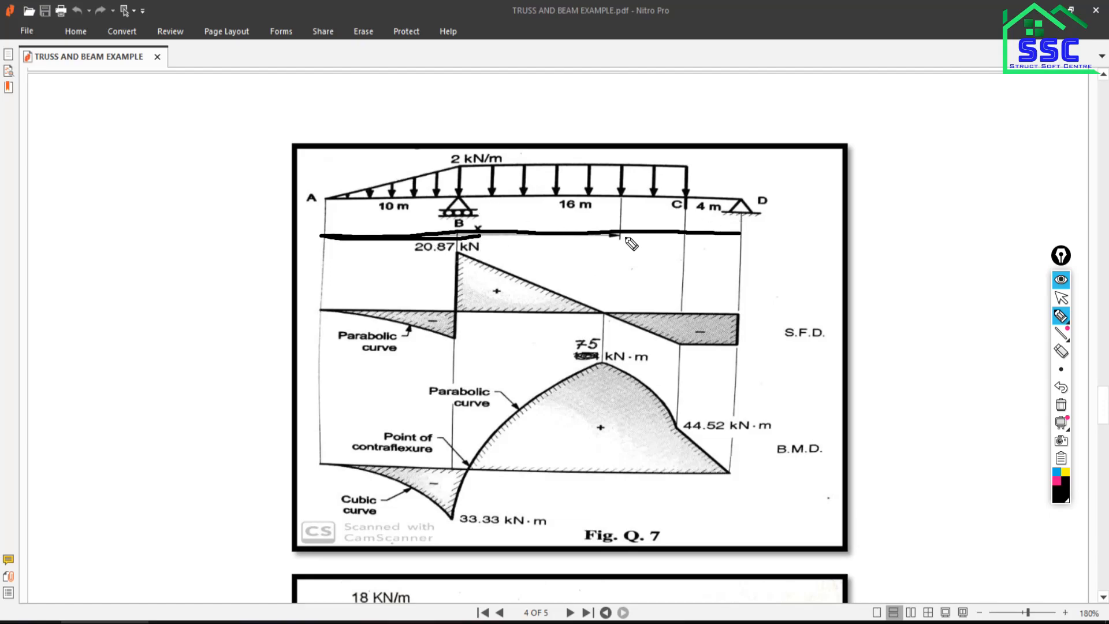
left_click_drag(456, 230, 456, 252)
mouse_move(739, 220)
left_mouse_down()
mouse_move(740, 256)
mouse_move(664, 232)
mouse_move(463, 234)
left_mouse_up()
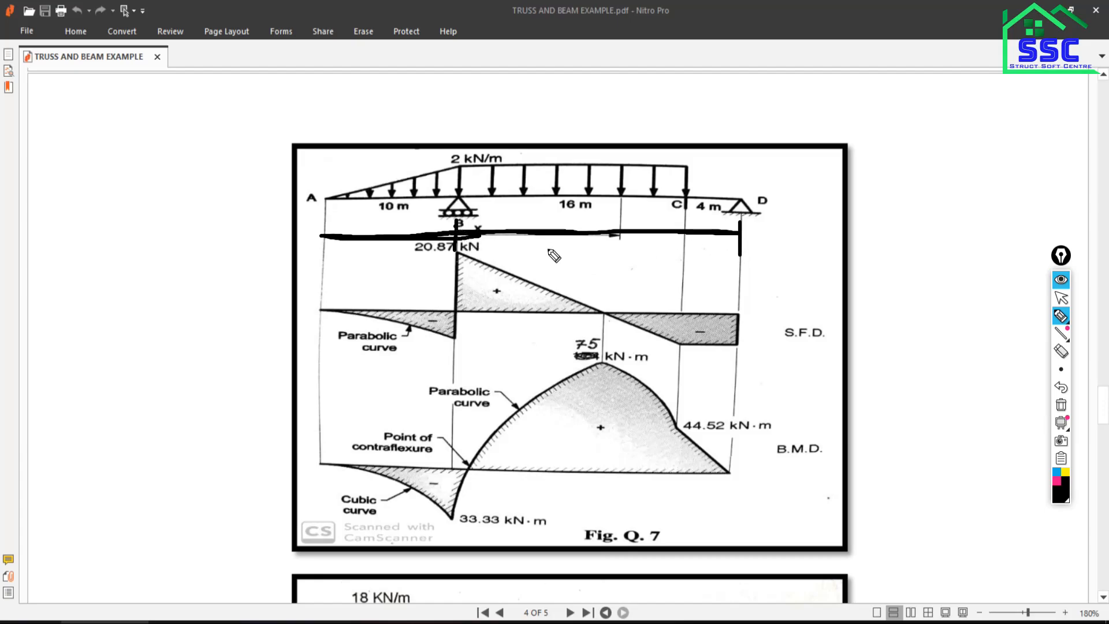
left_click_drag(509, 235, 743, 220)
mouse_move(455, 237)
left_mouse_down()
mouse_move(327, 242)
mouse_move(315, 293)
left_mouse_up()
left_click_drag(443, 271, 464, 298)
mouse_move(723, 270)
left_mouse_down()
mouse_move(745, 286)
mouse_move(718, 295)
left_mouse_up()
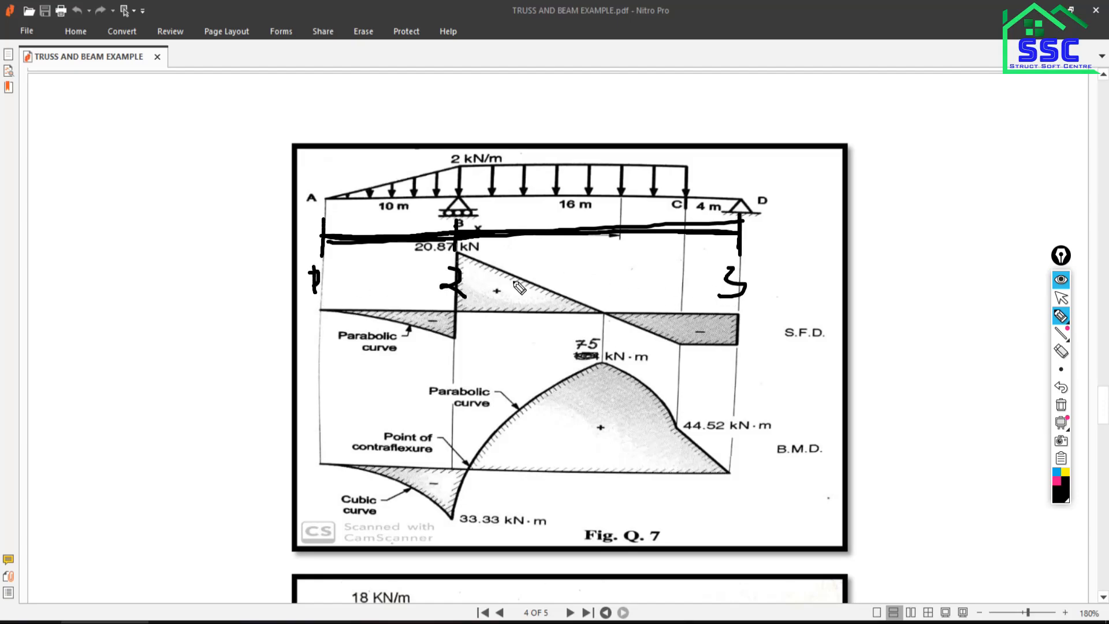
left_click(1061, 298)
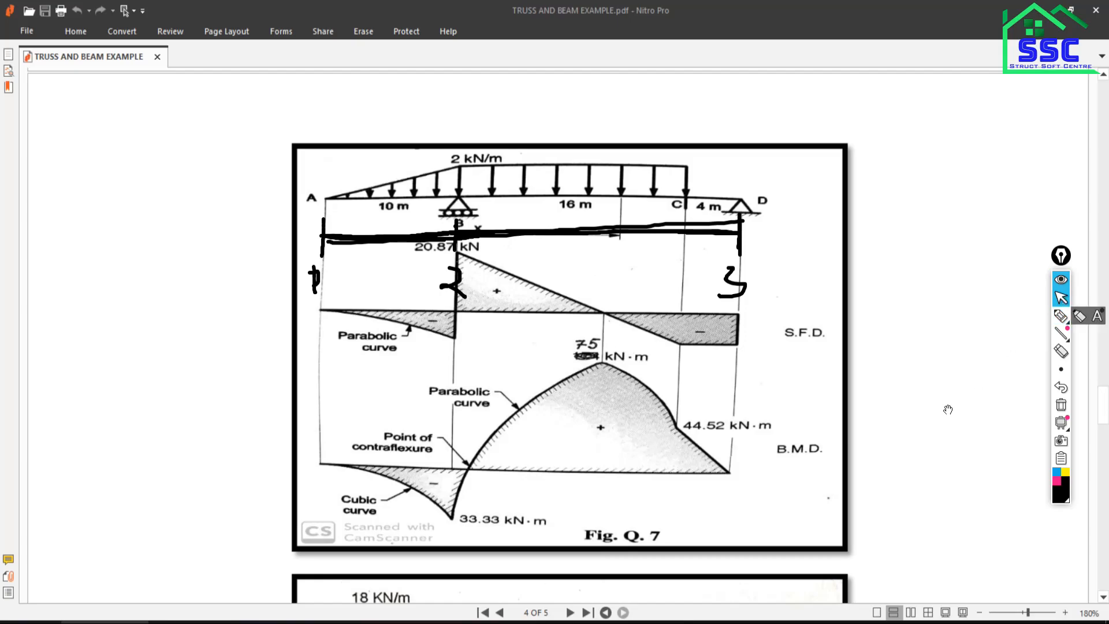
left_click(1060, 405)
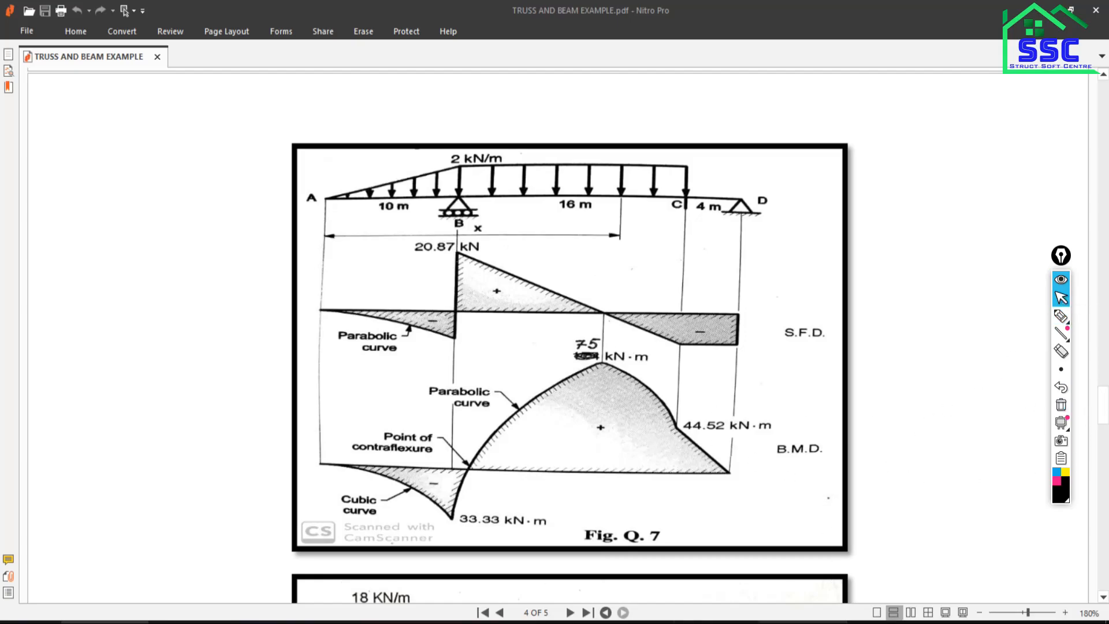
- Switch to ETABS and start a new model, proceeding as far as the quick templates
left_click(803, 621)
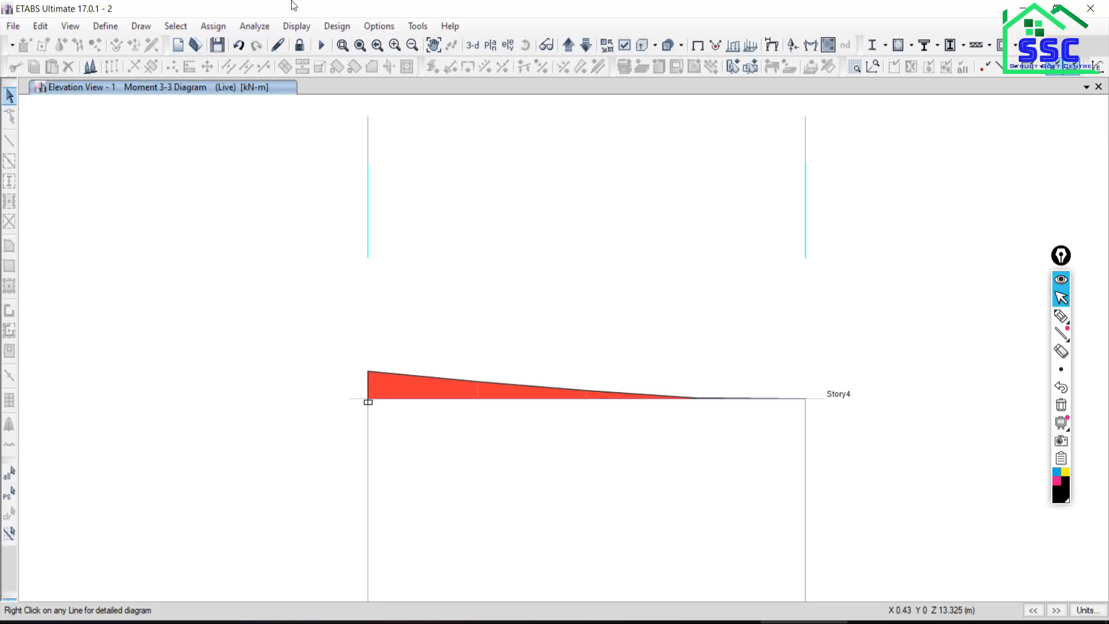
left_click(16, 28)
left_click(51, 50)
left_click(16, 27)
left_click(33, 41)
left_click(13, 26)
left_click(46, 40)
left_click(557, 375)
left_click(427, 279)
left_click(510, 410)
- Define 3 grid lines in X and 1 in Y, with spacings of 10 m in X and 1 m in Y
double_click(491, 189)
type("3")
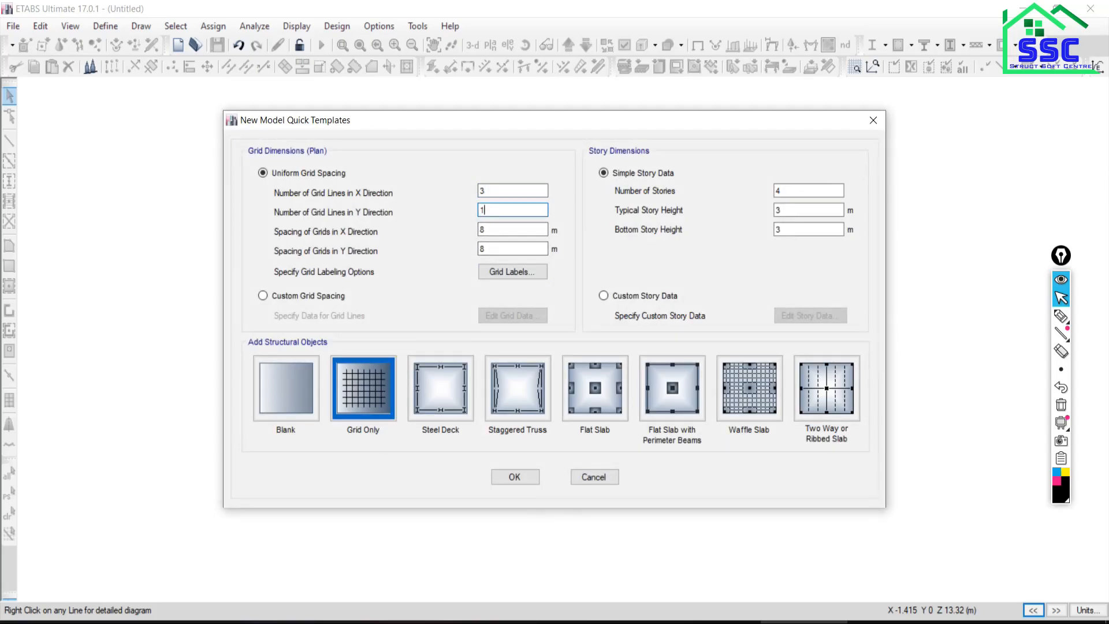
left_click_drag(494, 227, 471, 226)
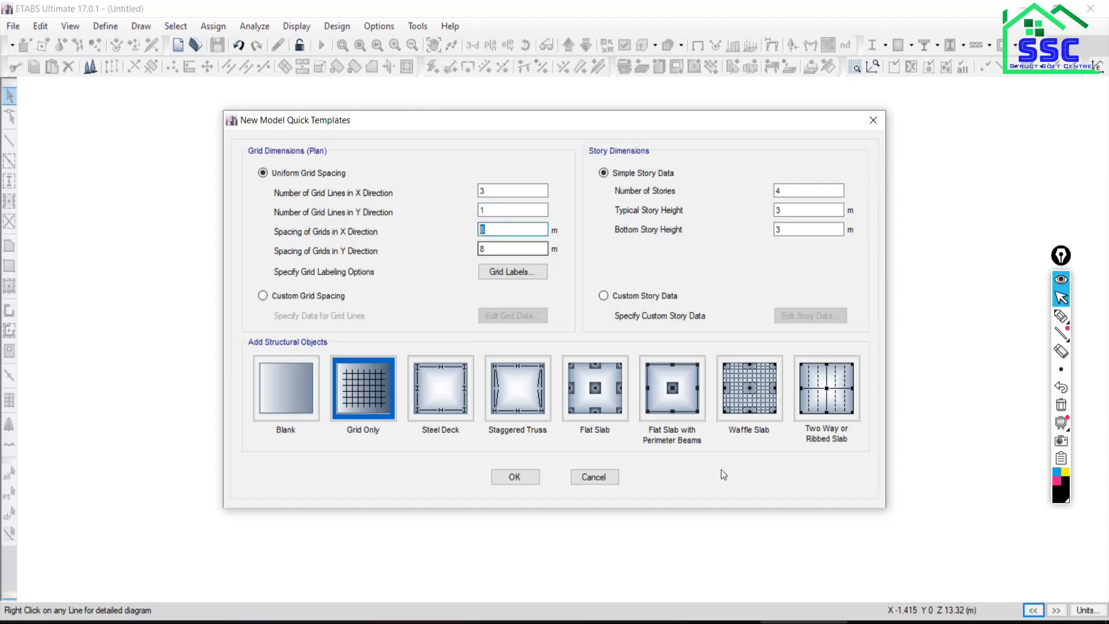
left_click(804, 621)
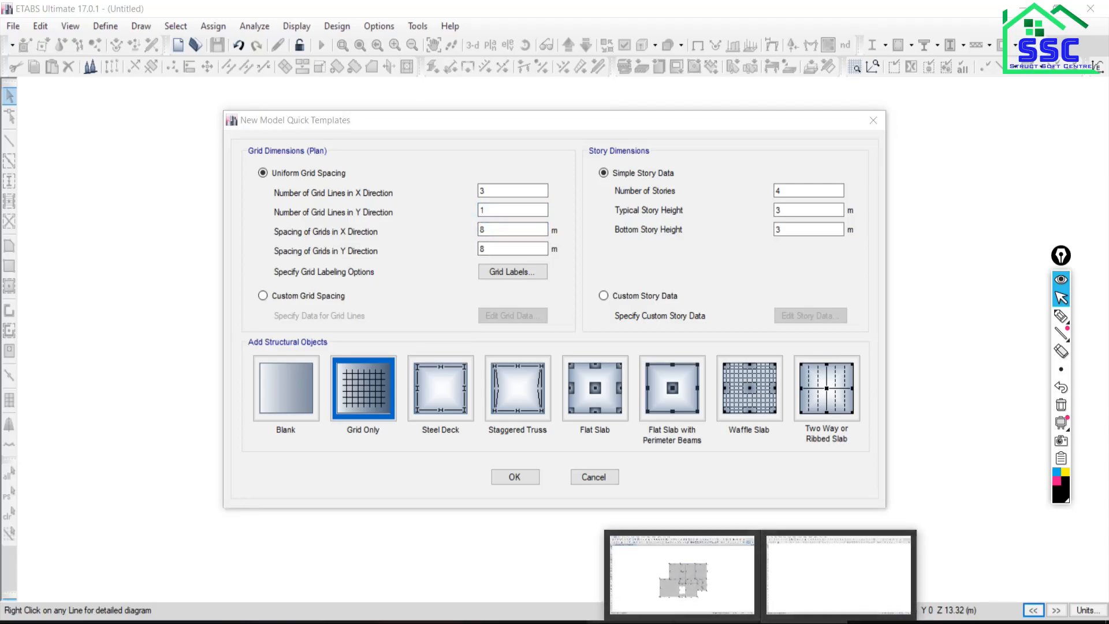
left_click(629, 622)
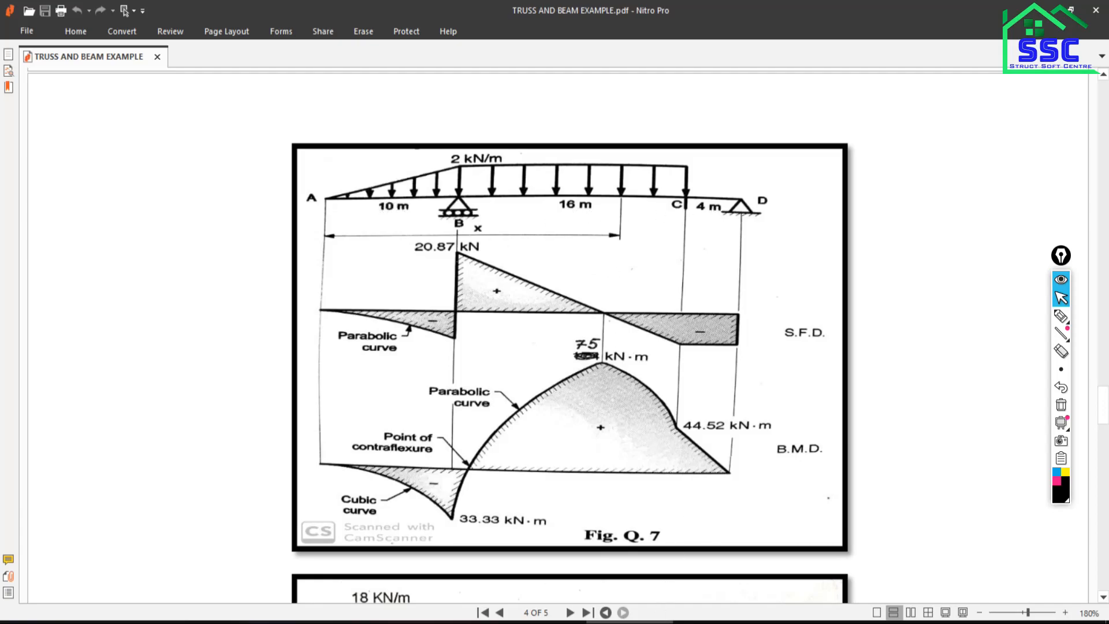
left_click(630, 621)
type("10")
left_click_drag(494, 249, 451, 249)
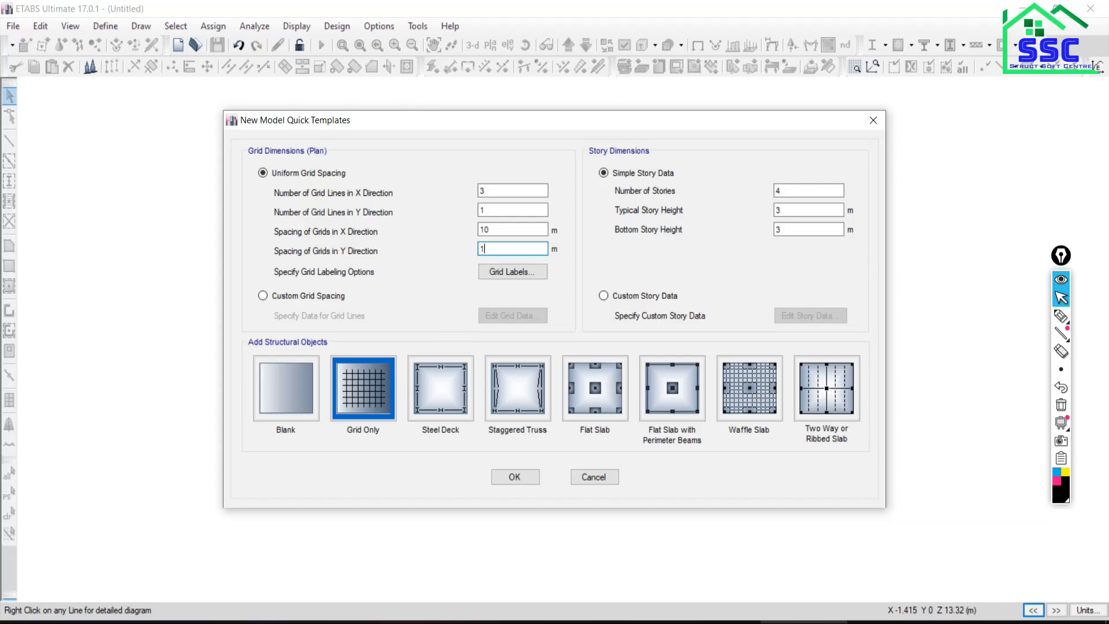
- Choose custom grid spacing, display the grid data as spacing, and set grid B's X spacing to 20 m
left_click(272, 296)
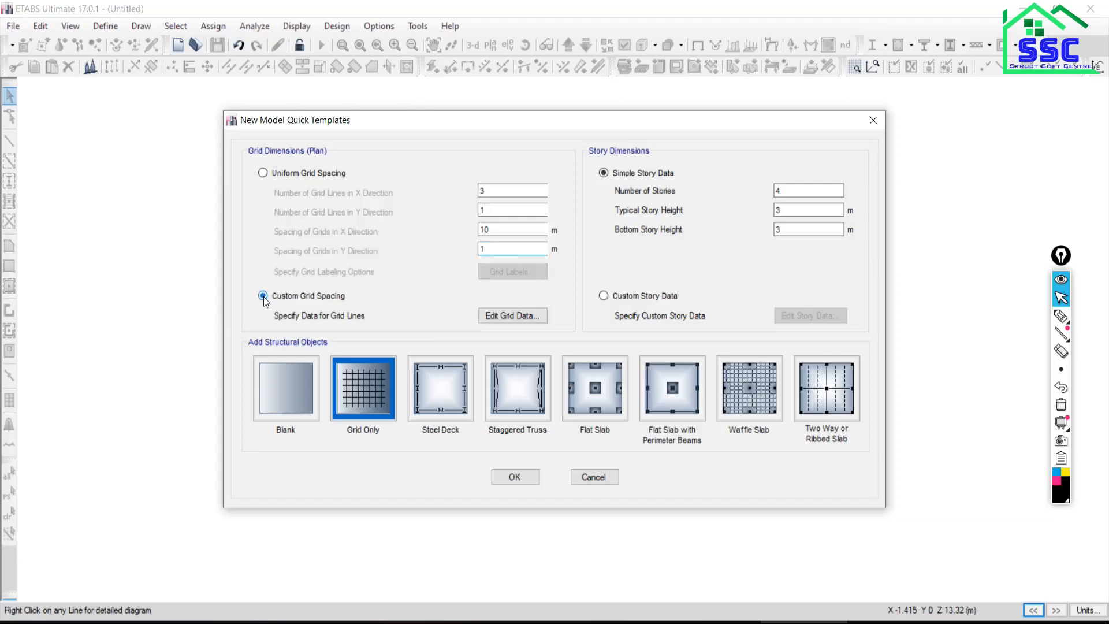
left_click(513, 316)
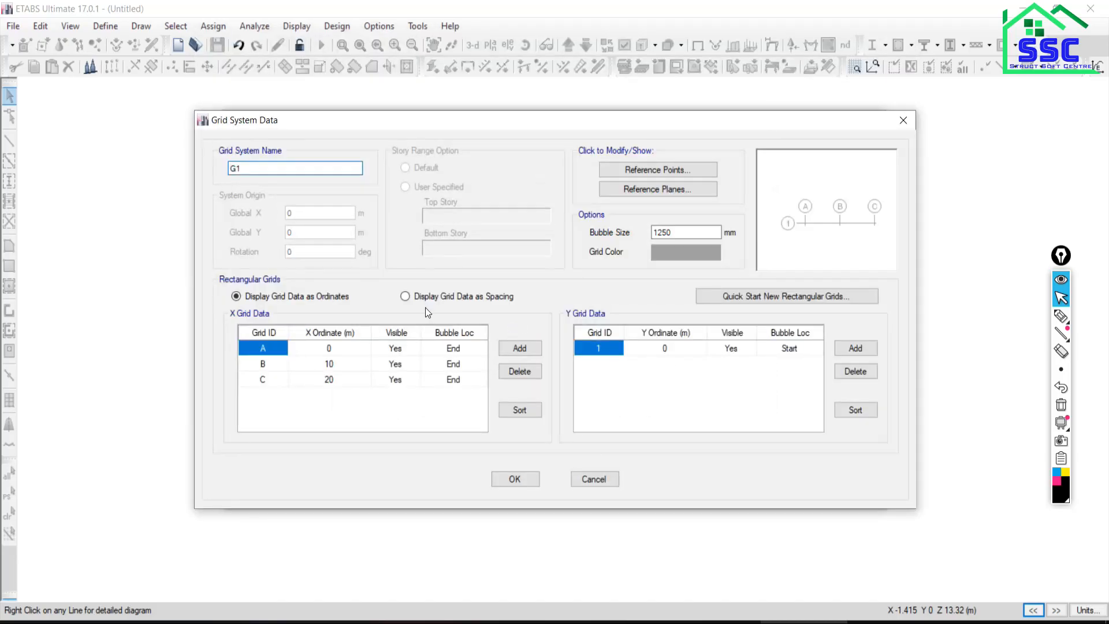
left_click(405, 295)
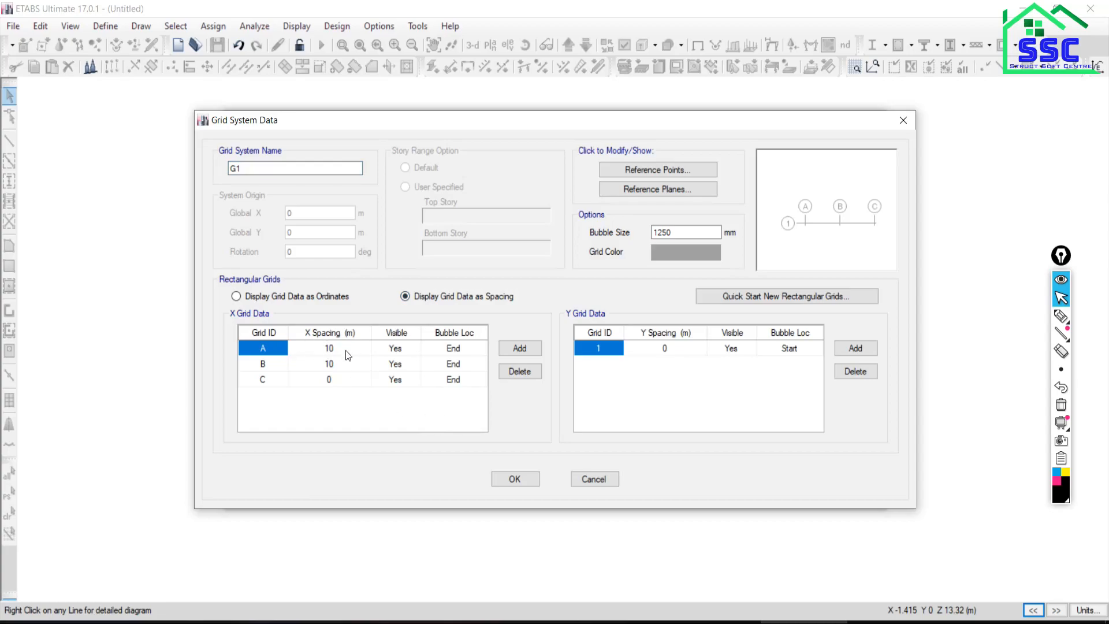
left_click(339, 365)
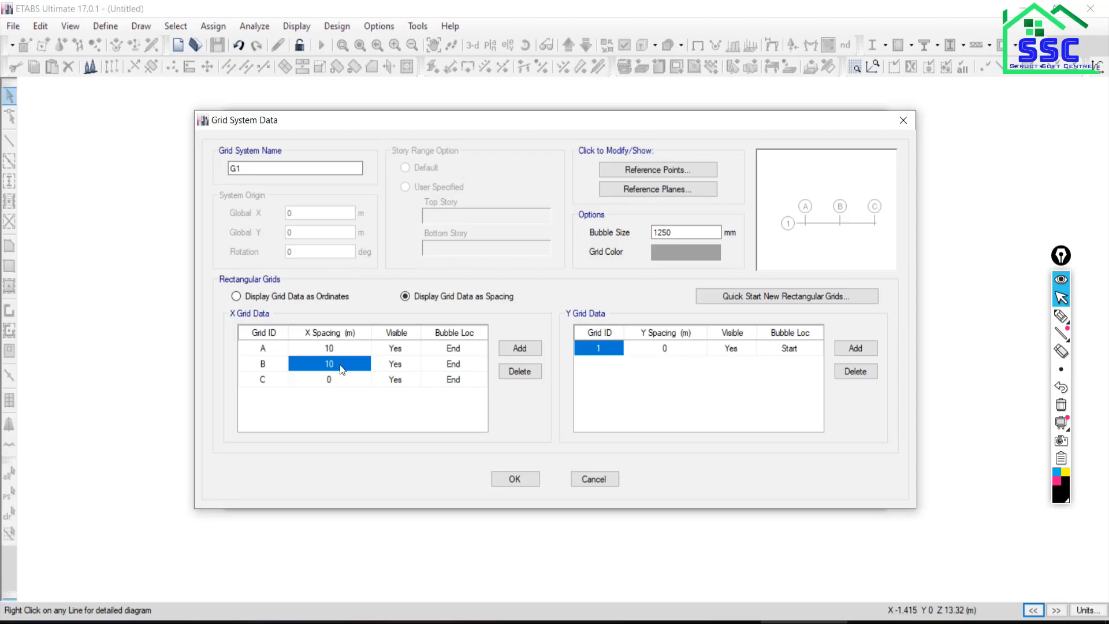
type("2")
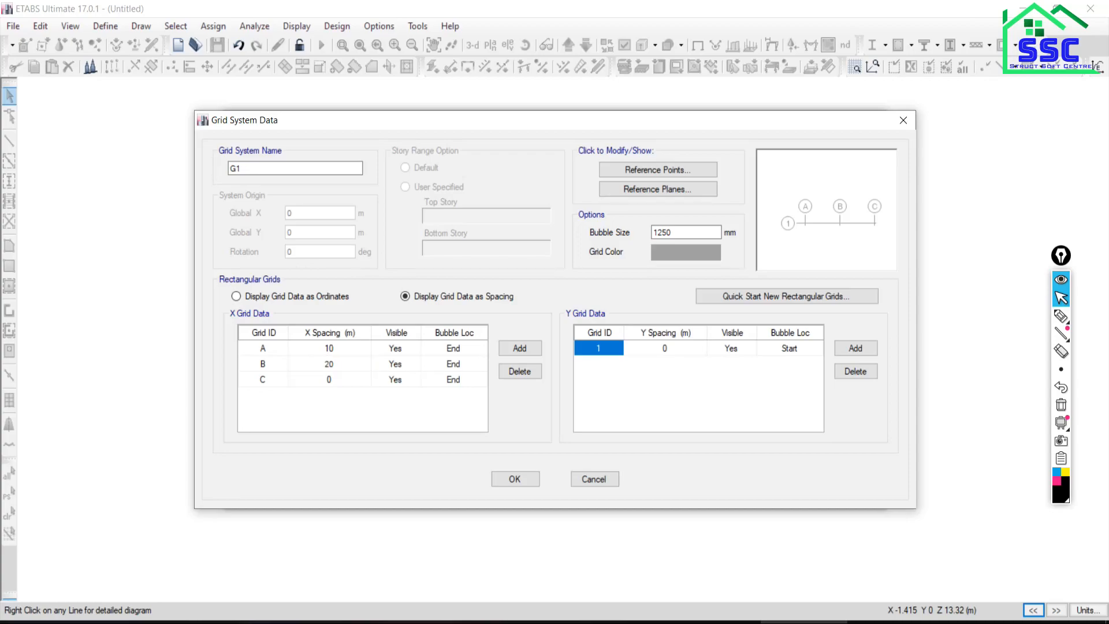
- Switch to Nitro Pro and underline the 16 m and 4 m dimensions of the Fig. Q. 7 beam in ink
left_click(629, 621)
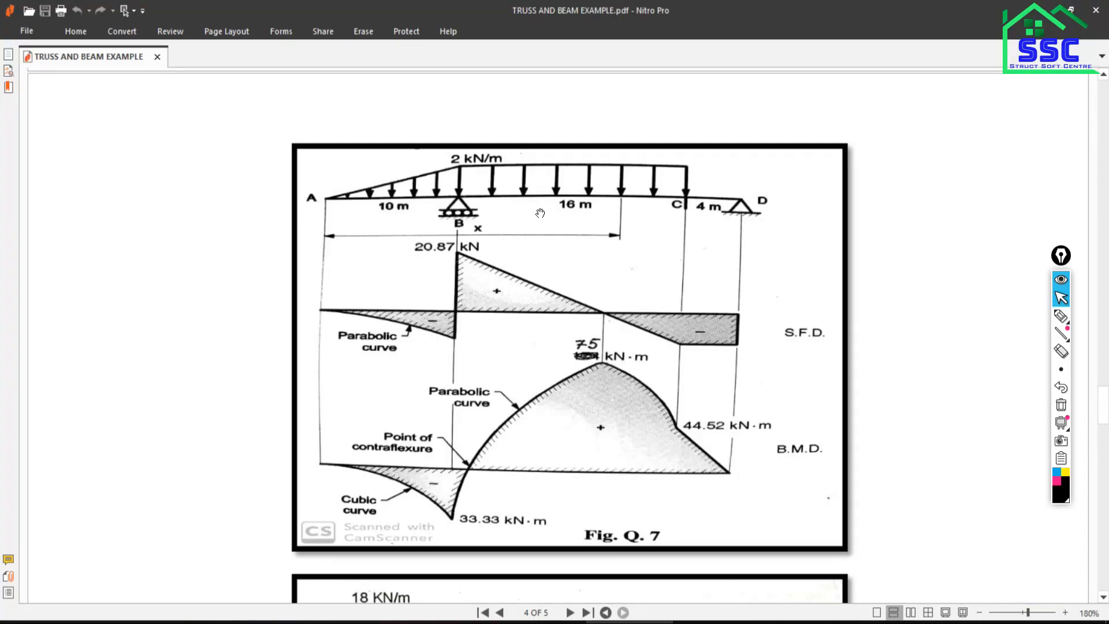
left_click(1052, 321)
left_click_drag(554, 209, 613, 216)
left_click_drag(687, 213, 729, 215)
left_click(1060, 299)
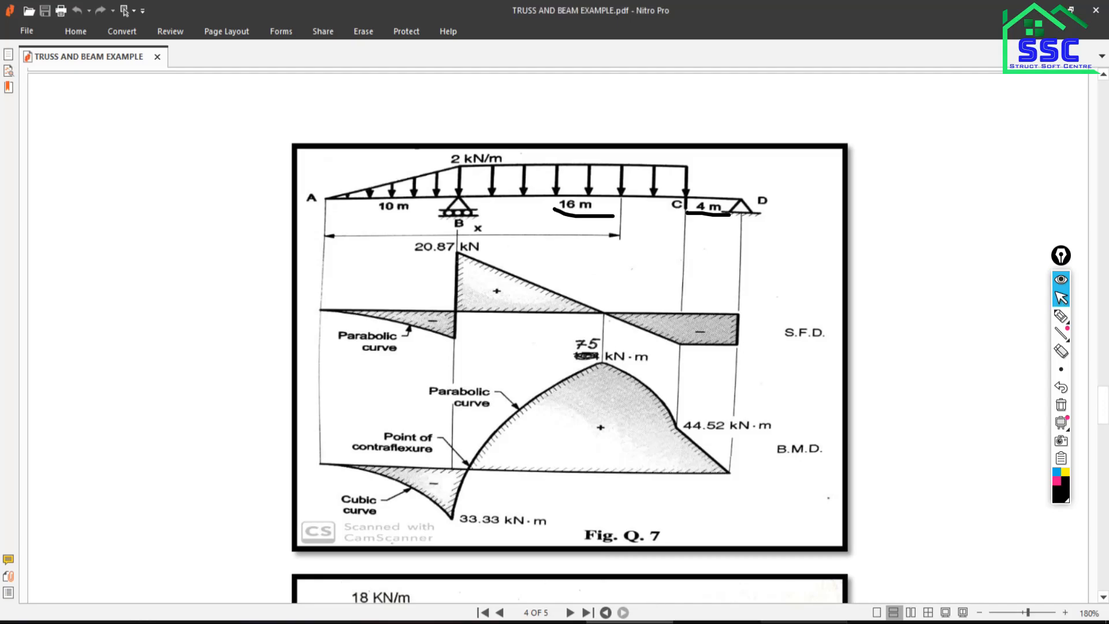
- Return to ETABS, darken the grid color to RGB 87, 87, 87, and accept the grid system data
left_click(804, 622)
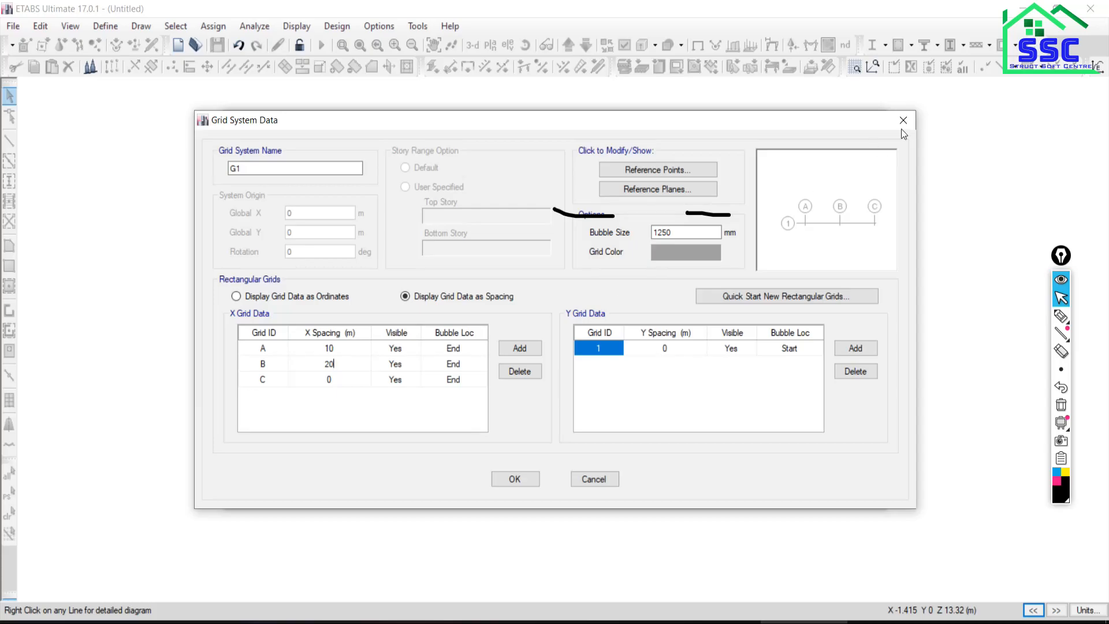
left_click(689, 255)
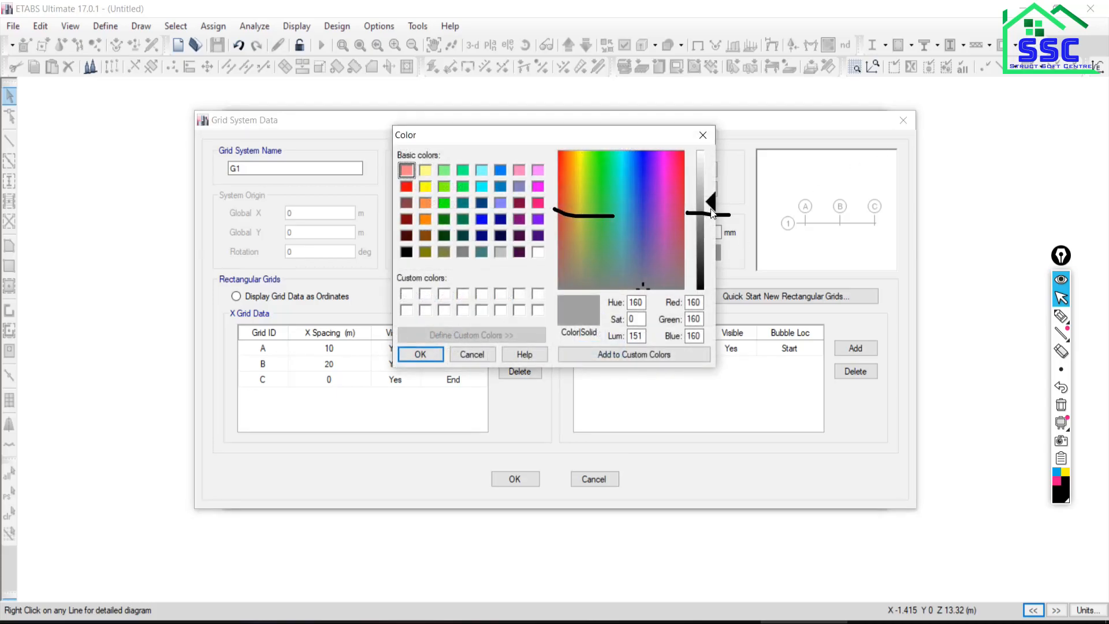
left_click_drag(712, 206, 712, 246)
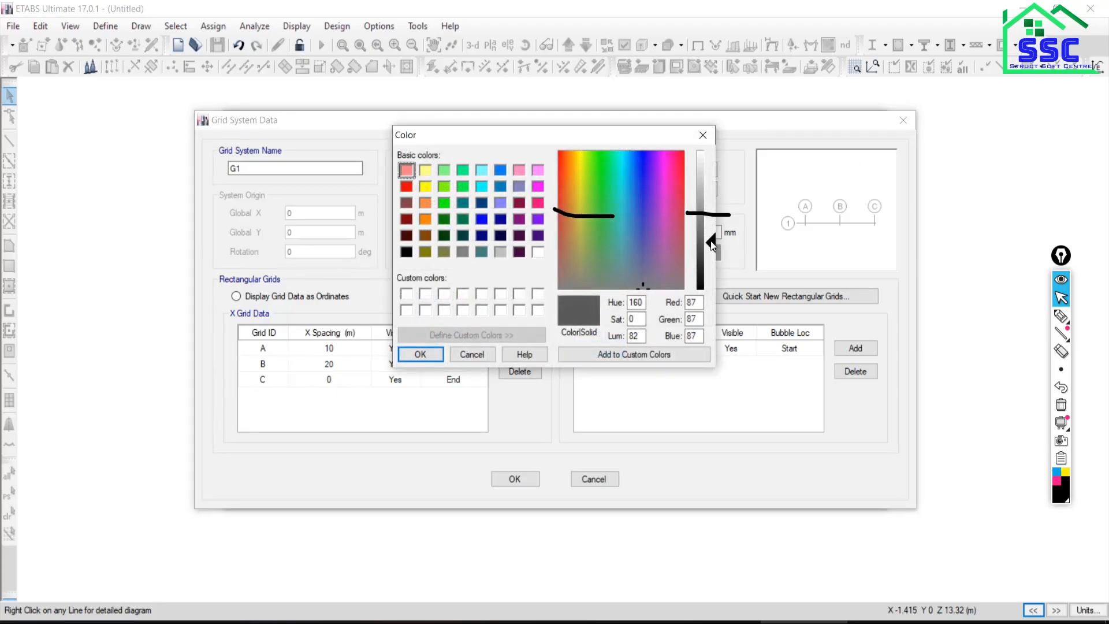
left_click(420, 354)
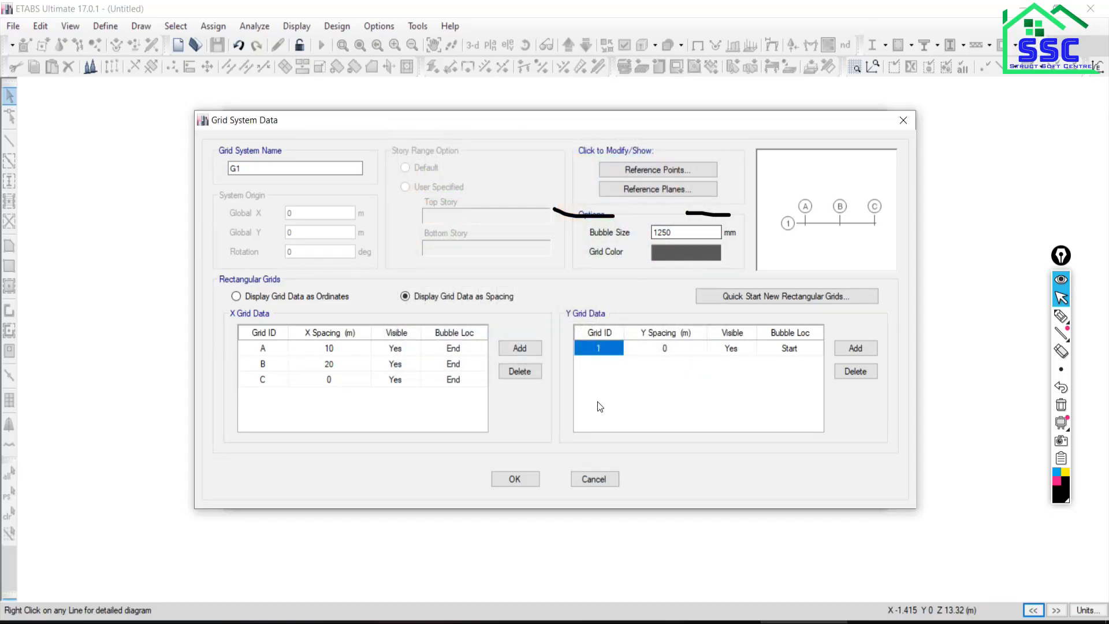
left_click(514, 483)
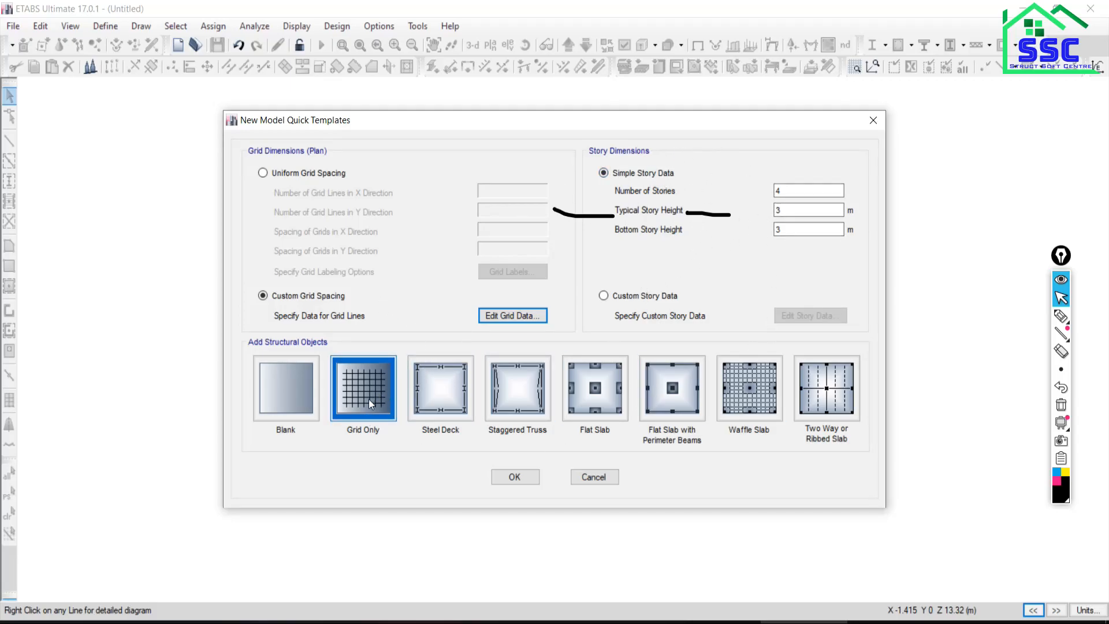
- Create the grid-only model with 4 stories of 3 m and display only the elevation along grid line 1
left_click(507, 477)
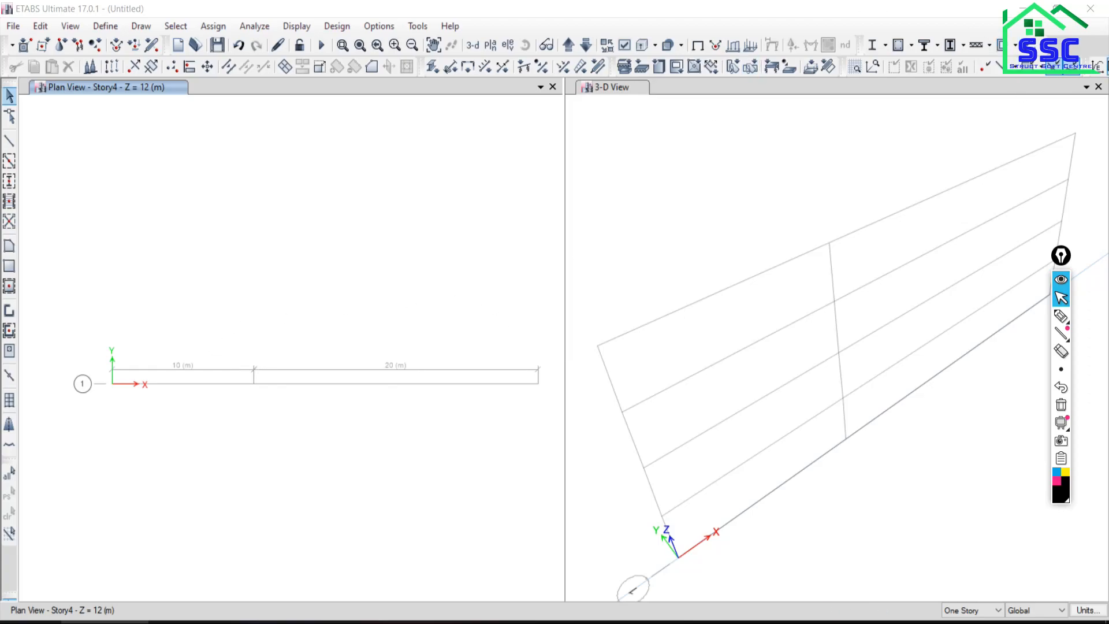
left_click(1099, 86)
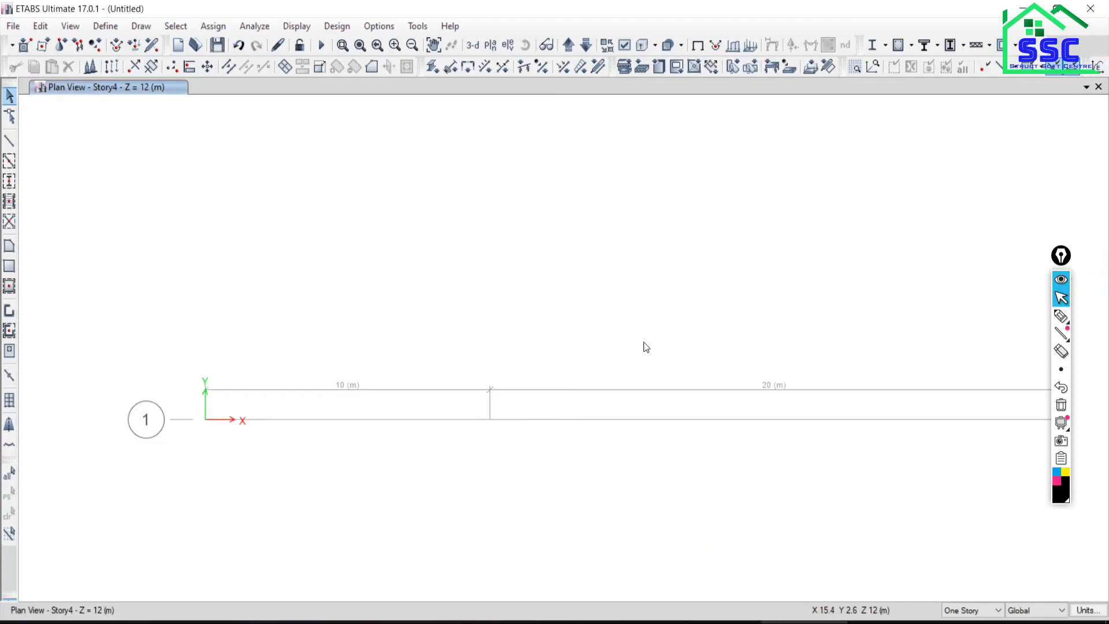
left_click(507, 46)
left_click(437, 263)
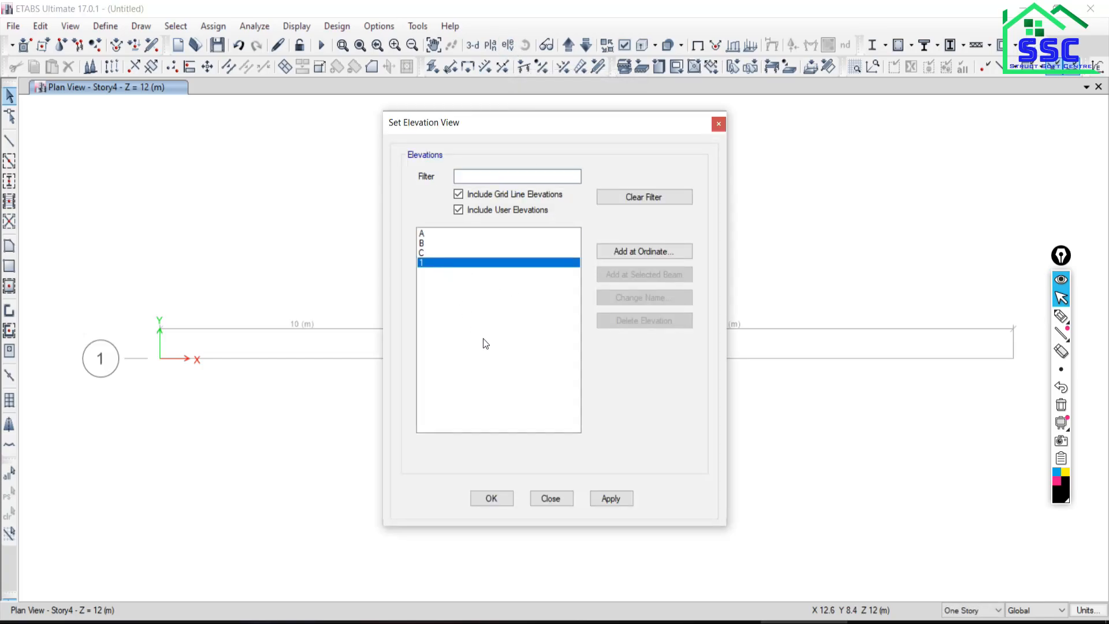
left_click(610, 497)
left_click(551, 498)
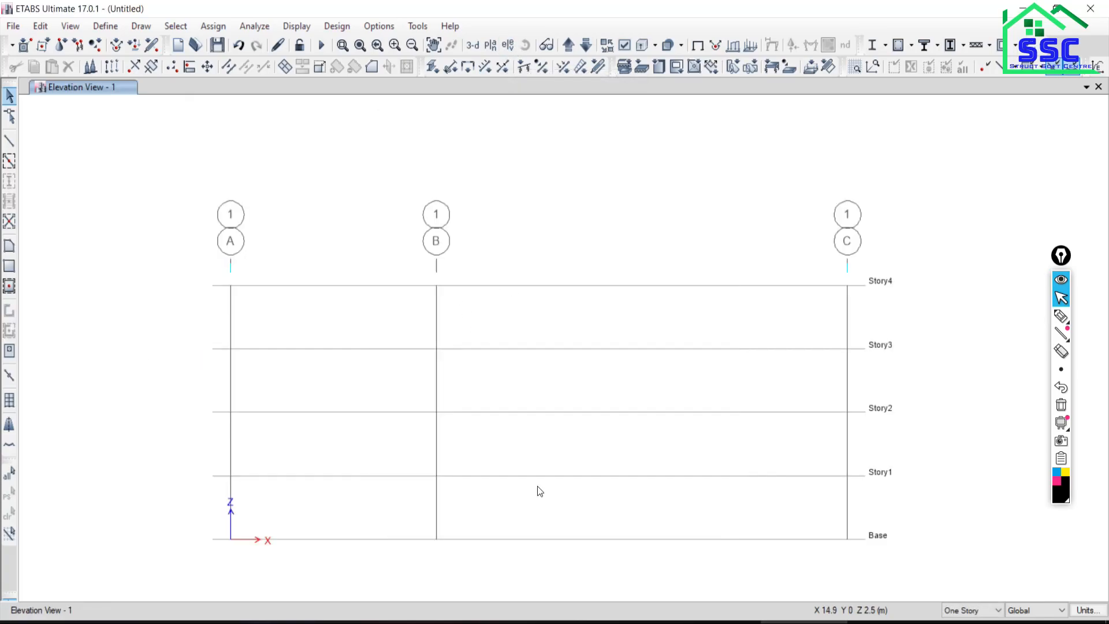
mouse_move(502, 364)
middle_mouse_down()
mouse_move(468, 383)
mouse_move(466, 504)
middle_mouse_up()
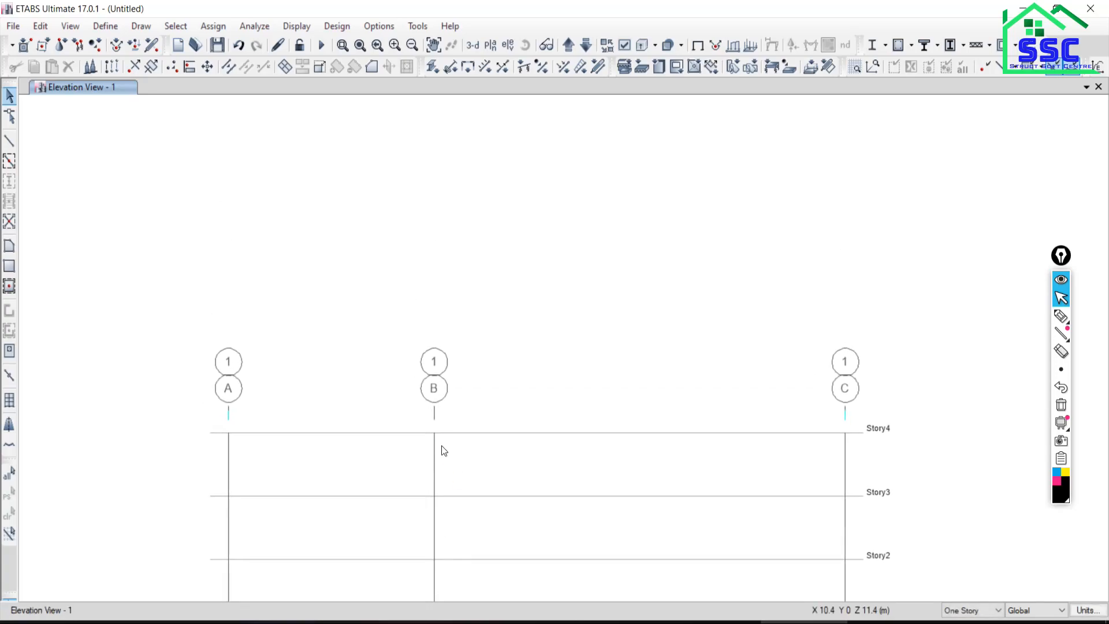
- Draw two frame members along the Story4 level, from grid A to grid B and from grid B to grid C
left_click(10, 143)
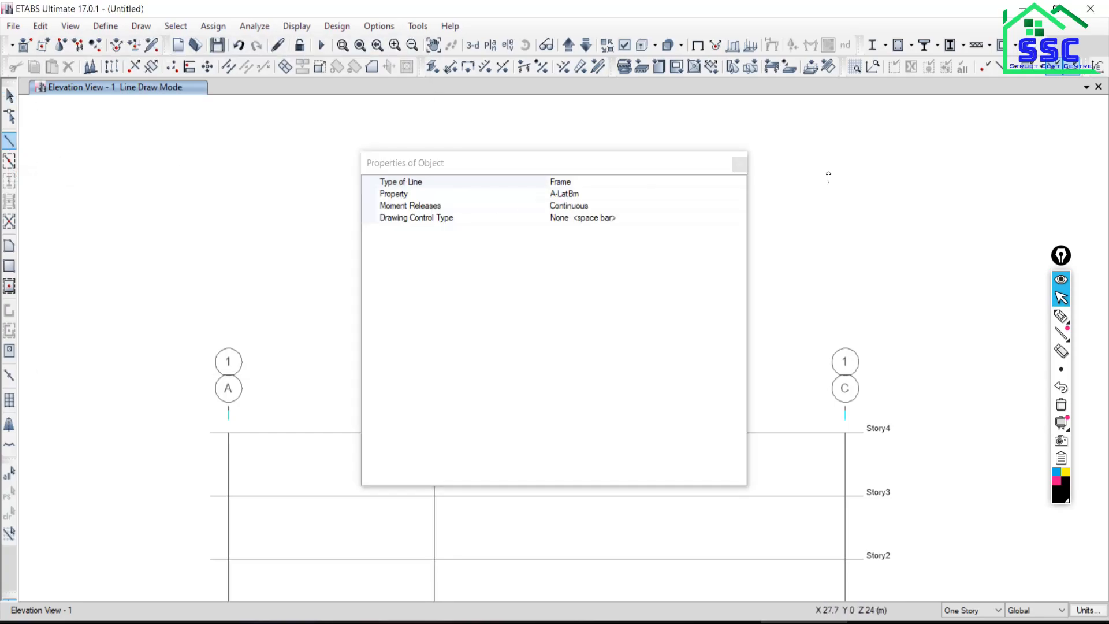
left_click(739, 164)
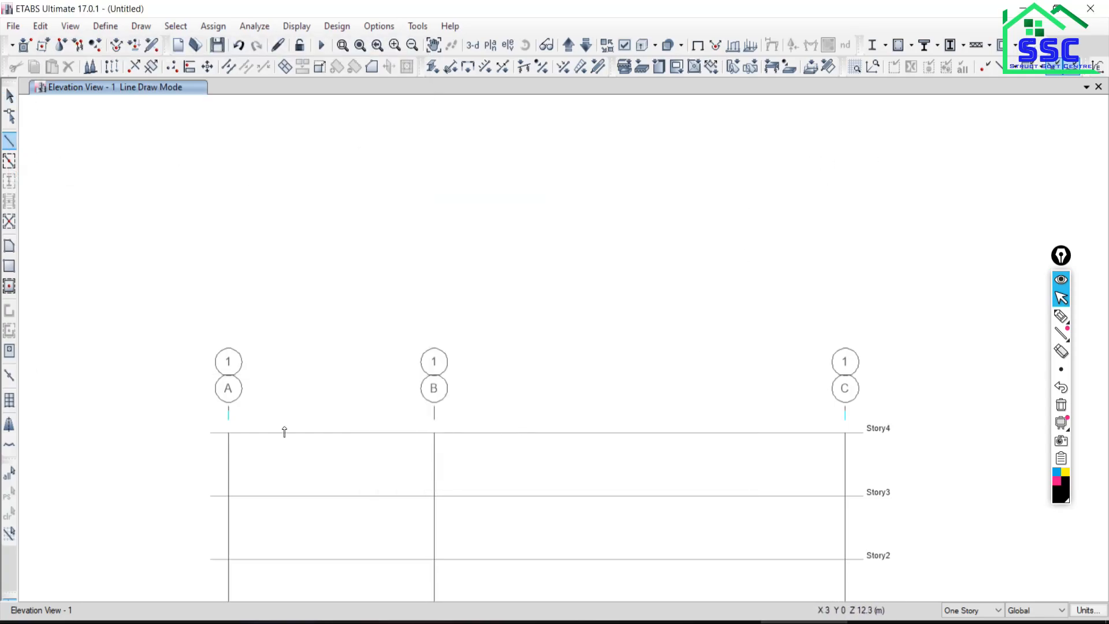
left_click(228, 433)
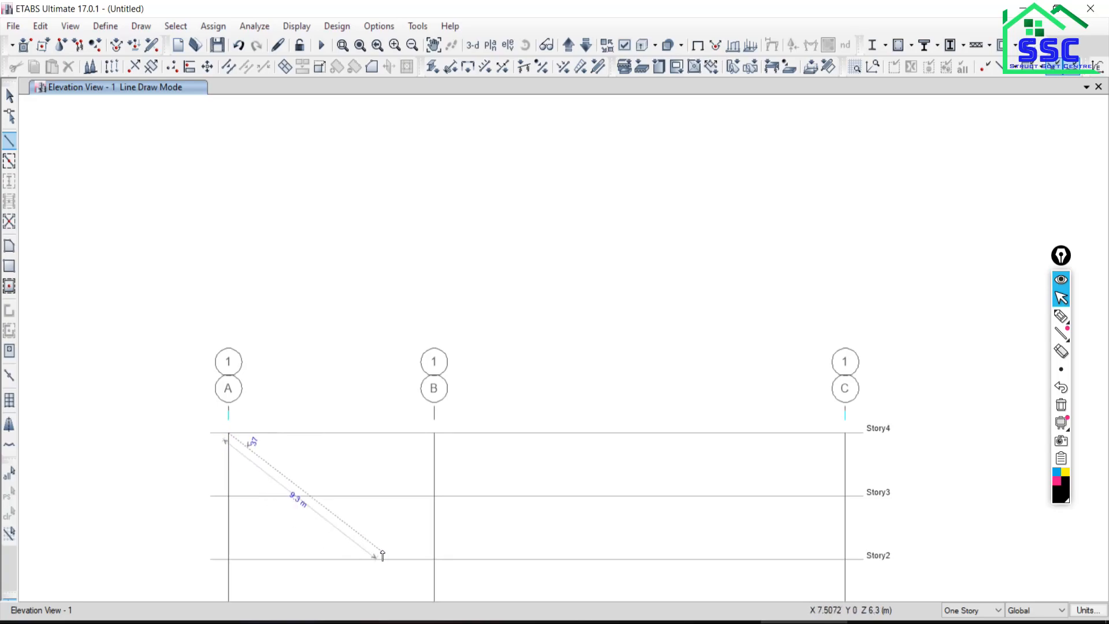
left_click(434, 433)
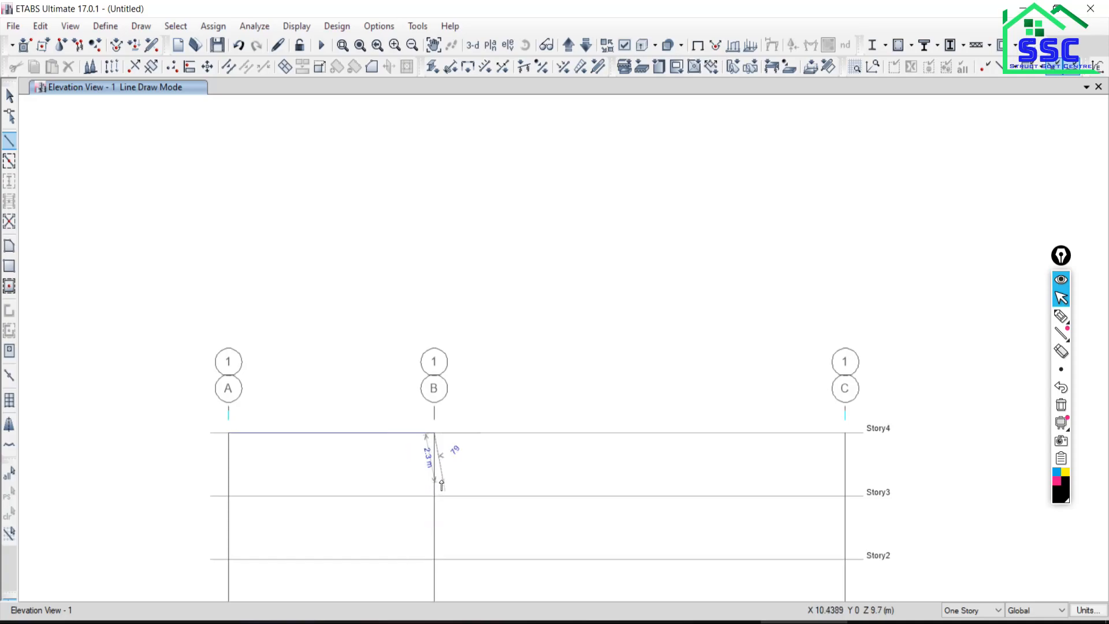
left_click(844, 434)
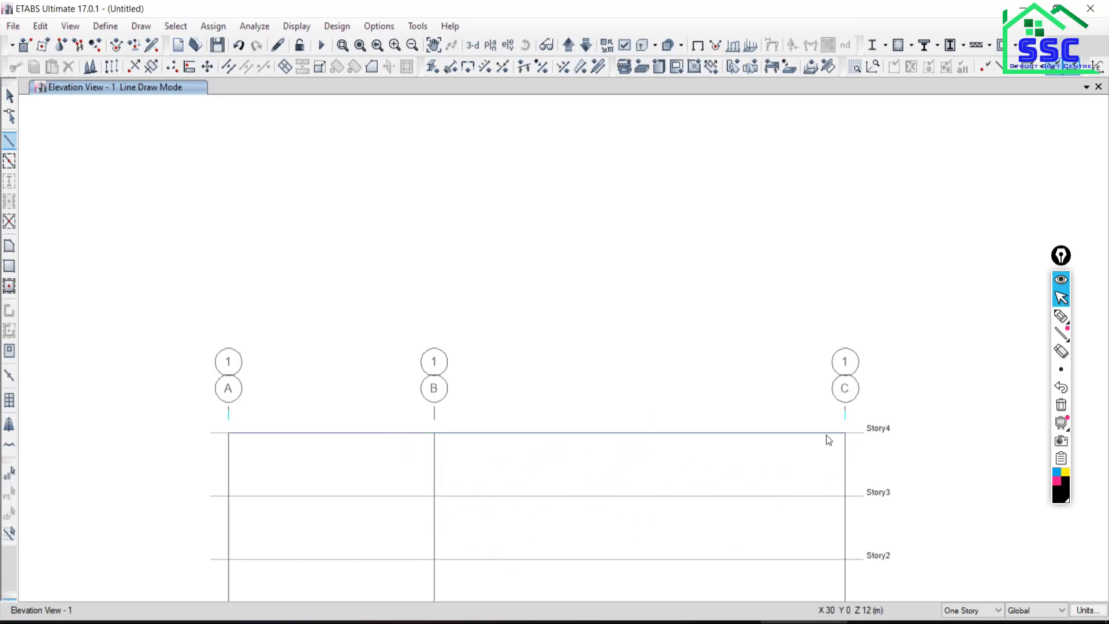
right_click(622, 333)
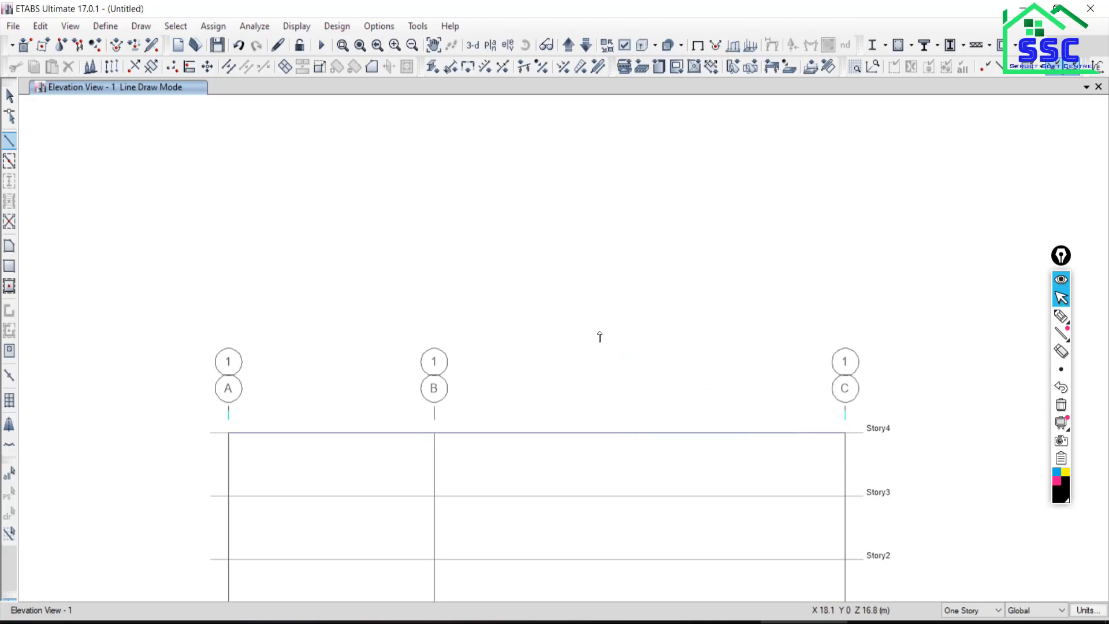
left_click(9, 95)
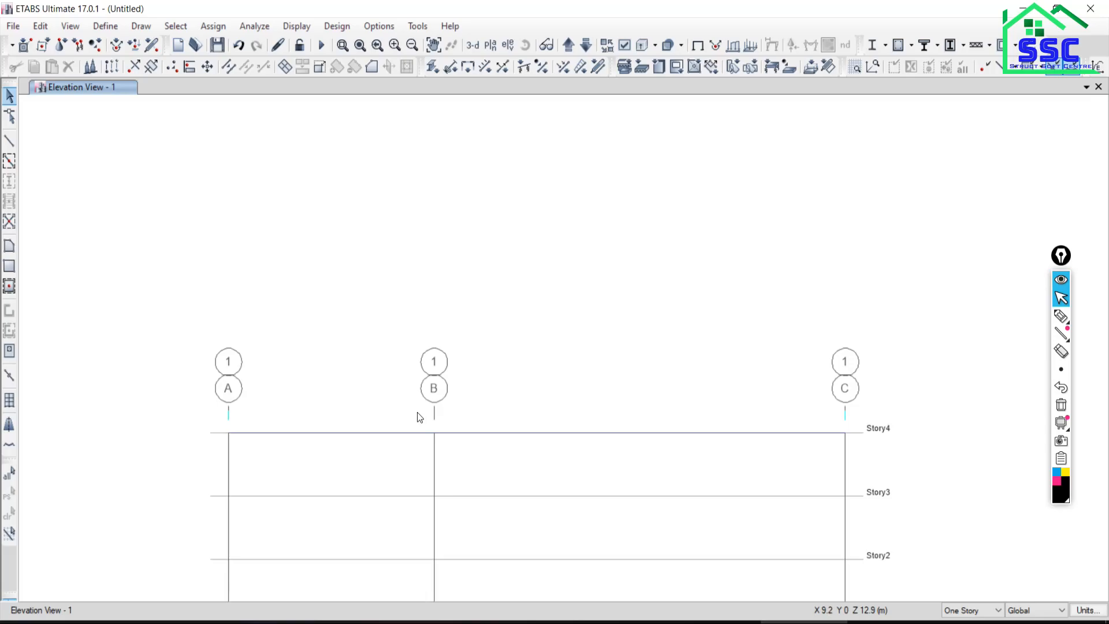
- Check the beam's support positions in TRUSS AND BEAM EXAMPLE.pdf in Nitro Pro, and return to the untitled ETABS model
left_click(629, 622)
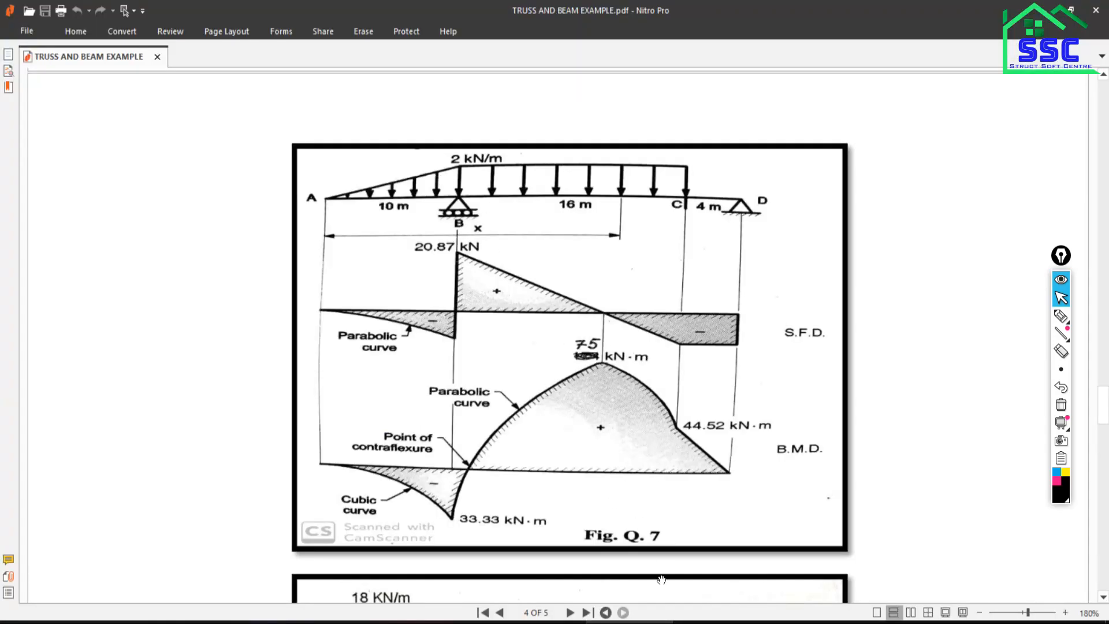
left_click(716, 622)
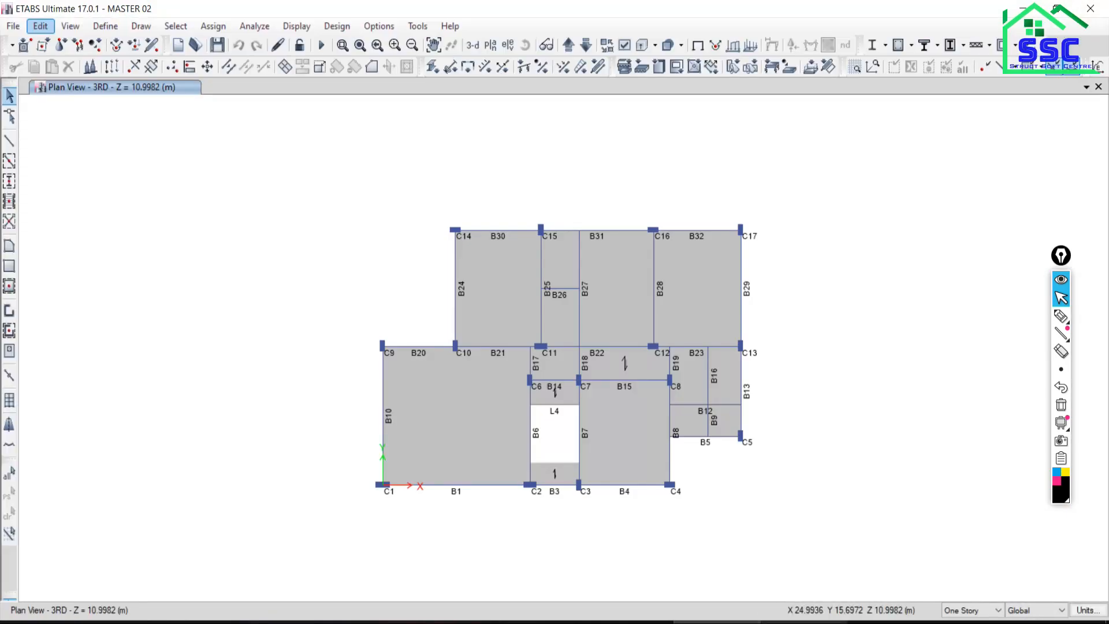
left_click(803, 622)
- Select the joint at grid B on the Story4 level
left_click_drag(409, 412, 483, 471)
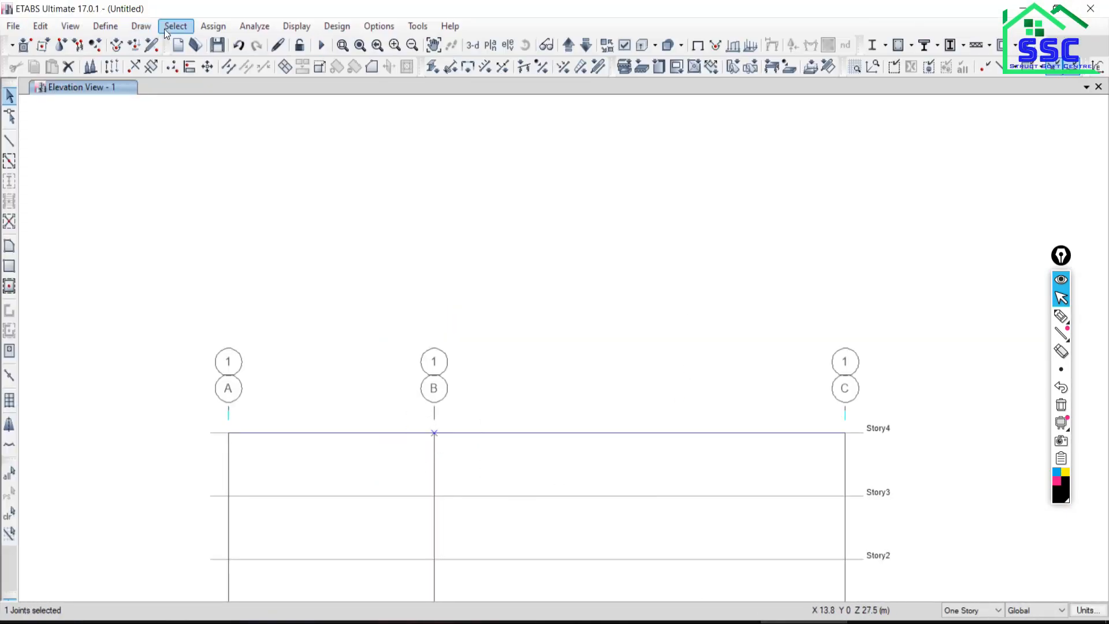
left_click(213, 26)
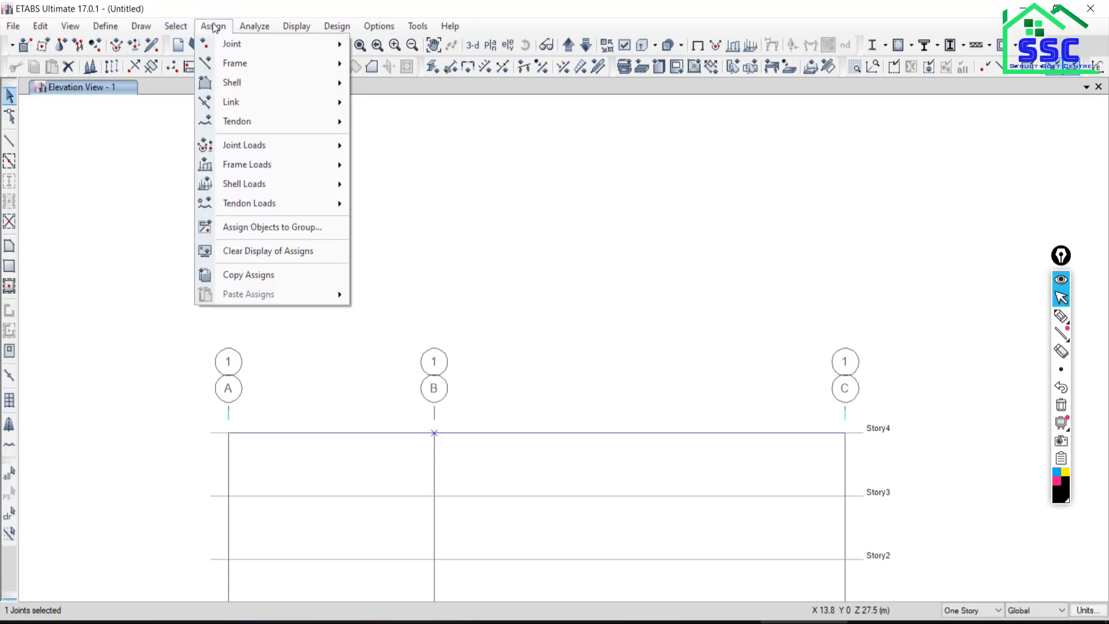
mouse_move(280, 63)
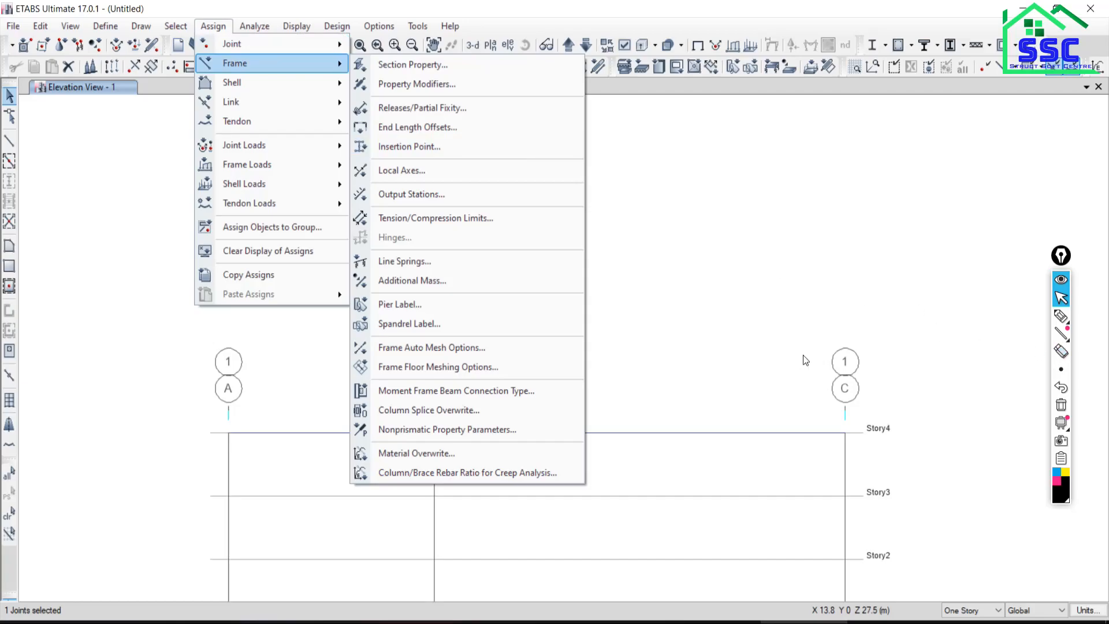
left_click(11, 98)
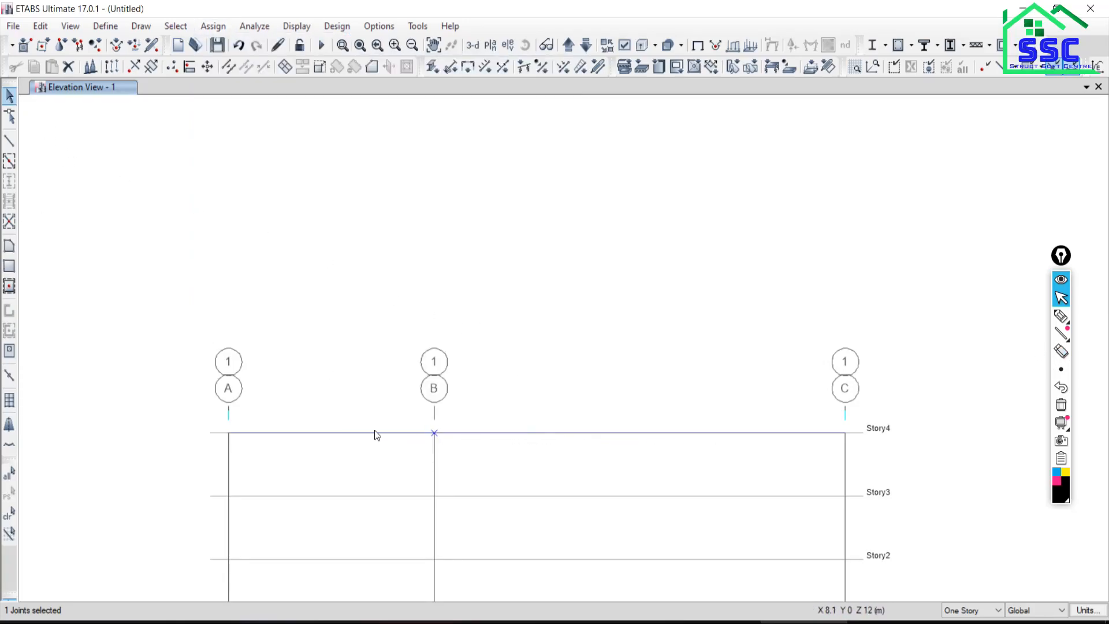
left_click(1060, 316)
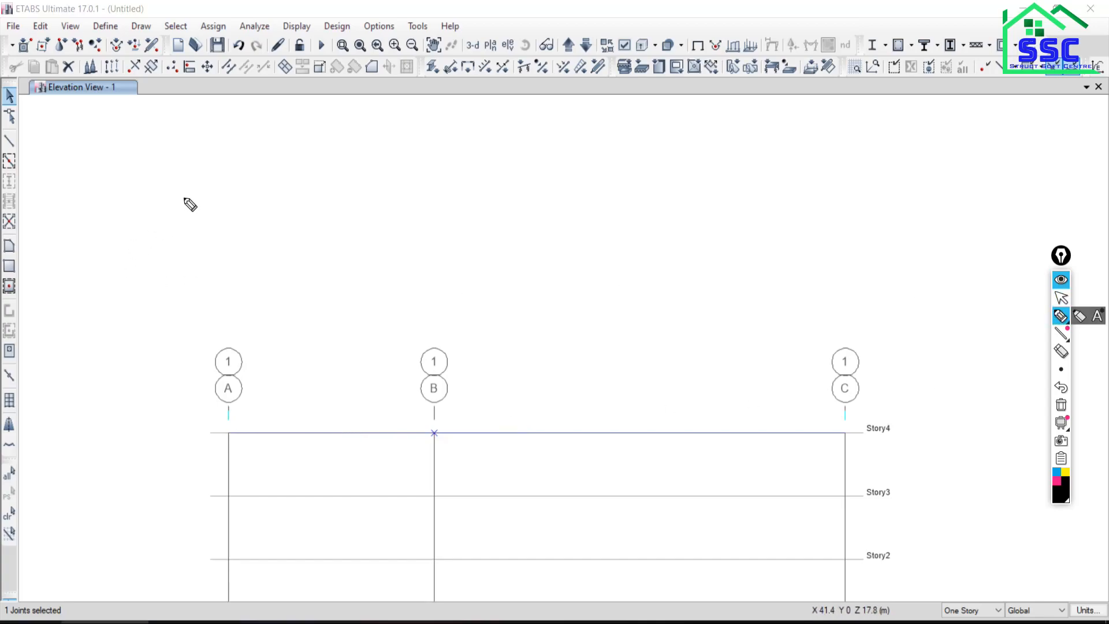
mouse_move(222, 154)
left_mouse_down()
mouse_move(686, 155)
mouse_move(857, 168)
mouse_move(859, 156)
mouse_move(854, 185)
mouse_move(868, 186)
left_mouse_up()
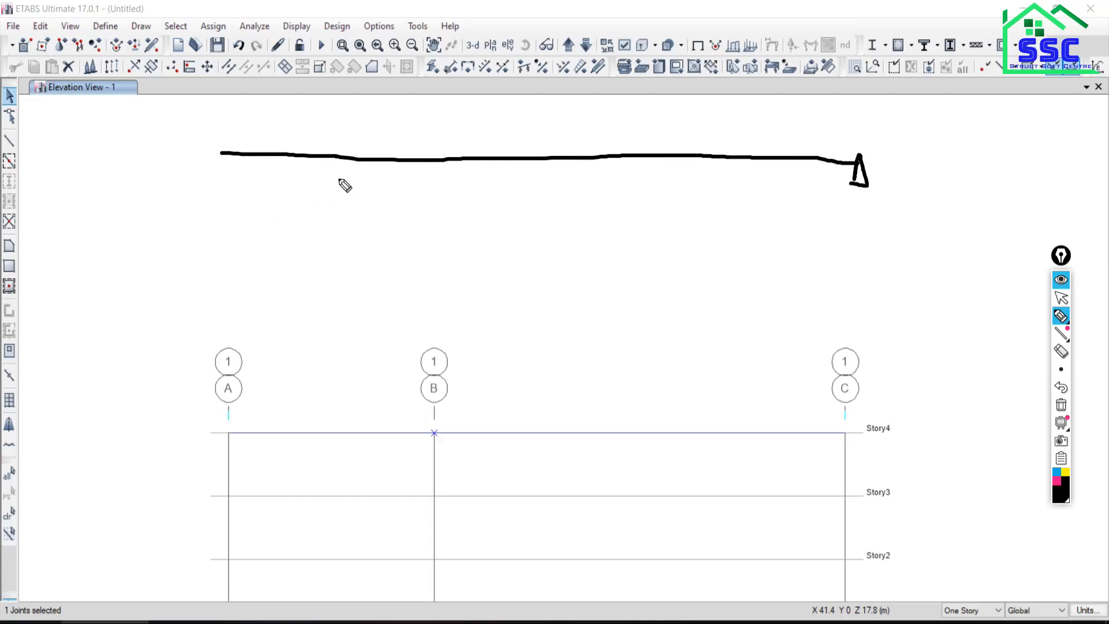
mouse_move(429, 156)
left_mouse_down()
mouse_move(420, 186)
mouse_move(459, 186)
mouse_move(412, 194)
left_mouse_up()
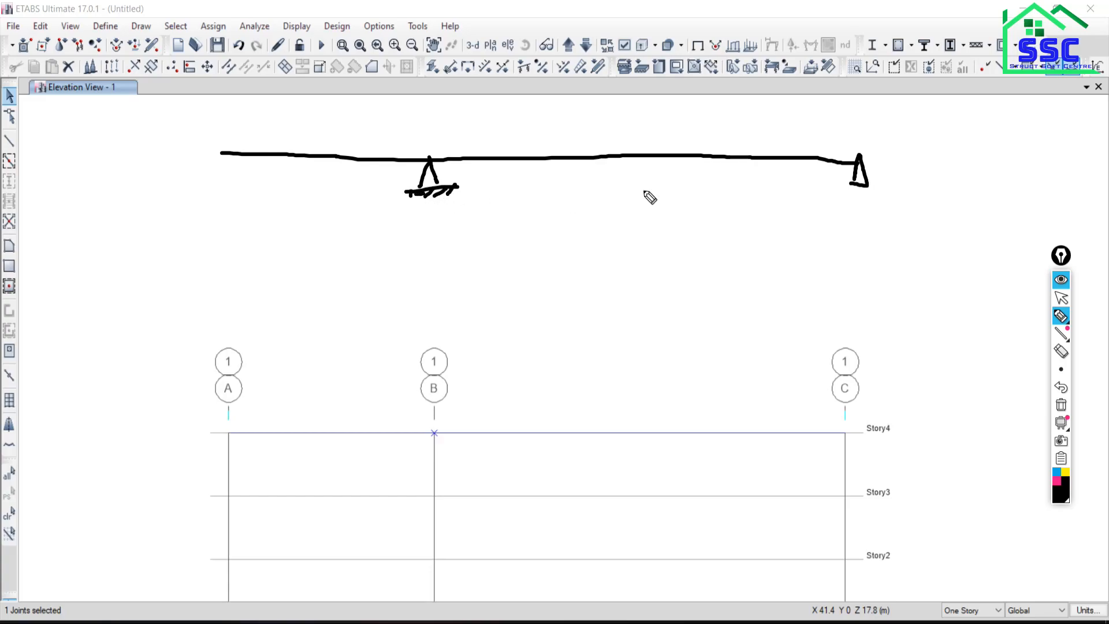
left_click_drag(840, 187, 876, 192)
mouse_move(856, 149)
left_mouse_down()
mouse_move(231, 150)
mouse_move(280, 160)
mouse_move(740, 156)
left_mouse_up()
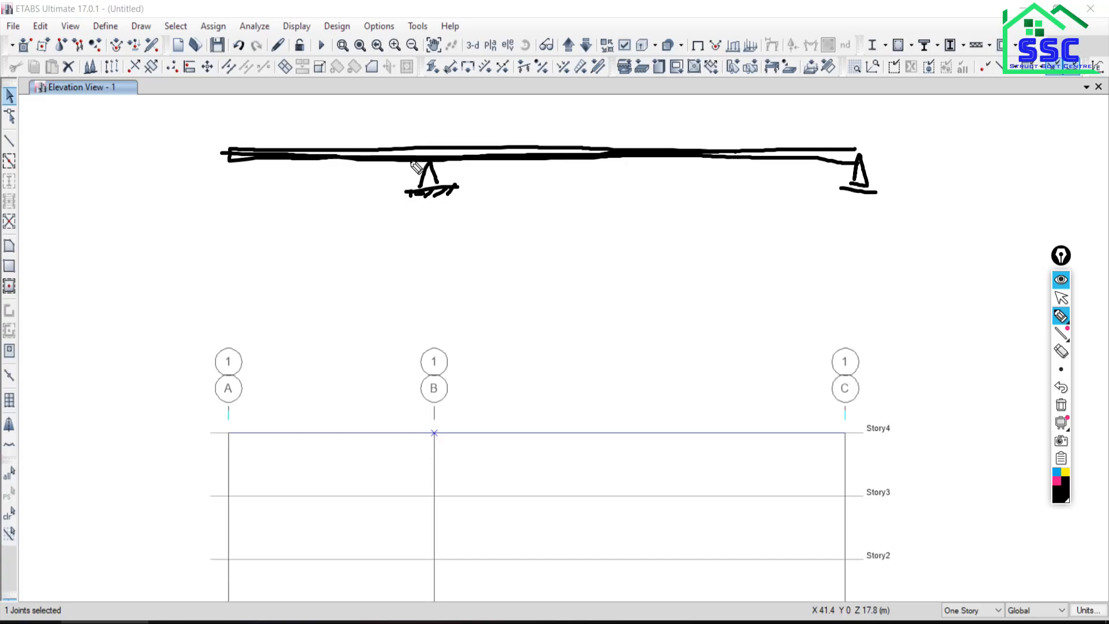
mouse_move(404, 139)
left_mouse_down()
mouse_move(448, 144)
mouse_move(436, 180)
mouse_move(403, 127)
left_mouse_up()
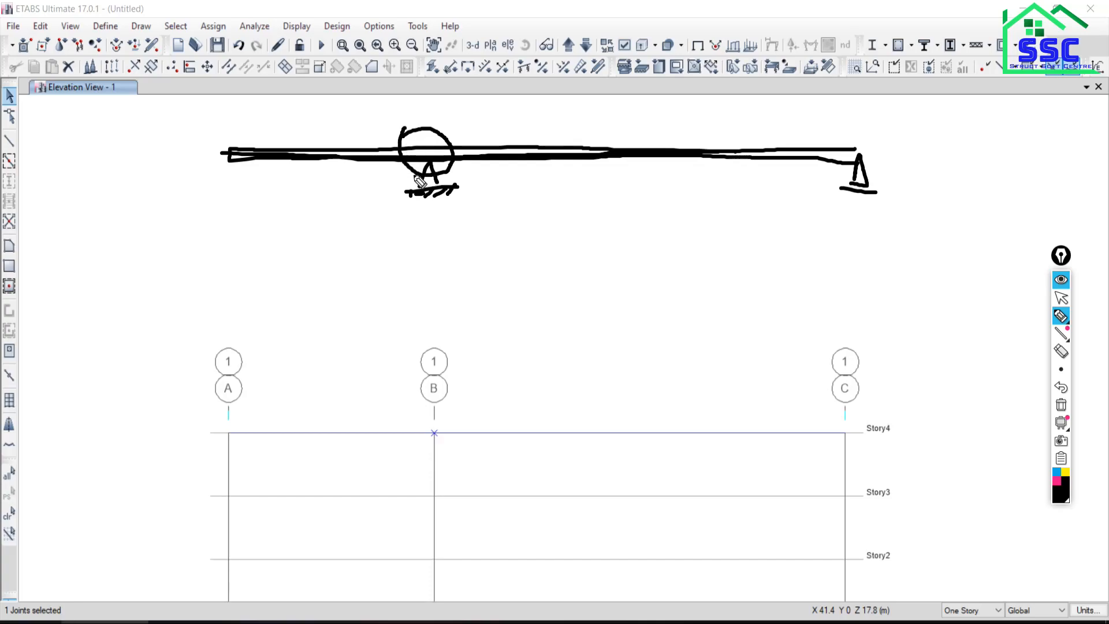
left_click_drag(837, 131, 231, 103)
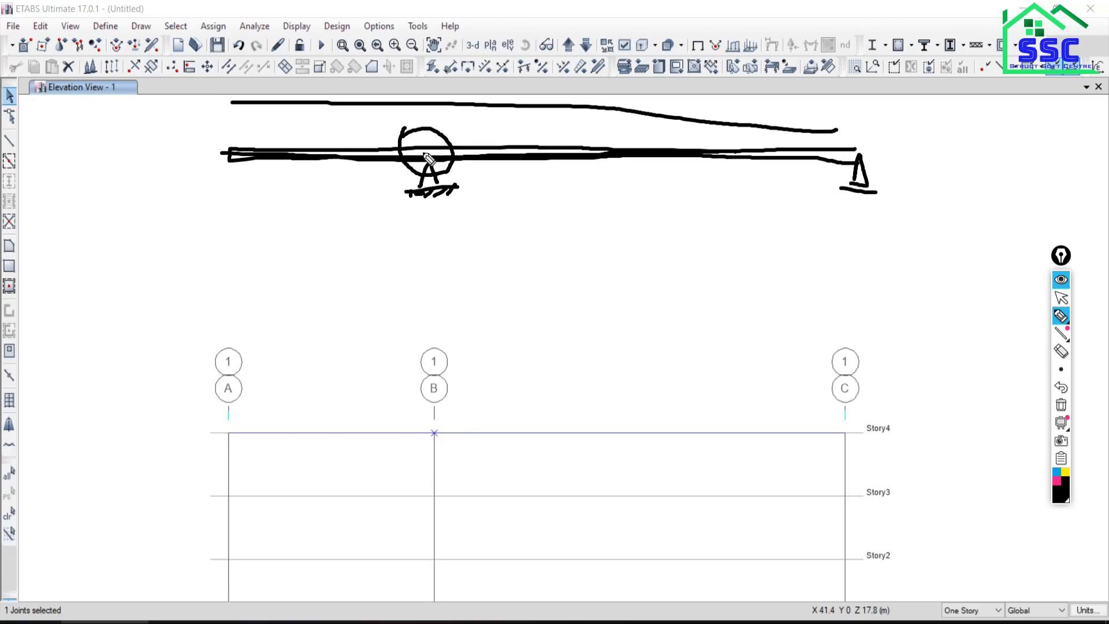
left_click_drag(417, 147, 455, 142)
left_click(1061, 298)
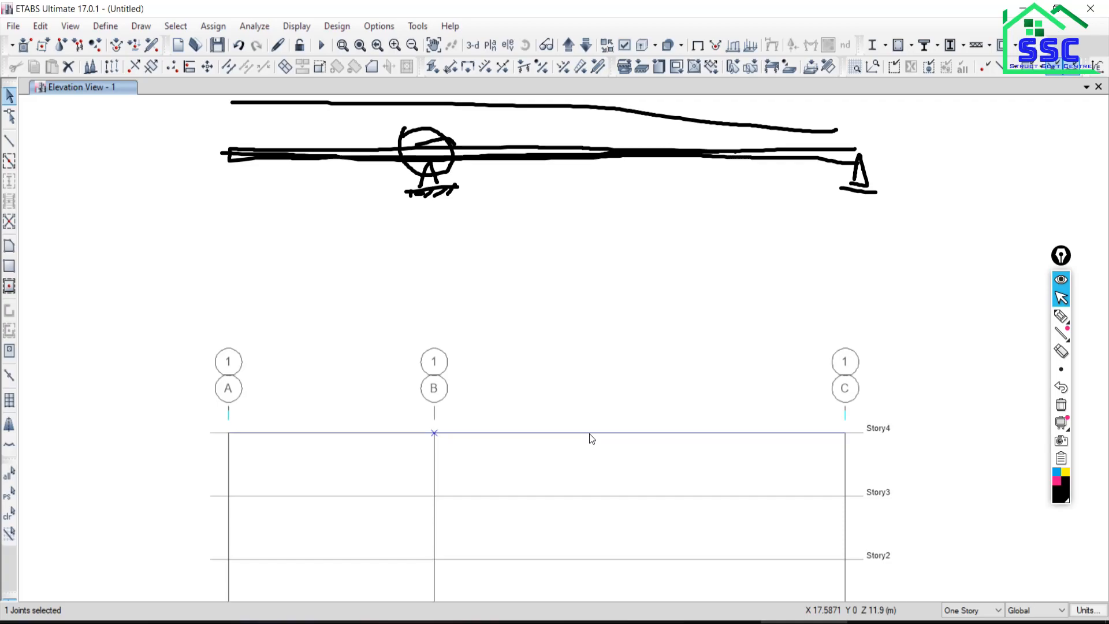
left_click(1079, 315)
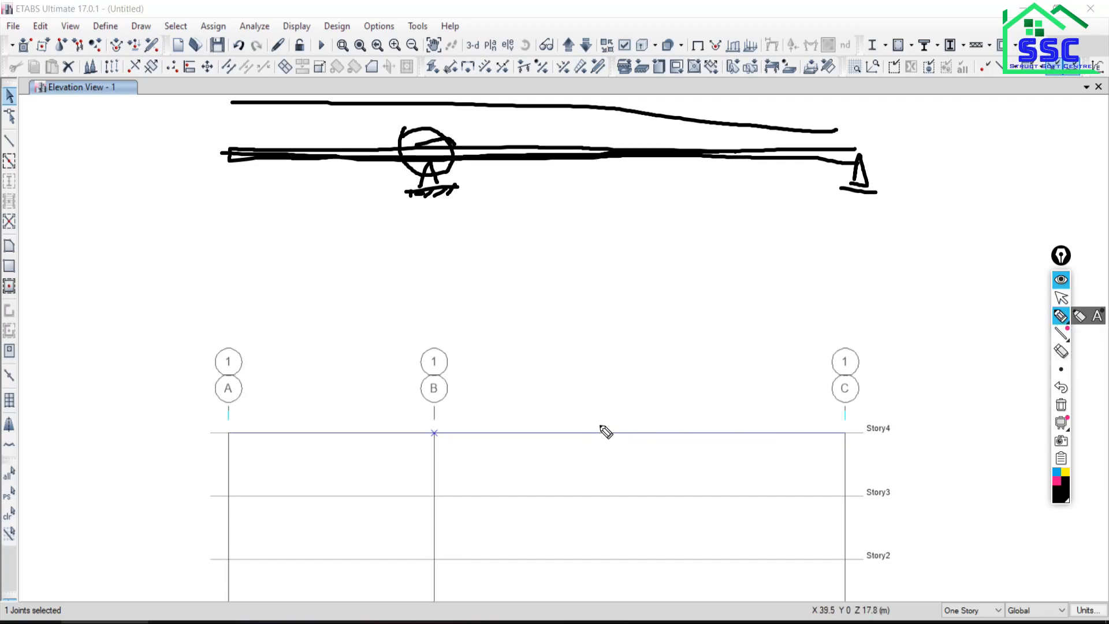
mouse_move(589, 426)
left_mouse_down()
mouse_move(623, 426)
mouse_move(631, 448)
mouse_move(604, 453)
mouse_move(593, 420)
left_mouse_up()
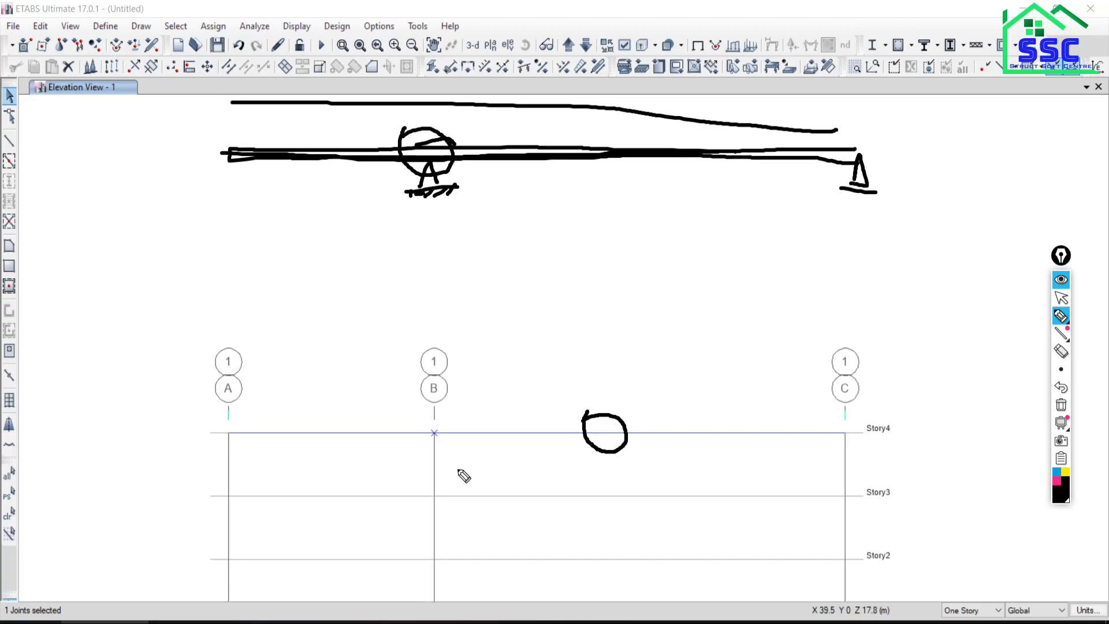
left_click(1060, 404)
left_click(1061, 279)
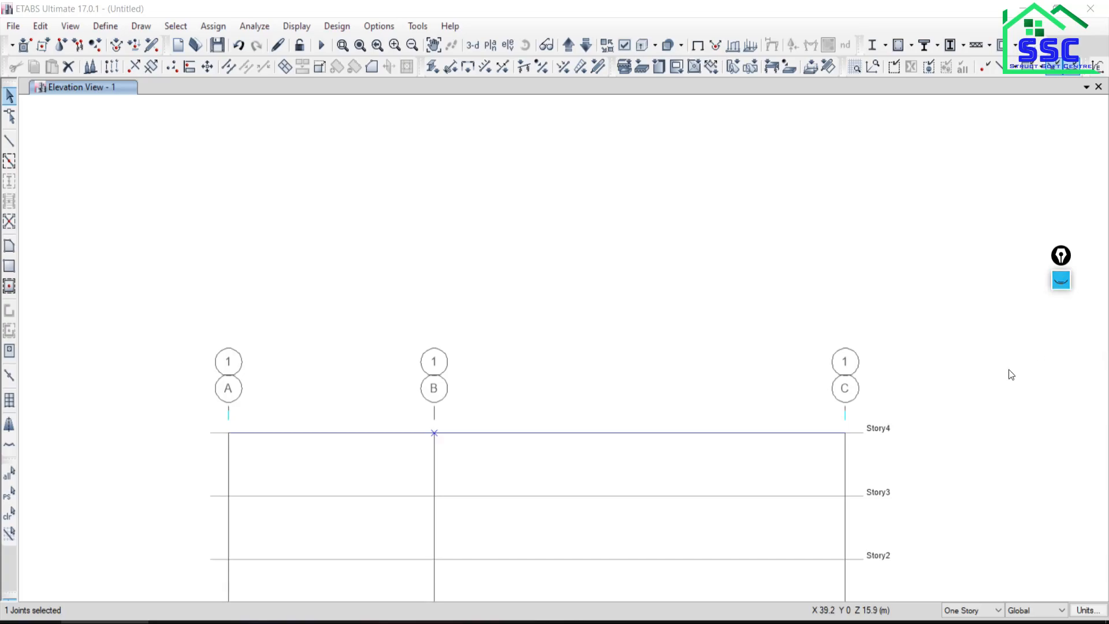
left_click(1061, 279)
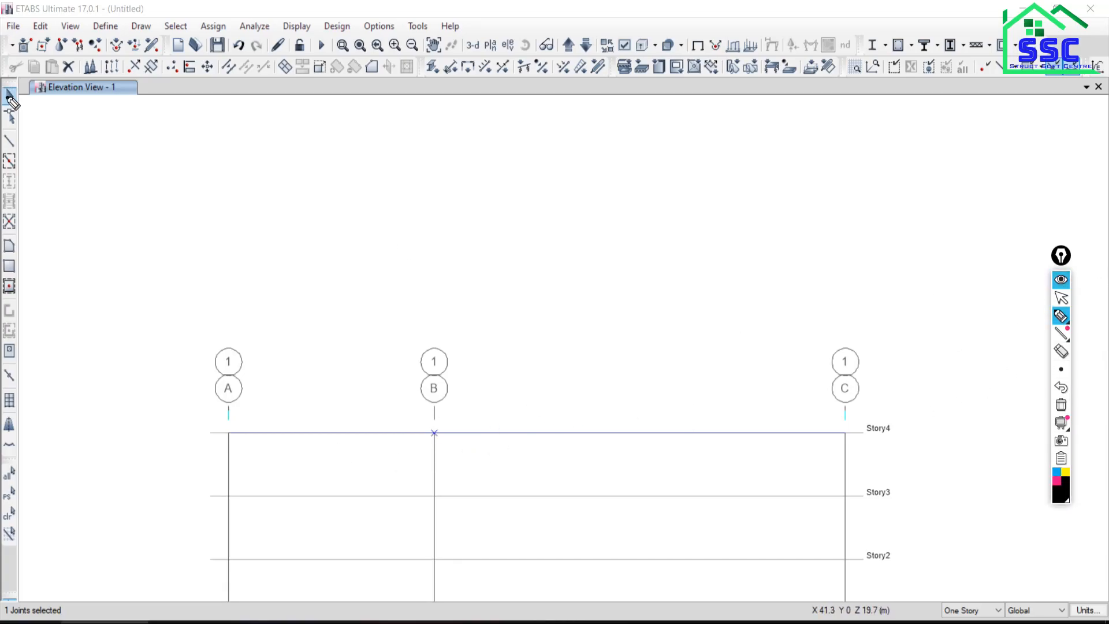
left_click(1061, 299)
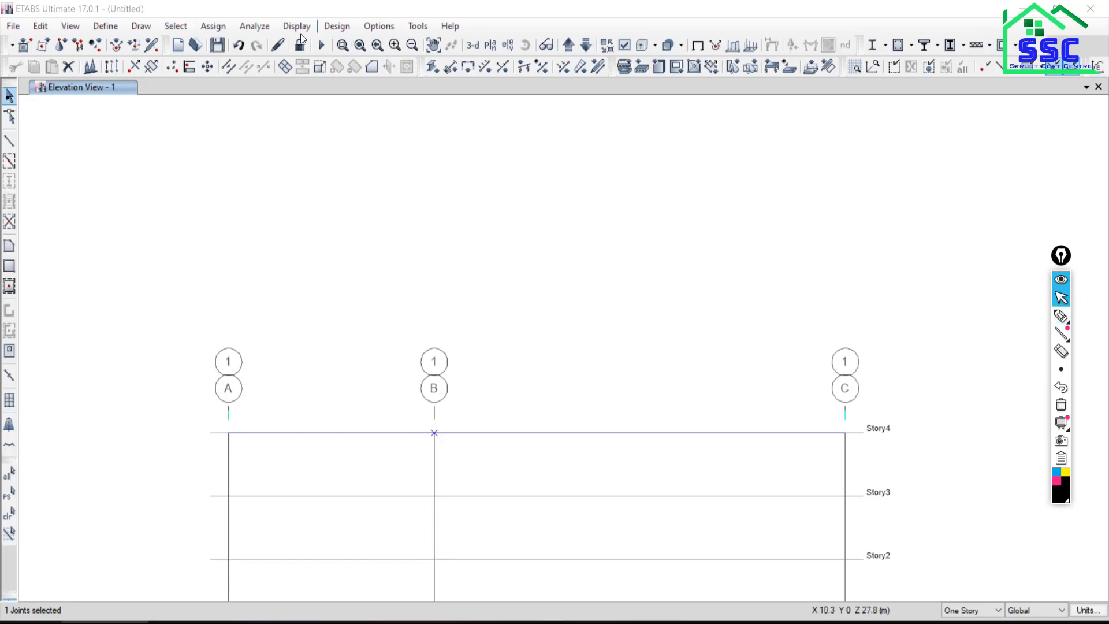
- Assign a pinned restraint, fixing translation in X, Y and Z, to the selected joint at grid B on Story4
left_click(213, 26)
mouse_move(237, 44)
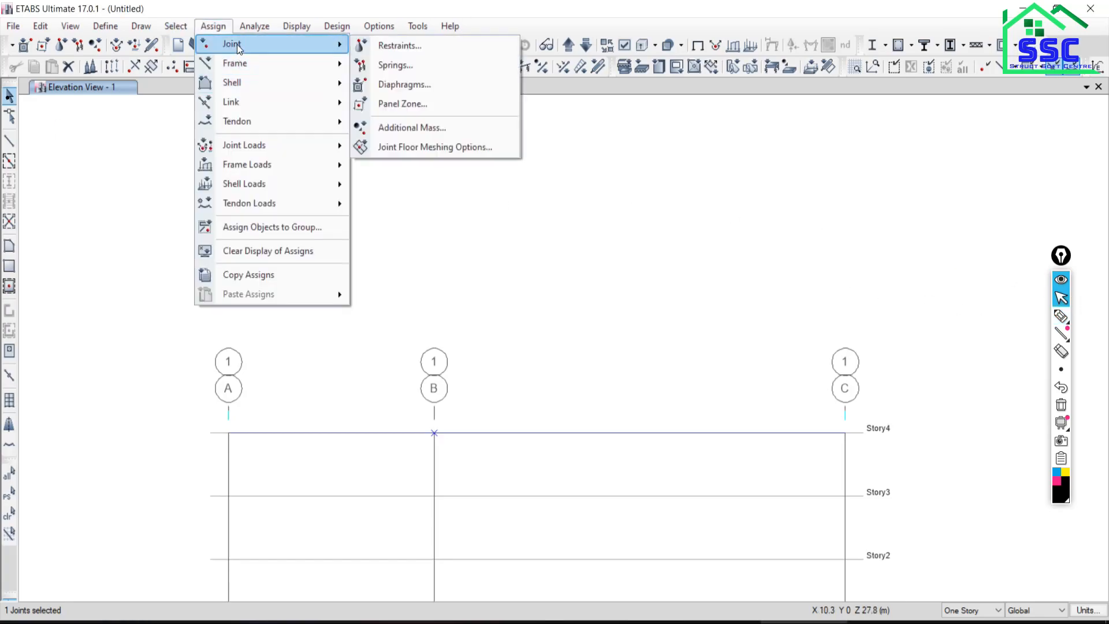
left_click(399, 49)
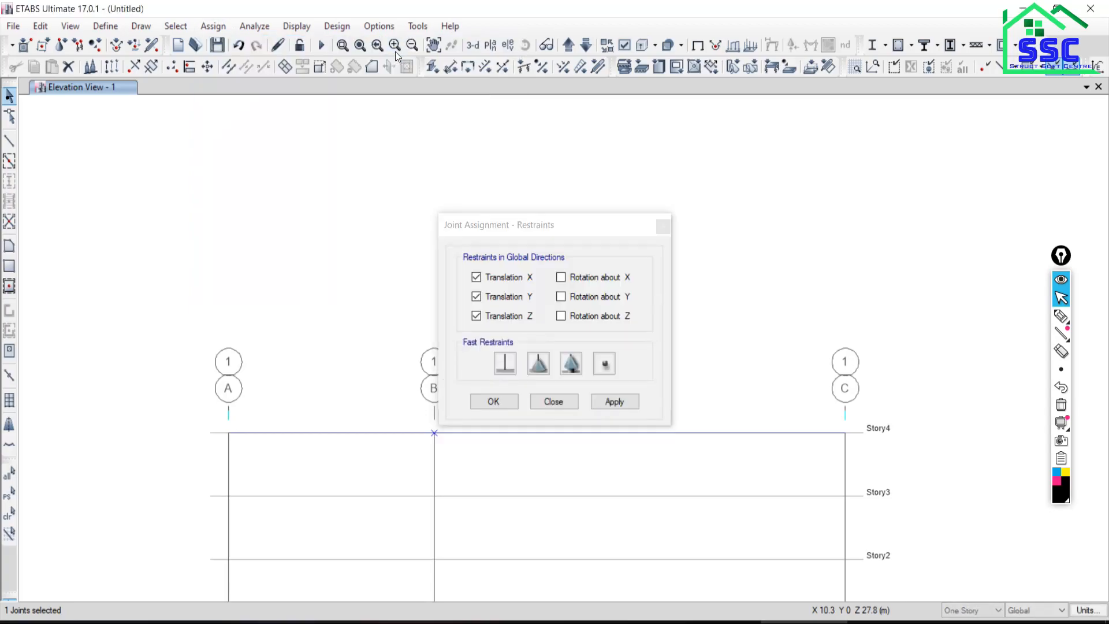
left_click(537, 366)
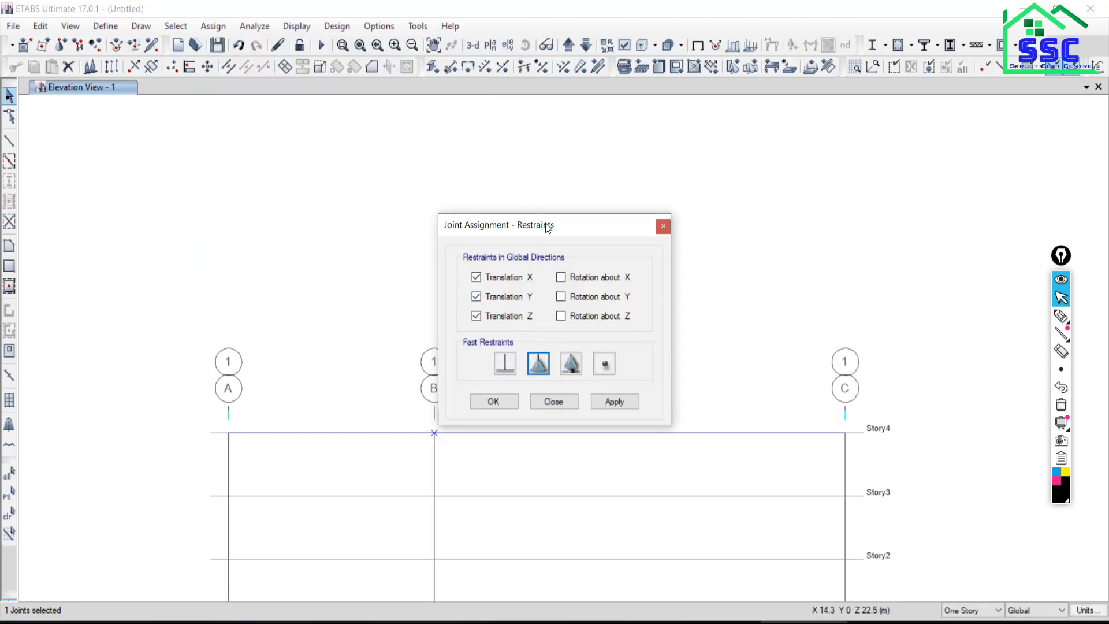
left_click_drag(547, 227, 755, 100)
left_click(814, 276)
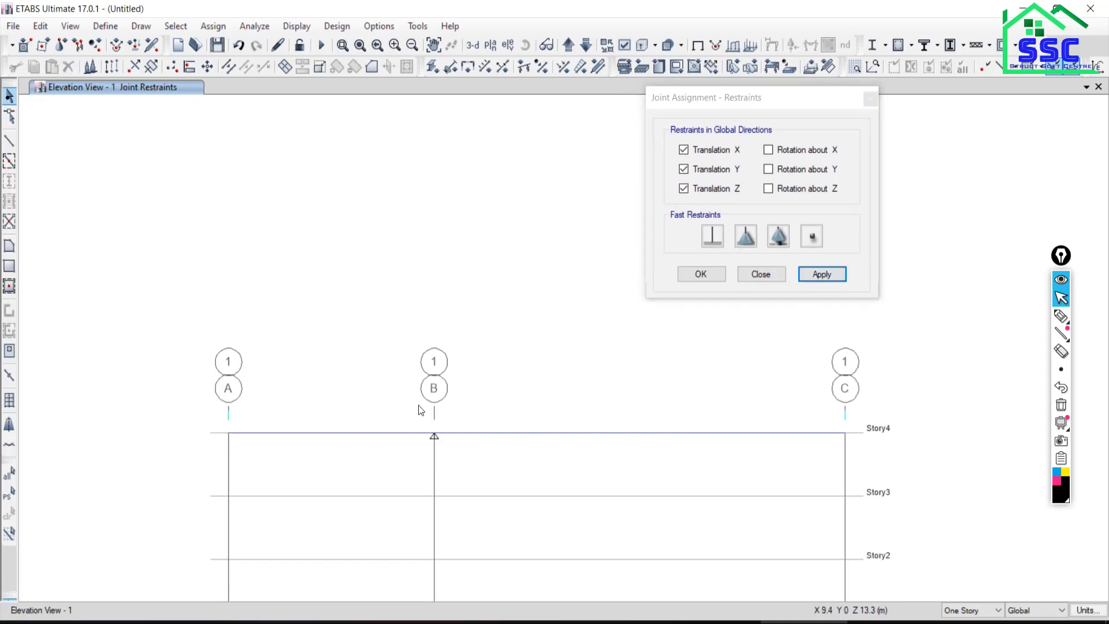
- Assign a roller restraint, fixing only translation in Z, to the Story4 joints at grids B and C
left_click_drag(872, 465, 870, 470)
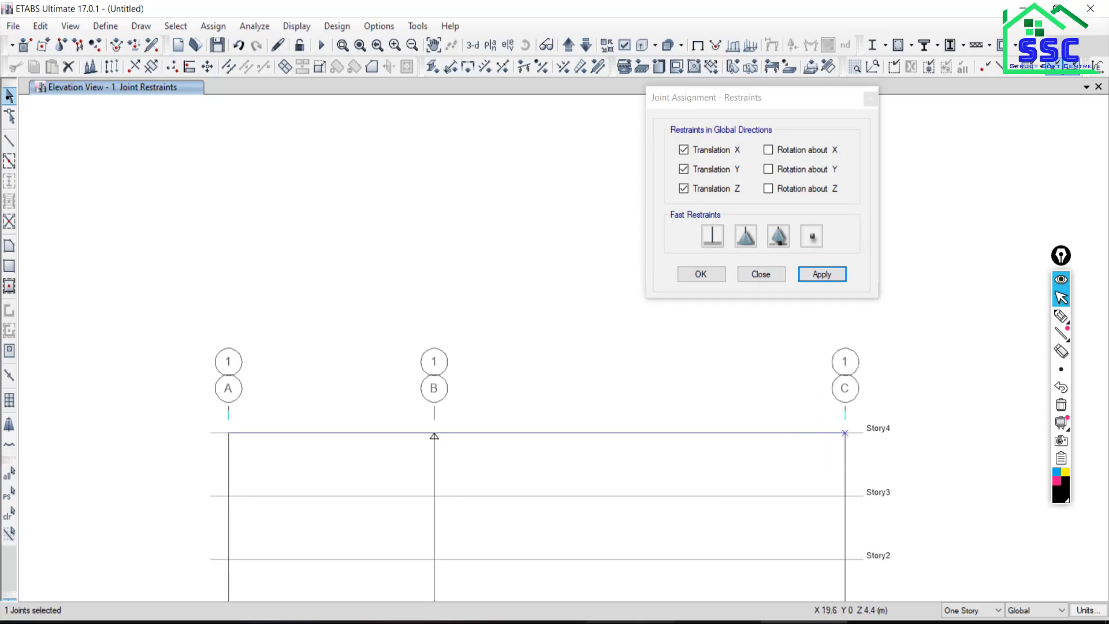
key("alt+Tab")
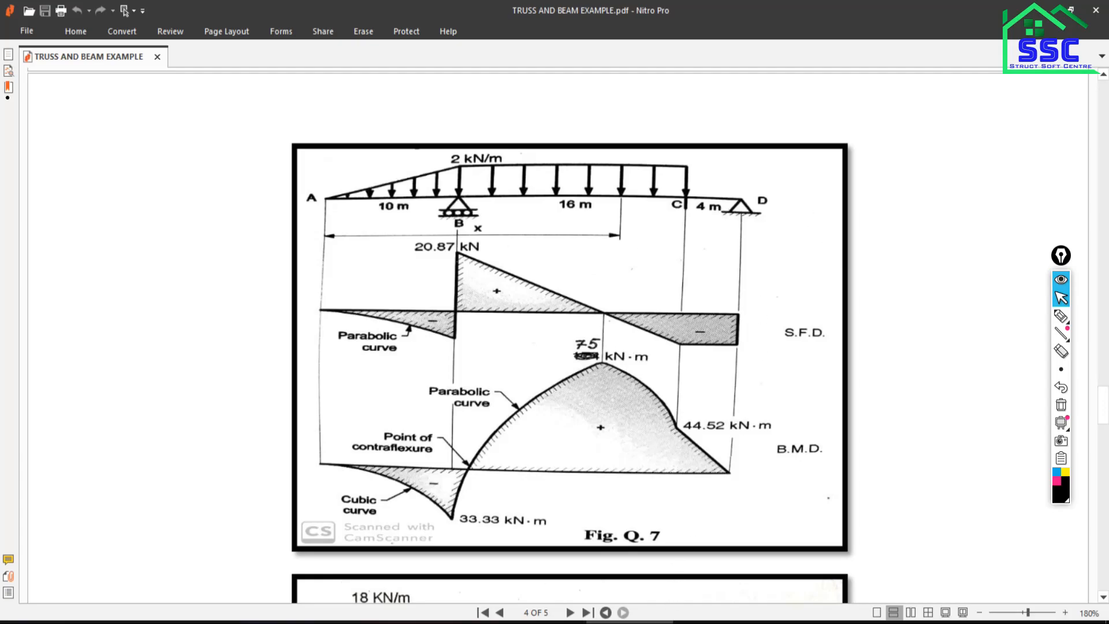
key("alt+Tab")
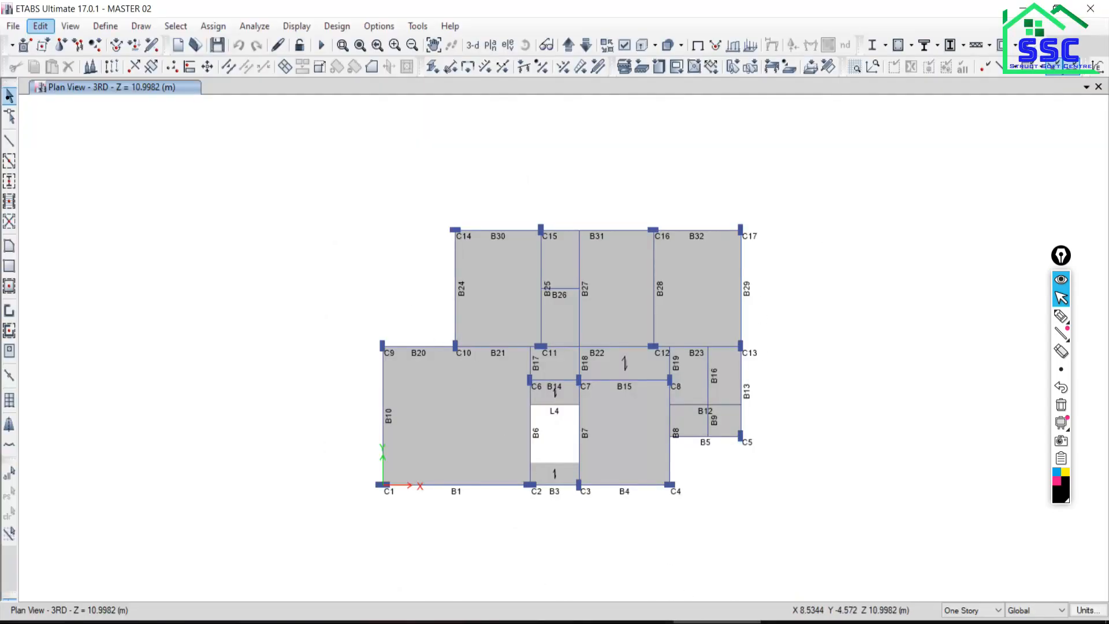
key("alt+Tab")
left_click_drag(406, 410, 470, 474)
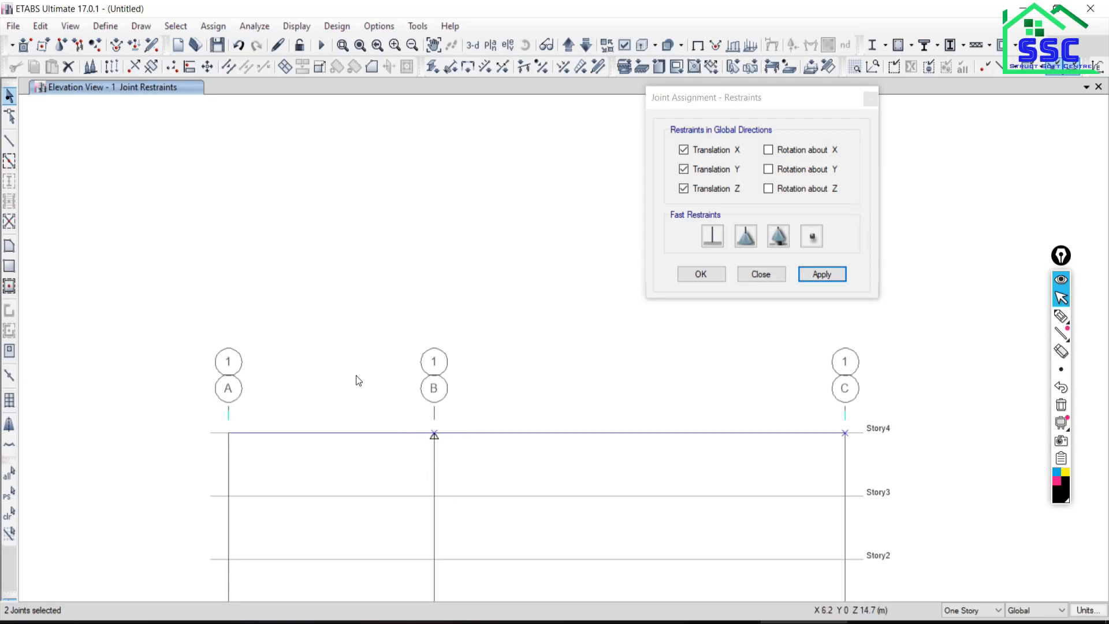
left_click(778, 237)
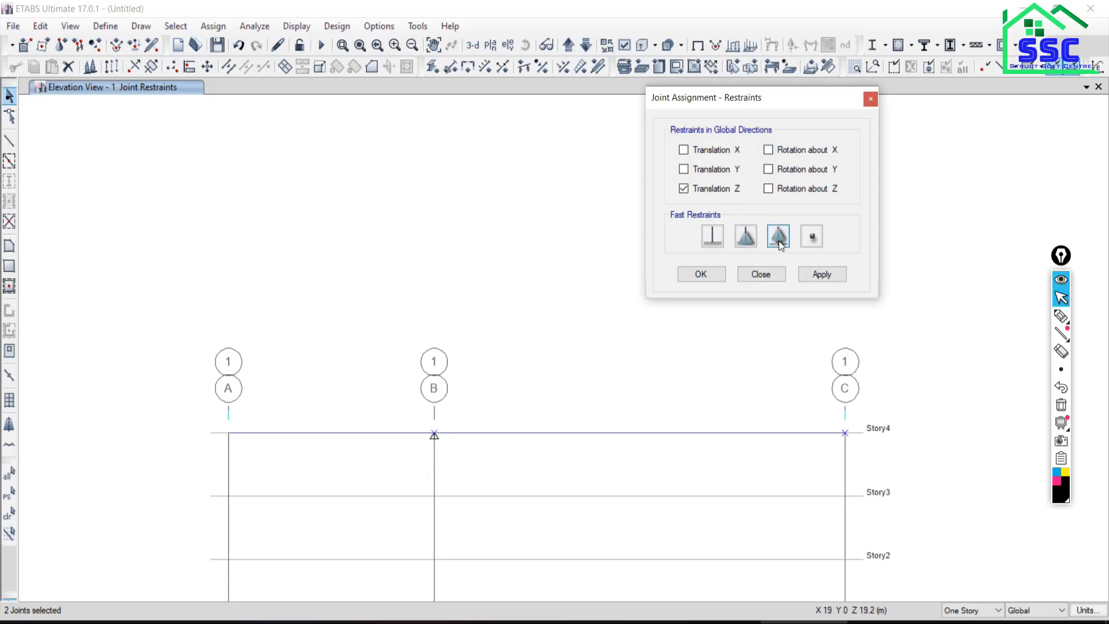
left_click(823, 275)
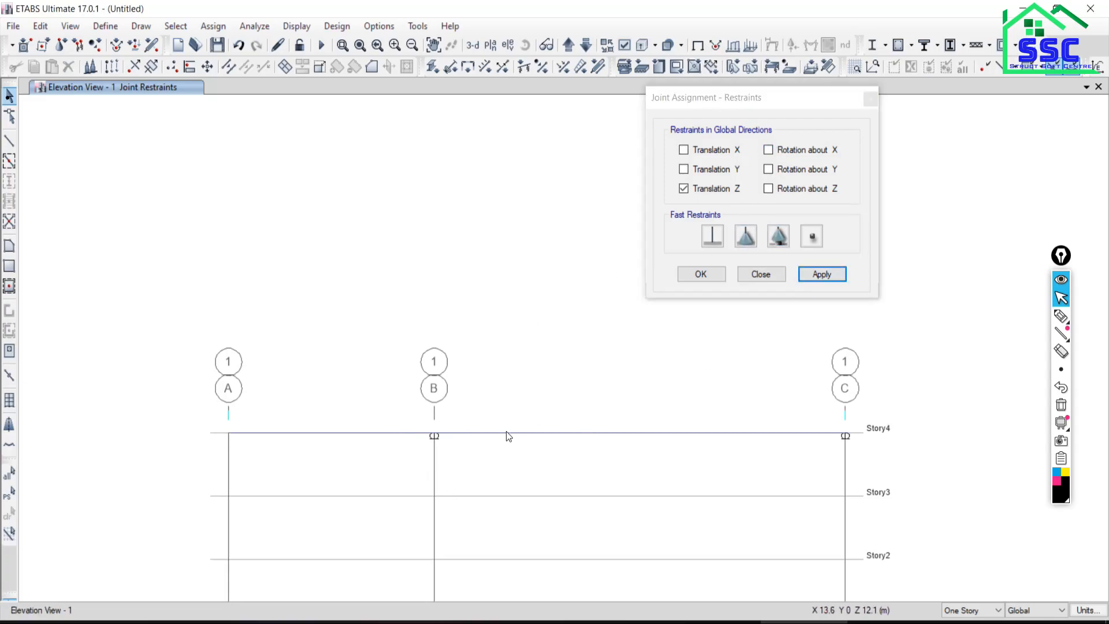
- Assign a pinned restraint, fixing translation in X, Y and Z, to the Story4 joint at grid C and close the assignment dialog
left_click_drag(838, 419, 870, 461)
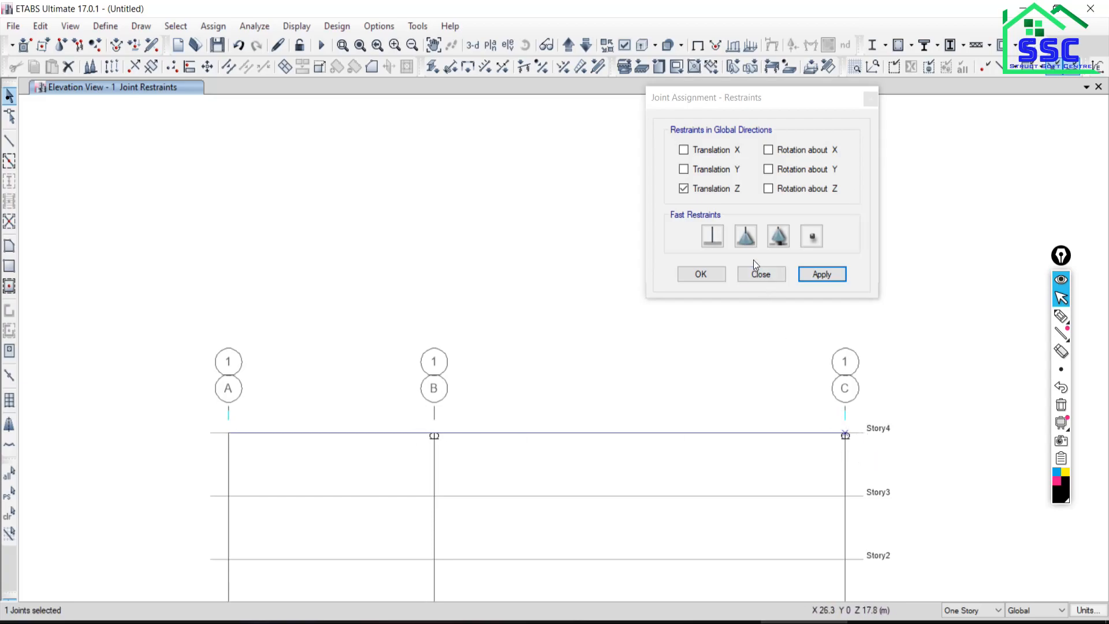
left_click(745, 237)
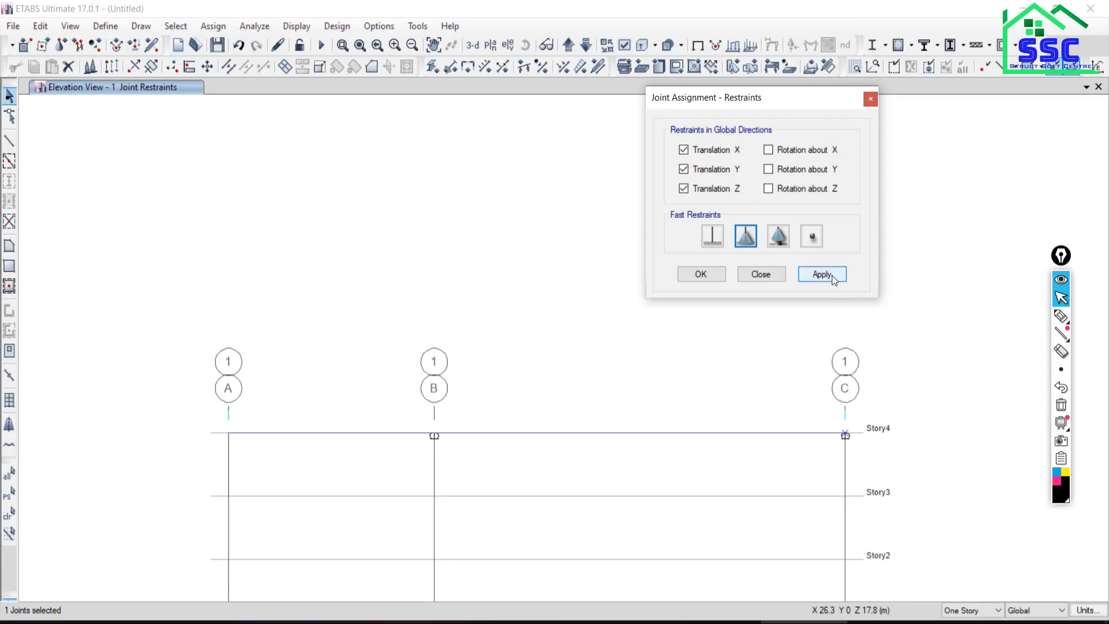
left_click(832, 275)
left_click(762, 275)
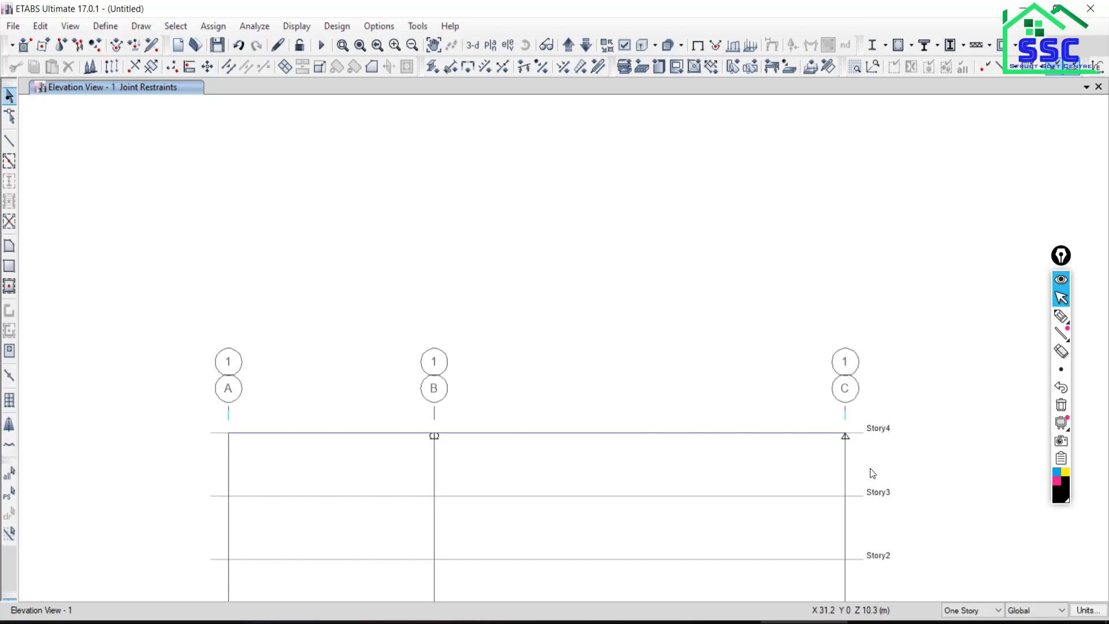
- Switch to TRUSS AND BEAM EXAMPLE.pdf in Nitro Pro and sketch span AB's triangular load, rising from 0 to 2 kN/m, with the pen
mouse_move(760, 621)
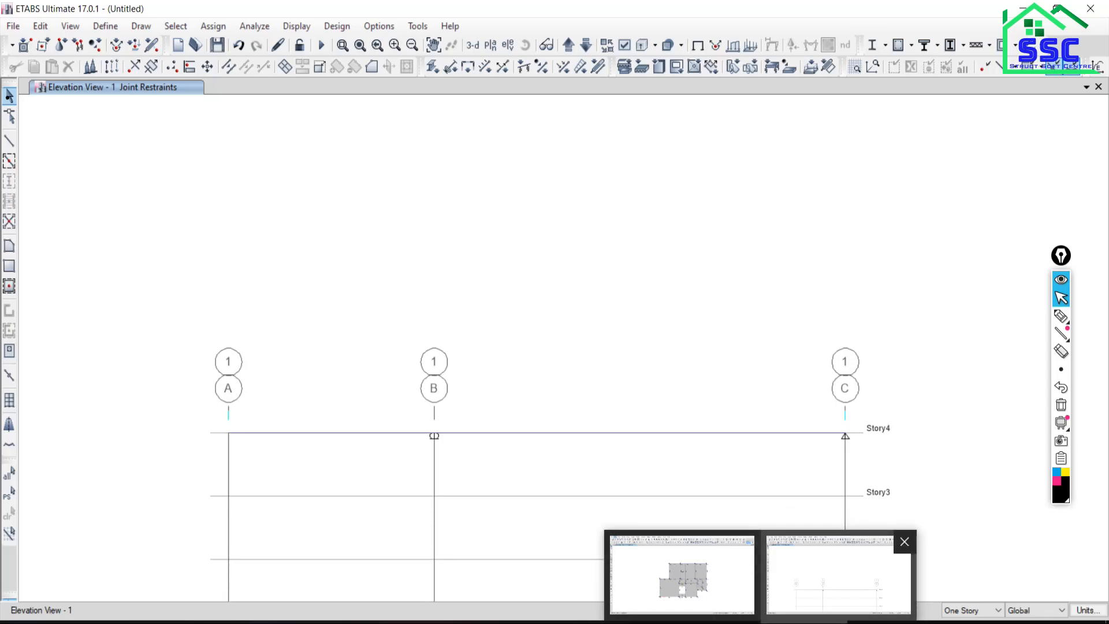
left_click(664, 621)
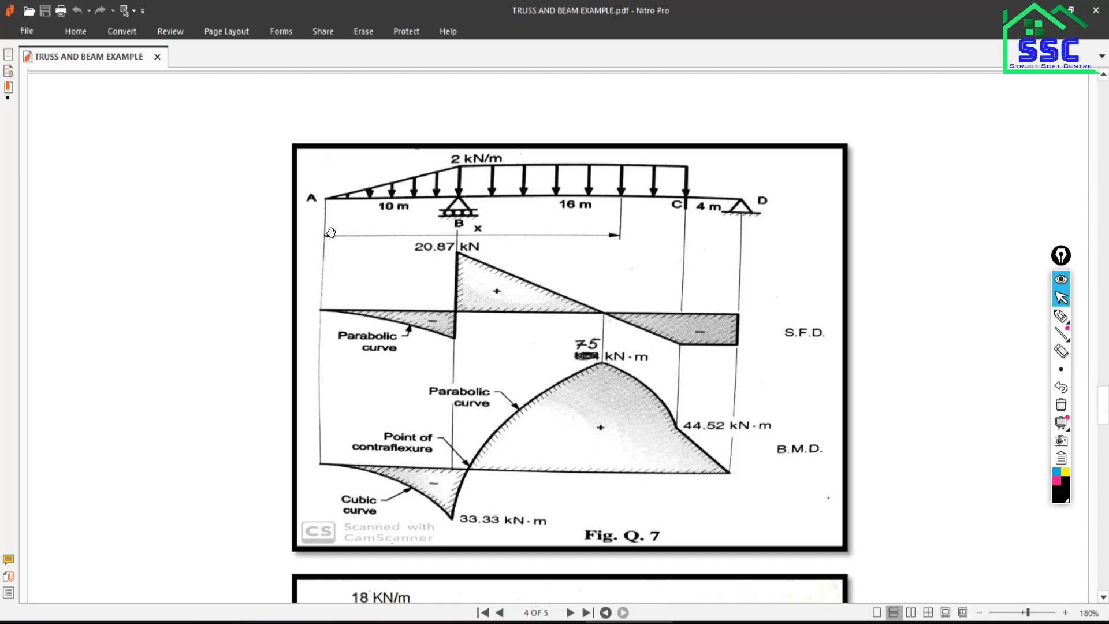
left_click(1061, 316)
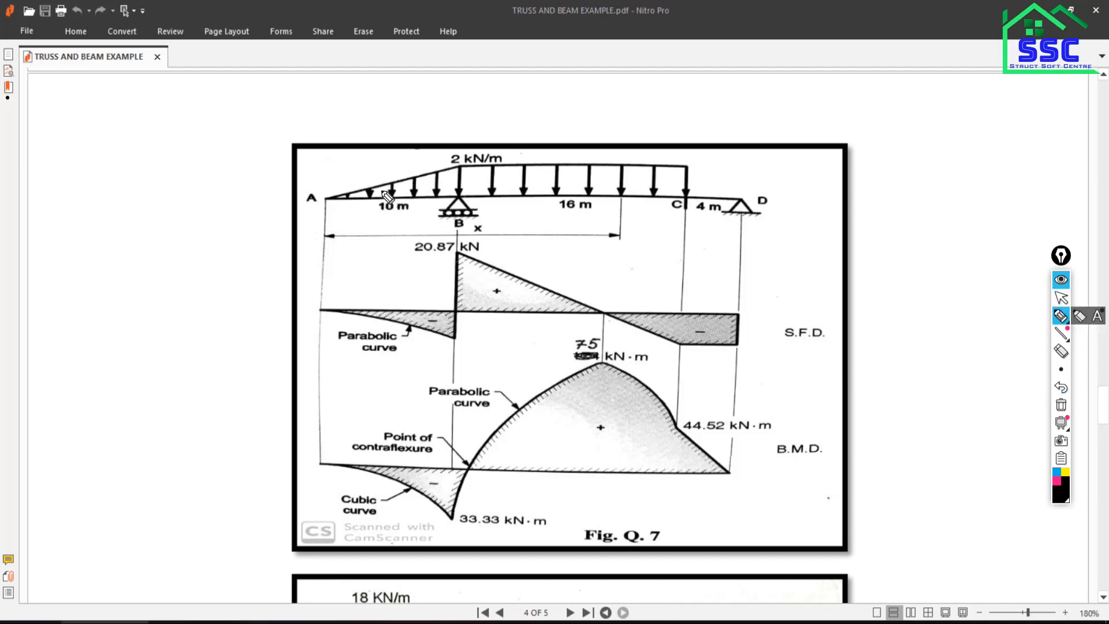
left_click_drag(327, 199, 461, 200)
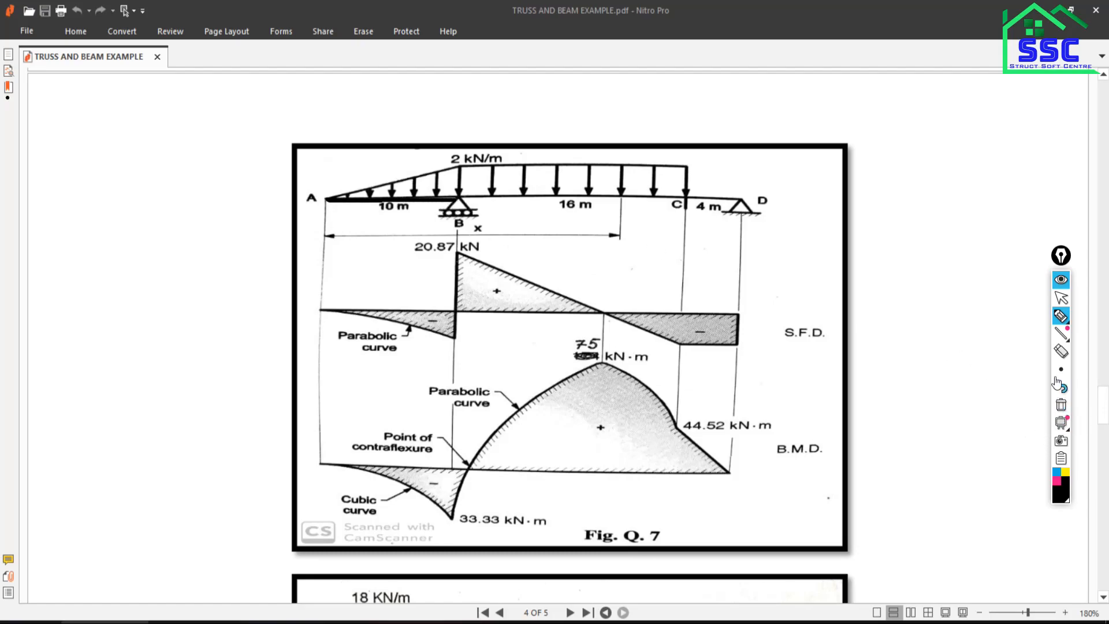
left_click_drag(79, 349, 276, 349)
mouse_move(81, 348)
left_mouse_down()
mouse_move(271, 268)
mouse_move(271, 349)
left_mouse_up()
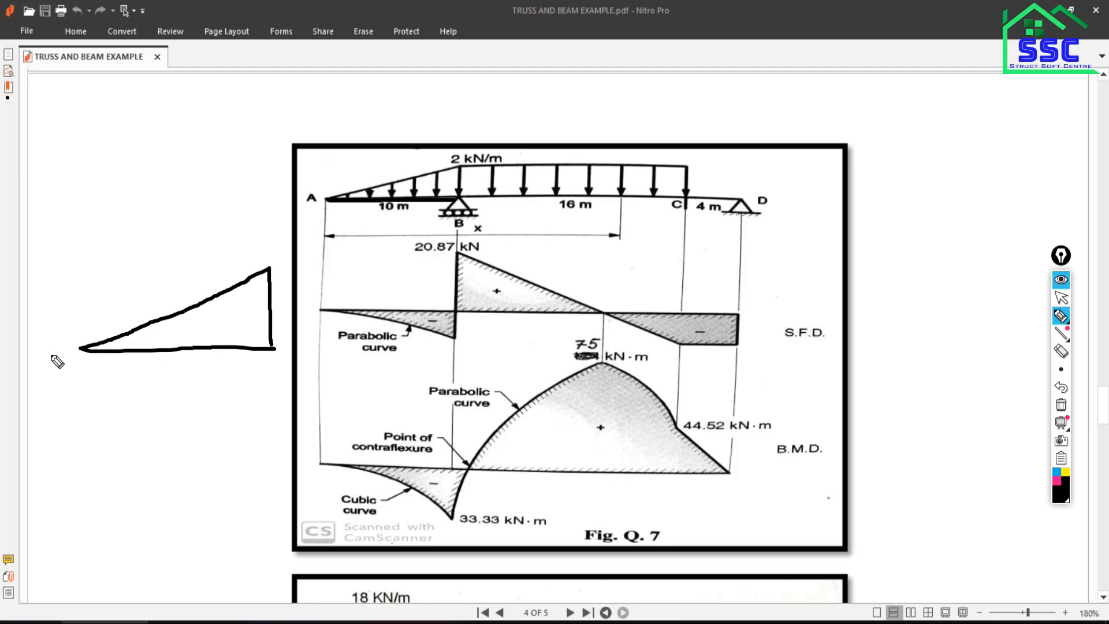
mouse_move(51, 350)
left_mouse_down()
mouse_move(49, 371)
mouse_move(64, 359)
mouse_move(50, 350)
left_mouse_up()
mouse_move(269, 265)
left_mouse_down()
mouse_move(269, 375)
mouse_move(257, 348)
mouse_move(114, 348)
left_mouse_up()
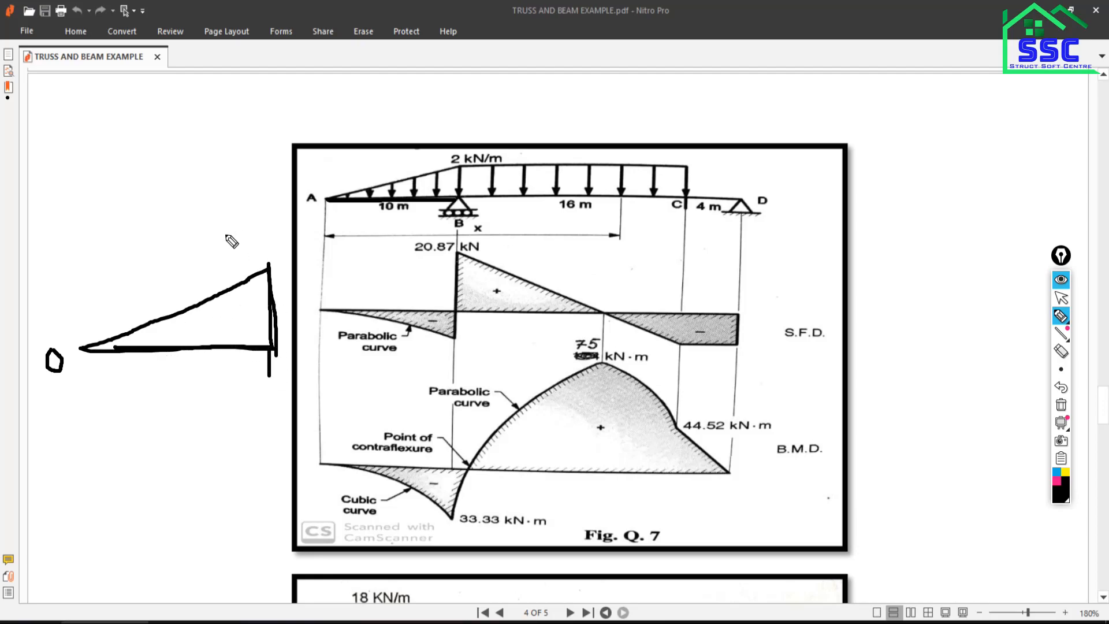
mouse_move(210, 236)
left_mouse_down()
mouse_move(224, 255)
mouse_move(254, 246)
mouse_move(260, 223)
mouse_move(281, 241)
mouse_move(278, 215)
mouse_move(298, 257)
mouse_move(338, 234)
mouse_move(348, 250)
left_mouse_up()
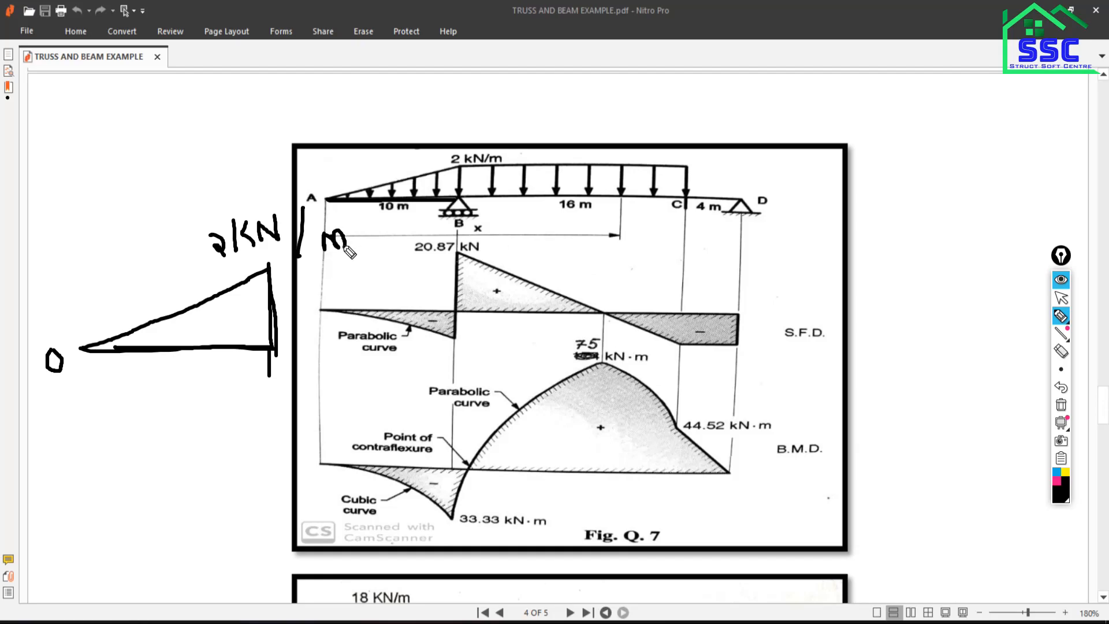
left_click_drag(189, 267, 314, 276)
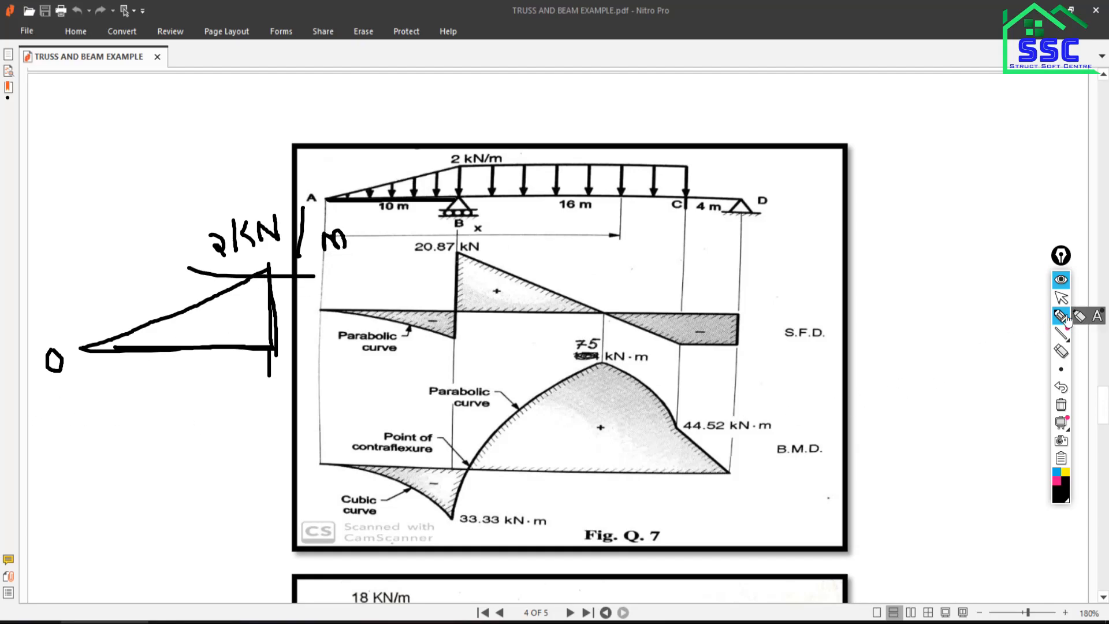
left_click(1061, 298)
- Return to the untitled ETABS model, select the Story4 beam between grids A and B, and erase the pen marks
key("alt+Tab")
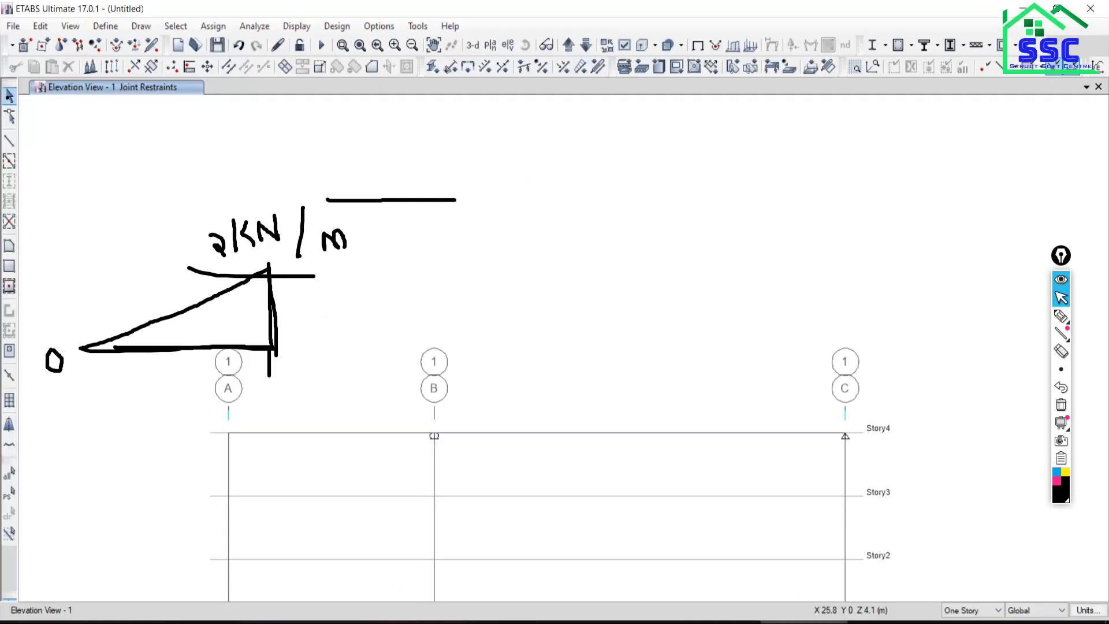
left_click(324, 432)
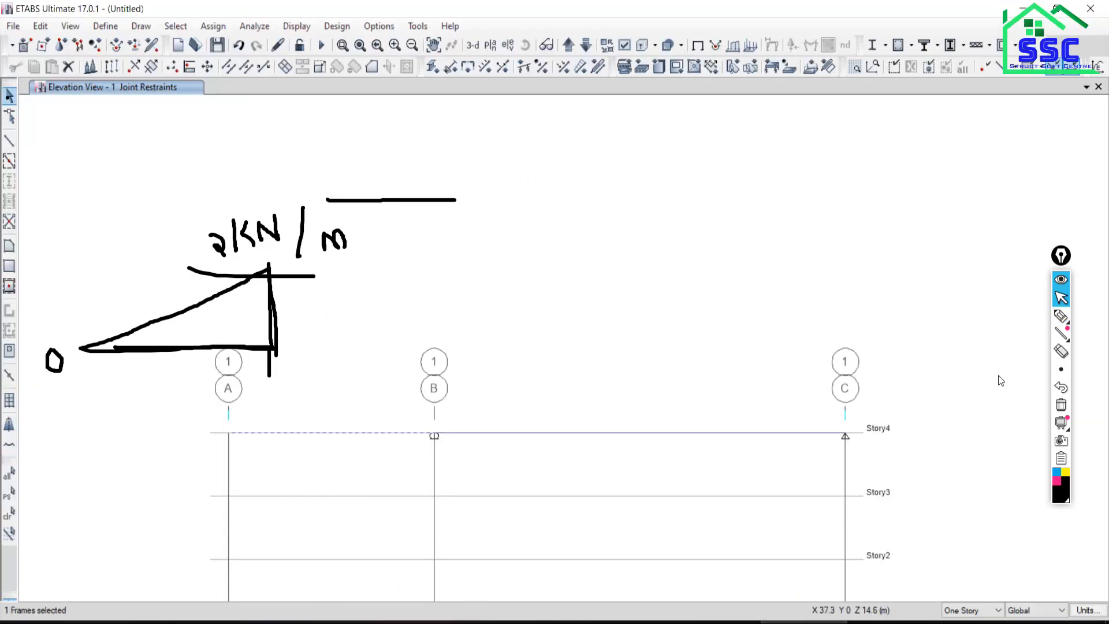
left_click(1061, 405)
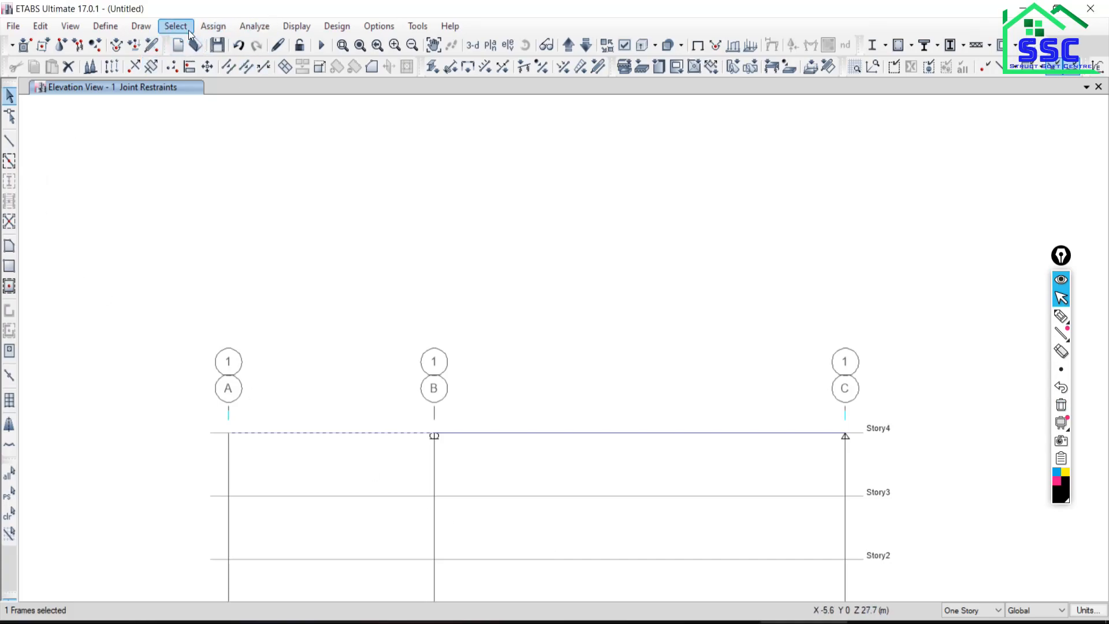
- Start a distributed load assignment for the selected beam, using the Live pattern and absolute distances from End-I, with the dialog moved clear of it
left_click(212, 27)
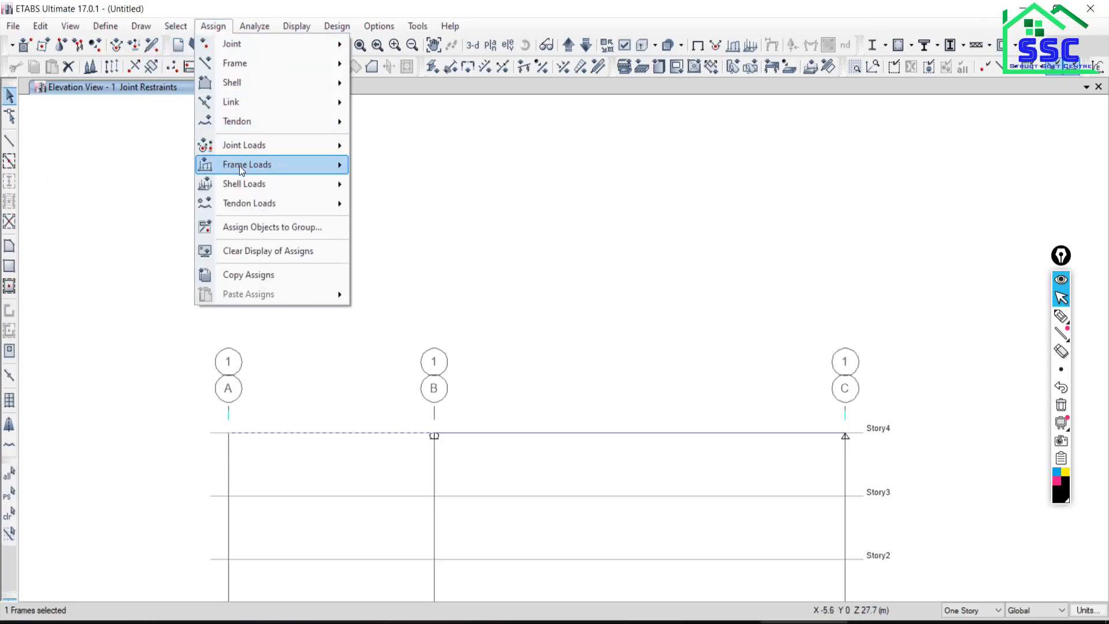
mouse_move(239, 167)
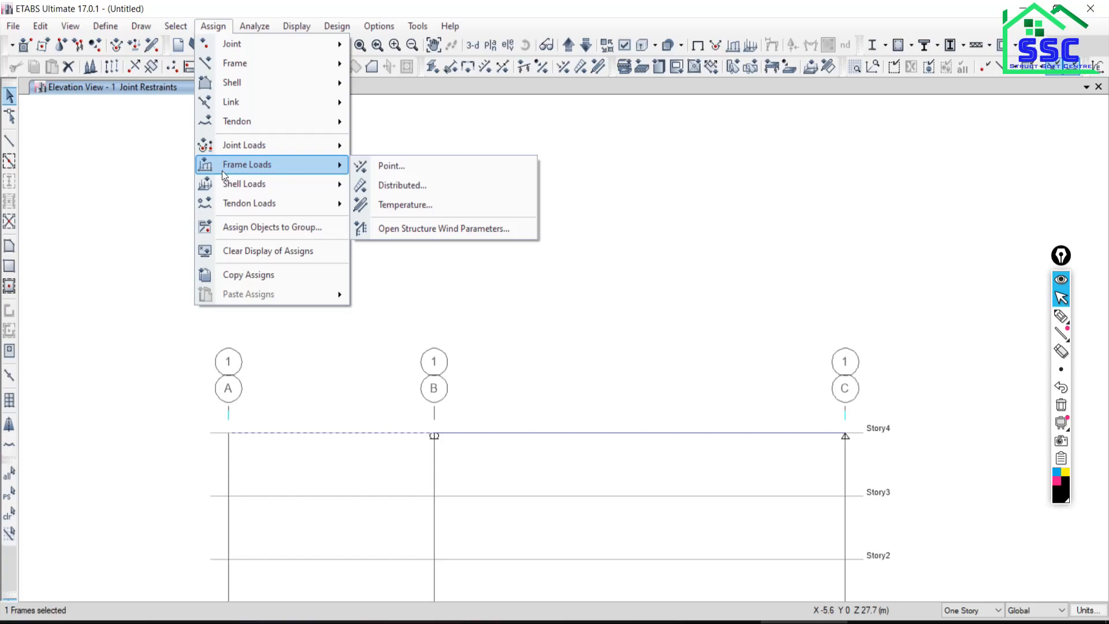
left_click(409, 184)
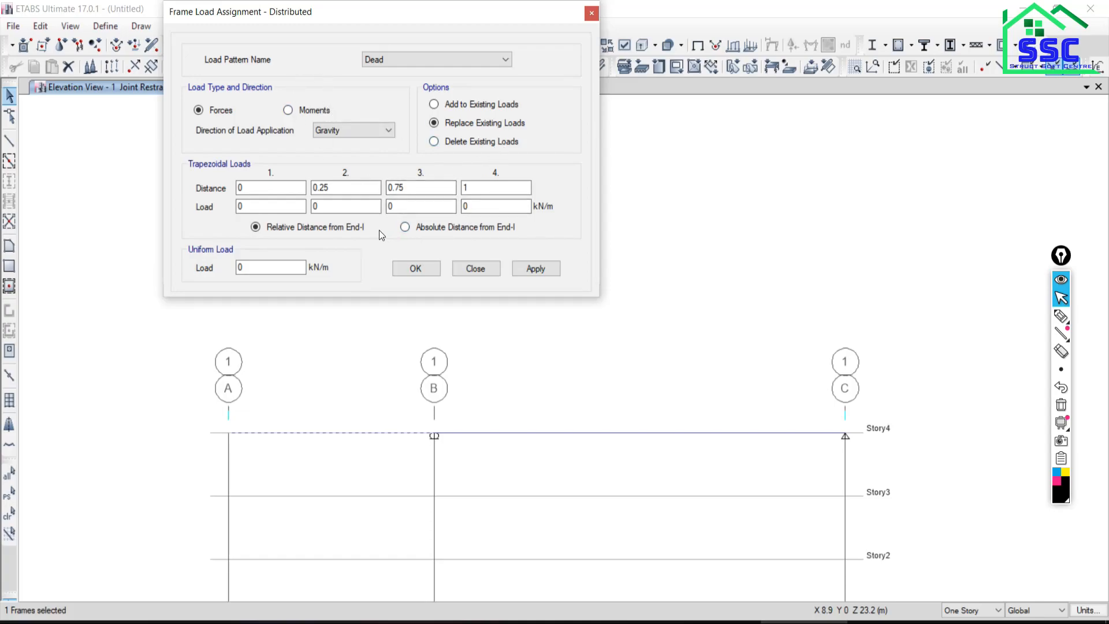
left_click(406, 54)
left_click(365, 83)
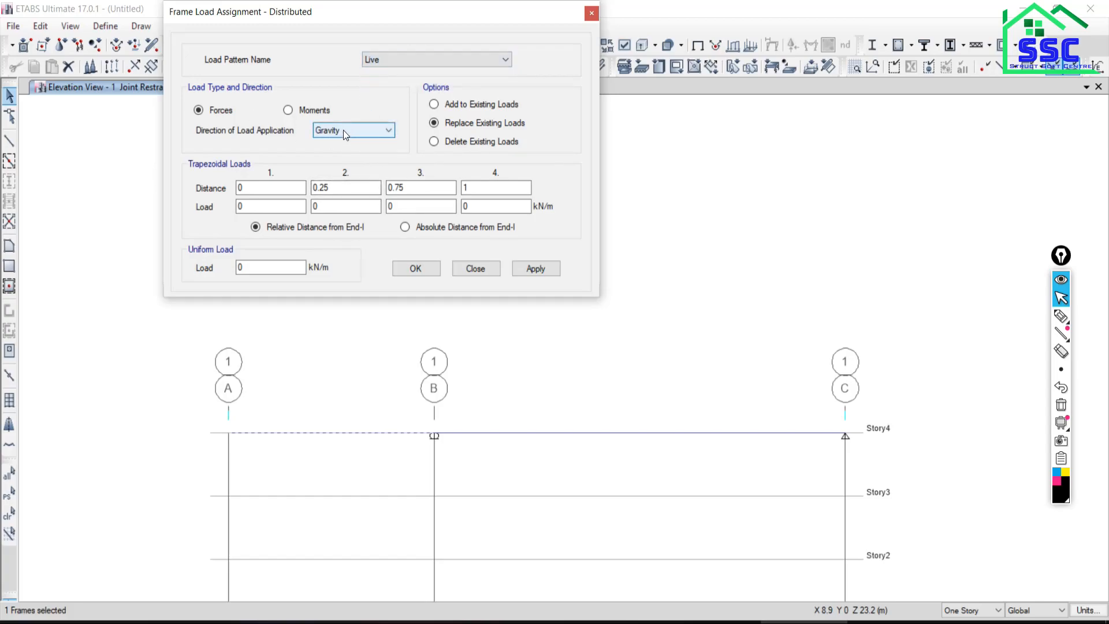
left_click(404, 226)
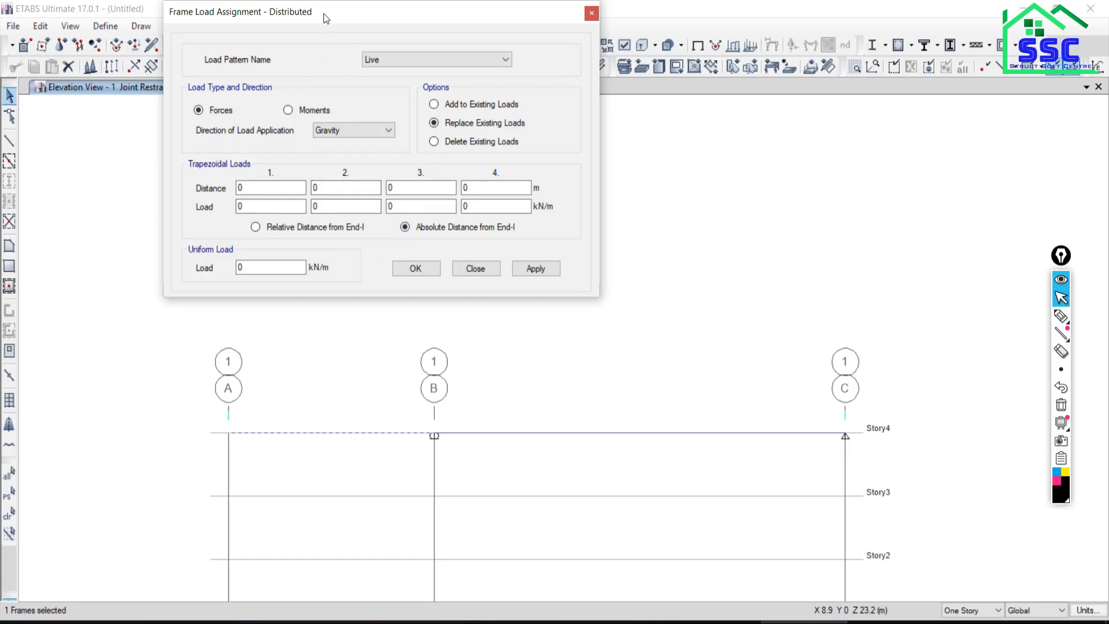
left_click_drag(323, 13, 590, 63)
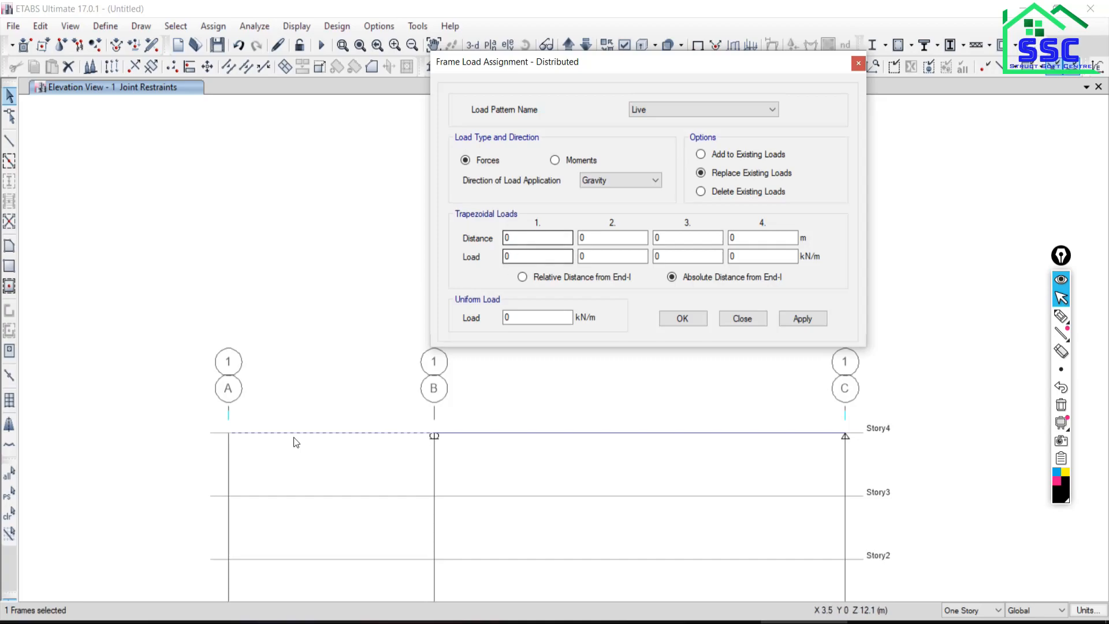
- Sketch a triangular load diagram beside the load dialog with the pen, labelling its ends i and j and its zero-load end 0
left_click(1061, 316)
left_click_drag(134, 259, 337, 263)
left_click_drag(112, 203, 116, 214)
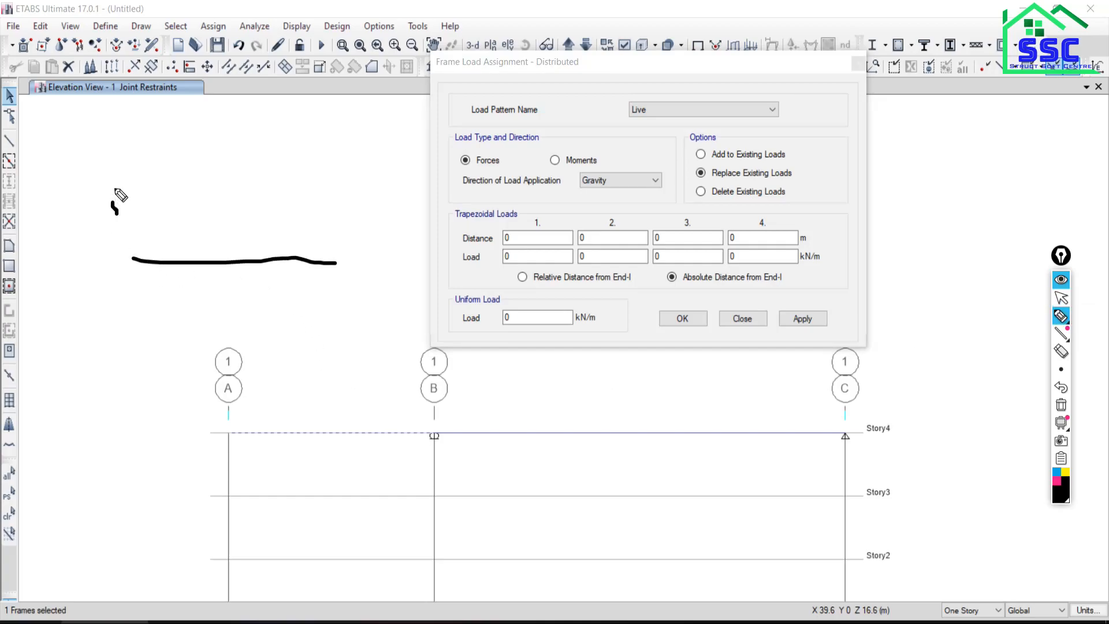
mouse_move(370, 237)
left_mouse_down()
mouse_move(376, 270)
mouse_move(363, 265)
left_mouse_up()
left_click(367, 225)
mouse_move(134, 258)
left_mouse_down()
mouse_move(292, 213)
mouse_move(329, 191)
mouse_move(330, 262)
left_mouse_up()
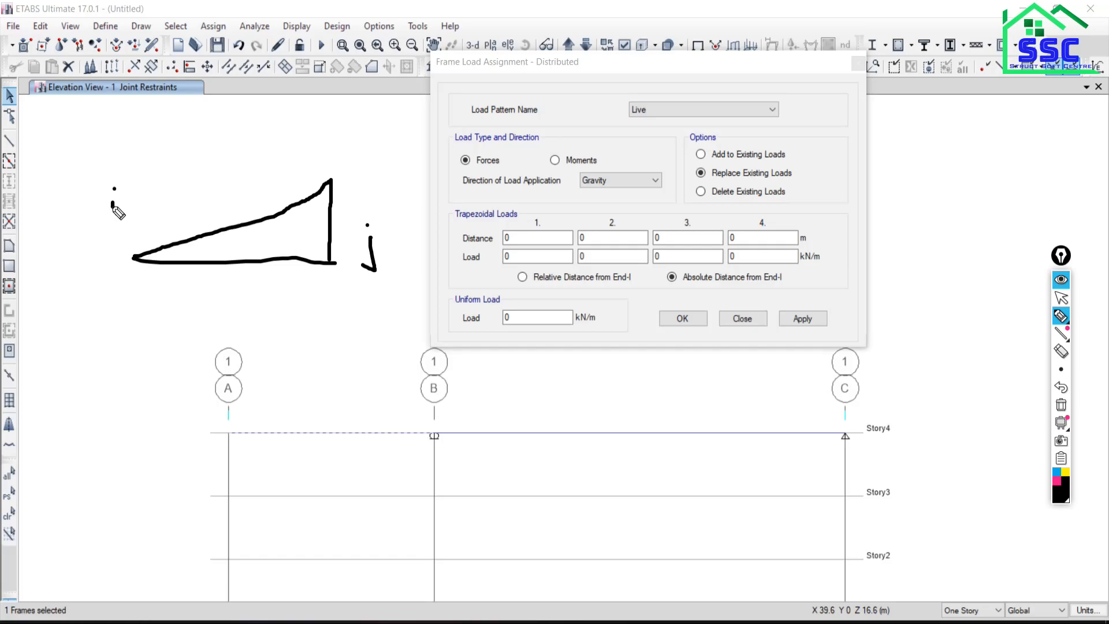
mouse_move(135, 276)
left_mouse_down()
mouse_move(130, 286)
mouse_move(137, 276)
left_mouse_up()
left_click_drag(334, 284, 324, 329)
left_click(335, 269)
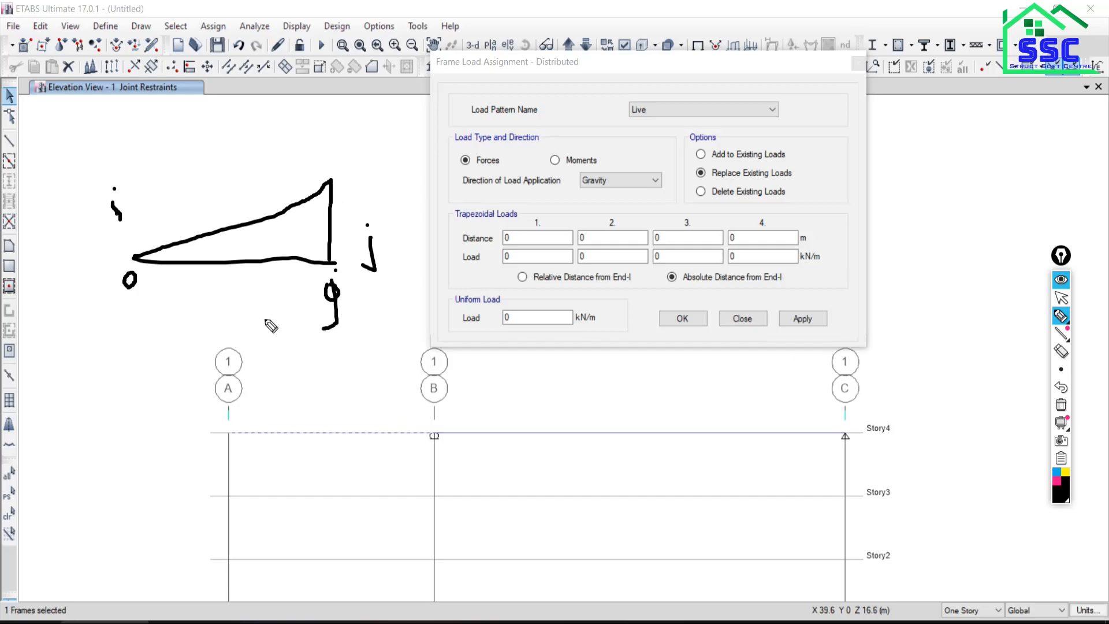
left_click(1061, 297)
- Check the length of span AB in TRUSS AND BEAM EXAMPLE.pdf, underline beside it with the pen, and return to the ETABS load dialog
key("alt+Tab")
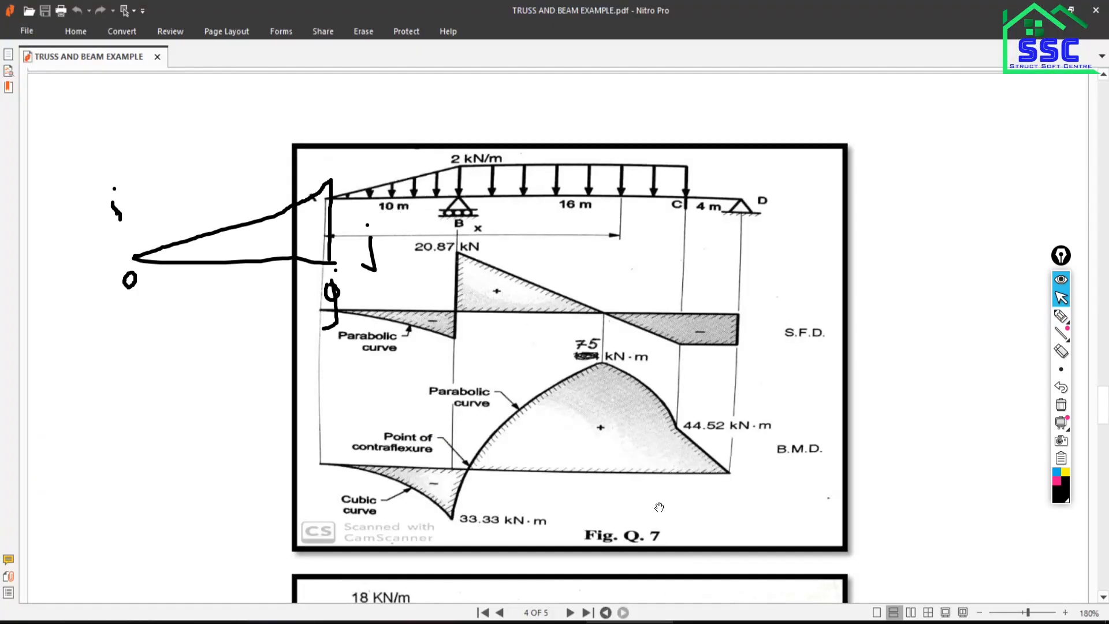
mouse_move(1050, 316)
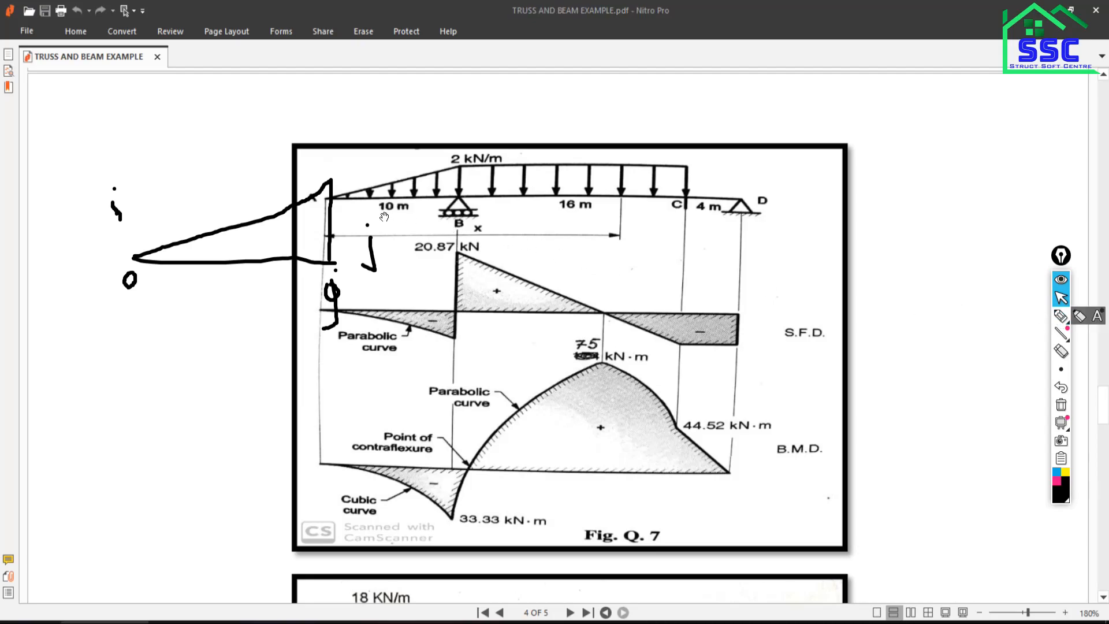
left_click(1061, 316)
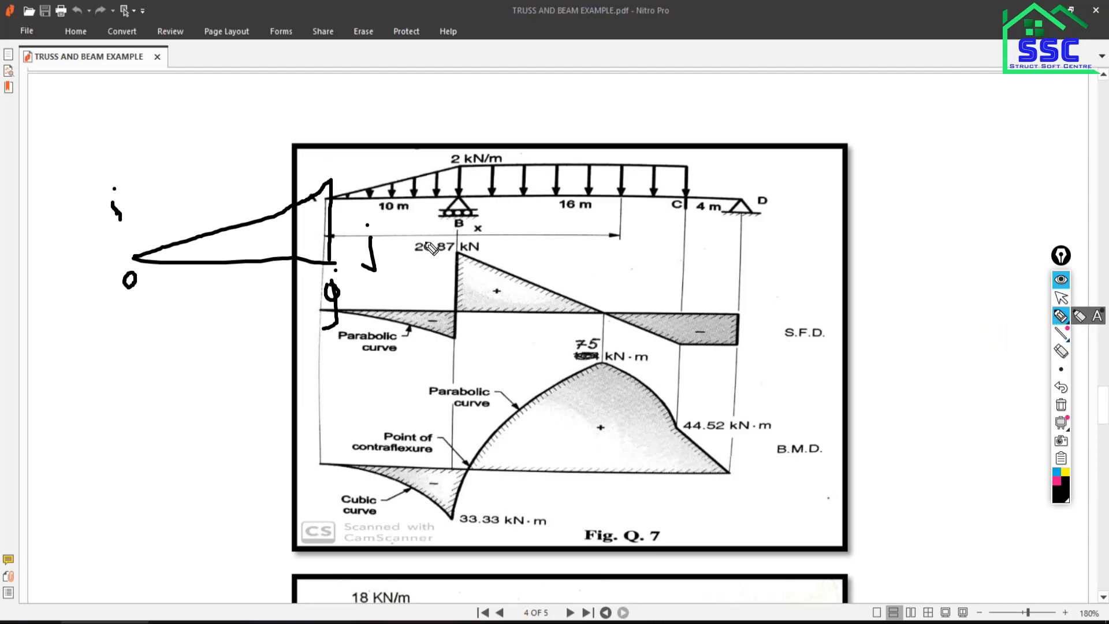
left_click(372, 217)
left_click_drag(372, 217, 461, 215)
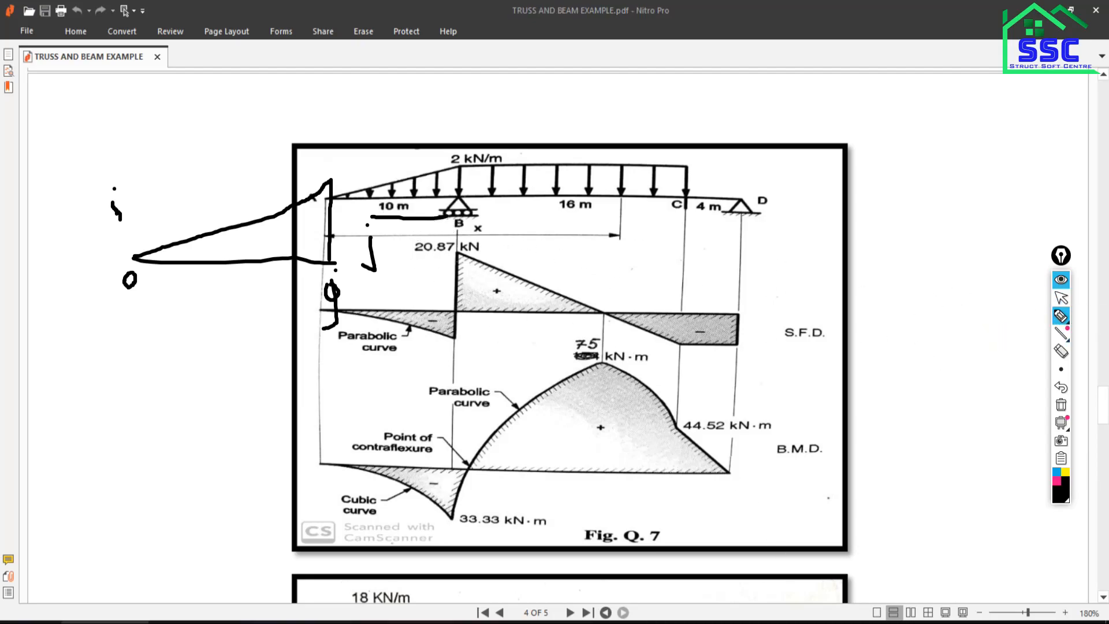
left_click(1061, 298)
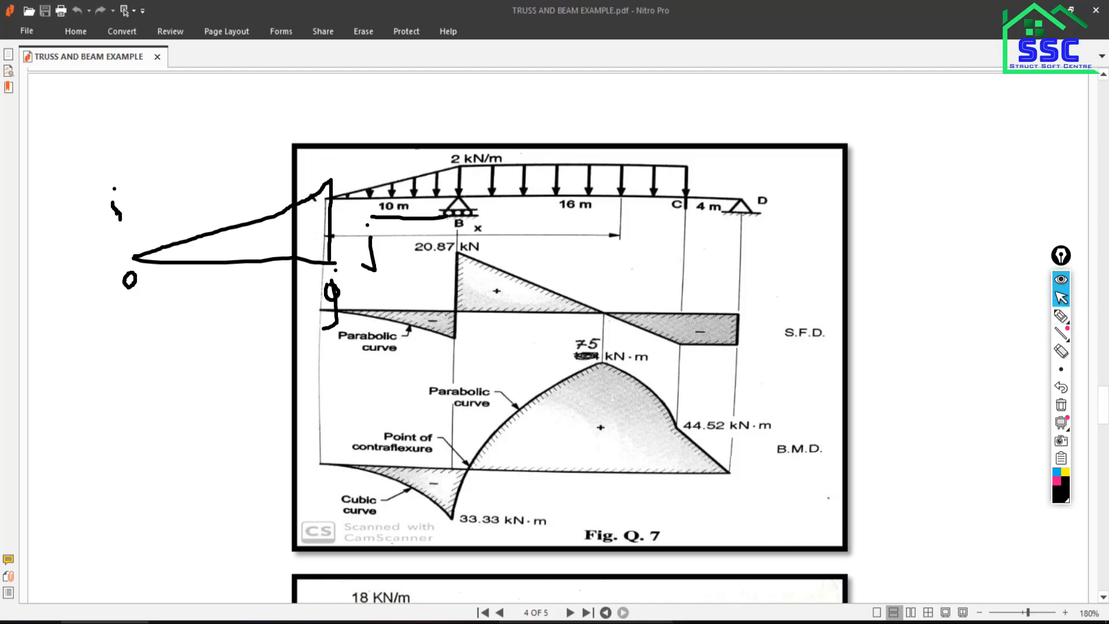
key("alt+Tab")
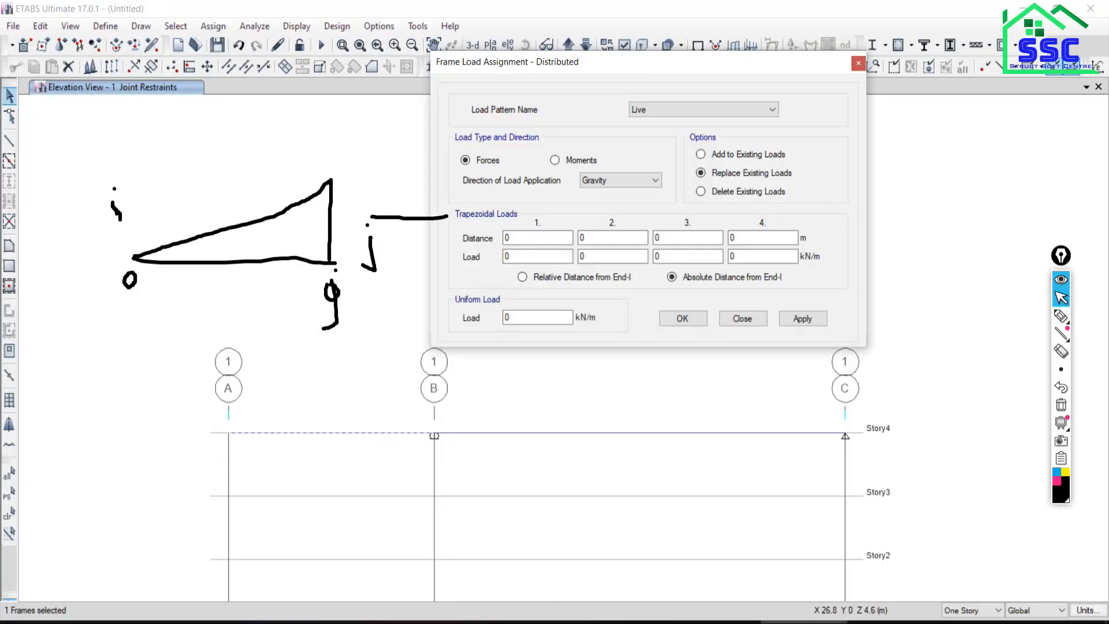
- Apply a triangular load to span AB, from 0 at 0 m to 2 kN/m at 10 m, and erase the pen sketch
left_click(514, 238)
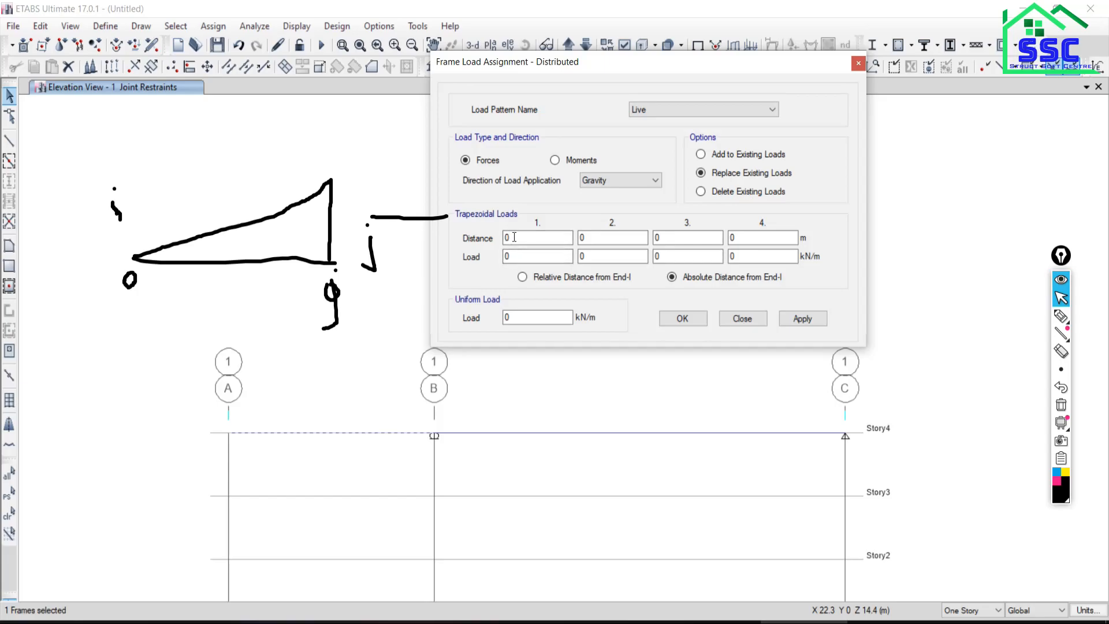
key("Tab")
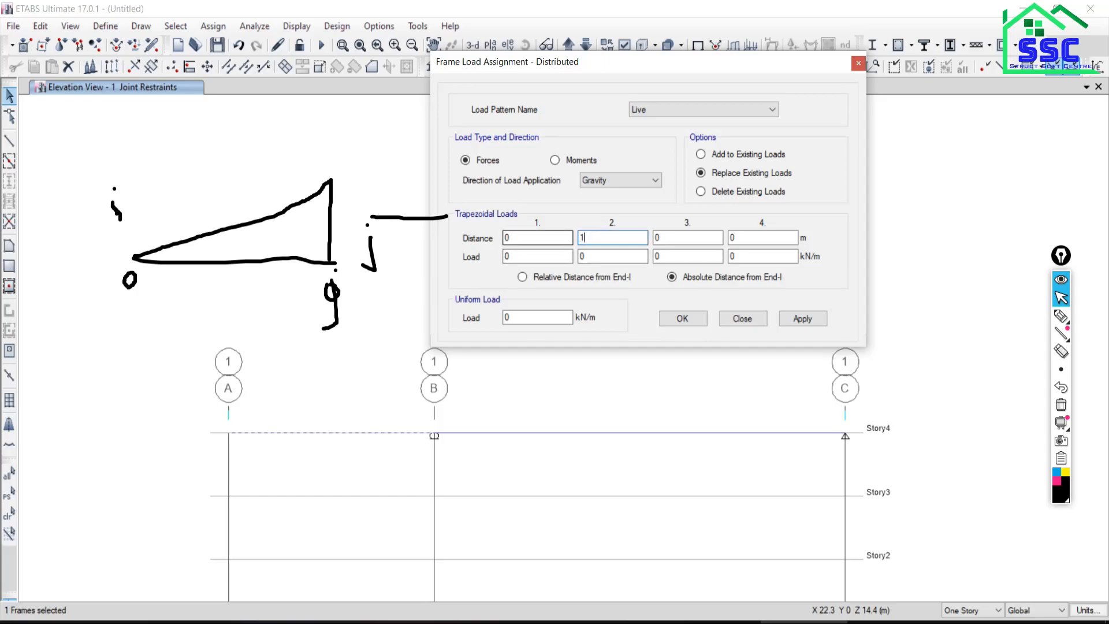
left_click_drag(589, 256, 510, 267)
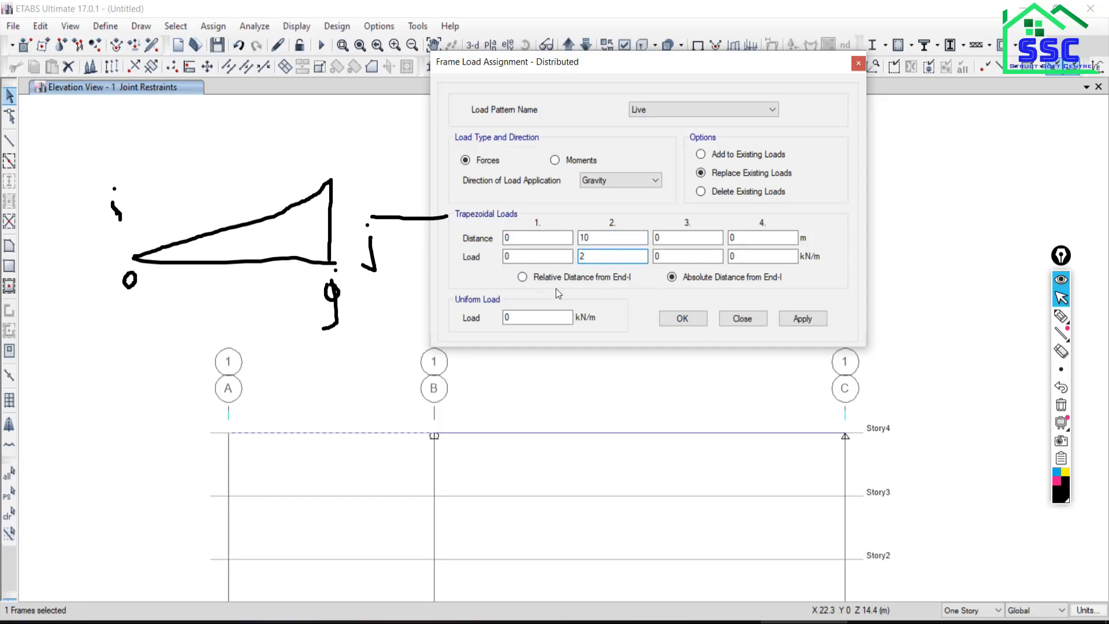
left_click(1061, 404)
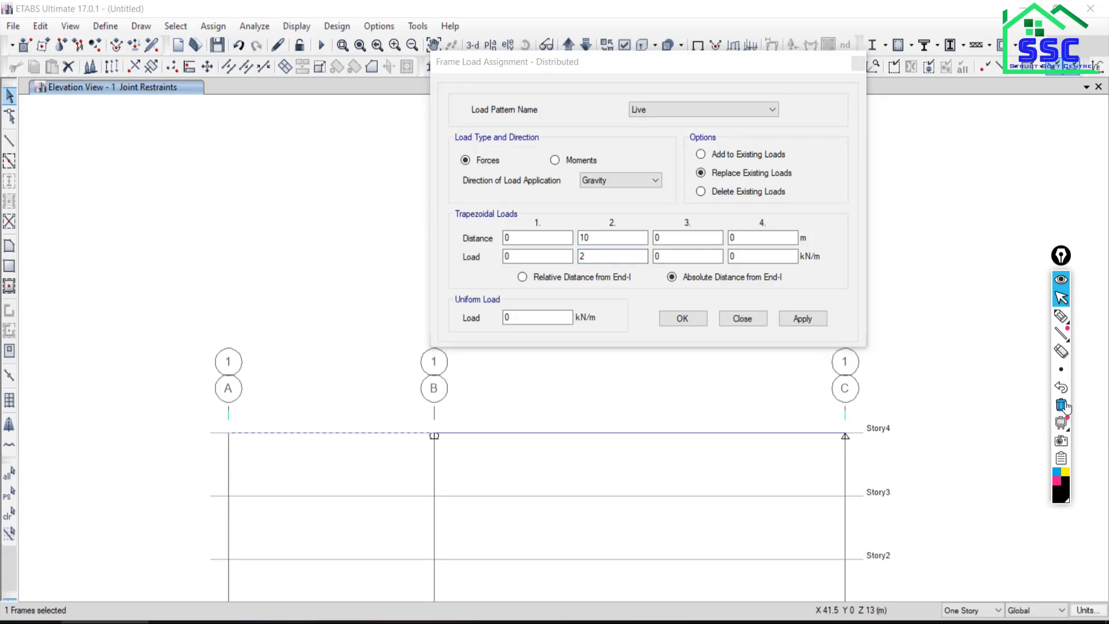
left_click(511, 257)
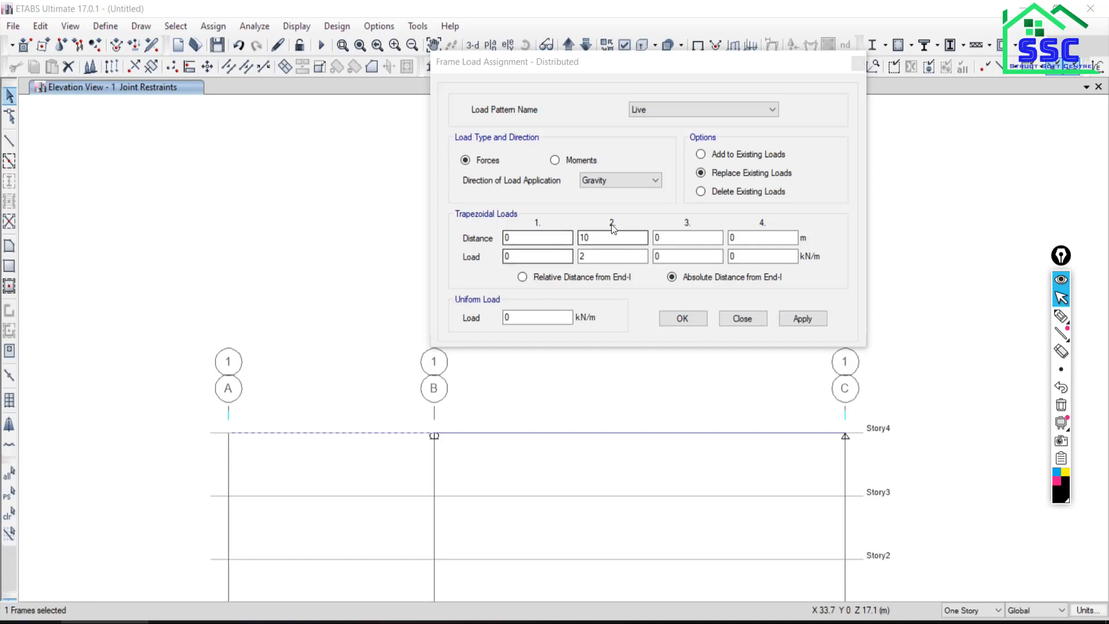
left_click(588, 257)
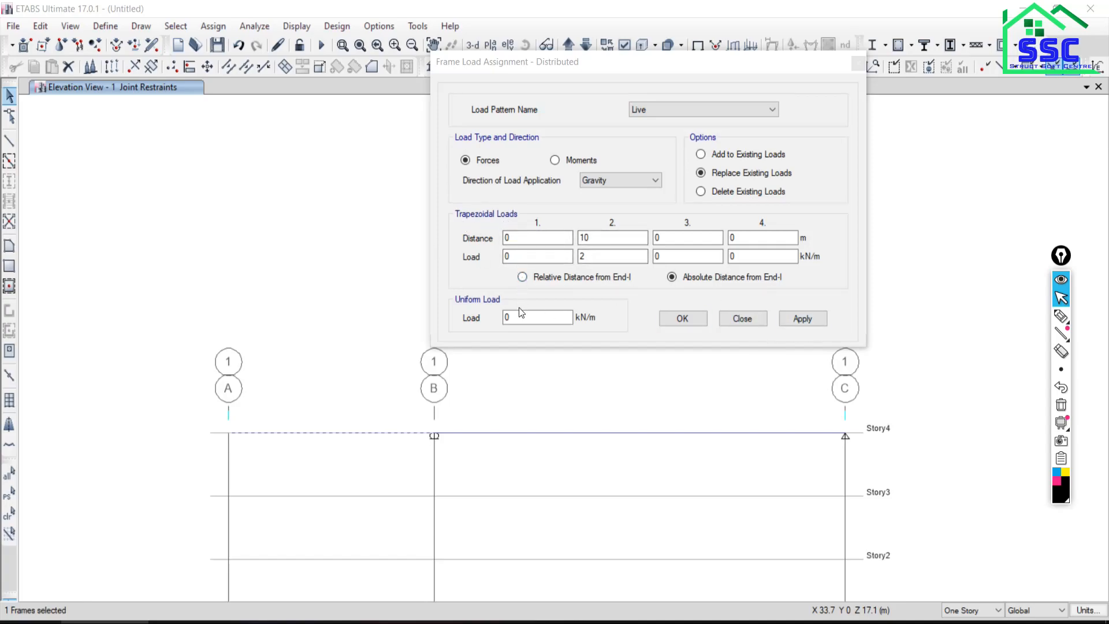
left_click(808, 323)
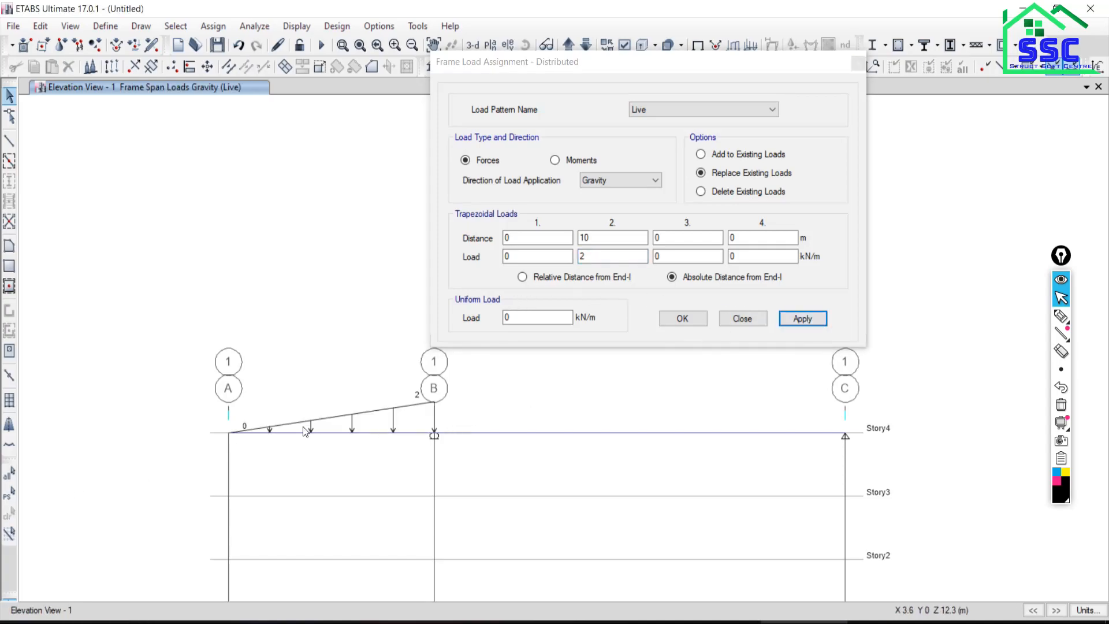
- Select the Story4 beam between grids B and C for the next distributed load
scroll(379, 444, "up", 3)
scroll(395, 443, "down", 3)
middle_click_drag(398, 446, 384, 478)
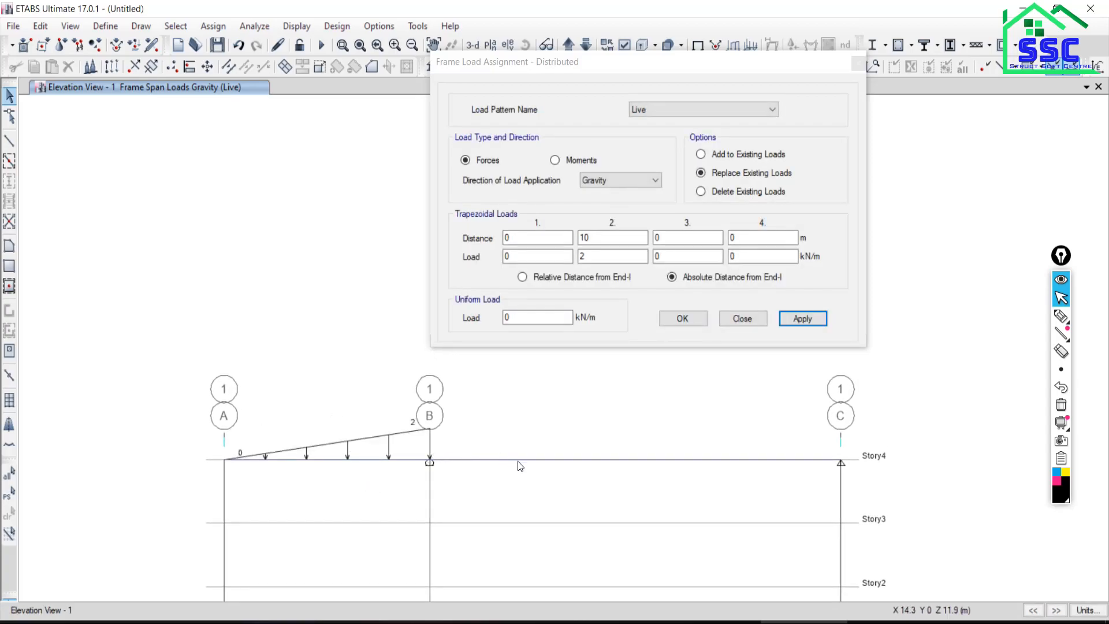
left_click(553, 460)
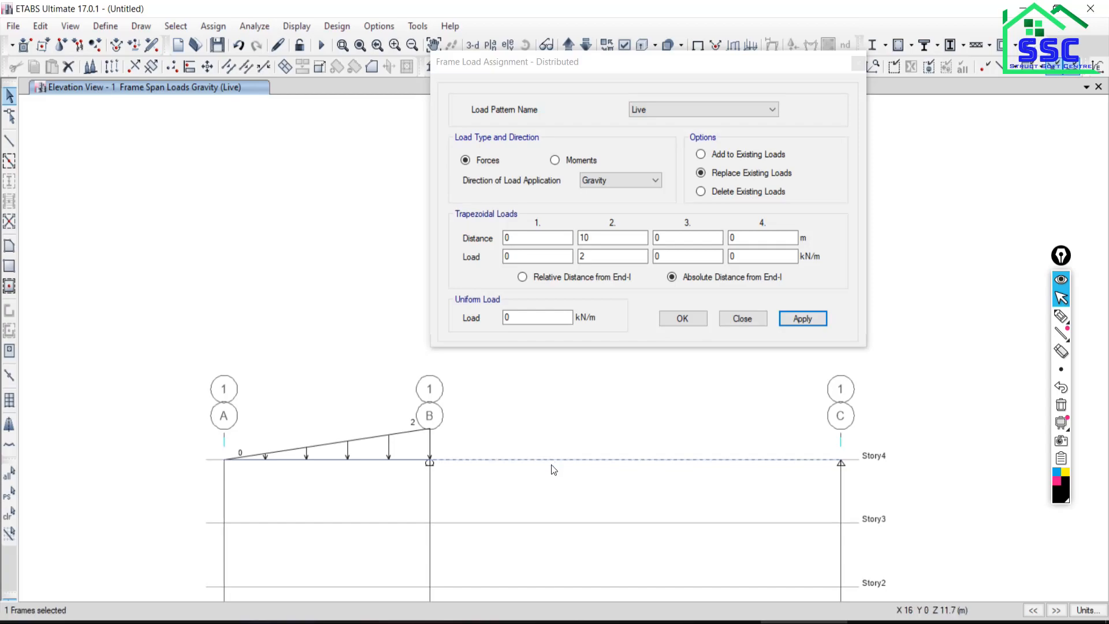
- Check the uniform load on the figure in TRUSS AND BEAM EXAMPLE.pdf, note 2 kN/m with the pen, return to ETABS and erase the marks
left_click(804, 622)
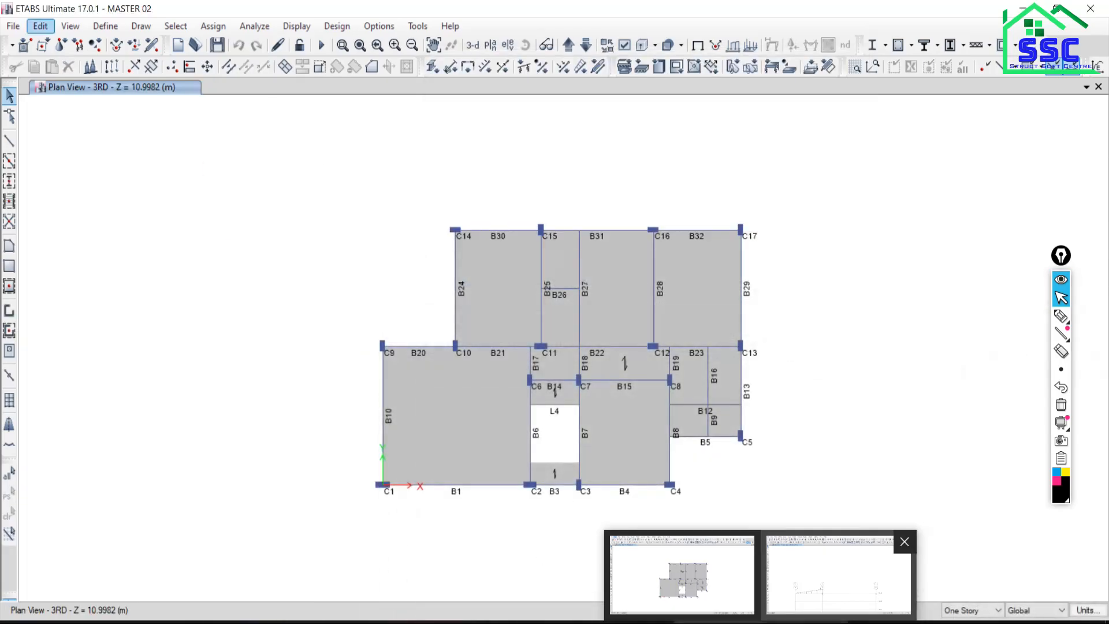
left_click(630, 622)
left_click(543, 622)
left_click(629, 622)
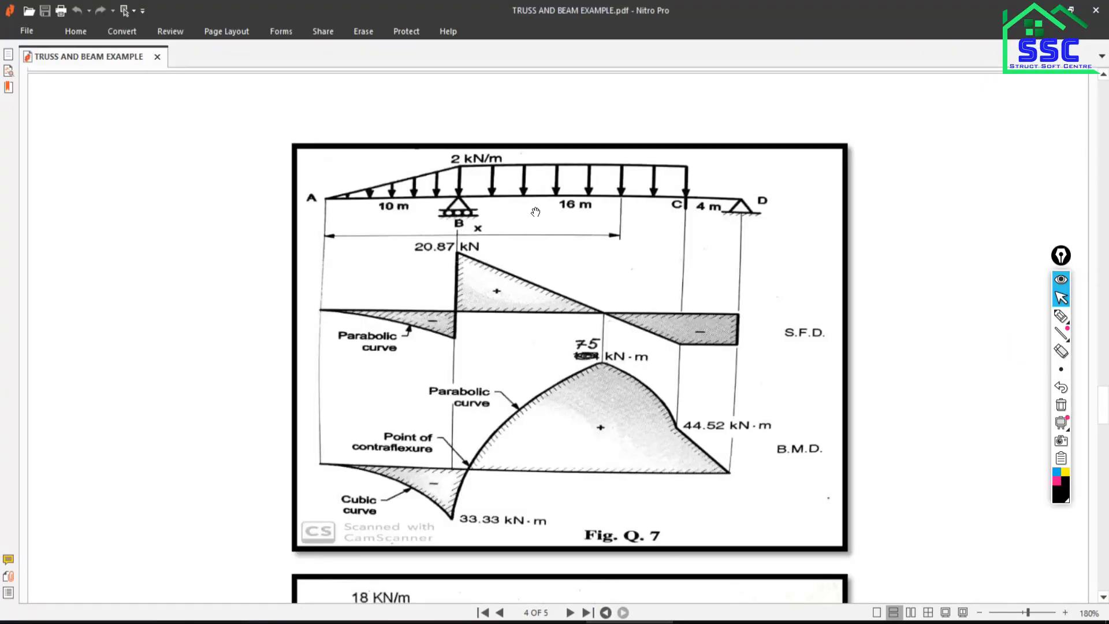
left_click(1061, 316)
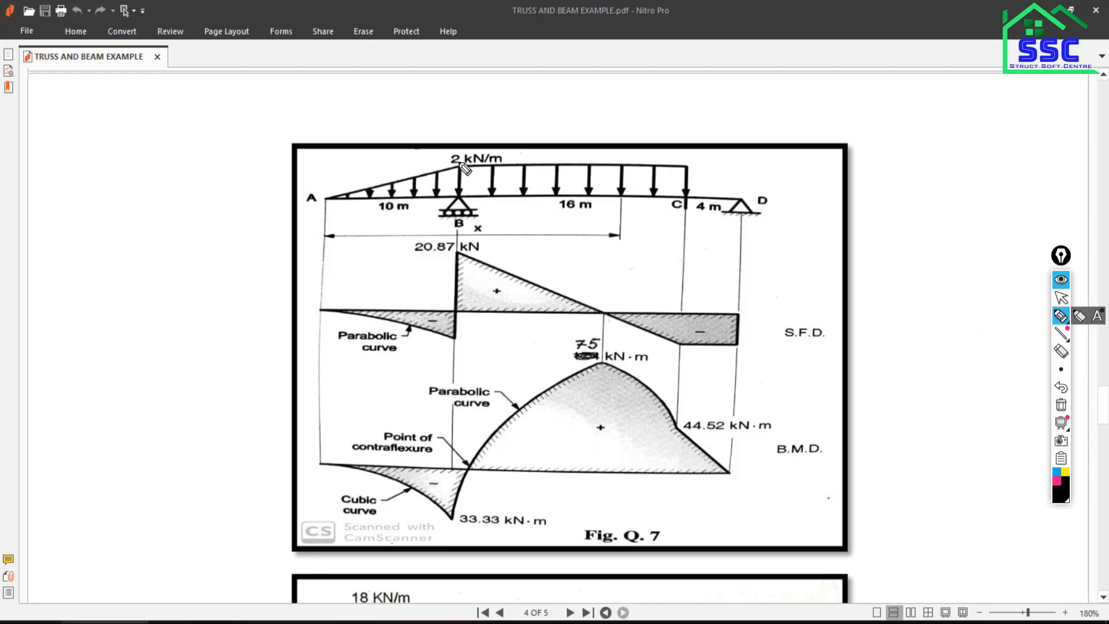
left_click_drag(462, 167, 640, 169)
mouse_move(531, 113)
left_mouse_down()
mouse_move(549, 117)
mouse_move(545, 137)
mouse_move(600, 130)
mouse_move(599, 105)
left_mouse_up()
mouse_move(618, 142)
left_mouse_down()
mouse_move(633, 128)
mouse_move(642, 141)
left_mouse_up()
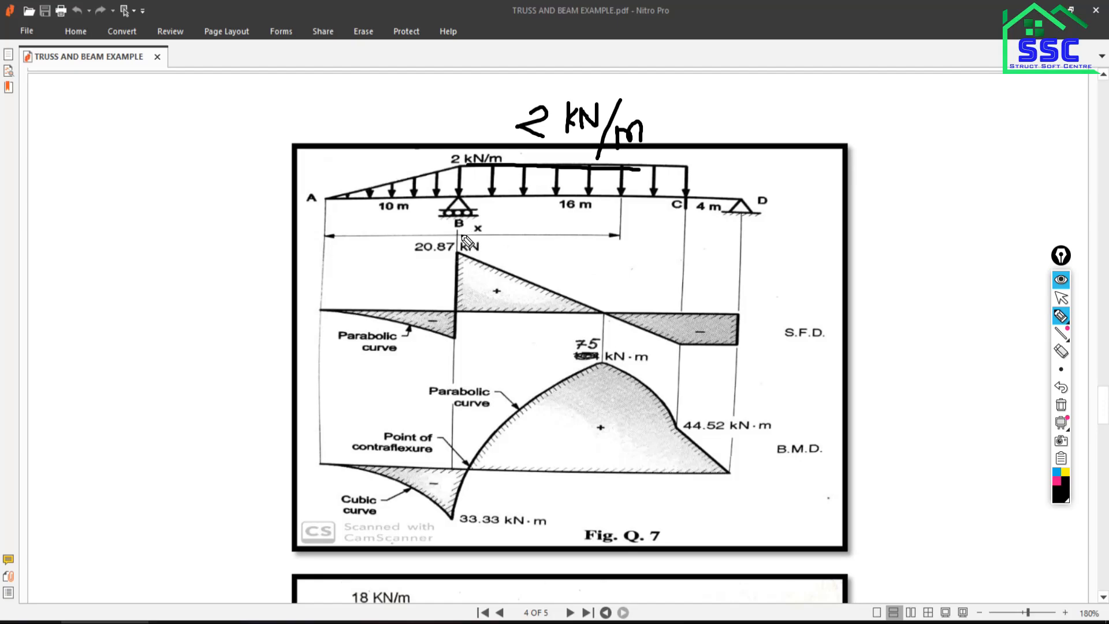
mouse_move(456, 235)
left_mouse_down()
mouse_move(739, 234)
mouse_move(740, 247)
left_mouse_up()
left_click(1061, 297)
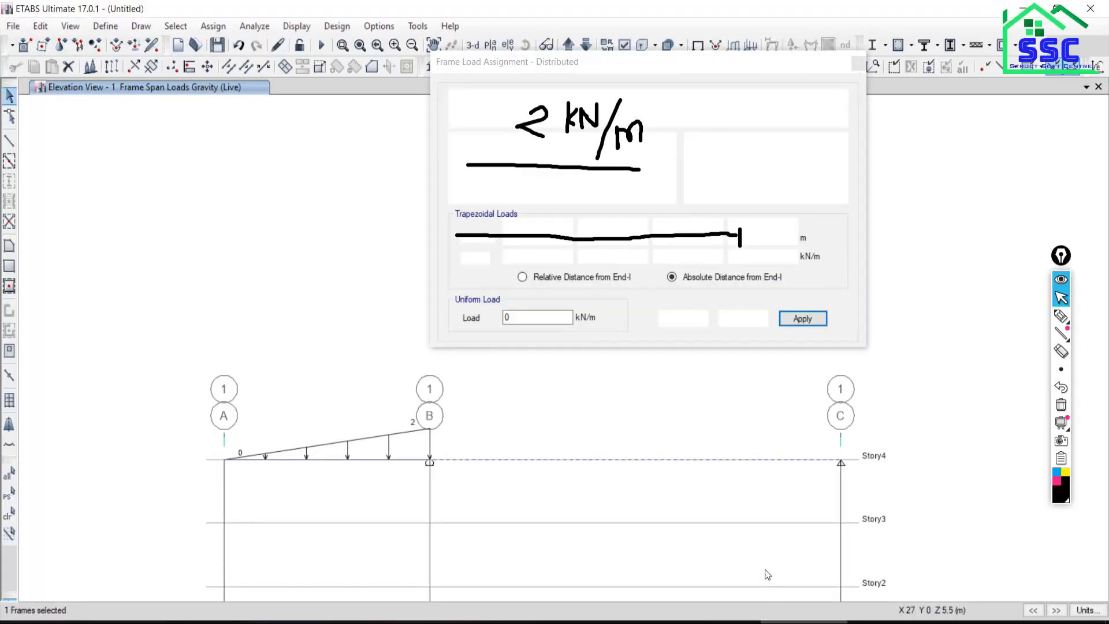
left_click(1061, 404)
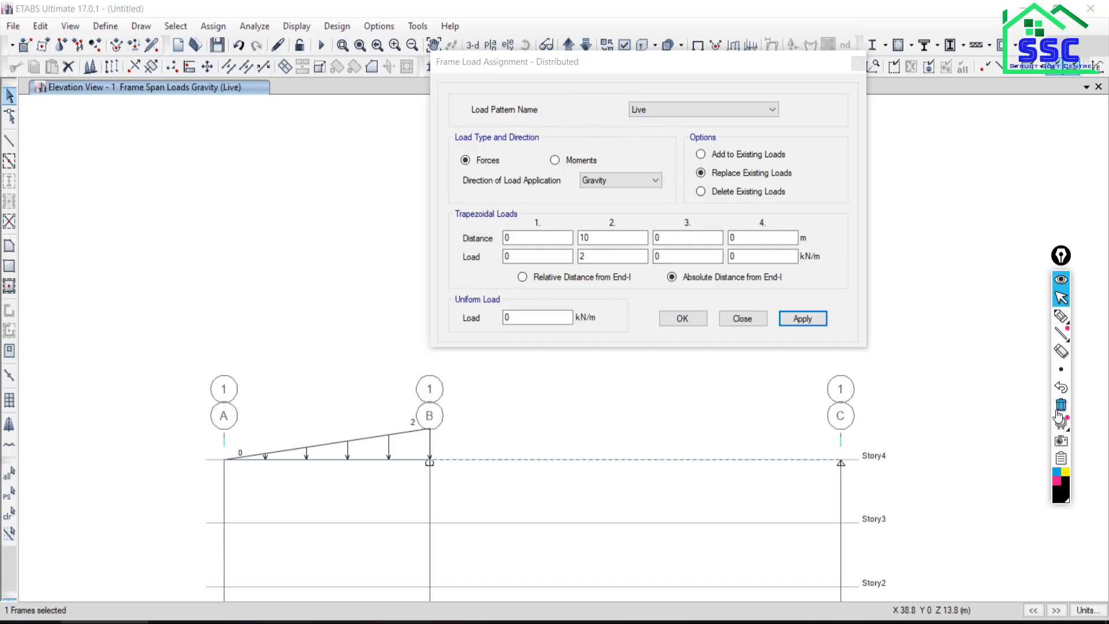
- Try a uniform load of 2 kN/m over the whole beam BC, with the trapezoidal distances and loads reset to 0
left_click_drag(651, 60, 297, 38)
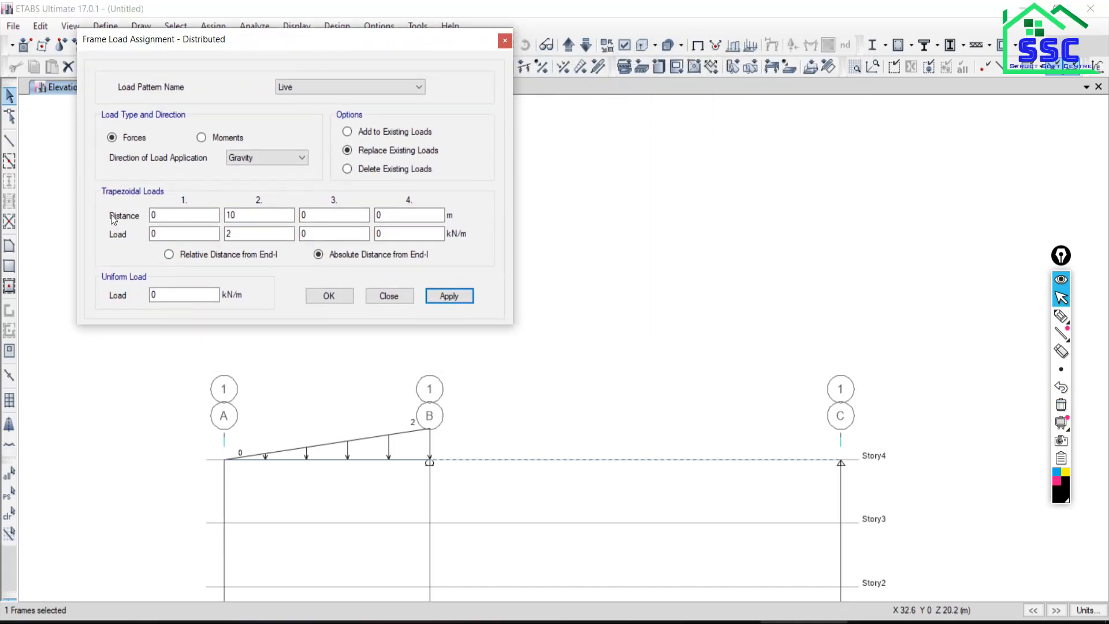
left_click(206, 295)
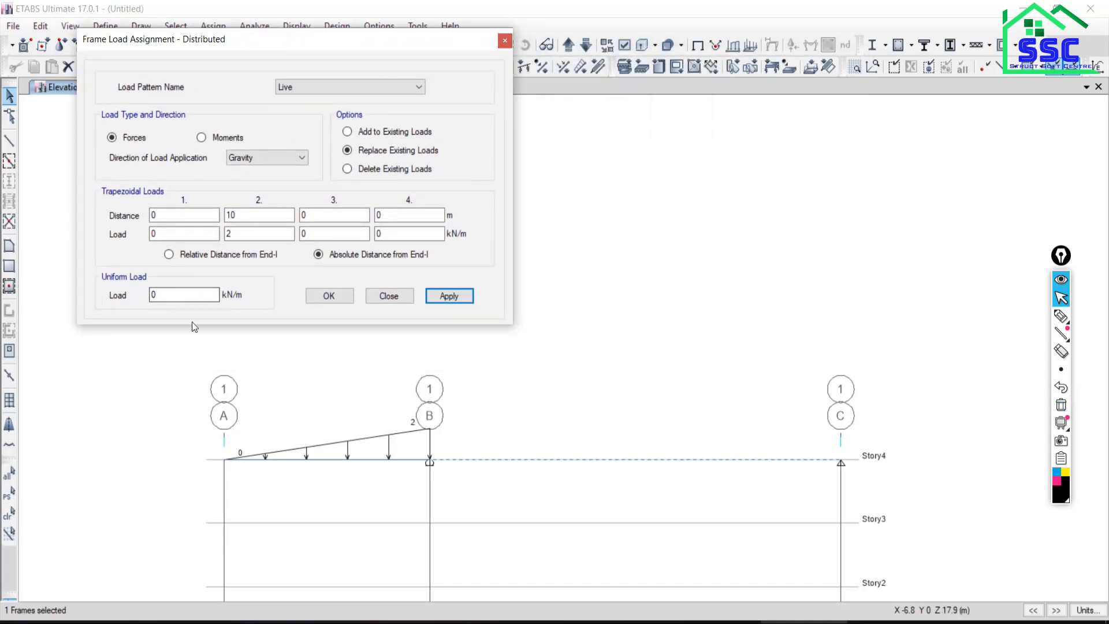
double_click(247, 215)
double_click(240, 233)
type("0")
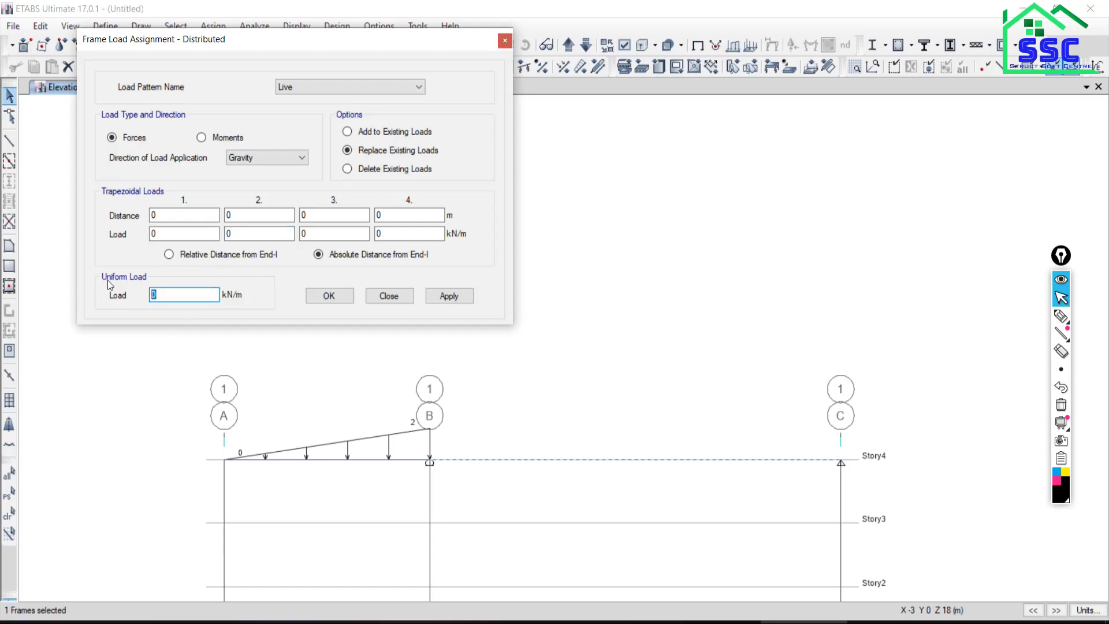
left_click(443, 296)
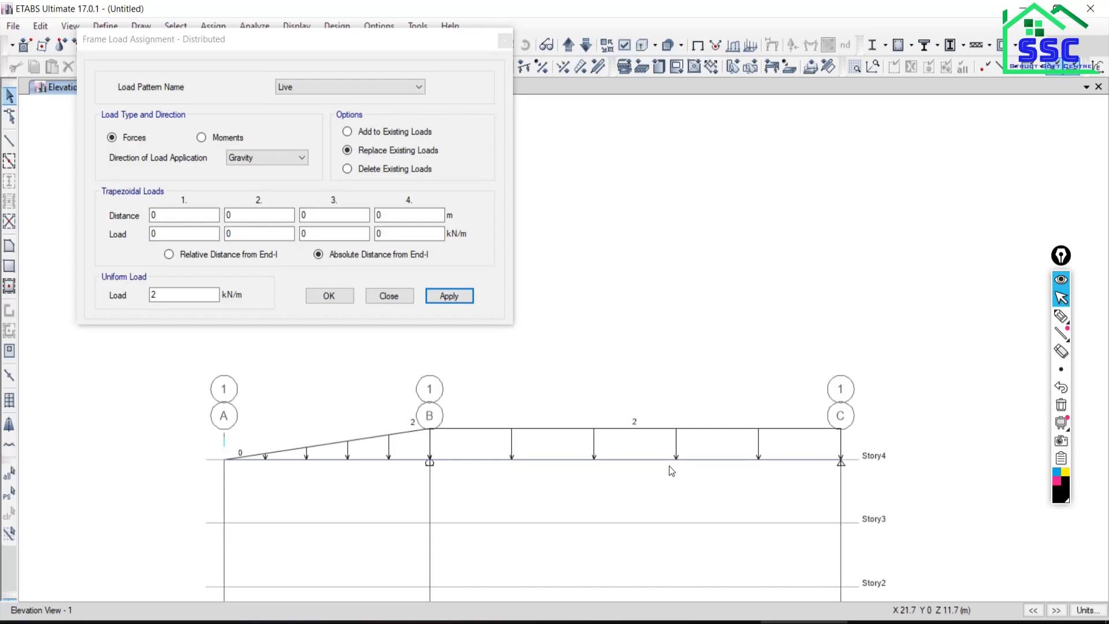
- Sketch the required partial load over beam BC with the pen, marking its length as 16 and the beam ends as i and j
left_click(1060, 316)
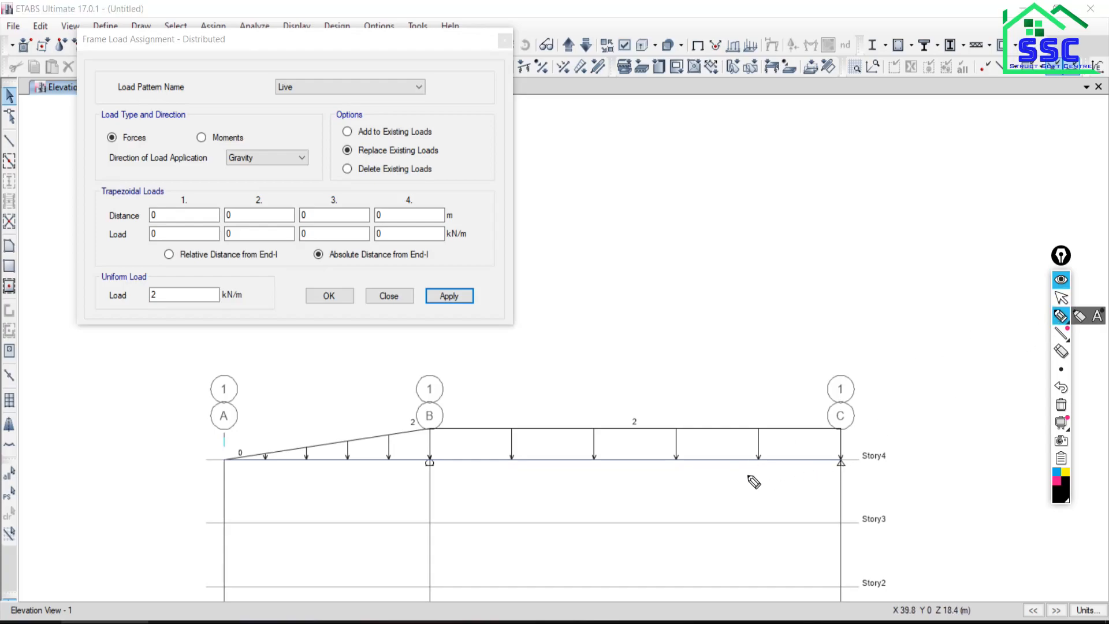
left_click_drag(756, 408, 758, 453)
mouse_move(762, 406)
left_mouse_down()
mouse_move(452, 411)
mouse_move(431, 454)
mouse_move(563, 488)
left_mouse_up()
mouse_move(757, 469)
left_mouse_down()
mouse_move(755, 493)
mouse_move(641, 484)
mouse_move(585, 499)
left_mouse_up()
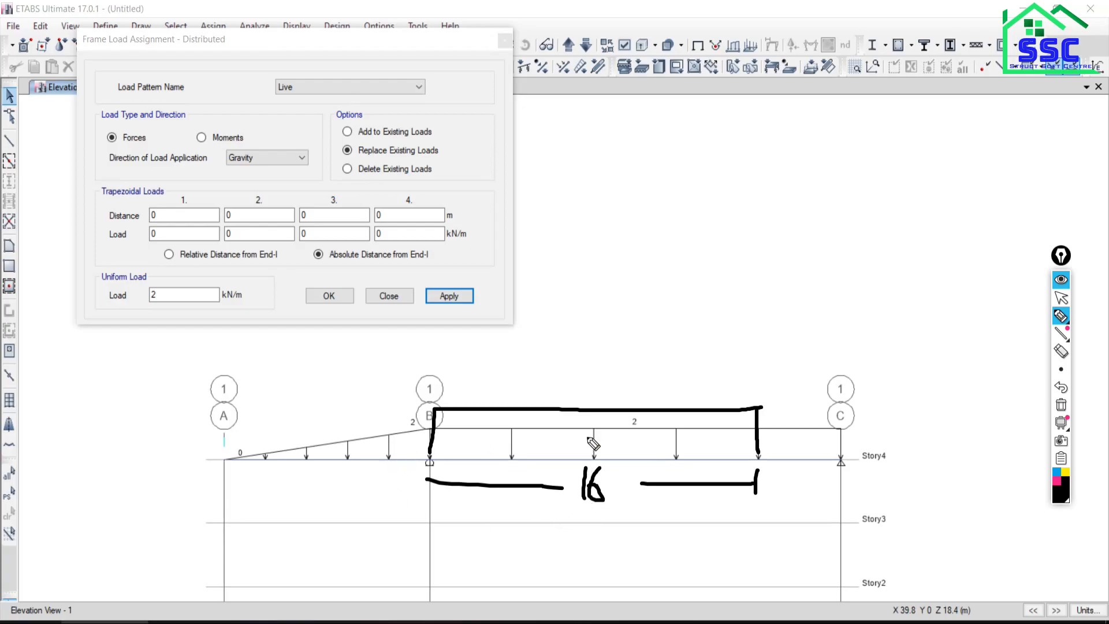
left_click_drag(438, 493, 438, 509)
left_click(854, 473)
left_click_drag(849, 480, 845, 511)
left_click_drag(759, 411, 761, 494)
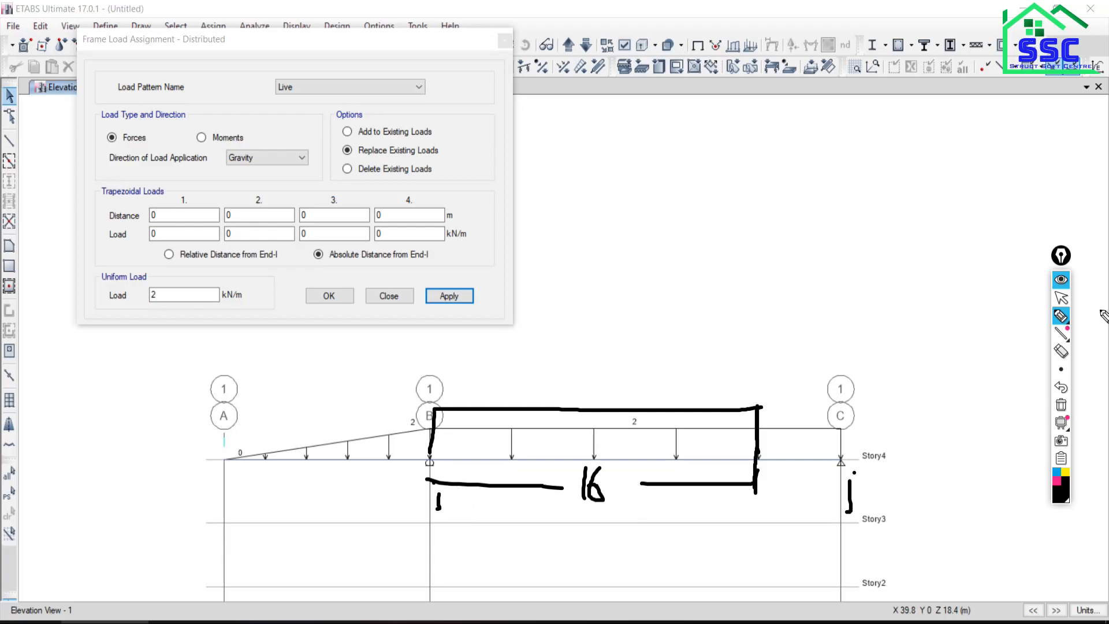
left_click(1061, 297)
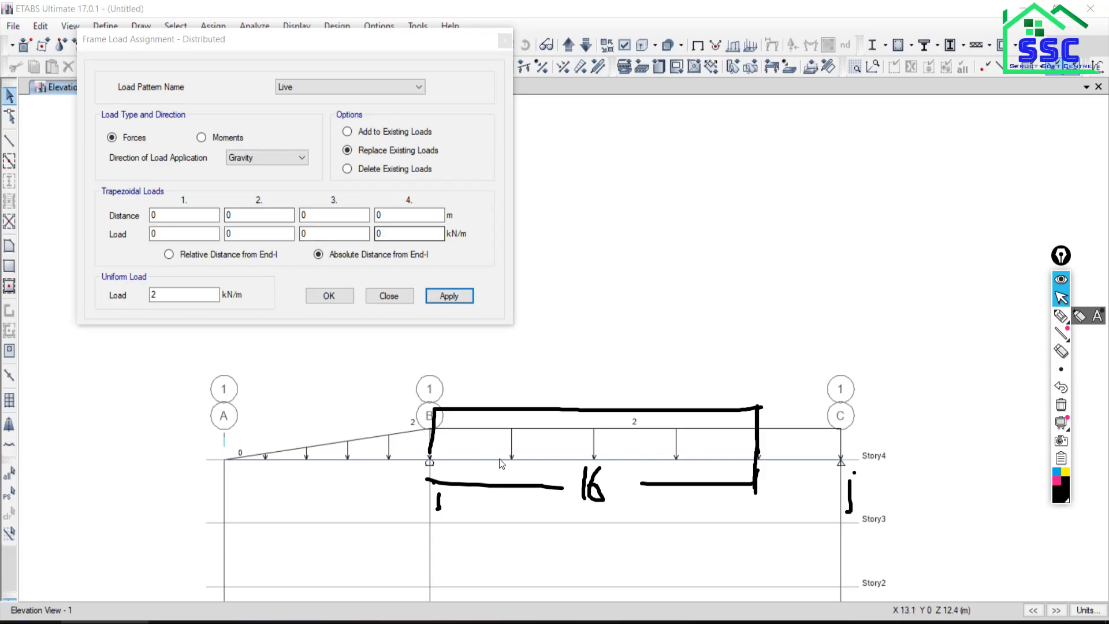
- Delete the existing distributed load from beam BC and erase the pen marks
left_click(559, 460)
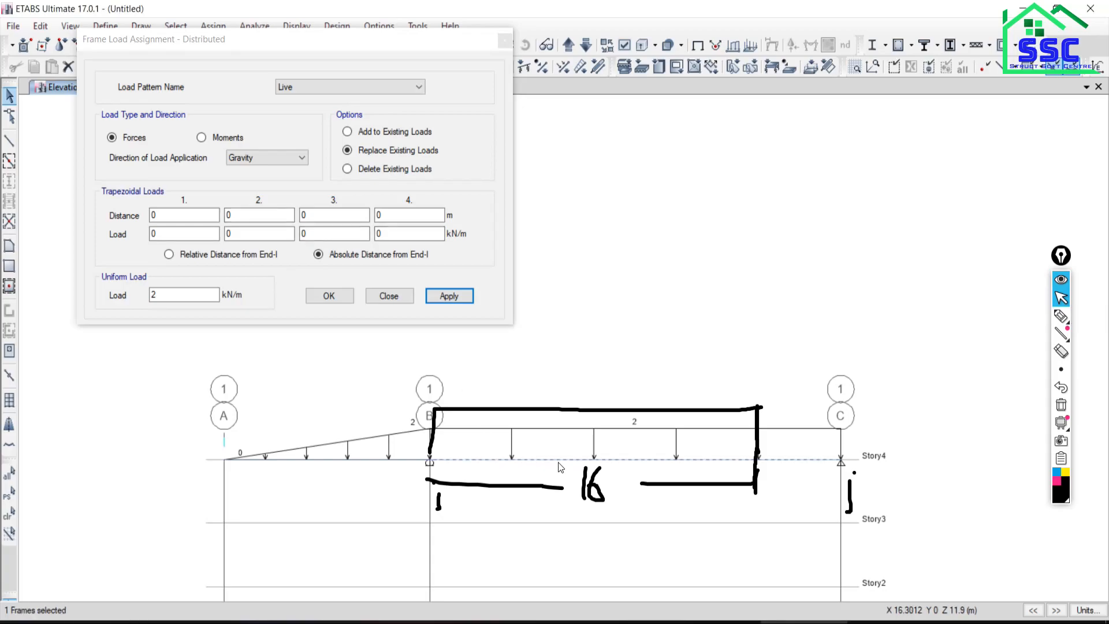
left_click(126, 296)
left_click(347, 168)
left_click(447, 296)
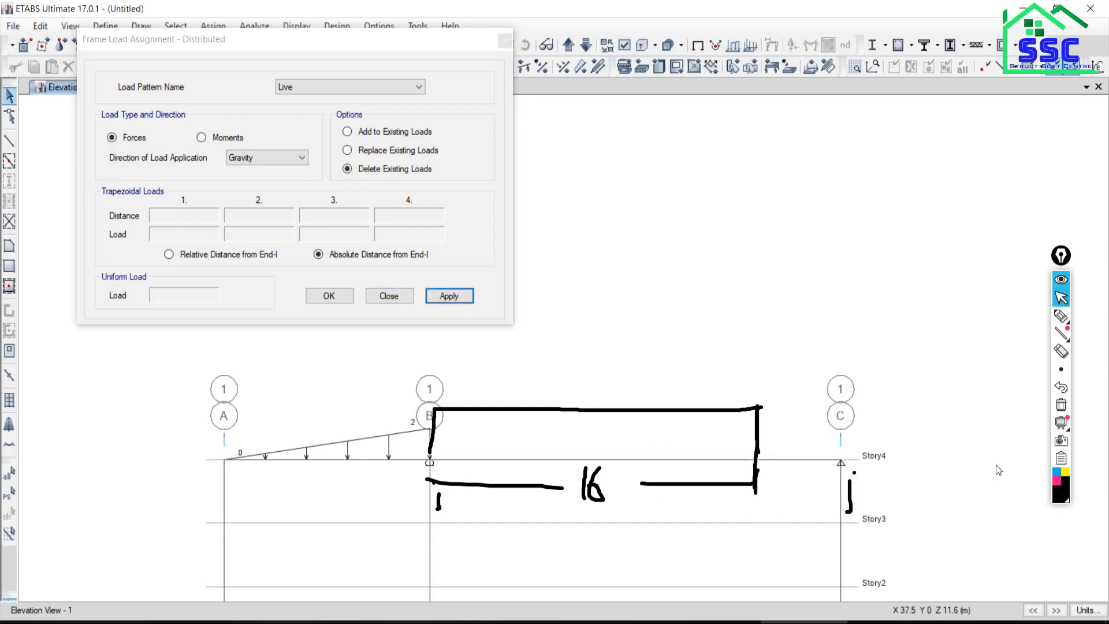
left_click(1061, 405)
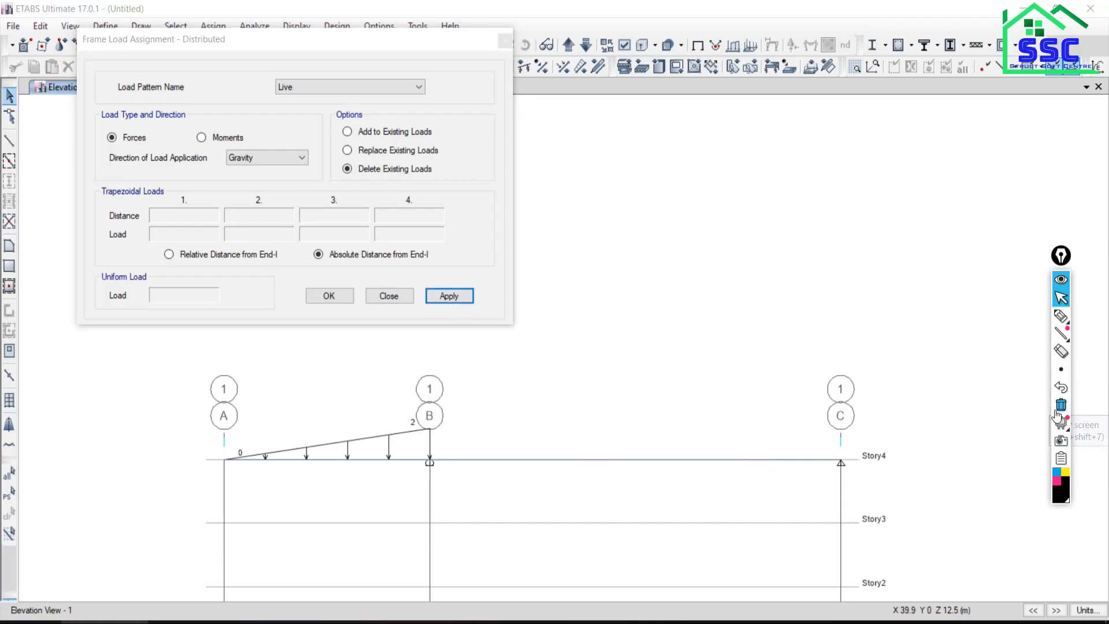
- Replace beam BC's loads with a trapezoidal load of 2 kN/m from 0 to 16 m and uniform load 0, and finish the load assignment
left_click(518, 460)
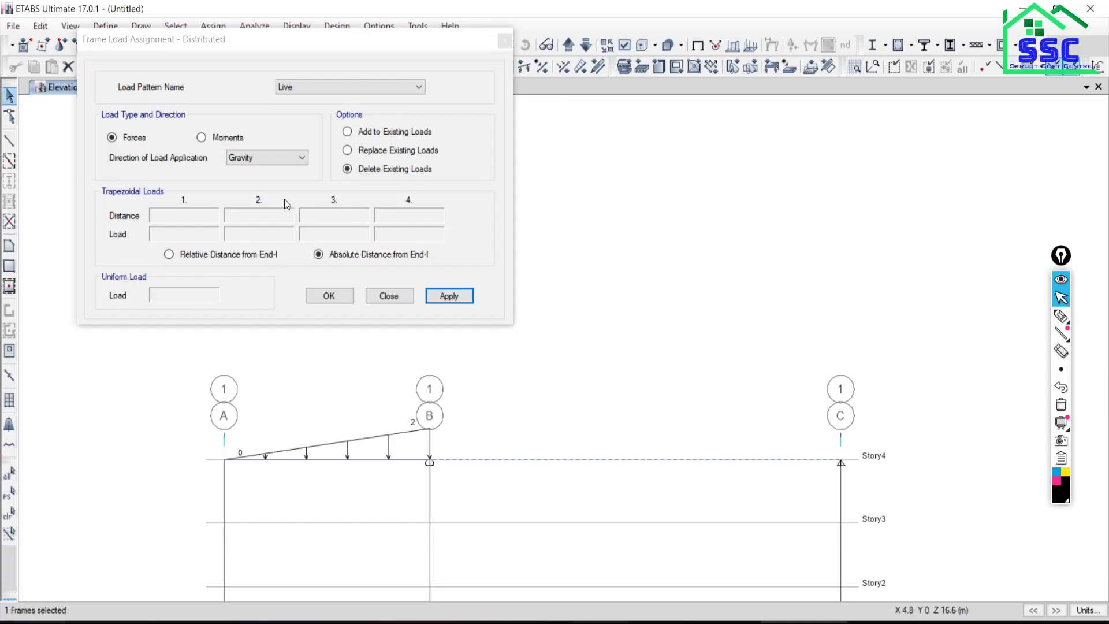
left_click(347, 152)
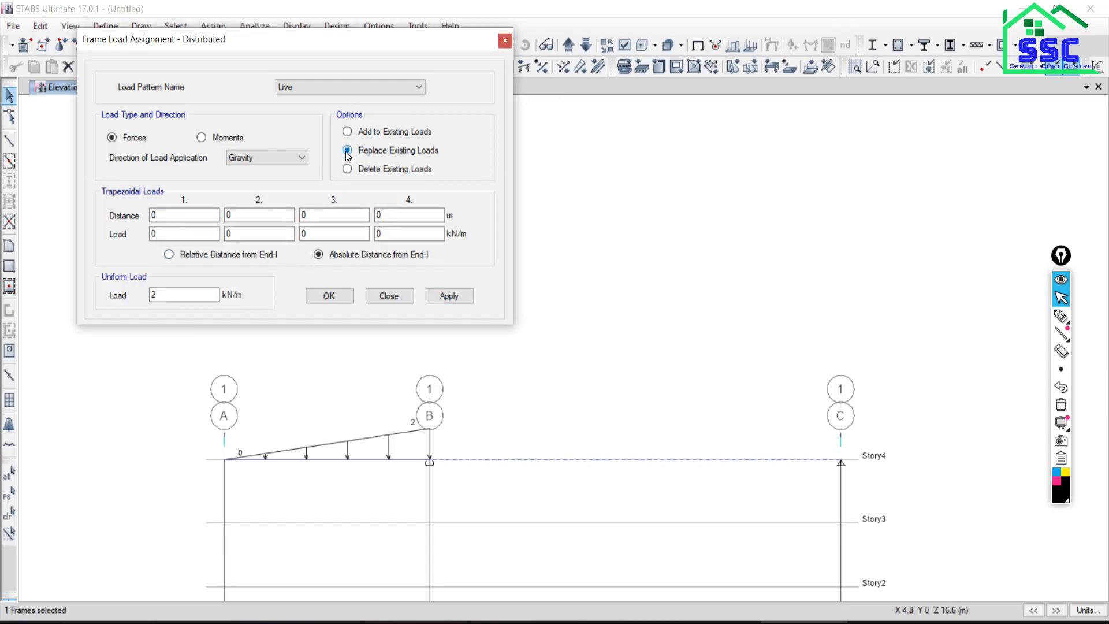
left_click(157, 215)
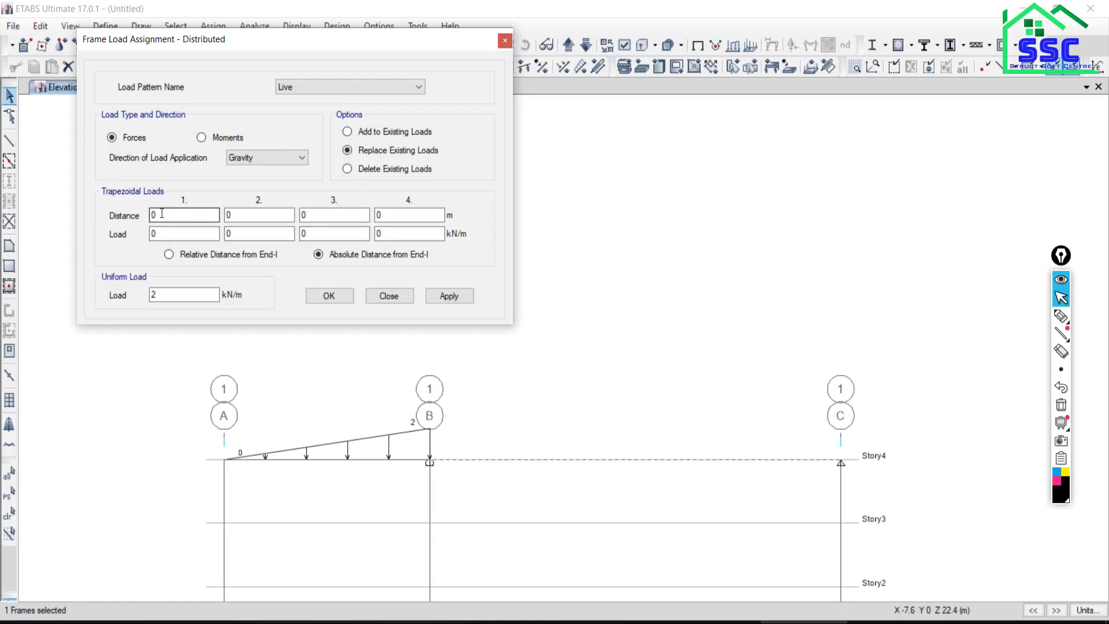
double_click(162, 295)
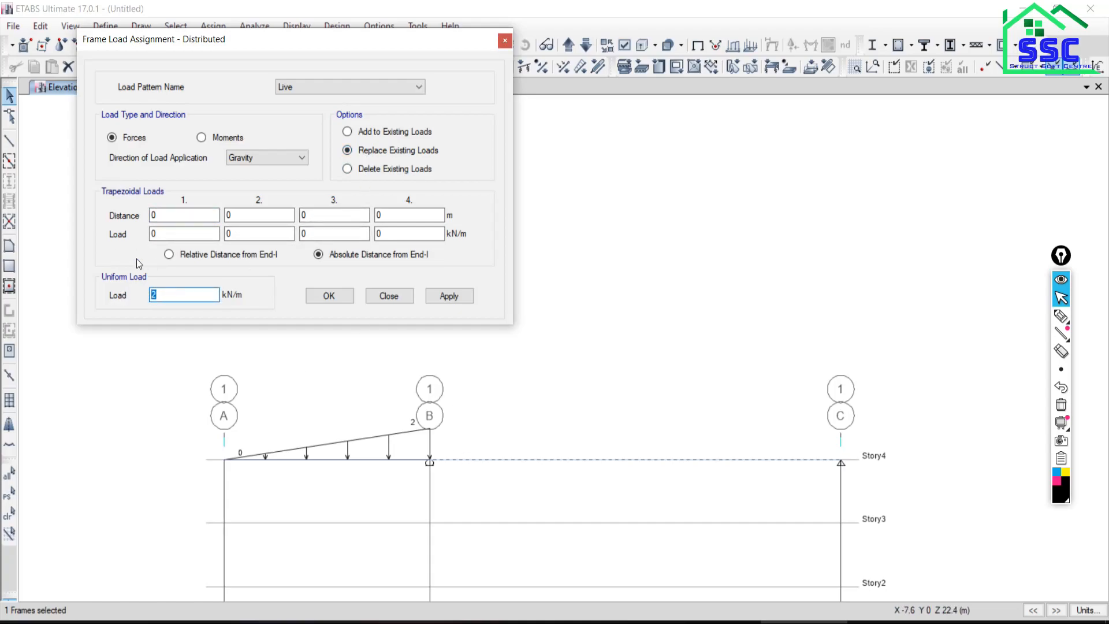
type("0")
left_click_drag(163, 236, 52, 237)
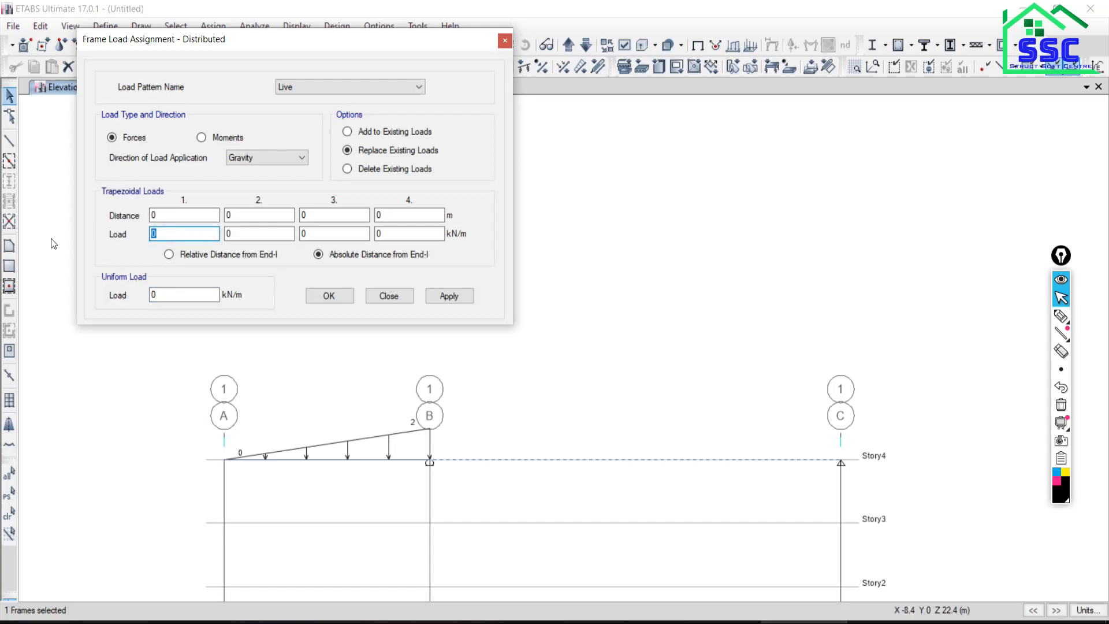
key("Tab")
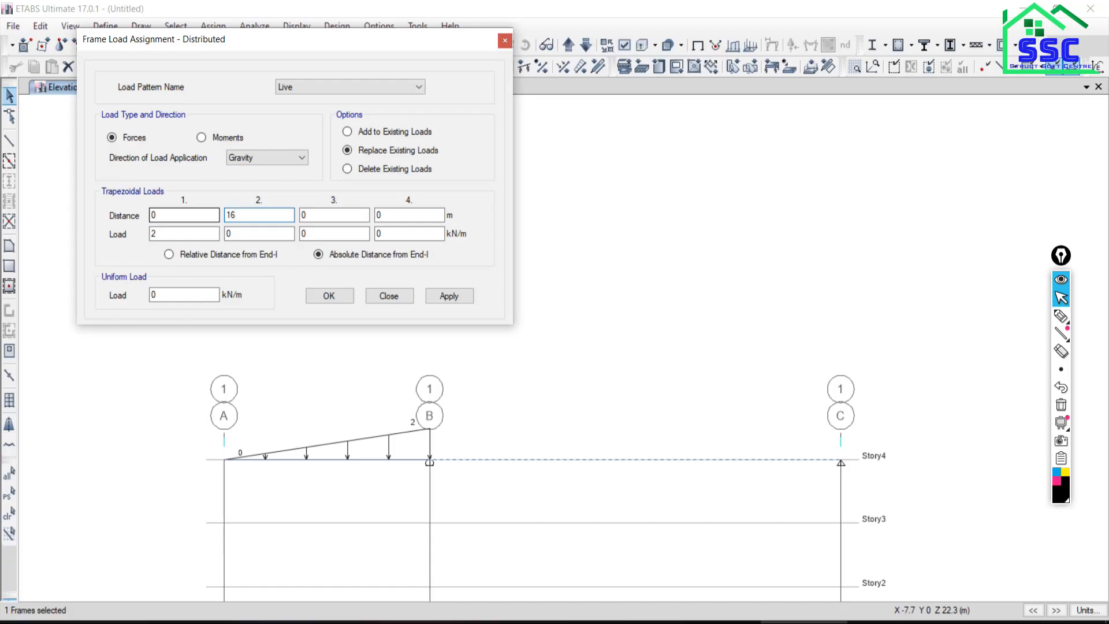
key("Tab")
type("2")
left_click(458, 301)
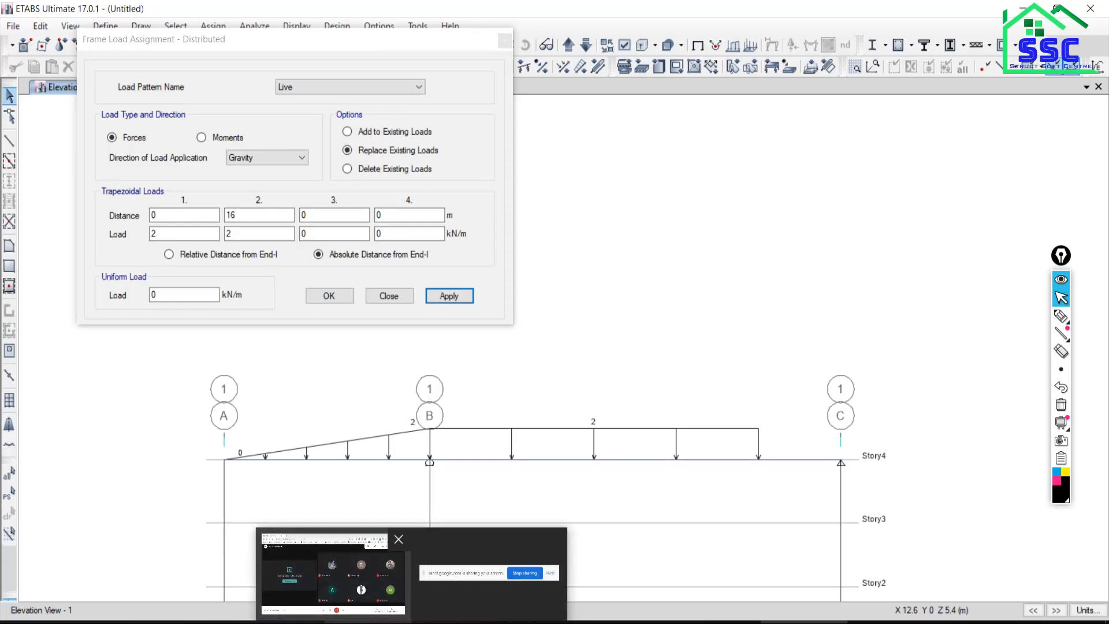
left_click(389, 297)
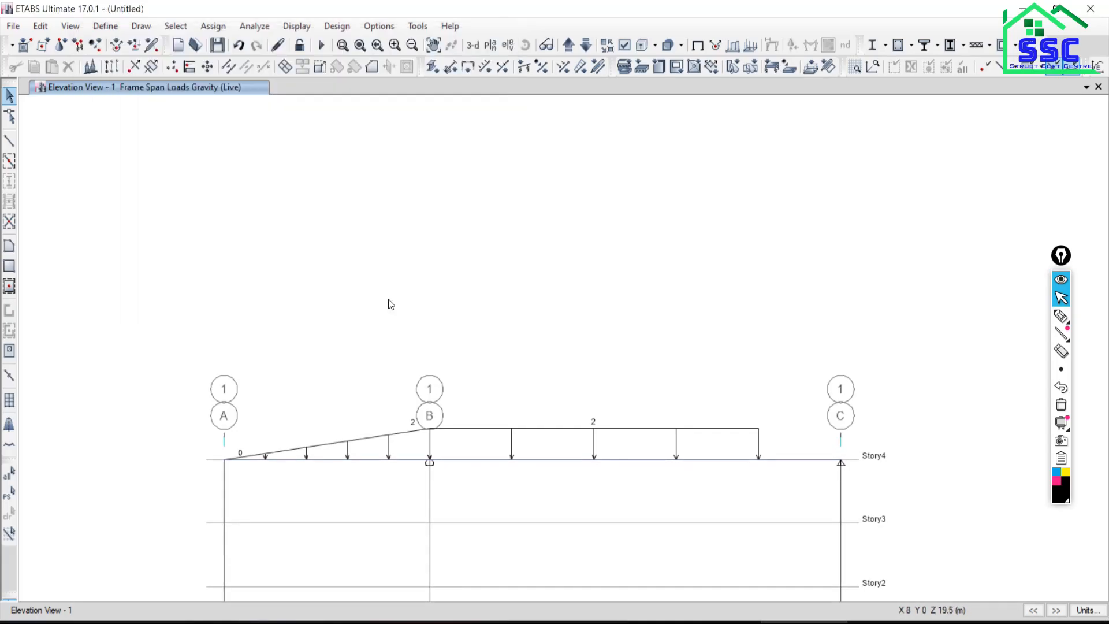
- Check the model for errors and close the resulting report
left_click(247, 29)
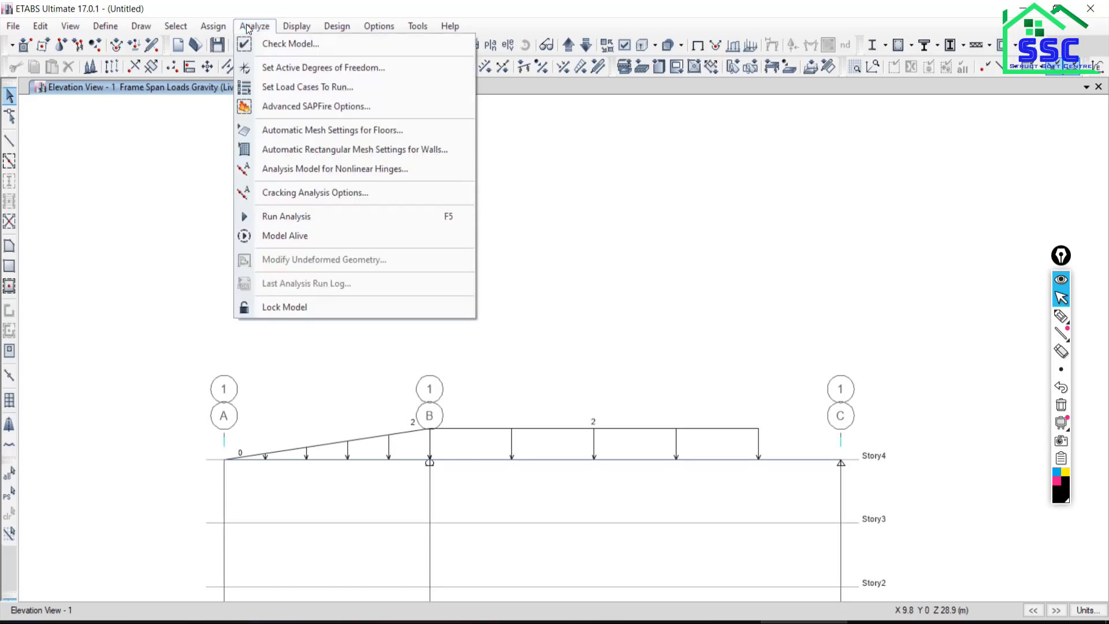
left_click(277, 45)
left_click(523, 512)
left_click(515, 548)
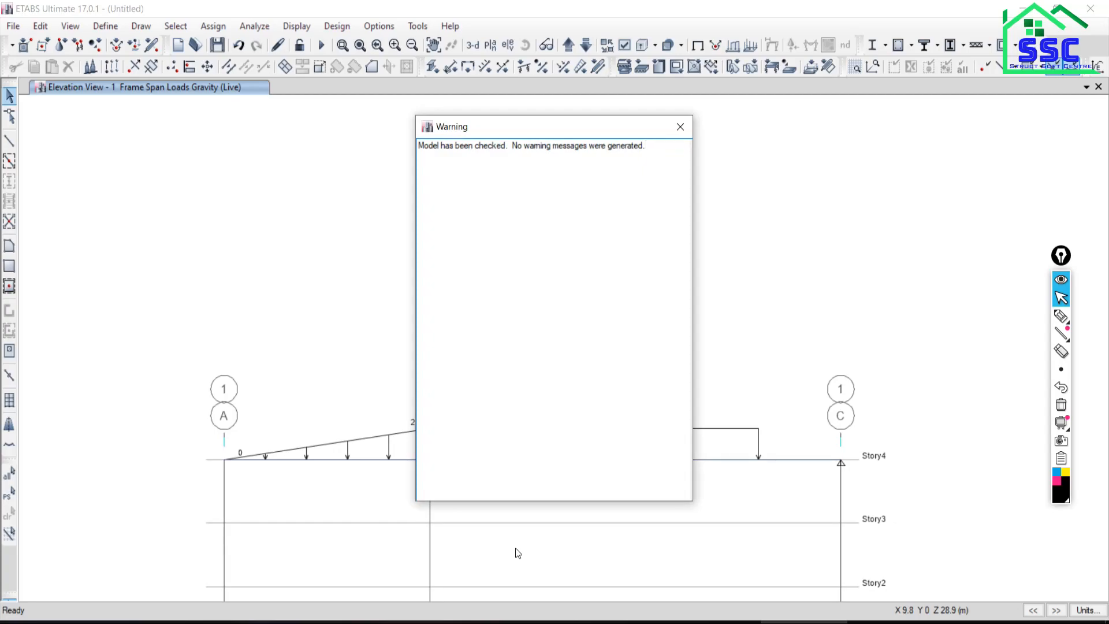
left_click(680, 127)
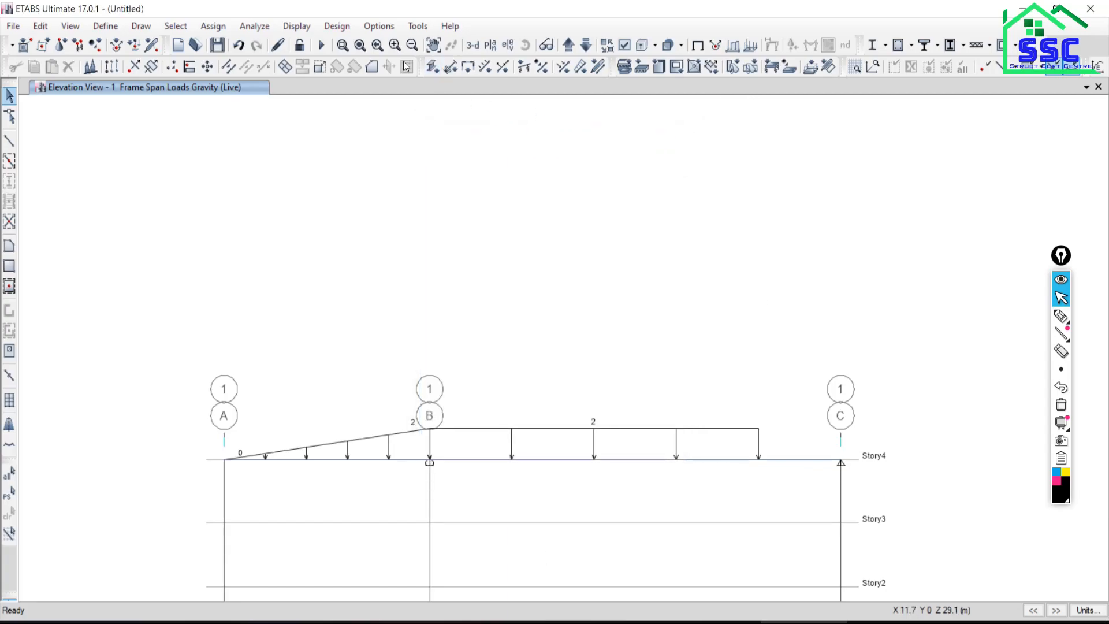
- Run the analysis, saving the model as 3, and briefly play the deformed shape animation
left_click(322, 45)
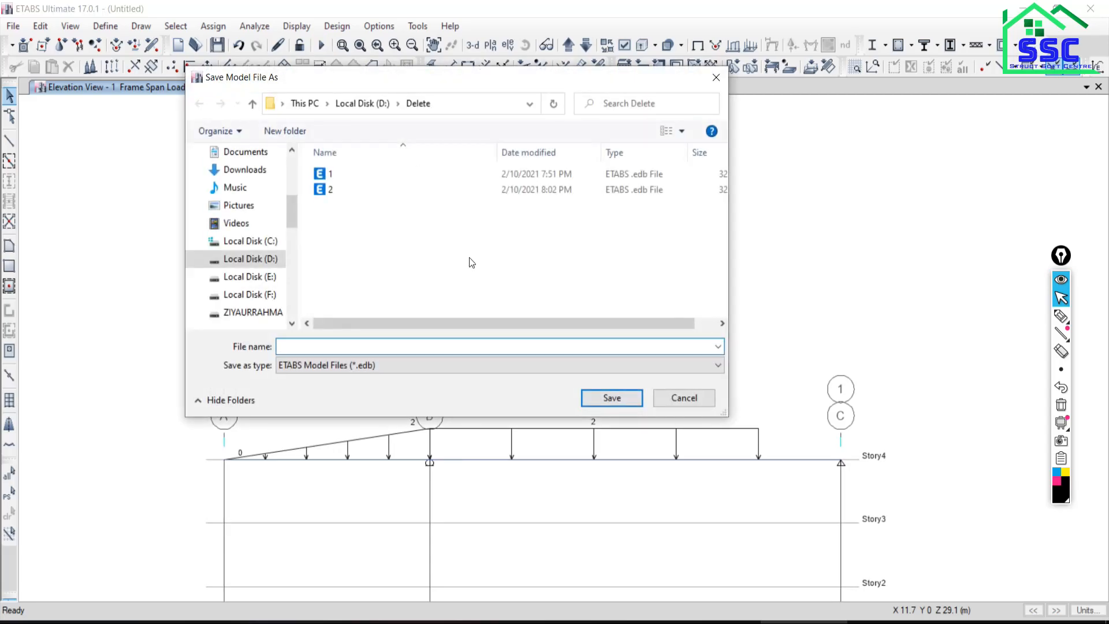
type("3")
left_click(608, 398)
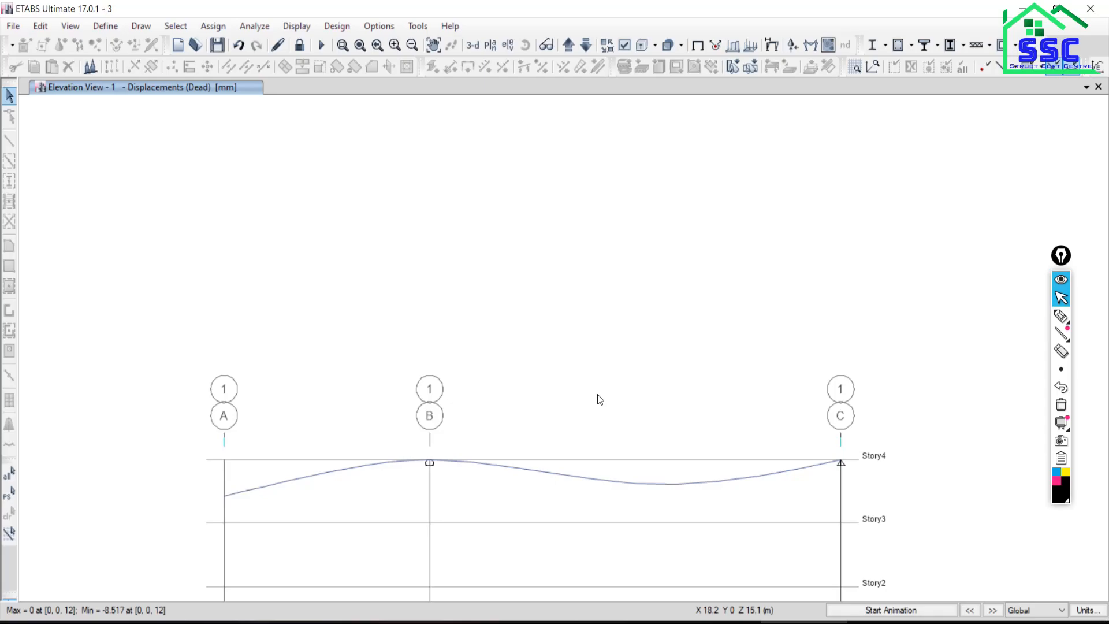
left_click(866, 610)
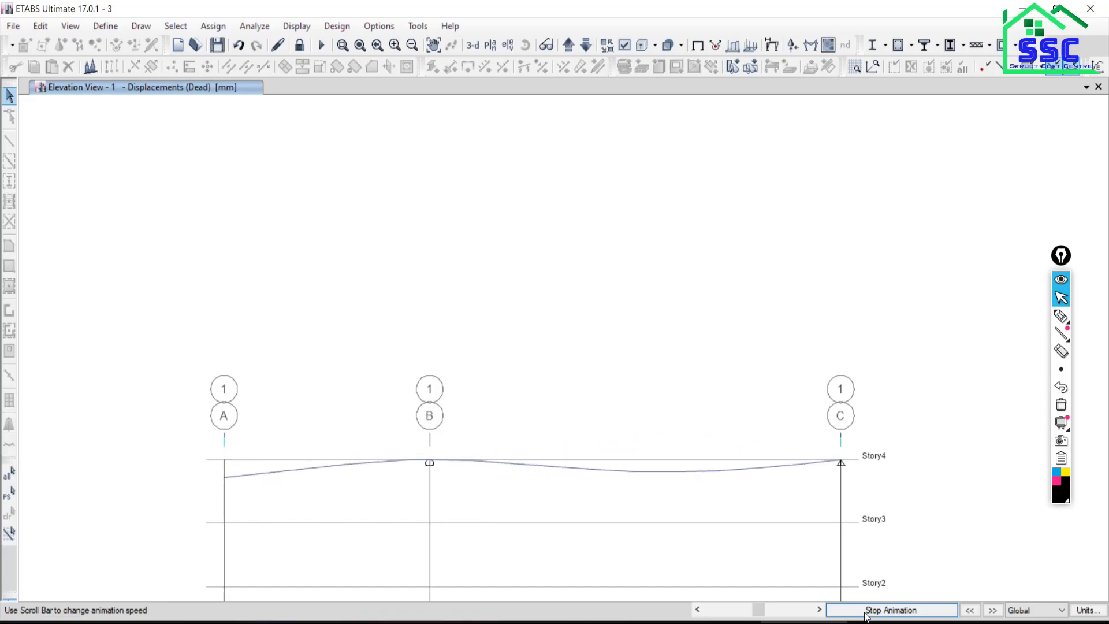
left_click(867, 611)
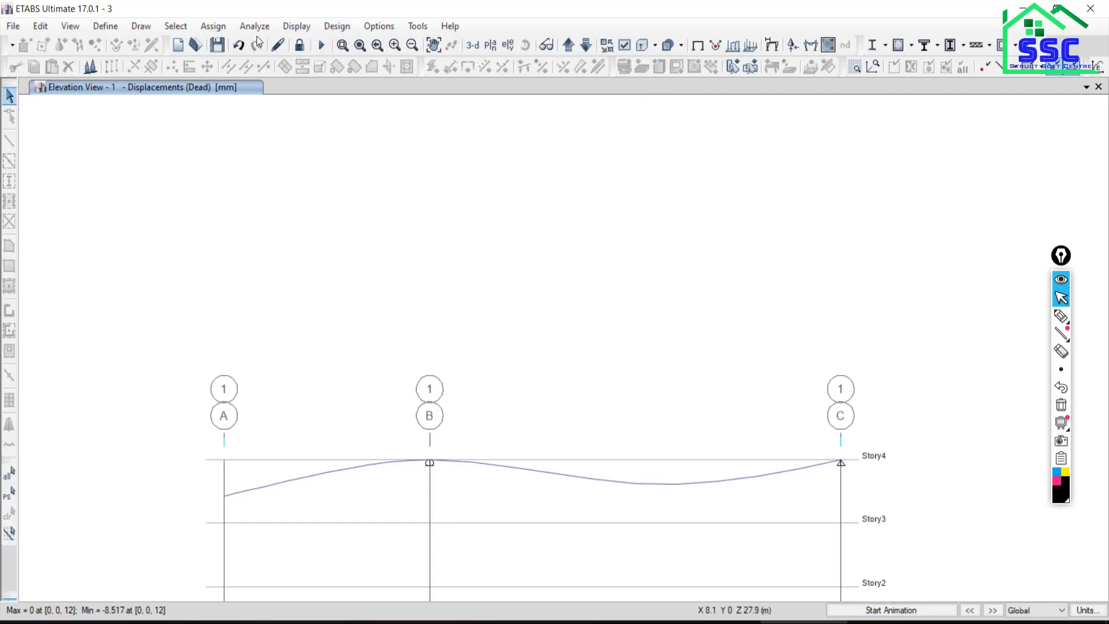
- Display the filled Moment 3-3 diagram of the frames for the Live load case
left_click(298, 26)
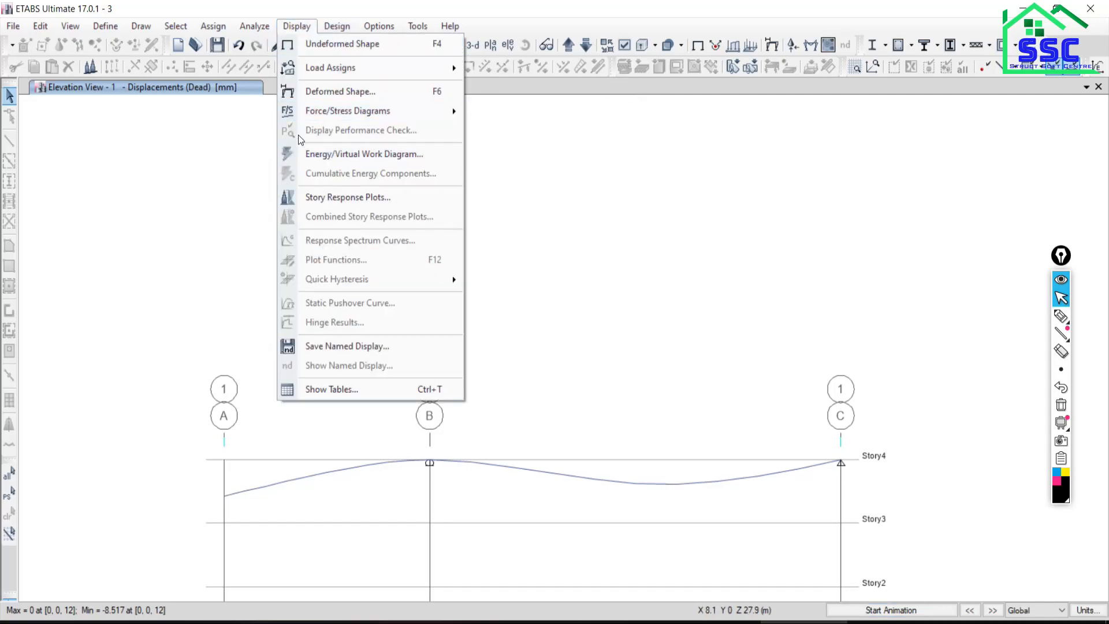
mouse_move(314, 111)
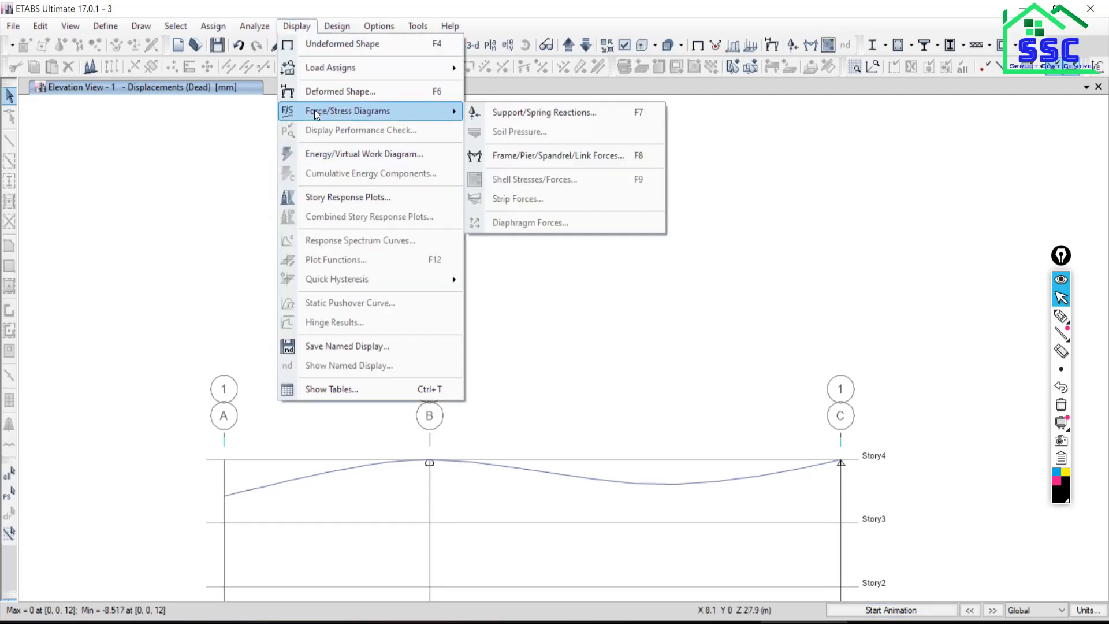
left_click(504, 155)
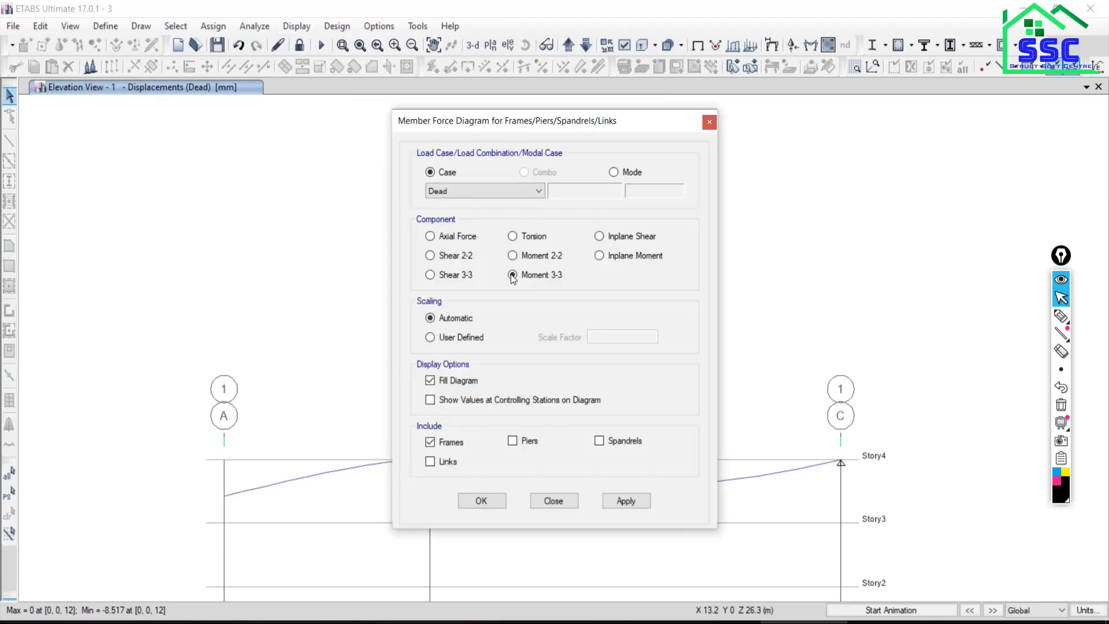
left_click(470, 191)
left_click(449, 215)
left_click(616, 500)
left_click(554, 502)
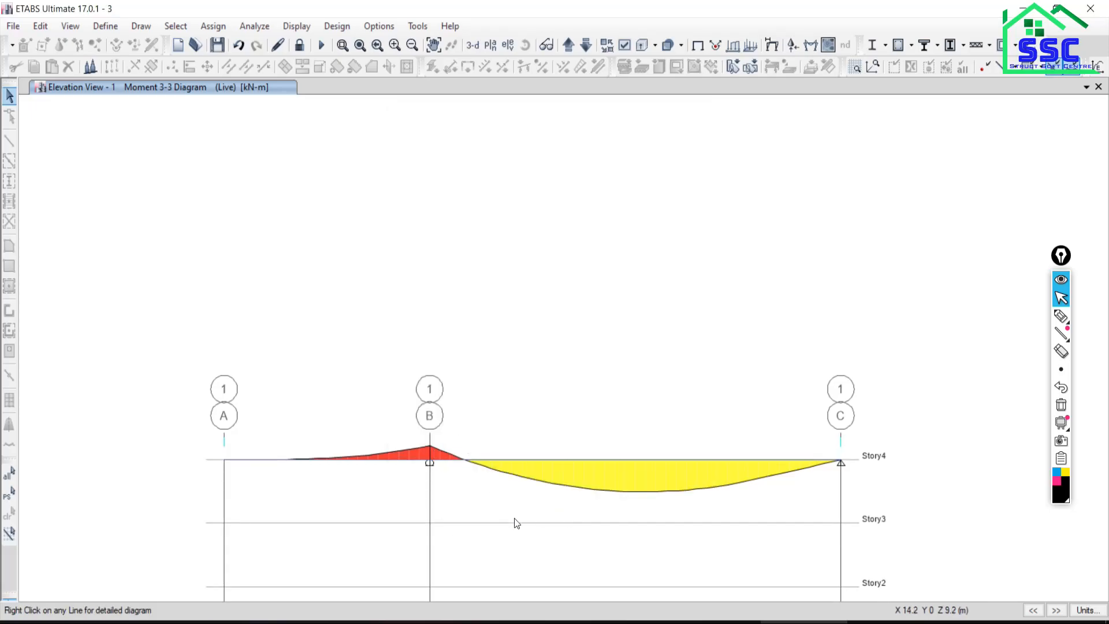
middle_click_drag(514, 522, 515, 396)
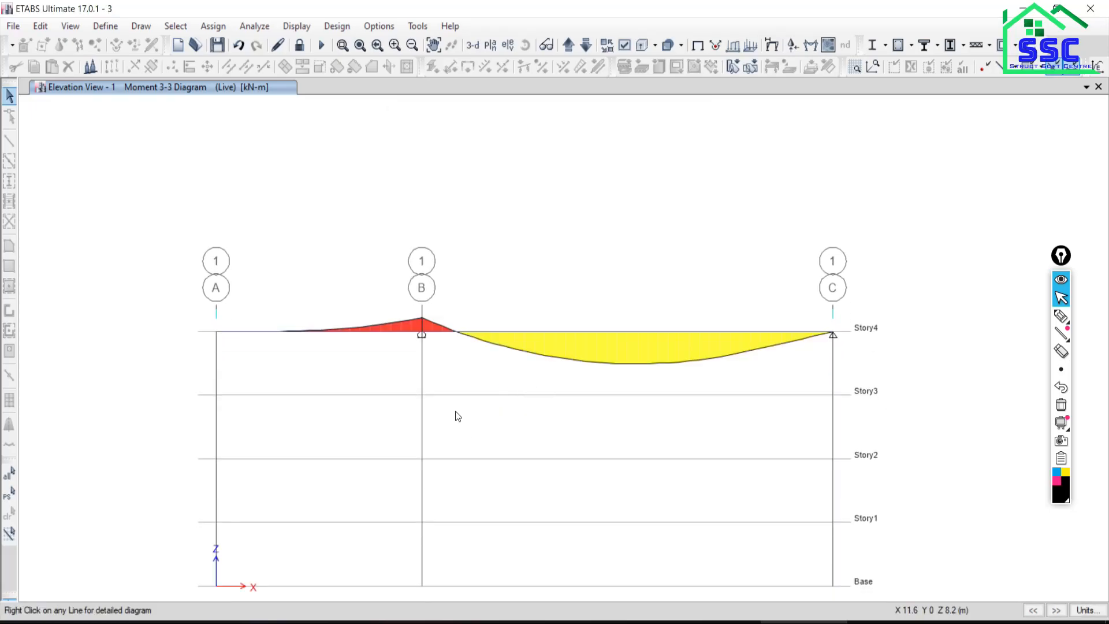
mouse_move(477, 333)
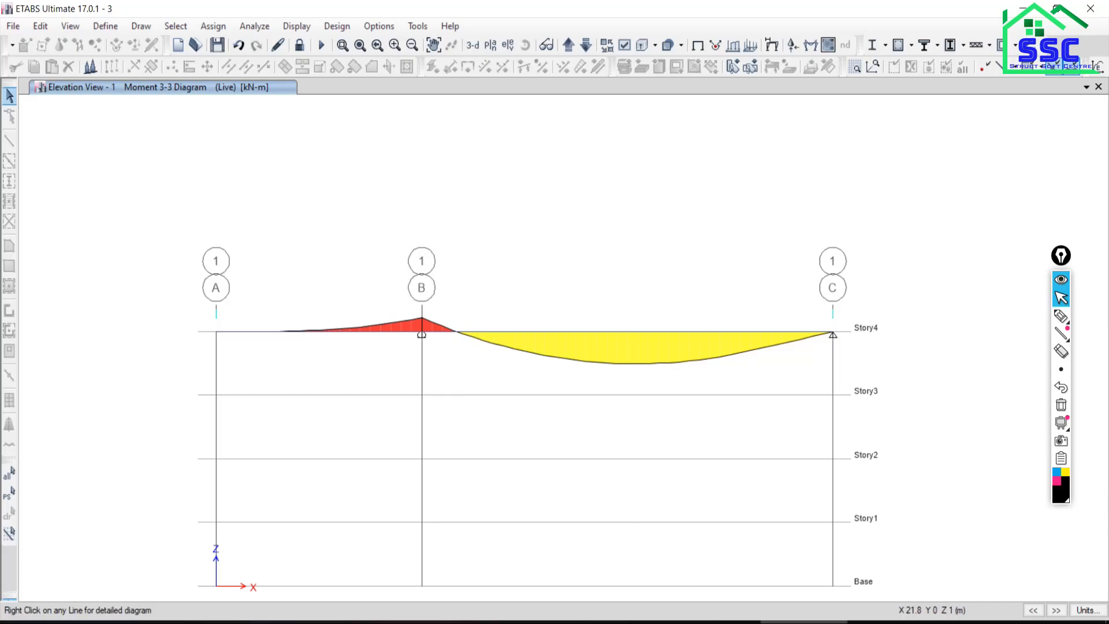
- Switch to the TRUSS AND BEAM EXAMPLE PDF in Nitro Pro and circle free end A and supports B and D with the pen
left_click(629, 621)
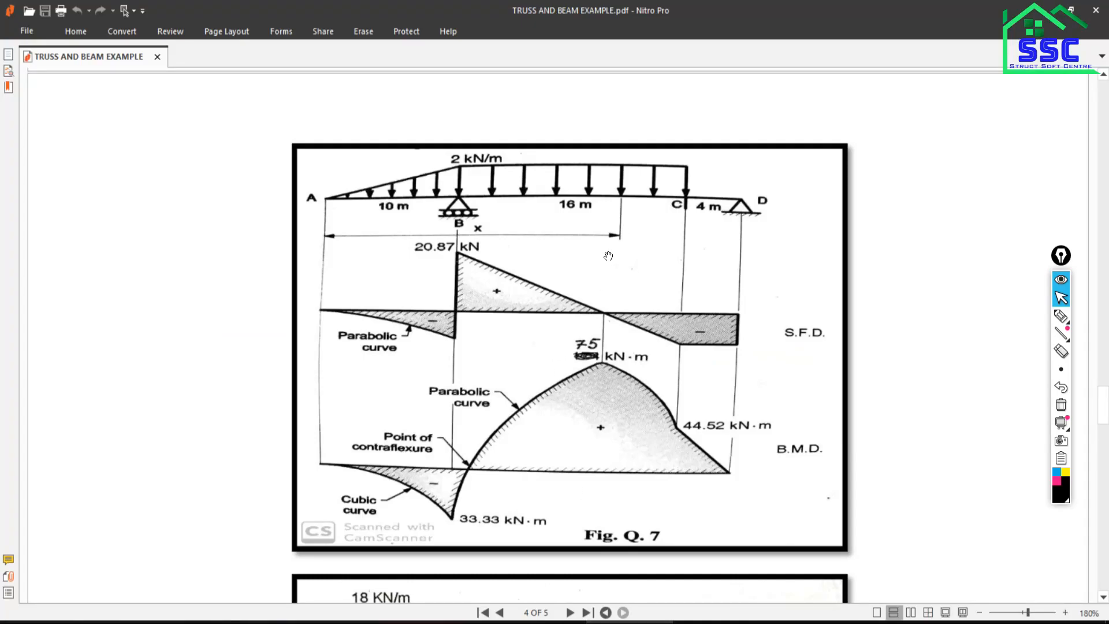
left_click(1061, 315)
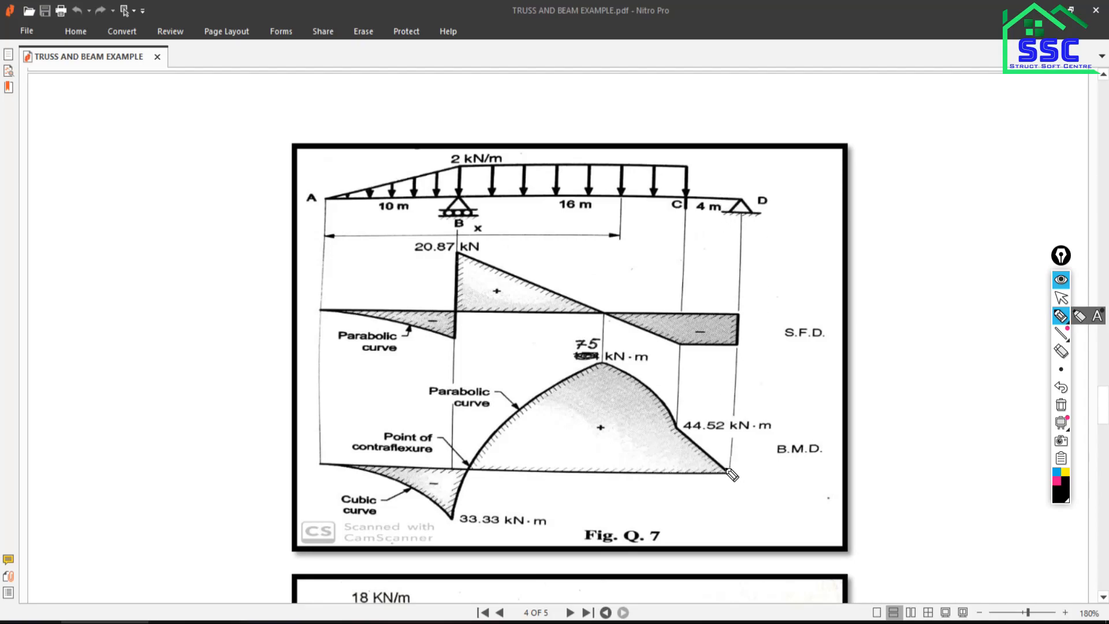
mouse_move(724, 181)
left_mouse_down()
mouse_move(742, 233)
mouse_move(729, 183)
left_mouse_up()
mouse_move(317, 183)
left_mouse_down()
mouse_move(300, 210)
mouse_move(332, 205)
mouse_move(327, 176)
left_mouse_up()
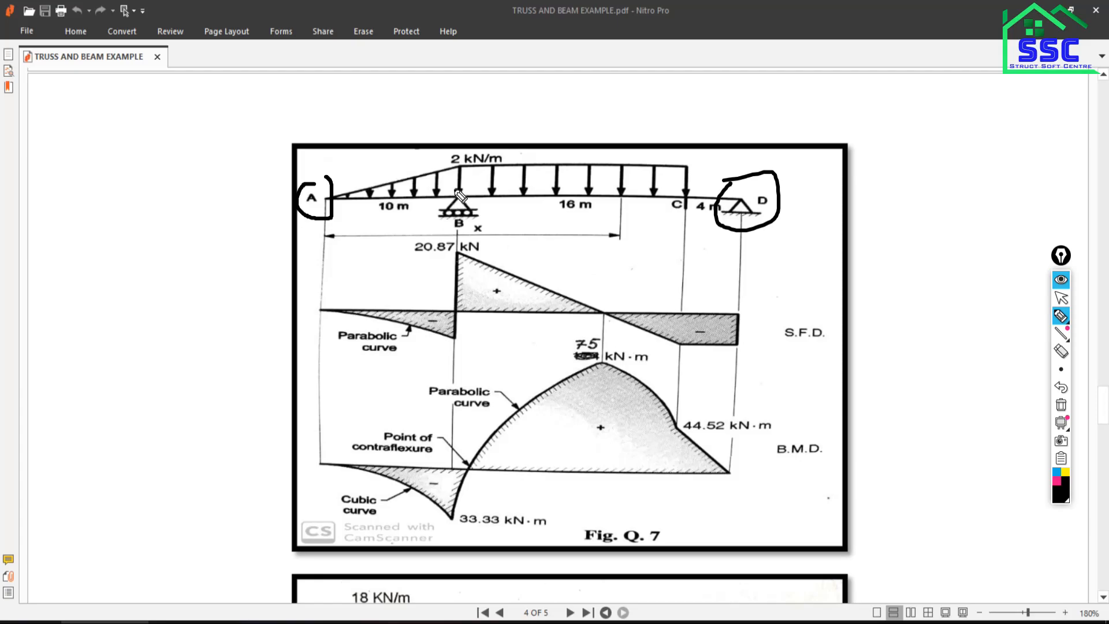
mouse_move(428, 167)
left_mouse_down()
mouse_move(474, 143)
mouse_move(486, 223)
mouse_move(434, 229)
mouse_move(430, 172)
left_mouse_up()
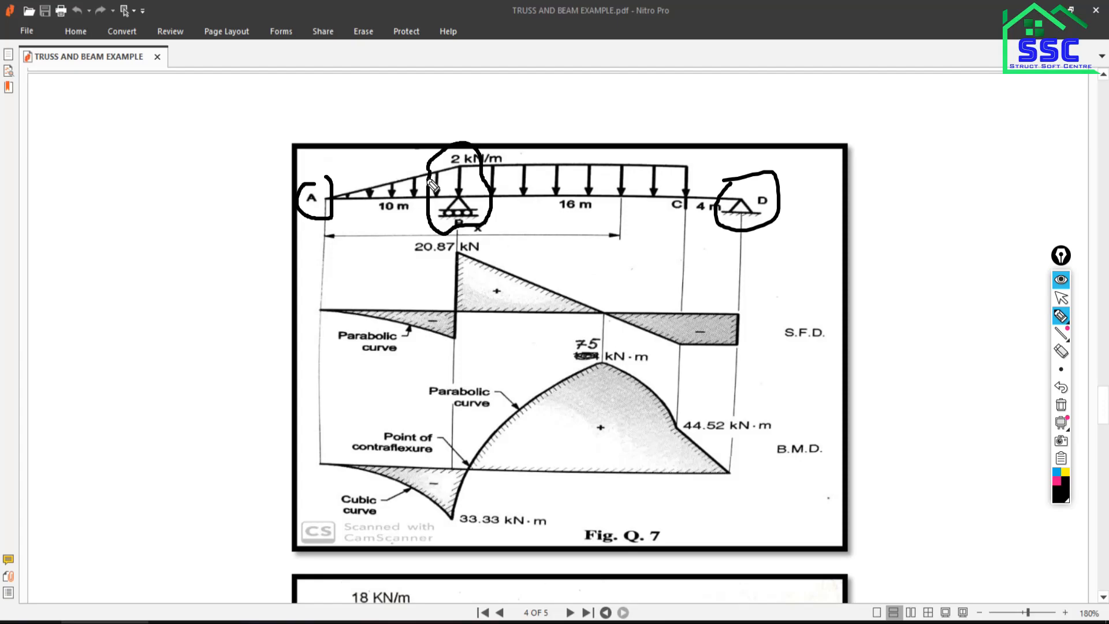
left_click(1059, 297)
- Sketch a single-span beam with a pinned support at one end and a roller at the other beside the PDF figure
left_click(1060, 316)
left_click_drag(38, 105, 233, 106)
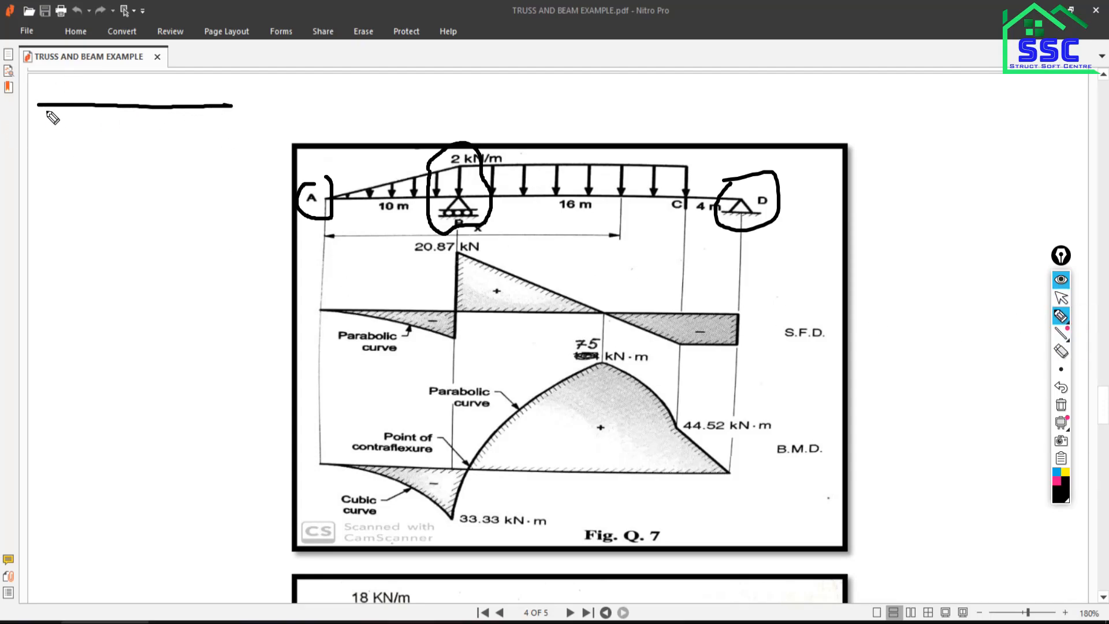
mouse_move(38, 107)
left_mouse_down()
mouse_move(33, 120)
mouse_move(49, 126)
left_mouse_up()
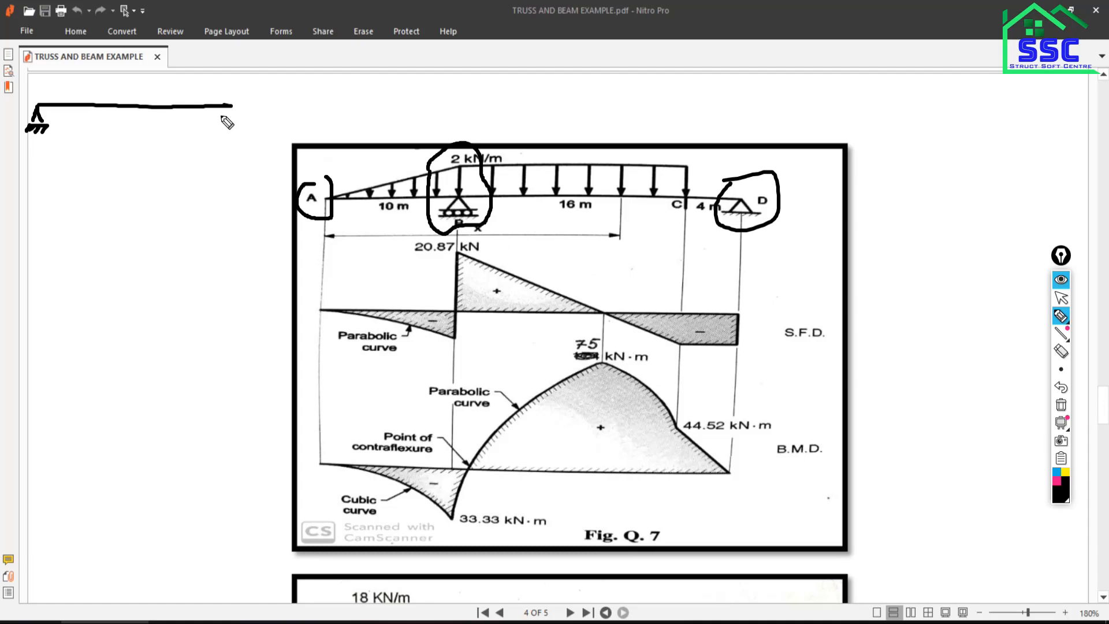
mouse_move(231, 108)
left_mouse_down()
mouse_move(221, 123)
mouse_move(237, 122)
mouse_move(219, 125)
left_mouse_up()
key("ctrl+shift+2")
- Sketch a bending moment diagram below the pinned-roller beam with hogging at both ends and sagging at midspan, and mark its regions
left_click(1061, 315)
mouse_move(41, 181)
left_mouse_down()
mouse_move(253, 183)
mouse_move(208, 206)
mouse_move(113, 215)
mouse_move(58, 170)
mouse_move(45, 183)
left_mouse_up()
mouse_move(247, 150)
left_mouse_down()
mouse_move(250, 182)
mouse_move(245, 161)
mouse_move(233, 179)
left_mouse_up()
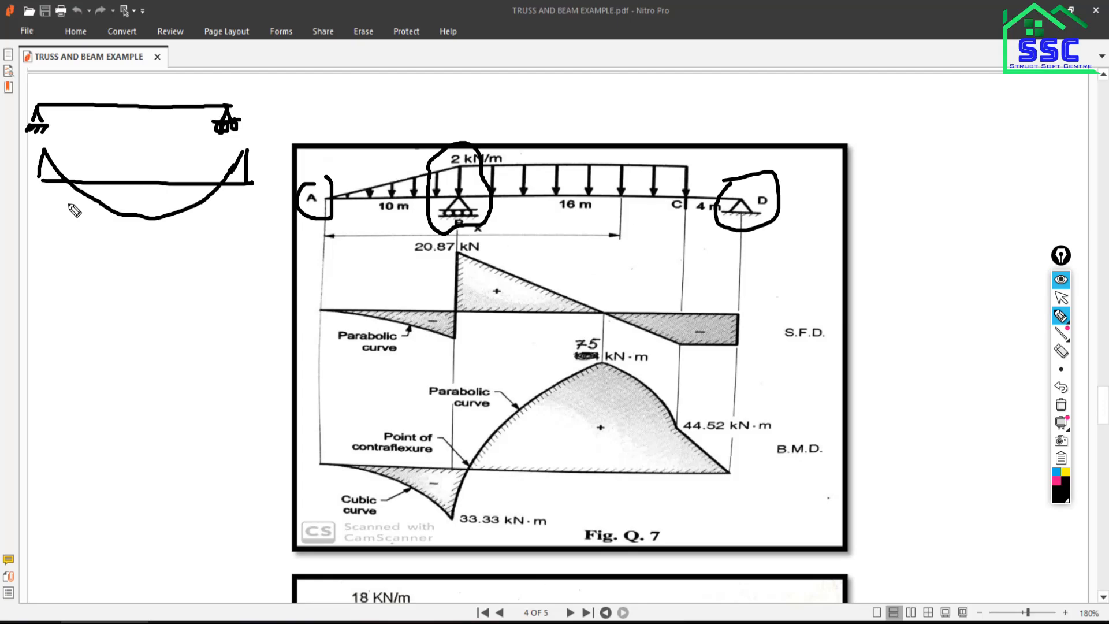
left_click_drag(75, 205, 97, 175)
left_click_drag(40, 154, 43, 176)
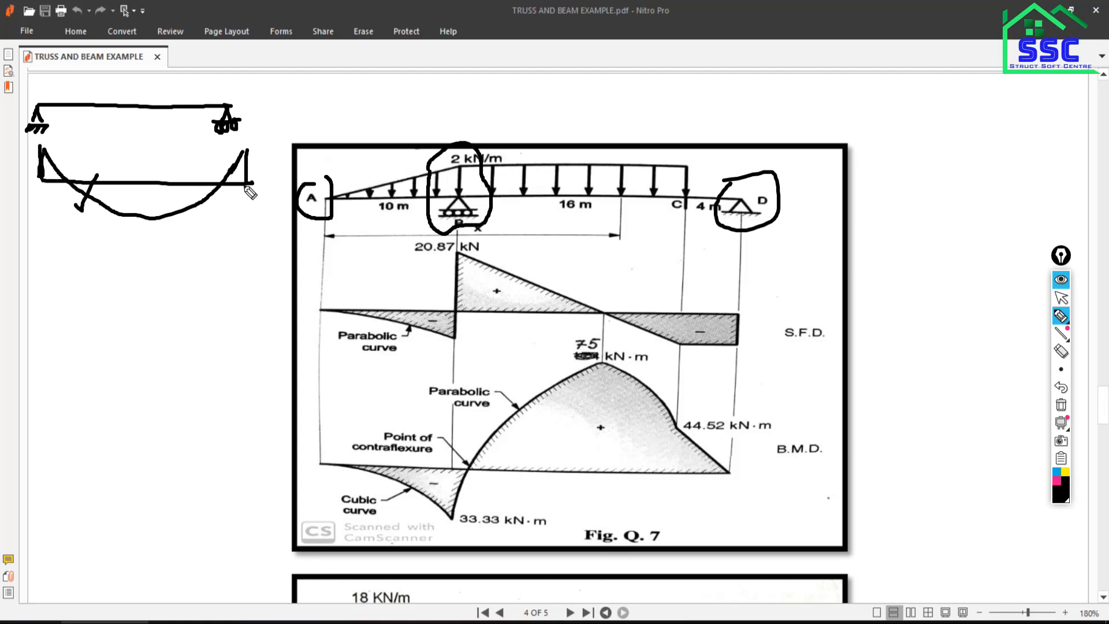
- Sketch a beam fixed at both ends and, below it, a beam between two columns with its bending moment diagram
mouse_move(49, 253)
left_mouse_down()
mouse_move(50, 299)
mouse_move(196, 271)
mouse_move(259, 269)
mouse_move(265, 288)
mouse_move(265, 244)
left_mouse_up()
mouse_move(46, 287)
left_mouse_down()
mouse_move(40, 295)
mouse_move(33, 268)
left_mouse_up()
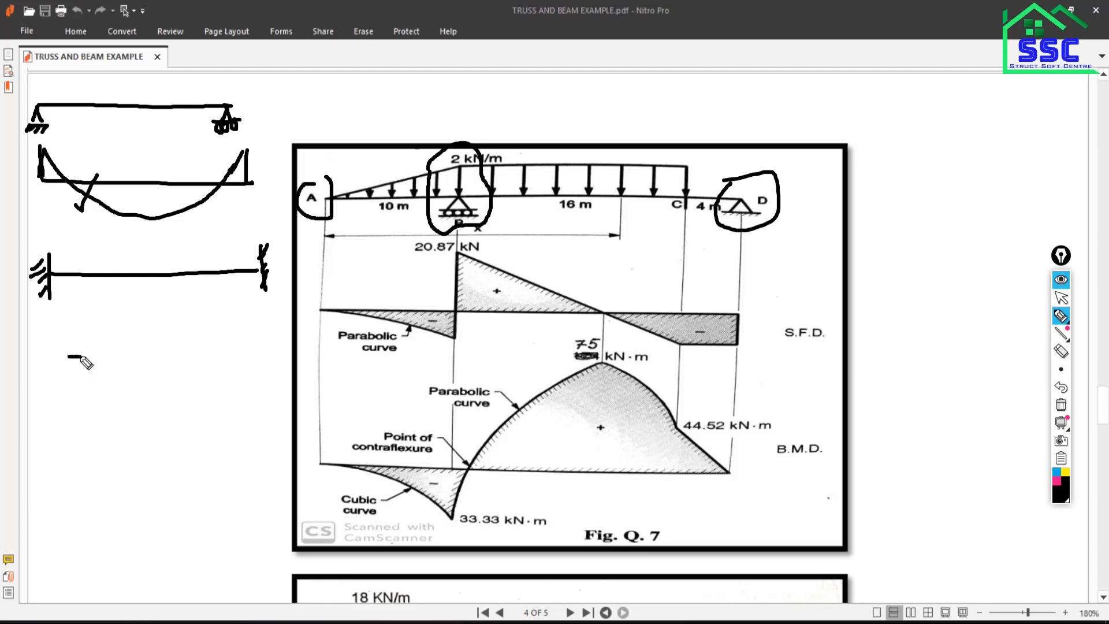
left_click_drag(81, 356, 72, 403)
mouse_move(83, 356)
left_mouse_down()
mouse_move(86, 408)
mouse_move(70, 405)
left_mouse_up()
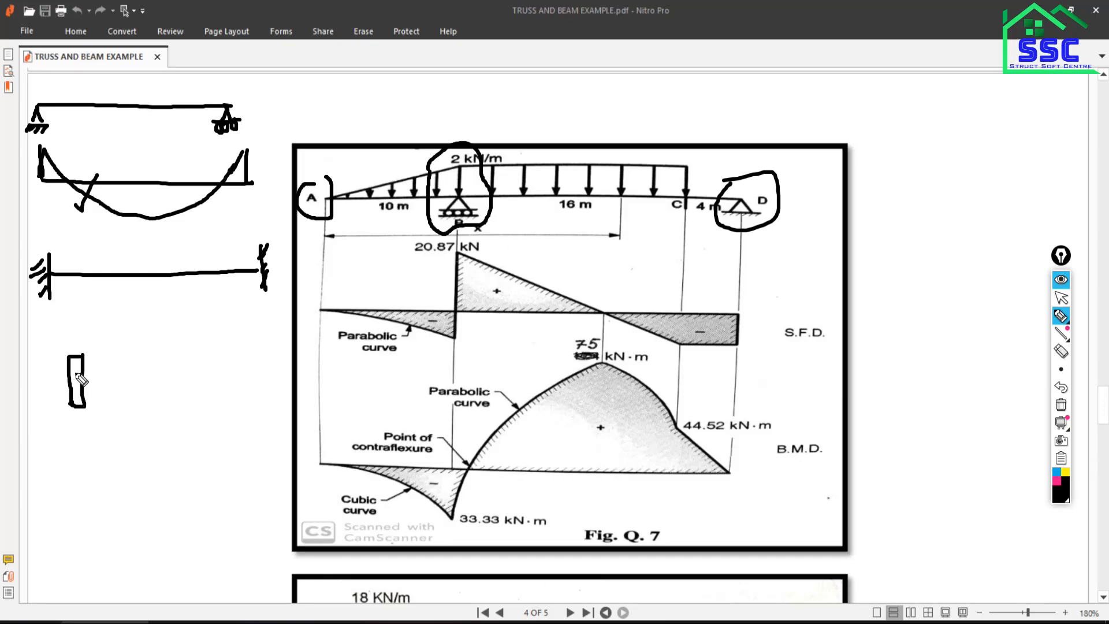
mouse_move(75, 379)
left_mouse_down()
mouse_move(234, 377)
mouse_move(231, 360)
mouse_move(247, 357)
mouse_move(249, 395)
mouse_move(224, 397)
left_mouse_up()
left_click_drag(126, 386, 171, 356)
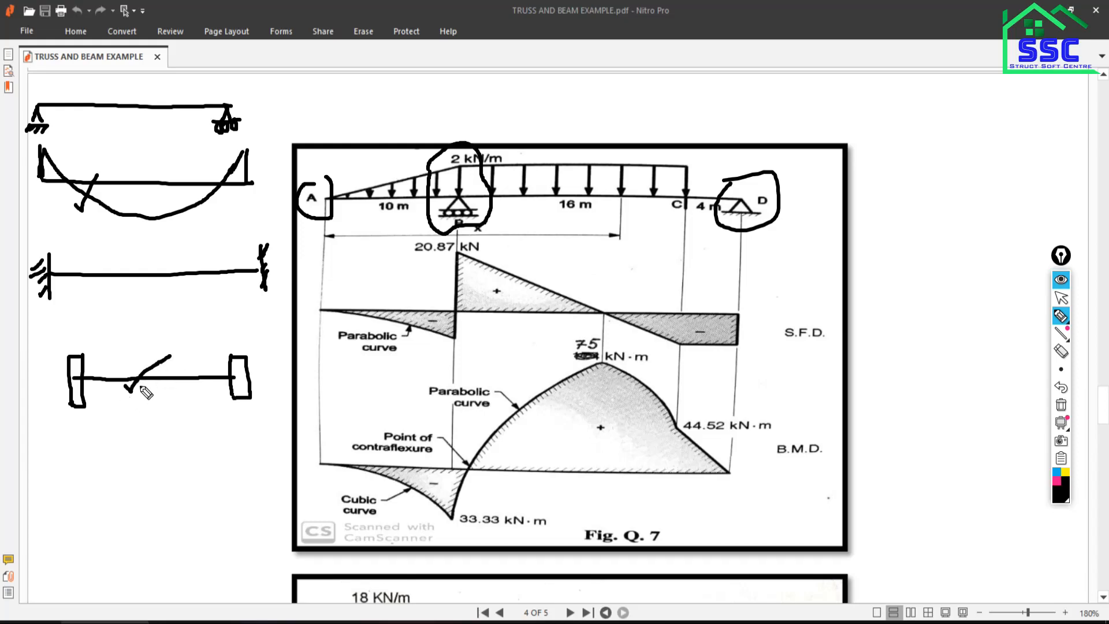
mouse_move(81, 455)
left_mouse_down()
mouse_move(250, 455)
mouse_move(153, 479)
mouse_move(101, 462)
mouse_move(78, 421)
mouse_move(93, 456)
left_mouse_up()
left_click_drag(243, 426, 243, 470)
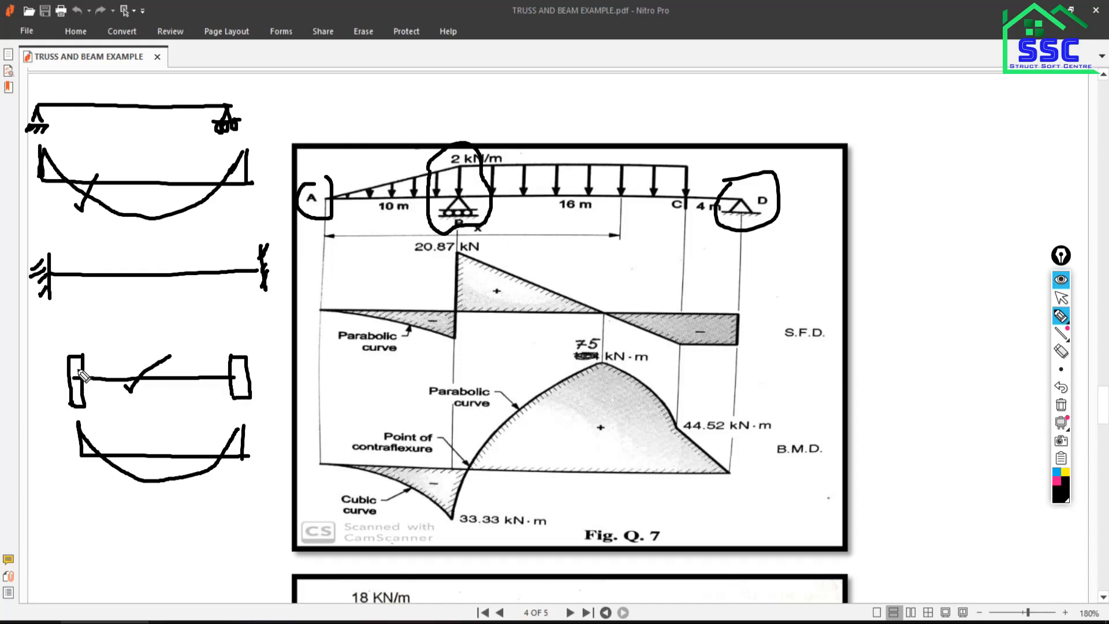
- Undo the latest pen strokes one by one, and clear all remaining annotations from the page
left_click(1061, 387)
left_click(1060, 387)
left_click(1061, 387)
left_click(1061, 387)
left_click(1061, 387)
left_click(1060, 387)
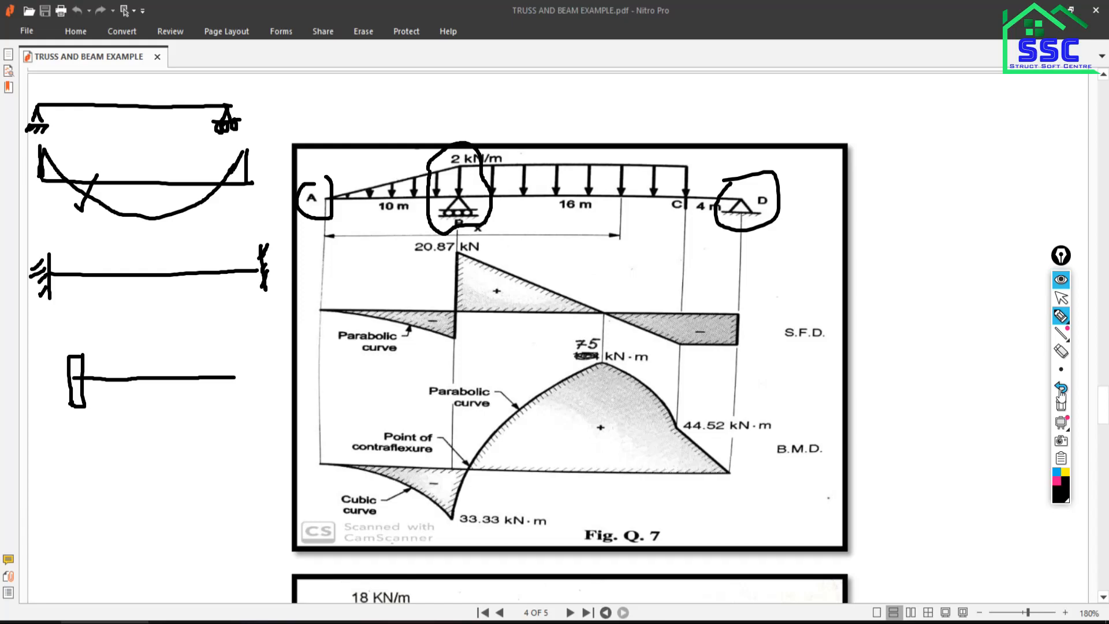
left_click(1061, 388)
left_click(1061, 388)
left_click(1061, 388)
left_click(1061, 389)
left_click(1061, 389)
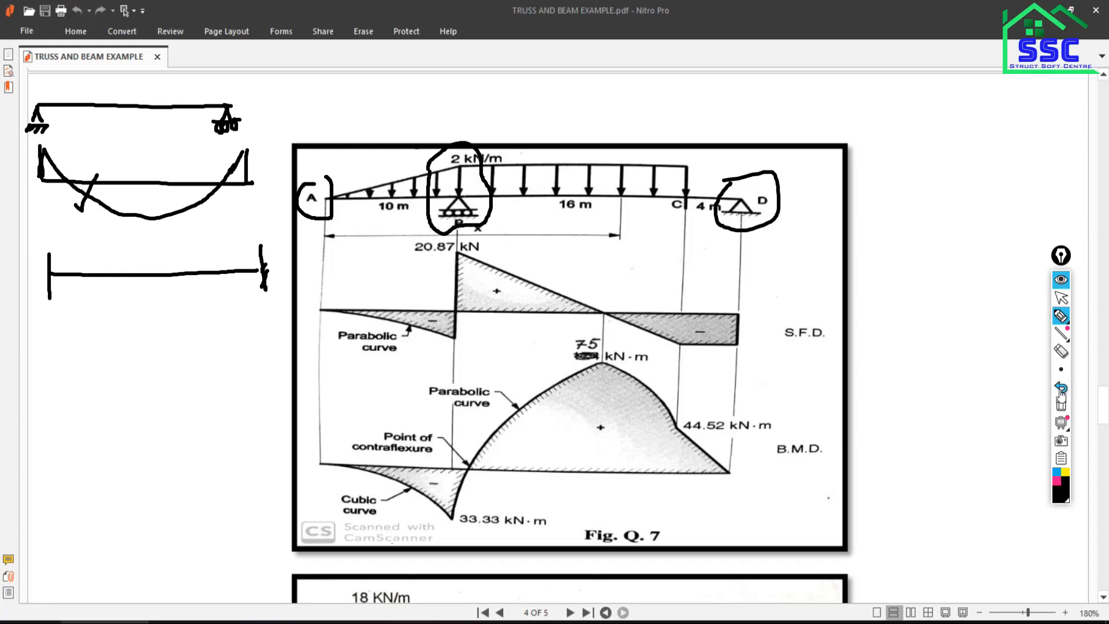
left_click(1061, 390)
left_click(1061, 390)
left_click(1061, 390)
left_click(1061, 391)
left_click(1061, 390)
left_click(1061, 390)
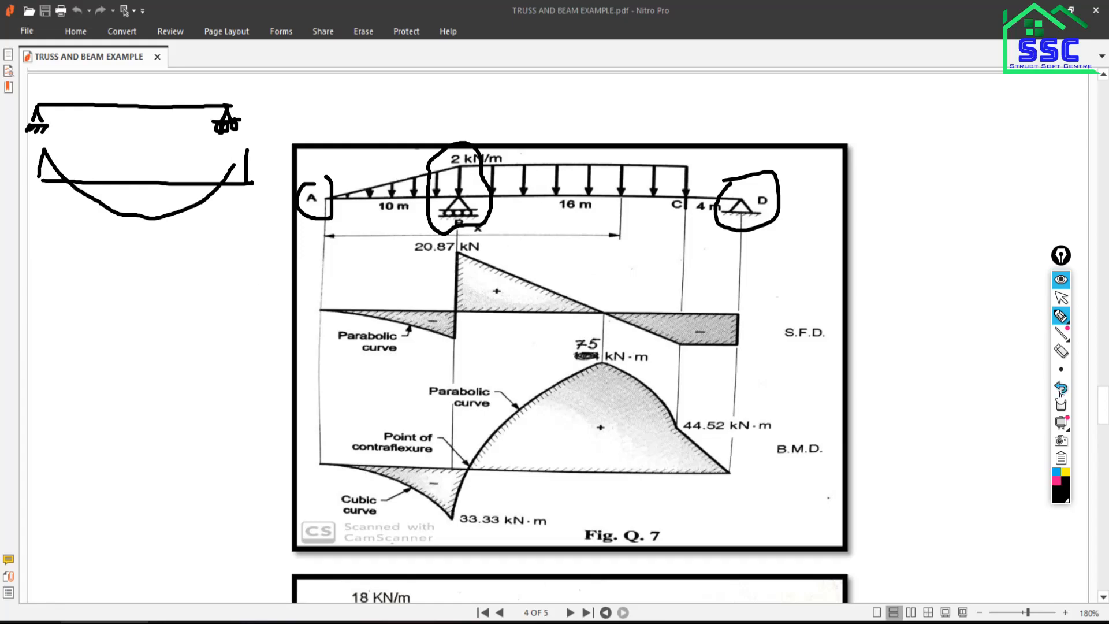
left_click(1061, 390)
left_click(1061, 391)
left_click(1061, 391)
left_click(1061, 390)
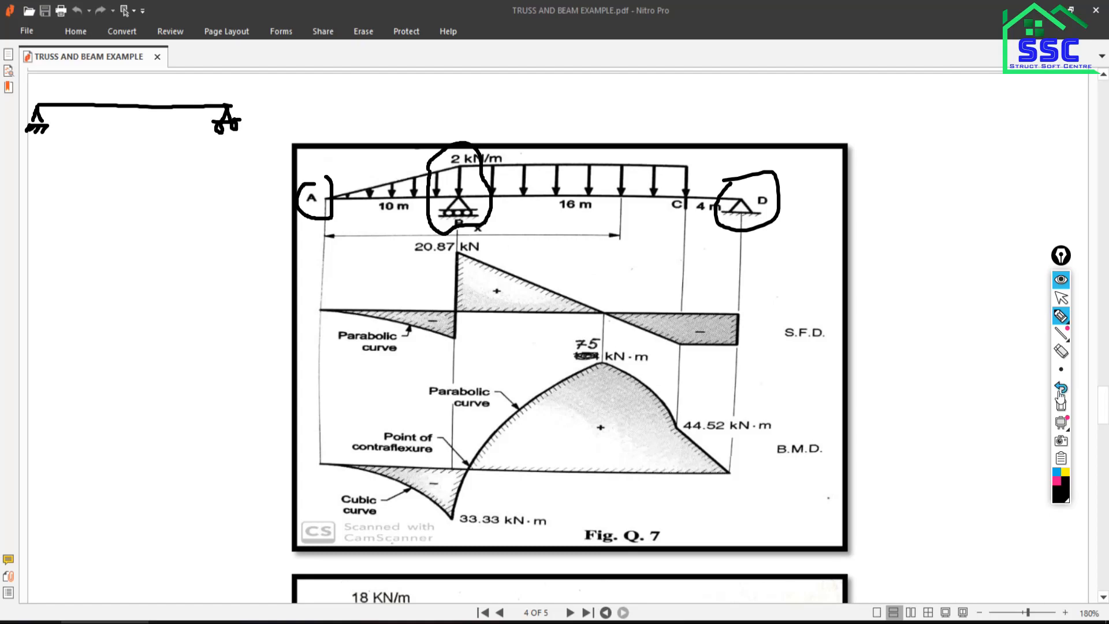
left_click(1061, 405)
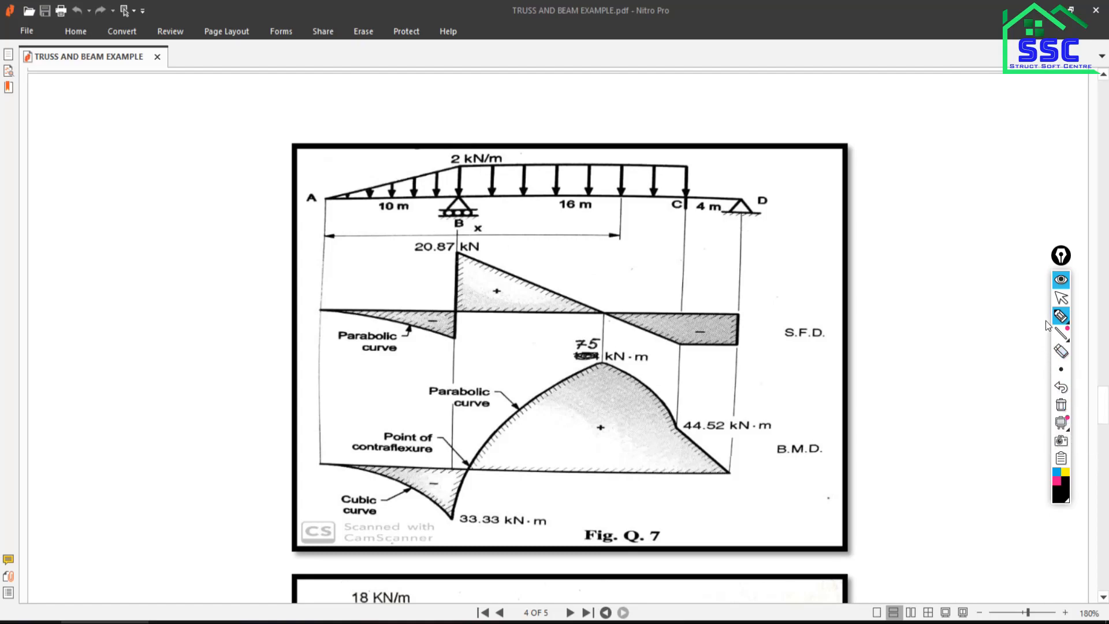
left_click(1058, 316)
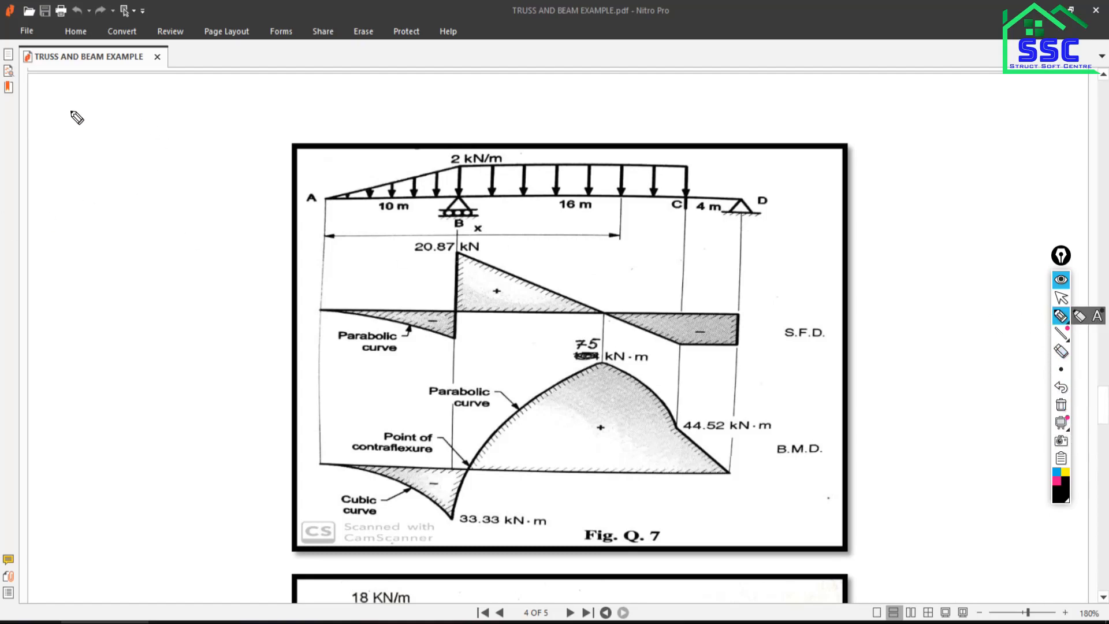
left_click_drag(14, 119, 218, 120)
mouse_move(18, 101)
left_mouse_down()
mouse_move(22, 134)
mouse_move(14, 110)
left_mouse_up()
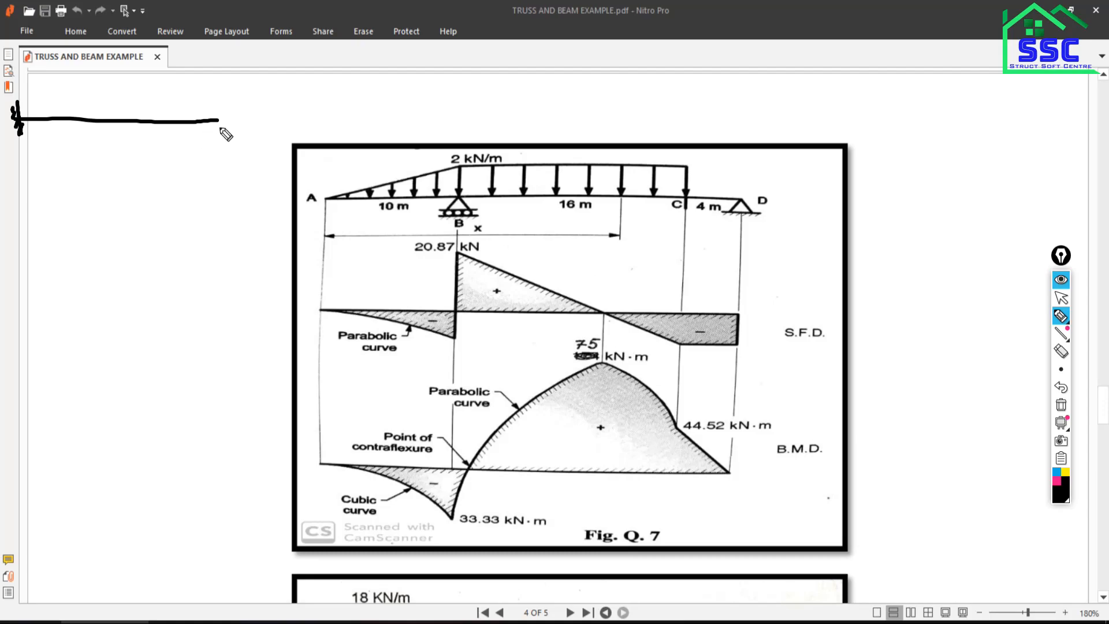
left_click(1061, 405)
- Sketch a bending moment diagram with hogging at its left end, sagging along the span and zero moment at the circled right end
left_click_drag(46, 116, 241, 120)
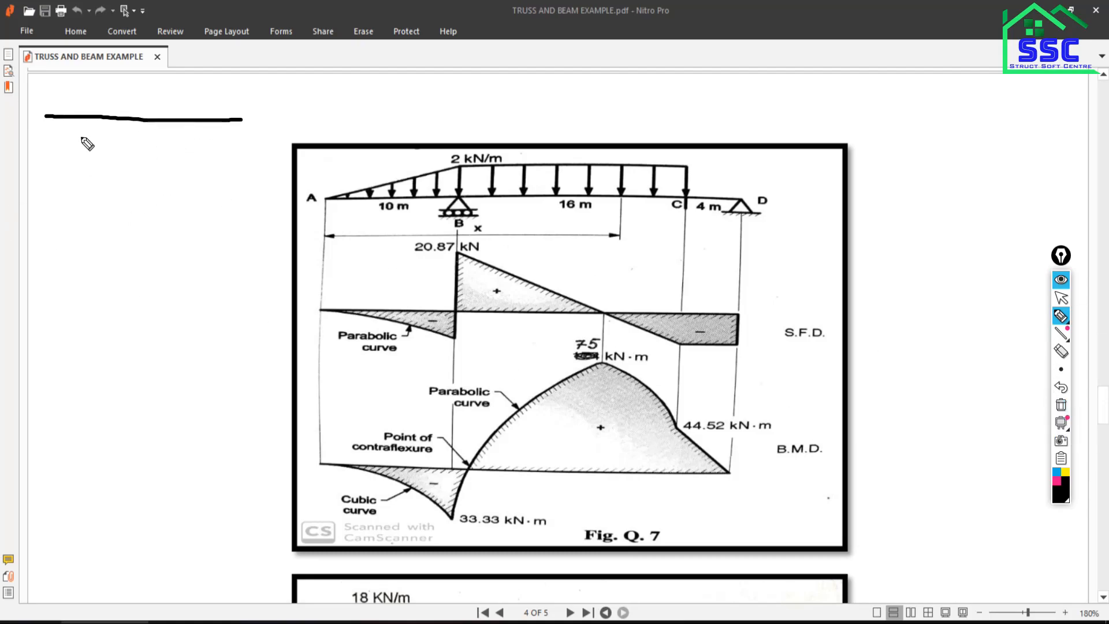
mouse_move(46, 115)
left_mouse_down()
mouse_move(39, 87)
mouse_move(107, 146)
mouse_move(169, 151)
mouse_move(241, 120)
mouse_move(233, 134)
mouse_move(182, 150)
mouse_move(111, 149)
mouse_move(84, 133)
mouse_move(37, 69)
mouse_move(34, 118)
mouse_move(55, 119)
mouse_move(36, 104)
mouse_move(32, 58)
mouse_move(49, 96)
left_mouse_up()
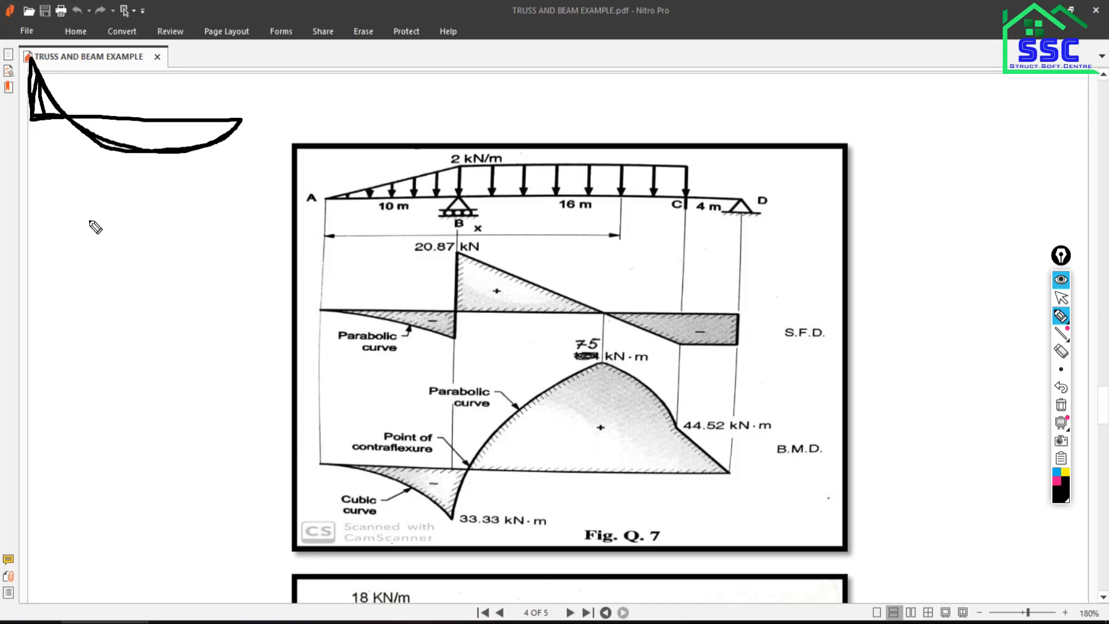
mouse_move(253, 93)
left_mouse_down()
mouse_move(231, 139)
mouse_move(270, 110)
mouse_move(256, 91)
left_mouse_up()
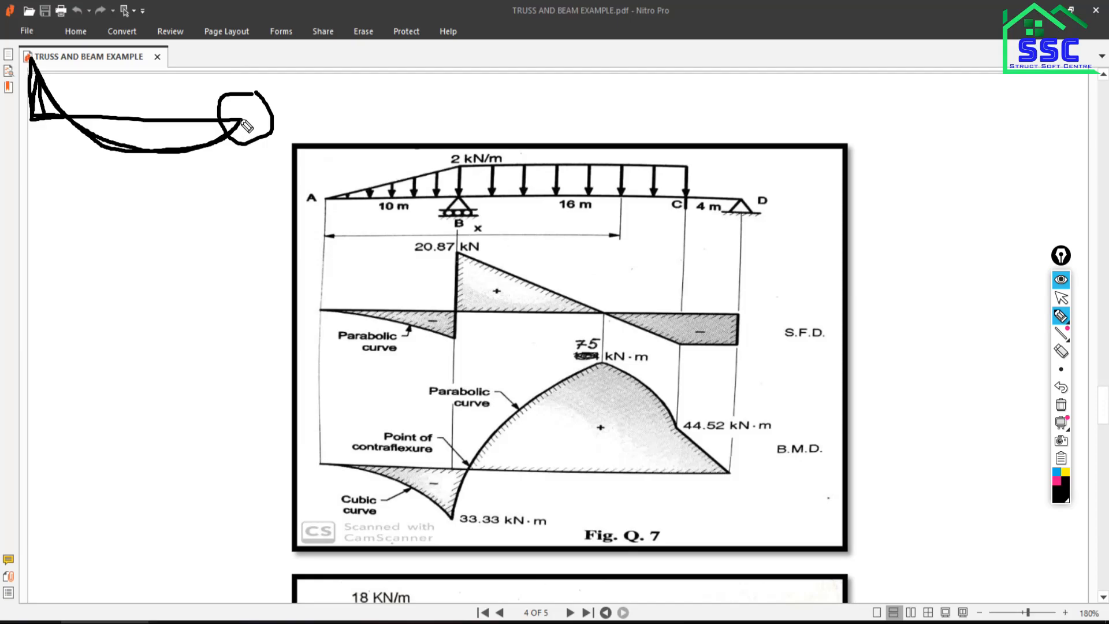
- Add a curved arrow at the moment diagram's hogging end, and sketch below it a beam from a small column to a long vertical support line
left_click_drag(27, 58, 13, 90)
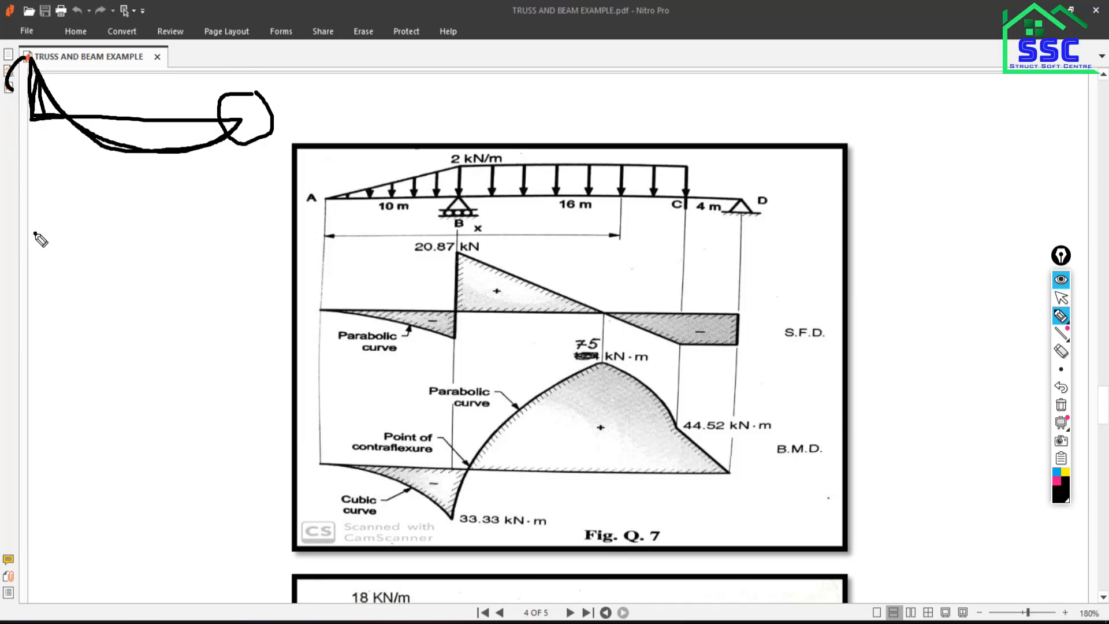
mouse_move(35, 234)
left_mouse_down()
mouse_move(59, 237)
mouse_move(60, 263)
mouse_move(41, 265)
left_mouse_up()
mouse_move(31, 222)
left_mouse_down()
mouse_move(41, 268)
mouse_move(62, 265)
mouse_move(59, 235)
mouse_move(28, 222)
left_mouse_up()
left_click(46, 243)
left_click_drag(45, 243, 243, 250)
left_click_drag(241, 166, 240, 323)
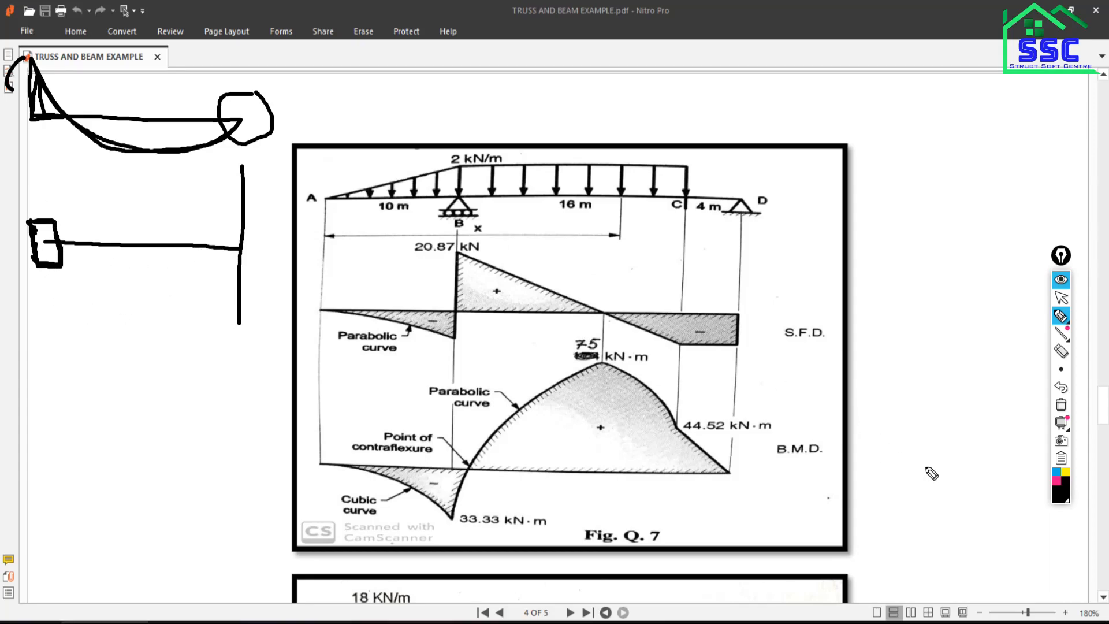
- Sketch in pink the new beam's moment diagram with hogging at the column and zero moment at the far end, and clear all annotations
left_click(1056, 481)
left_click_drag(46, 201, 51, 245)
mouse_move(48, 203)
left_mouse_down()
mouse_move(87, 257)
mouse_move(127, 286)
mouse_move(211, 280)
mouse_move(242, 250)
mouse_move(211, 254)
left_mouse_up()
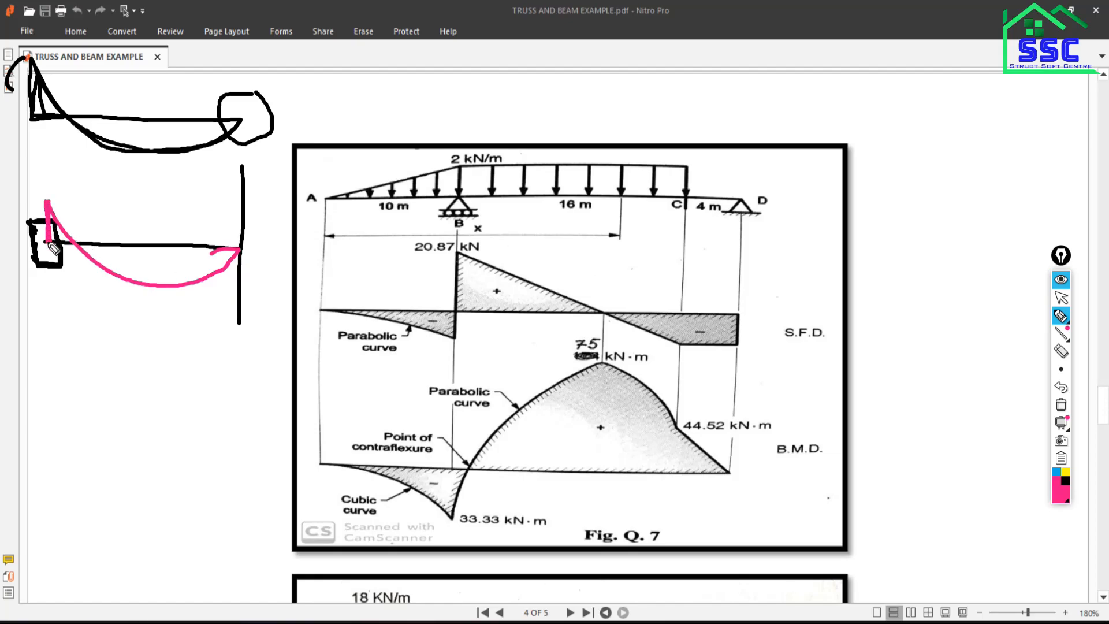
left_click(1061, 405)
left_click(1062, 298)
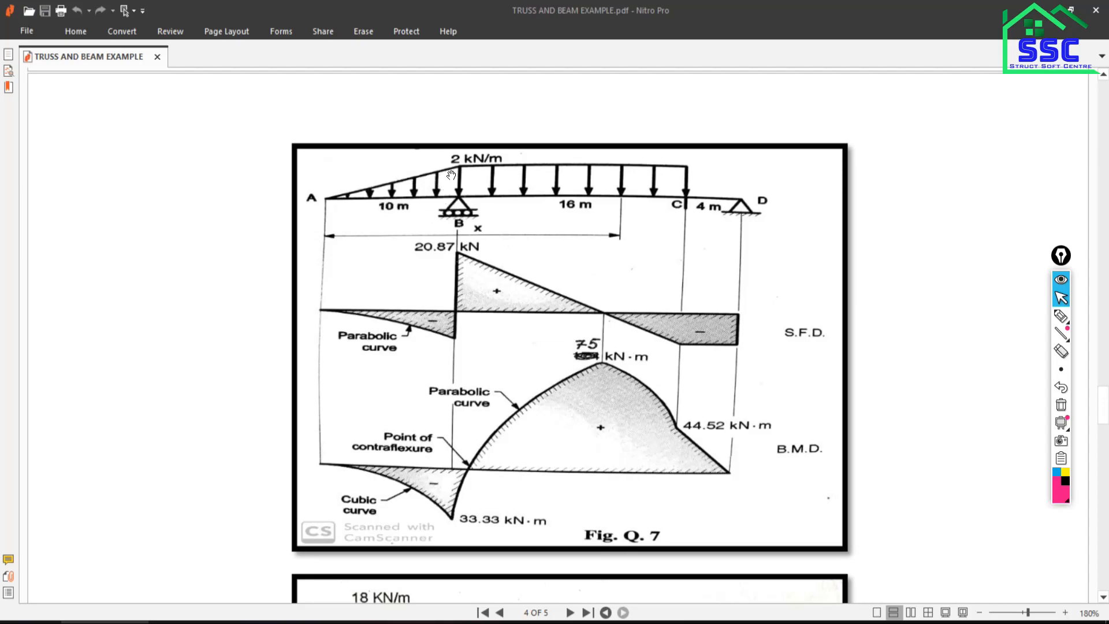
- Draw a vertical line through support B across the PDF's diagrams, switch to the beam model's moment diagram in ETABS, and clear the line
left_click(1061, 316)
left_click_drag(461, 155, 452, 533)
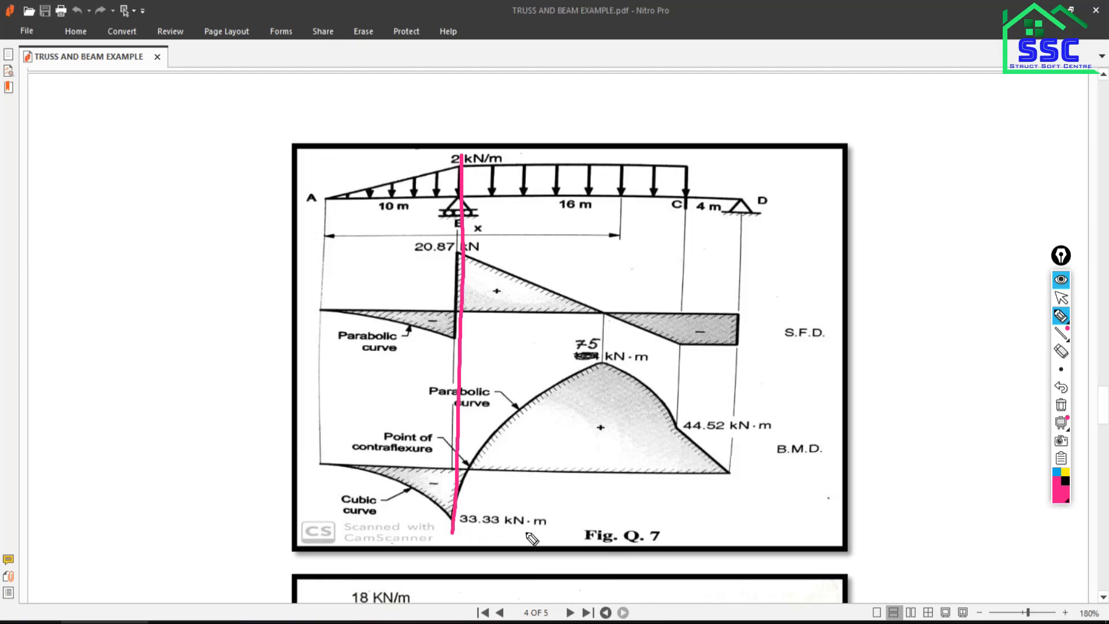
left_click(1061, 298)
left_click(717, 622)
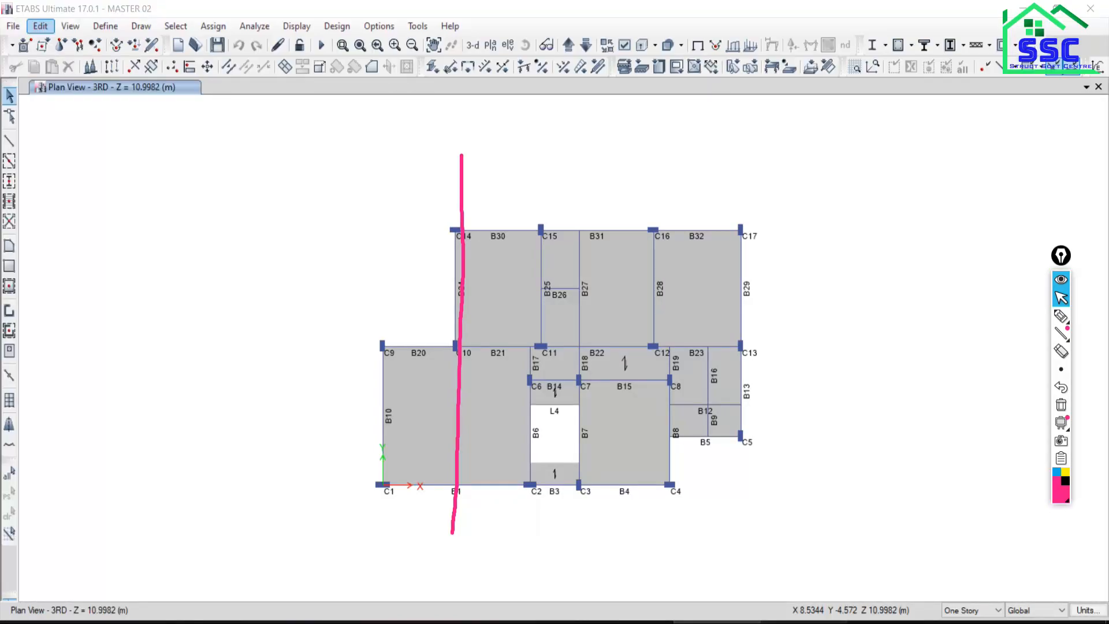
left_click(803, 622)
mouse_move(1062, 320)
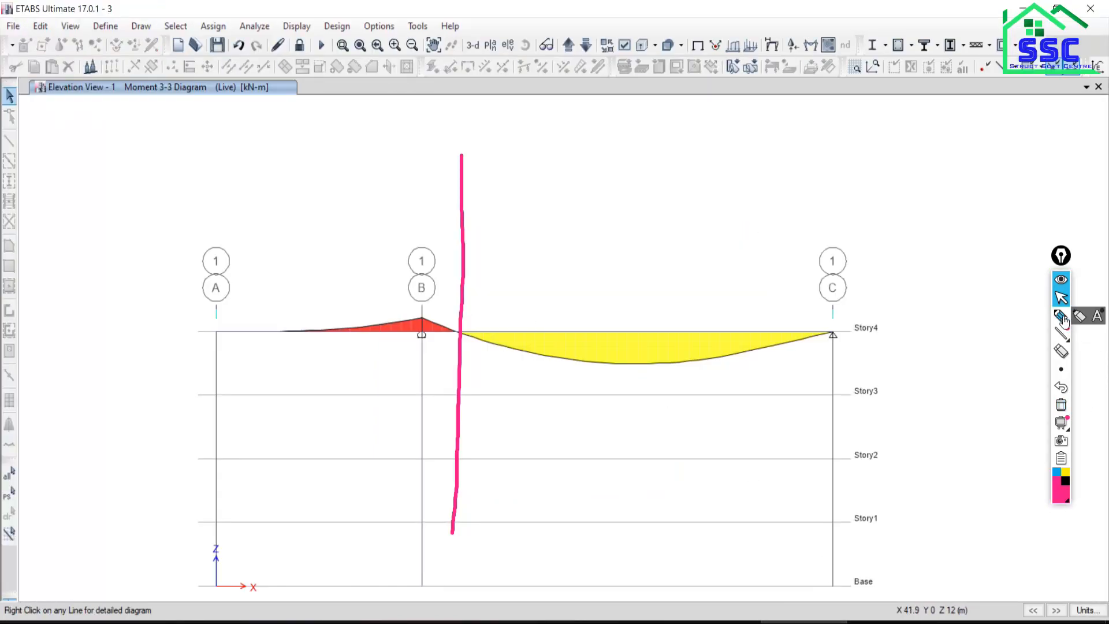
left_click(1061, 405)
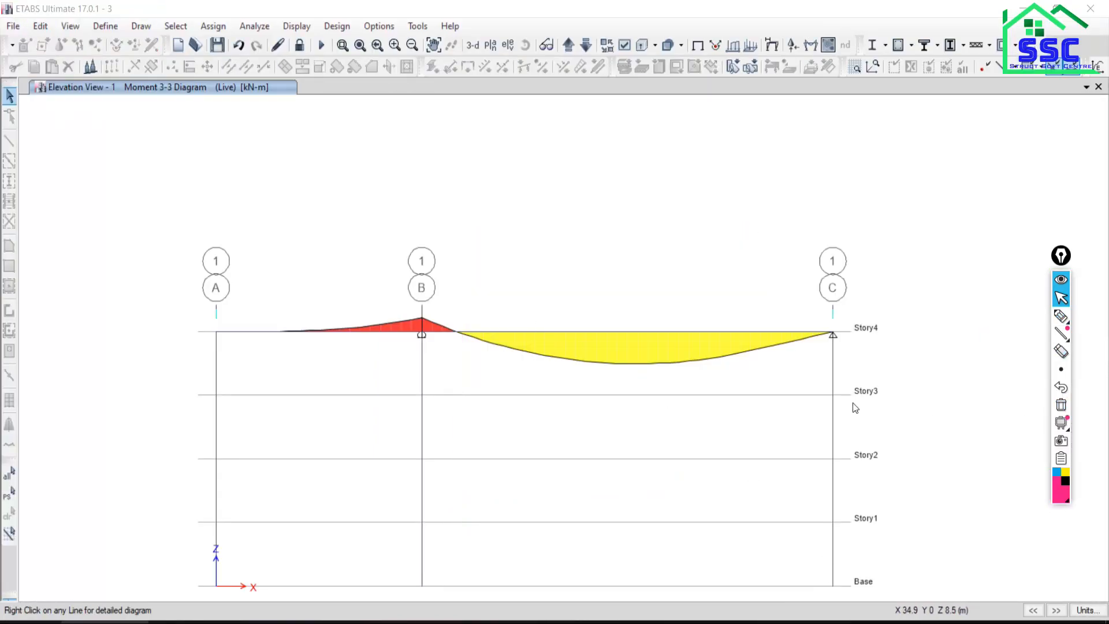
- Inspect the detailed live-load diagrams of the beam between grids A and B, circle the maximum M3 moment, and clear the mark after closing them
right_click(341, 329)
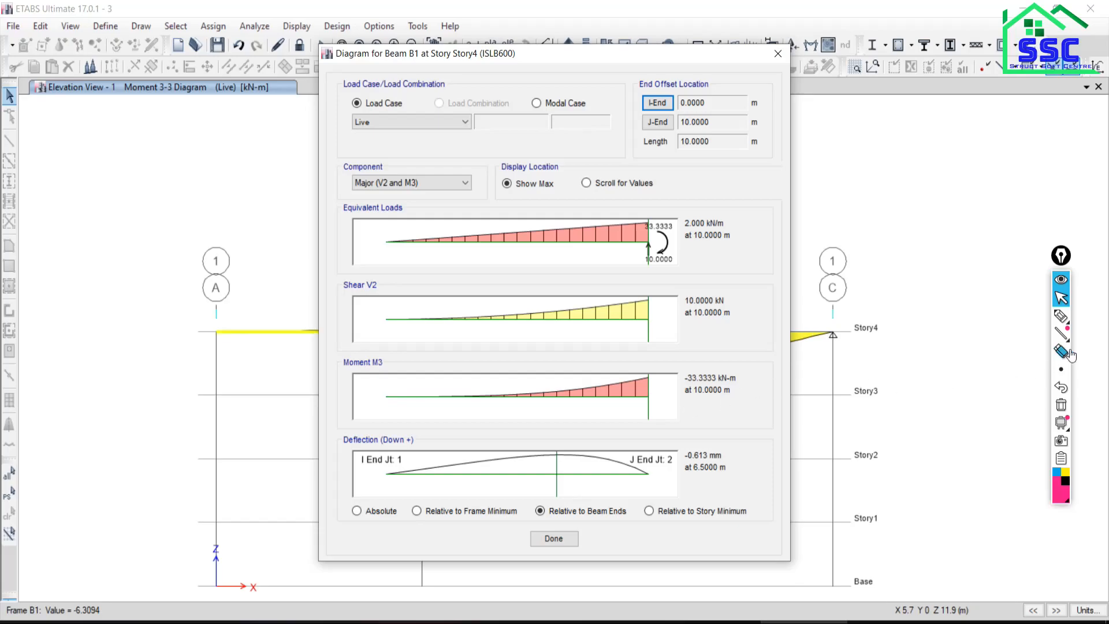
left_click(1061, 316)
mouse_move(689, 393)
left_mouse_down()
mouse_move(743, 386)
mouse_move(750, 373)
mouse_move(718, 360)
mouse_move(682, 370)
mouse_move(673, 385)
mouse_move(716, 391)
mouse_move(752, 376)
mouse_move(734, 364)
mouse_move(684, 365)
mouse_move(671, 385)
mouse_move(739, 391)
left_mouse_up()
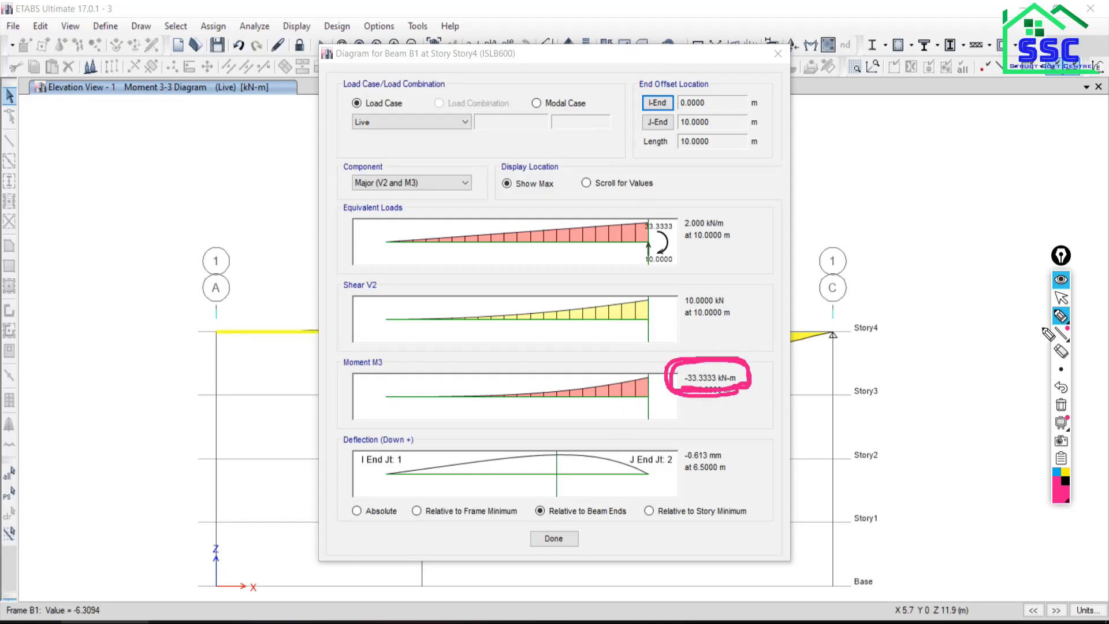
left_click(1061, 297)
left_click(553, 539)
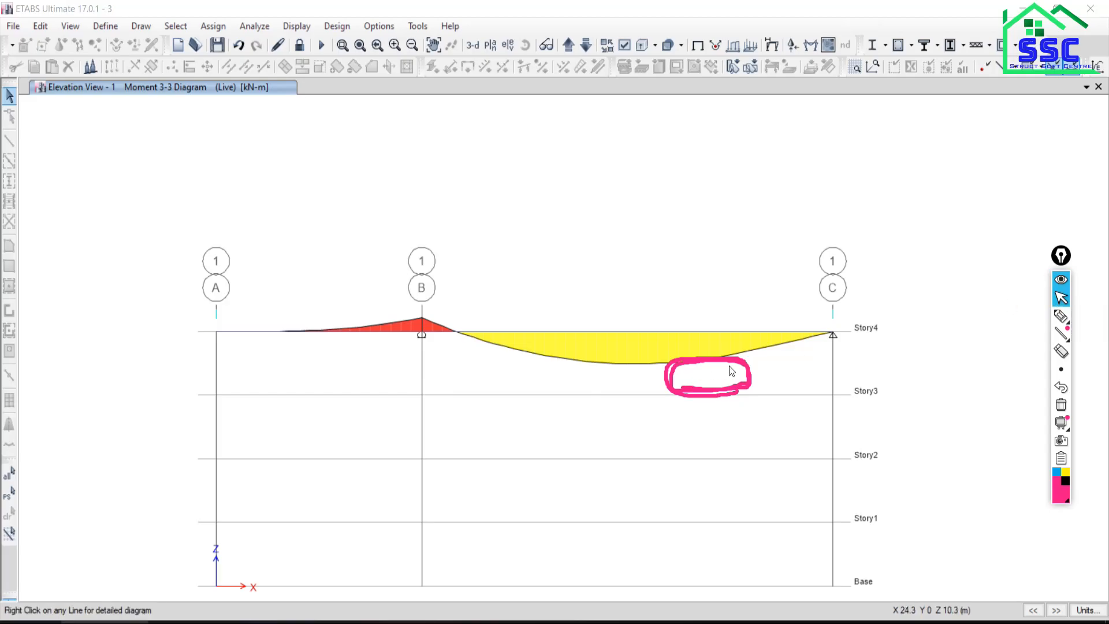
left_click(1060, 405)
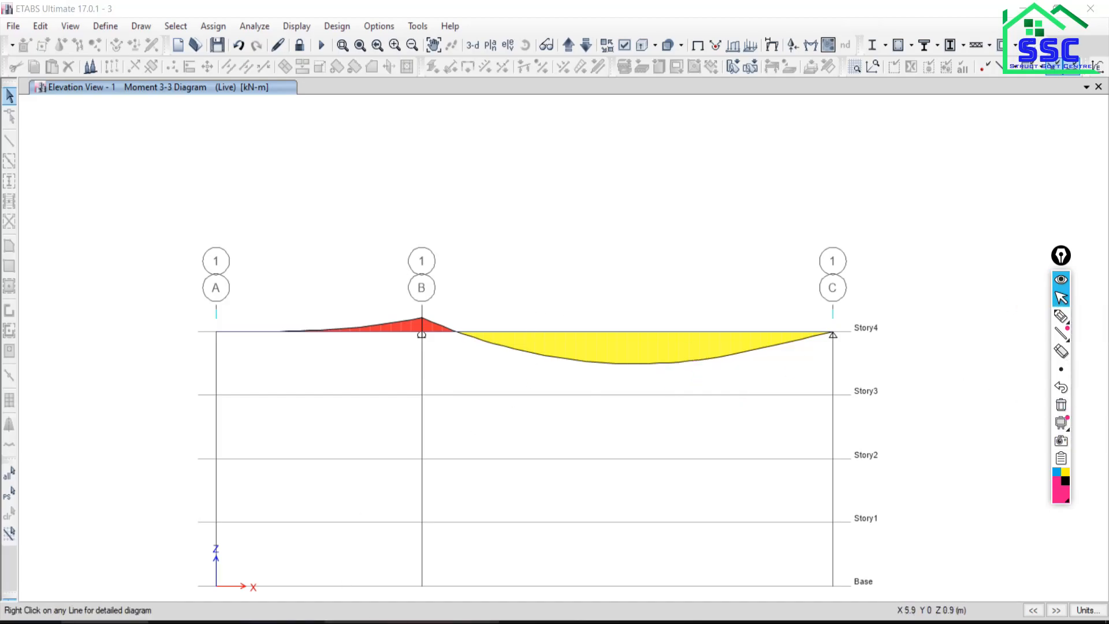
- Read the live-load moment at 16 m along the beam between grids B and C and compare it with the PDF's value at C
key("alt+Tab")
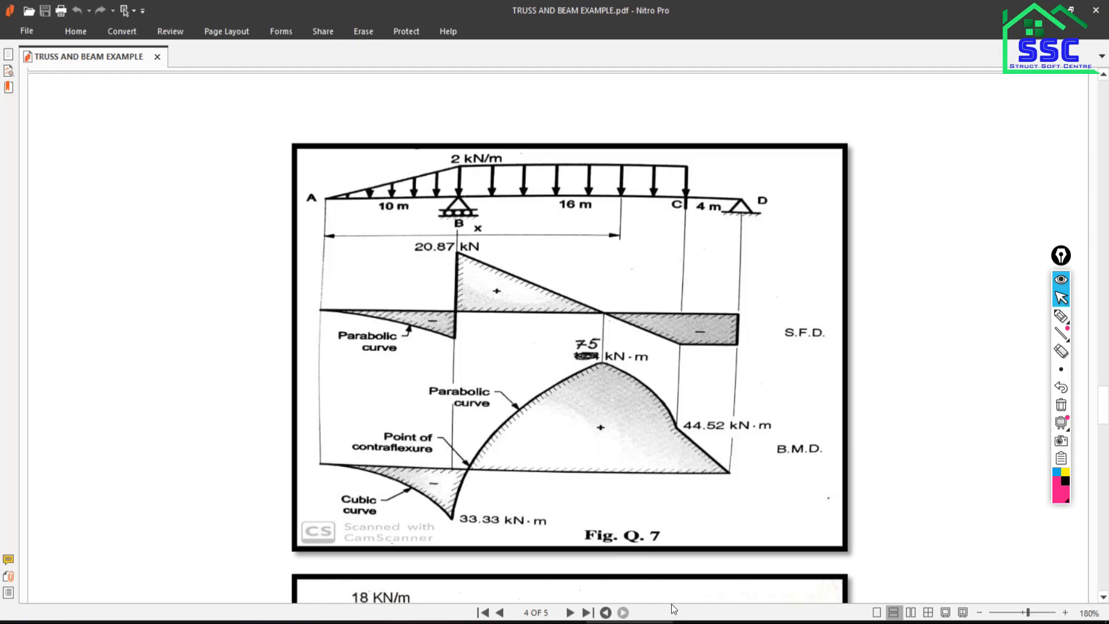
left_click(789, 621)
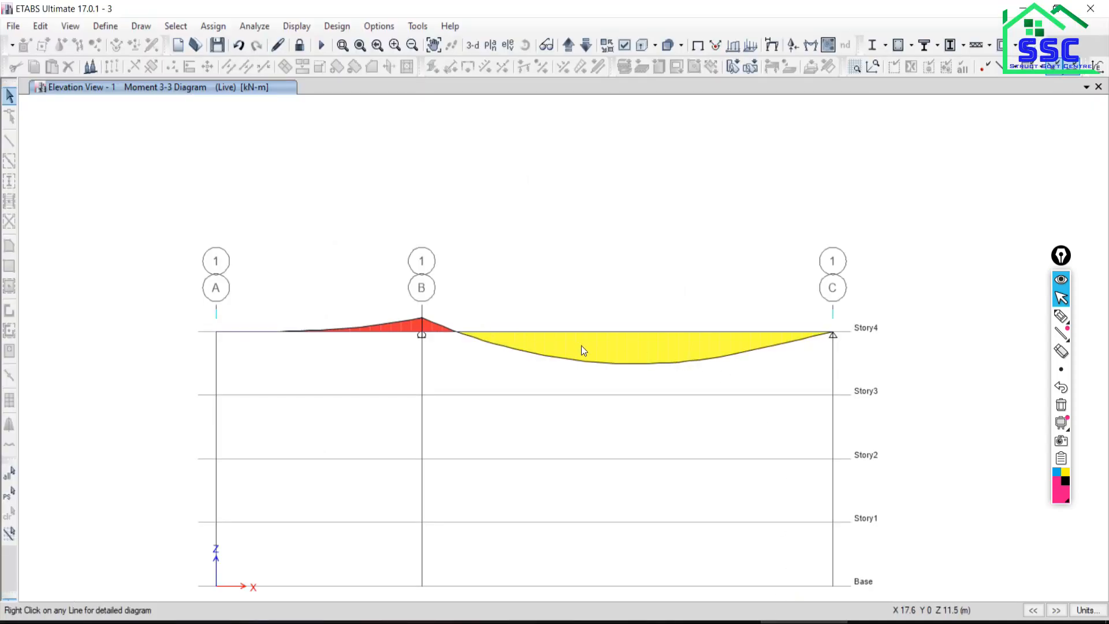
right_click(601, 331)
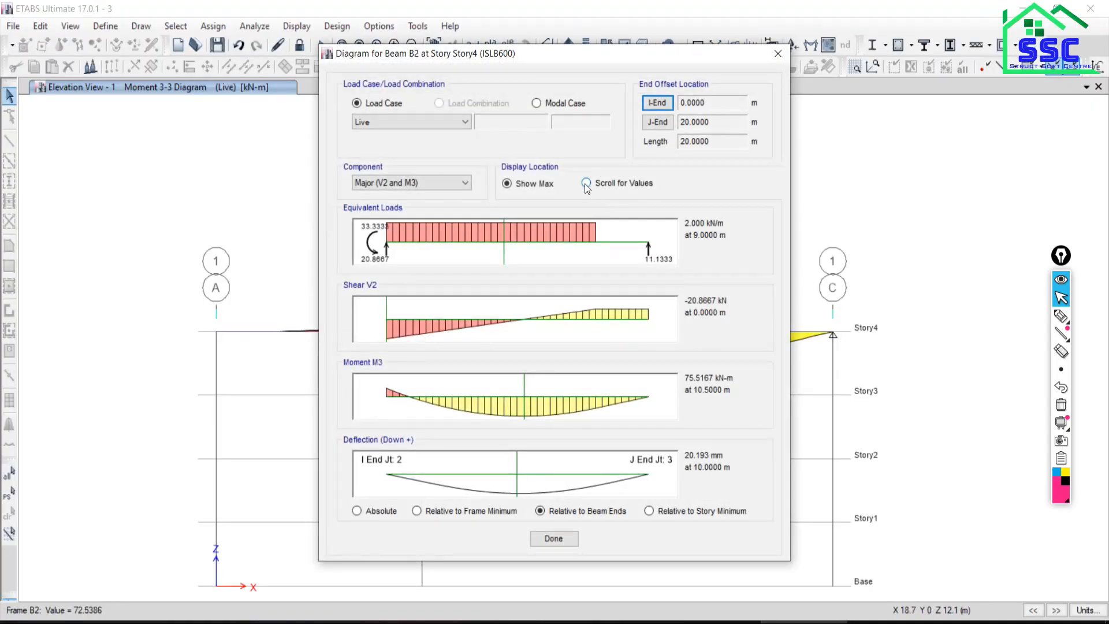
left_click(593, 183)
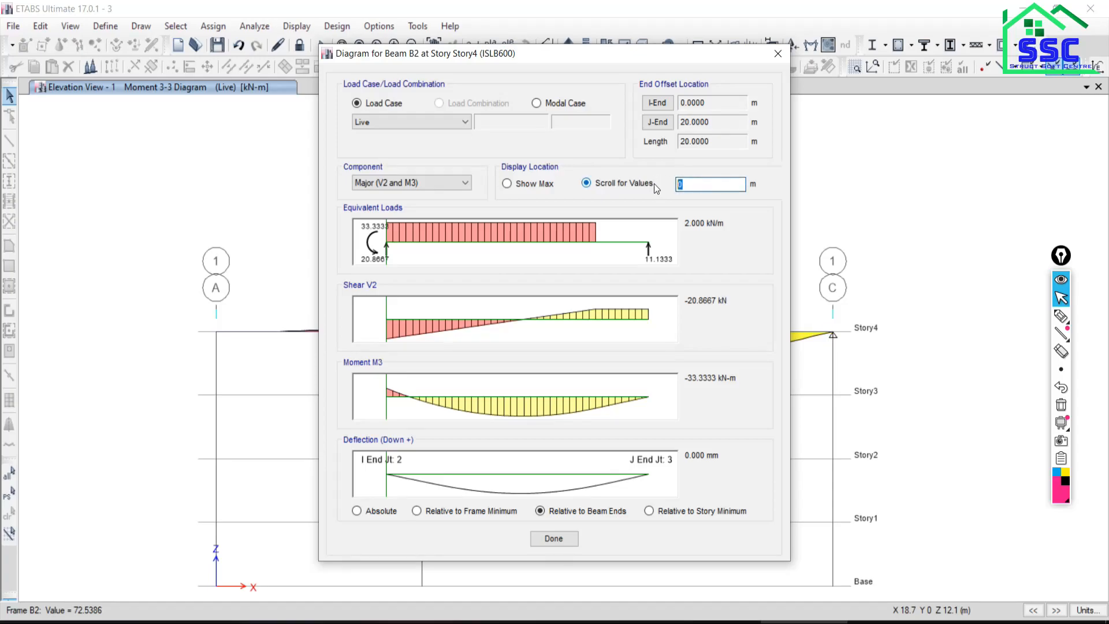
type("16")
key("Tab")
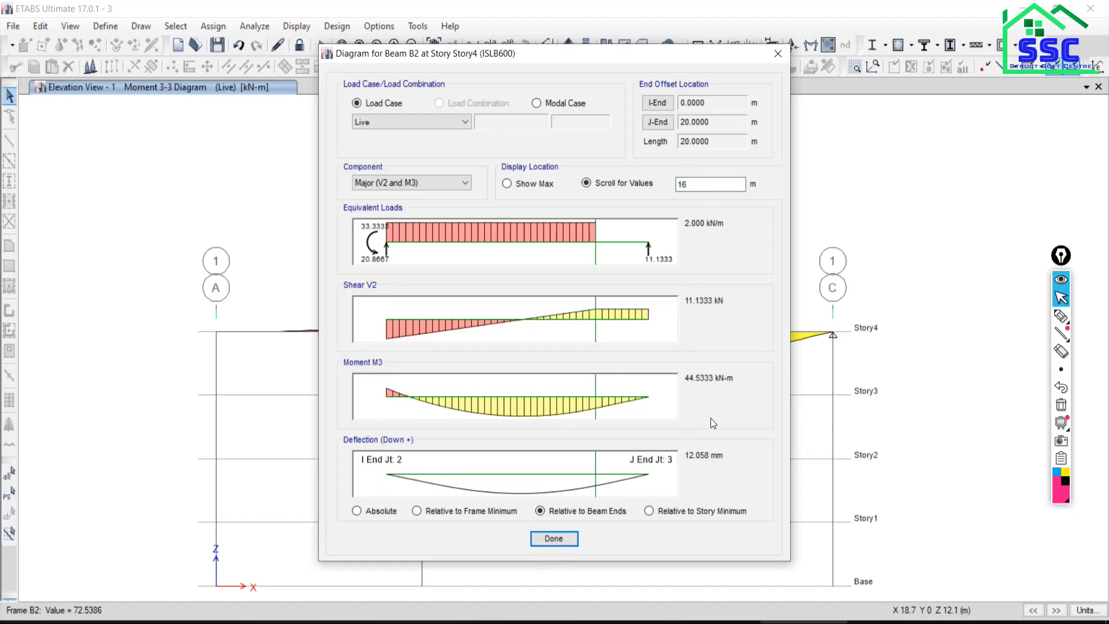
left_click(629, 621)
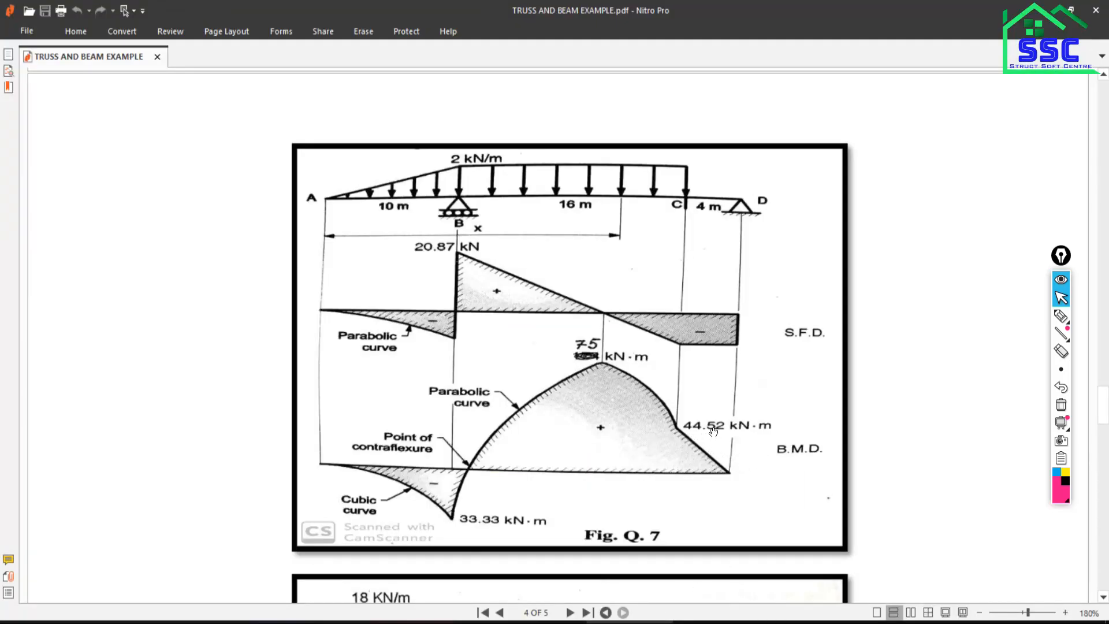
left_click(716, 622)
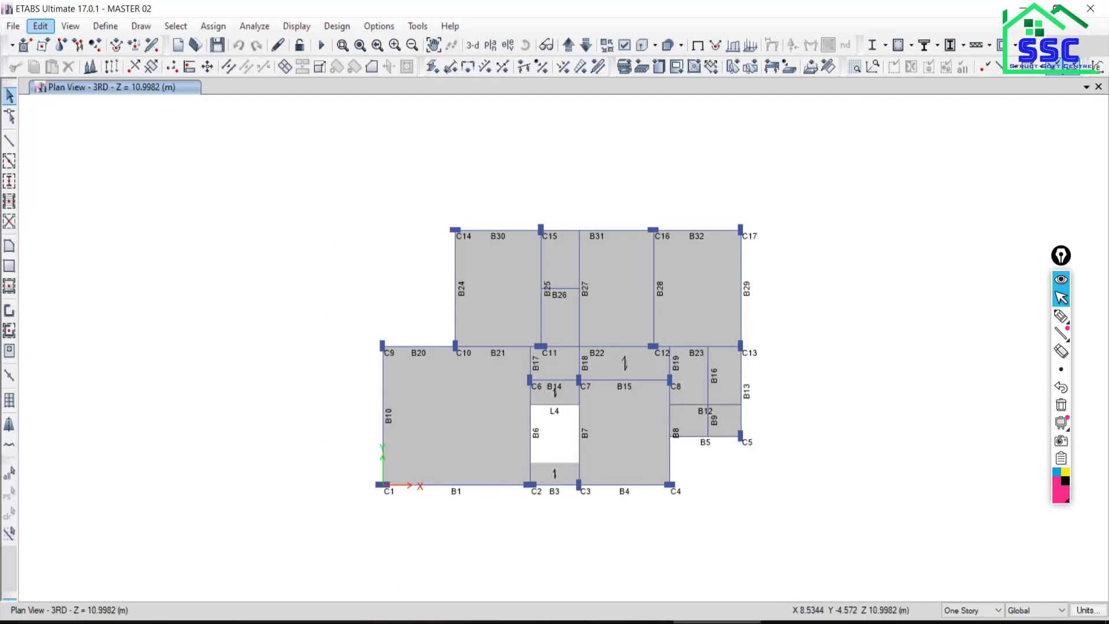
left_click(803, 622)
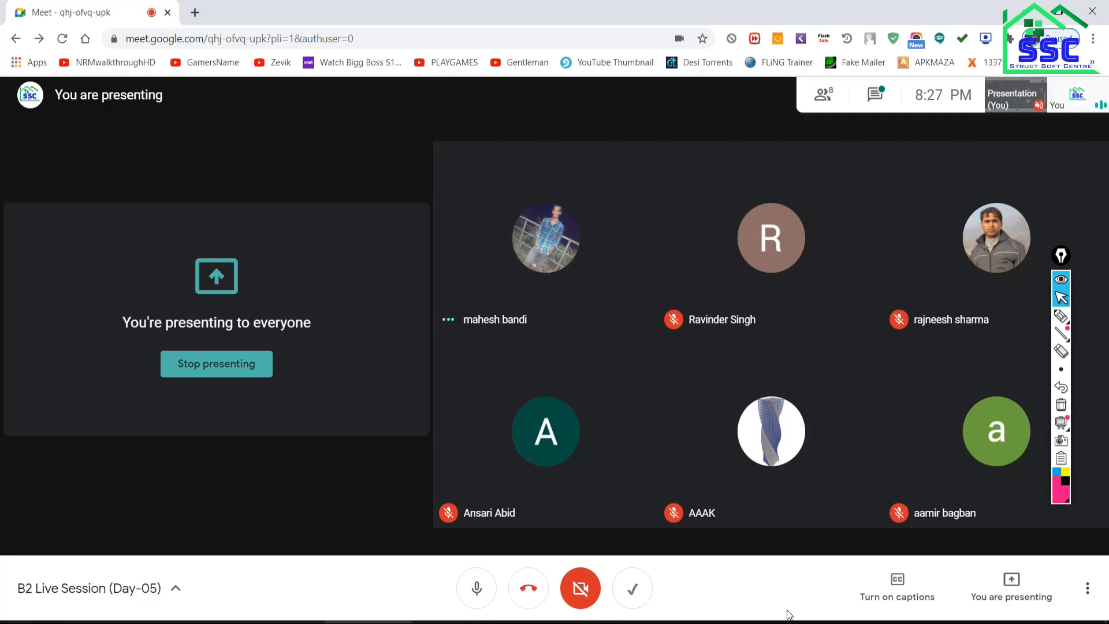
- Go to the continuous beam on page 5 of the PDF and cross out the moments at A and on both sides of B
left_click(629, 622)
scroll(592, 328, "down", 3)
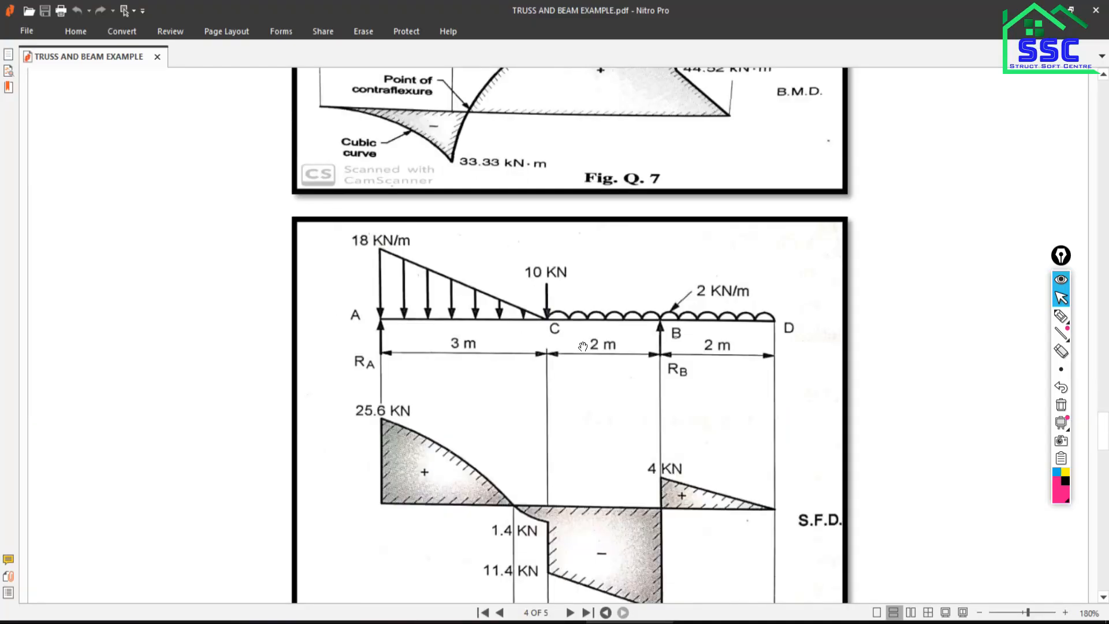
scroll(643, 393, "down", 5)
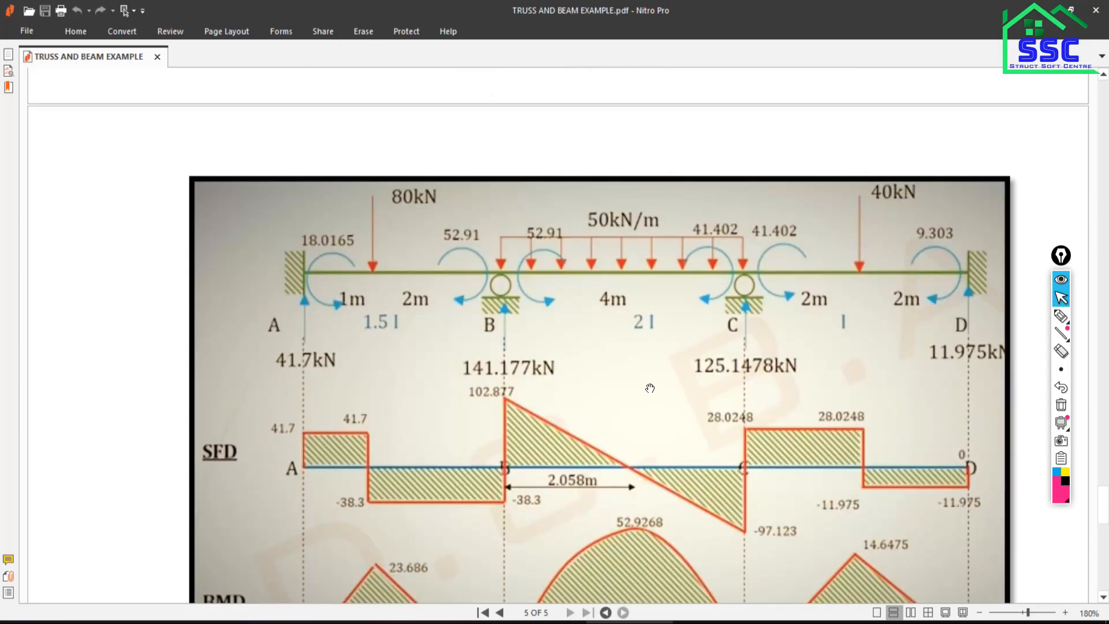
scroll(645, 352, "up", 2)
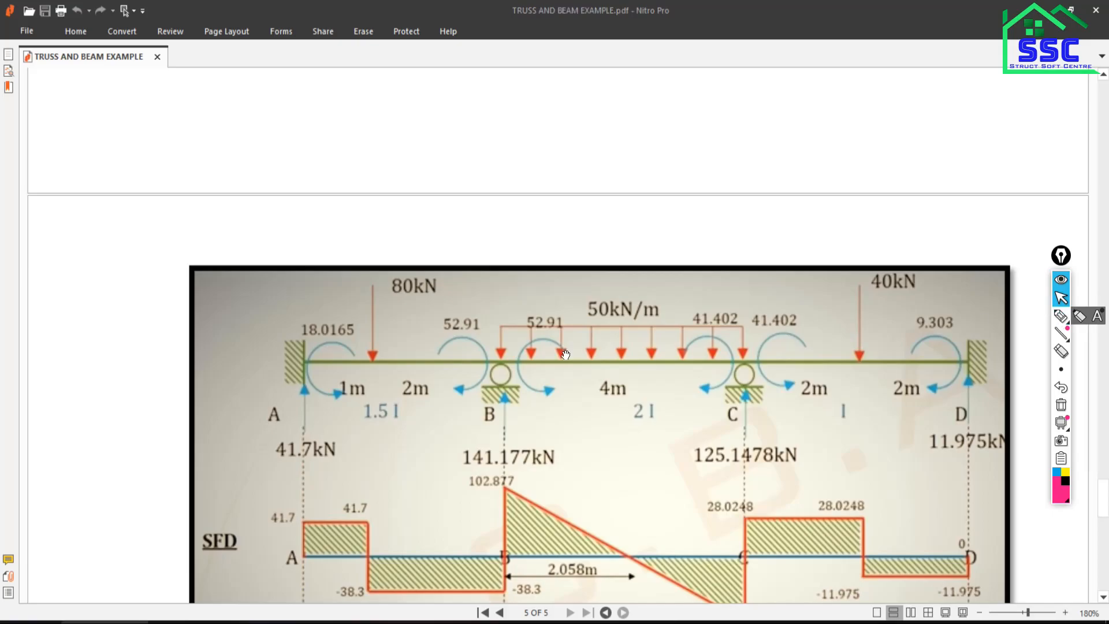
left_click(1061, 316)
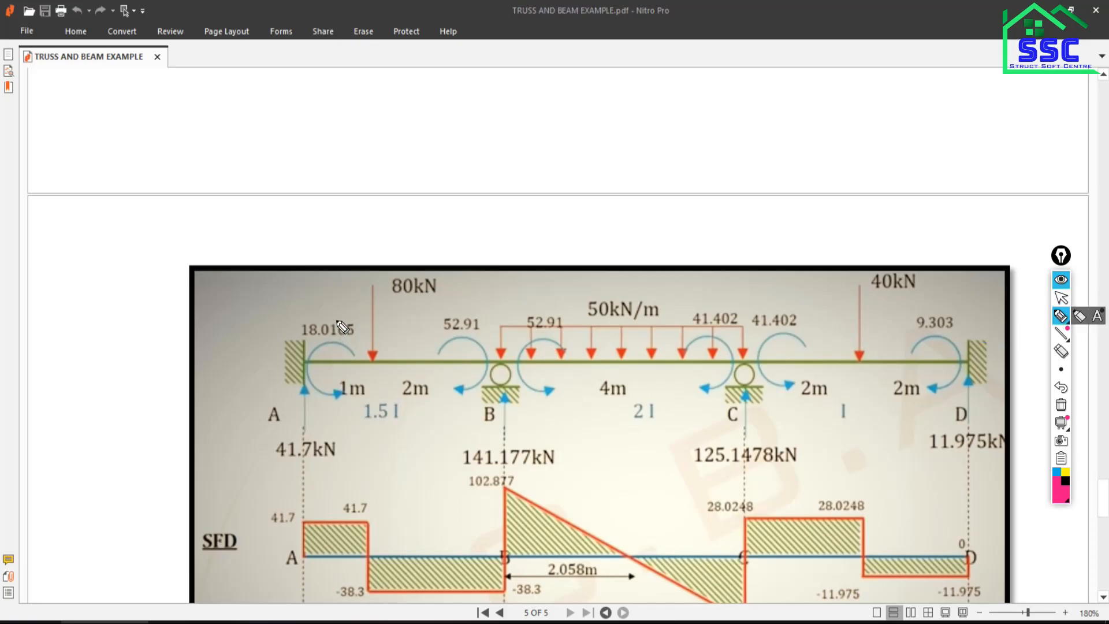
left_click_drag(338, 321, 322, 359)
mouse_move(482, 315)
left_mouse_down()
mouse_move(458, 357)
mouse_move(471, 356)
left_mouse_up()
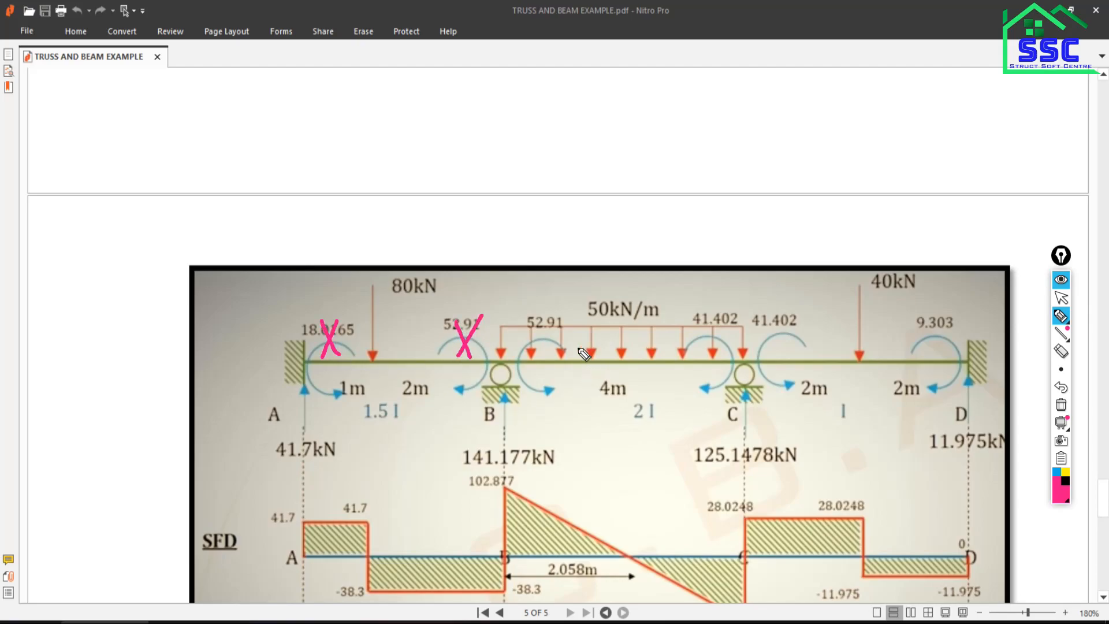
mouse_move(544, 366)
left_mouse_down()
mouse_move(531, 399)
mouse_move(550, 408)
left_mouse_up()
- Circle the 50 kN/m, 80 kN and 40 kN loads on the continuous beam figure
mouse_move(615, 290)
left_mouse_down()
mouse_move(579, 285)
mouse_move(640, 329)
mouse_move(644, 288)
left_mouse_up()
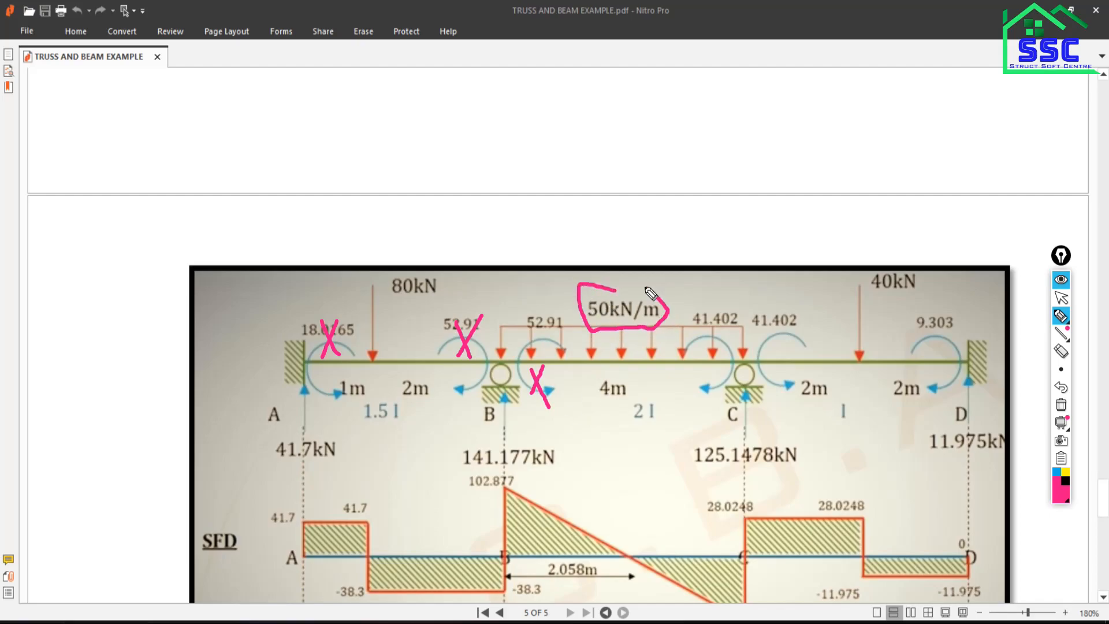
mouse_move(418, 257)
left_mouse_down()
mouse_move(372, 267)
mouse_move(446, 287)
mouse_move(440, 272)
left_mouse_up()
mouse_move(864, 270)
left_mouse_down()
mouse_move(846, 295)
mouse_move(899, 246)
mouse_move(878, 238)
left_mouse_up()
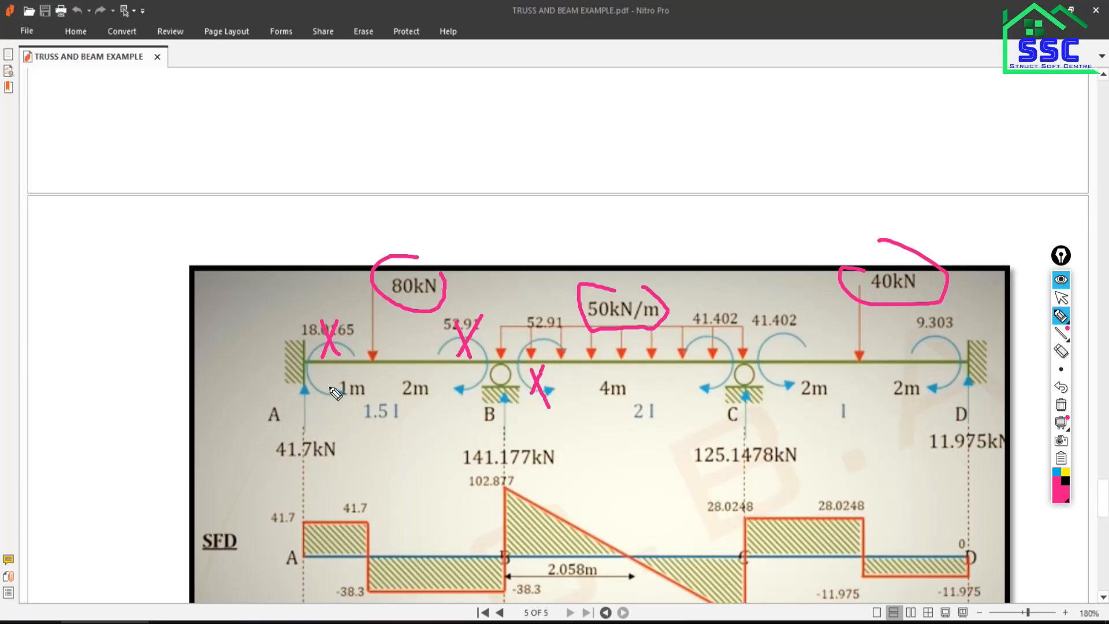
- Sketch a long horizontal beam with hatched fixed supports at both ends above the continuous beam figure
left_click_drag(264, 121, 959, 114)
mouse_move(953, 83)
left_mouse_down()
mouse_move(953, 151)
mouse_move(966, 144)
mouse_move(965, 113)
left_mouse_up()
left_click_drag(976, 75, 952, 92)
left_click_drag(280, 76, 279, 163)
left_click_drag(266, 153, 278, 142)
left_click_drag(279, 78, 256, 97)
- Add two downward point loads, two inner roller supports and a distributed load between the rollers to the sketched beam
left_click_drag(378, 59, 380, 112)
left_click_drag(367, 100, 384, 99)
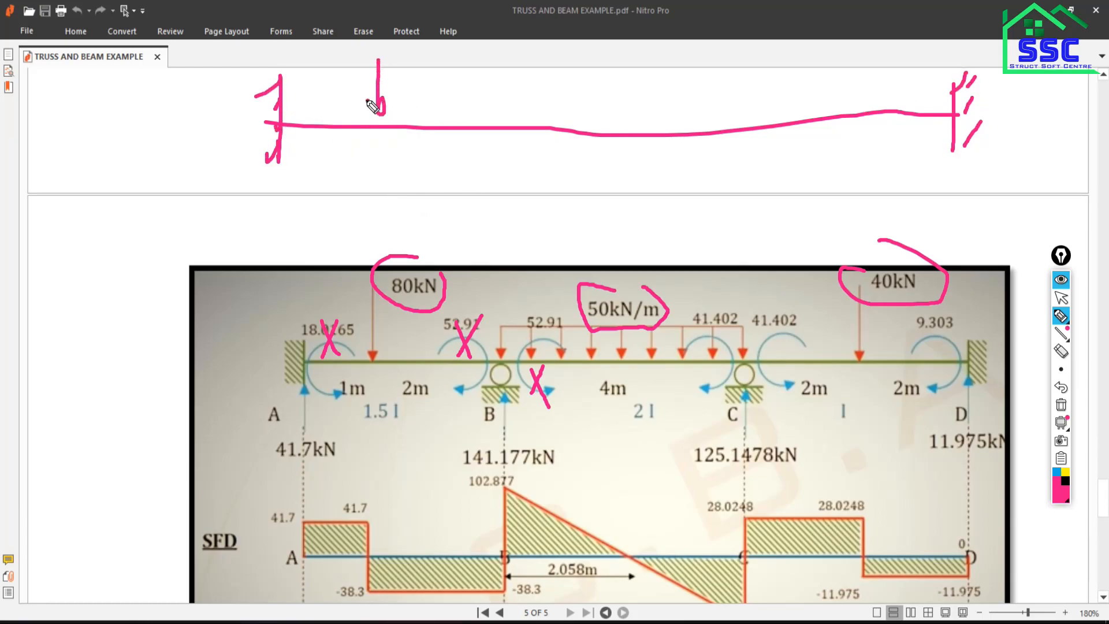
left_click_drag(850, 51, 858, 108)
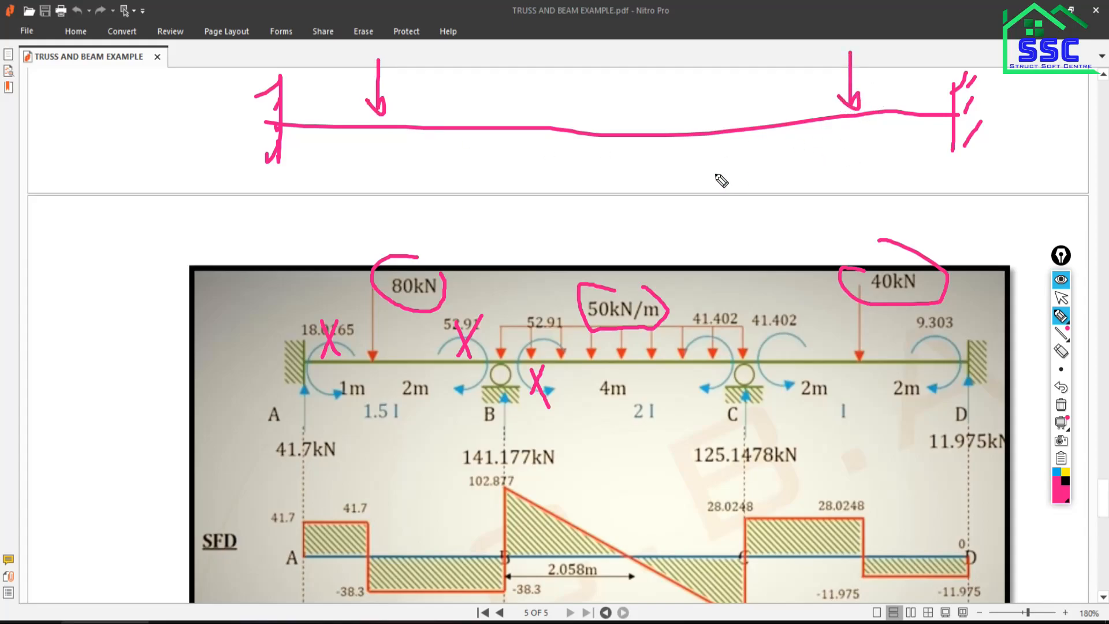
left_click_drag(732, 130, 727, 134)
mouse_move(479, 133)
left_mouse_down()
mouse_move(476, 158)
mouse_move(486, 132)
mouse_move(558, 93)
mouse_move(741, 98)
mouse_move(732, 129)
left_mouse_up()
left_click(489, 99)
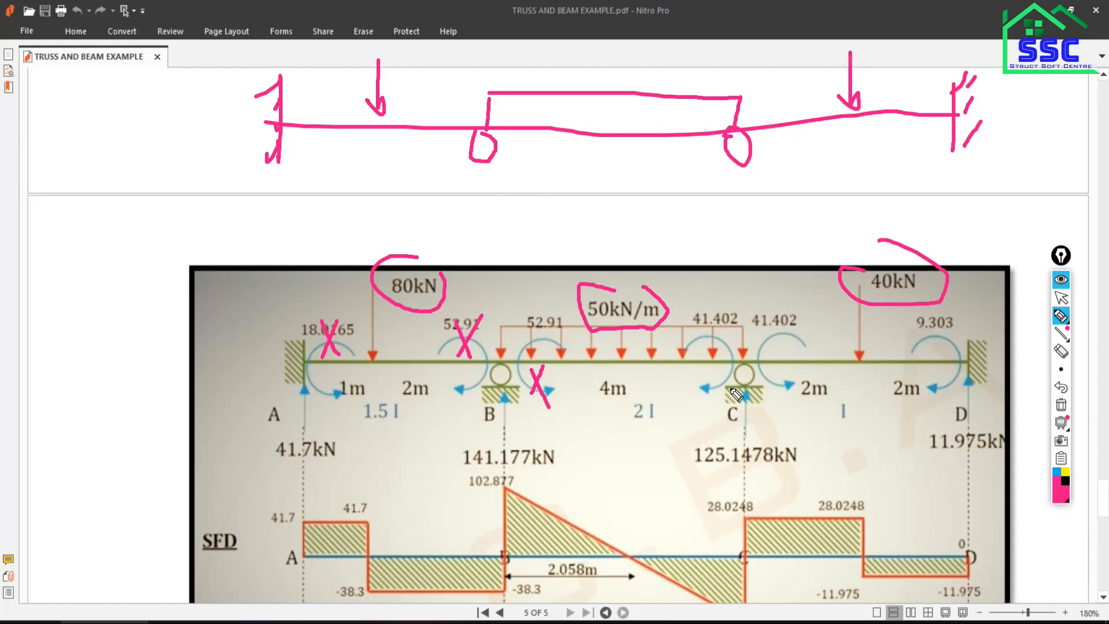
left_click(1061, 297)
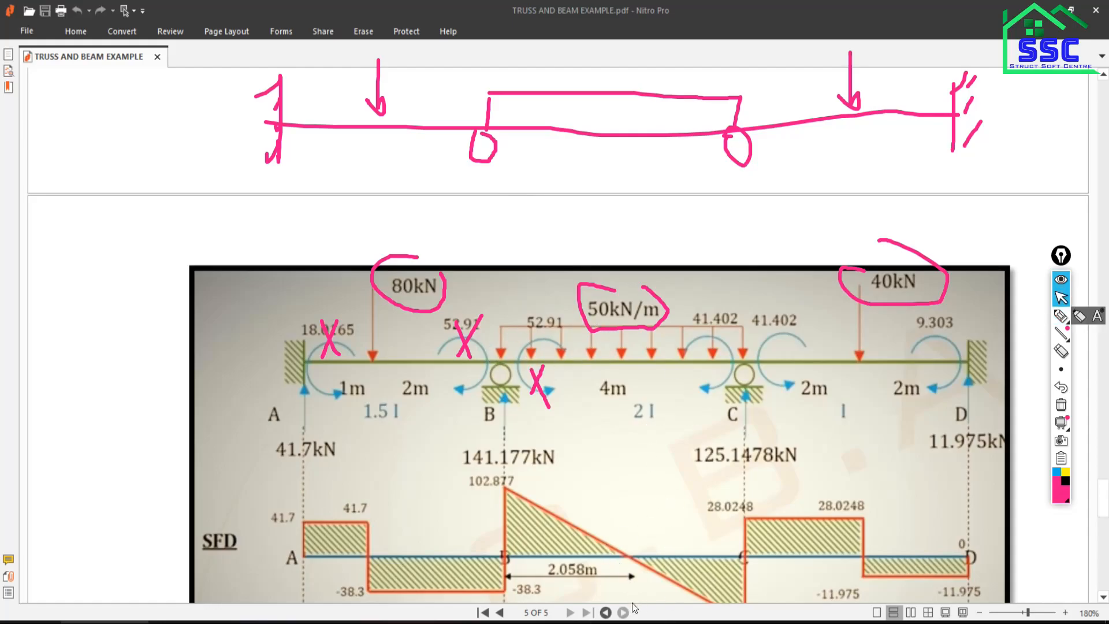
- Bring up the IMPORTANT COMMANDS document in Nitro Pro and enlarge it to 150% for reading
mouse_move(629, 622)
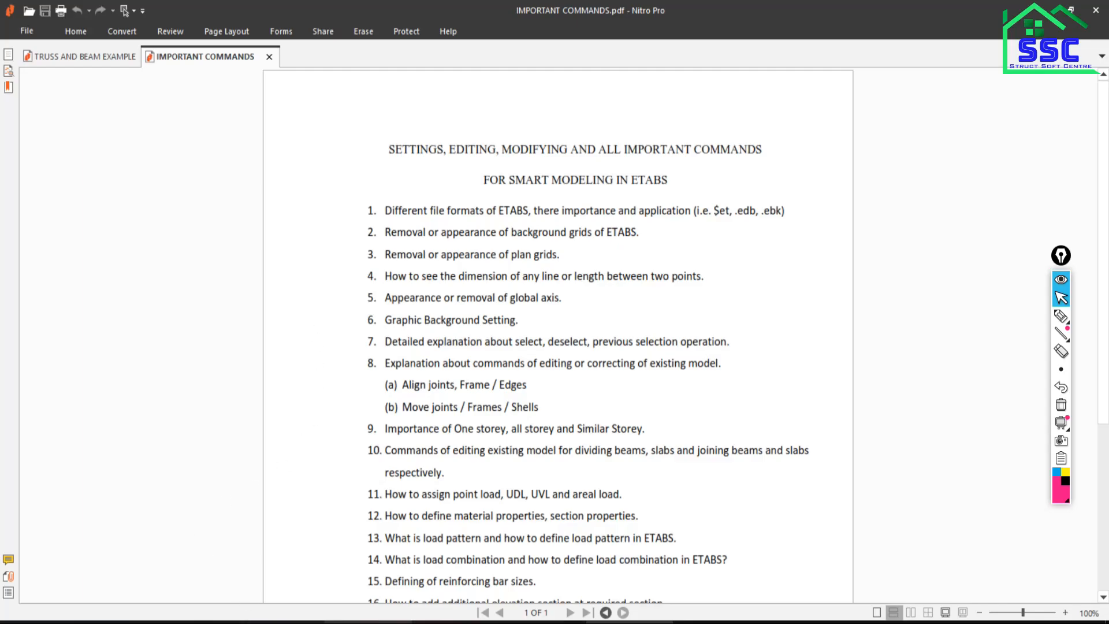
left_click(368, 622)
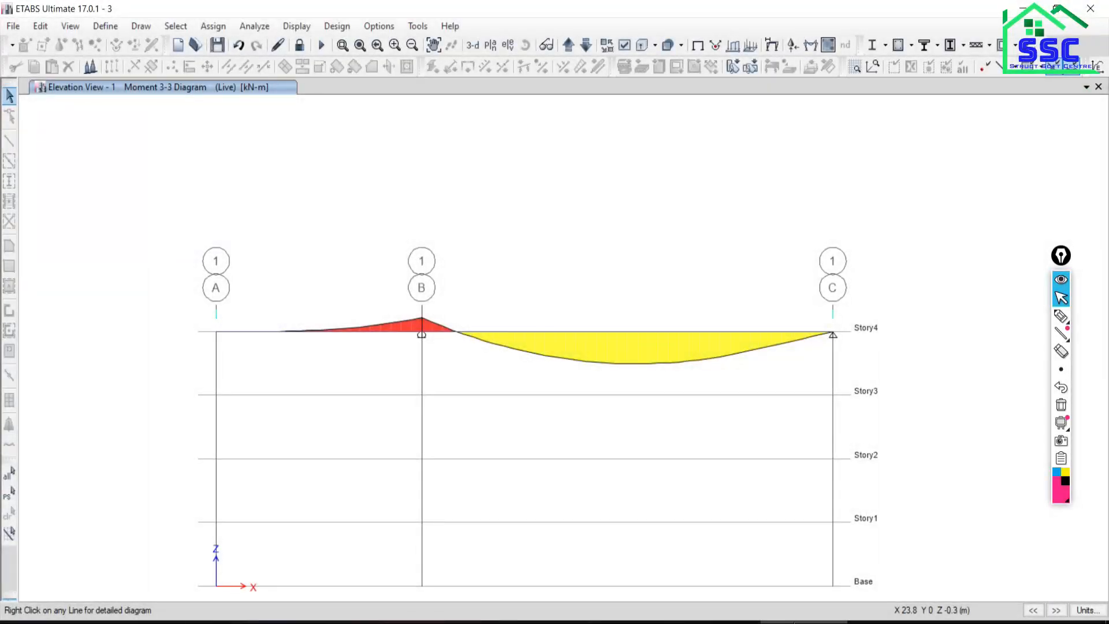
left_click(630, 622)
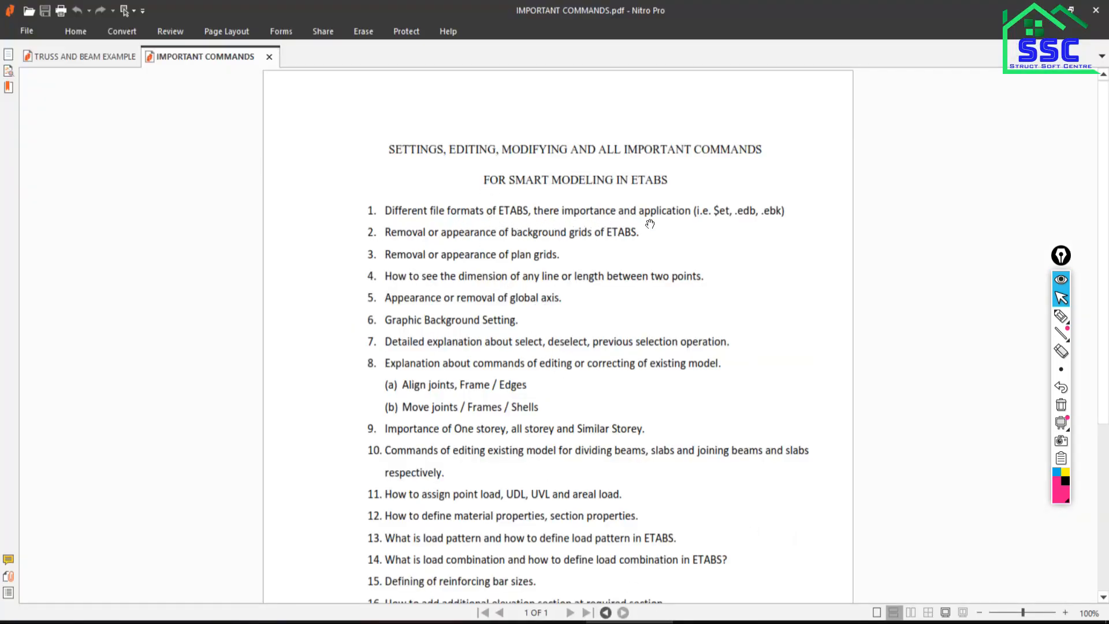
left_click(1065, 612)
left_click(1064, 612)
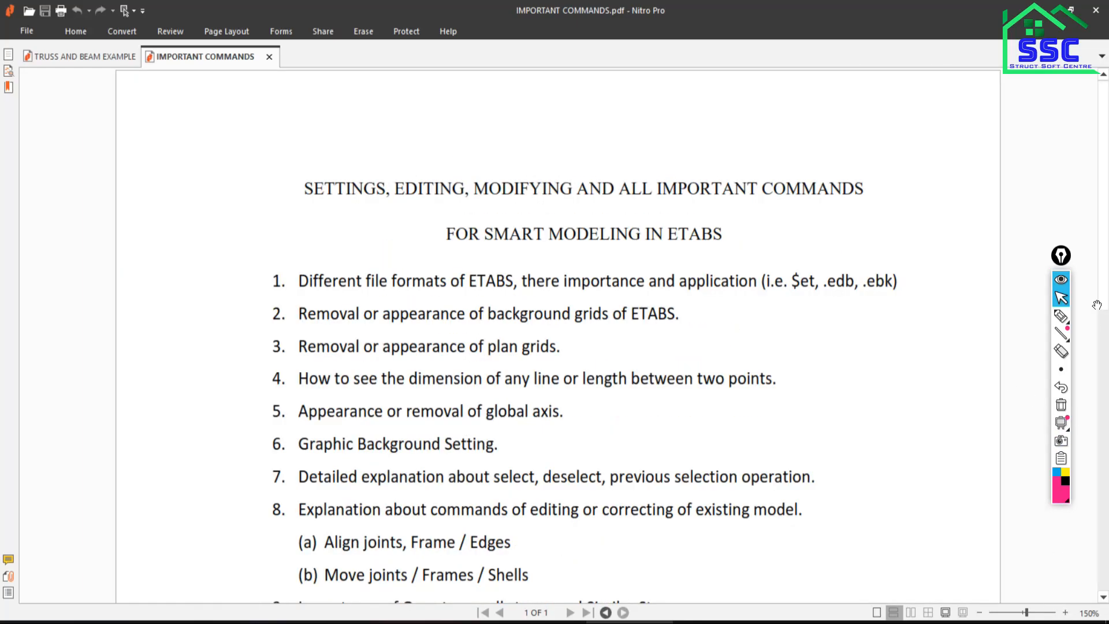
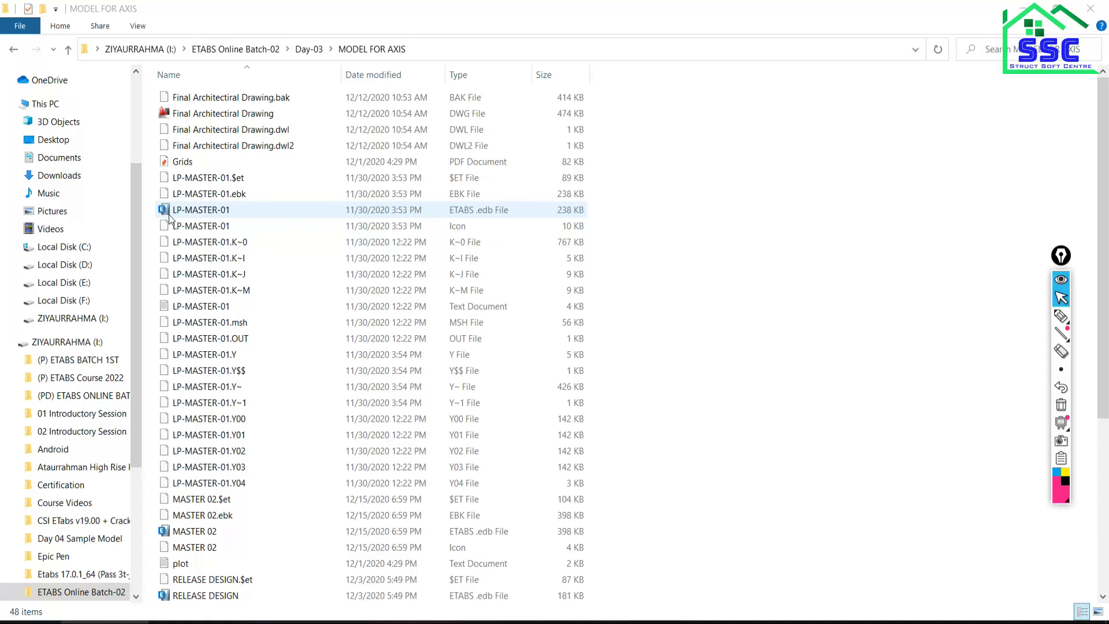
- Circle the LP-MASTER-01 ETABS file's icon, underline the ETABS .edb, EBK and $ET file types, and bracket the three together
left_click(1061, 316)
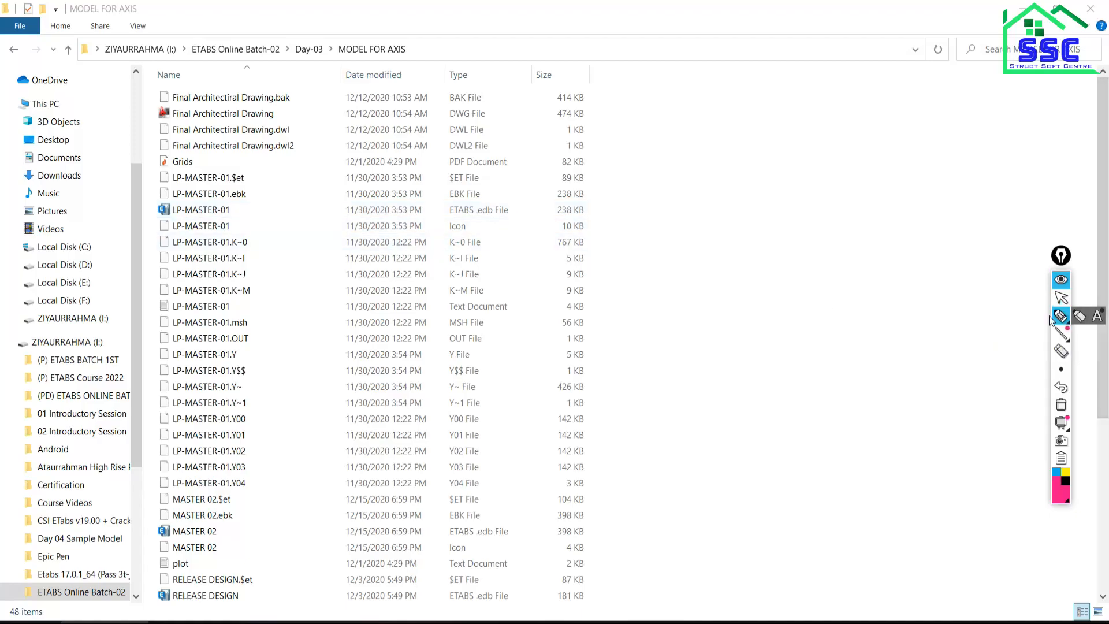
mouse_move(145, 207)
left_mouse_down()
mouse_move(173, 198)
mouse_move(180, 218)
mouse_move(152, 220)
mouse_move(146, 204)
left_mouse_up()
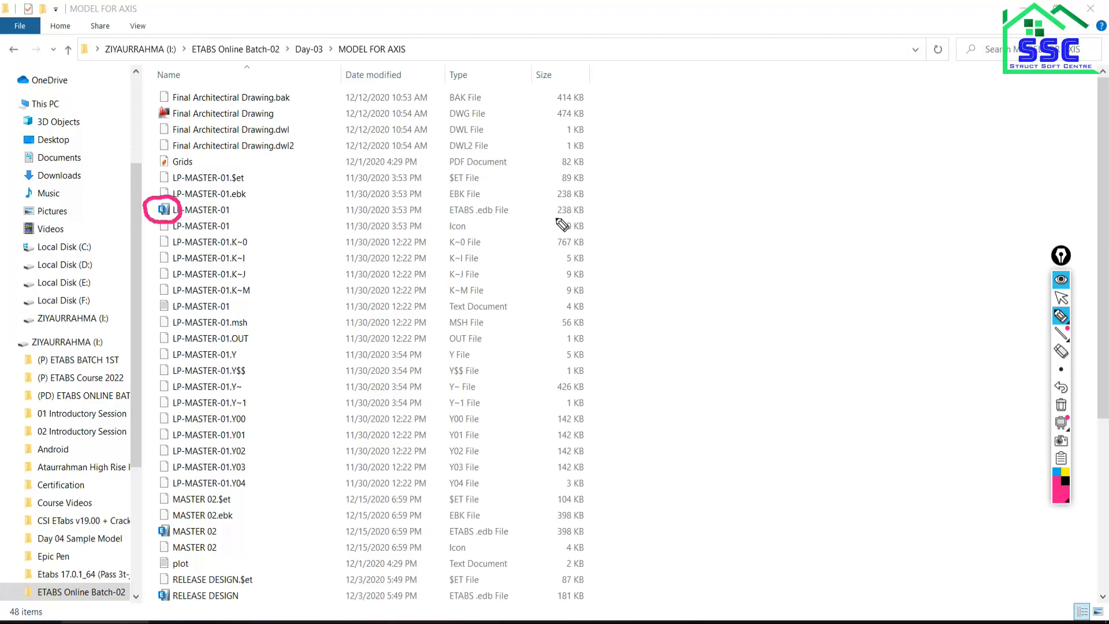
left_click_drag(454, 218, 520, 220)
left_click_drag(452, 201, 486, 198)
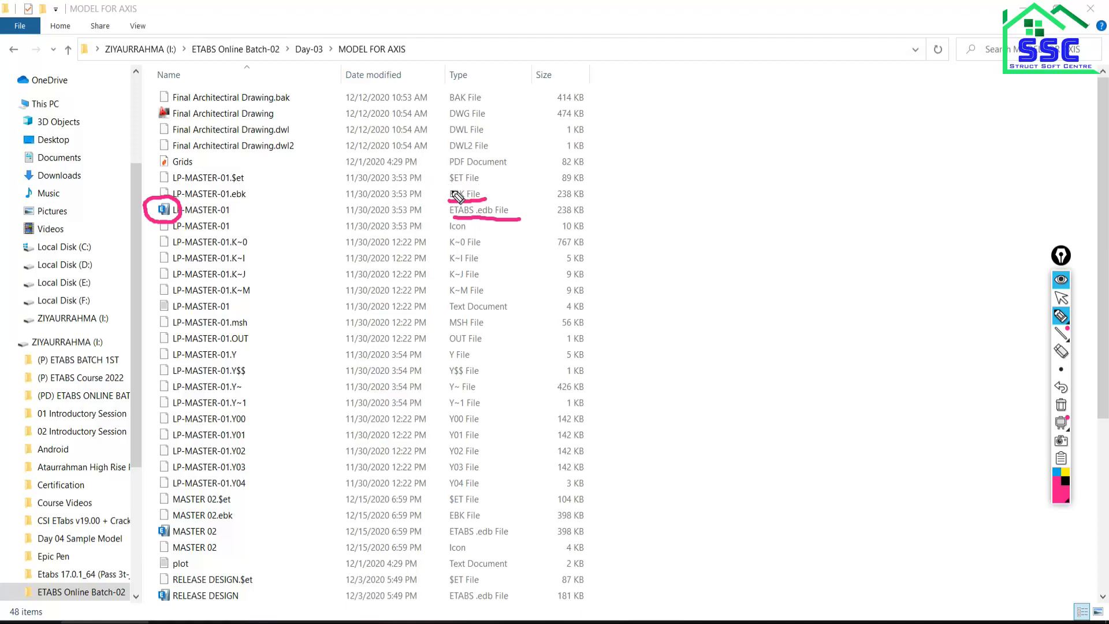
mouse_move(450, 186)
left_mouse_down()
mouse_move(525, 196)
mouse_move(527, 220)
left_mouse_up()
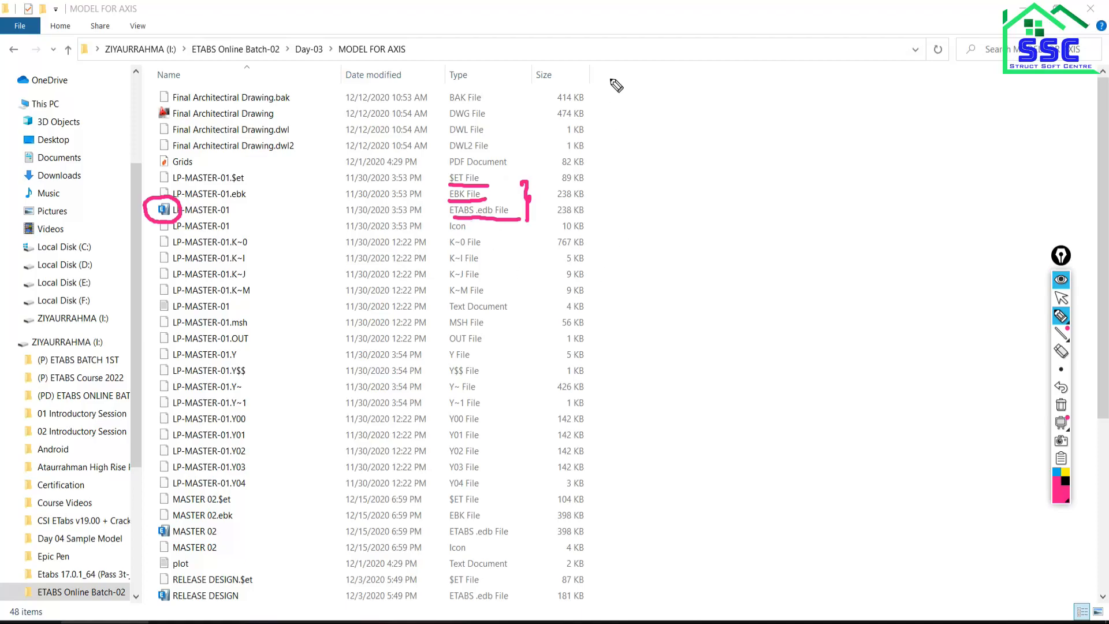
- Handwrite x above 2017 and y above 2017 side by side in the blank area beside the file list
mouse_move(611, 78)
left_mouse_down()
mouse_move(634, 118)
mouse_move(648, 89)
mouse_move(657, 109)
mouse_move(699, 82)
mouse_move(687, 115)
left_mouse_up()
left_click(677, 82)
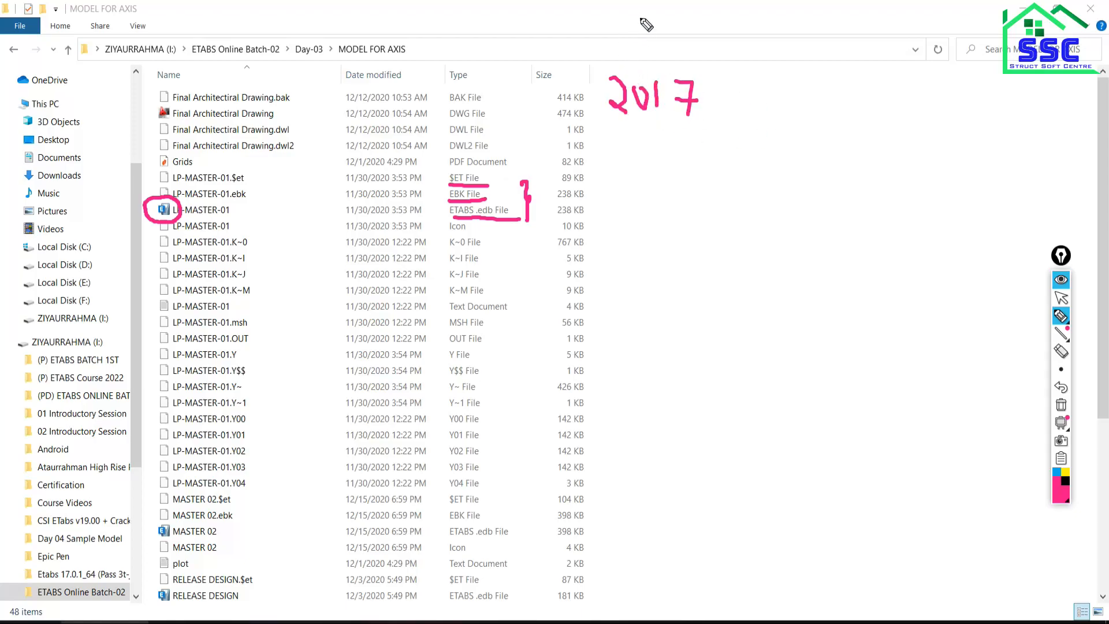
mouse_move(636, 23)
left_mouse_down()
mouse_move(646, 45)
mouse_move(668, 41)
left_mouse_up()
mouse_move(880, 10)
left_mouse_down()
mouse_move(900, 33)
mouse_move(890, 55)
left_mouse_up()
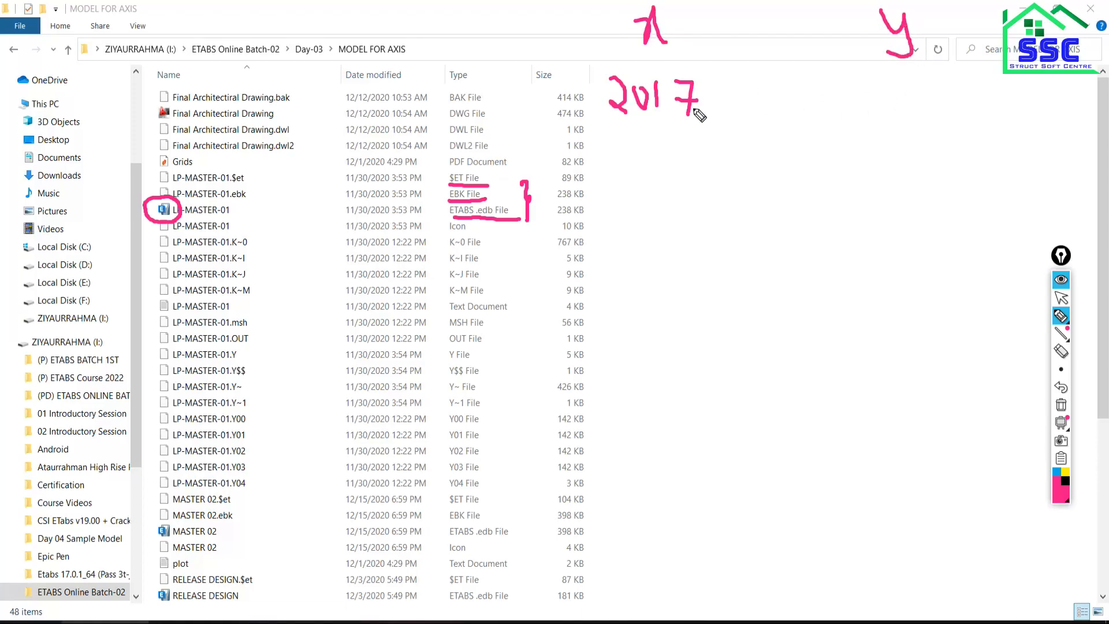
mouse_move(842, 84)
left_mouse_down()
mouse_move(859, 87)
mouse_move(862, 119)
mouse_move(877, 87)
mouse_move(894, 110)
mouse_move(915, 79)
mouse_move(915, 116)
left_mouse_up()
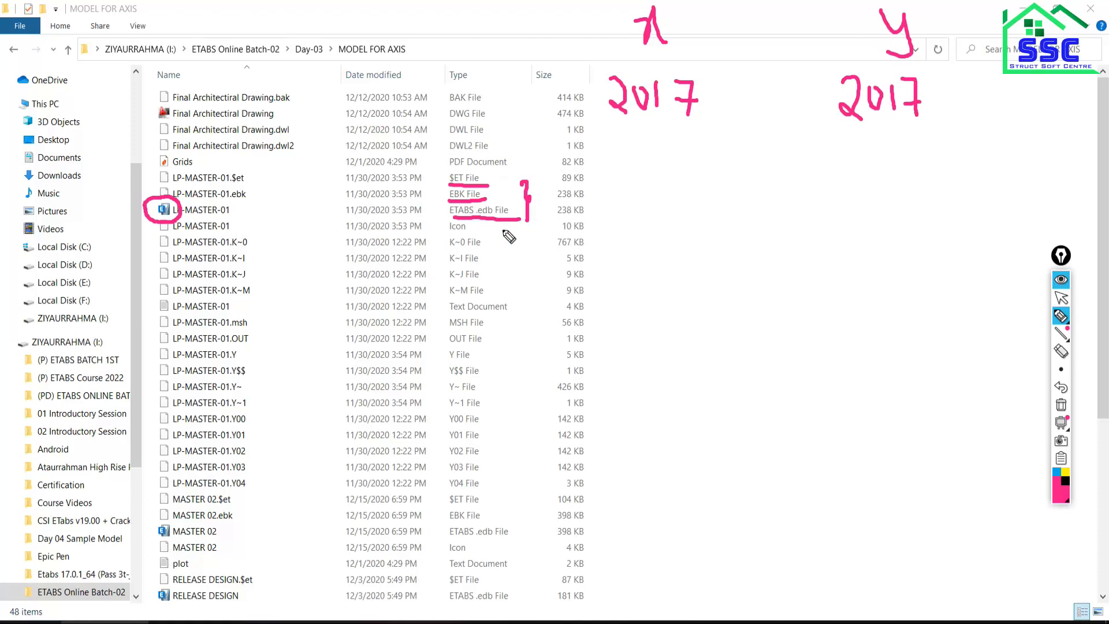
- Tick the bracketed file types, draw an arrow from x to y, and loop around the 2017 under y
mouse_move(528, 210)
left_mouse_down()
mouse_move(535, 220)
mouse_move(559, 207)
left_mouse_up()
mouse_move(691, 40)
left_mouse_down()
mouse_move(726, 27)
mouse_move(821, 52)
mouse_move(814, 35)
mouse_move(803, 55)
left_mouse_up()
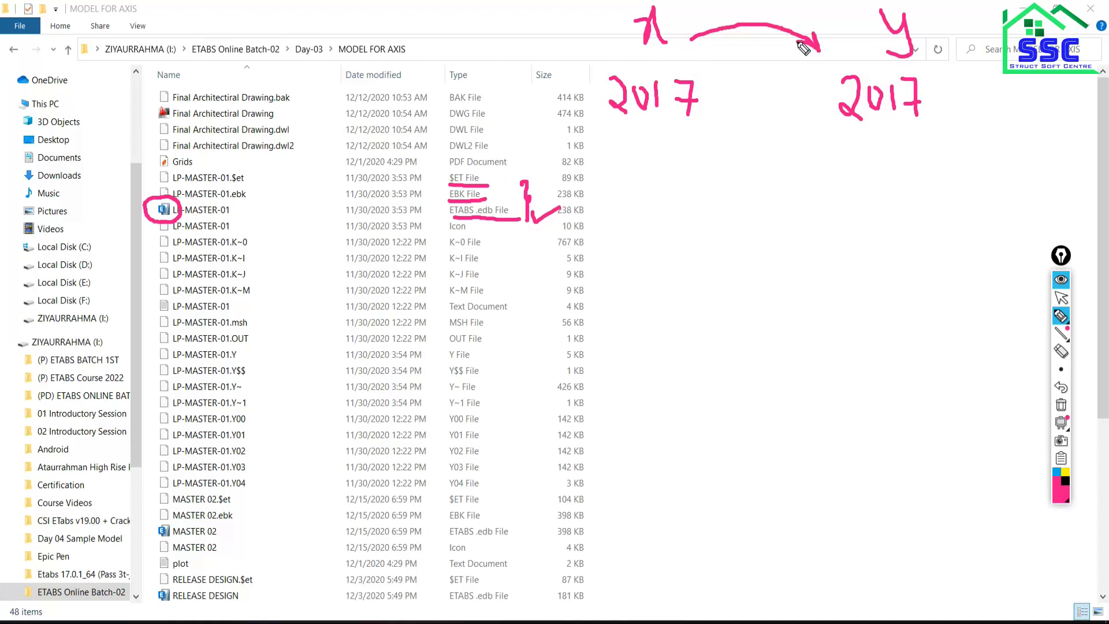
mouse_move(859, 139)
left_mouse_down()
mouse_move(946, 132)
mouse_move(932, 76)
mouse_move(859, 62)
left_mouse_up()
left_click_drag(815, 16, 792, 51)
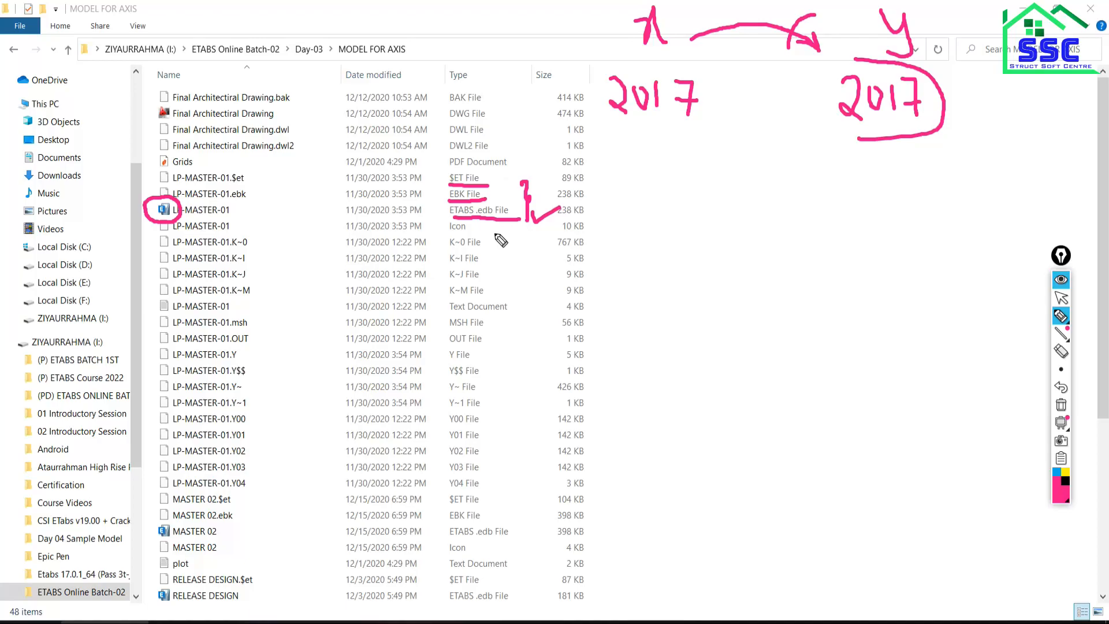
- Clear all annotations and handwrite x above 2015 and y above 2017 beside the file list
left_click(1061, 406)
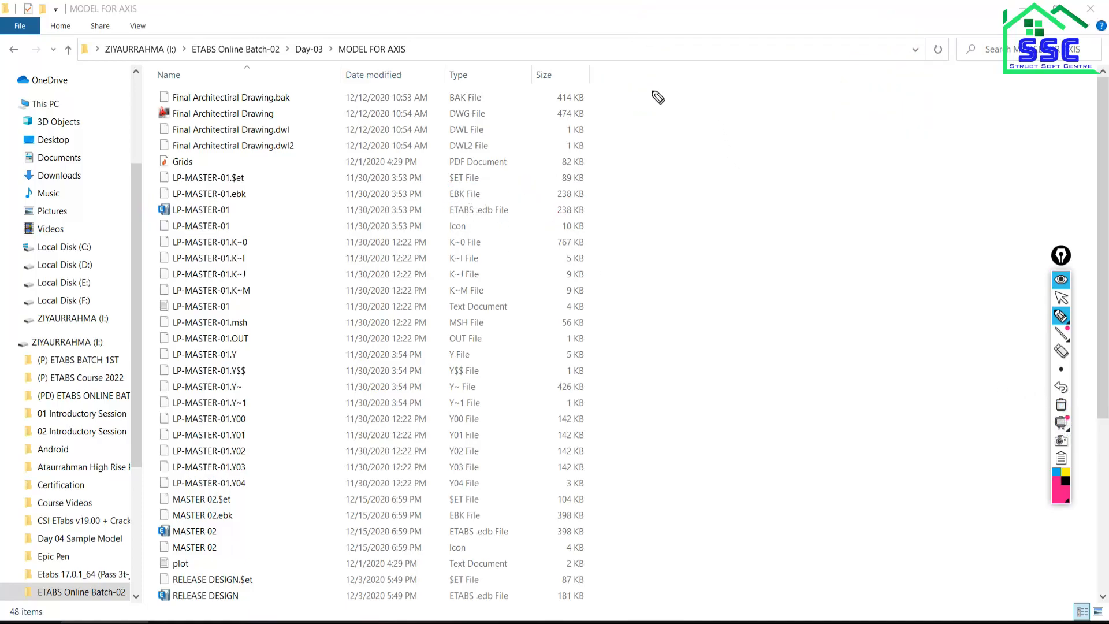
left_click_drag(653, 88, 676, 112)
left_click_drag(673, 85, 662, 114)
mouse_move(635, 168)
left_mouse_down()
mouse_move(651, 197)
mouse_move(670, 171)
mouse_move(682, 185)
mouse_move(709, 186)
mouse_move(713, 166)
left_mouse_up()
mouse_move(875, 62)
left_mouse_down()
mouse_move(891, 65)
mouse_move(881, 87)
left_mouse_up()
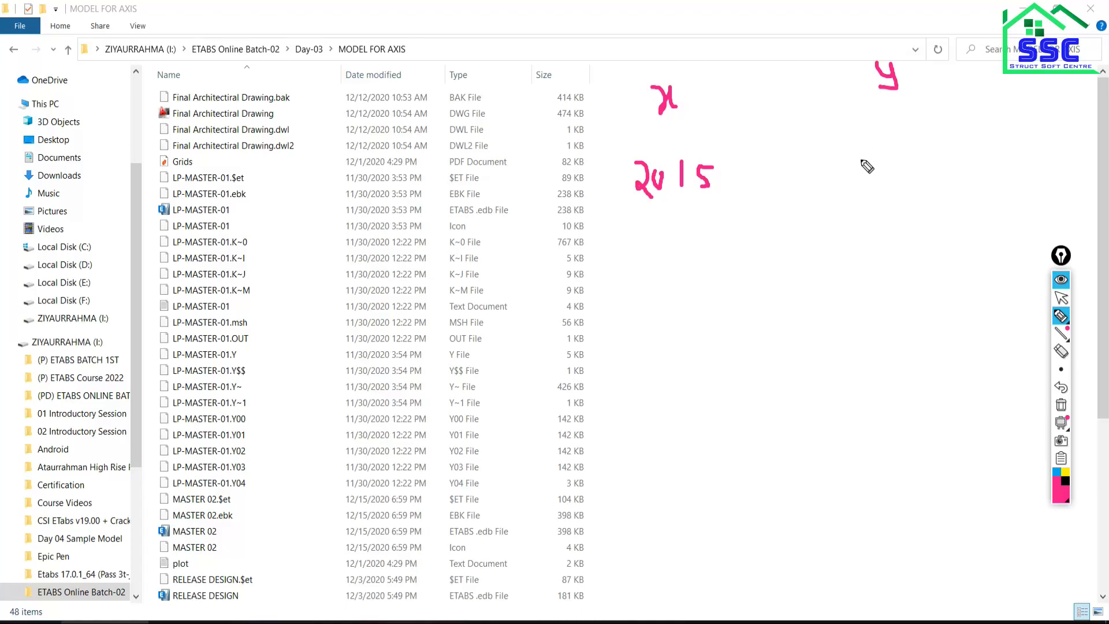
mouse_move(866, 149)
left_mouse_down()
mouse_move(876, 171)
mouse_move(920, 159)
mouse_move(919, 176)
mouse_move(936, 184)
left_mouse_up()
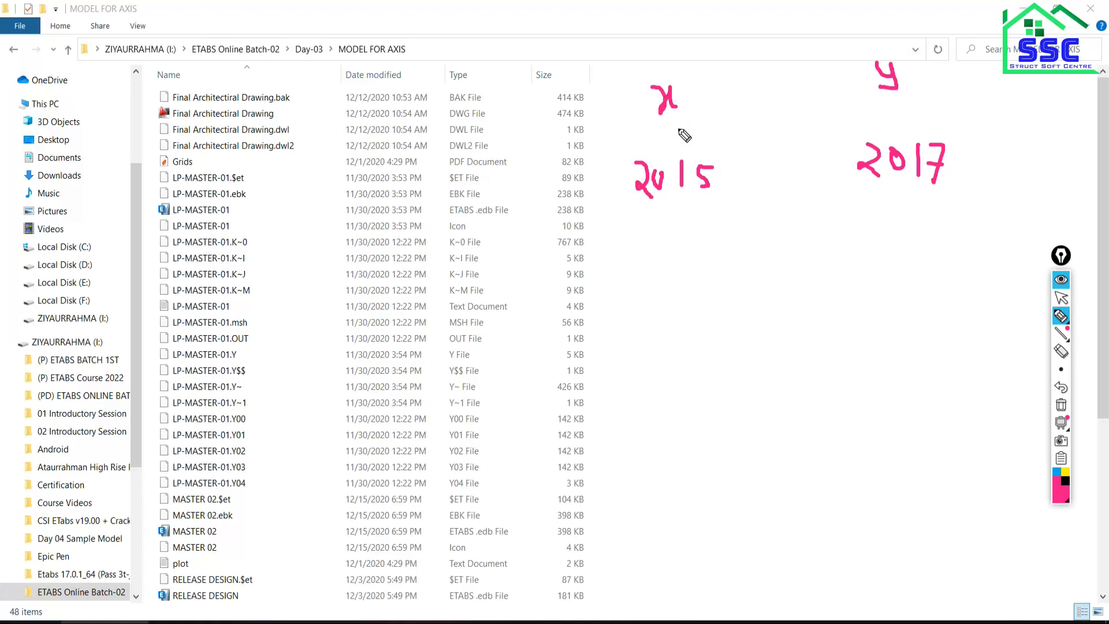
- Draw a curved arrow from x to y and write a circled edb beneath it
mouse_move(672, 63)
left_mouse_down()
mouse_move(769, 26)
mouse_move(839, 55)
mouse_move(815, 51)
left_mouse_up()
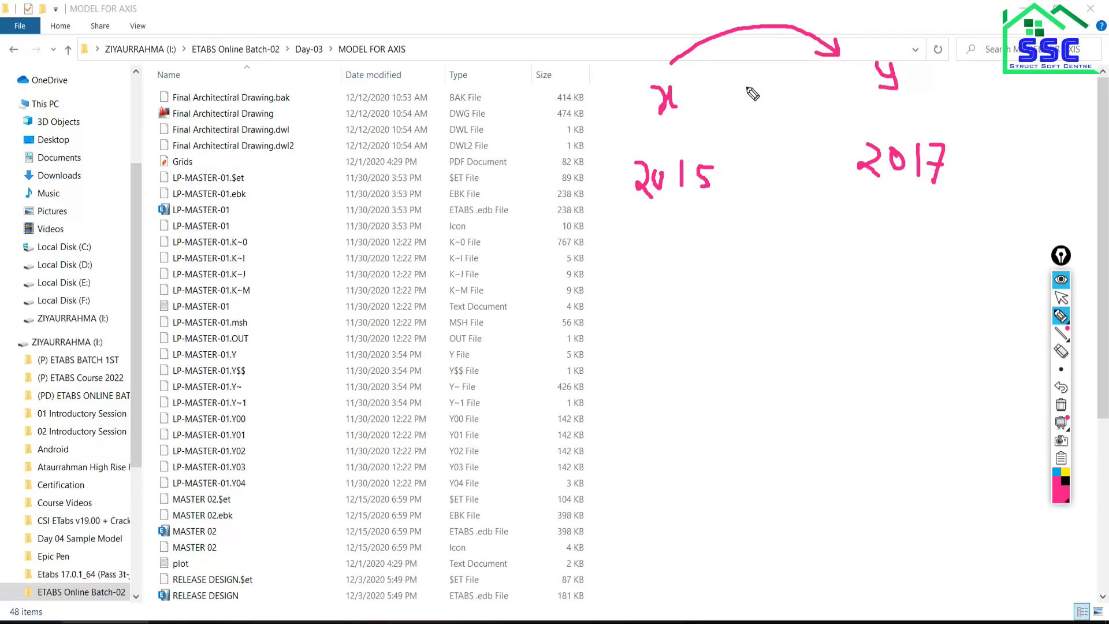
mouse_move(745, 90)
left_mouse_down()
mouse_move(781, 93)
mouse_move(784, 105)
left_mouse_up()
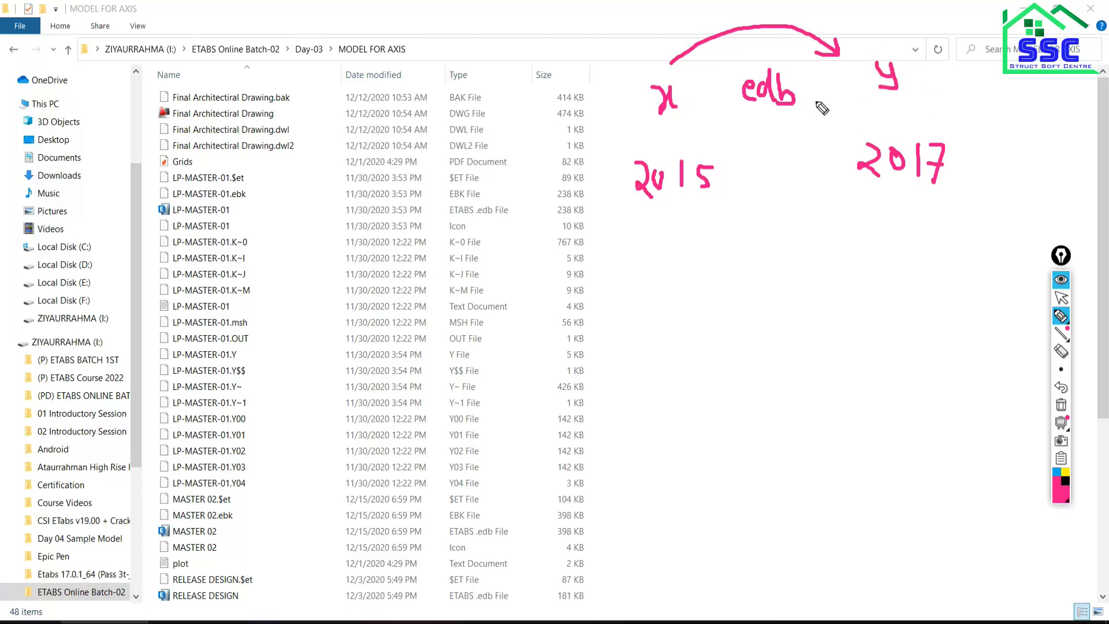
mouse_move(796, 70)
left_mouse_down()
mouse_move(768, 58)
mouse_move(744, 112)
mouse_move(789, 126)
mouse_move(806, 85)
mouse_move(794, 69)
left_mouse_up()
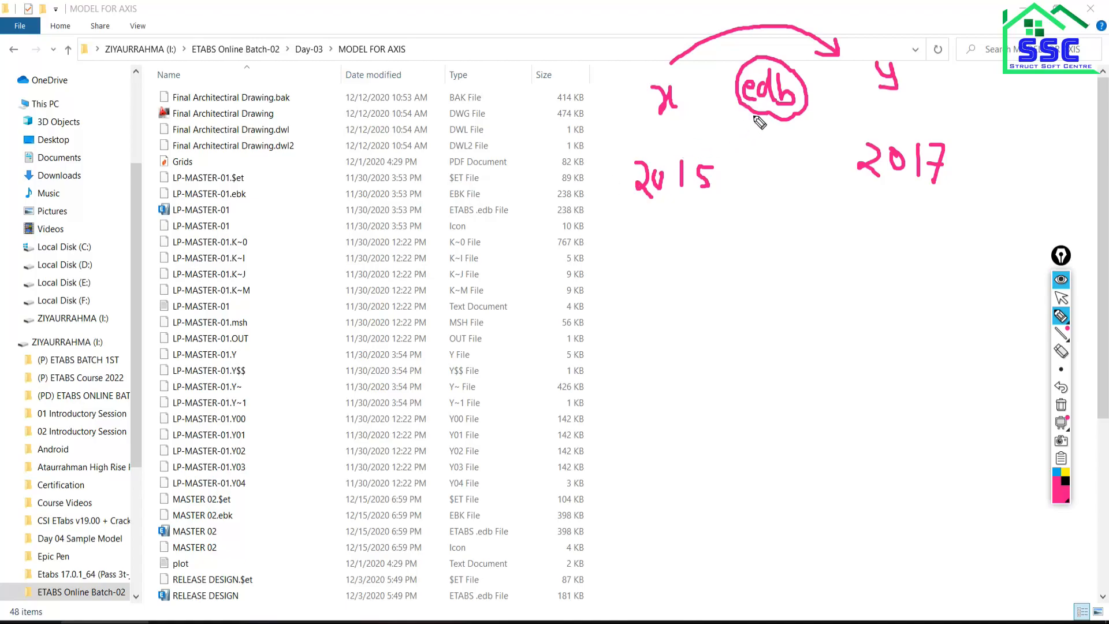
- Draw a second curved arrow from 2015 towards 2017 and label it .$et, undoing the miswritten letter
left_click(682, 121)
mouse_move(712, 201)
left_mouse_down()
mouse_move(719, 216)
mouse_move(901, 257)
mouse_move(905, 246)
mouse_move(904, 281)
left_mouse_up()
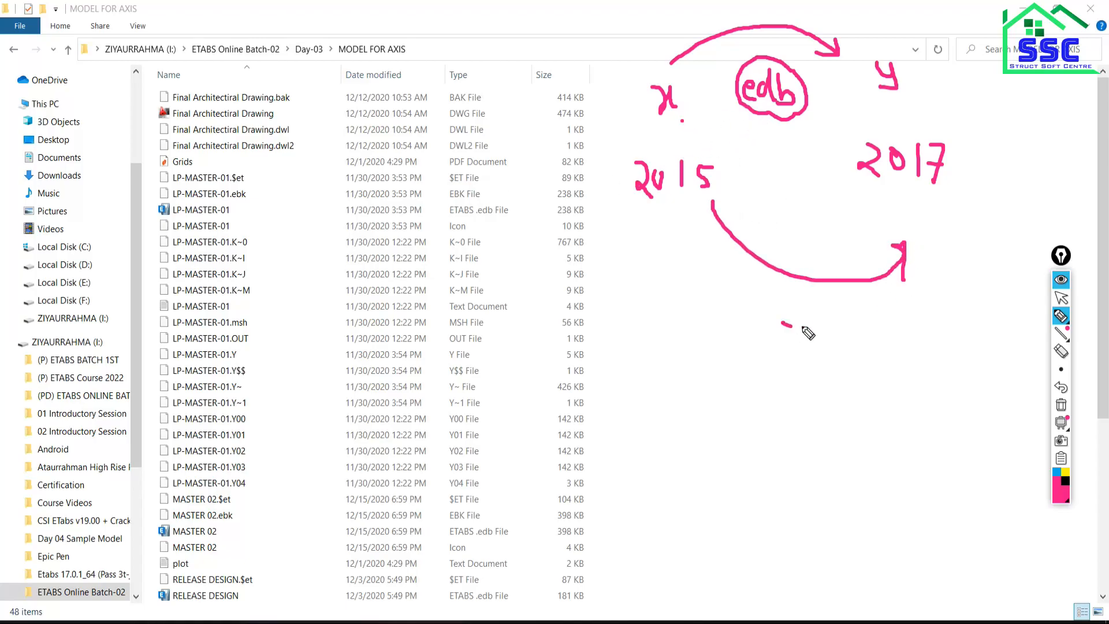
left_click_drag(783, 327, 807, 341)
left_click(770, 339)
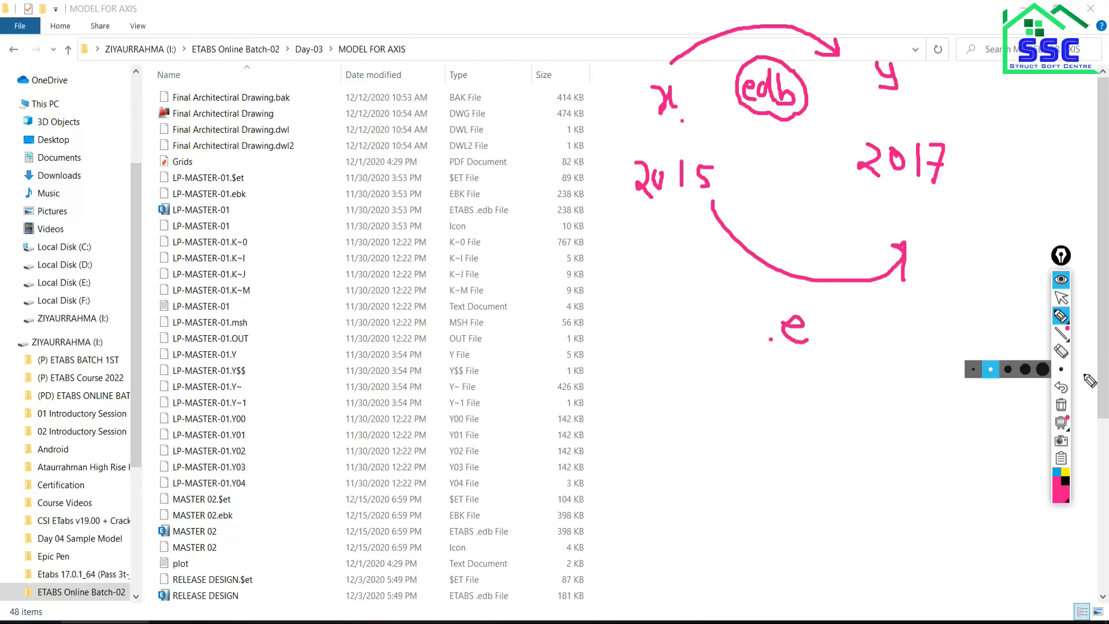
left_click(1061, 386)
left_click(1060, 387)
mouse_move(803, 312)
left_mouse_down()
mouse_move(787, 335)
mouse_move(807, 360)
mouse_move(786, 363)
mouse_move(804, 348)
mouse_move(803, 381)
left_mouse_up()
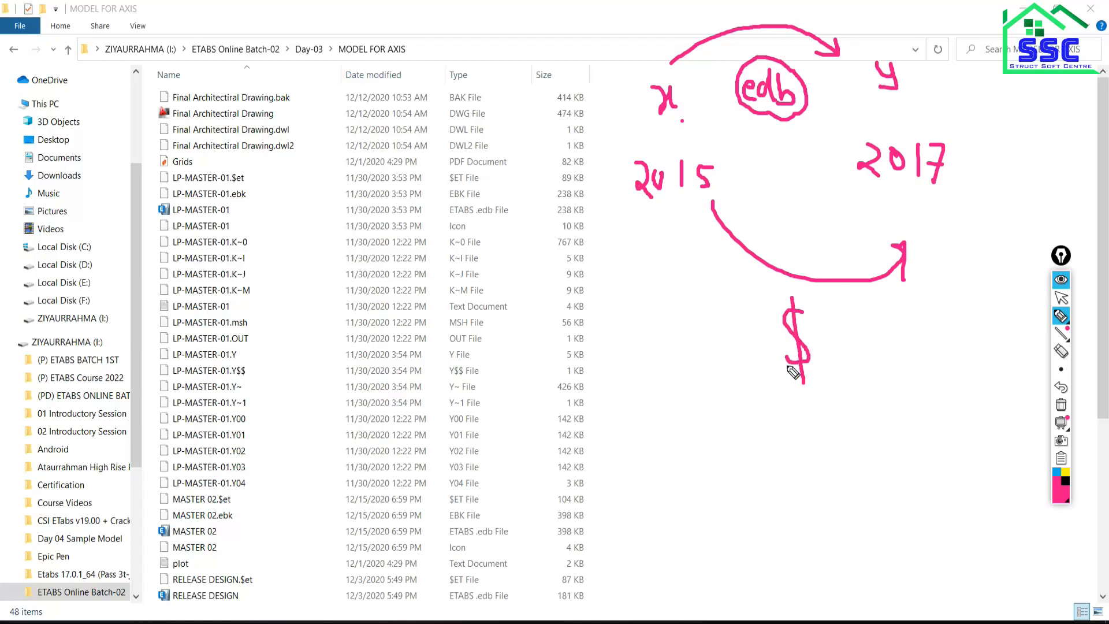
left_click(774, 352)
mouse_move(823, 345)
left_mouse_down()
mouse_move(830, 334)
mouse_move(864, 348)
mouse_move(864, 331)
left_mouse_up()
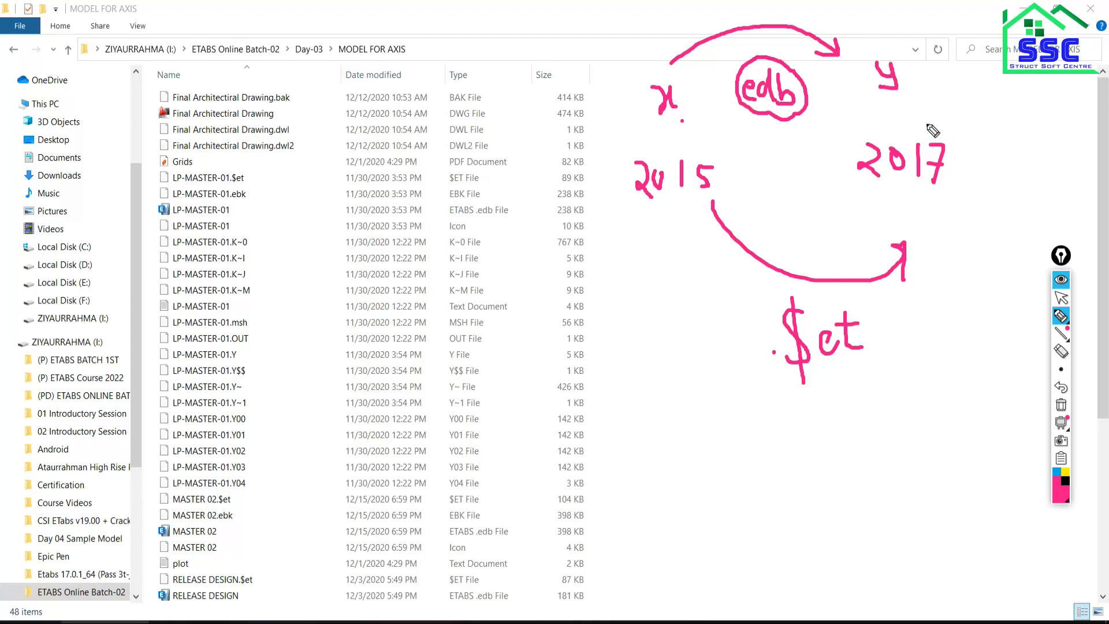
- Circle 2017 and link y to it, and emphasise .$et with a double underline and a surrounding loop
mouse_move(928, 123)
left_mouse_down()
mouse_move(861, 128)
mouse_move(853, 180)
mouse_move(930, 199)
mouse_move(956, 138)
left_mouse_up()
mouse_move(909, 74)
left_mouse_down()
mouse_move(933, 79)
mouse_move(963, 116)
left_mouse_up()
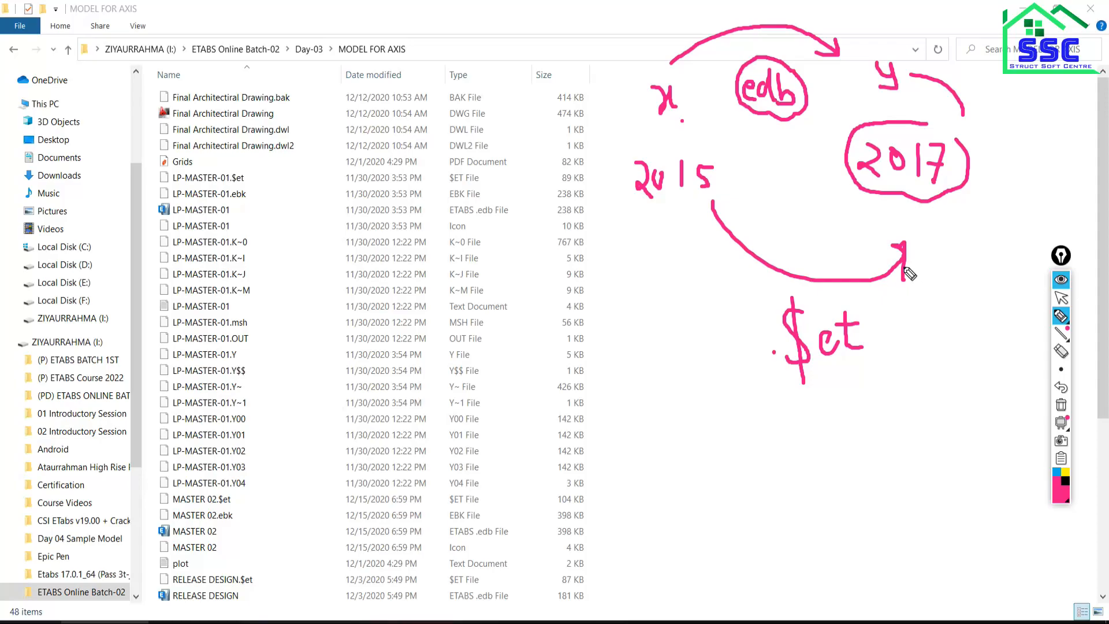
left_click_drag(781, 387, 886, 378)
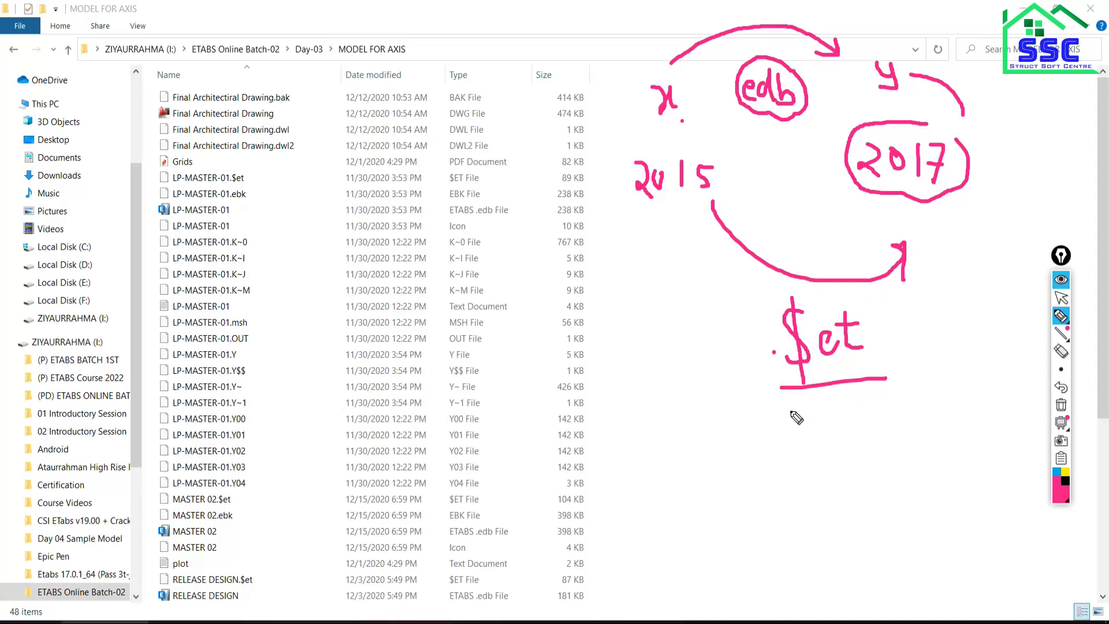
left_click_drag(790, 411, 898, 393)
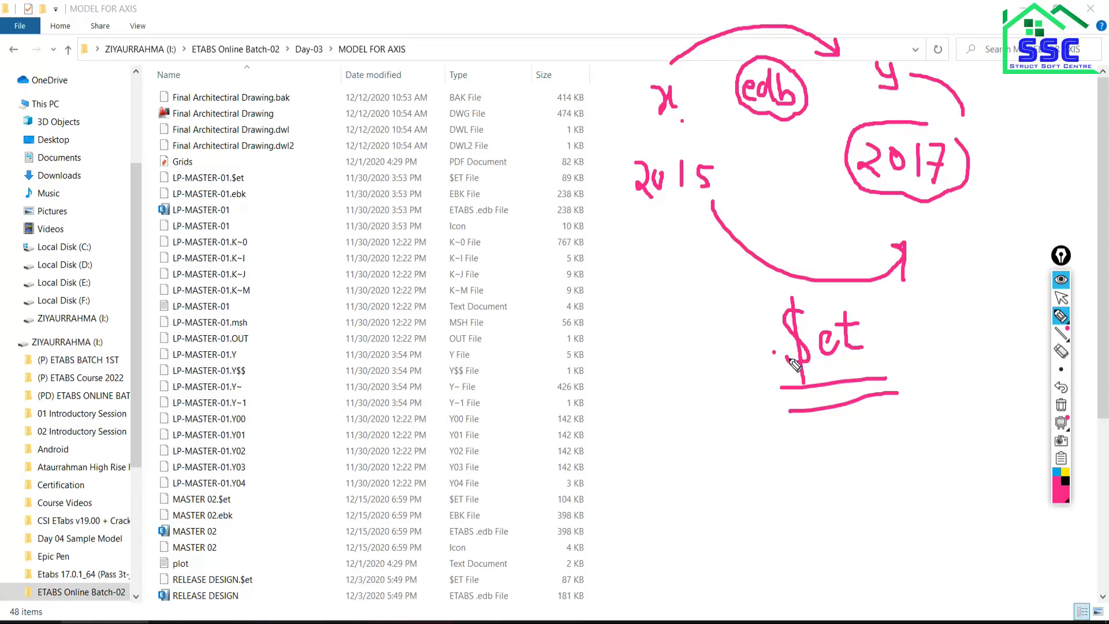
mouse_move(837, 293)
left_mouse_down()
mouse_move(796, 406)
mouse_move(911, 388)
left_mouse_up()
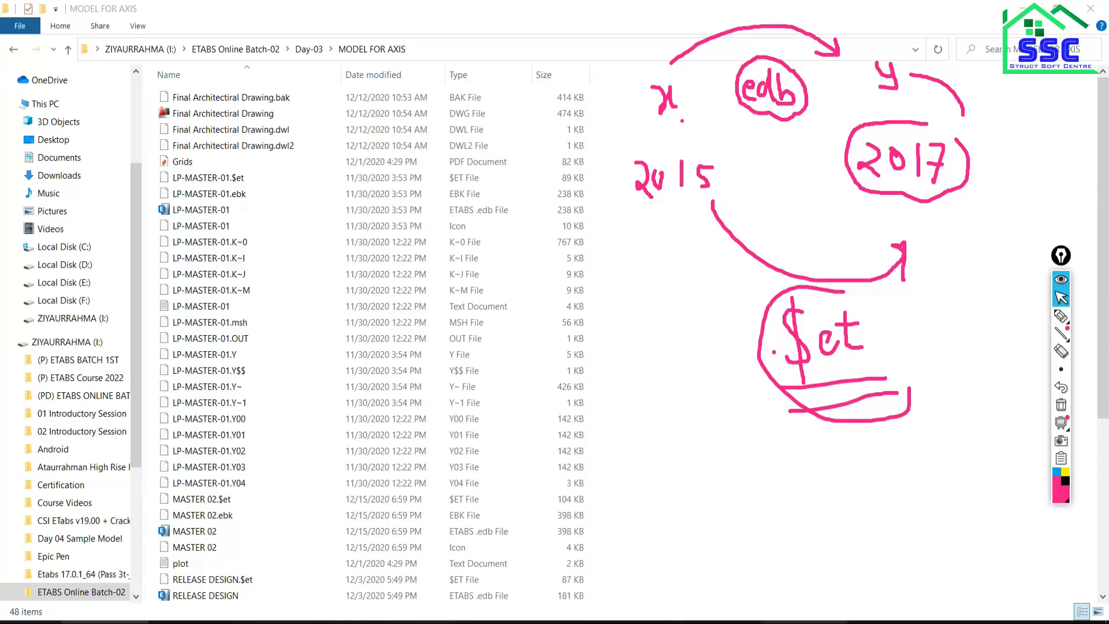
- Switch to ETABS and import 3.$et from D:\Delete as an ETABS text file, discarding the current model's changes
left_click(803, 622)
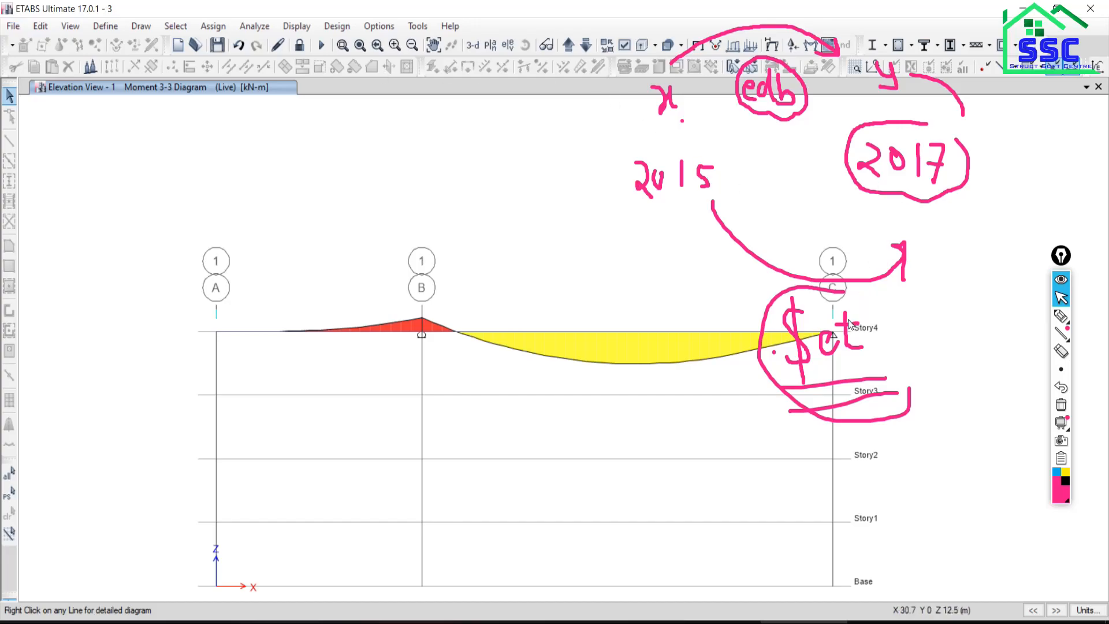
left_click(19, 31)
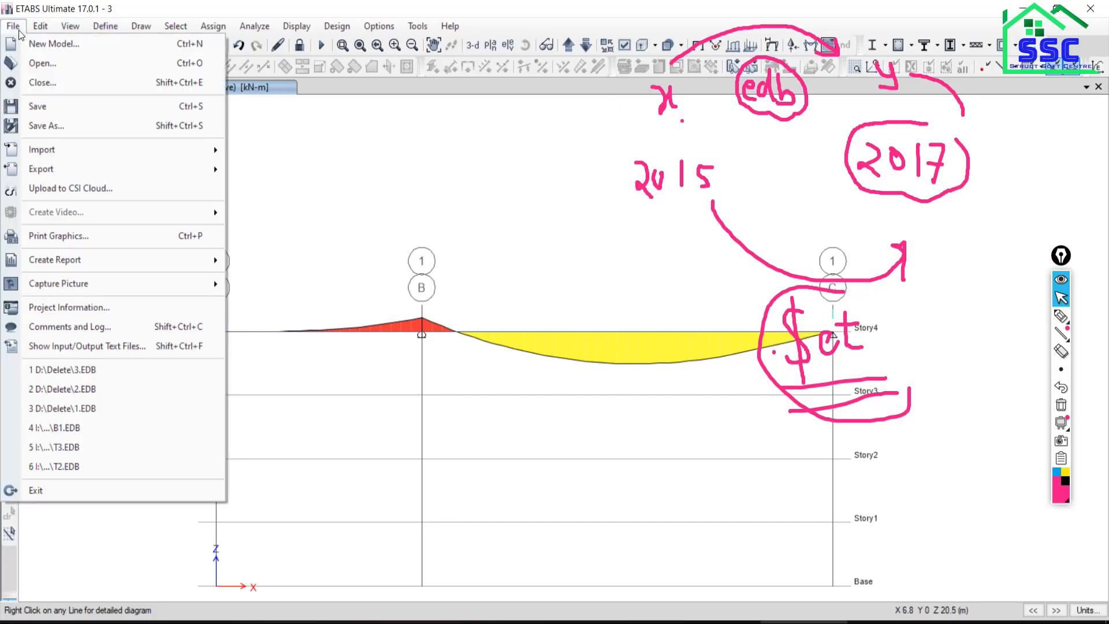
mouse_move(65, 156)
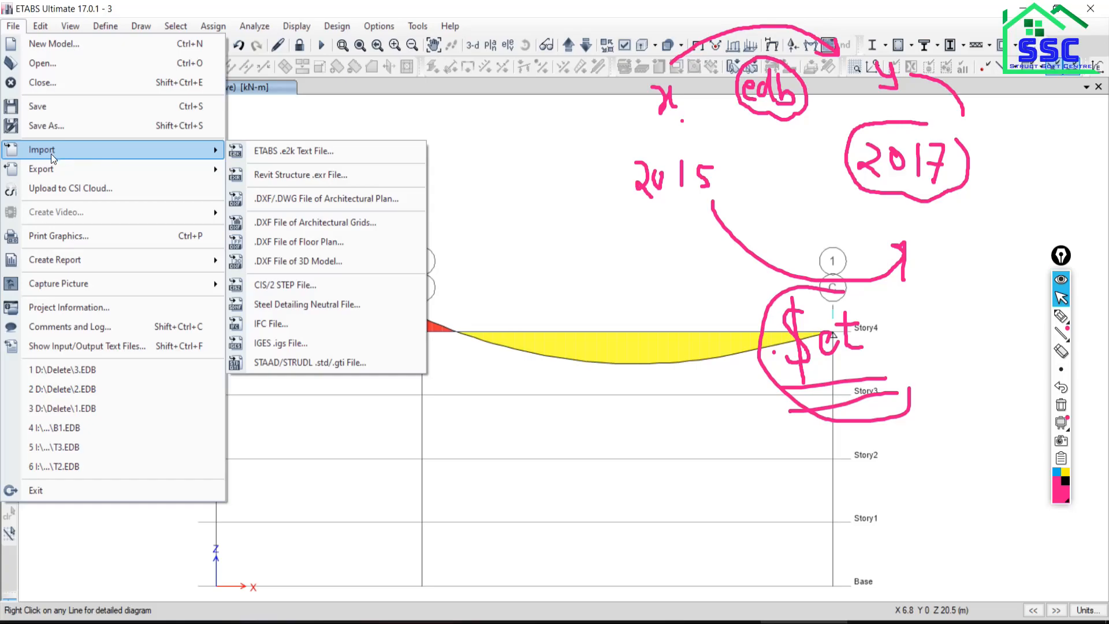
left_click(292, 153)
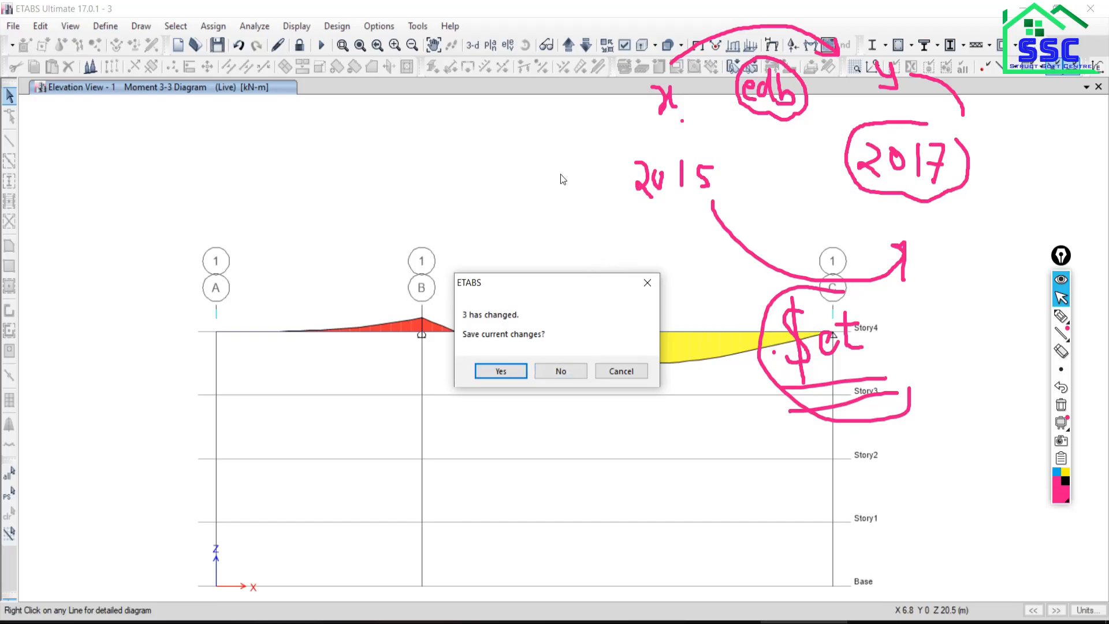
left_click(574, 370)
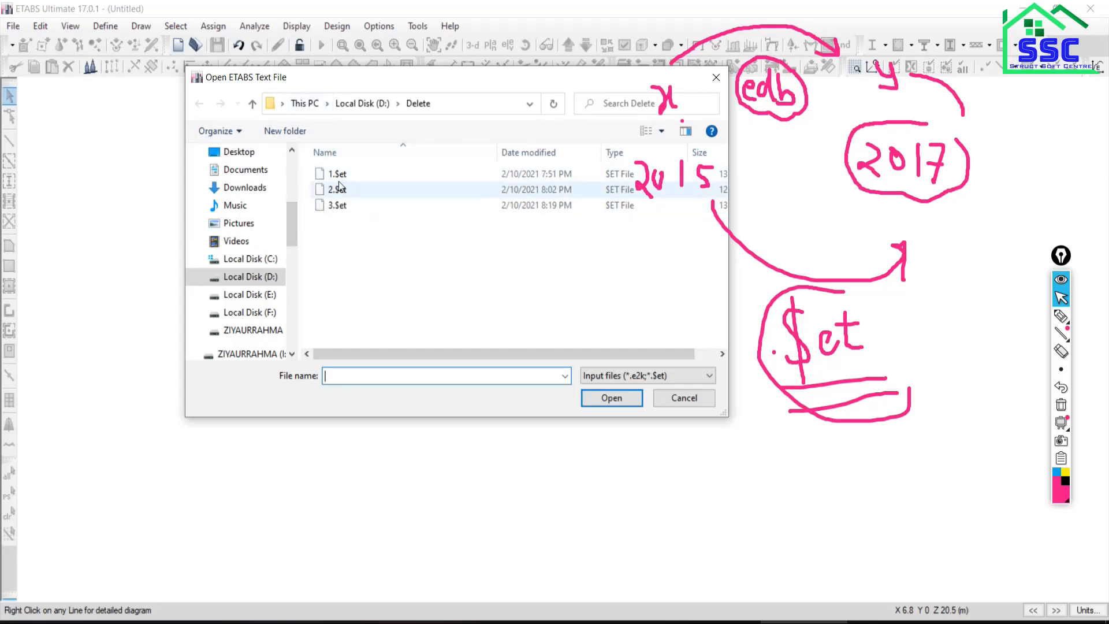
left_click_drag(452, 84, 360, 57)
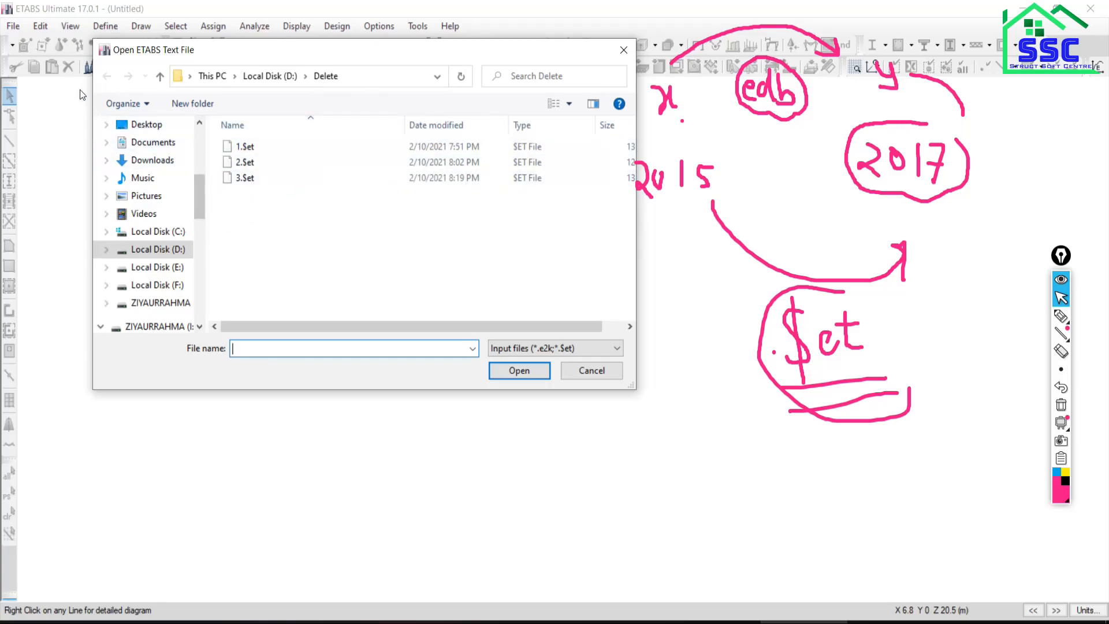
left_click(250, 181)
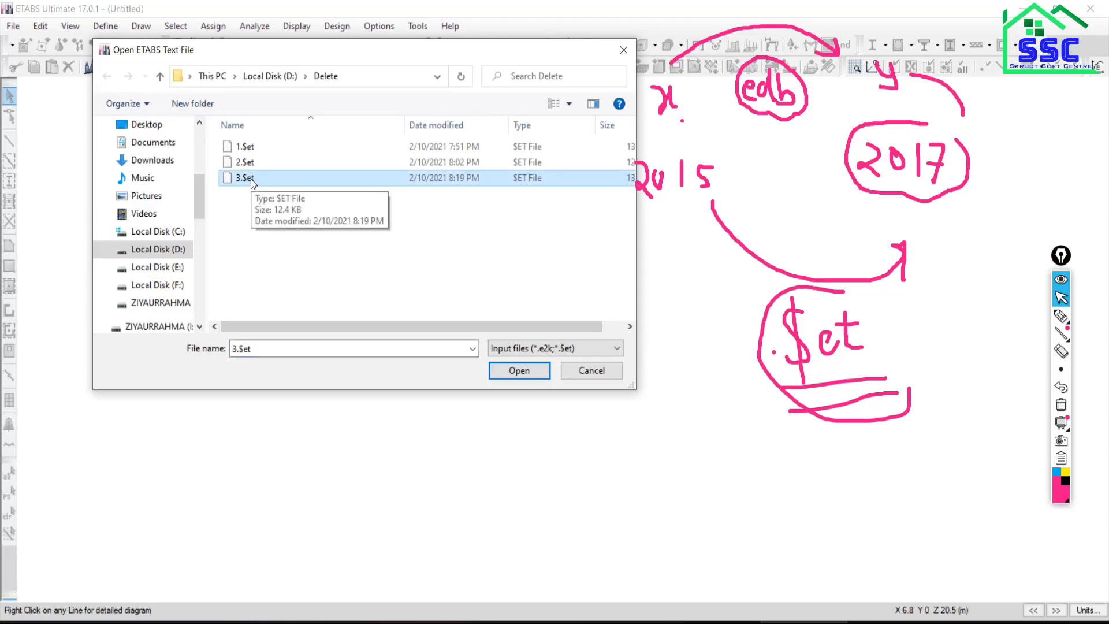
left_click(512, 373)
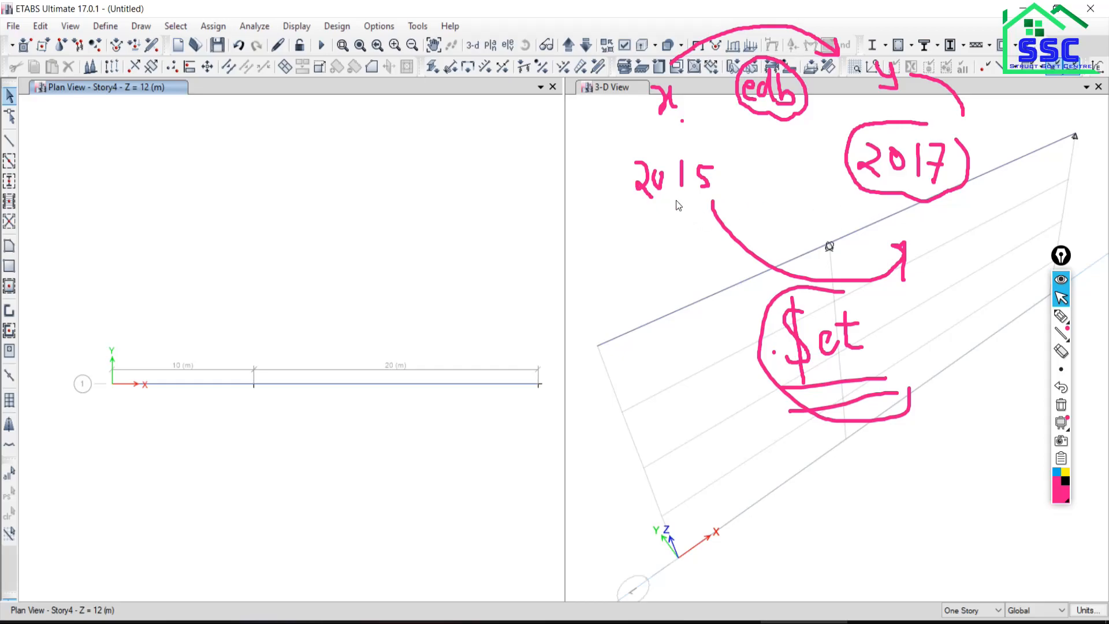
left_click(368, 621)
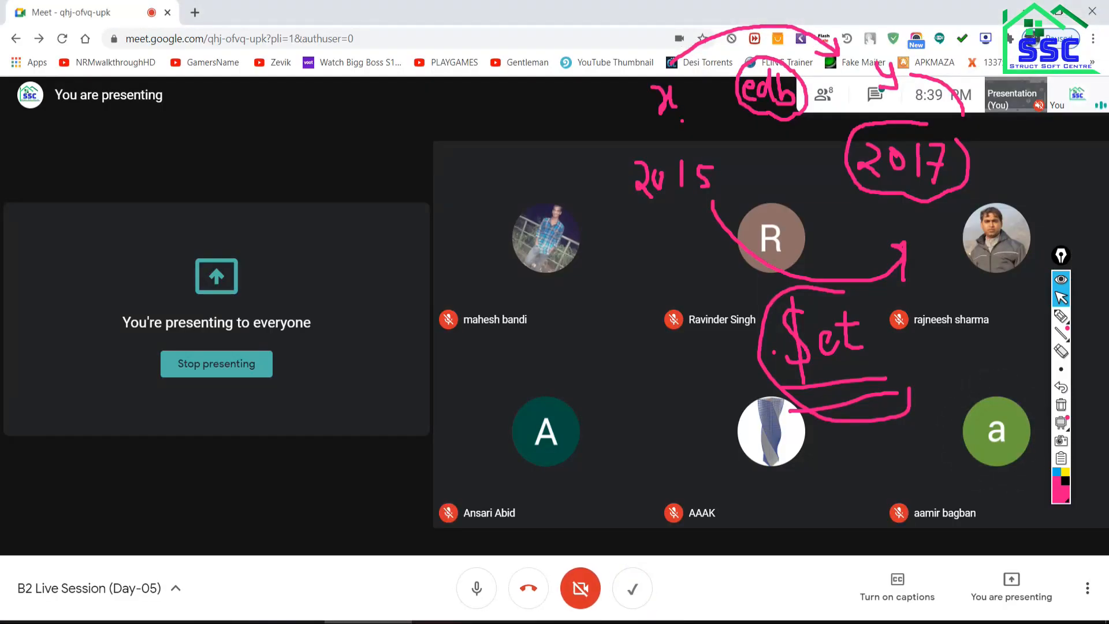
left_click(368, 621)
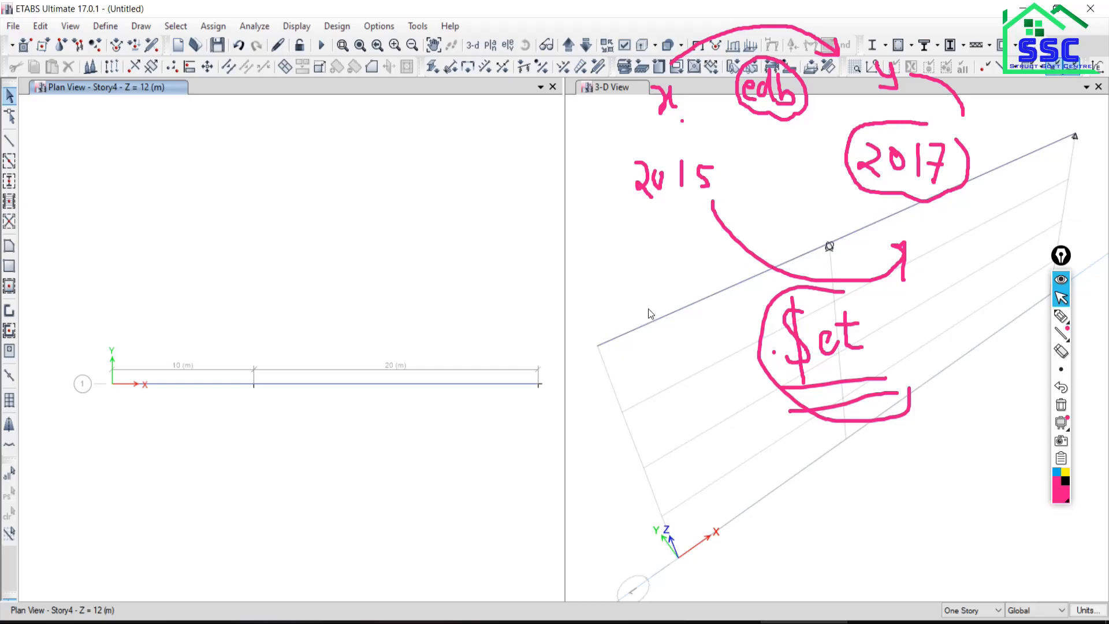
- Handwrite $et with .e beneath it in the empty area of the plan view and underline both
left_click(1060, 316)
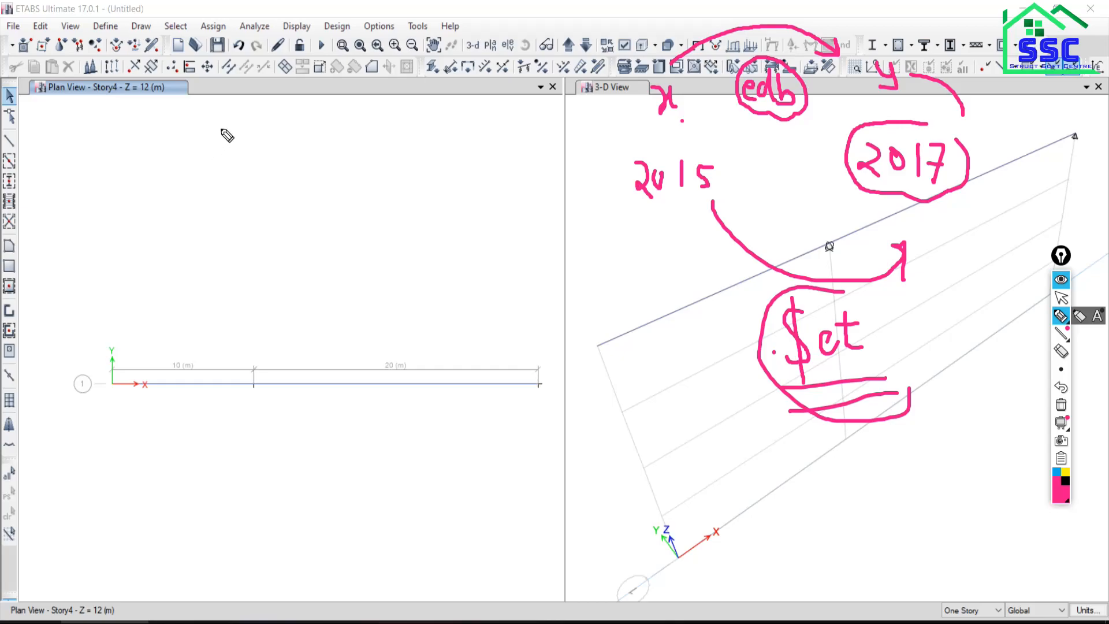
mouse_move(225, 133)
left_mouse_down()
mouse_move(216, 129)
mouse_move(218, 157)
mouse_move(212, 110)
mouse_move(221, 193)
mouse_move(250, 141)
mouse_move(266, 162)
mouse_move(279, 152)
left_mouse_up()
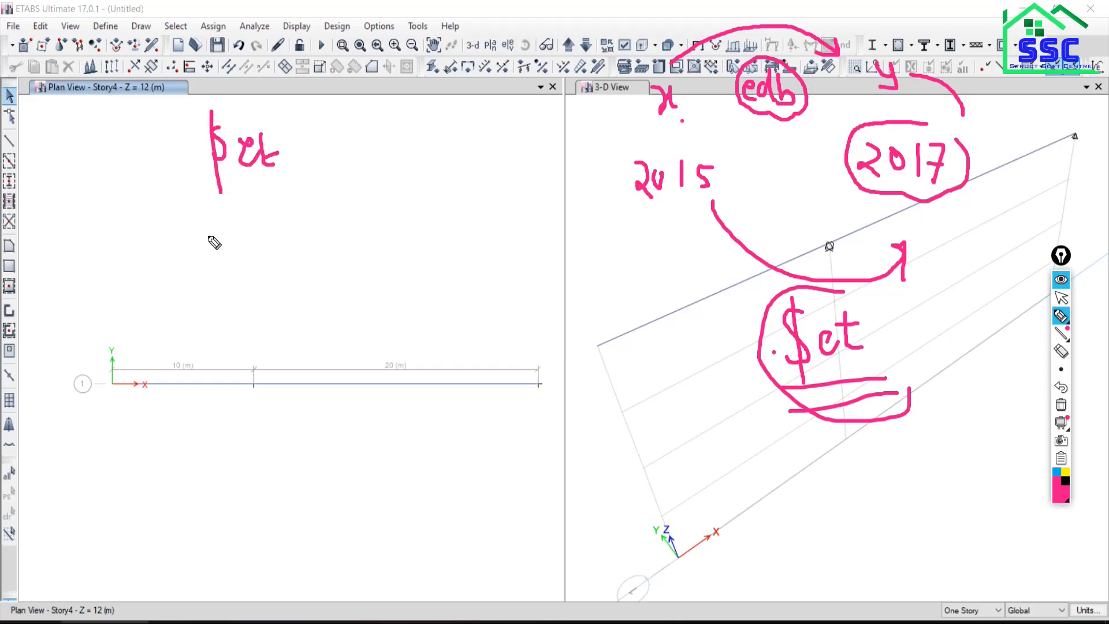
left_click(217, 222)
left_click_drag(225, 226, 241, 228)
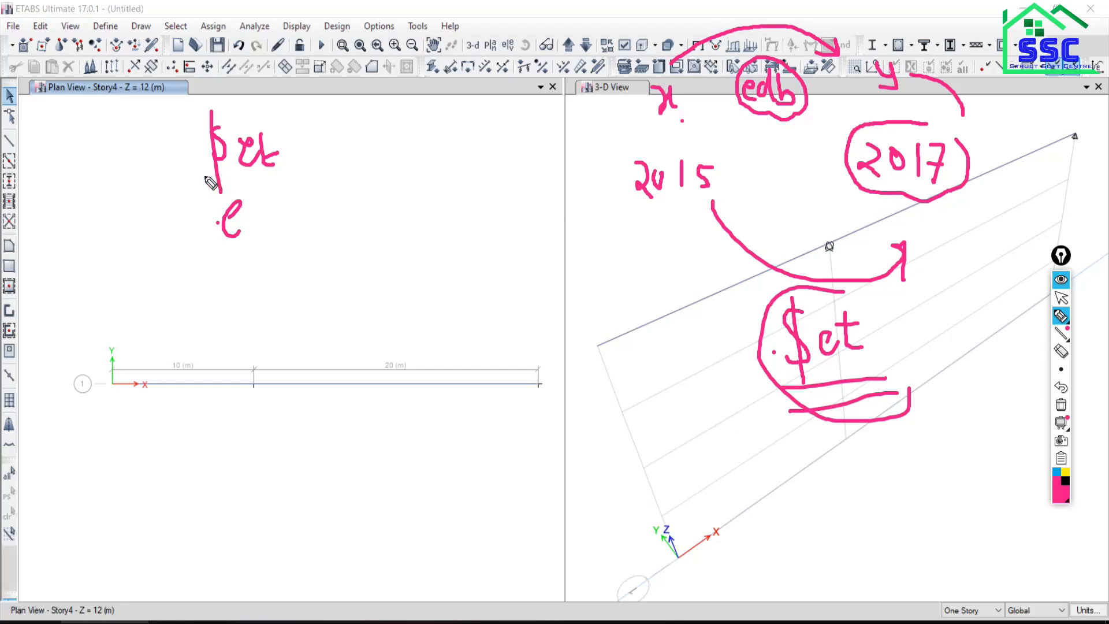
left_click_drag(203, 178, 276, 181)
left_click_drag(195, 246, 299, 240)
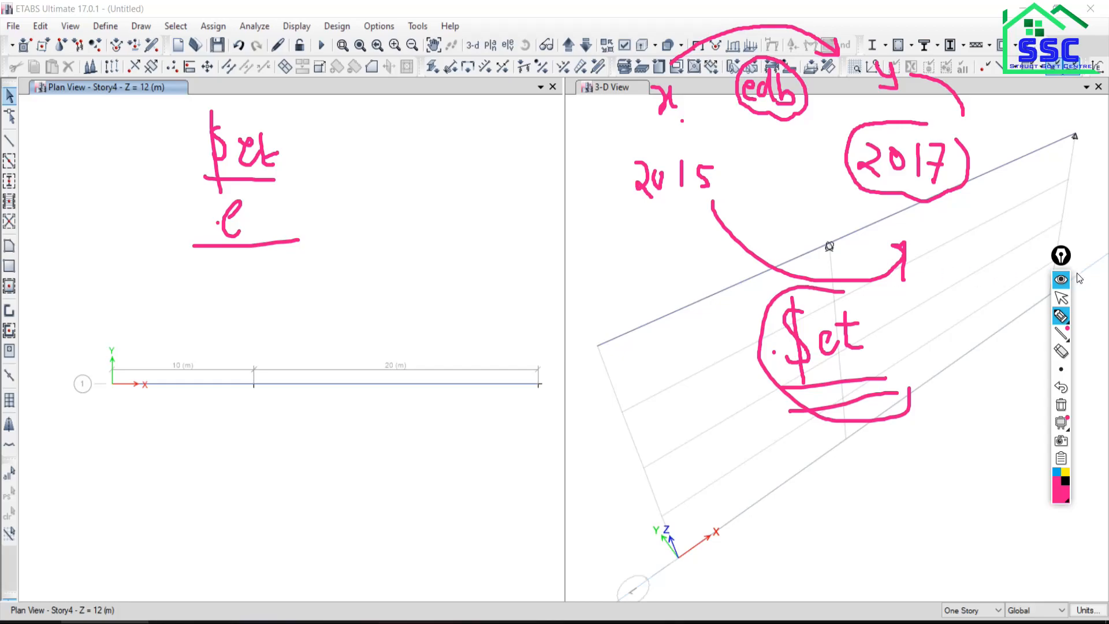
- Switch to the IMPORTANT COMMANDS PDF in Nitro Pro and draw a tick mark on item 1, the ETABS file formats
left_click(1061, 297)
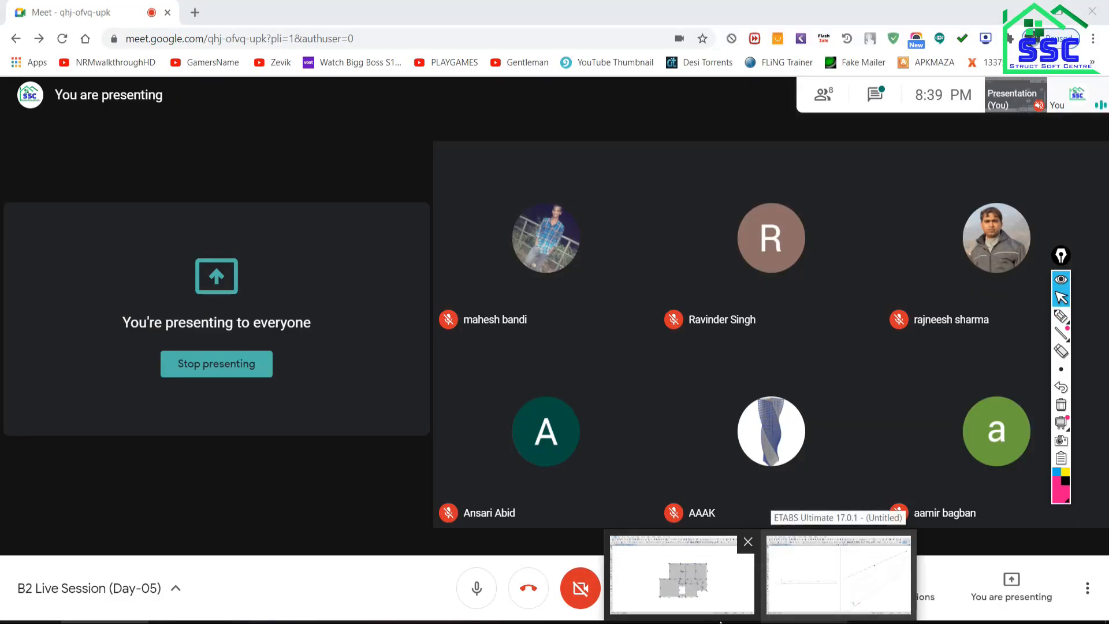
left_click(838, 577)
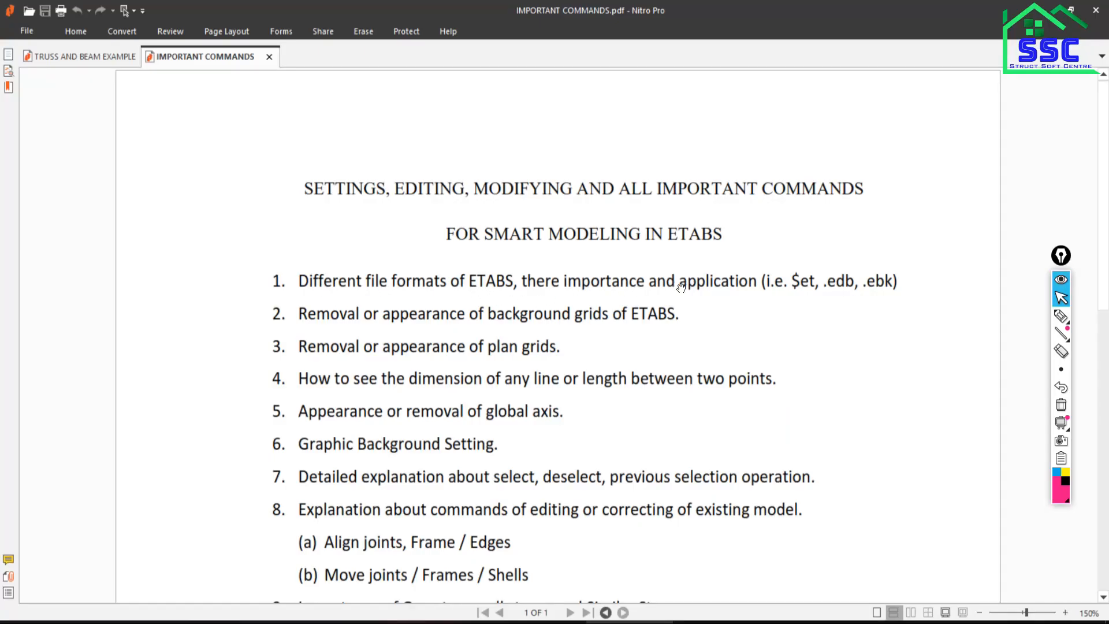
left_click(1060, 316)
left_click_drag(256, 279, 336, 259)
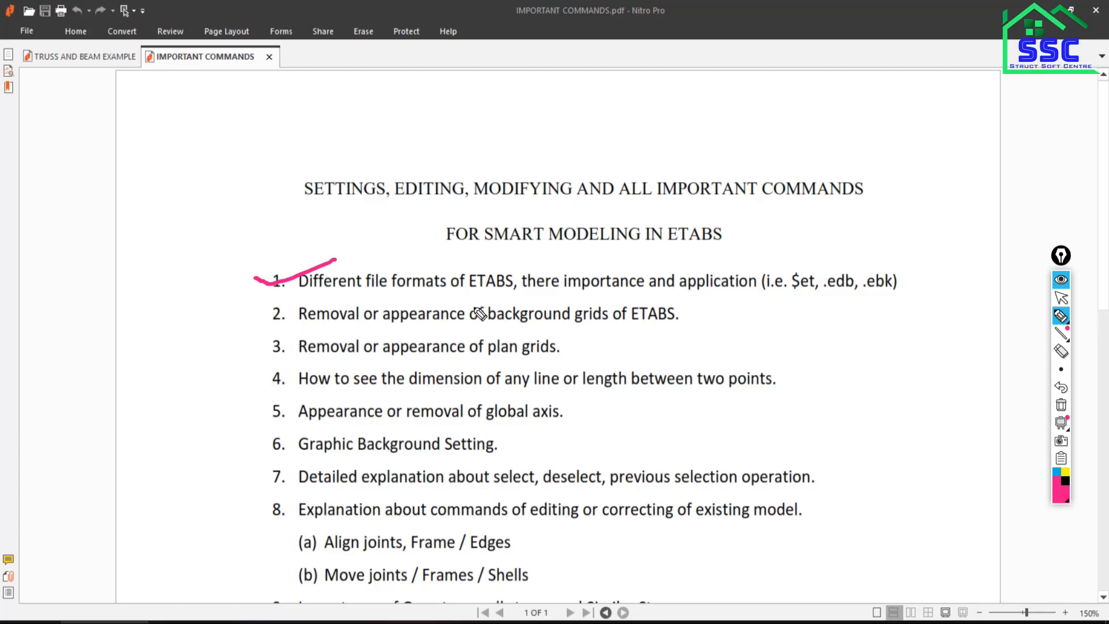
left_click(1061, 298)
- Switch to the MASTER 02 model in ETABS, clear the ink and show the building in the default 3-D view
key("alt+Tab")
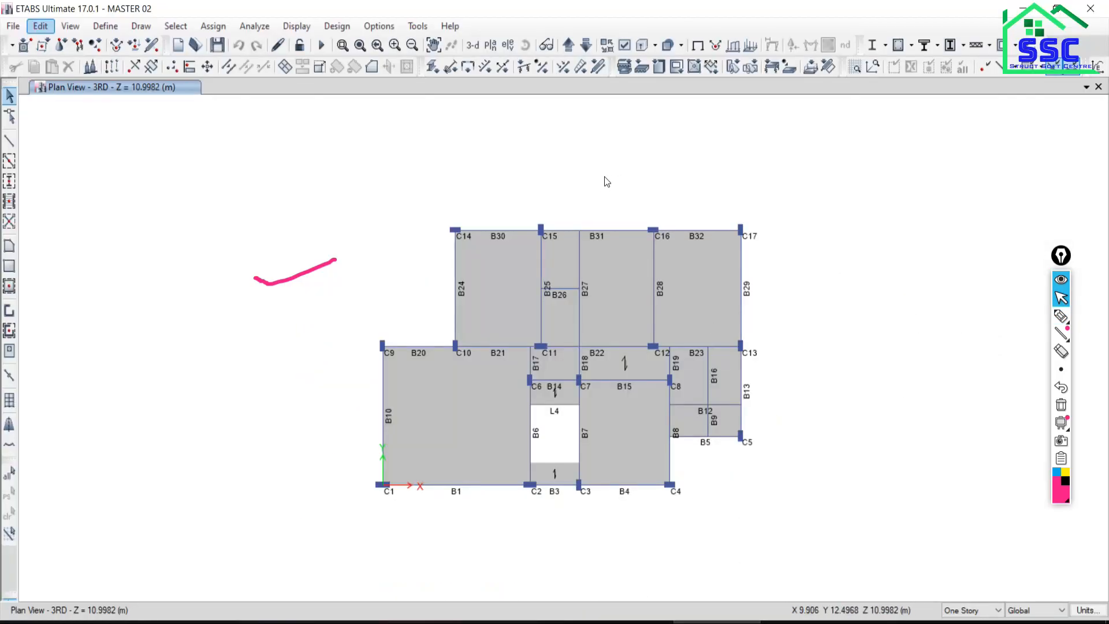
left_click(1061, 404)
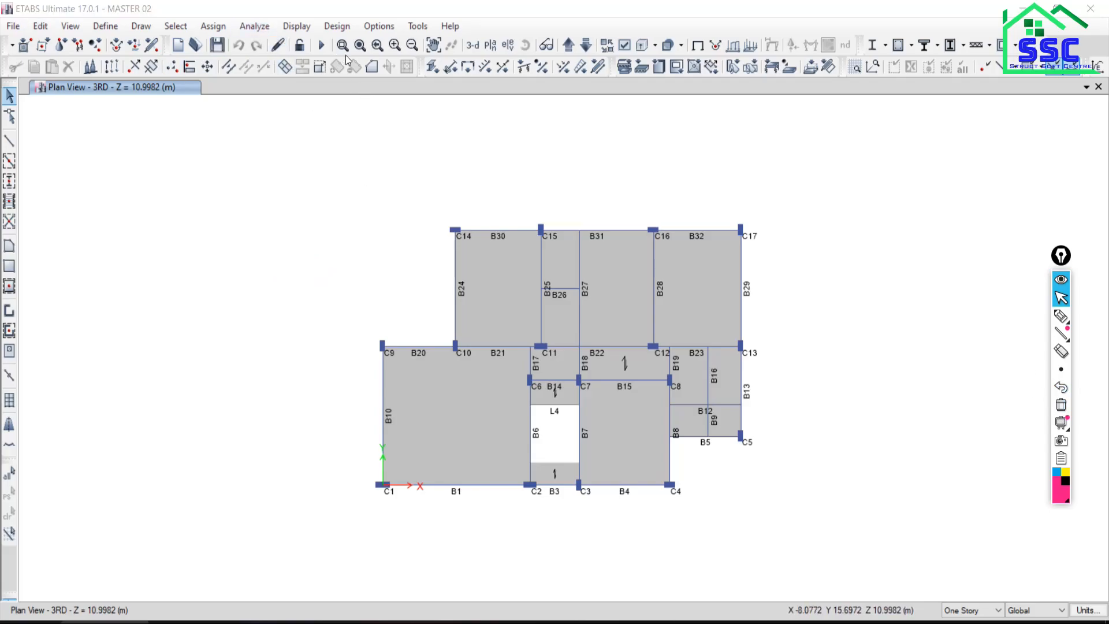
left_click(471, 51)
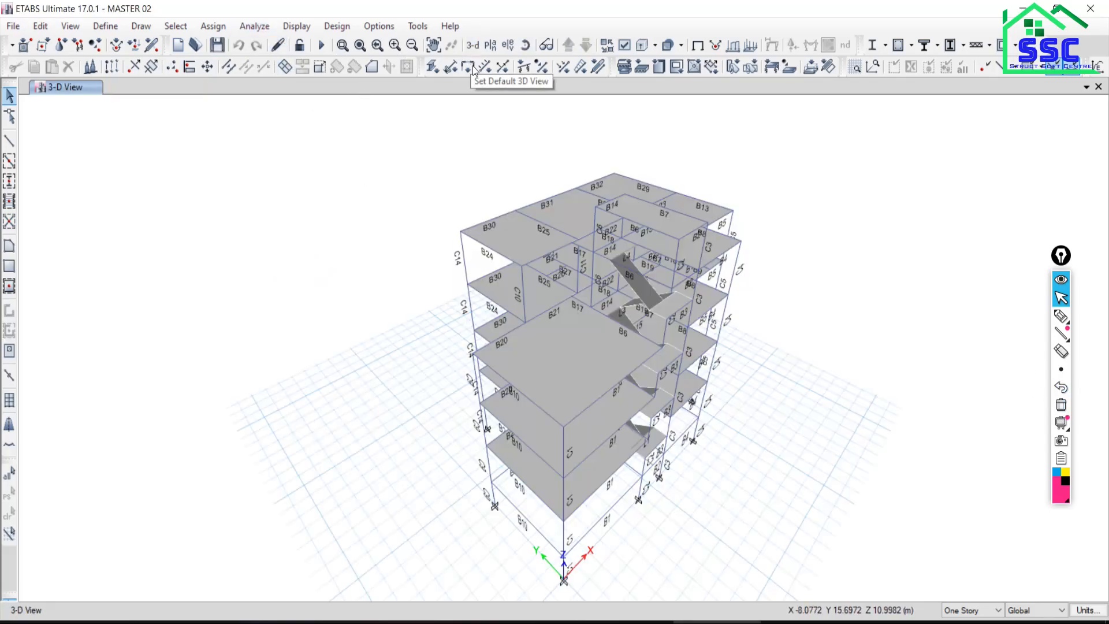
middle_click_drag(503, 339, 380, 351)
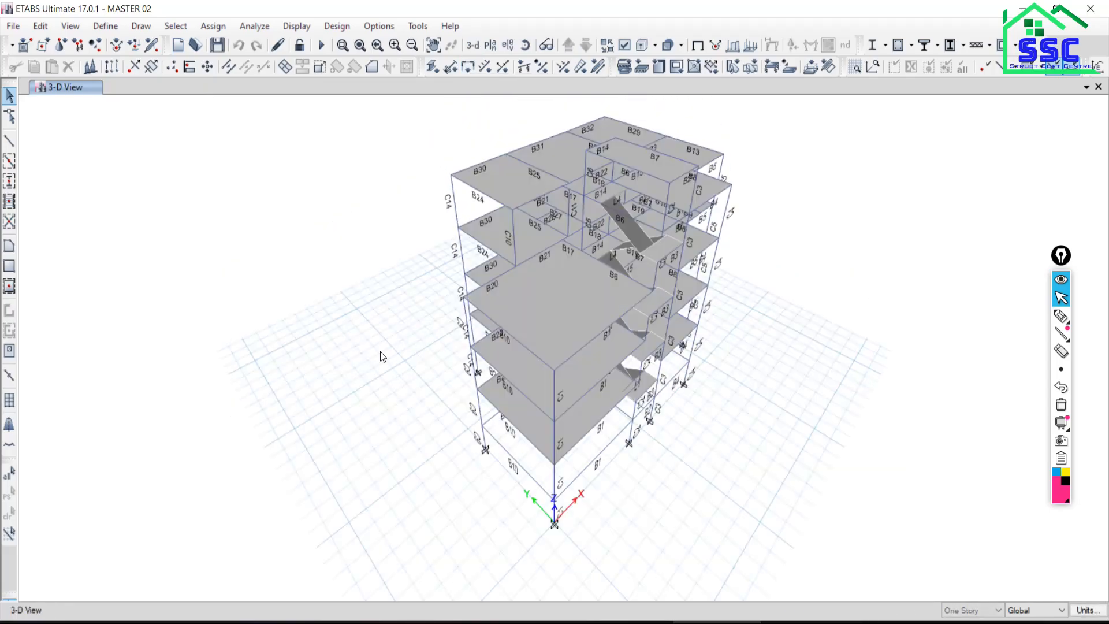
- Outline the background grid areas on both sides of the building in ink, and clear the outlines
left_click(1061, 316)
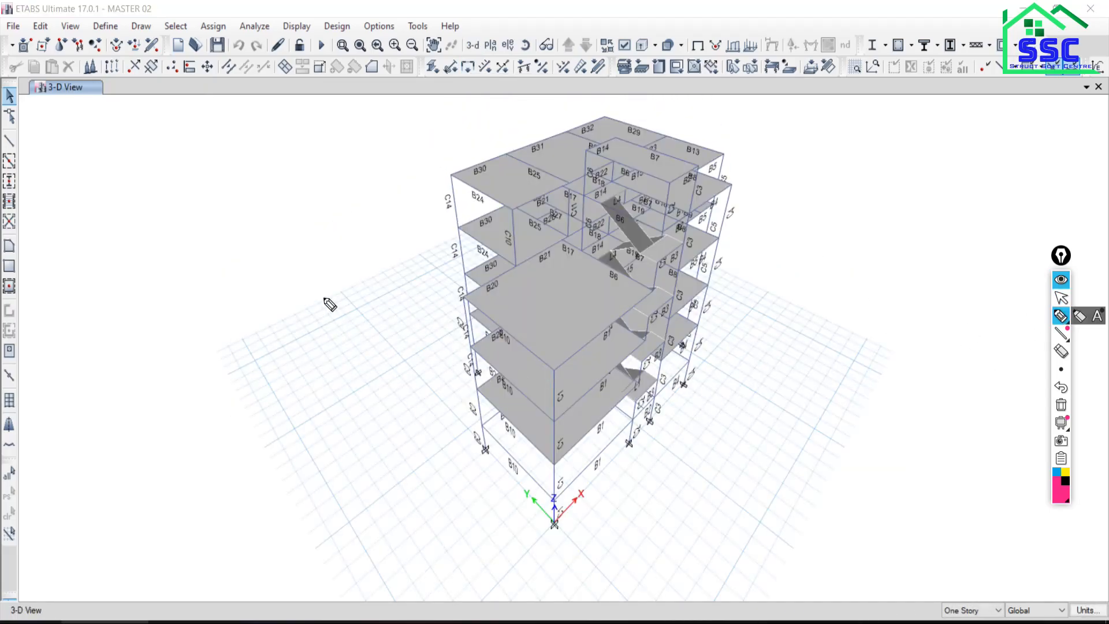
mouse_move(326, 297)
left_mouse_down()
mouse_move(292, 350)
mouse_move(328, 411)
mouse_move(397, 370)
mouse_move(371, 297)
mouse_move(318, 299)
left_mouse_up()
mouse_move(730, 371)
left_mouse_down()
mouse_move(783, 462)
mouse_move(852, 383)
mouse_move(785, 334)
left_mouse_up()
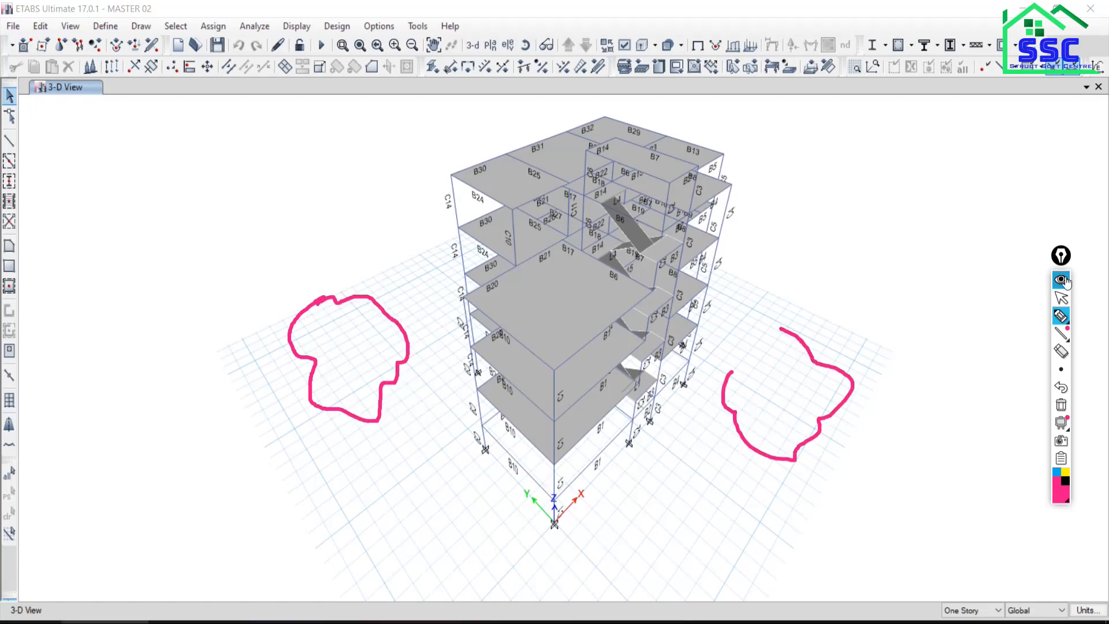
left_click(1065, 299)
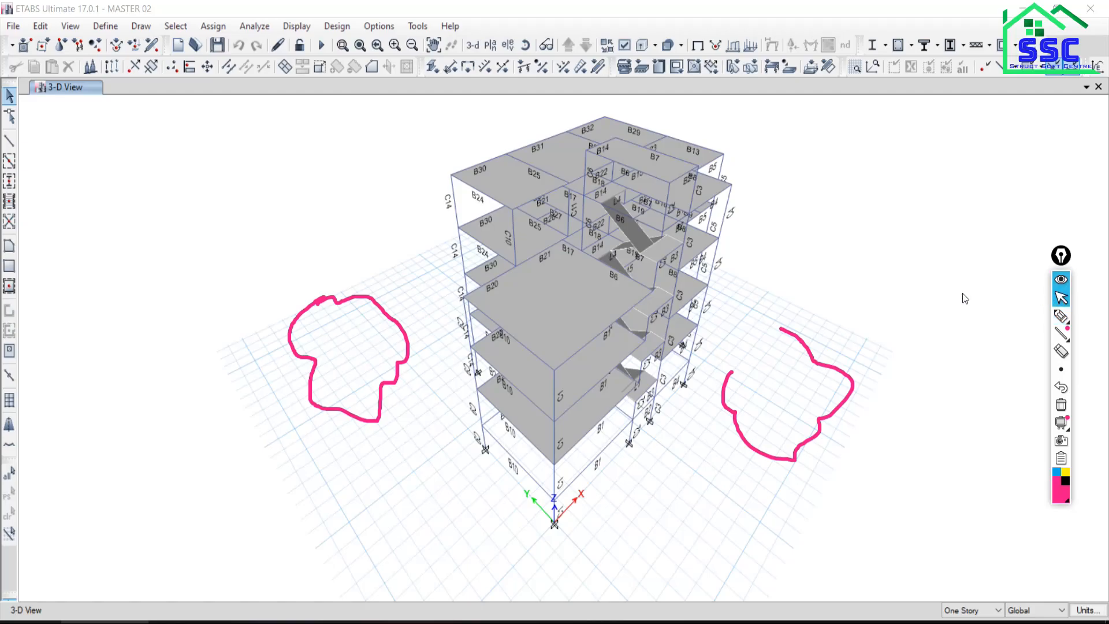
left_click(1060, 406)
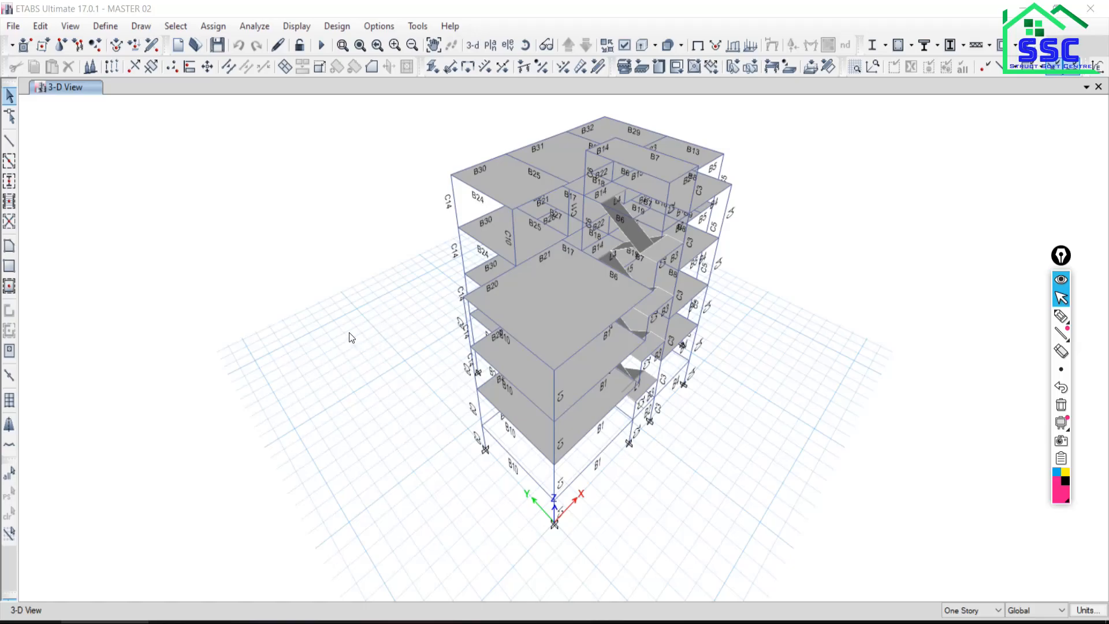
left_click(622, 48)
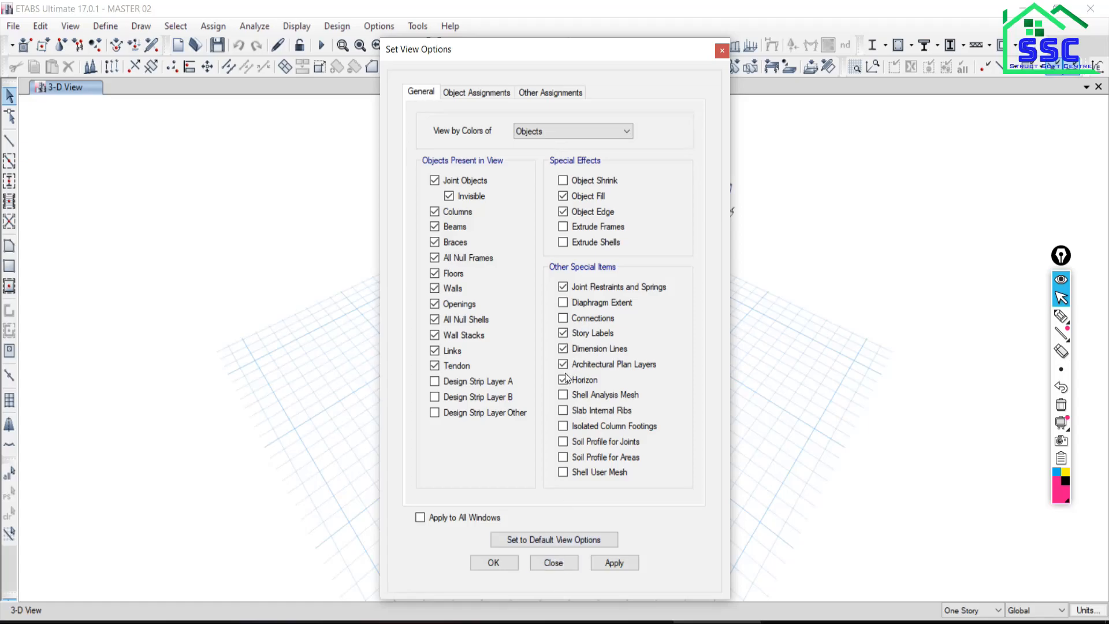
left_click_drag(580, 53, 281, 16)
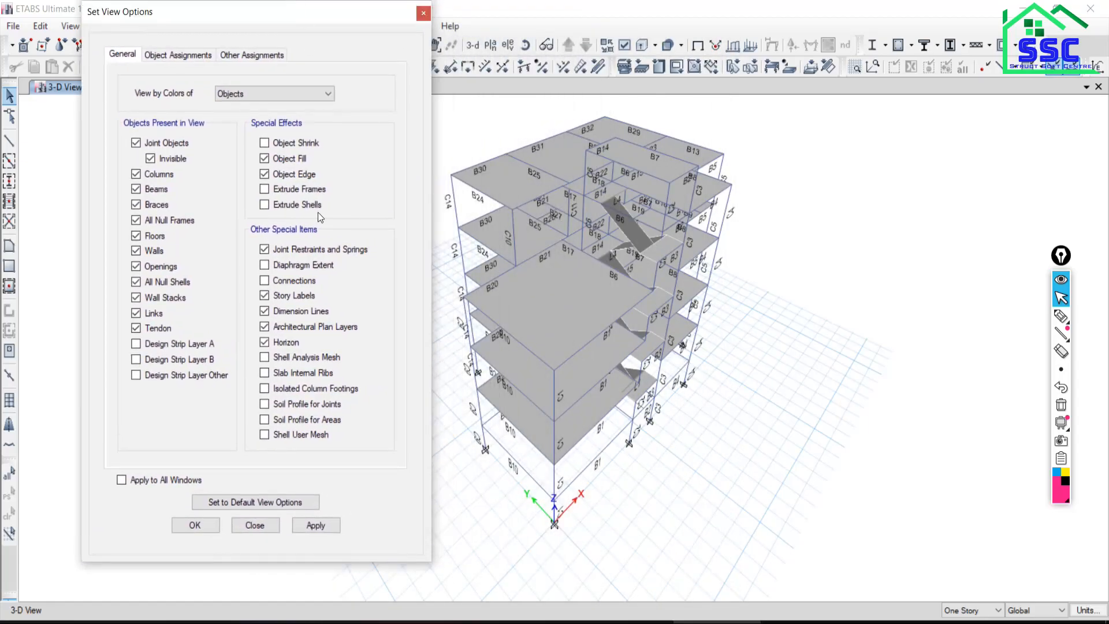
left_click(255, 526)
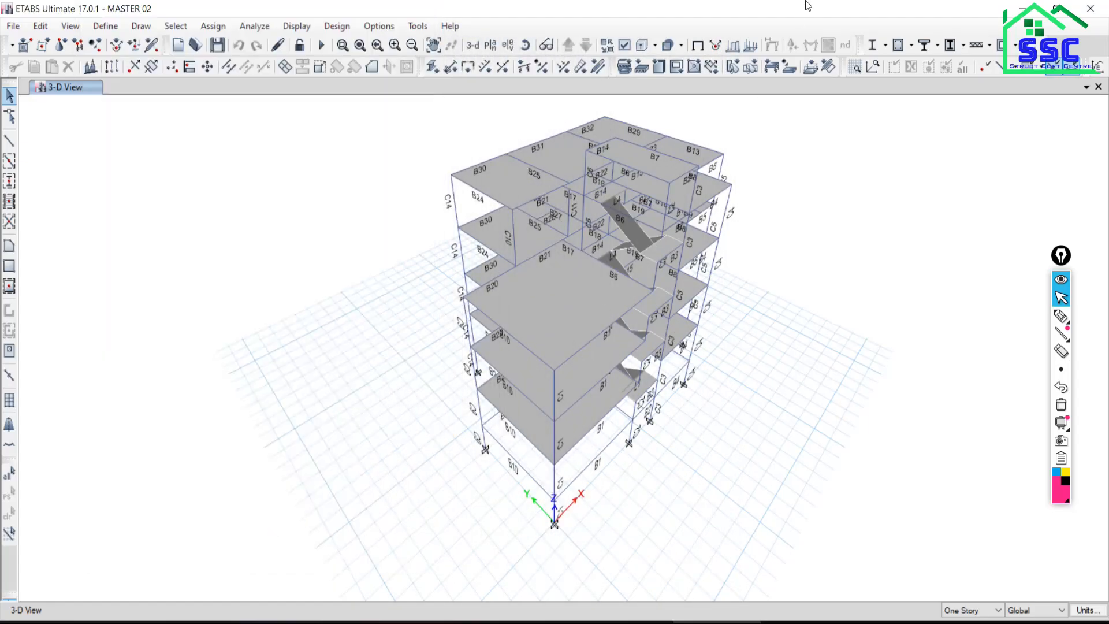
- Turn off Horizon in the 3-D view's display options and apply it, and turn it back on
left_click(626, 48)
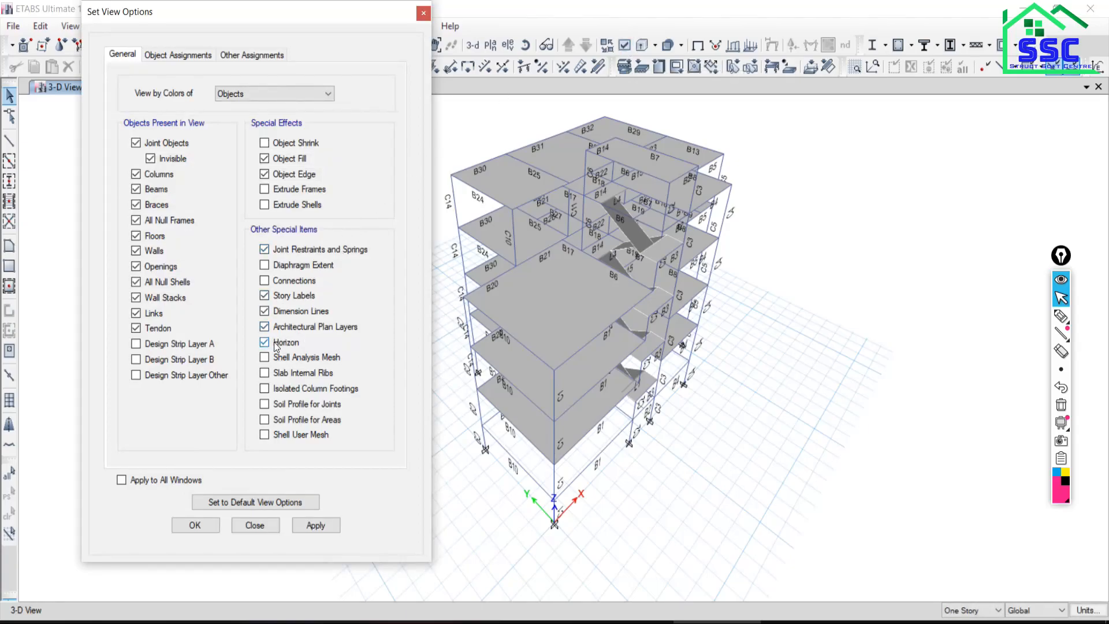
left_click(316, 525)
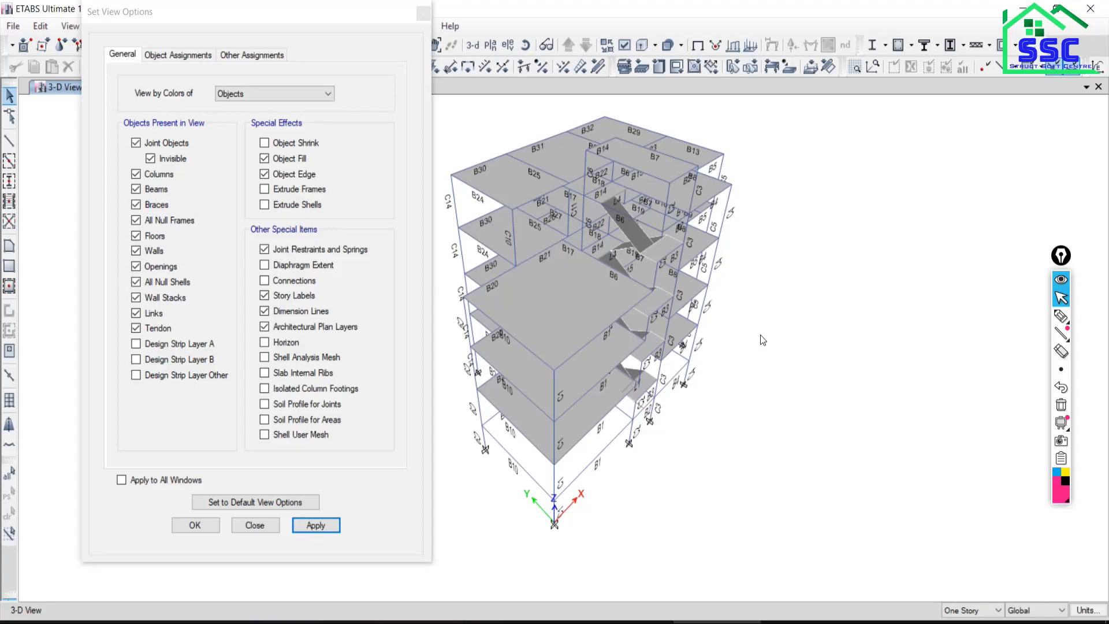
left_click(265, 346)
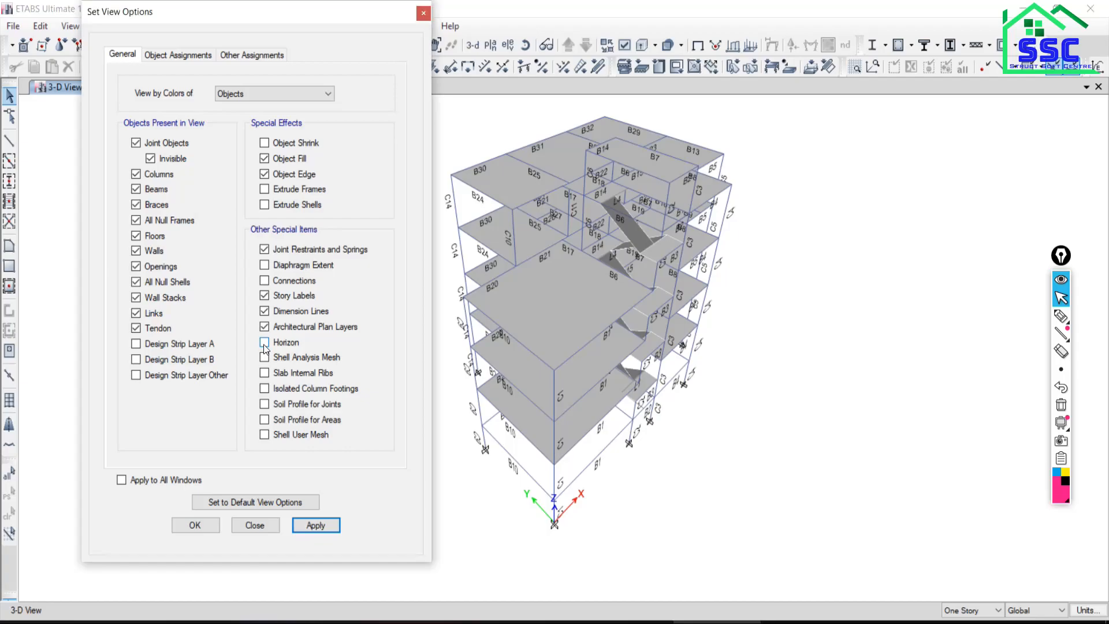
left_click(306, 525)
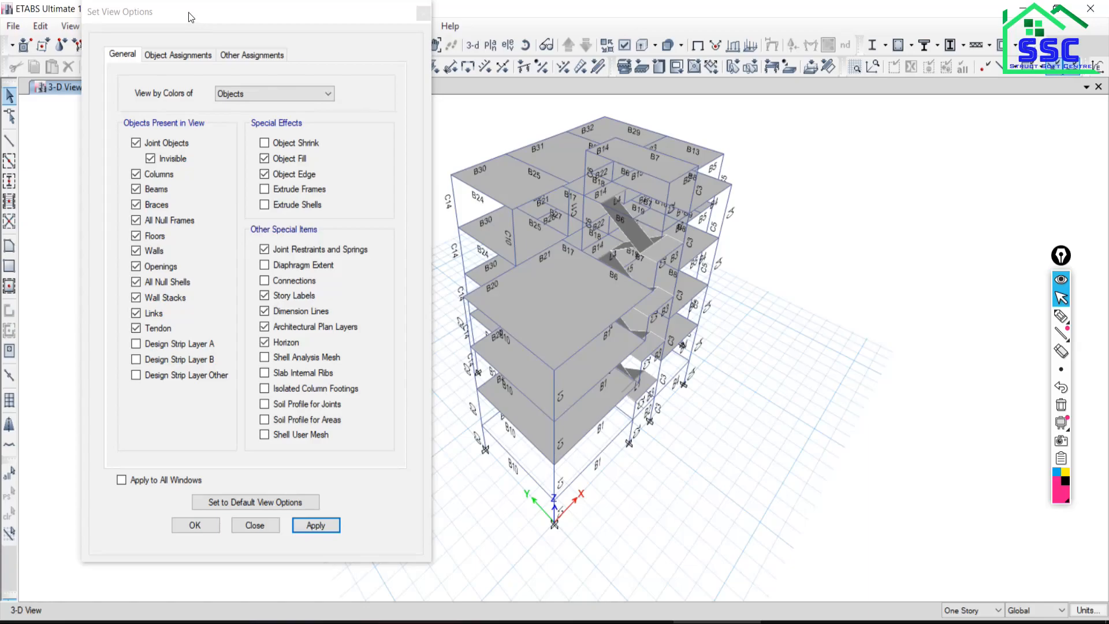
- Hide the background grid by unchecking Horizon in the view options and accept the change
left_click_drag(189, 12, 230, 14)
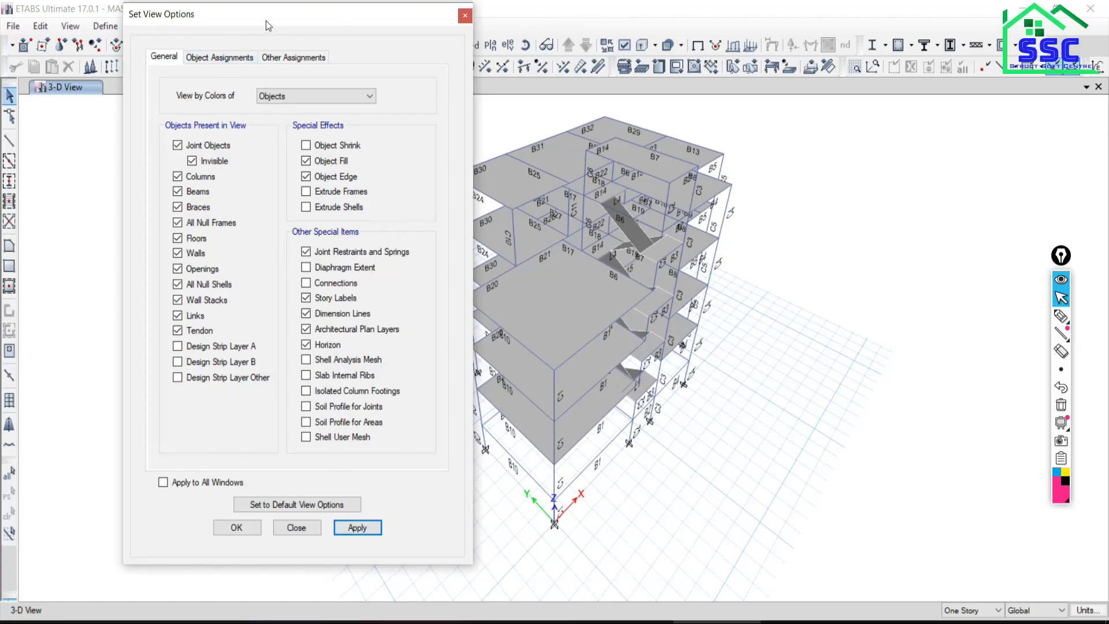
left_click(306, 344)
left_click(237, 528)
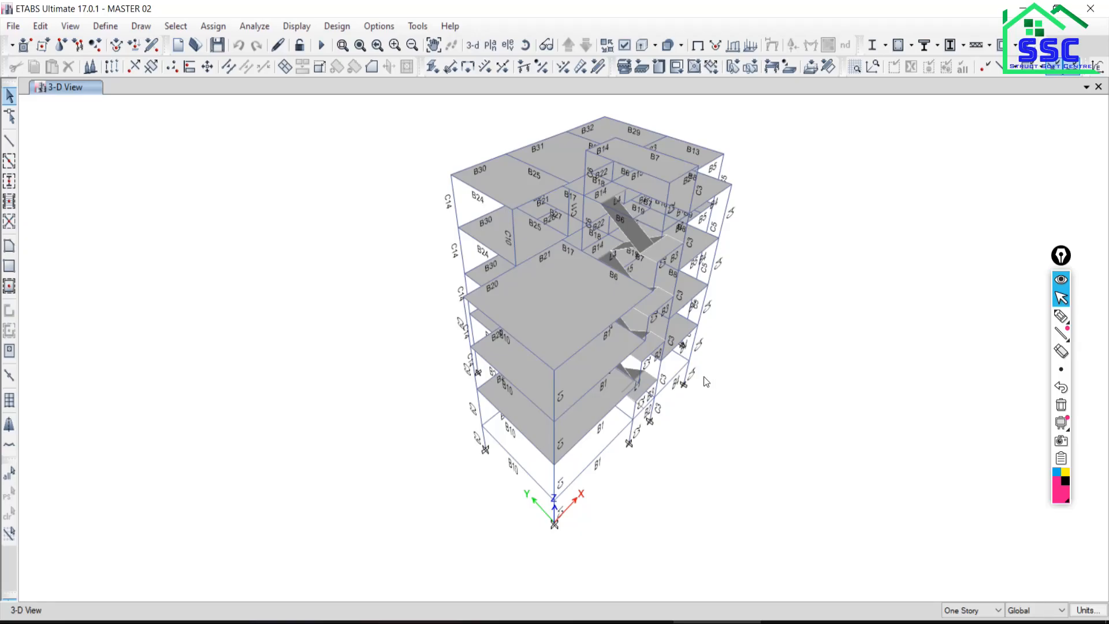
- Reopen the view options to review the Horizon setting and close them without changes
left_click(626, 47)
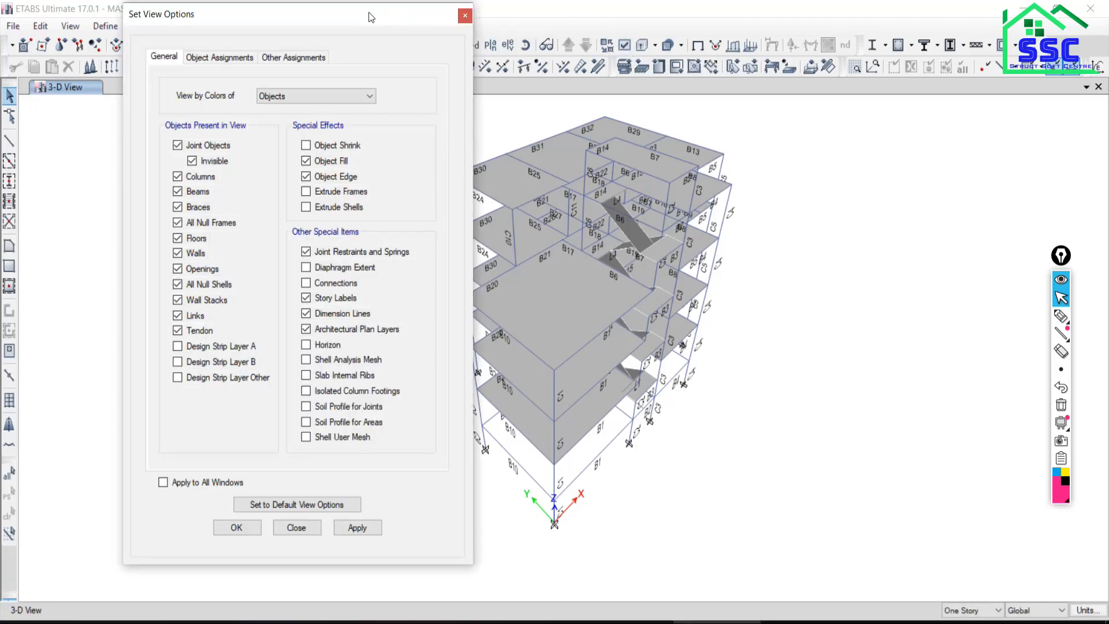
left_click_drag(355, 22, 291, 20)
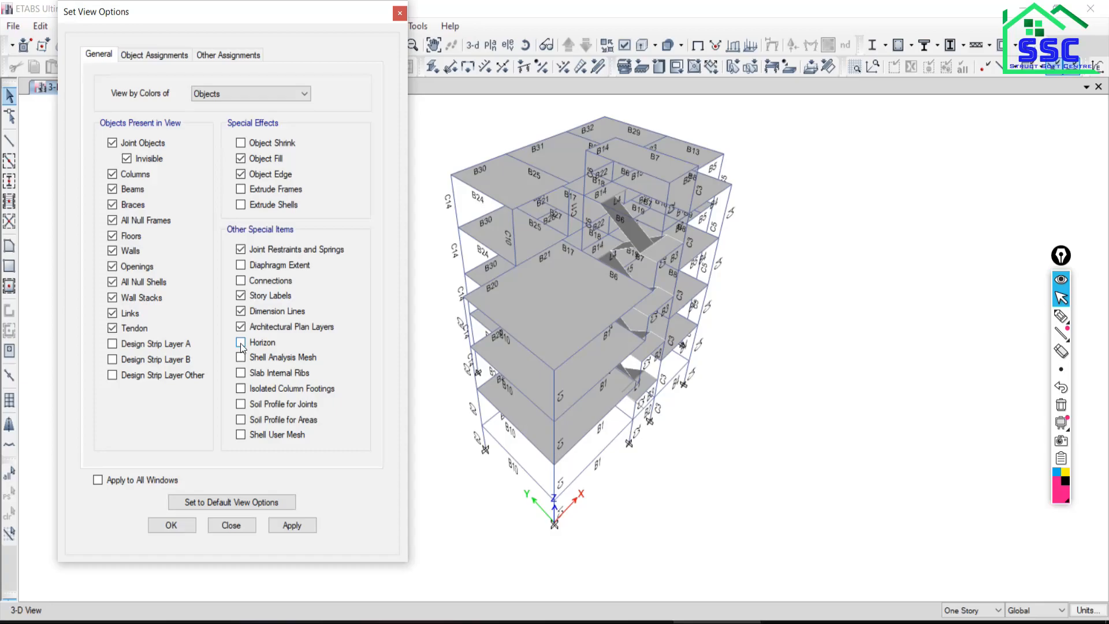
left_click(228, 528)
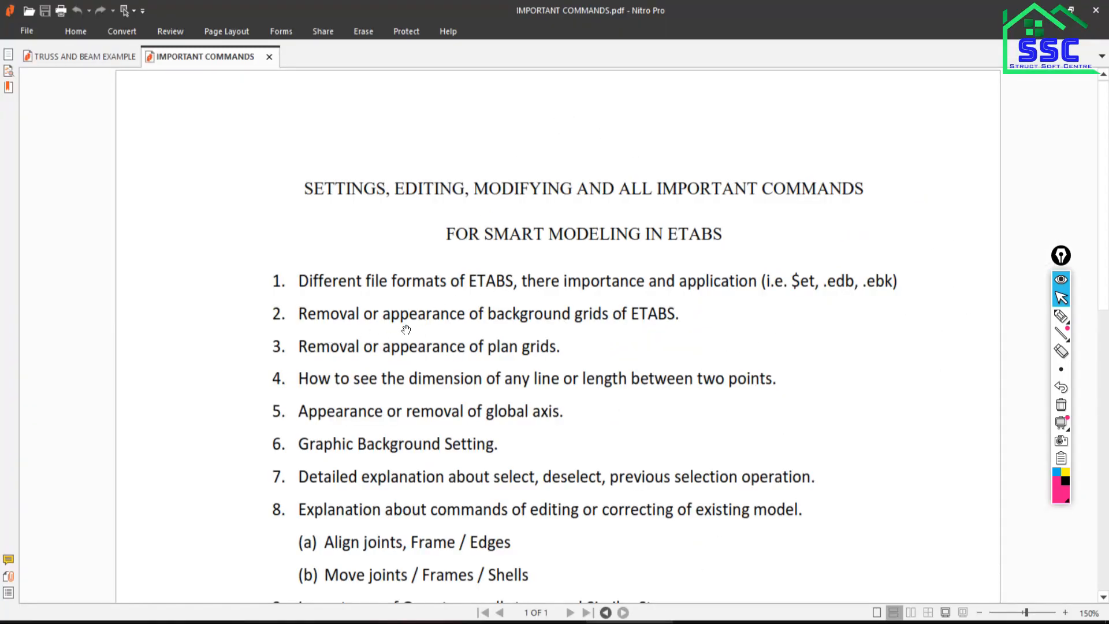
- Draw a tick mark on item 2, removal or appearance of background grids, in the IMPORTANT COMMANDS PDF
left_click(1061, 315)
left_click_drag(267, 311, 346, 292)
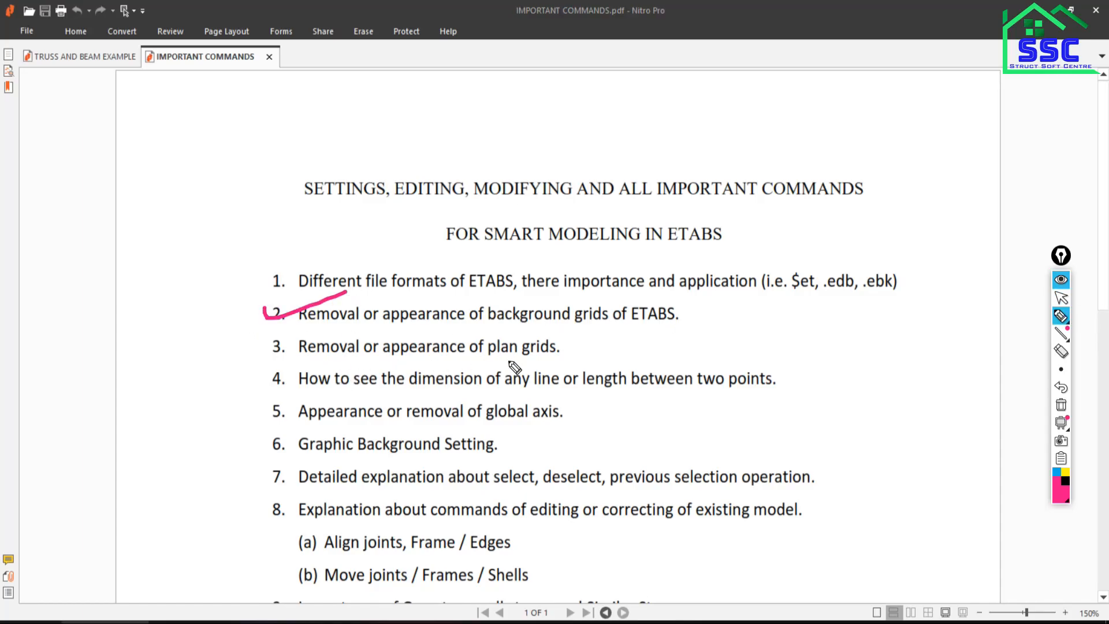
left_click(1062, 298)
- Switch to the MASTER 02 model in ETABS, display the 1ST story plan view and clear the ink tick
left_click(630, 622)
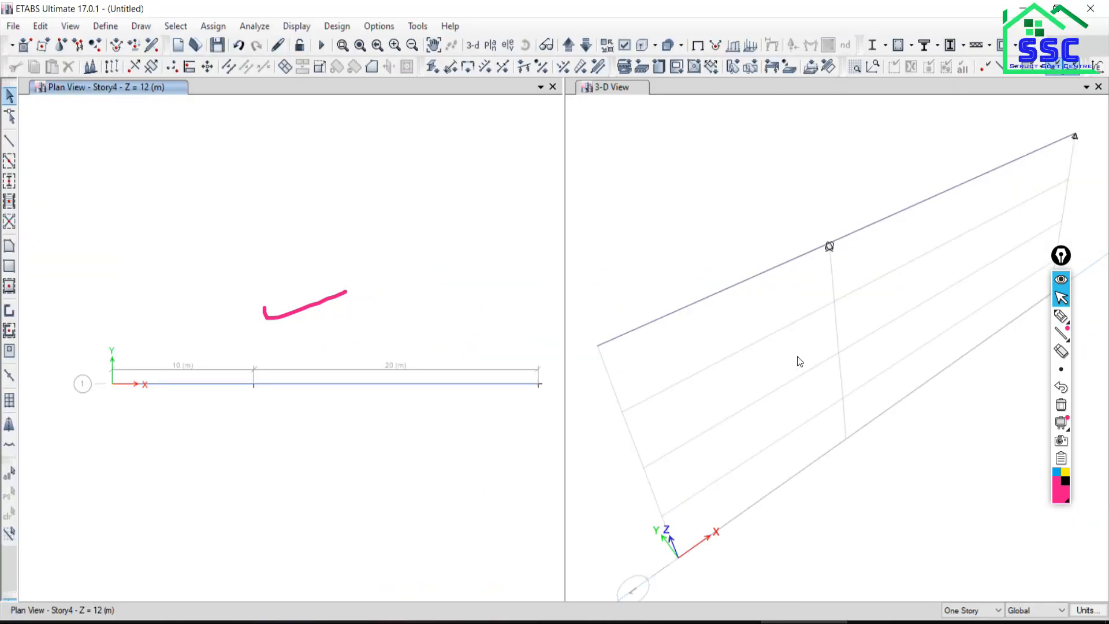
left_click(717, 622)
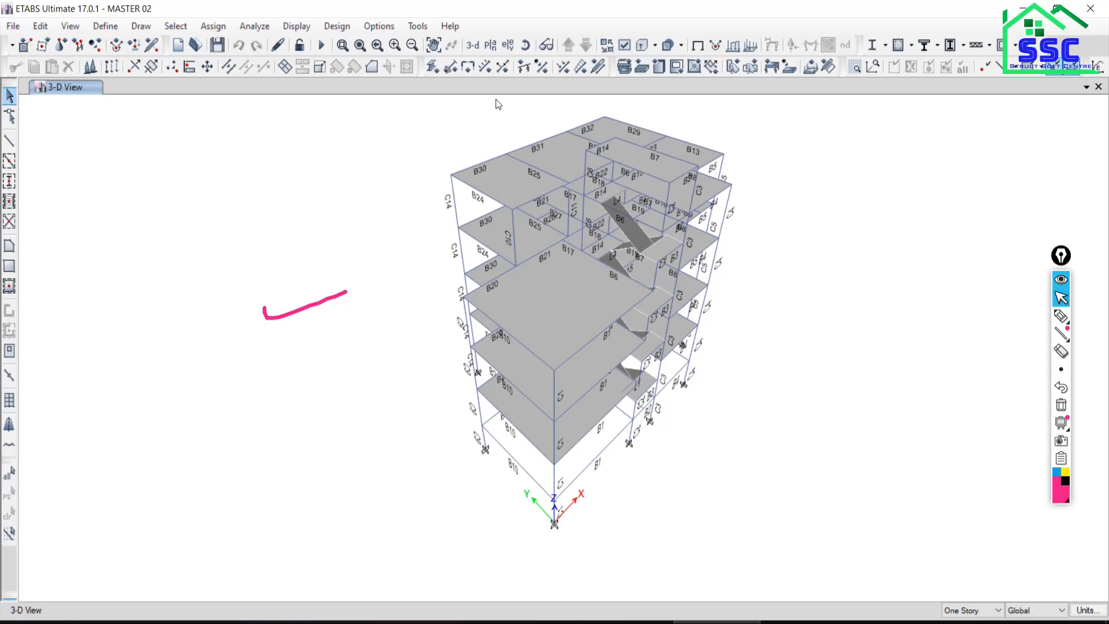
left_click(491, 46)
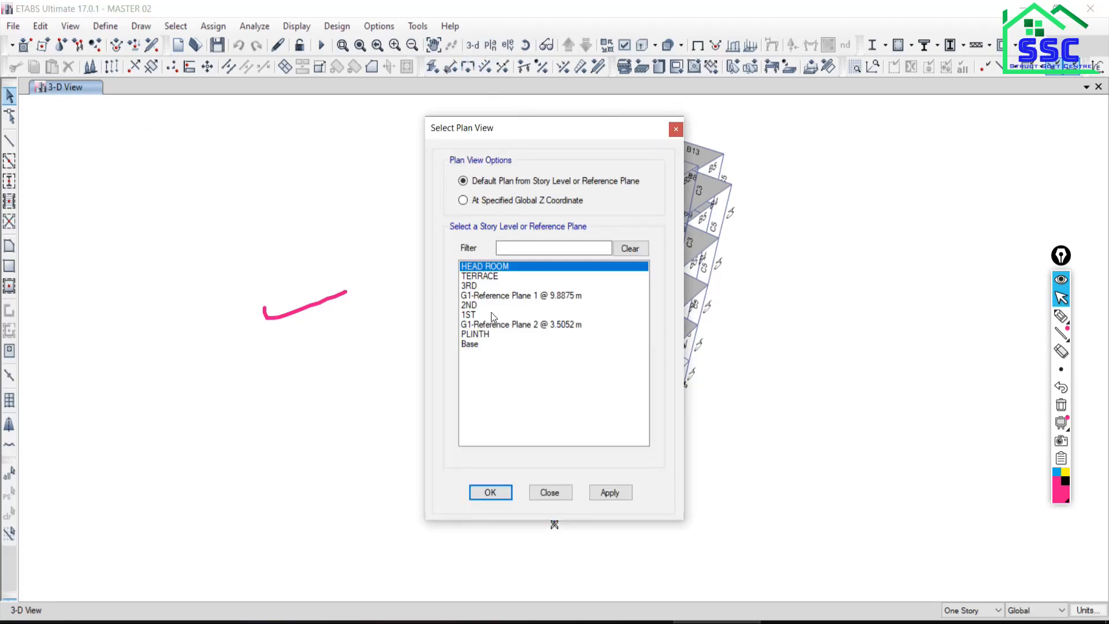
left_click(482, 316)
left_click(603, 490)
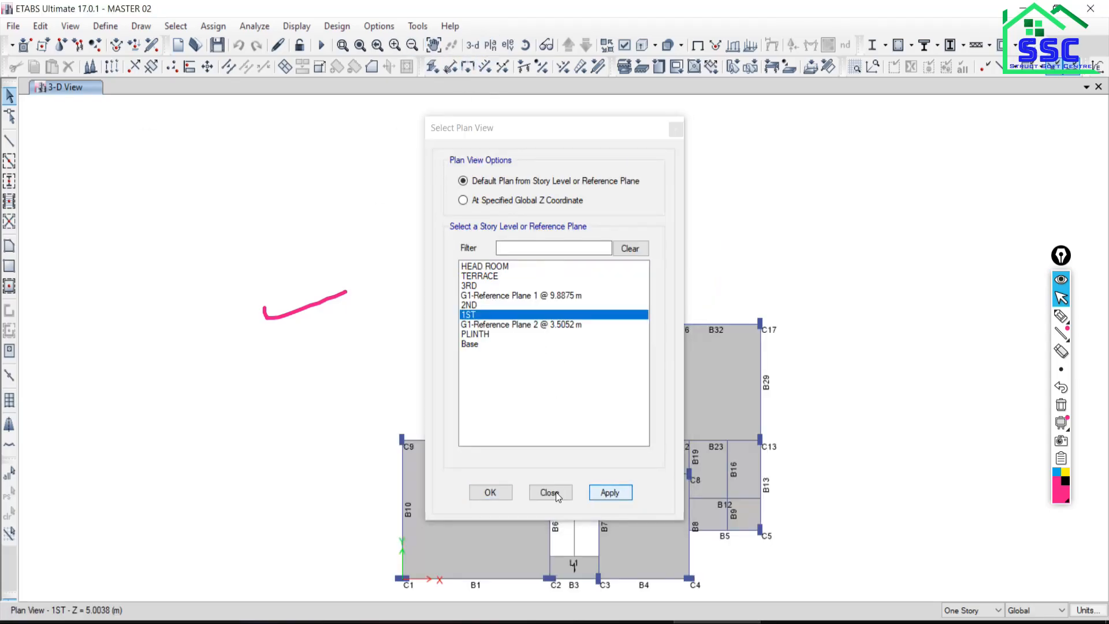
left_click(552, 492)
left_click(1062, 406)
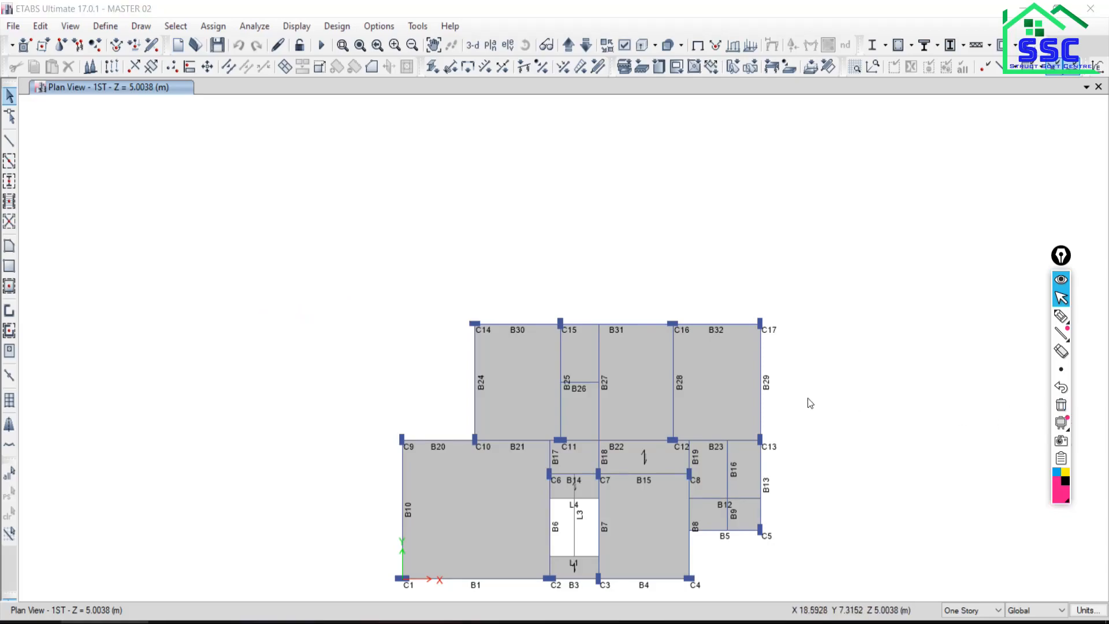
- Show the plan grids in the 1ST story plan view with Set Grid System Visibility and hide them again
middle_click_drag(772, 393, 701, 265)
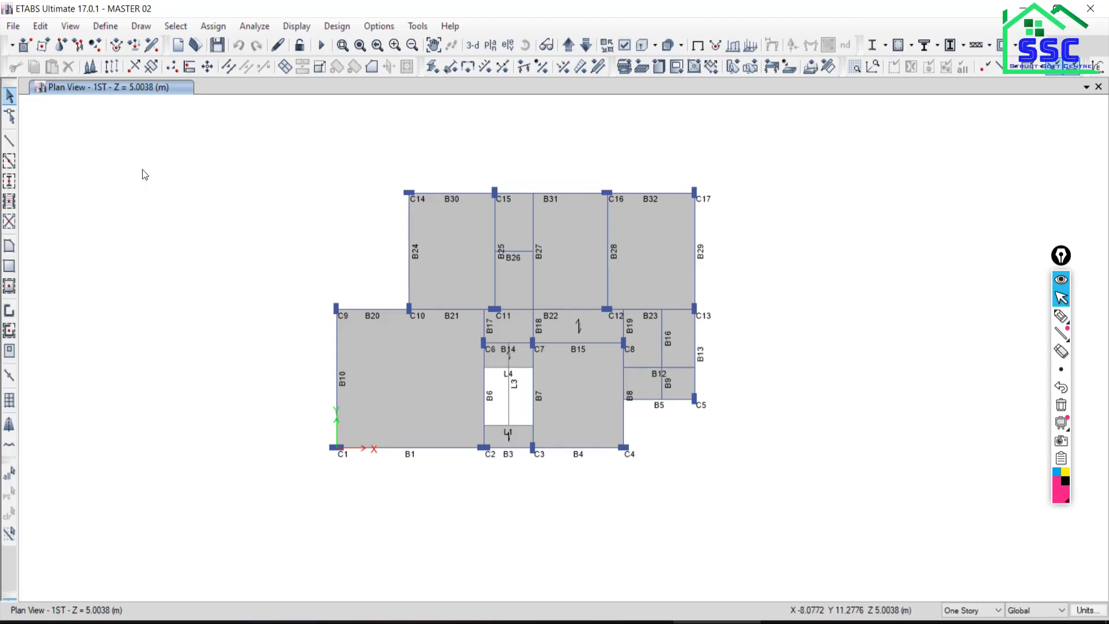
right_click(179, 190)
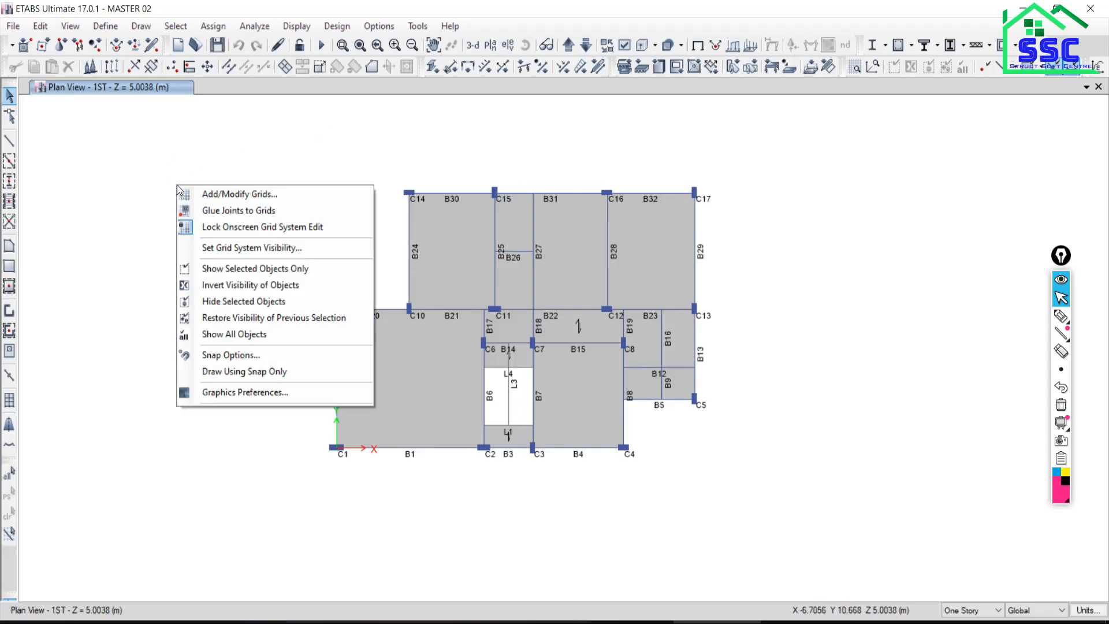
left_click(216, 248)
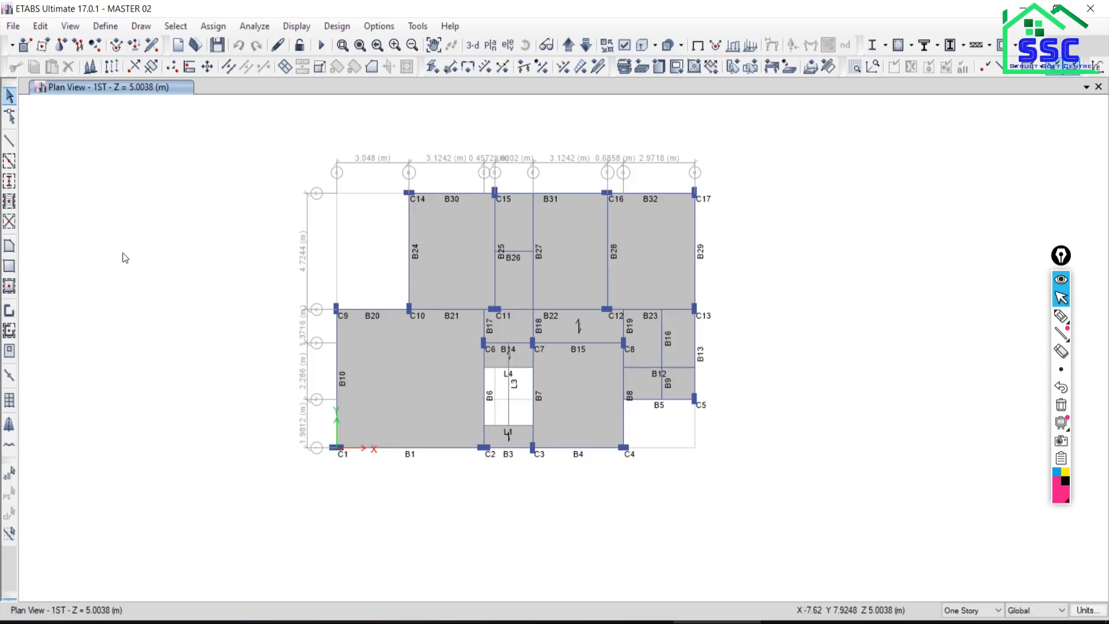
right_click(134, 197)
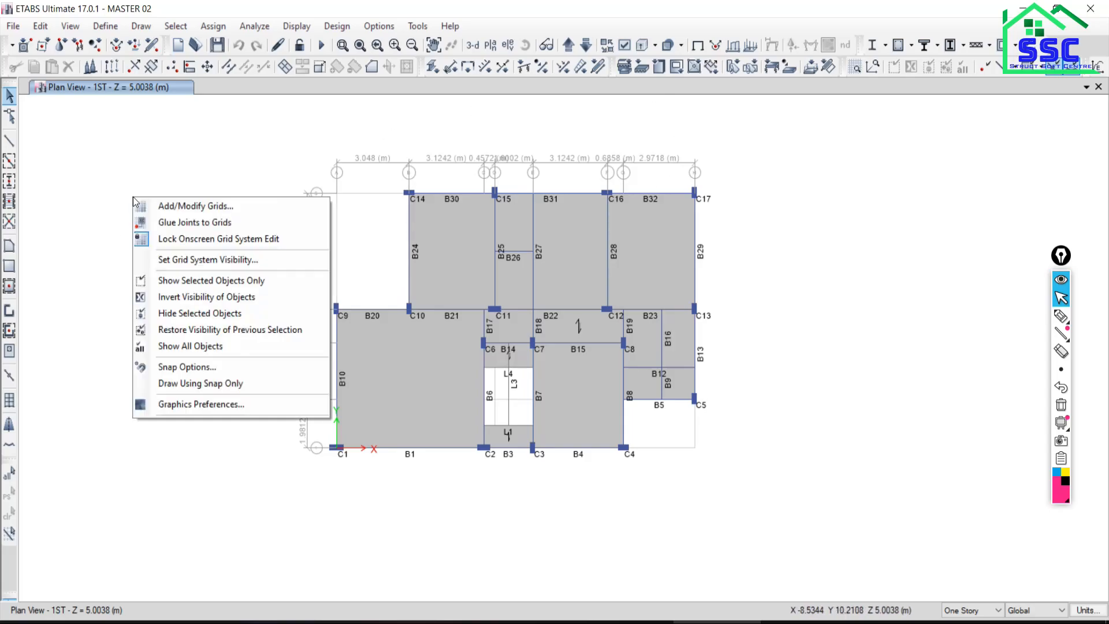
left_click(170, 264)
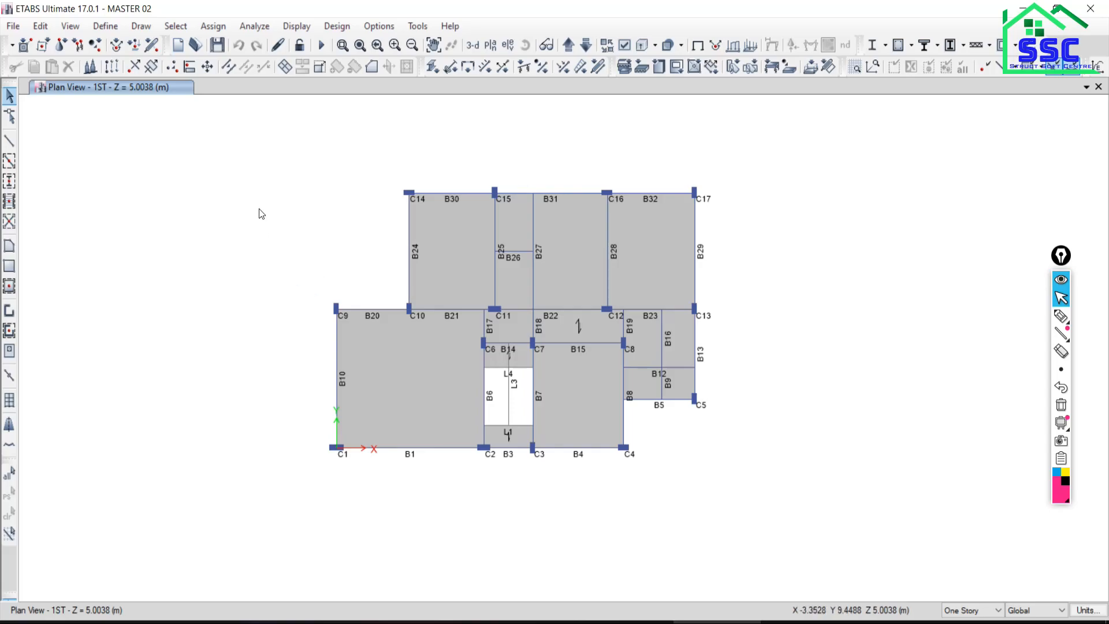
right_click(189, 171)
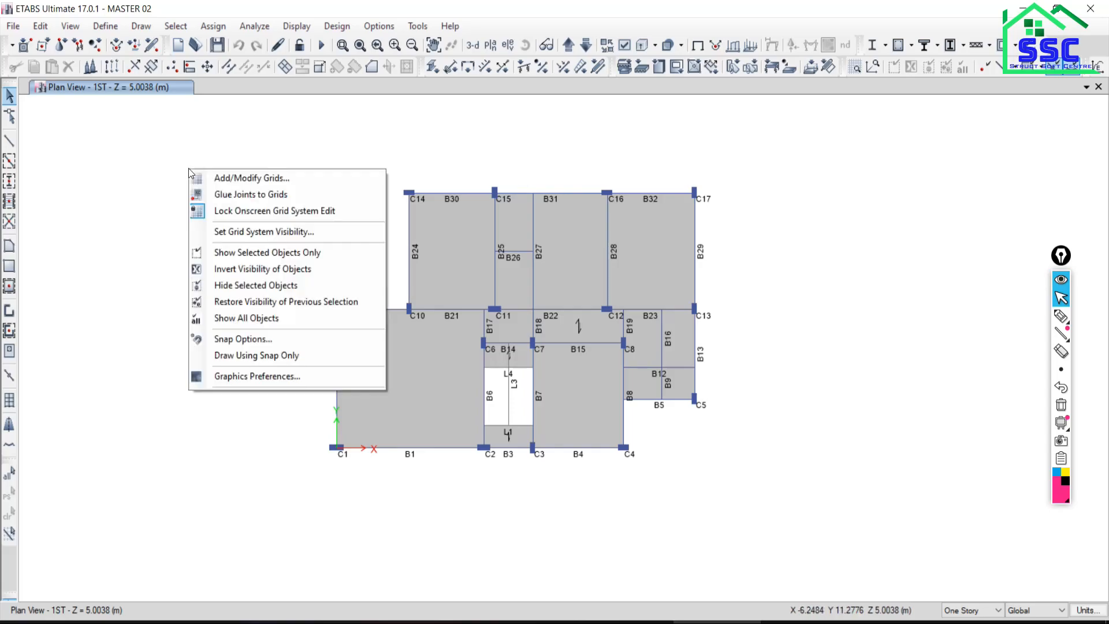
left_click(139, 184)
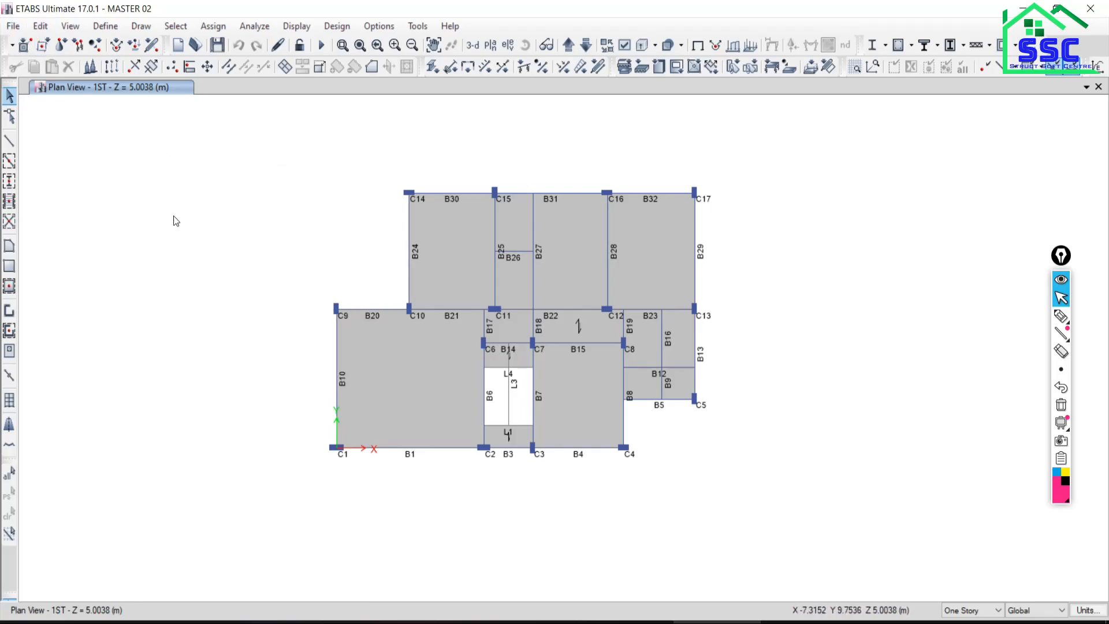
- Repeat switching the grid system visibility on and off for the 1ST story plan, using the view commands
left_click(70, 26)
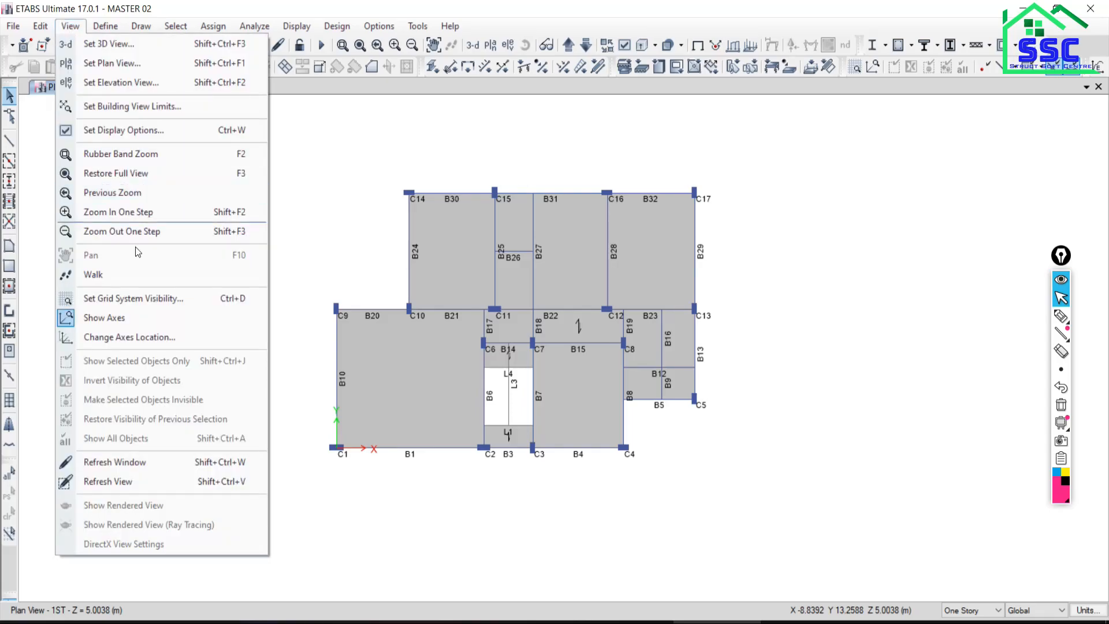
left_click(102, 300)
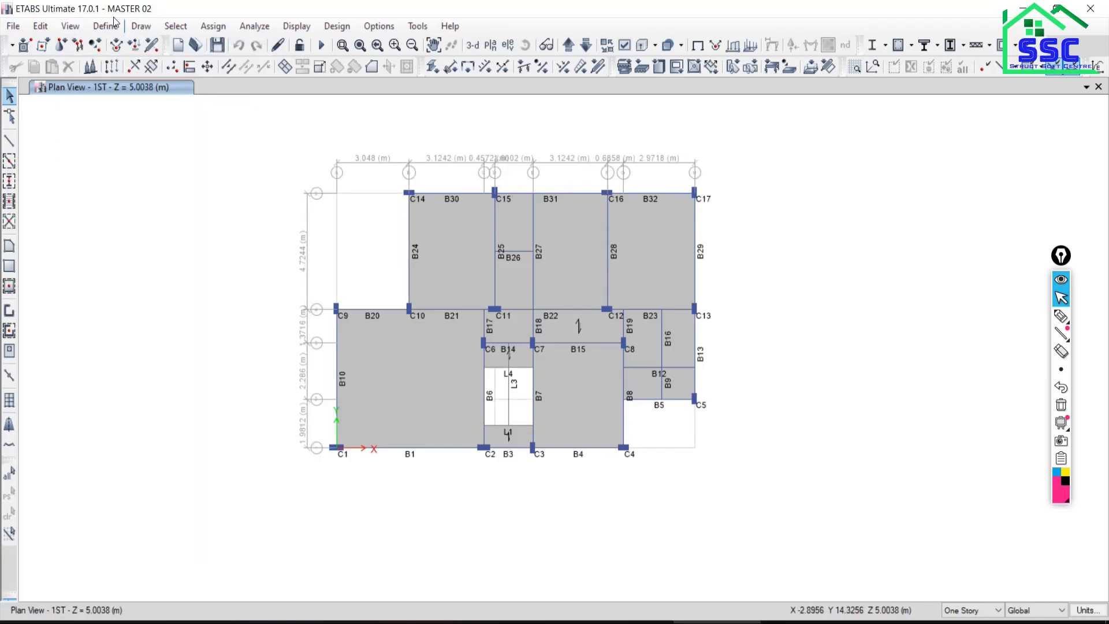
left_click(46, 32)
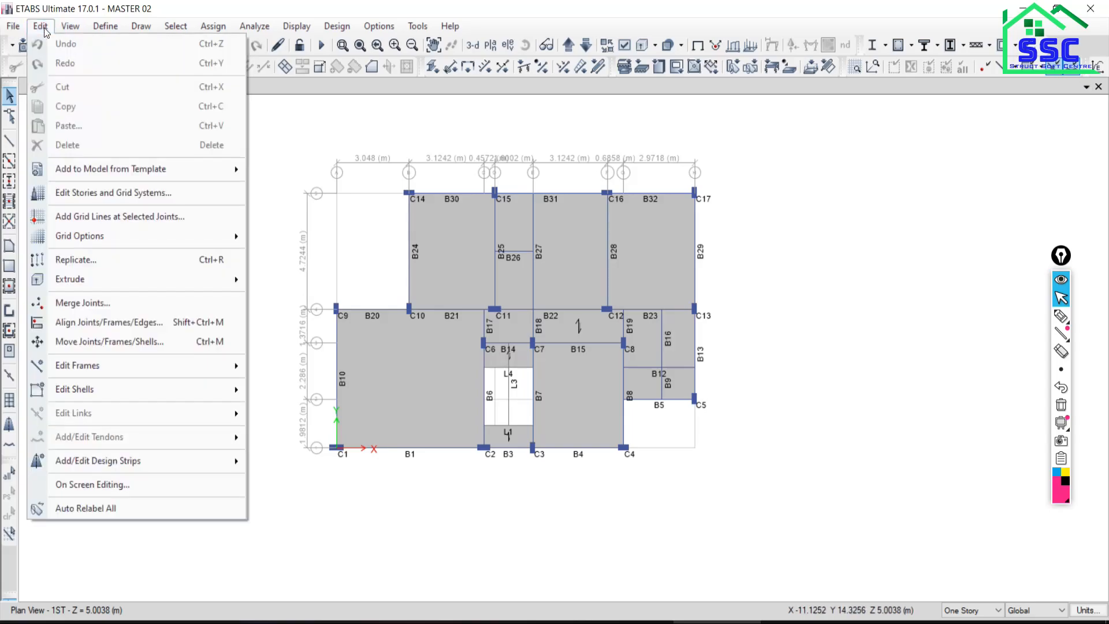
mouse_move(99, 241)
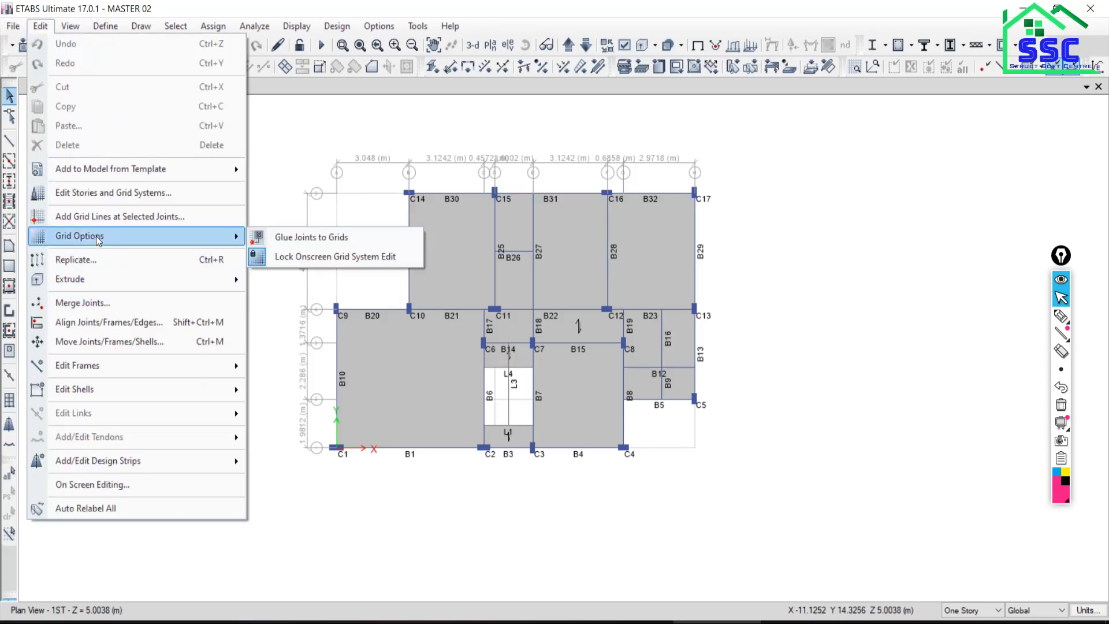
mouse_move(69, 26)
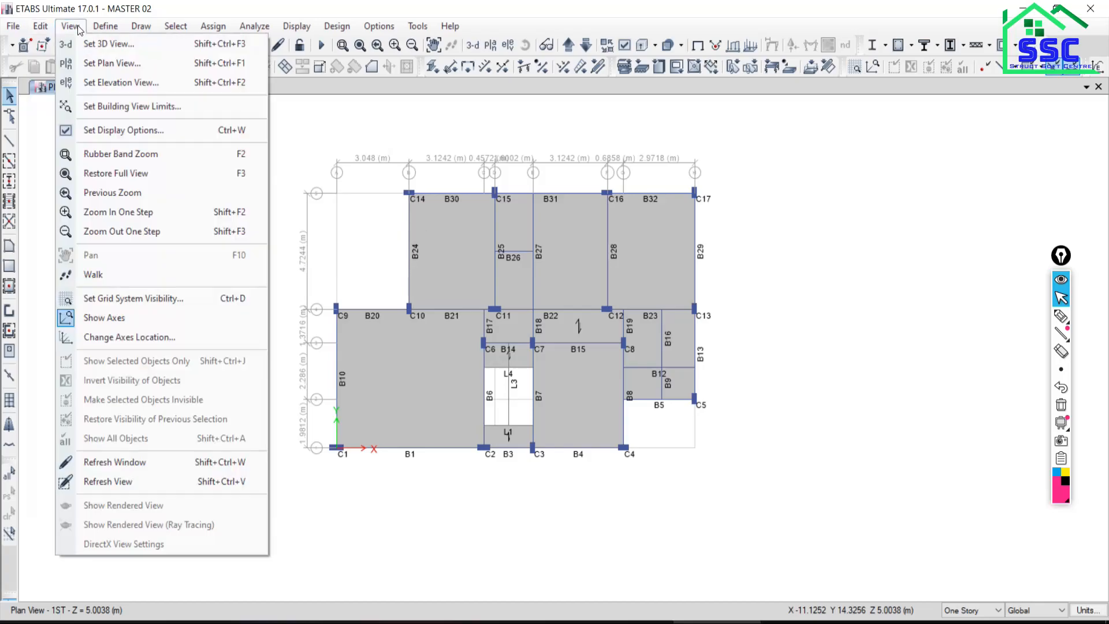
left_click(152, 295)
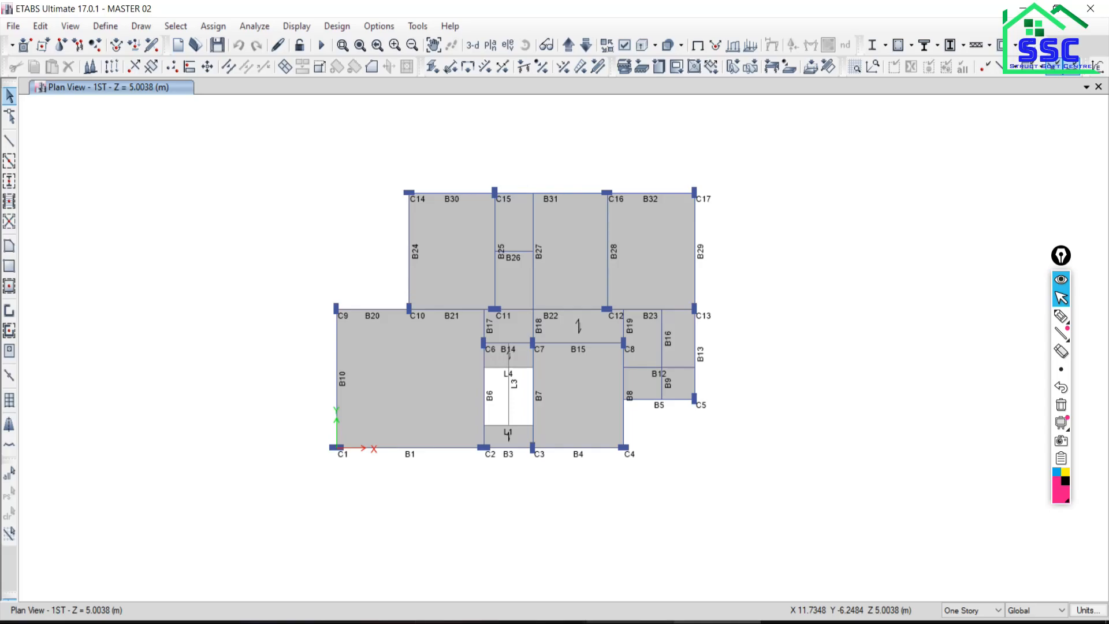
- Switch to the IMPORTANT COMMANDS PDF and draw tick marks on item 3, plan grids, and item 4, dimension of any line
left_click(622, 622)
left_click(1060, 316)
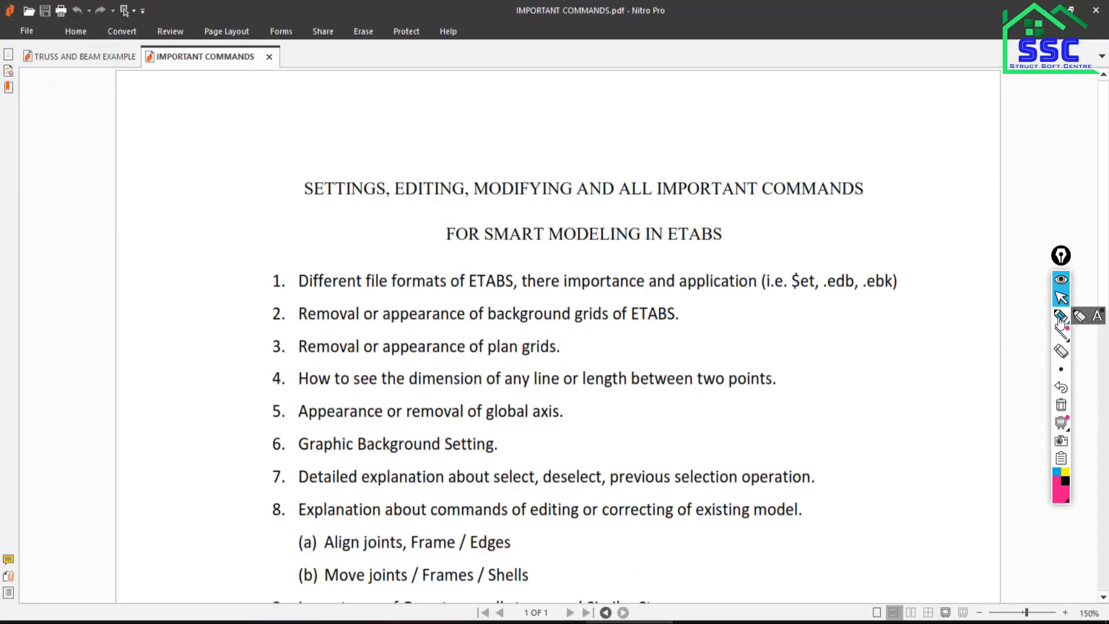
left_click_drag(257, 356, 321, 321)
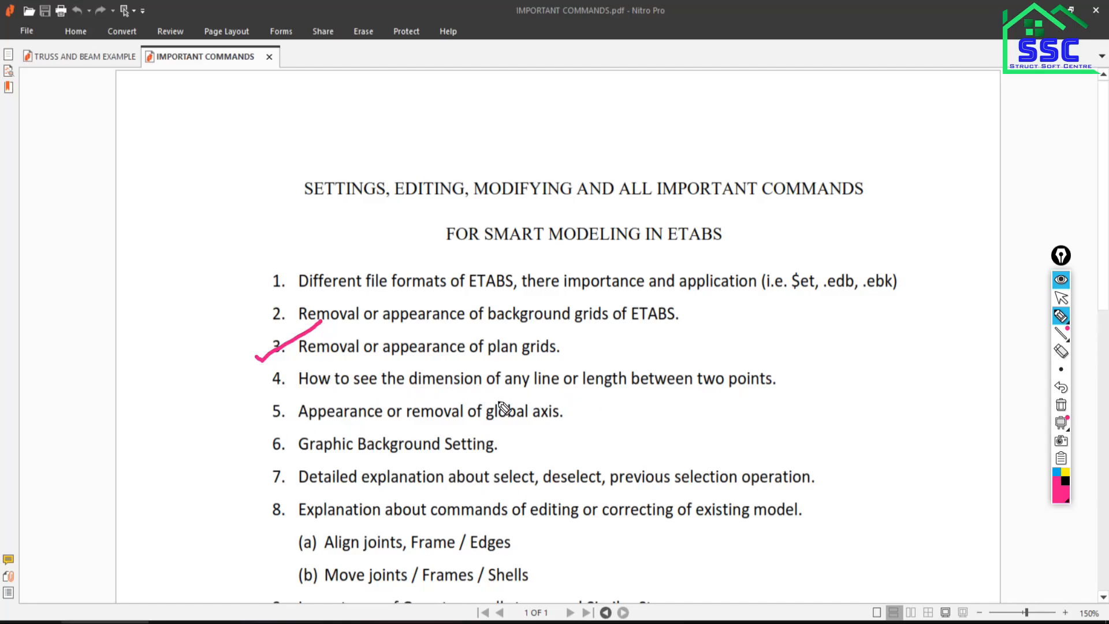
left_click_drag(257, 389, 317, 372)
left_click(1061, 297)
- Switch back to the MASTER 02 model in ETABS and clear the ink tick marks
left_click(804, 622)
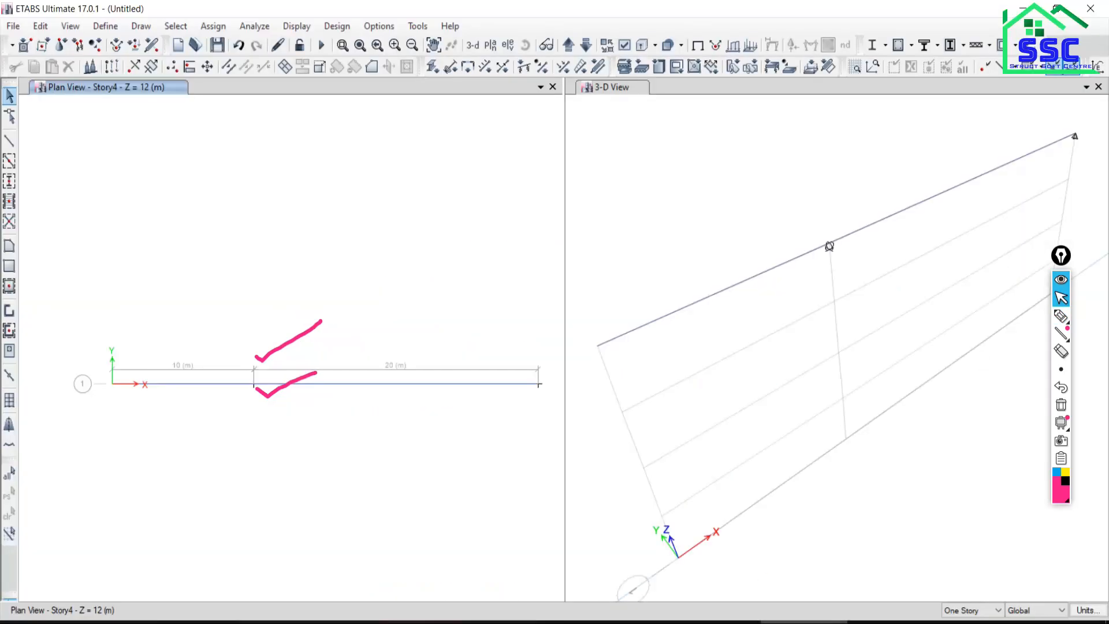
left_click(717, 621)
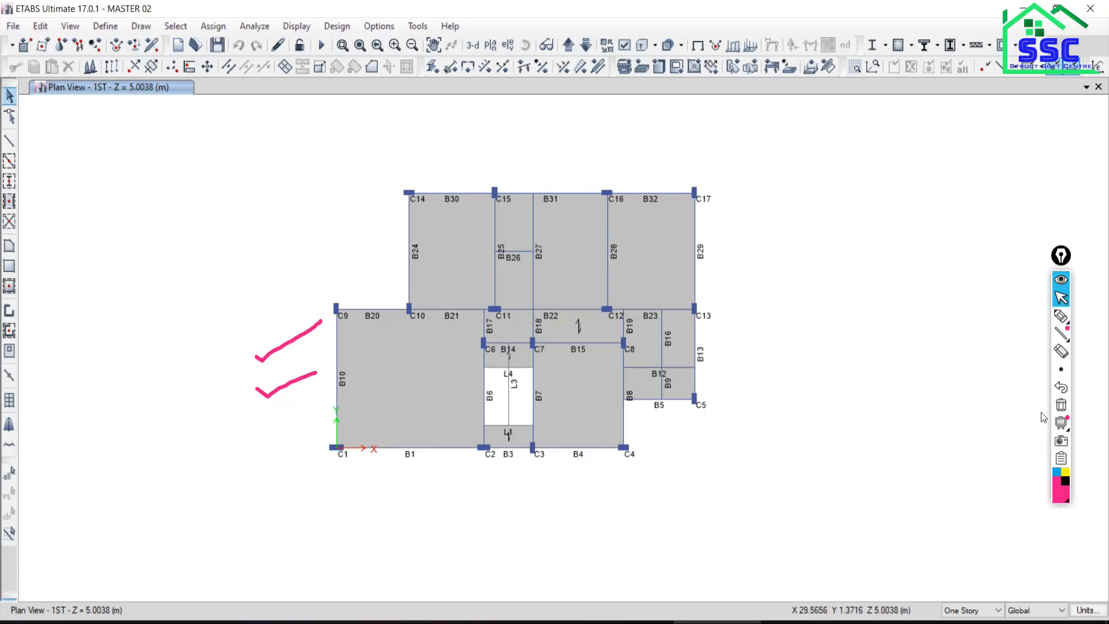
left_click(1061, 405)
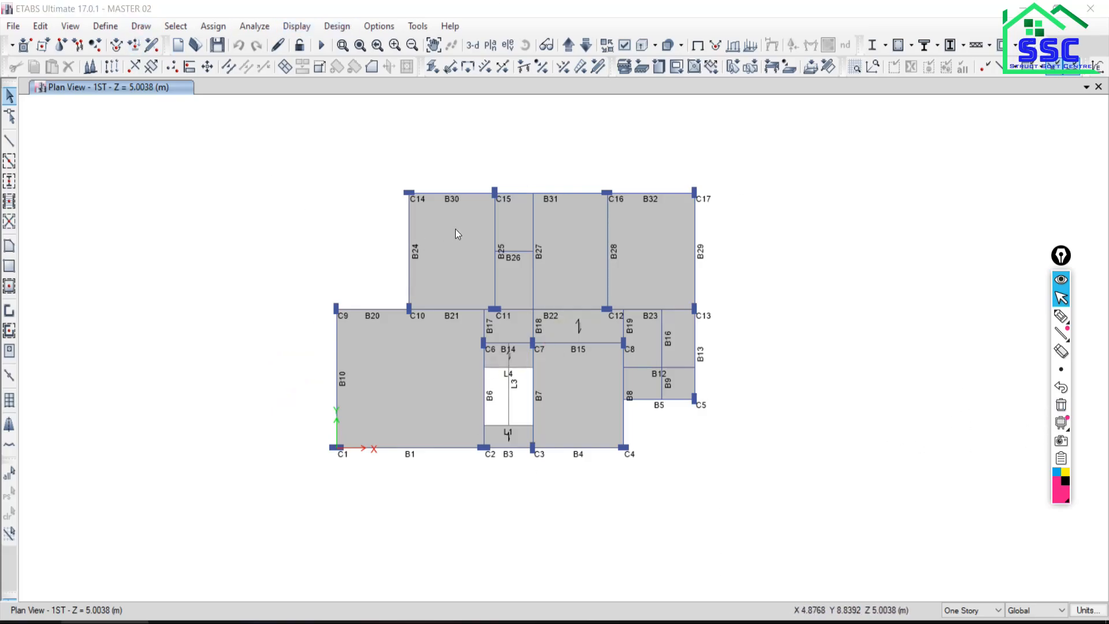
- Select beam B30 along the upper edge of the 1ST story plan
scroll(445, 243, "up", 4)
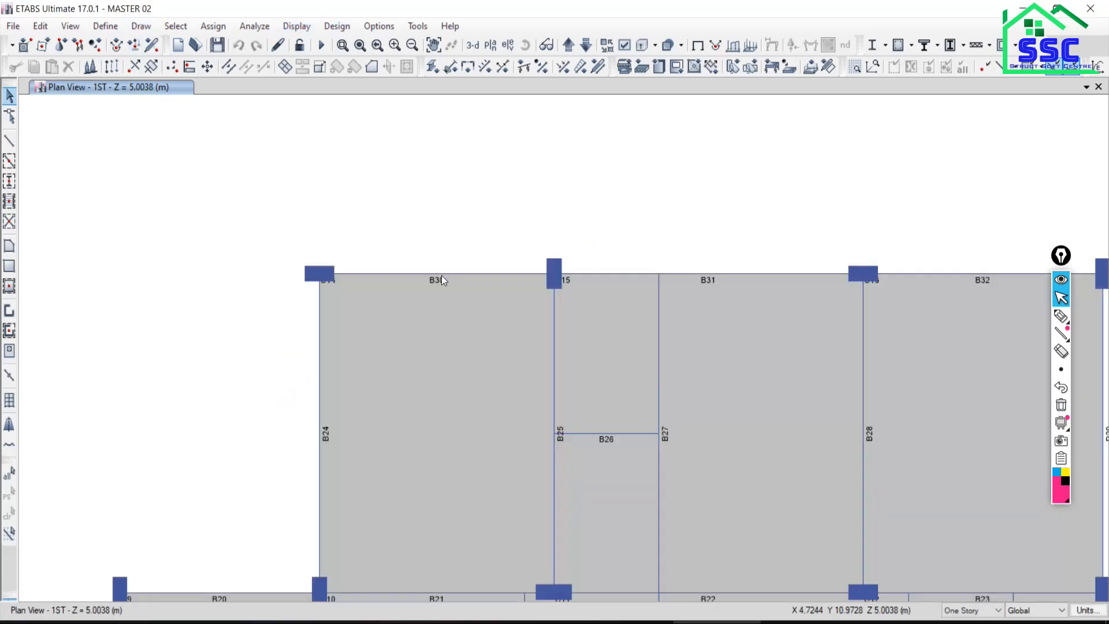
left_click(391, 274)
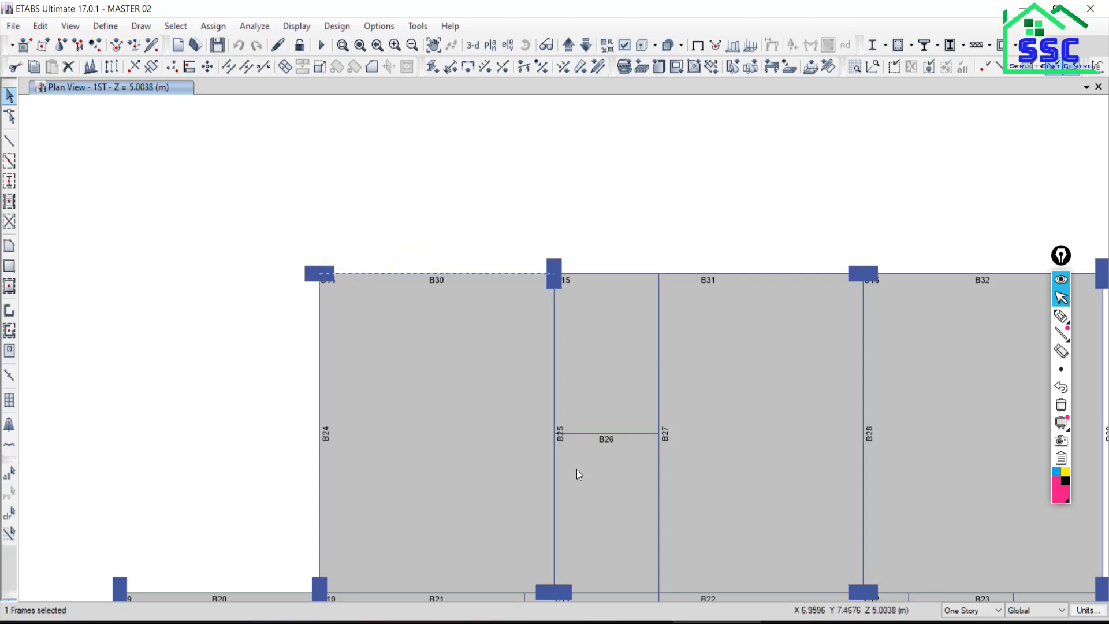
middle_click_drag(576, 472, 561, 401)
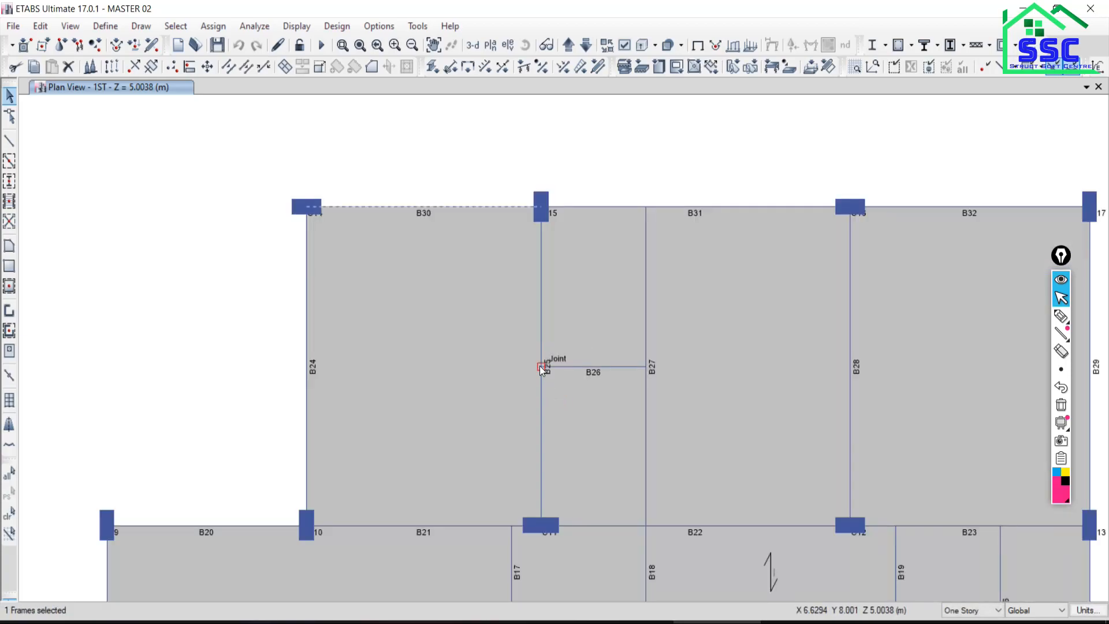
- Underline and circle beam B26 with the ink pen, and clear the ink marks
left_click(1061, 316)
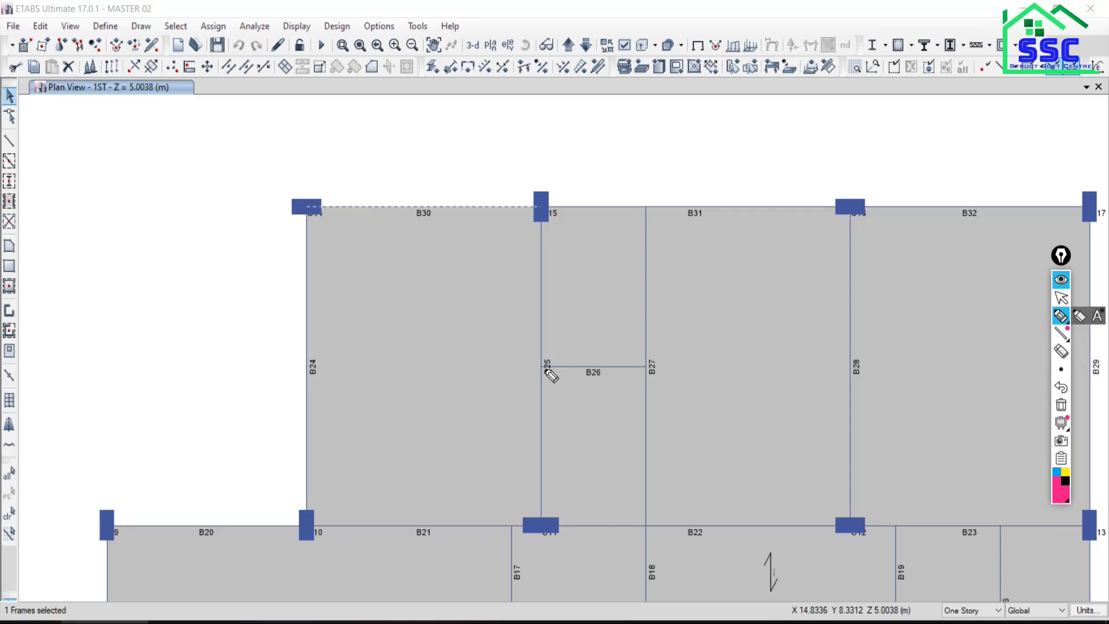
left_click_drag(538, 365, 614, 368)
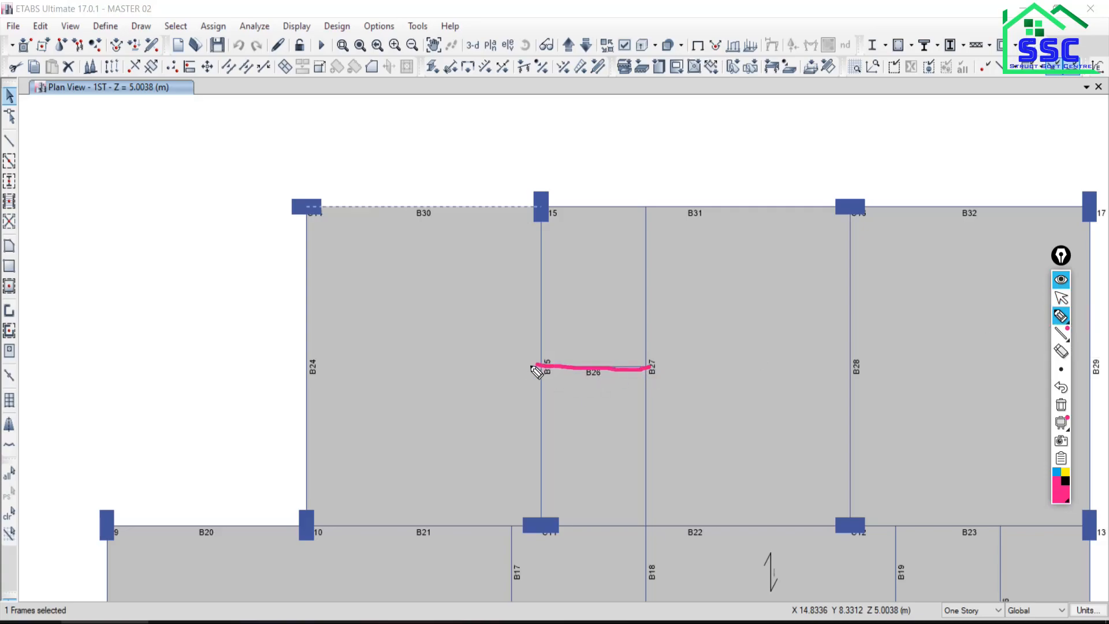
mouse_move(531, 364)
left_mouse_down()
mouse_move(653, 366)
mouse_move(537, 364)
left_mouse_up()
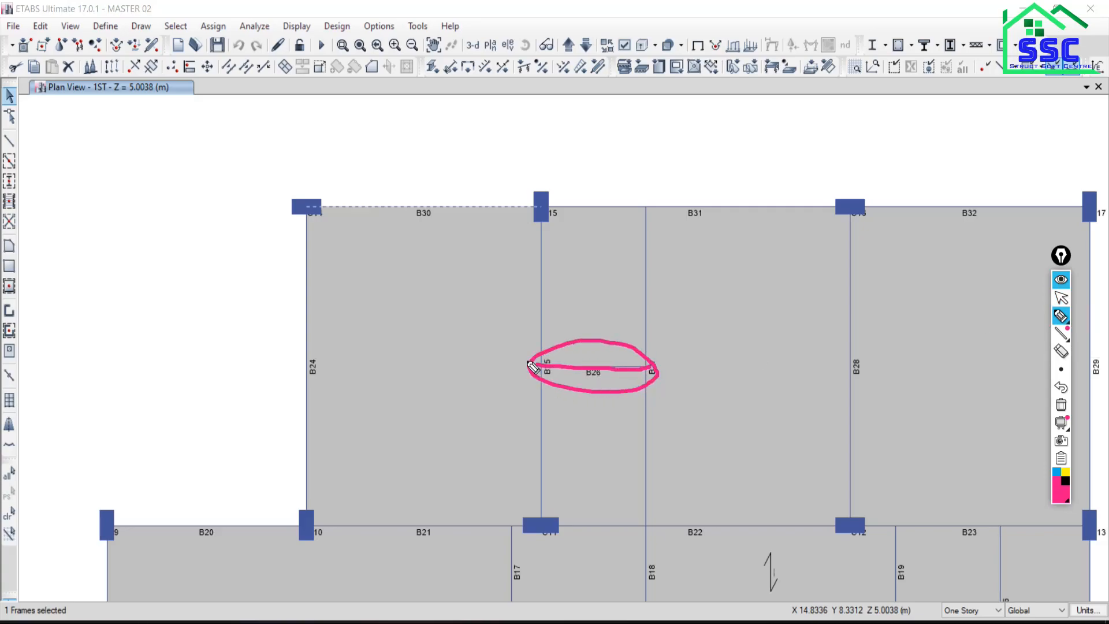
left_click(1061, 405)
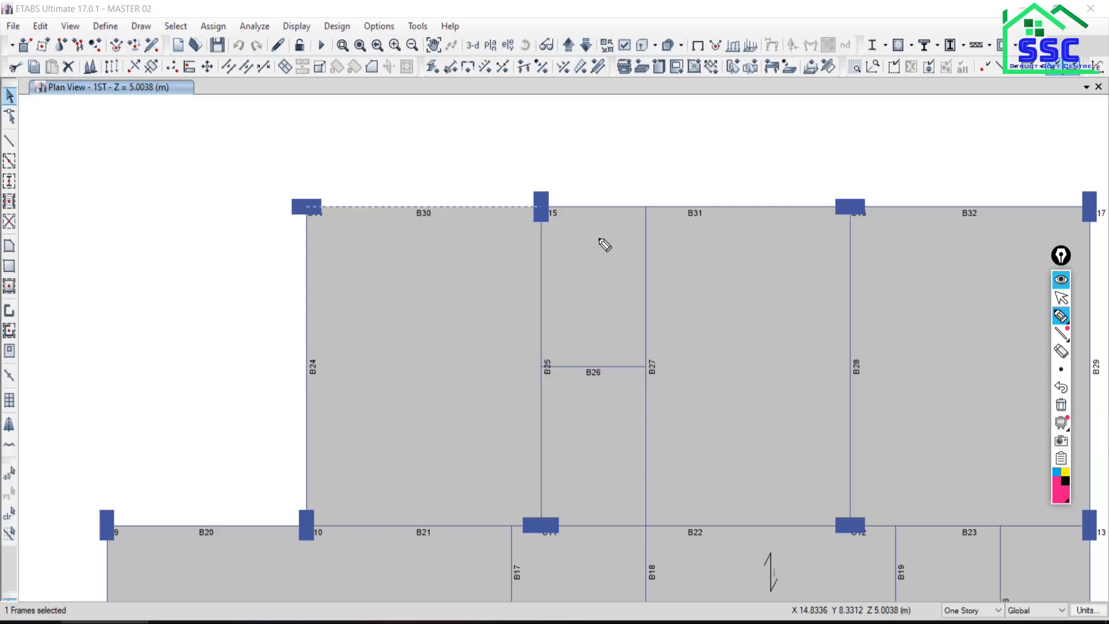
left_click(1061, 298)
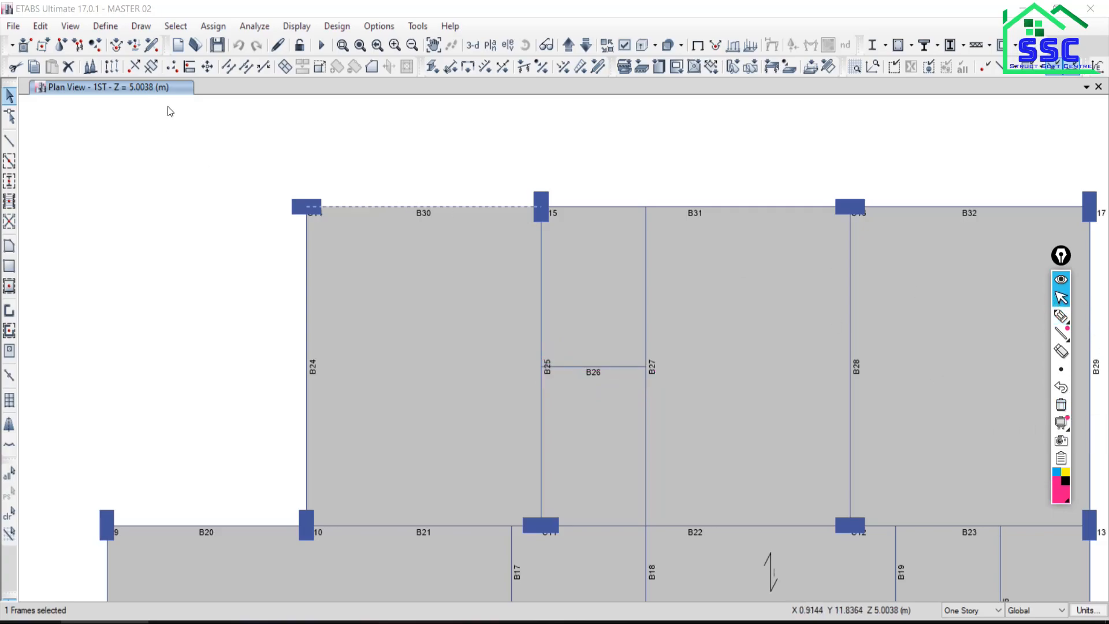
- Draw a dimension line along beam B26, from its joint on beam B25 to its joint on beam B27
left_click(137, 29)
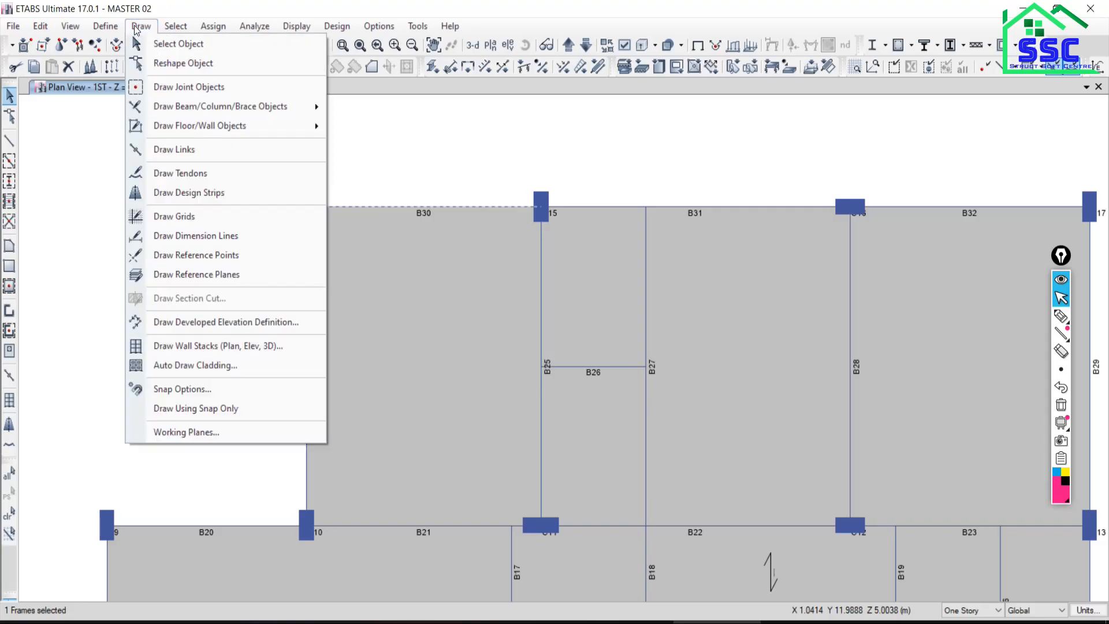
left_click(168, 237)
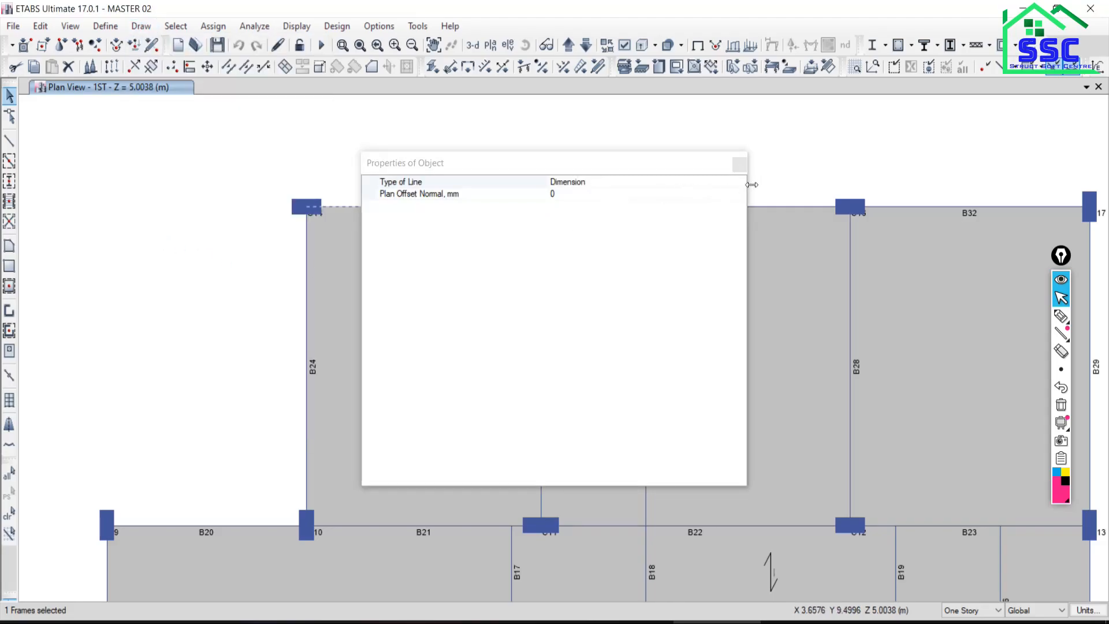
left_click(741, 167)
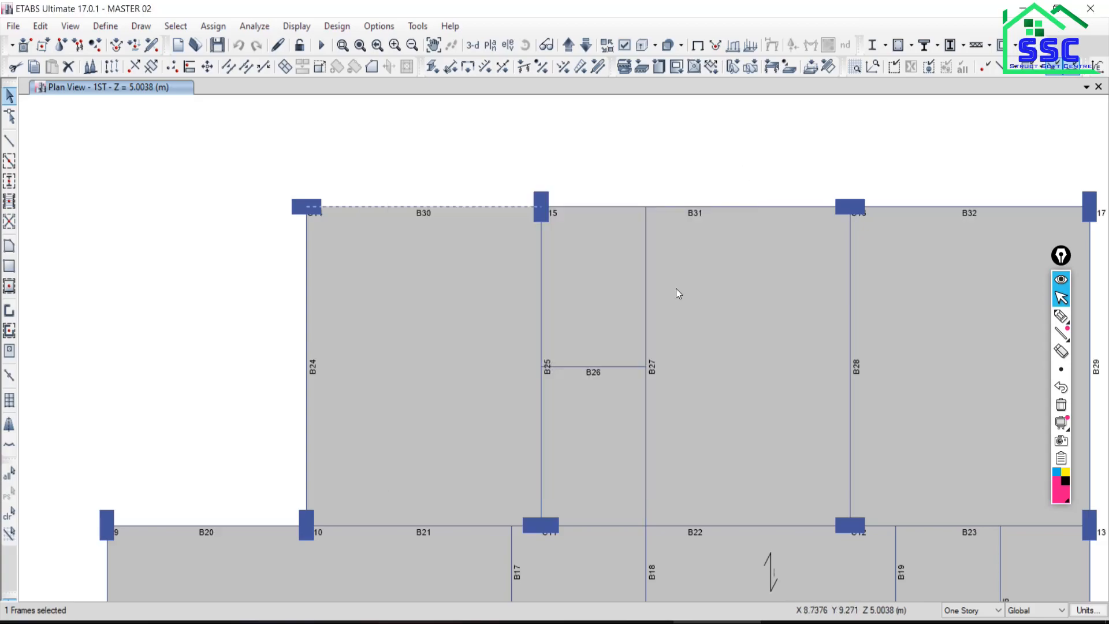
left_click(541, 366)
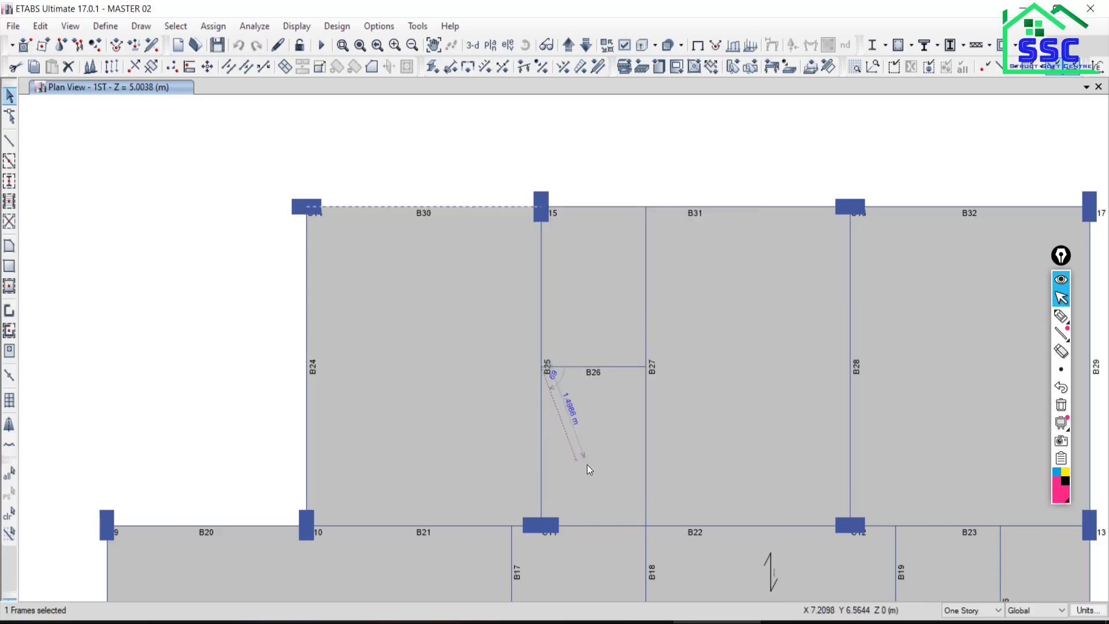
left_click(648, 366)
left_click(638, 339)
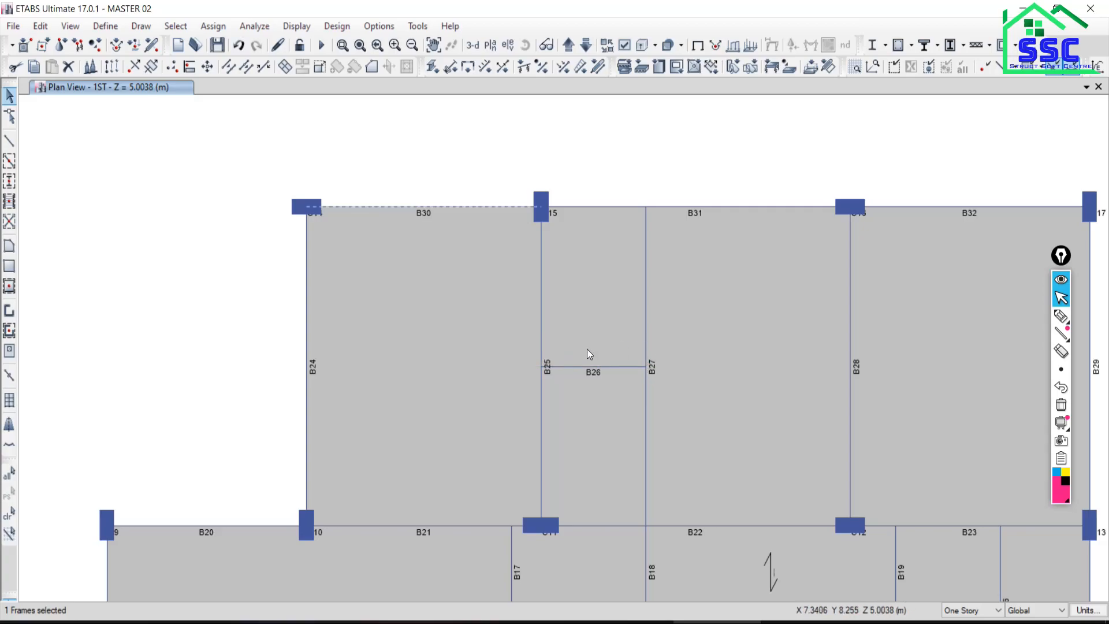
scroll(585, 348, "up", 2)
scroll(601, 341, "up", 4)
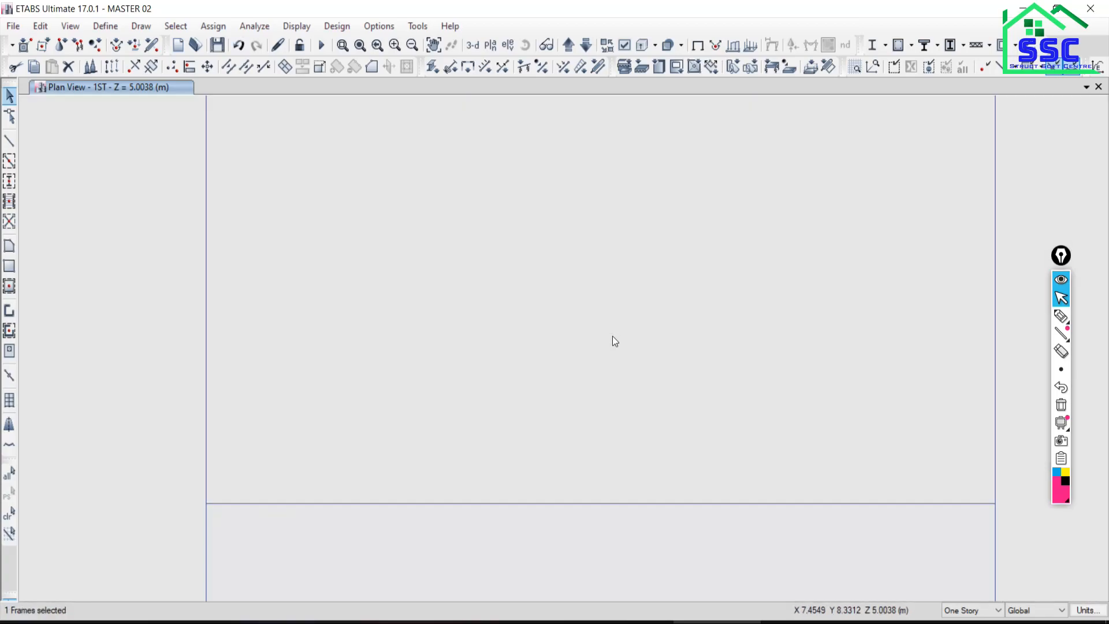
scroll(595, 335, "down", 3)
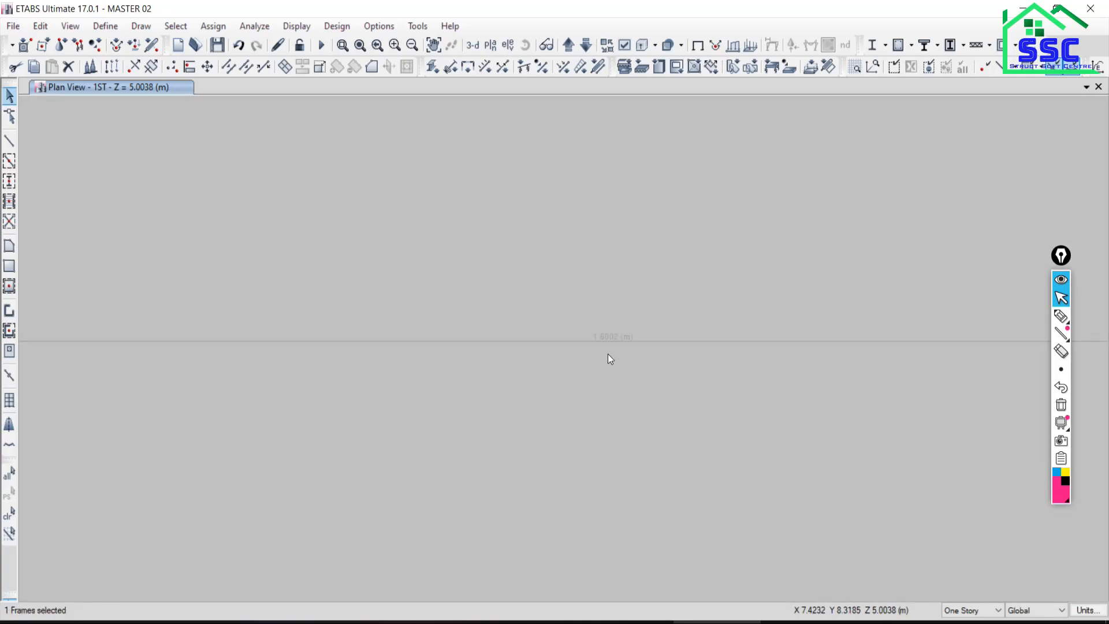
scroll(610, 359, "up", 2)
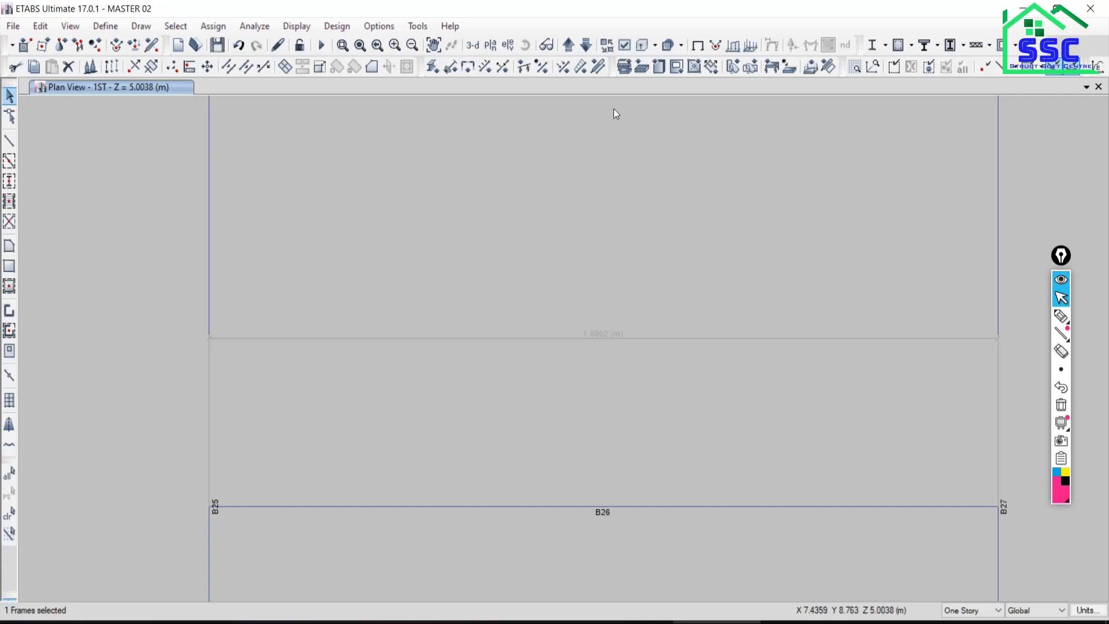
left_click(669, 46)
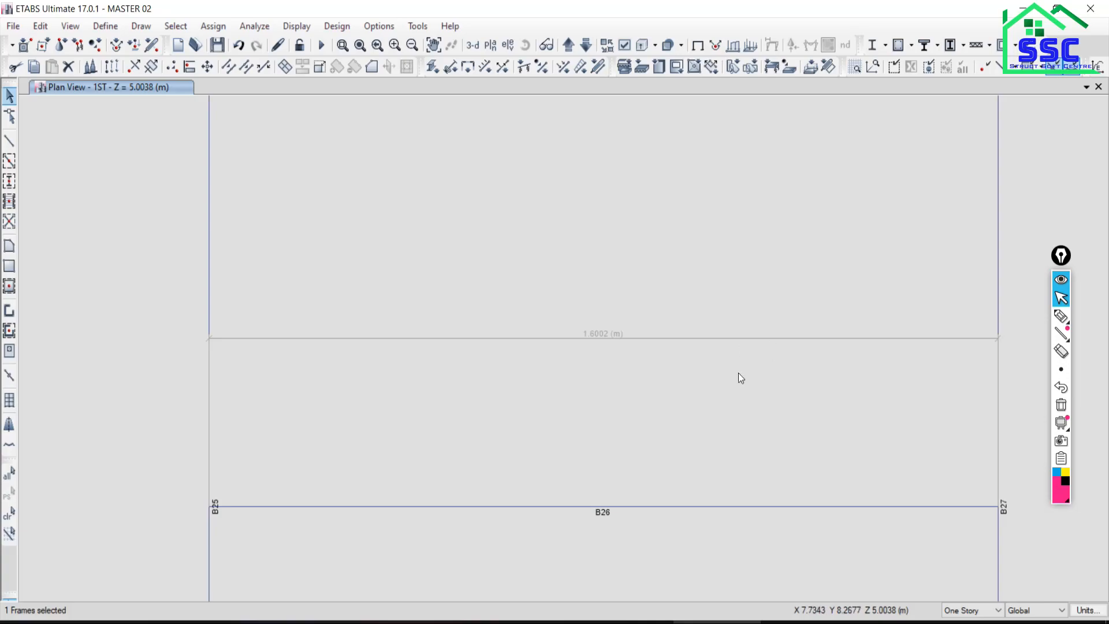
scroll(705, 375, "down", 5)
scroll(698, 386, "down", 5)
scroll(671, 383, "up", 5)
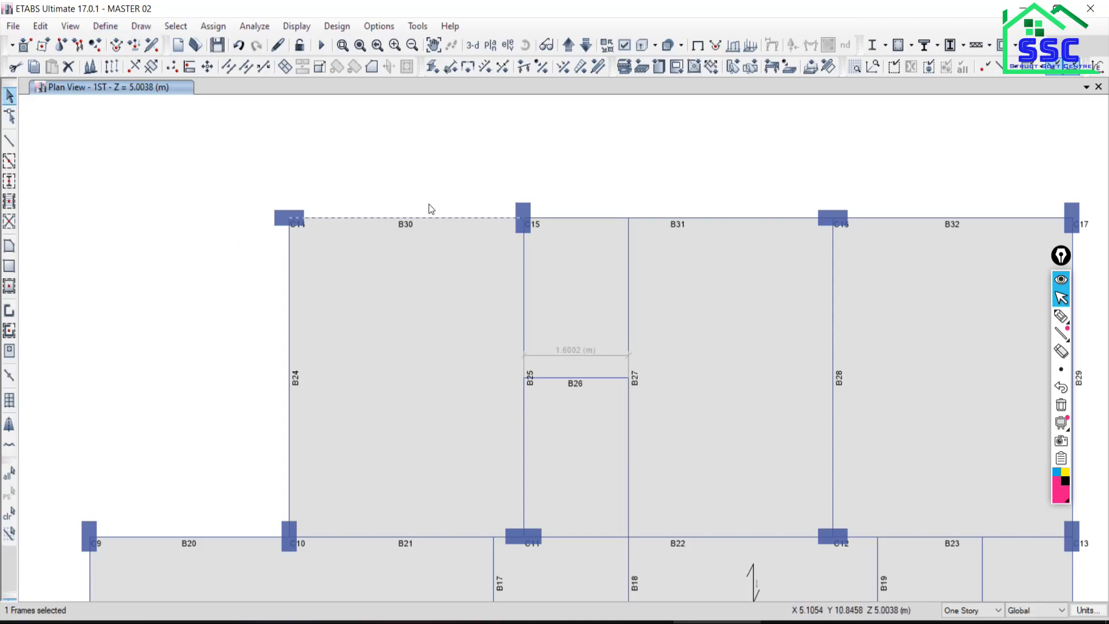
- Try to draw a dimension line along beam B24 from column C10 to column C14
left_click(139, 26)
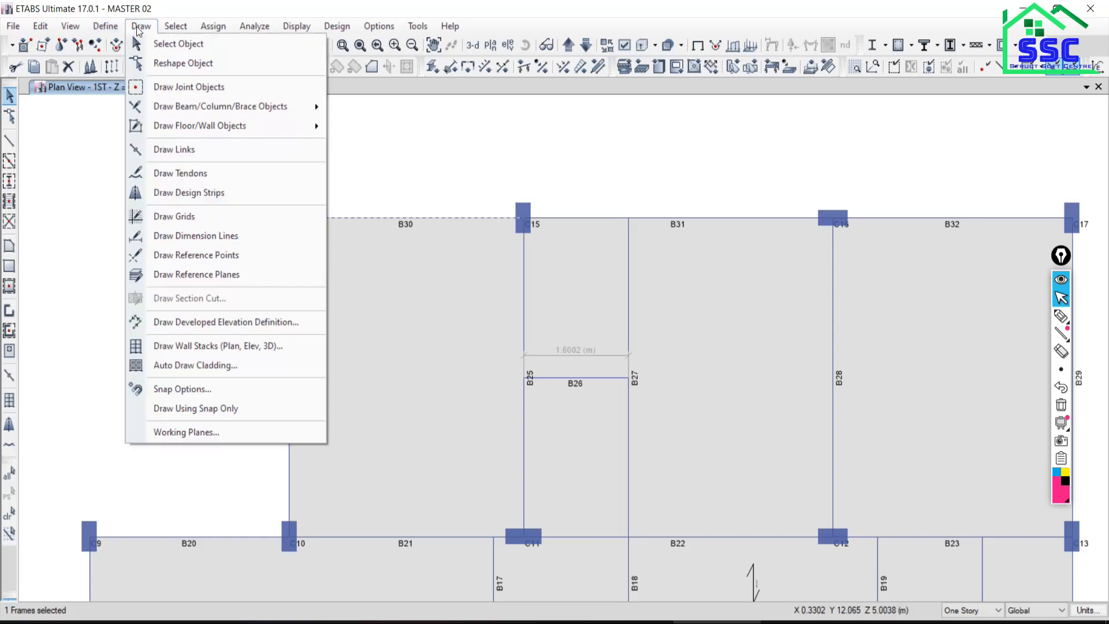
left_click(198, 231)
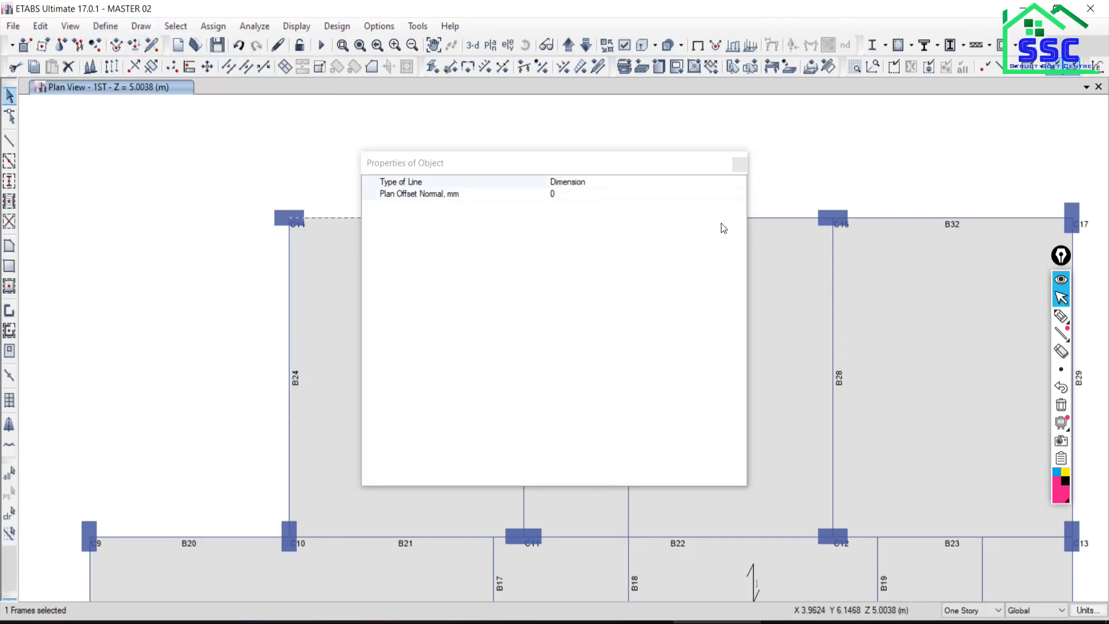
left_click(737, 156)
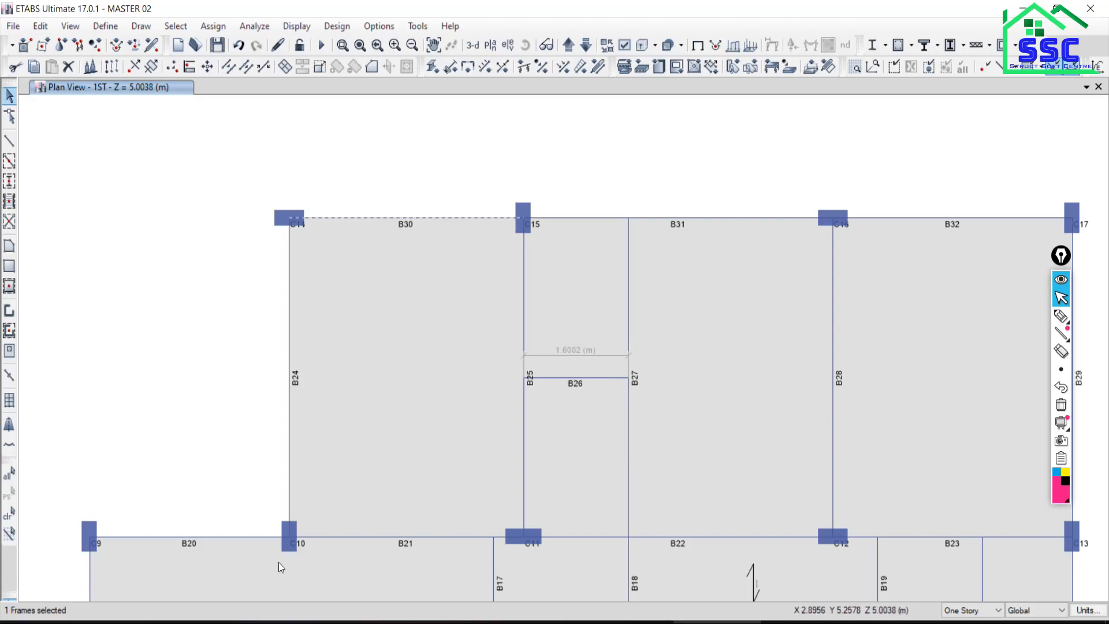
left_click(288, 538)
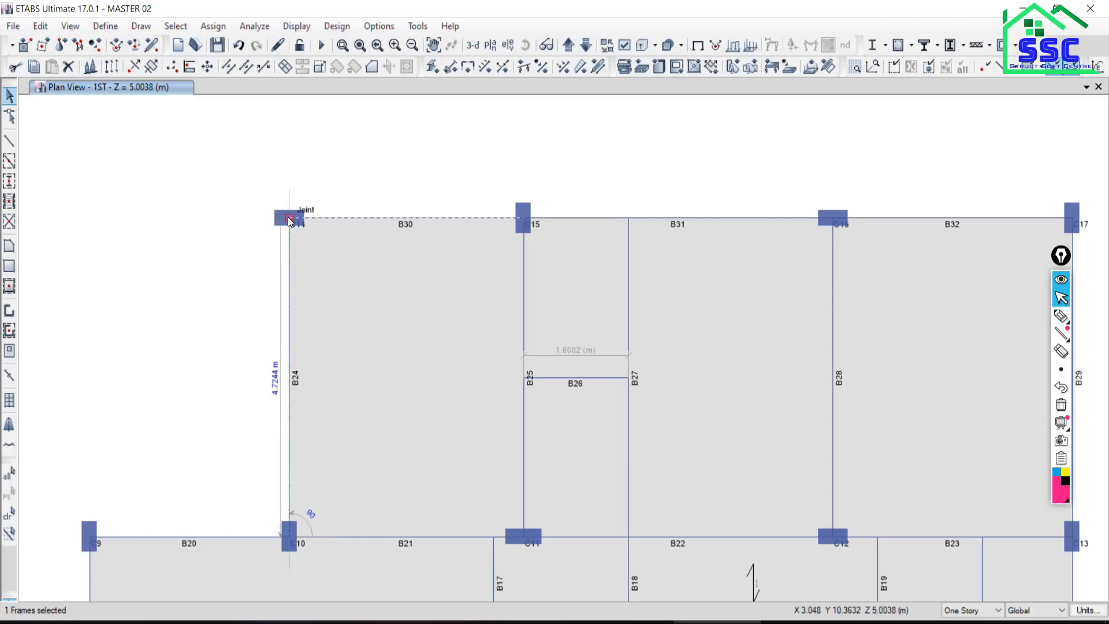
key("Escape")
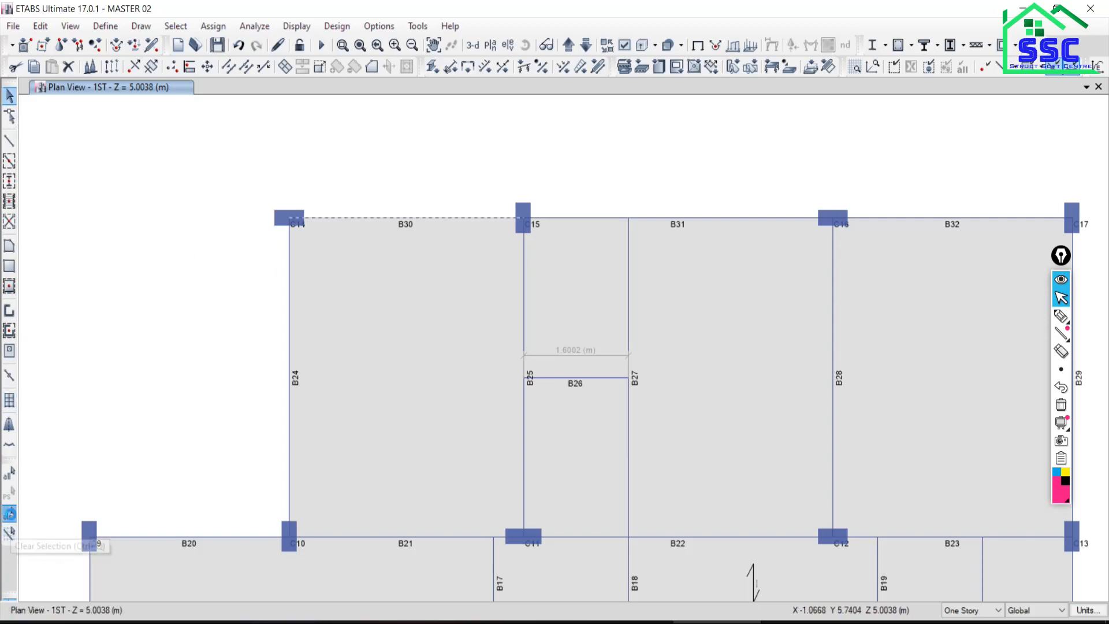
- Clear the selection and draw a dimension line from column C14 to column C15, placed outside the plan beyond beam B30
left_click(9, 513)
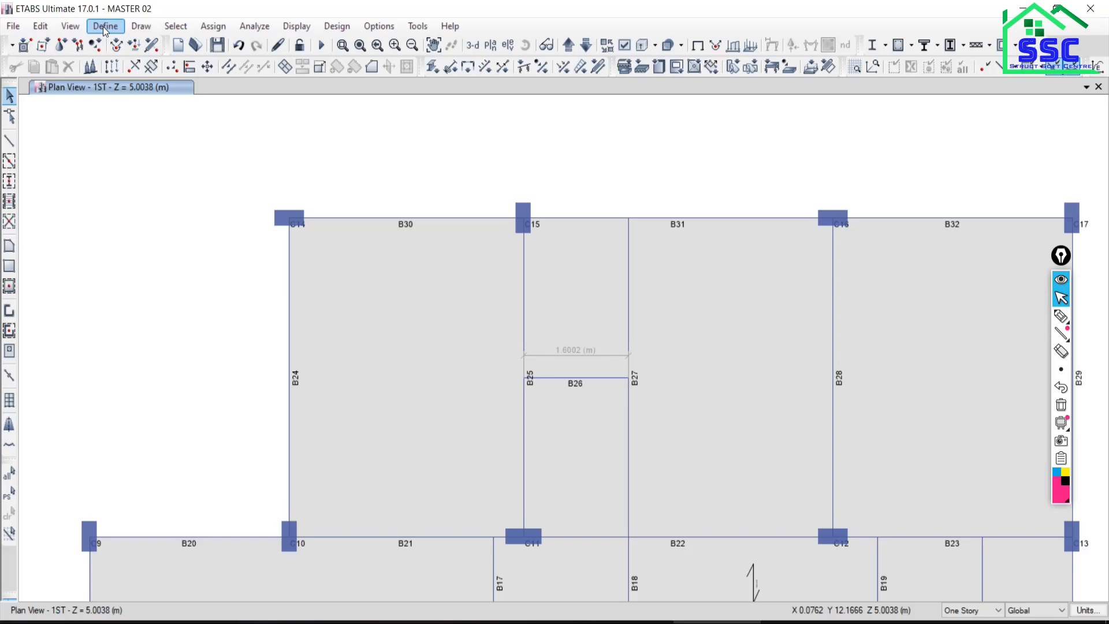
left_click(141, 27)
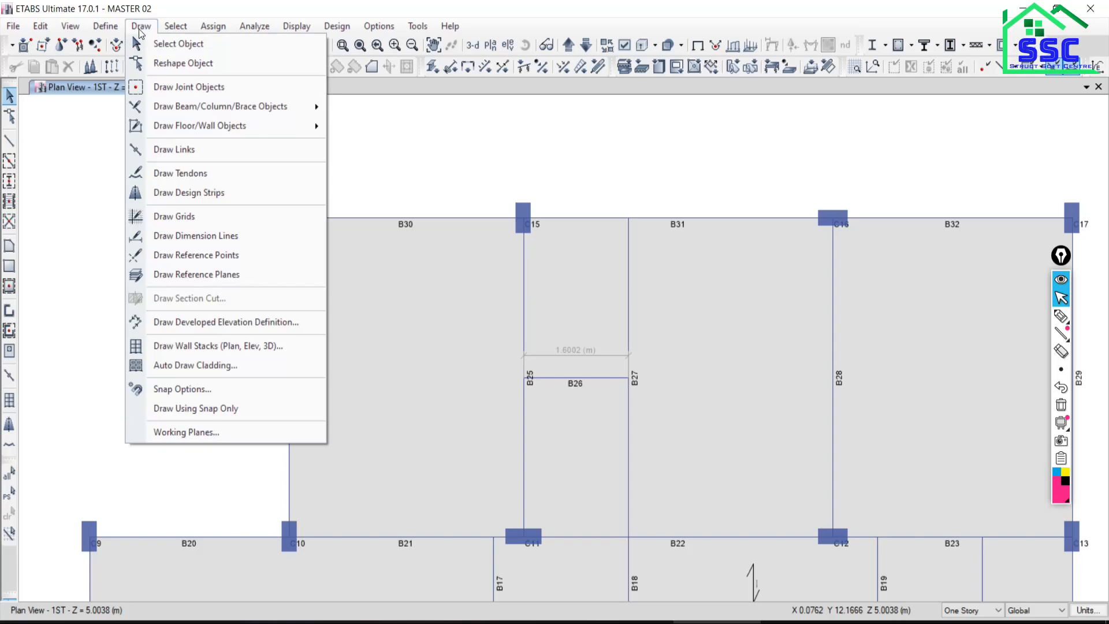
left_click(194, 236)
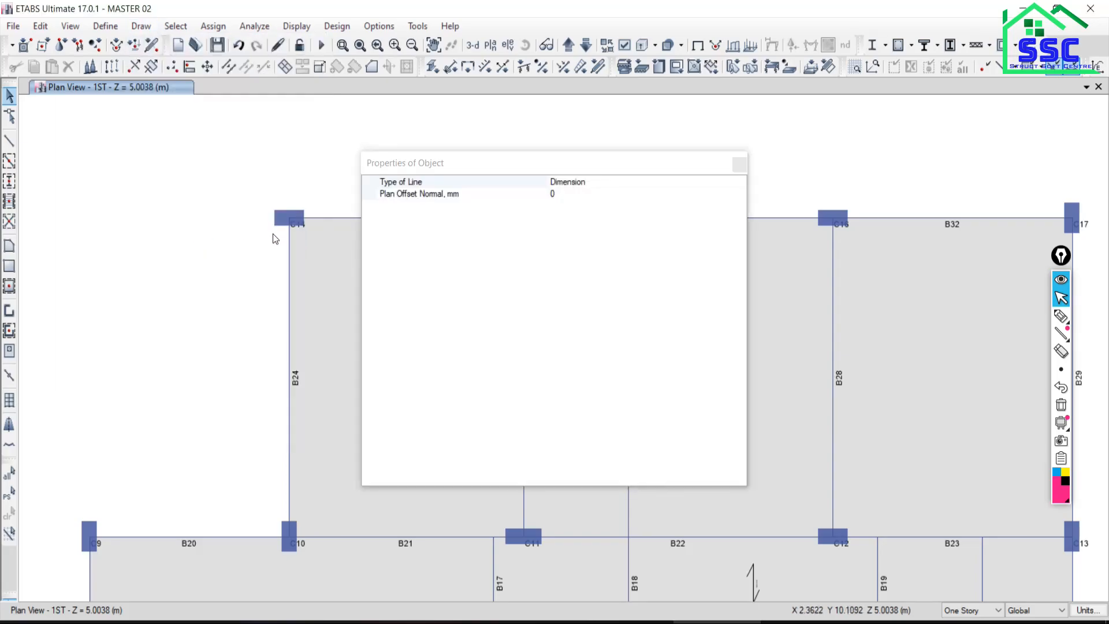
left_click(739, 165)
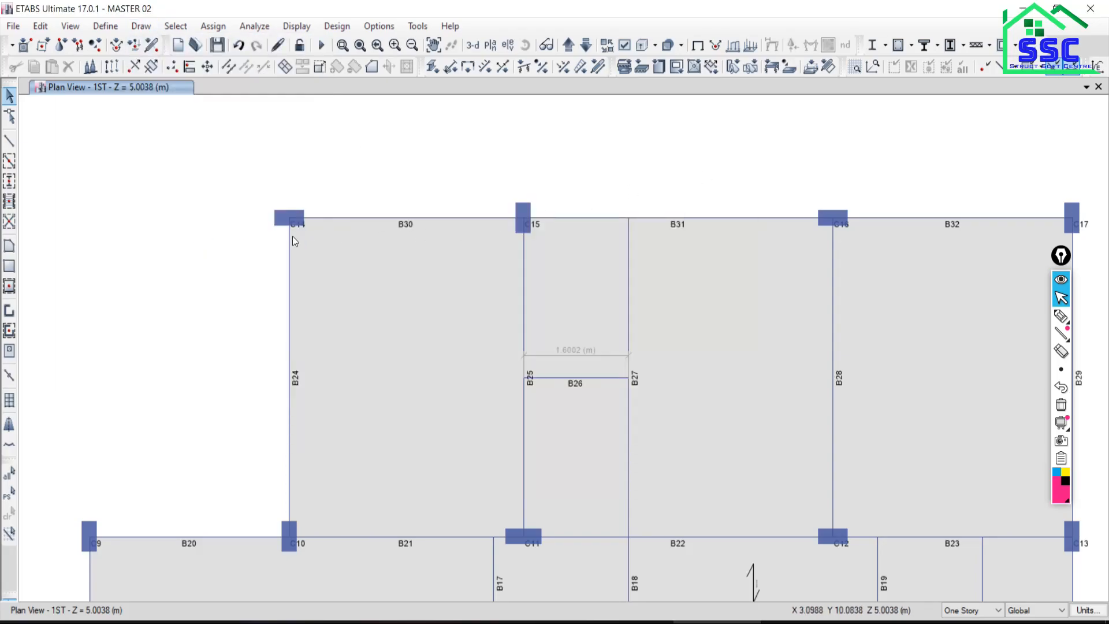
left_click(290, 220)
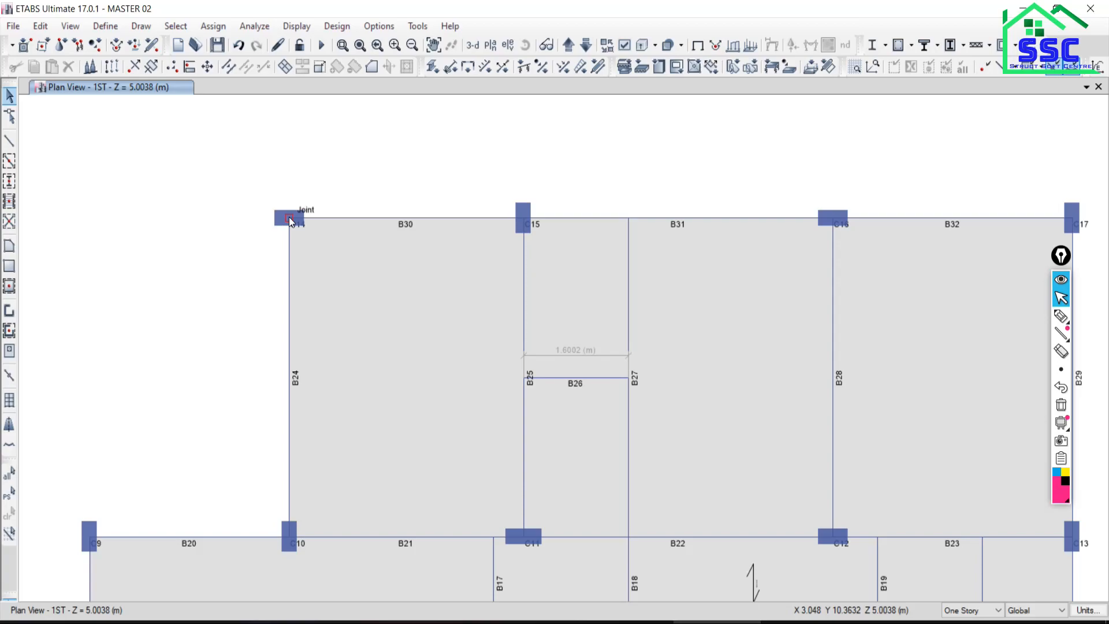
left_click(525, 220)
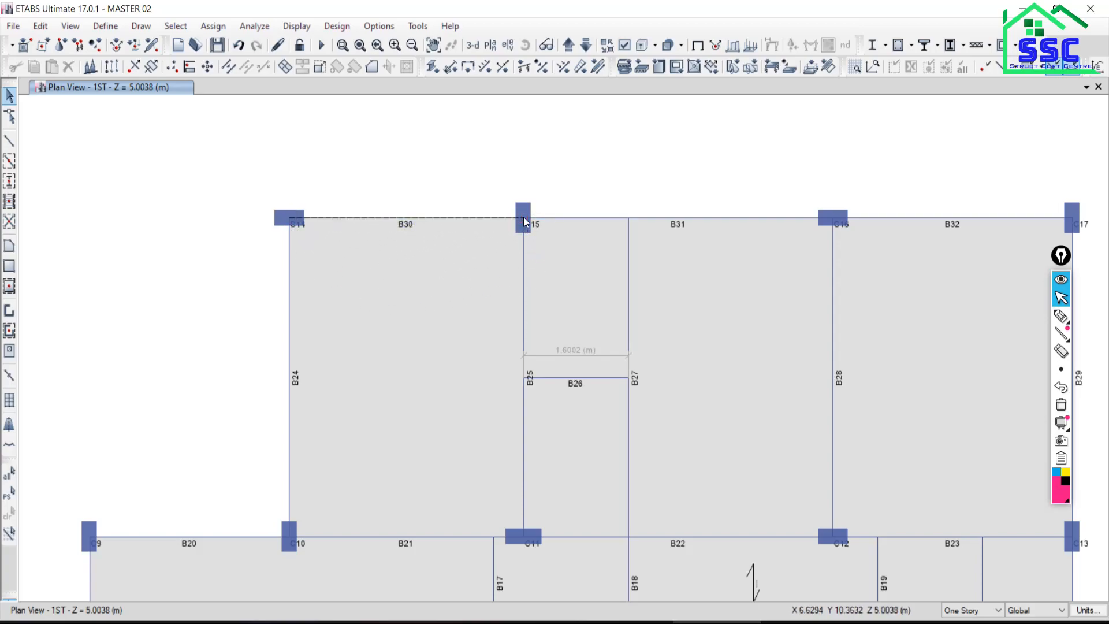
left_click(527, 154)
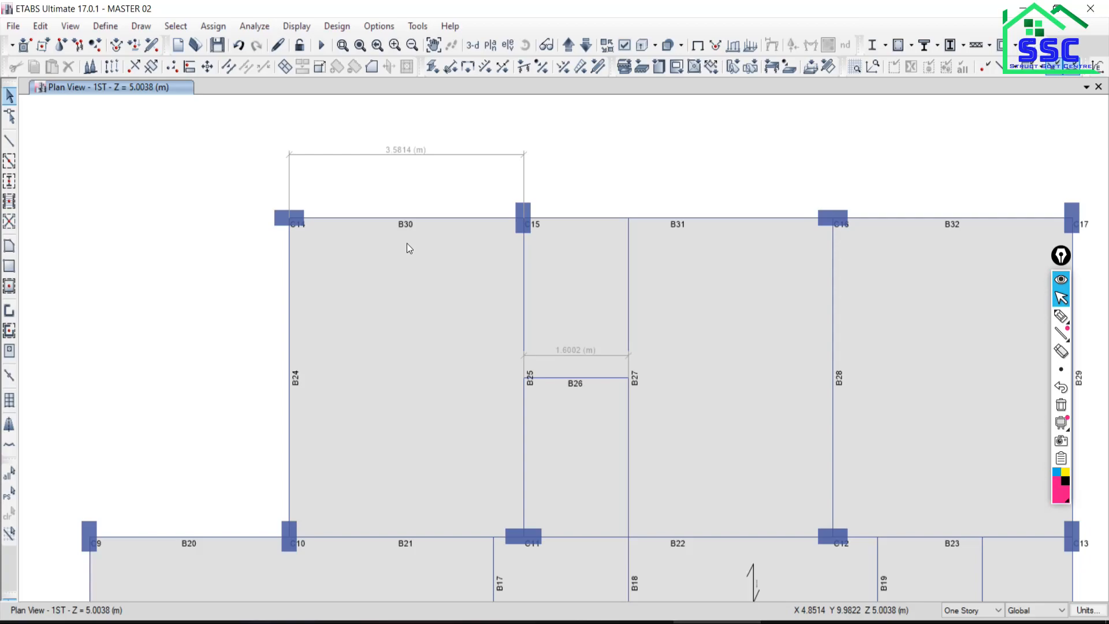
- Turn off the display of dimension lines in the first-storey plan view
left_click(623, 49)
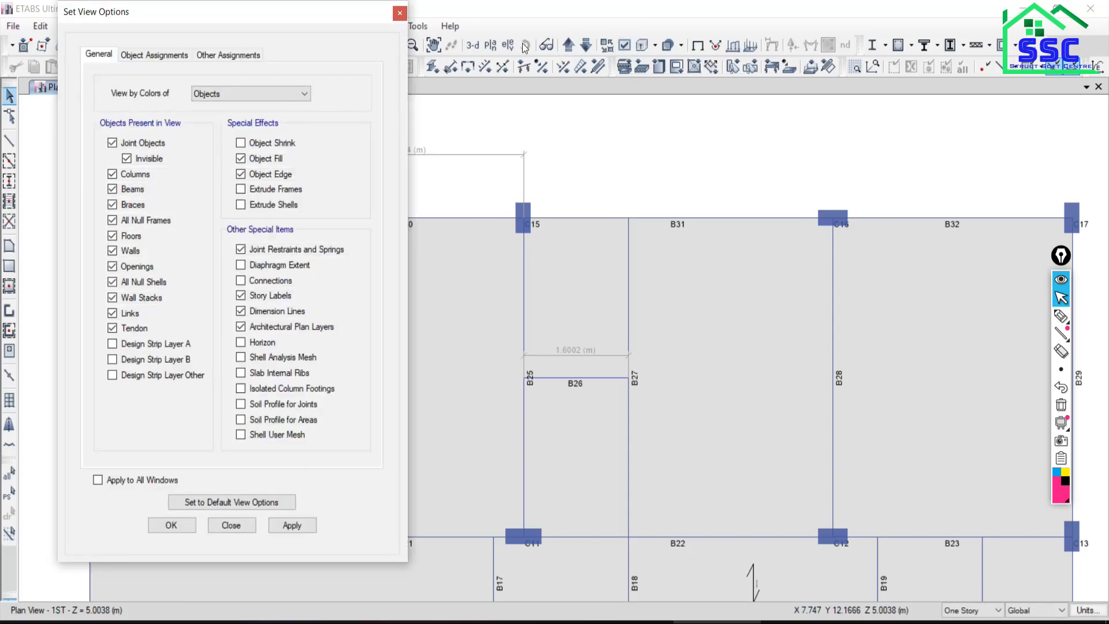
left_click(404, 17)
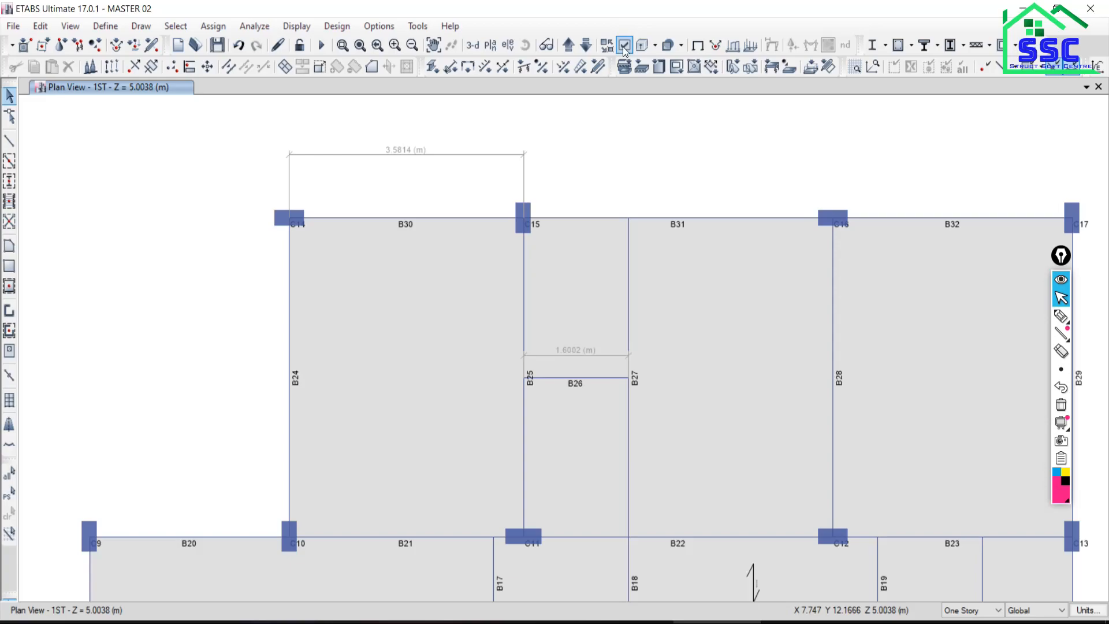
left_click(622, 46)
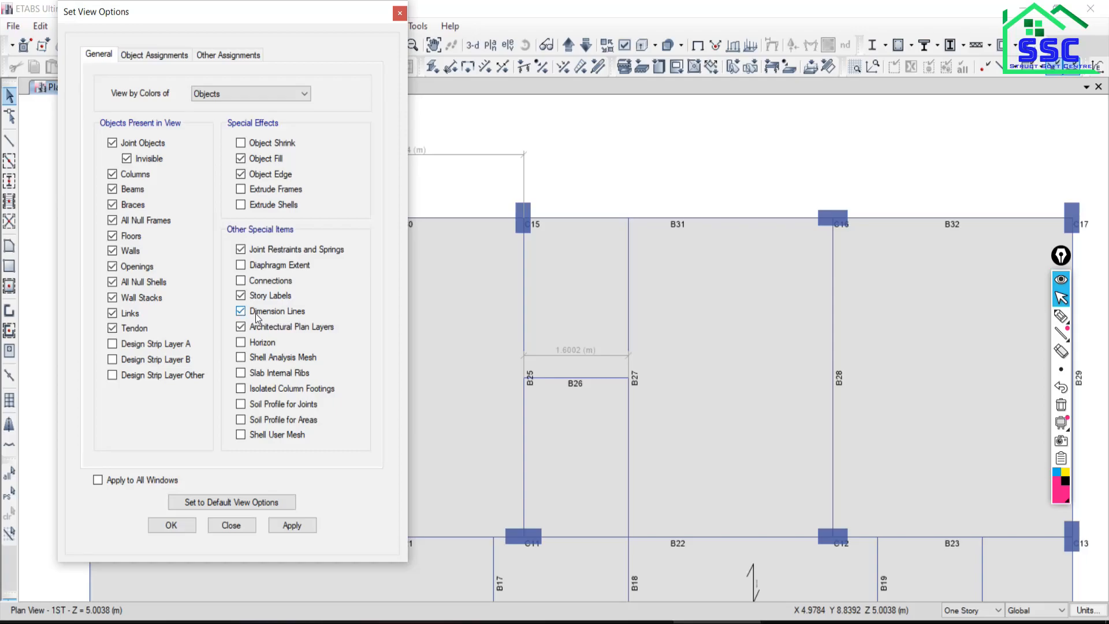
left_click(240, 311)
scroll(659, 278, "down", 6)
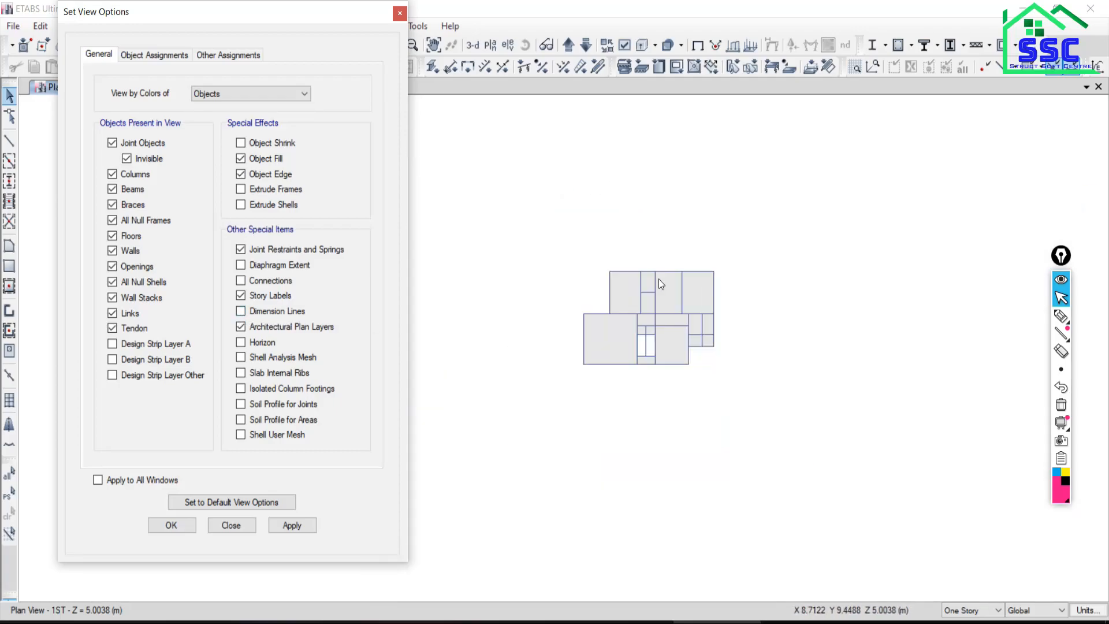
left_click(659, 278)
scroll(653, 289, "up", 3)
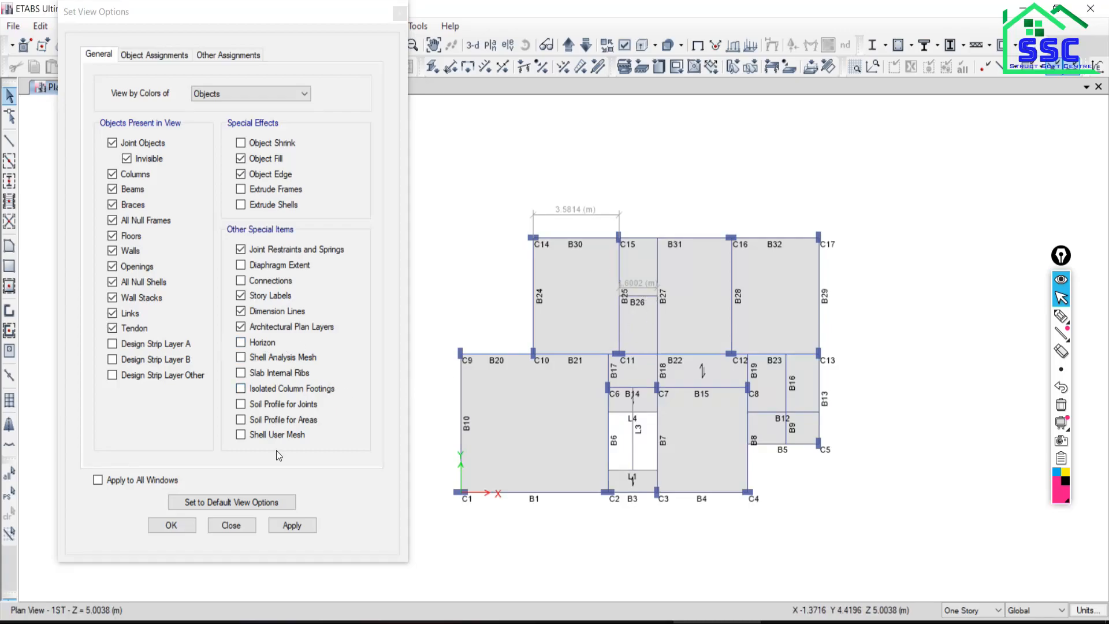
left_click(291, 527)
left_click(240, 311)
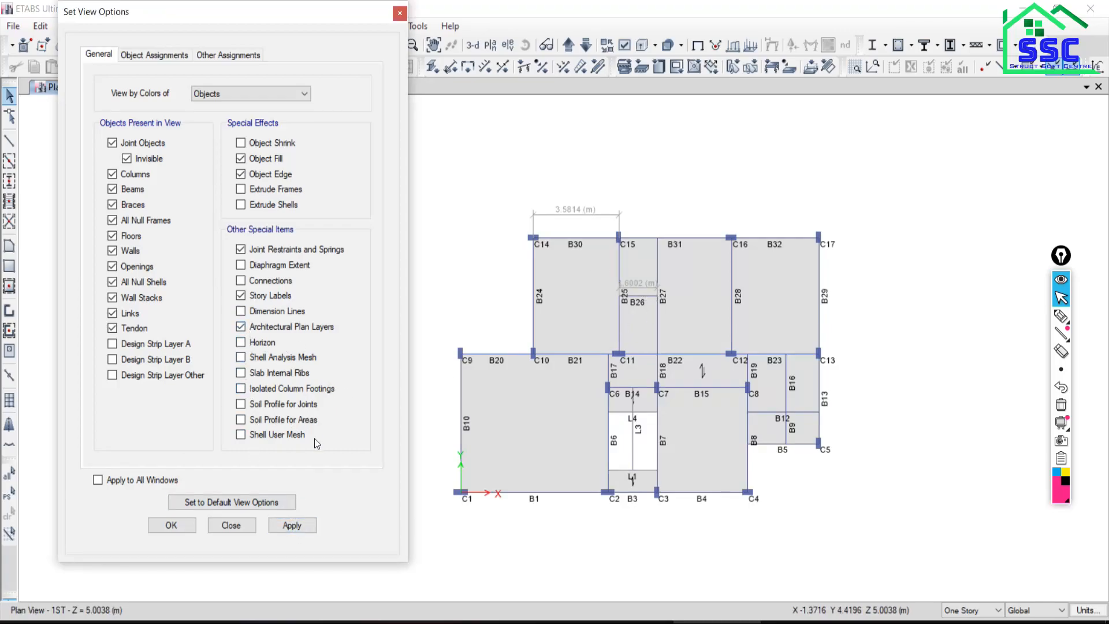
left_click(295, 526)
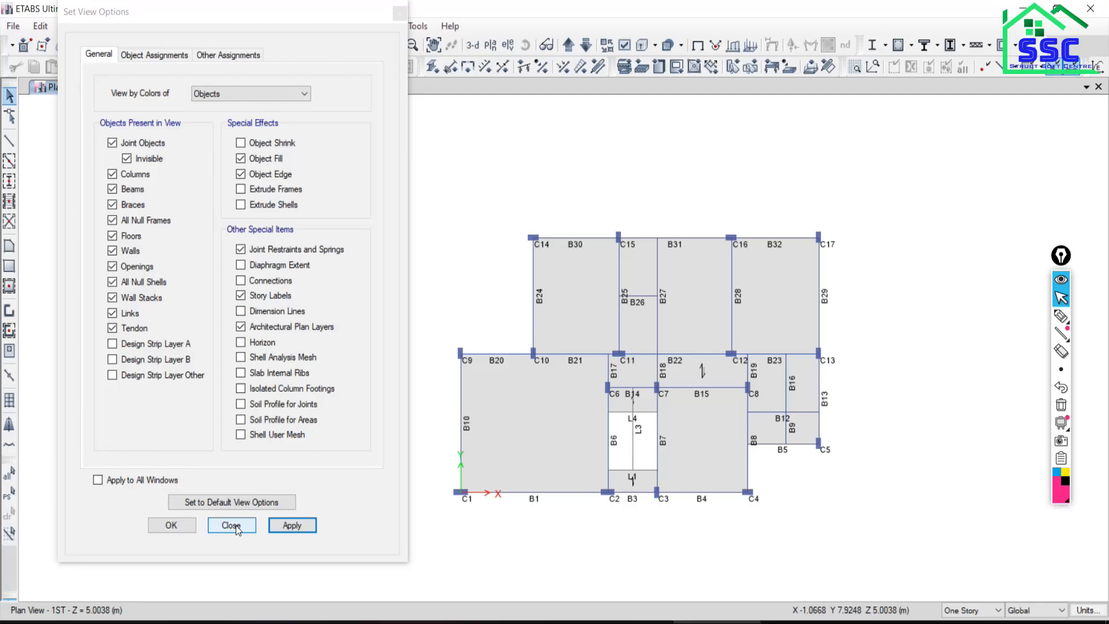
- Switch to the IMPORTANT COMMANDS PDF in Nitro Pro and mark items 1 to 4 with pink check marks
left_click(630, 622)
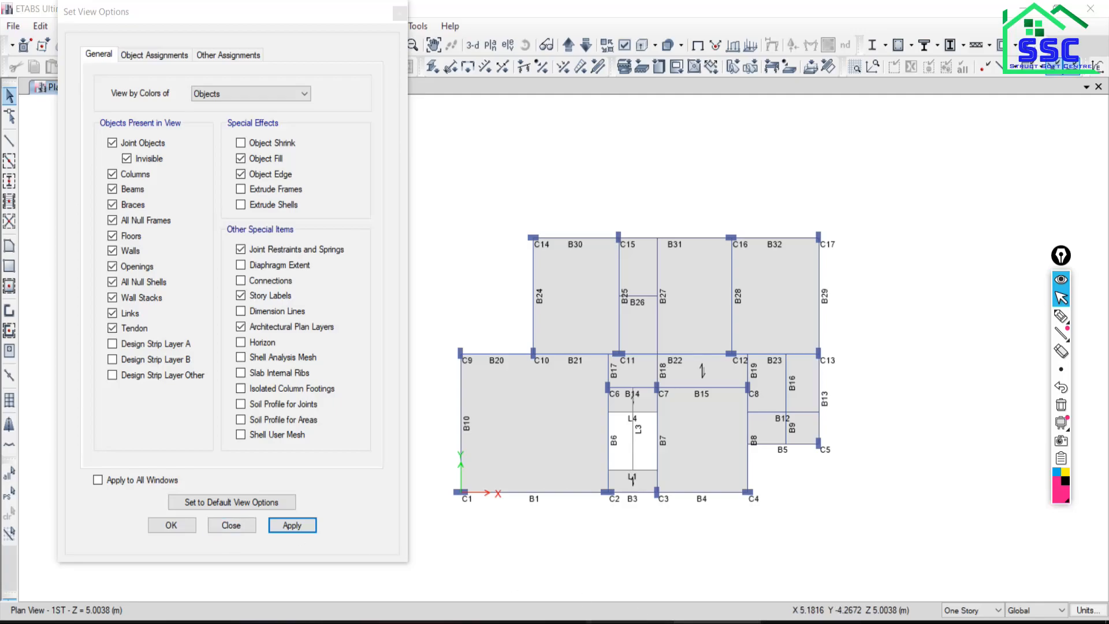
left_click(1061, 316)
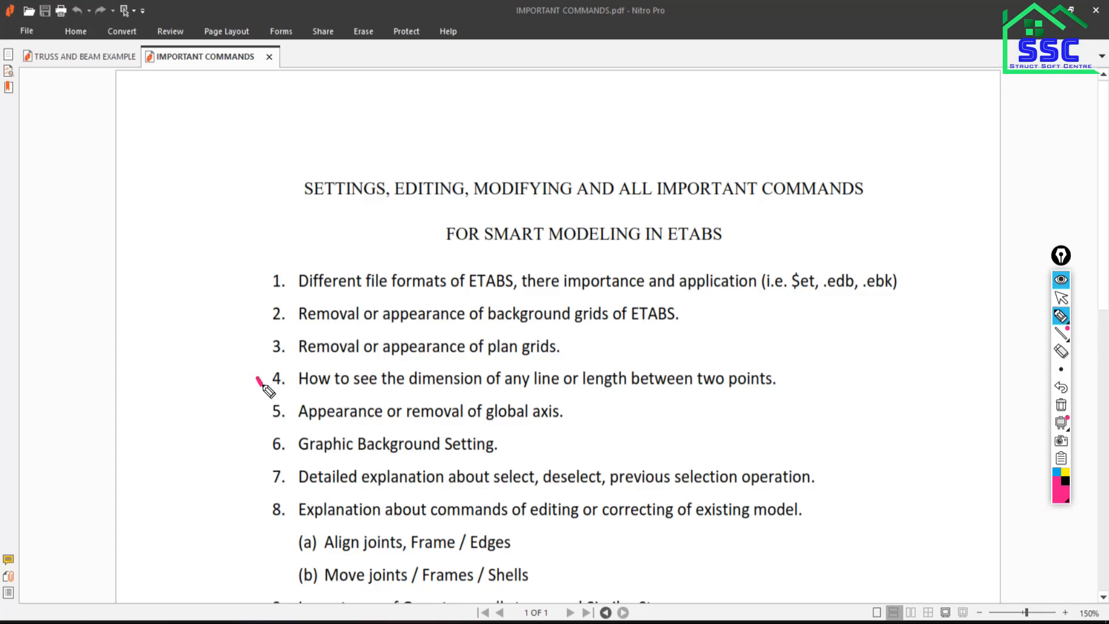
mouse_move(257, 380)
left_mouse_down()
mouse_move(265, 389)
mouse_move(299, 376)
left_mouse_up()
mouse_move(253, 345)
left_mouse_down()
mouse_move(309, 335)
mouse_move(296, 310)
mouse_move(306, 265)
left_mouse_up()
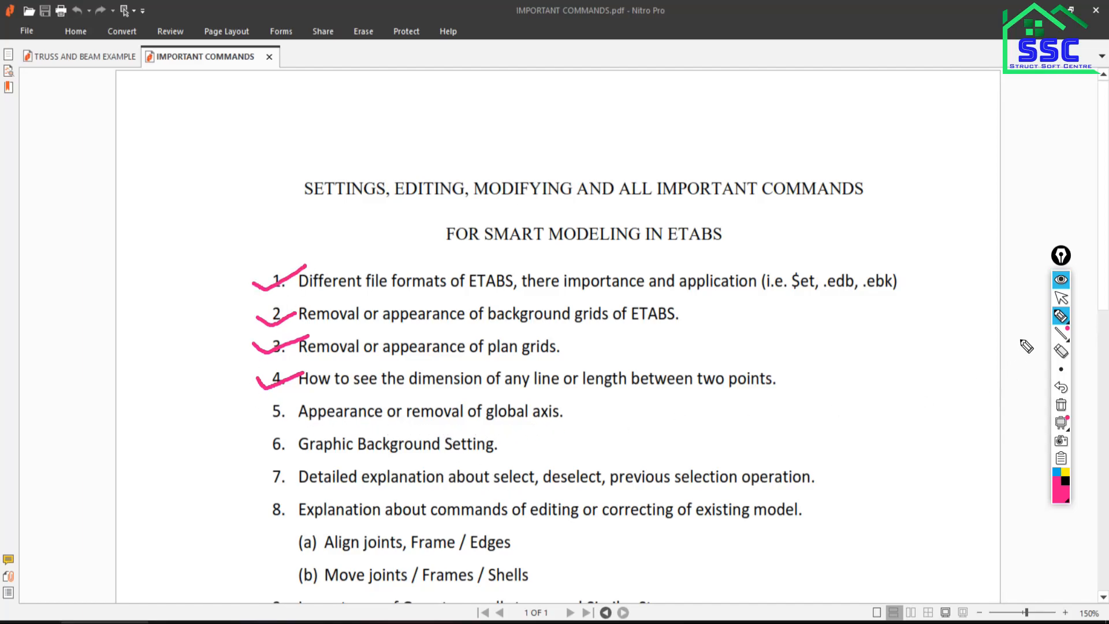
left_click(1061, 298)
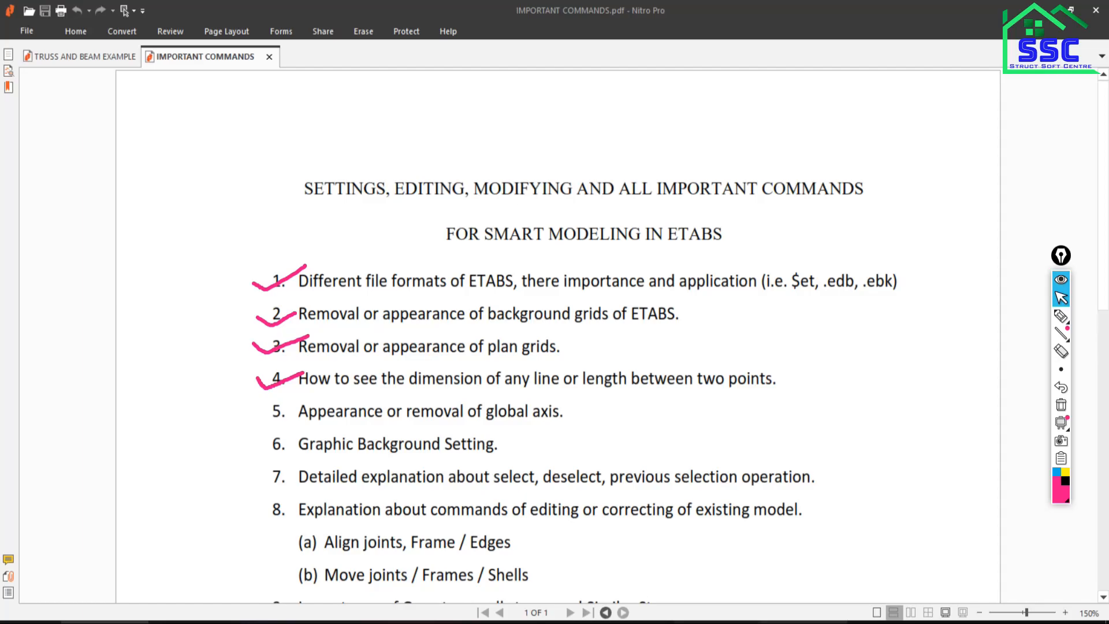
- Switch back to ETABS and clear the pink check marks from the screen
left_click(804, 622)
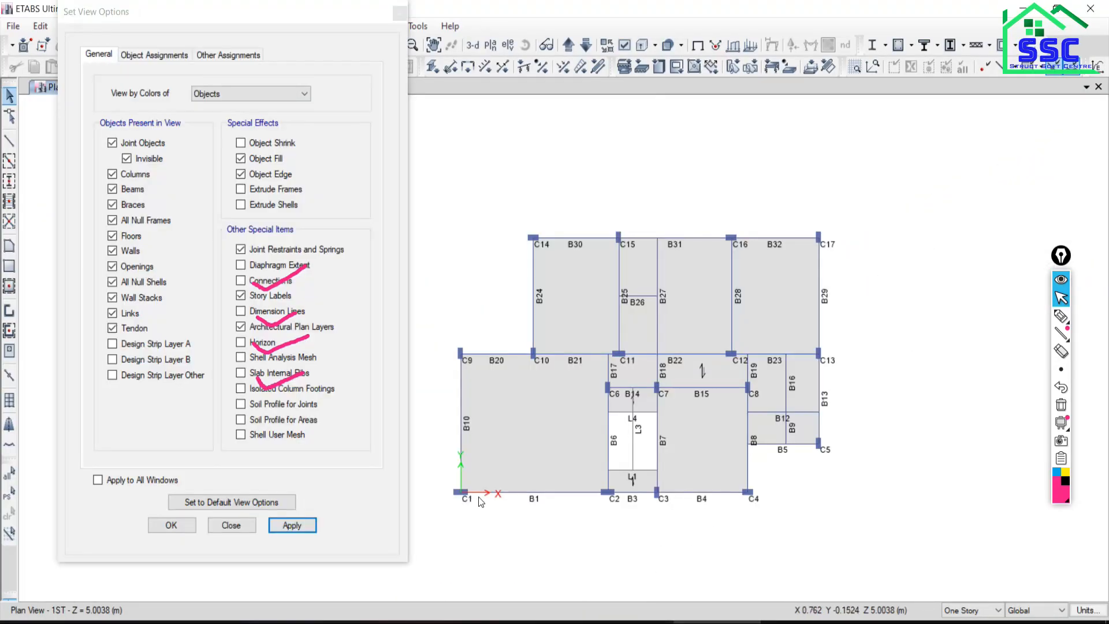
left_click(1061, 404)
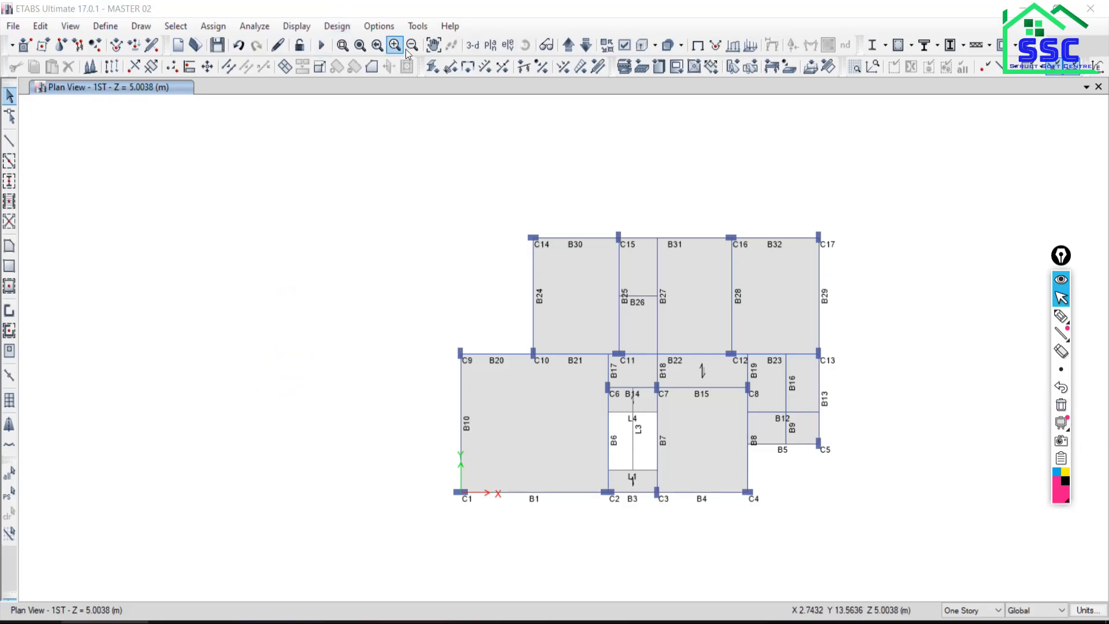
- Display the model in the 3-D view and hide the global axes at the origin
left_click(472, 45)
middle_click_drag(569, 372, 542, 220)
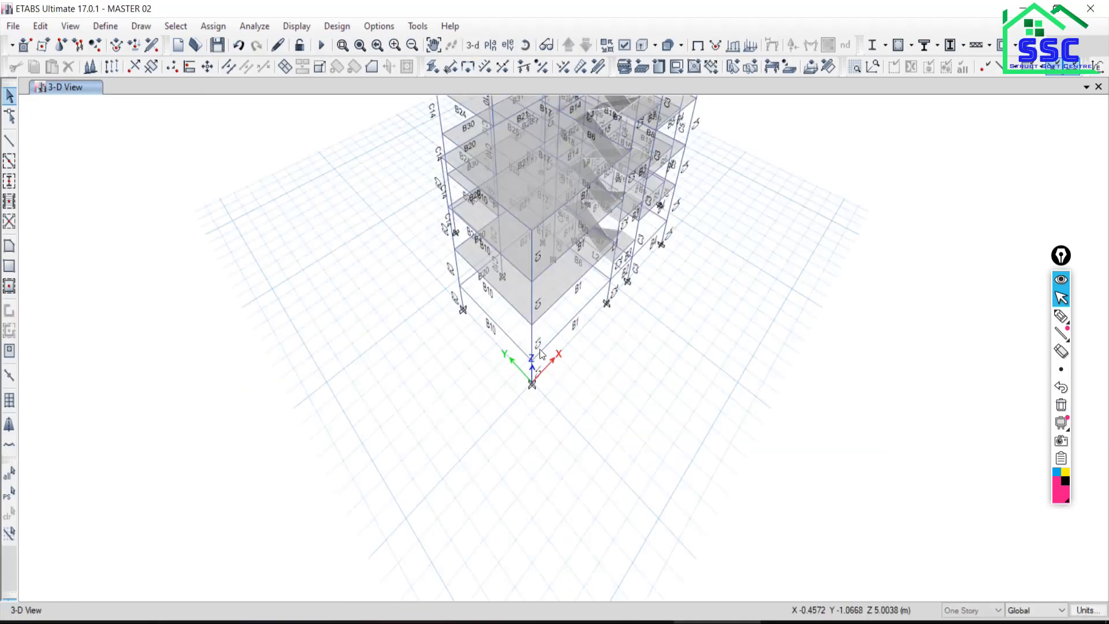
scroll(535, 346, "up", 5)
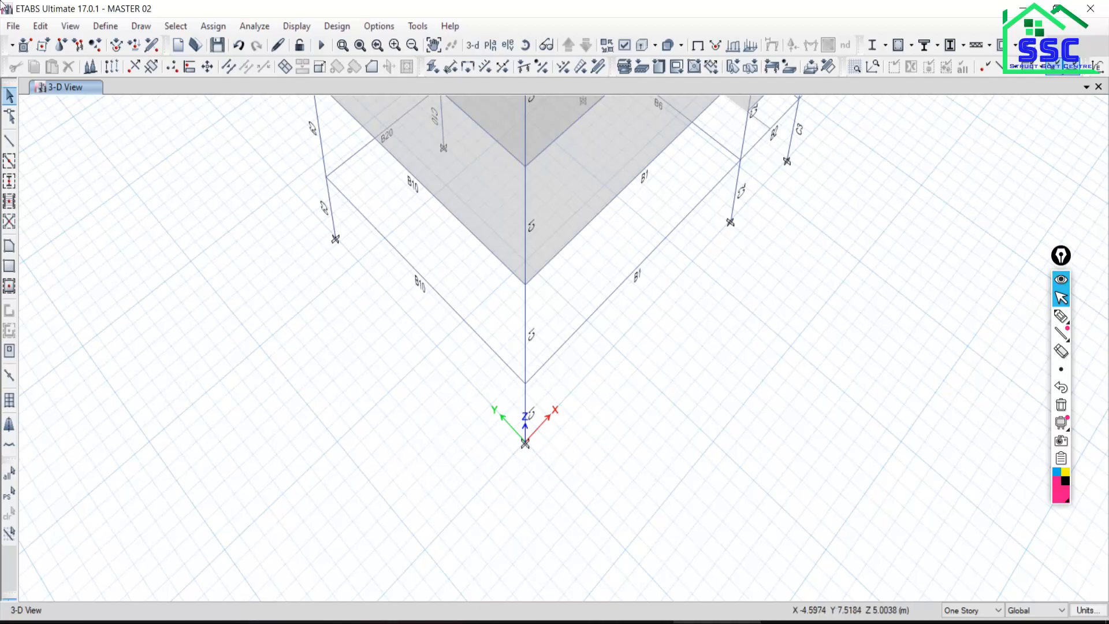
left_click(40, 26)
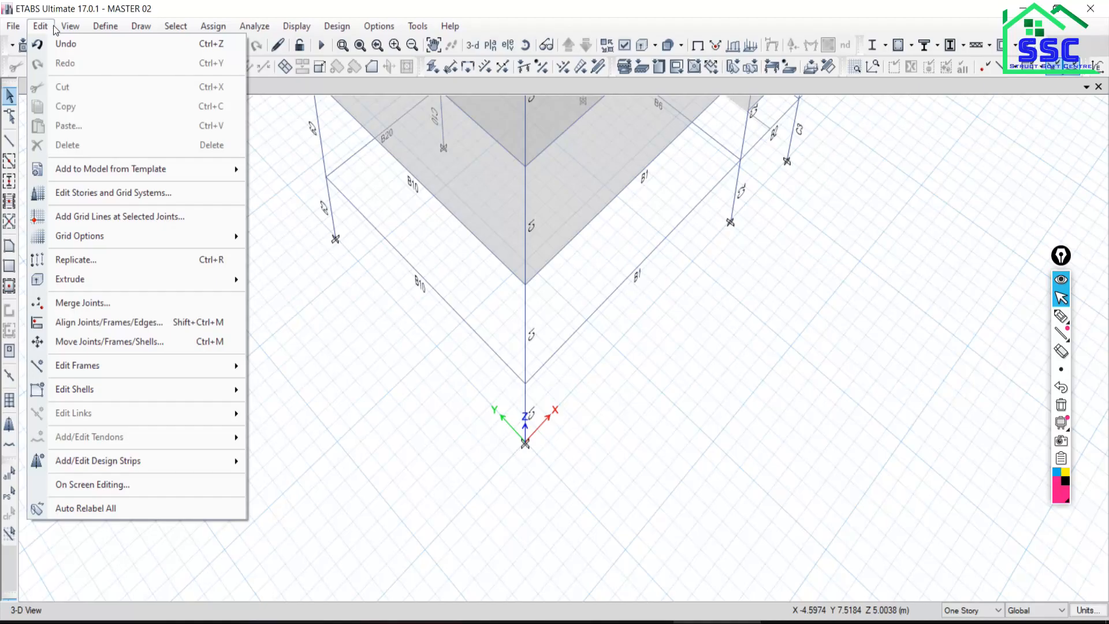
left_click(44, 26)
left_click(74, 26)
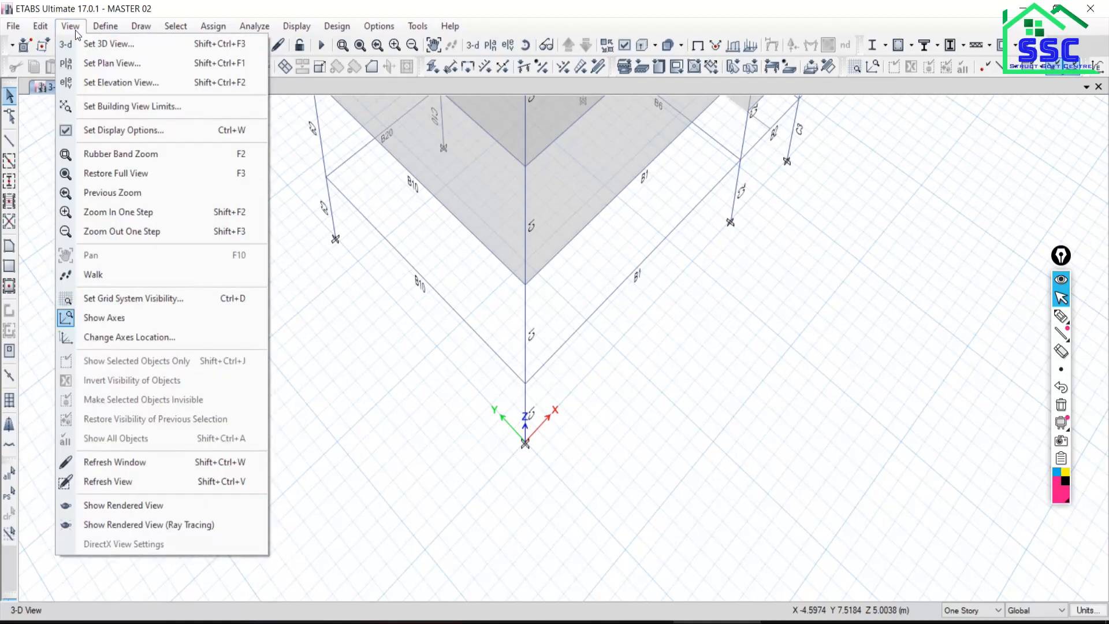
left_click(105, 319)
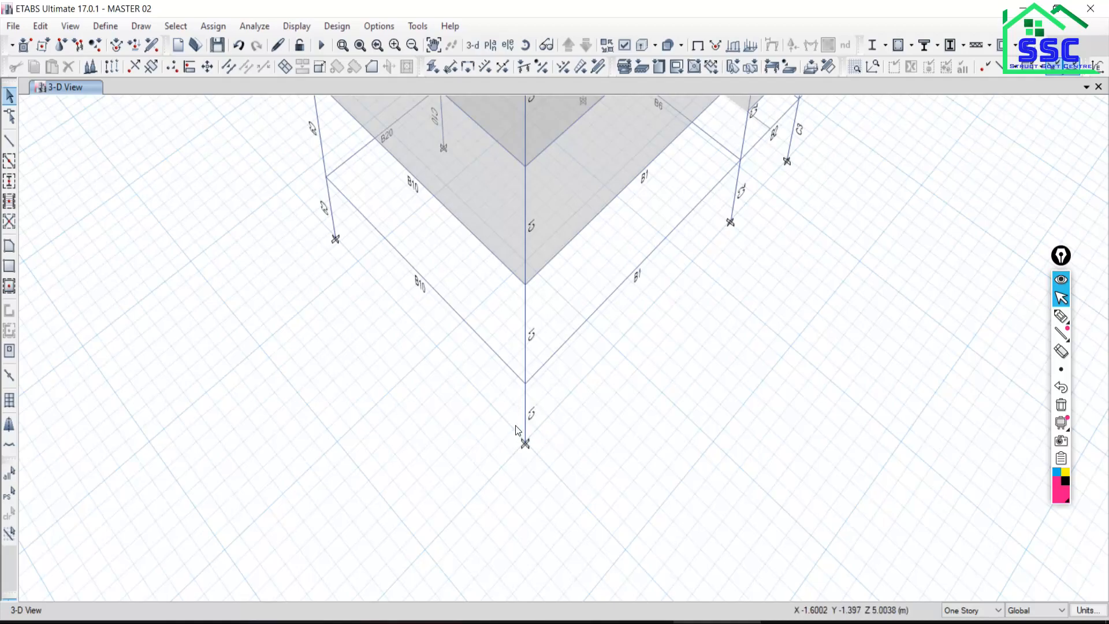
- Turn the global axes display on at the origin of the 3-D view and back off
left_click(70, 26)
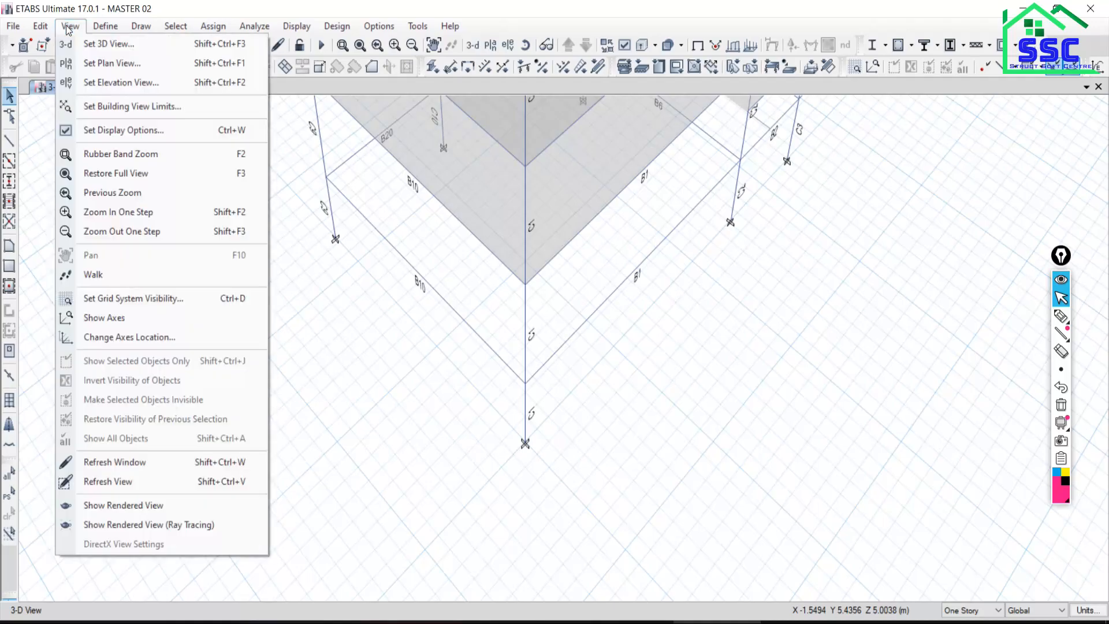
left_click(94, 317)
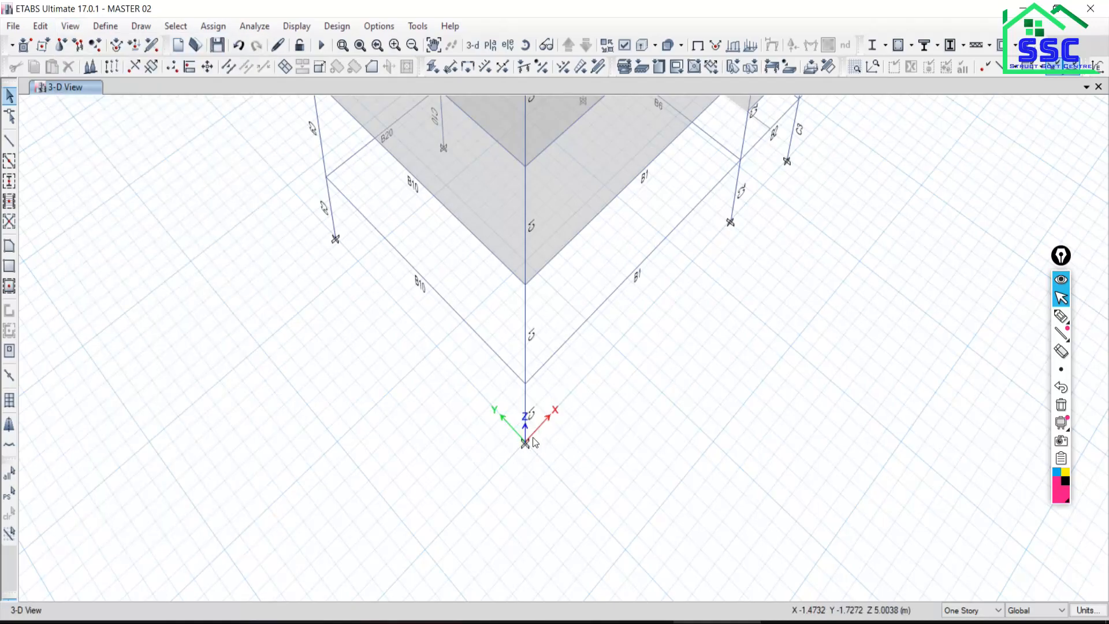
left_click(70, 26)
left_click(106, 319)
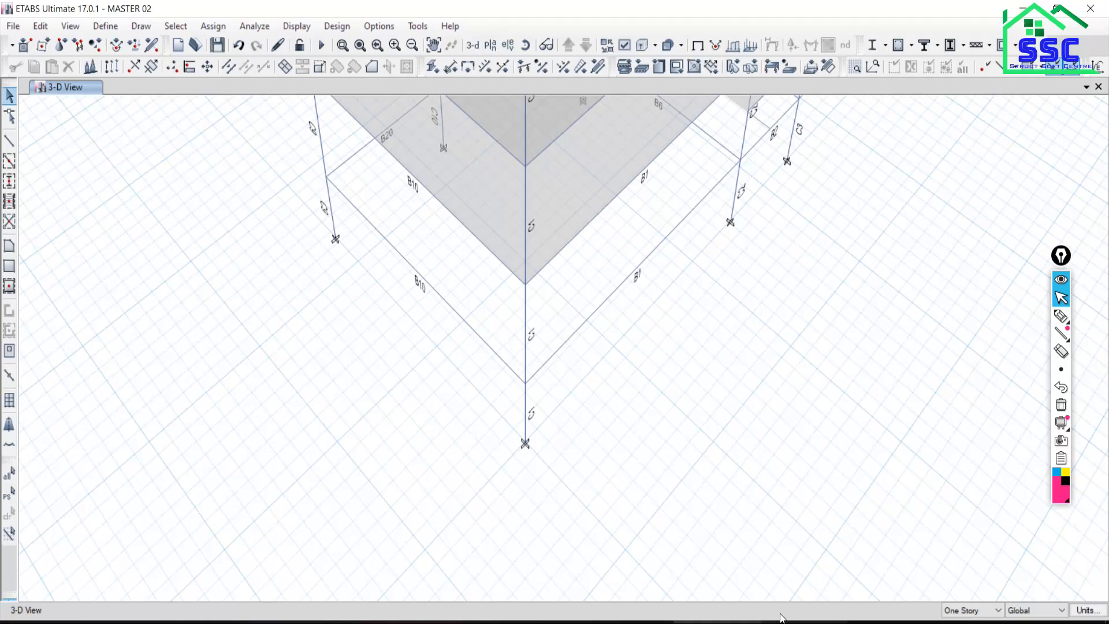
- Switch to the IMPORTANT COMMANDS PDF in Nitro Pro and circle item 6, Graphic Background Setting, in pink
left_click(716, 621)
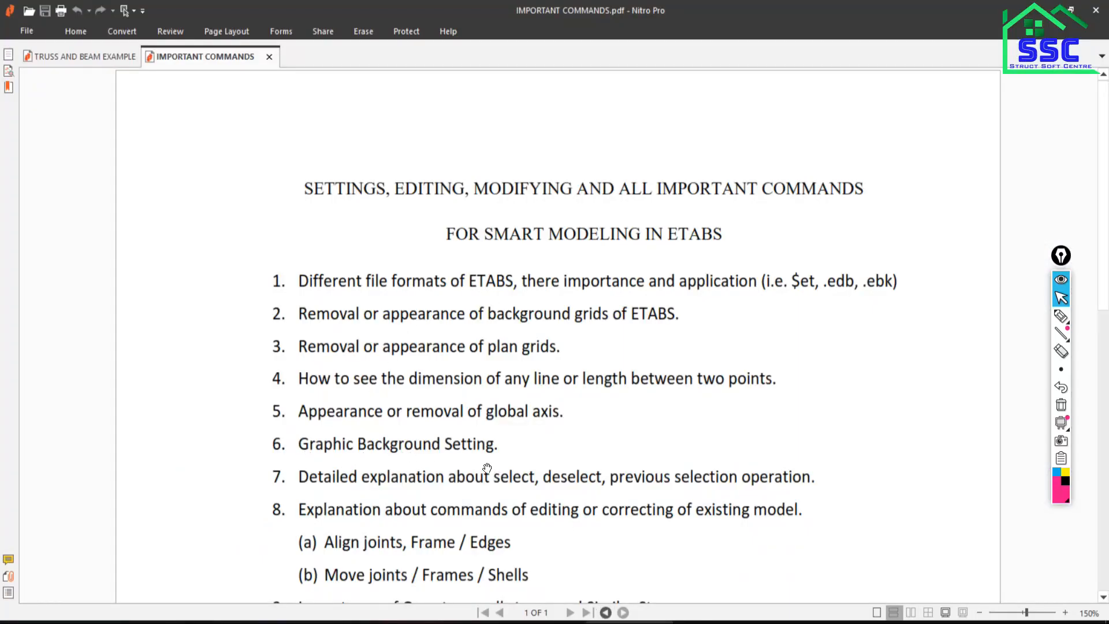
left_click(1060, 316)
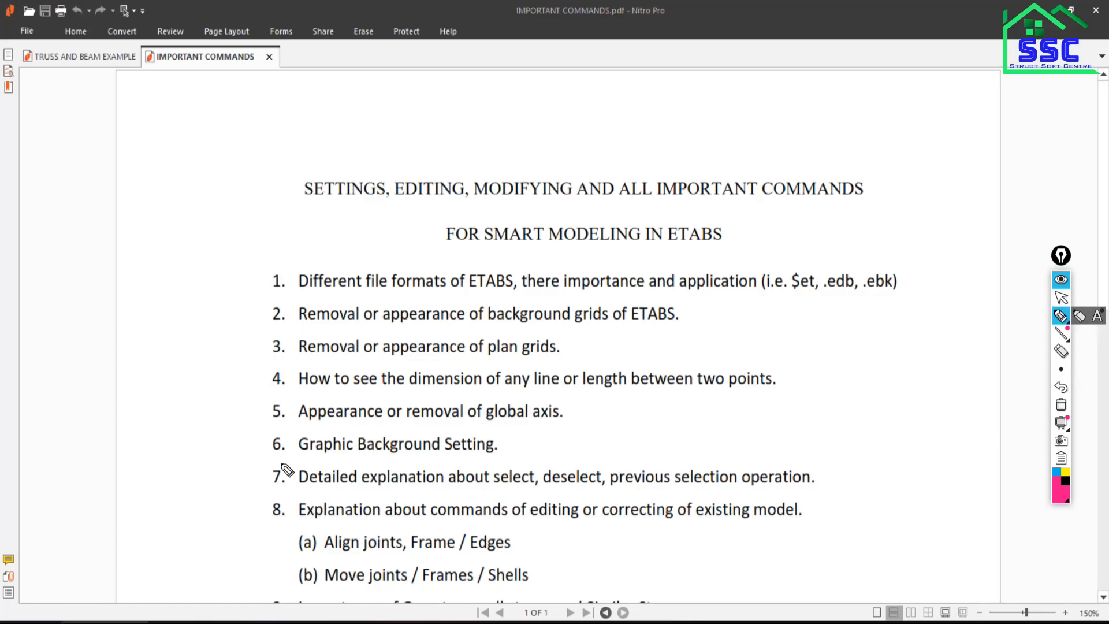
mouse_move(263, 457)
left_mouse_down()
mouse_move(516, 457)
mouse_move(501, 425)
mouse_move(277, 411)
mouse_move(245, 451)
left_mouse_up()
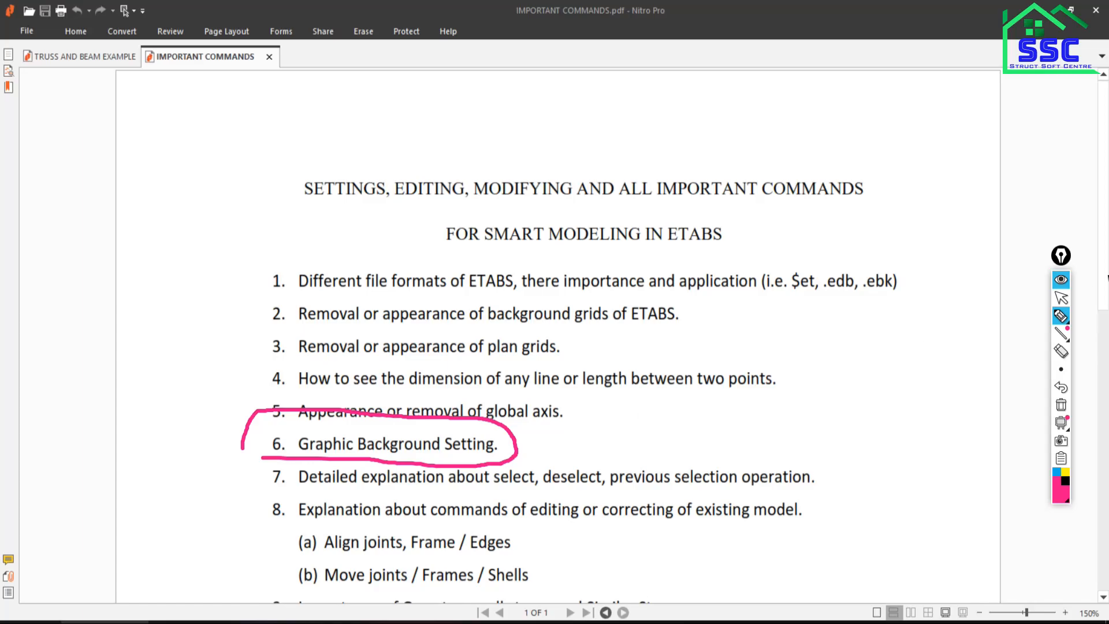
left_click(1061, 298)
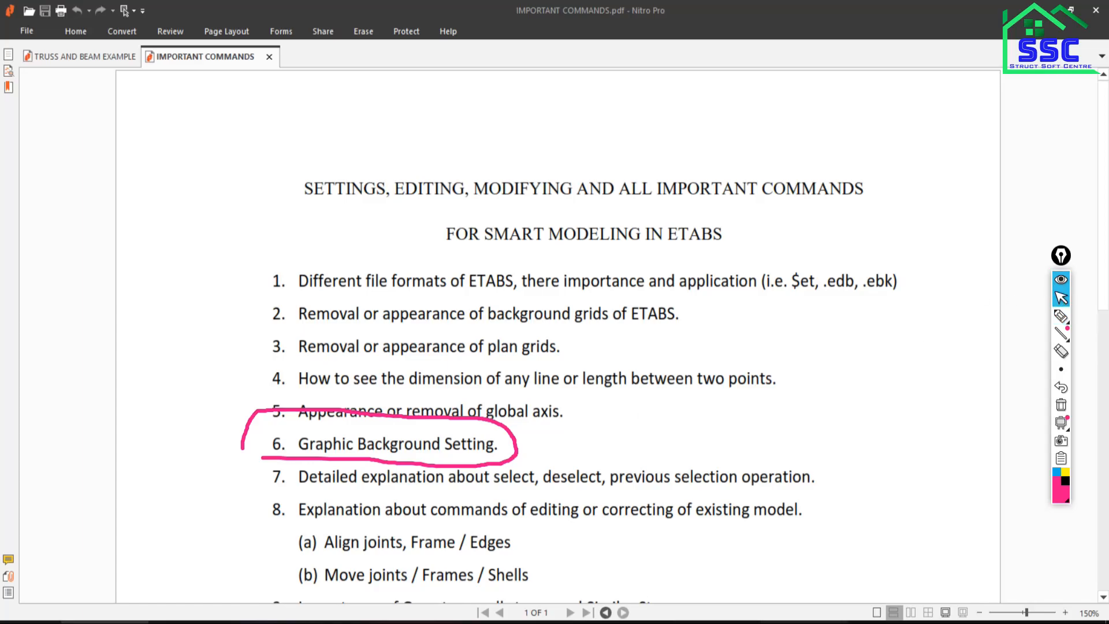
- Switch back to ETABS and clear the pink circle from the screen
left_click(798, 619)
left_click(729, 619)
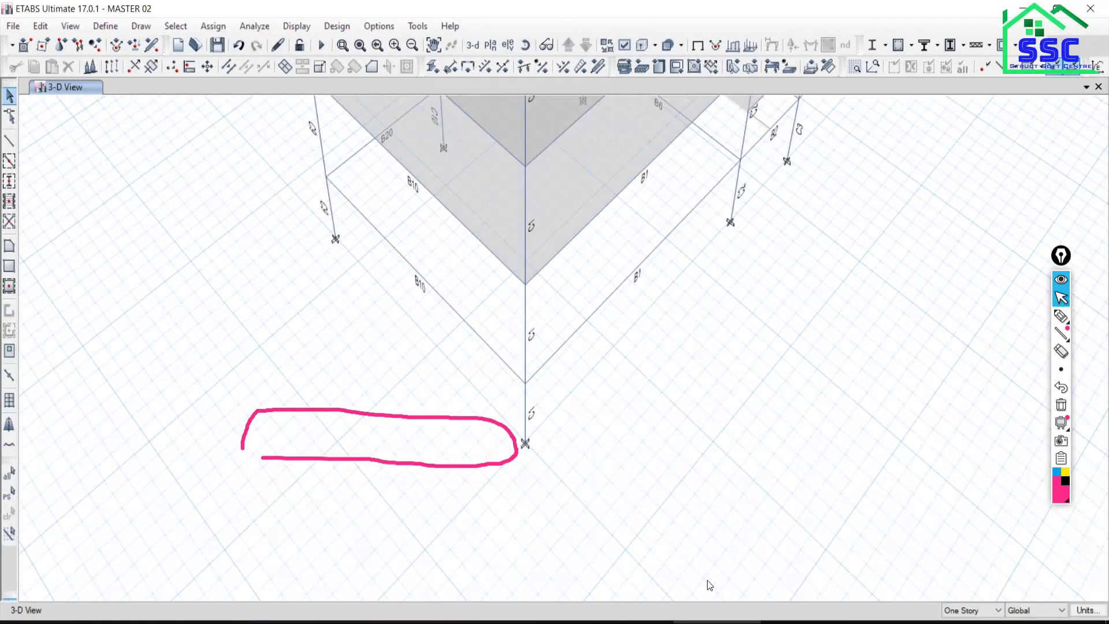
scroll(613, 370, "down", 4)
scroll(712, 331, "down", 3)
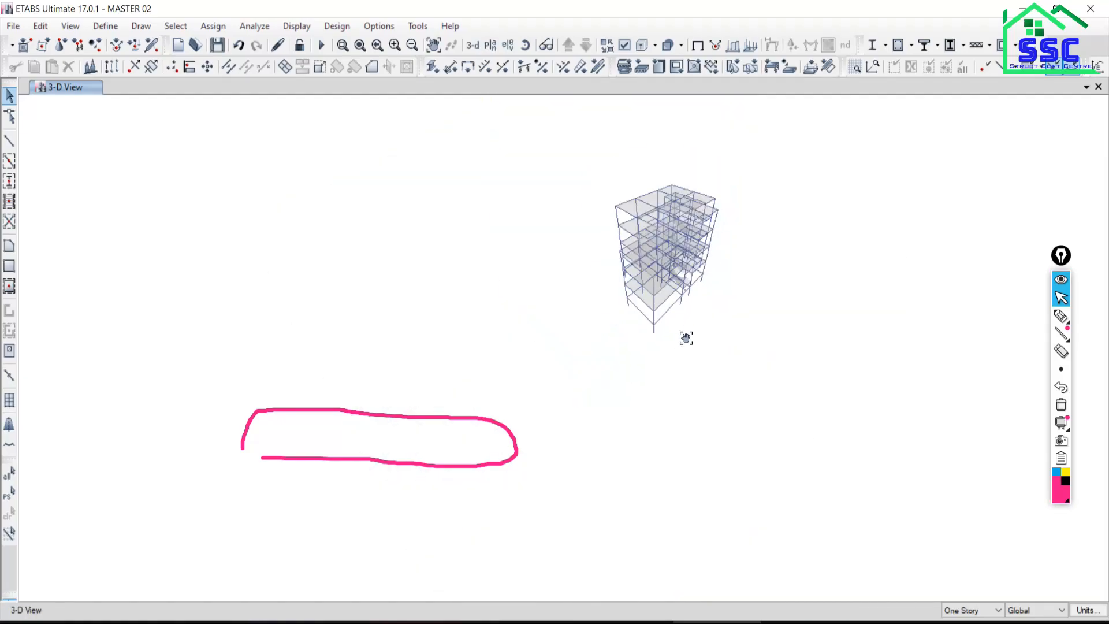
left_click(1061, 405)
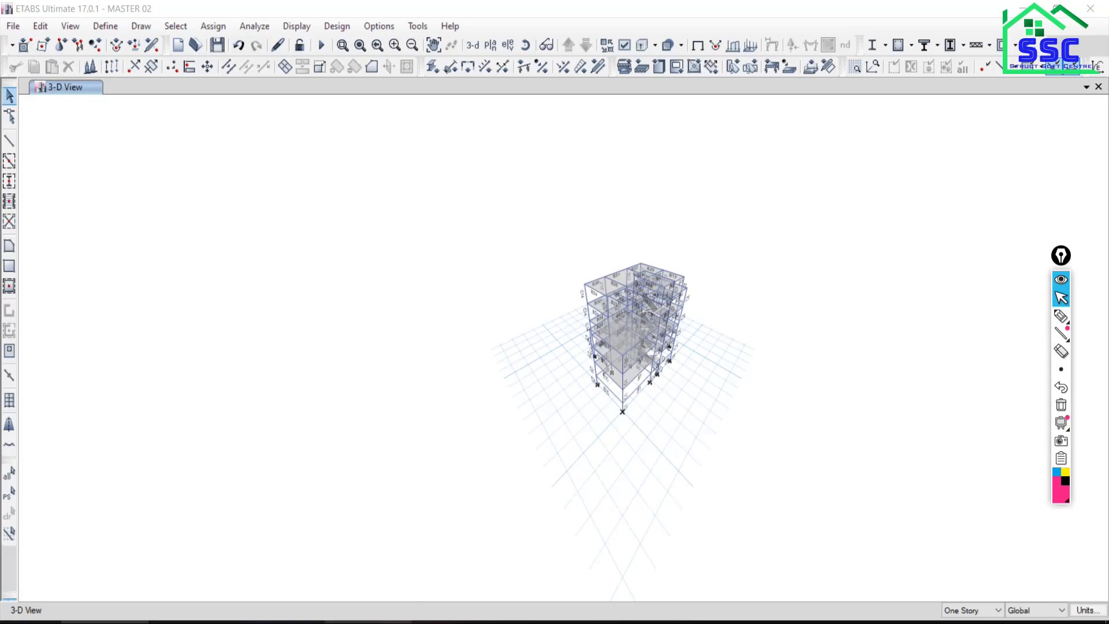
- Look at the Google Meet session in the browser and return to ETABS
left_click(368, 620)
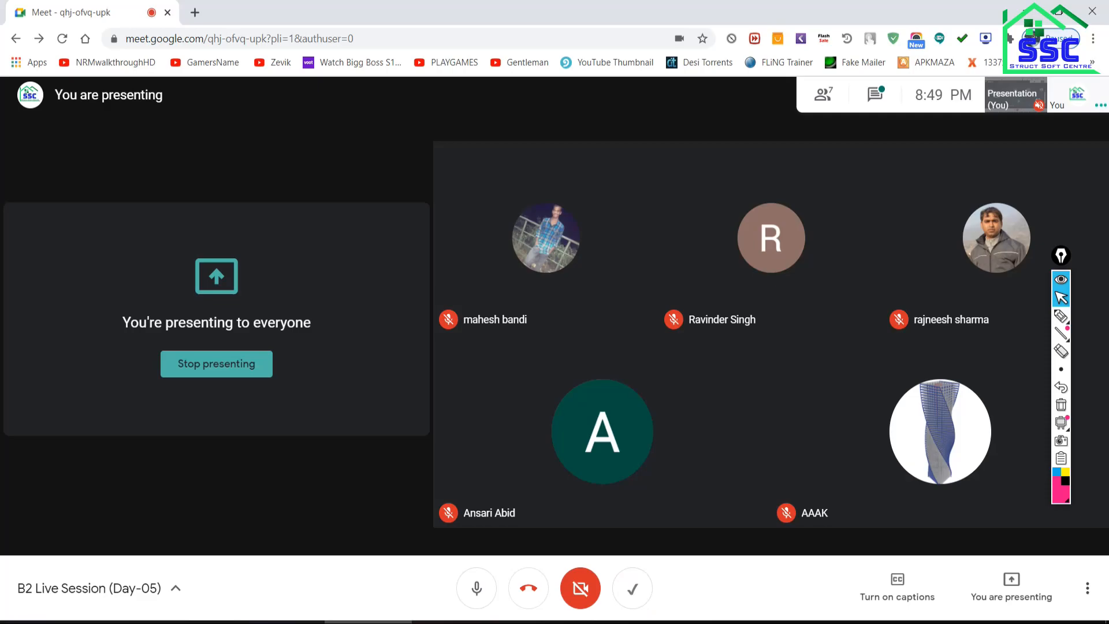
left_click(367, 621)
- Set the graphics display colors for the screen to the Black Background scheme
scroll(645, 343, "up", 4)
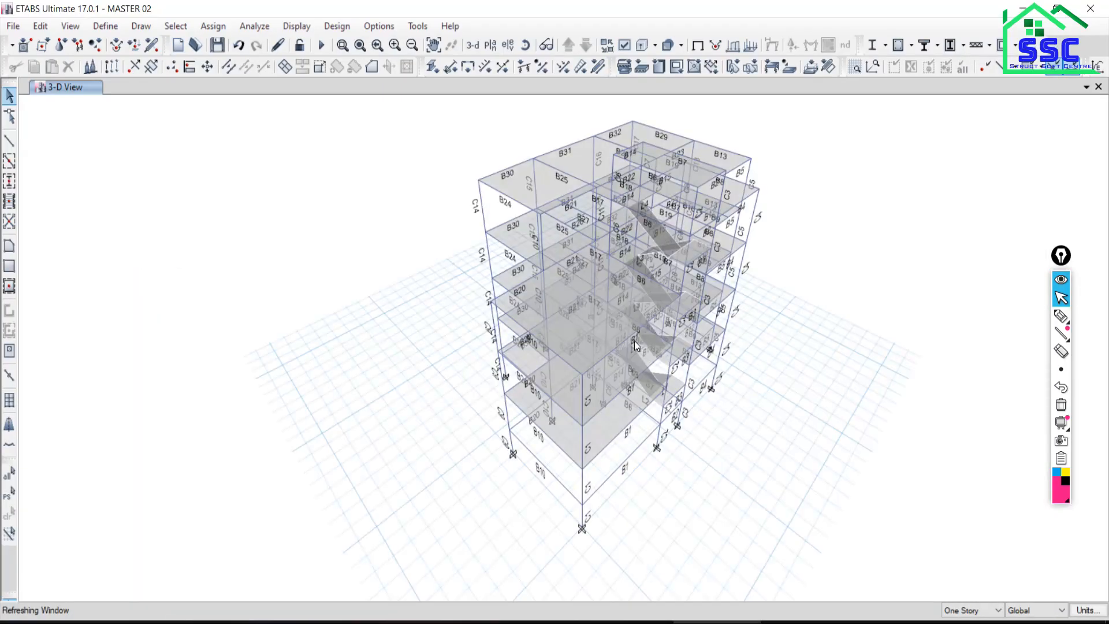
middle_click_drag(520, 281, 486, 319)
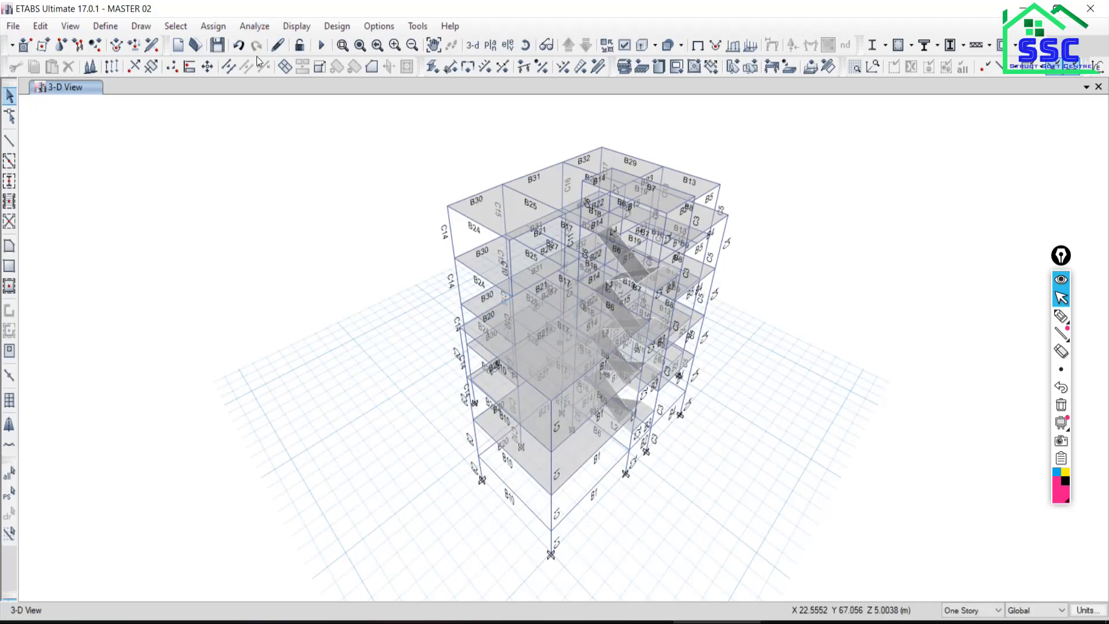
left_click(382, 25)
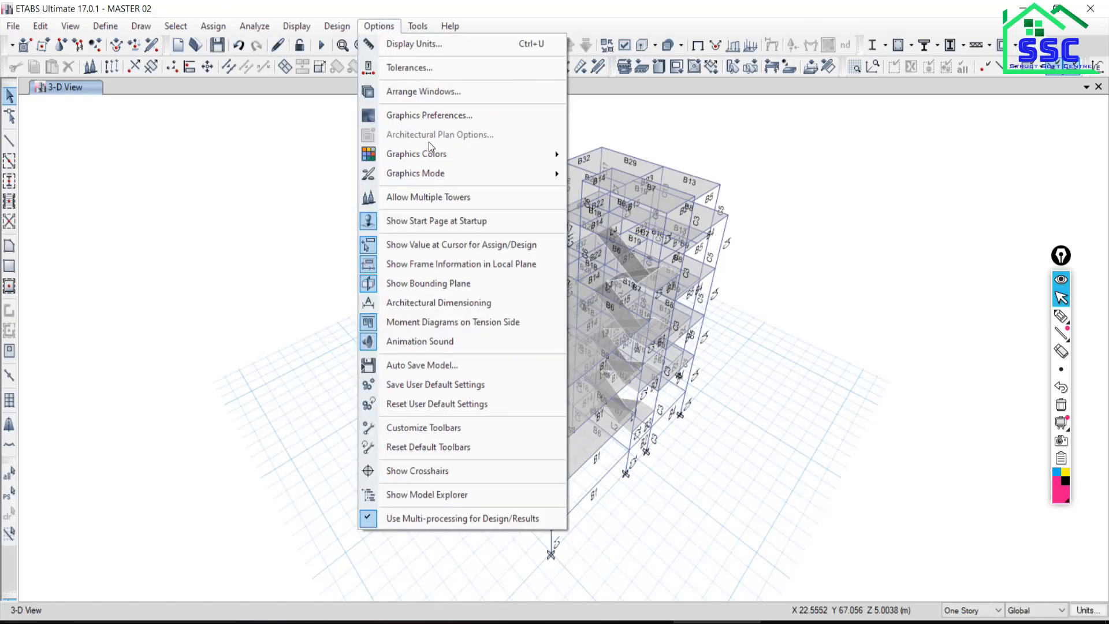
mouse_move(411, 157)
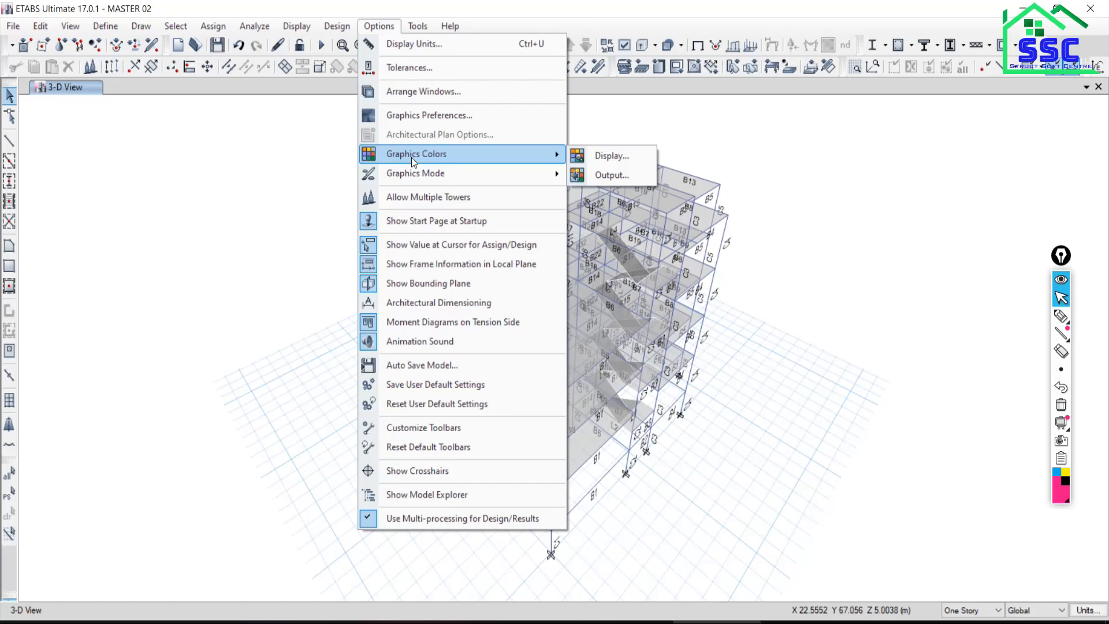
left_click(629, 156)
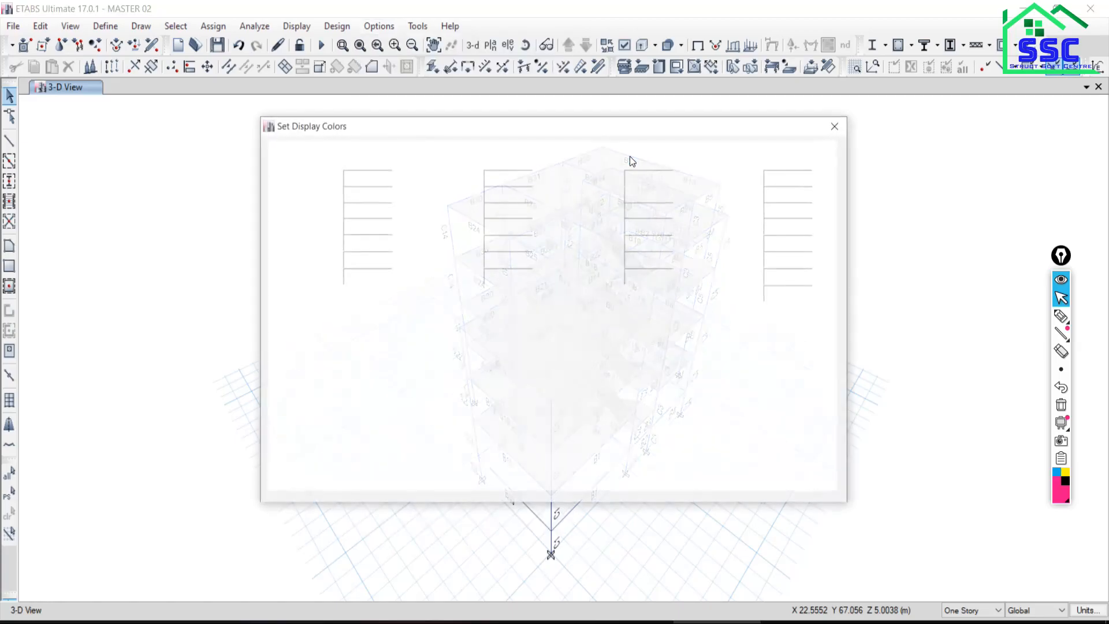
left_click_drag(702, 125, 408, 82)
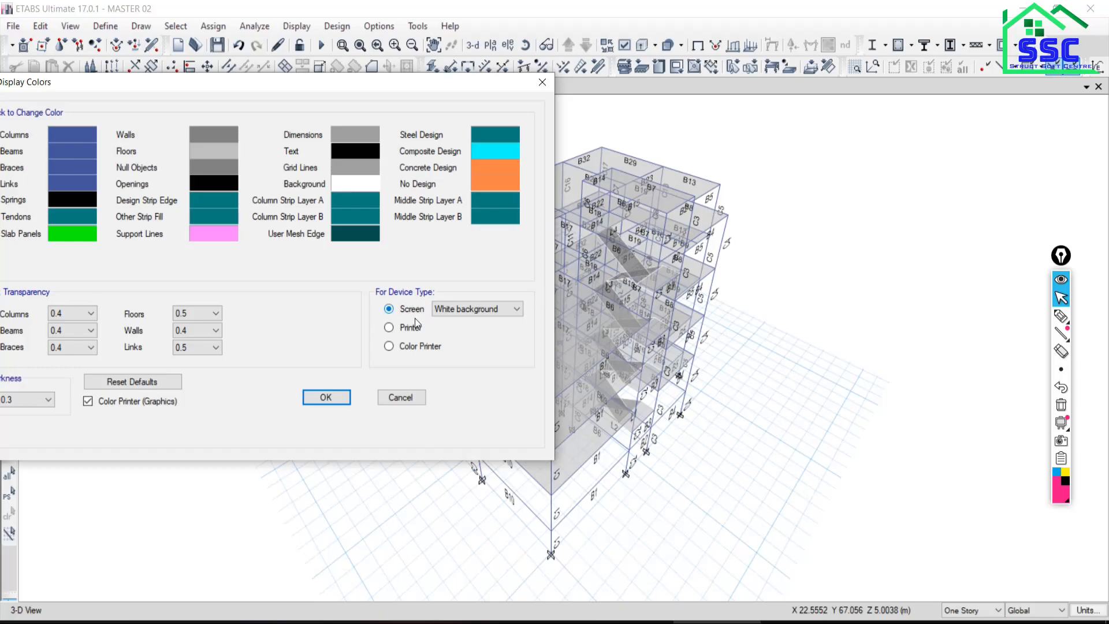
left_click(481, 309)
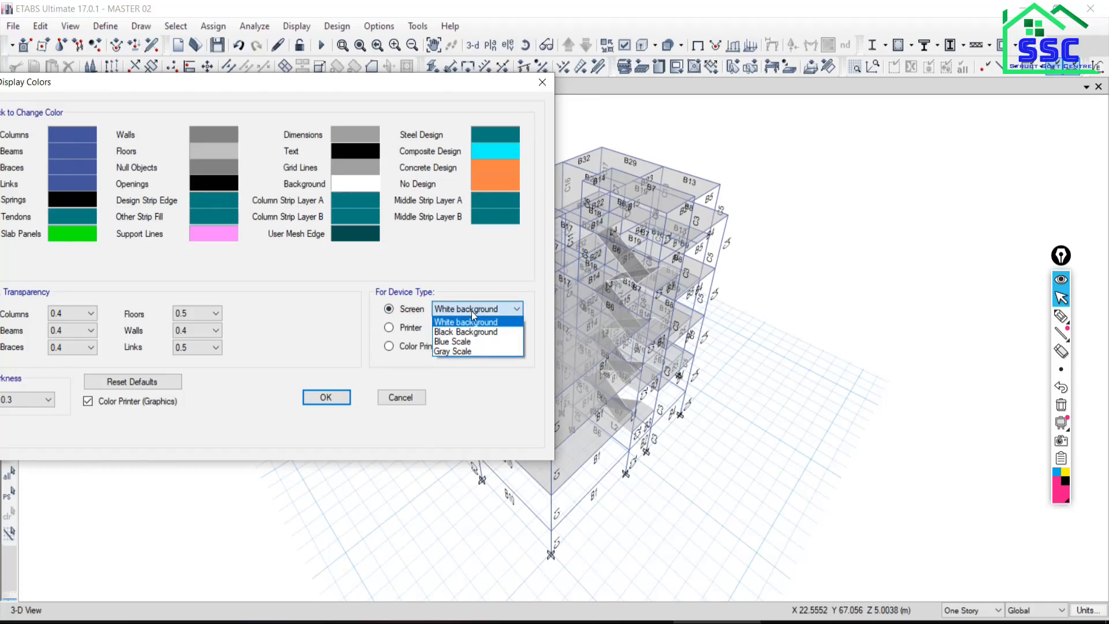
left_click(462, 332)
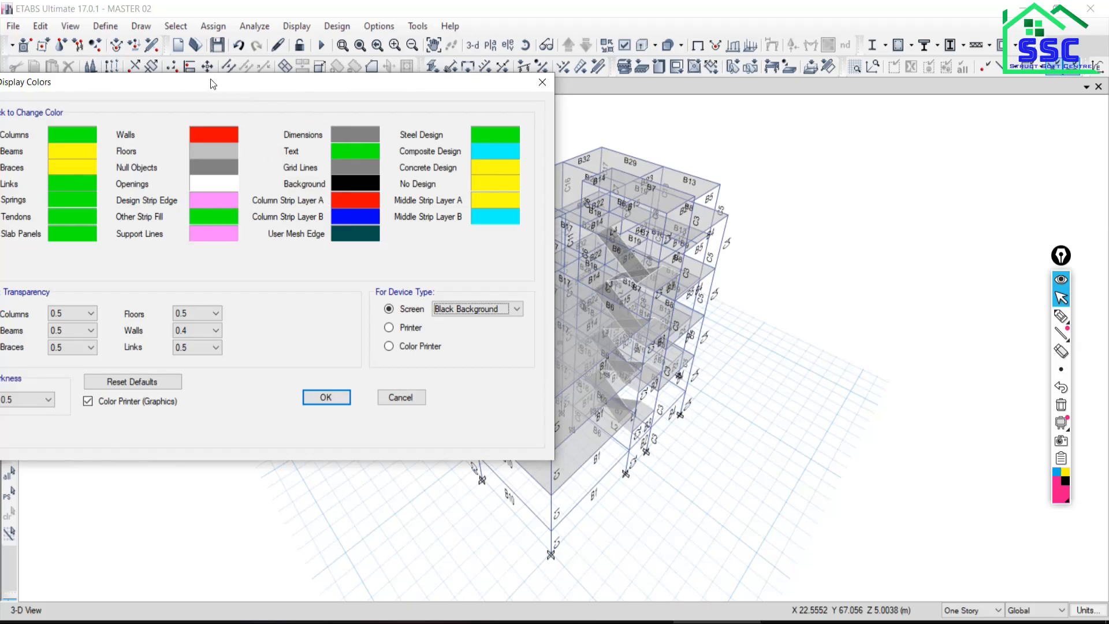
left_click_drag(210, 78, 294, 62)
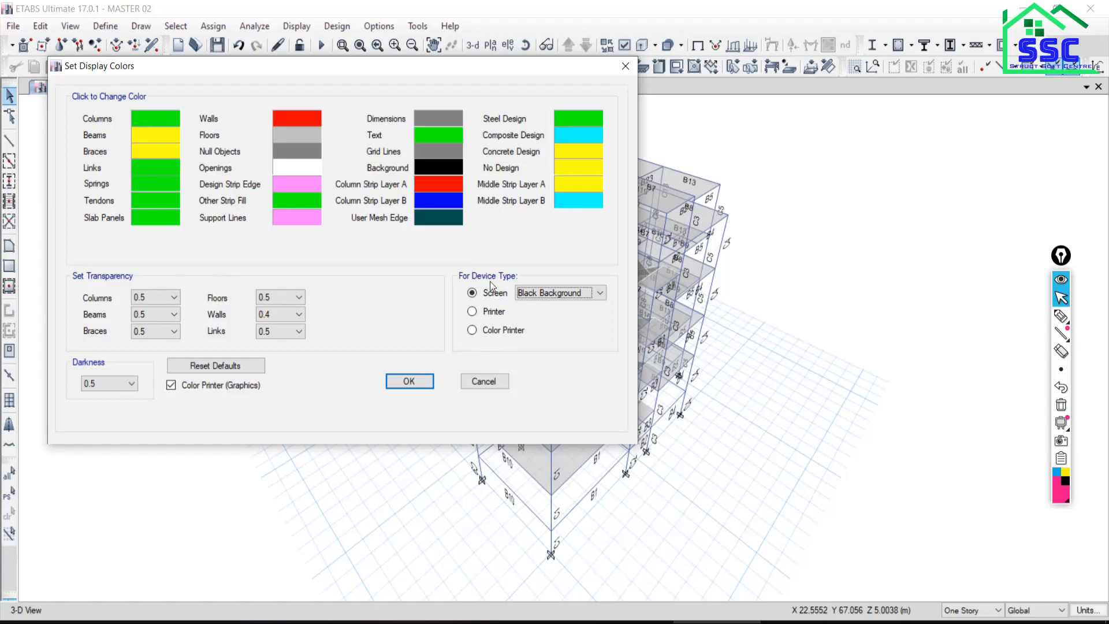
left_click(409, 382)
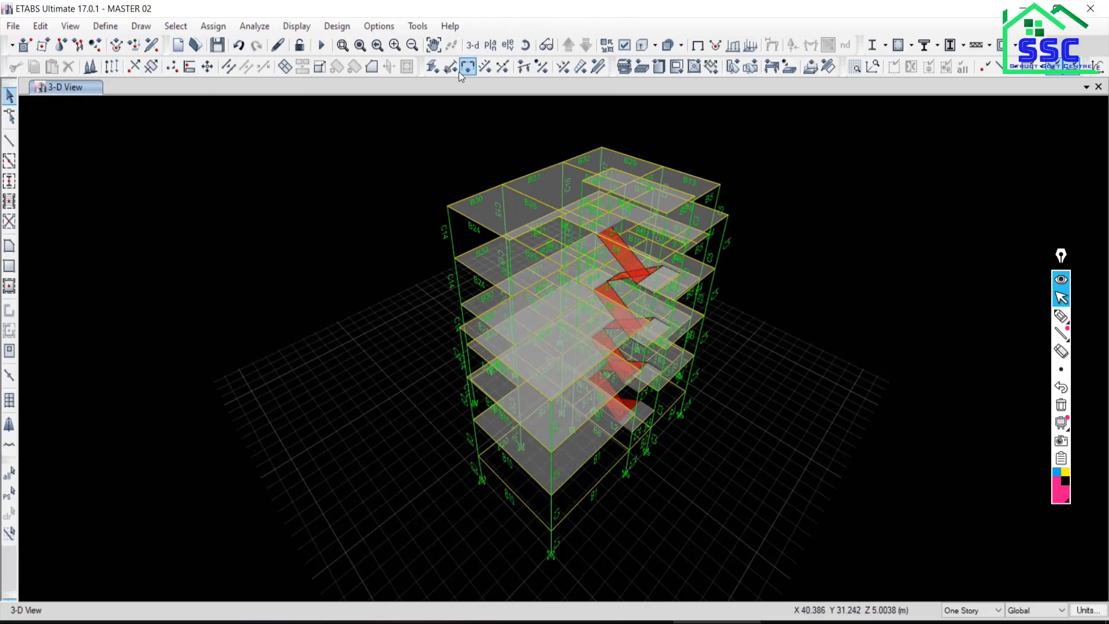
- Change the screen display color scheme of the model to Blue Scale
left_click(382, 27)
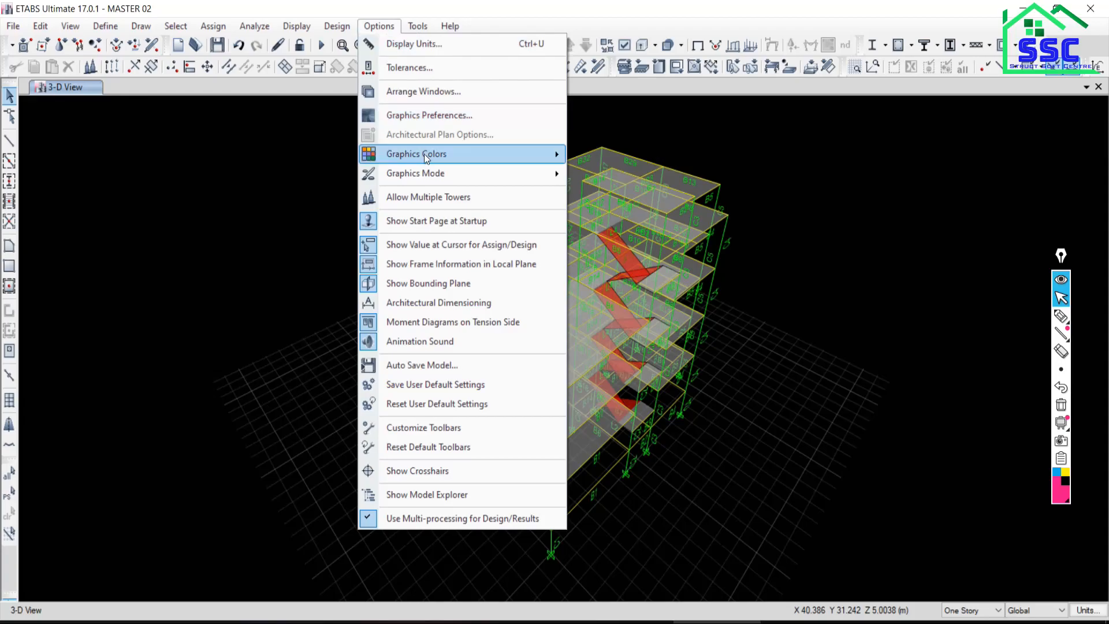
mouse_move(418, 158)
left_click(620, 160)
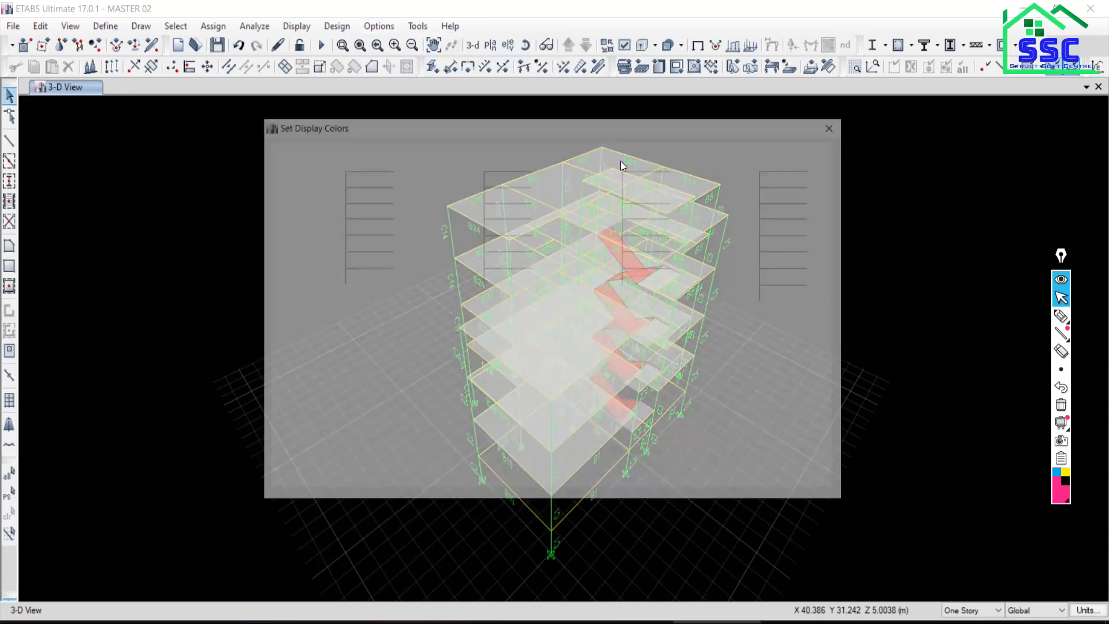
left_click(752, 352)
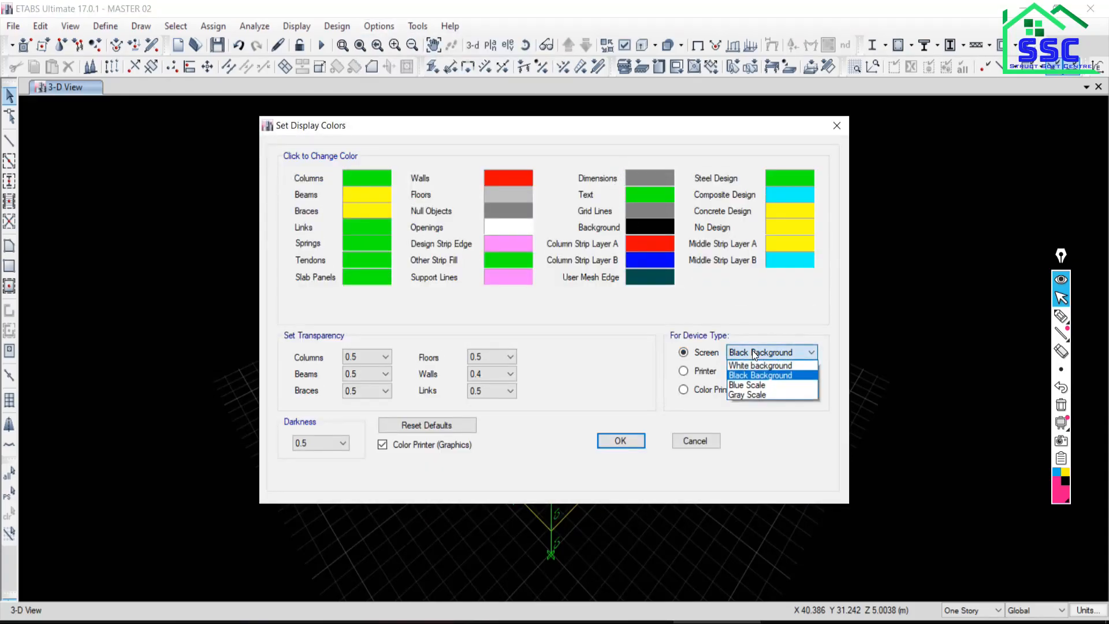
left_click(739, 385)
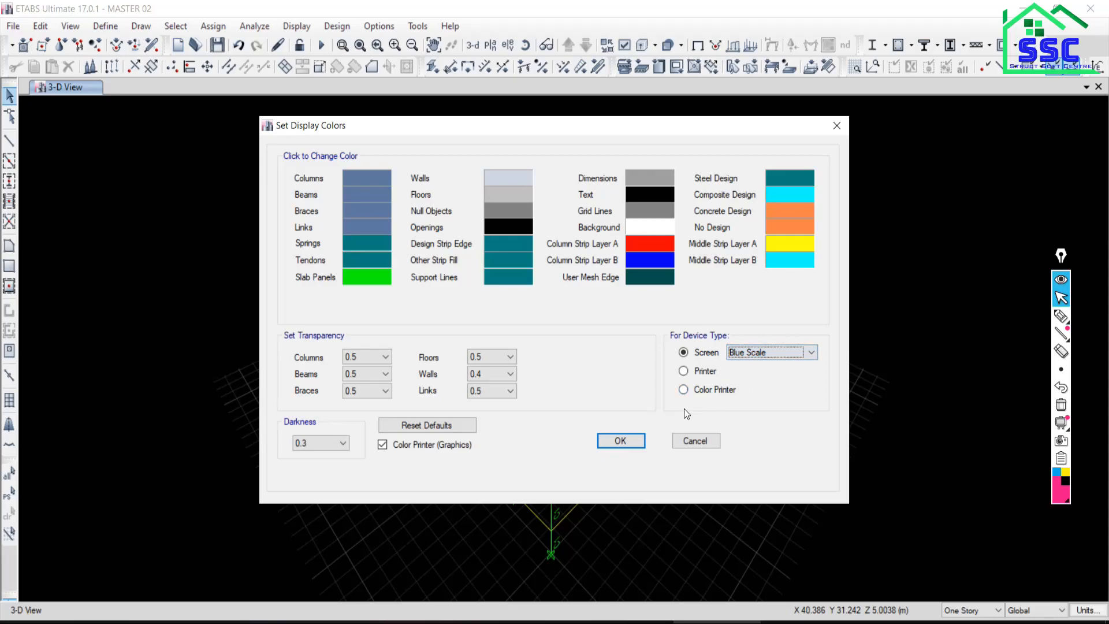
left_click(621, 441)
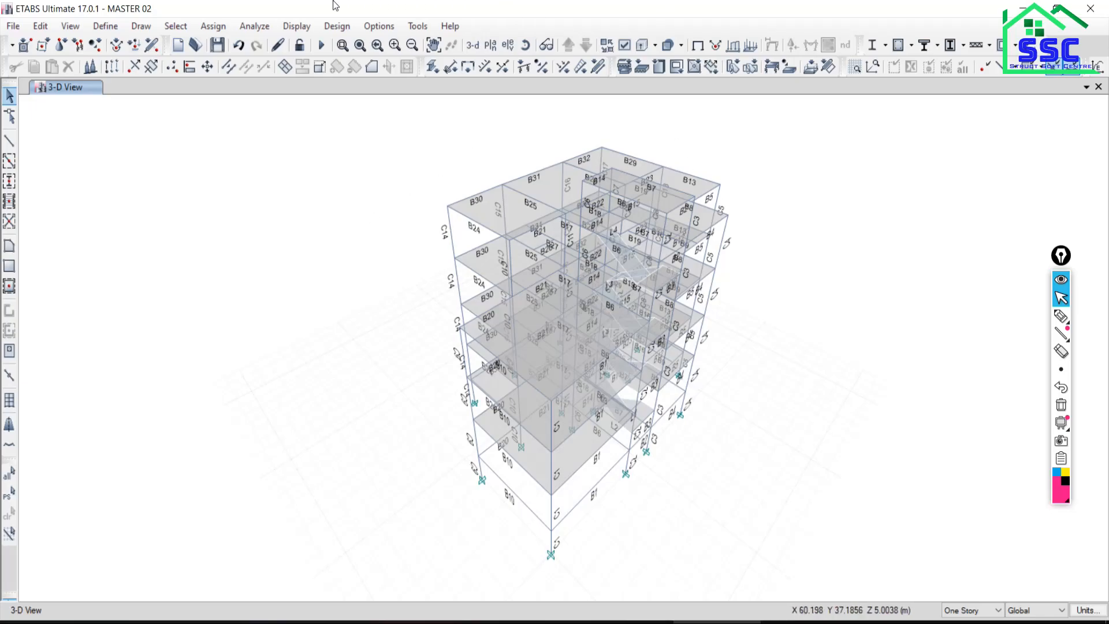
- Set the screen display color scheme back to White background
left_click(380, 27)
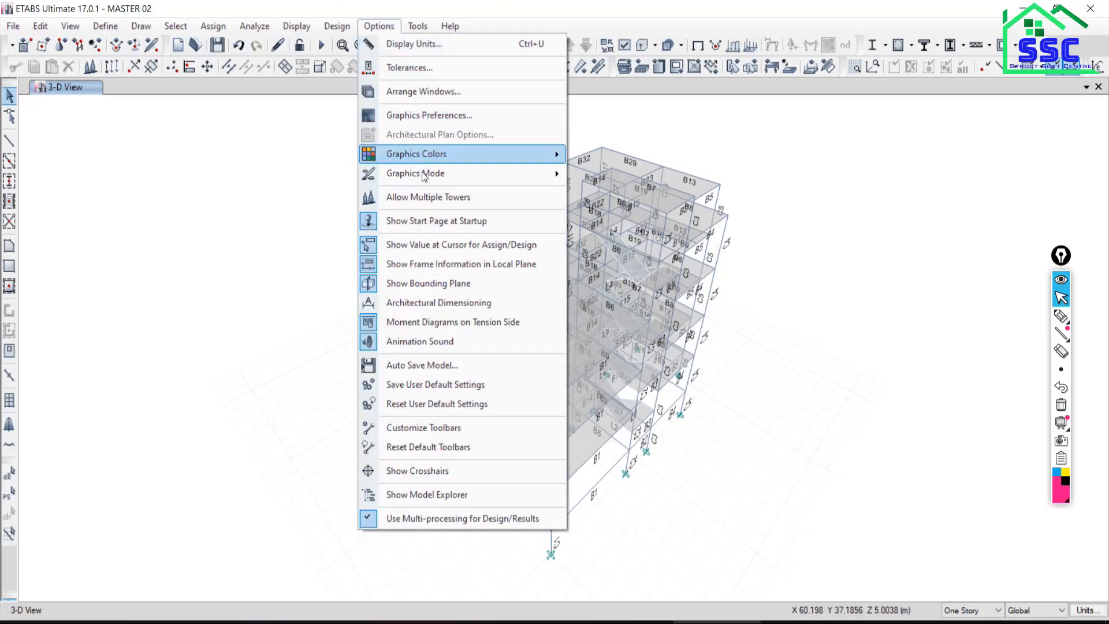
mouse_move(419, 169)
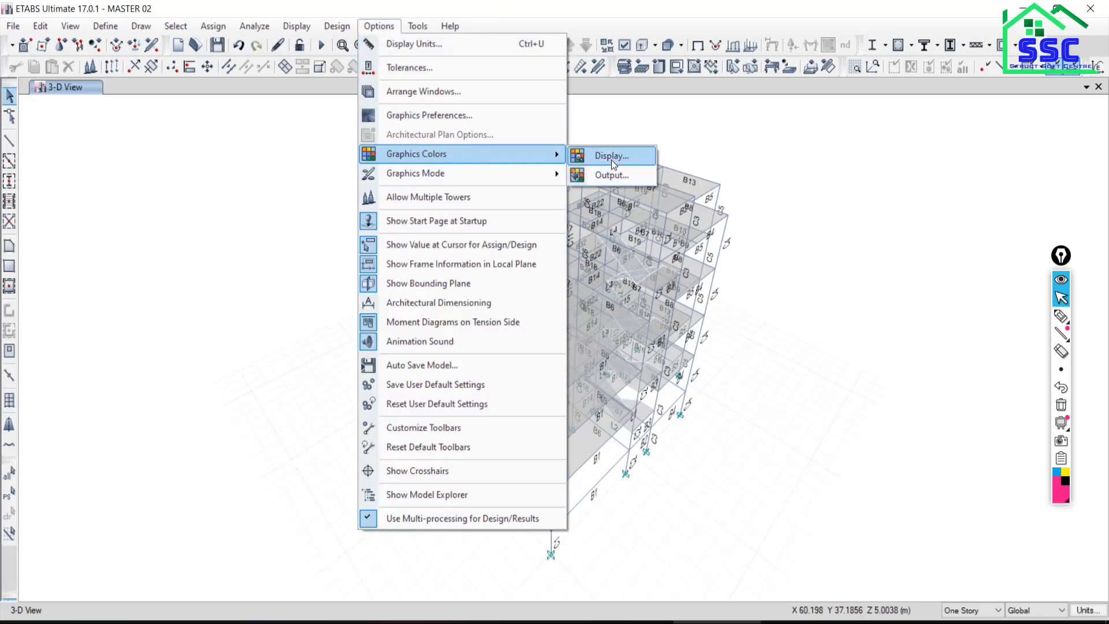
left_click(611, 161)
left_click(776, 351)
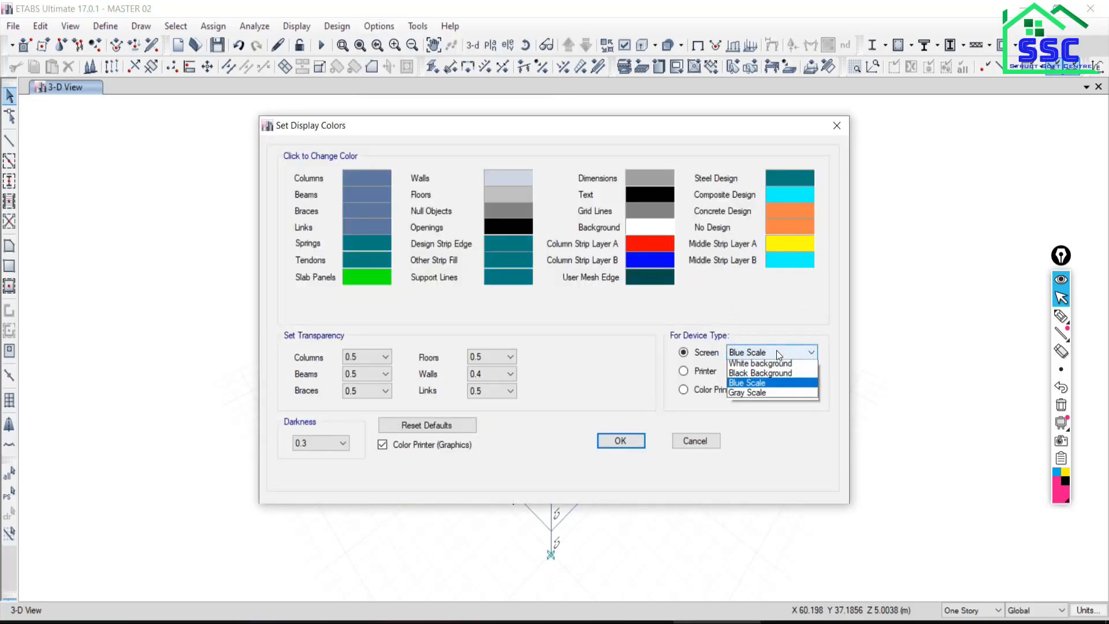
left_click(746, 366)
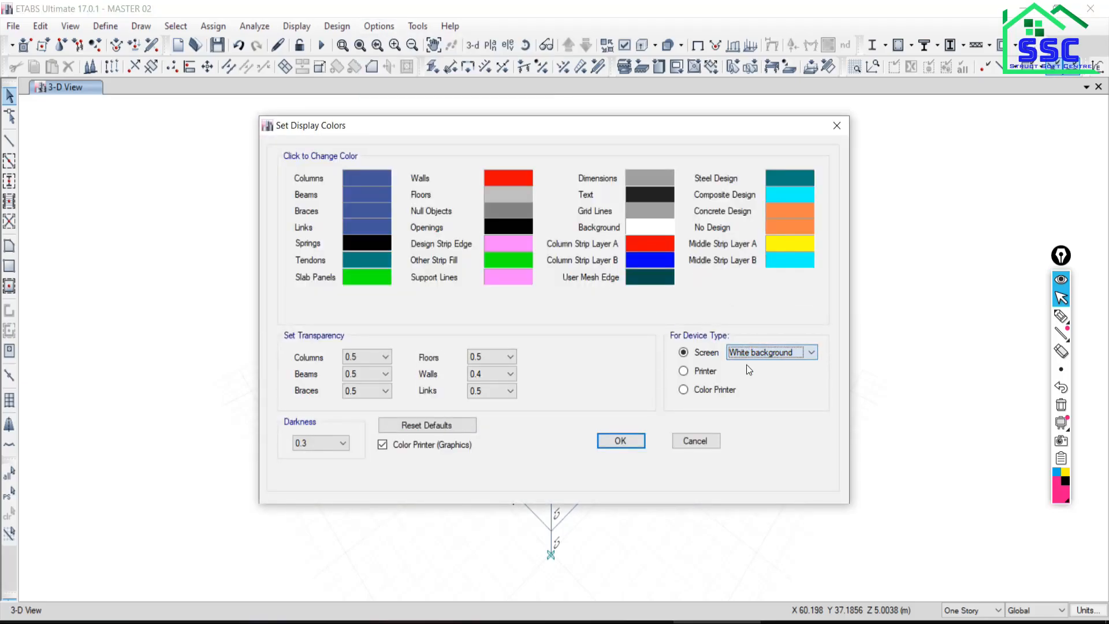
left_click(614, 441)
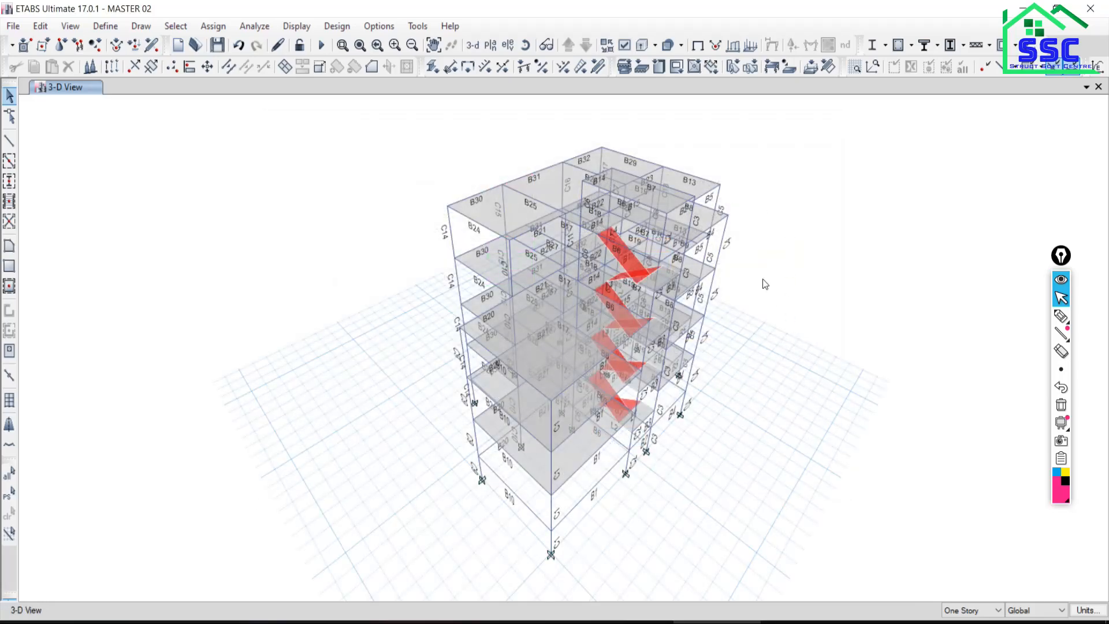
- Change the display color of the columns to red and apply it to the 3-D view
left_click(369, 27)
mouse_move(416, 158)
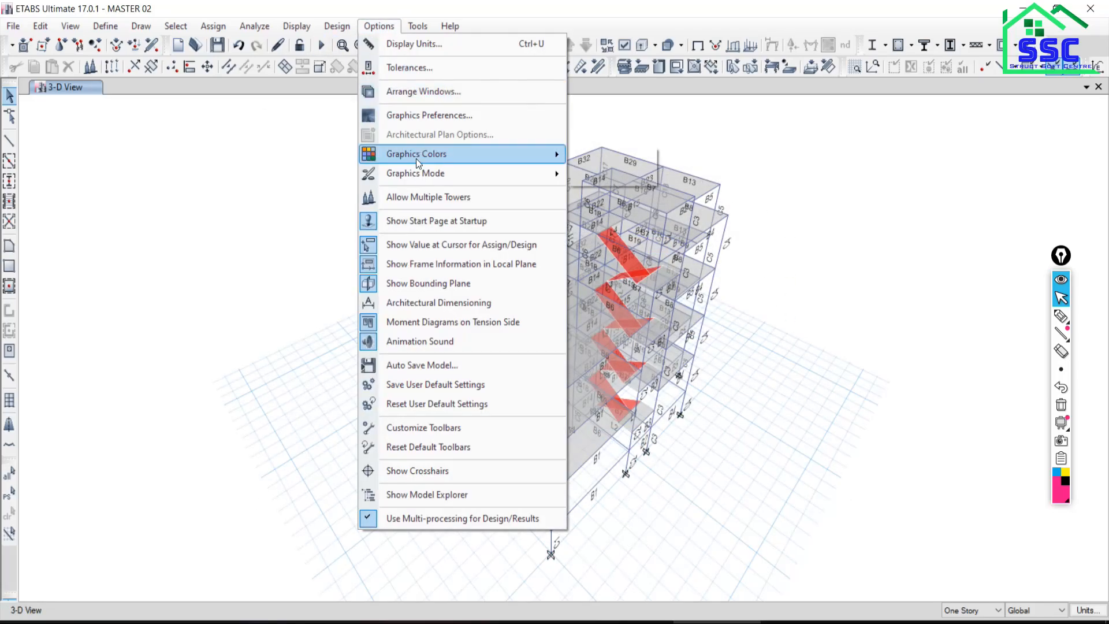
left_click(588, 155)
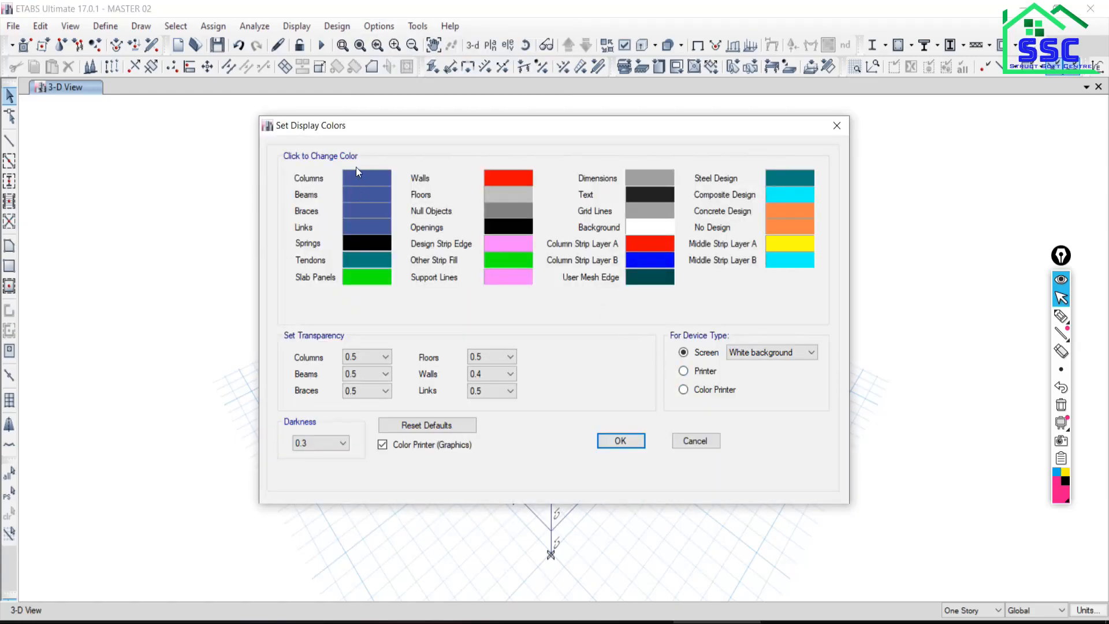
left_click_drag(534, 123, 216, 45)
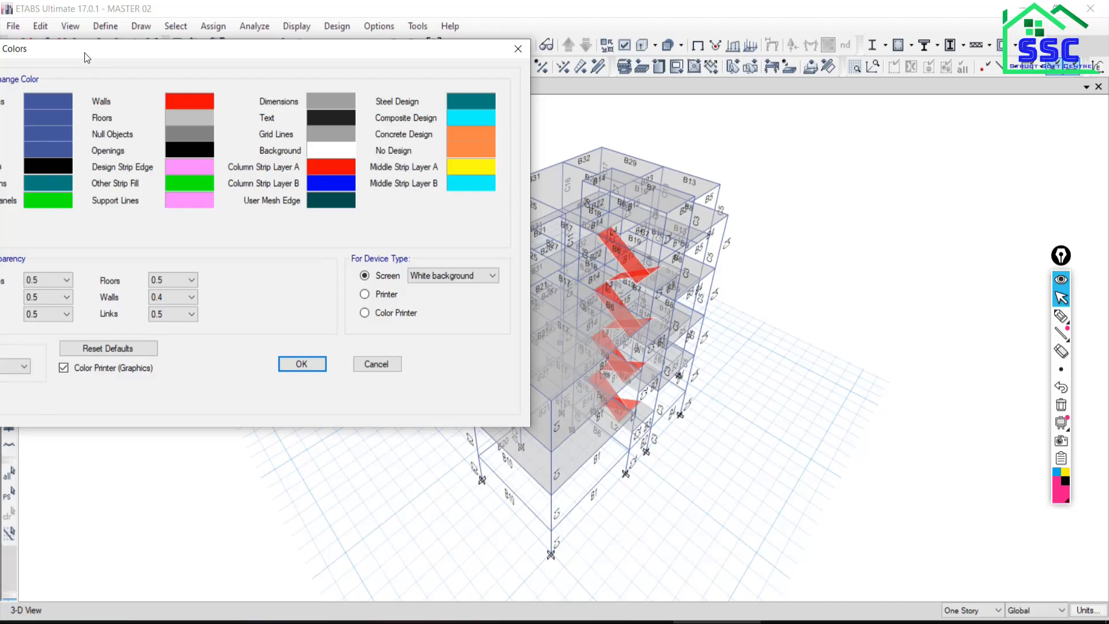
left_click_drag(84, 53, 161, 39)
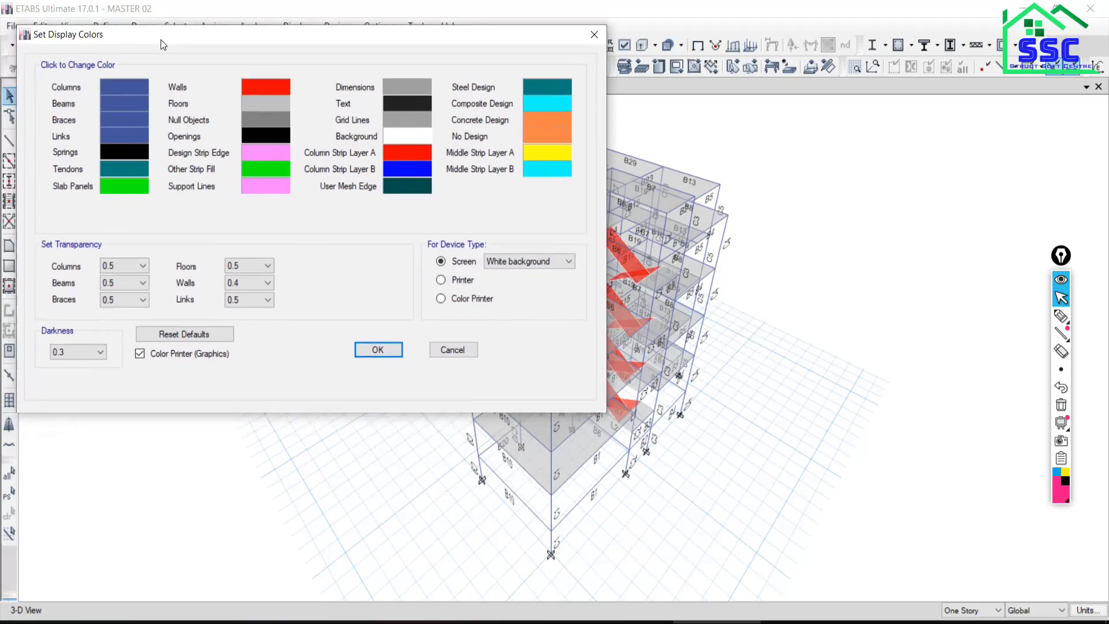
left_click(127, 89)
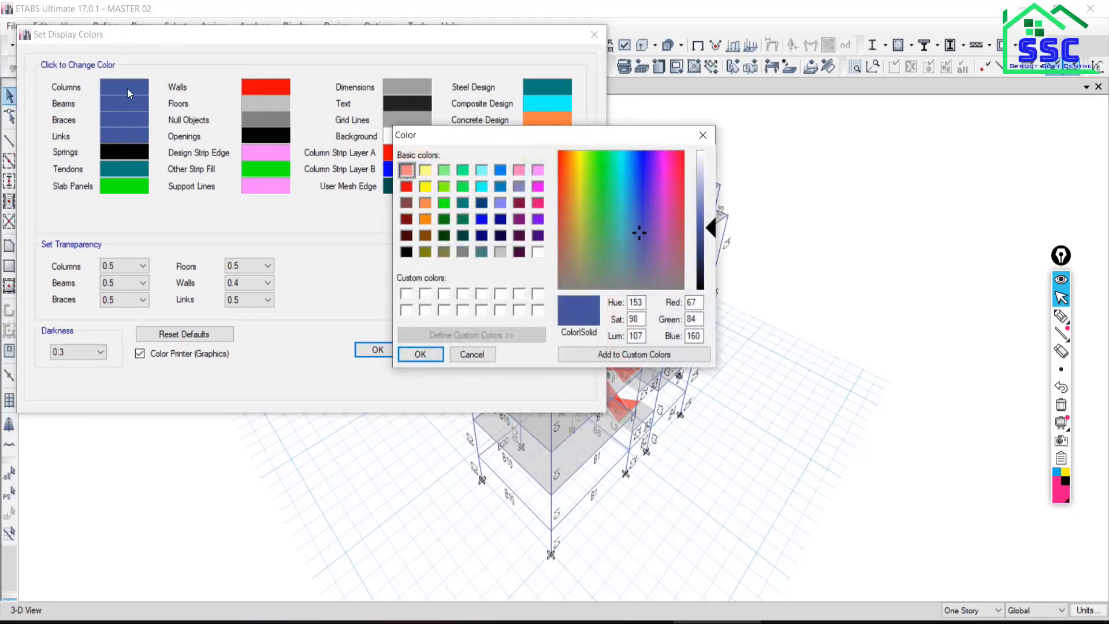
left_click(407, 187)
left_click(423, 357)
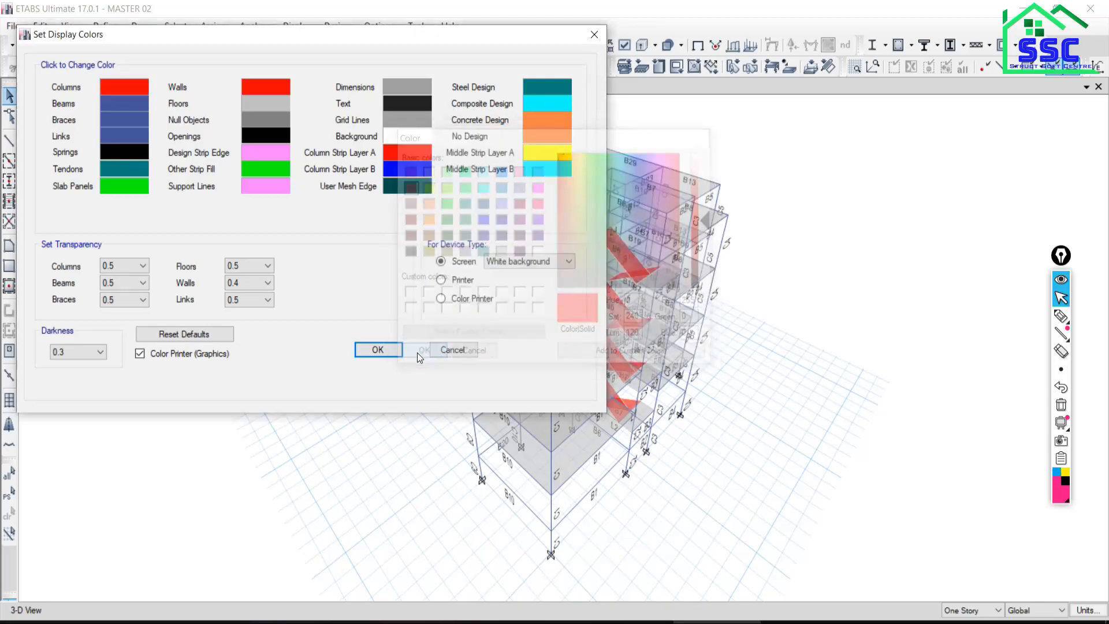
left_click(382, 351)
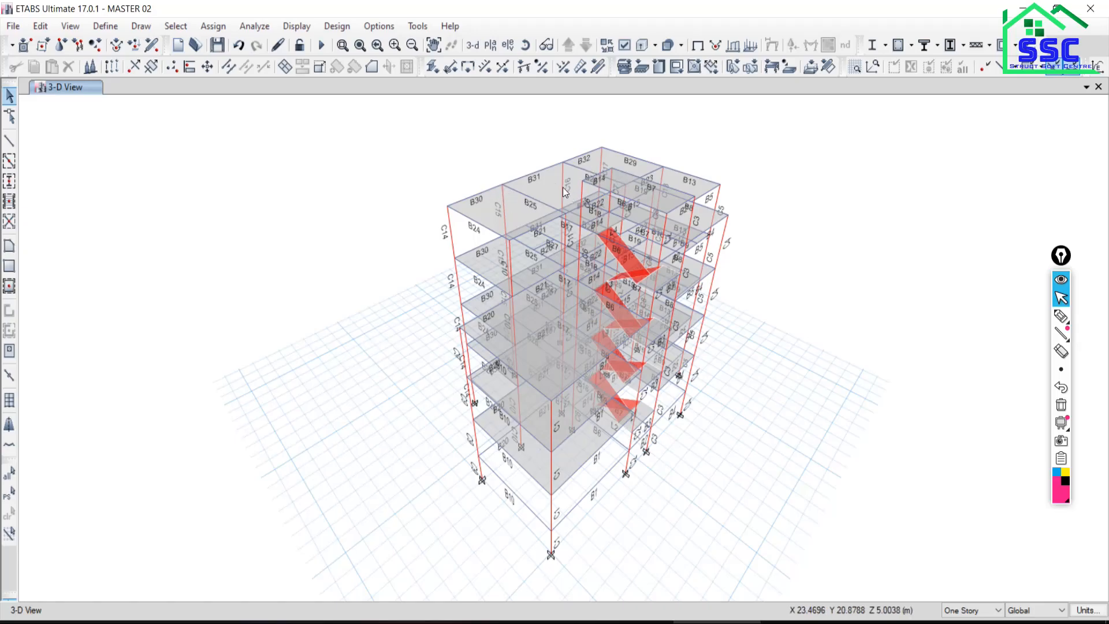
- Change the display color of the floors to pink and apply it to the model
left_click(379, 26)
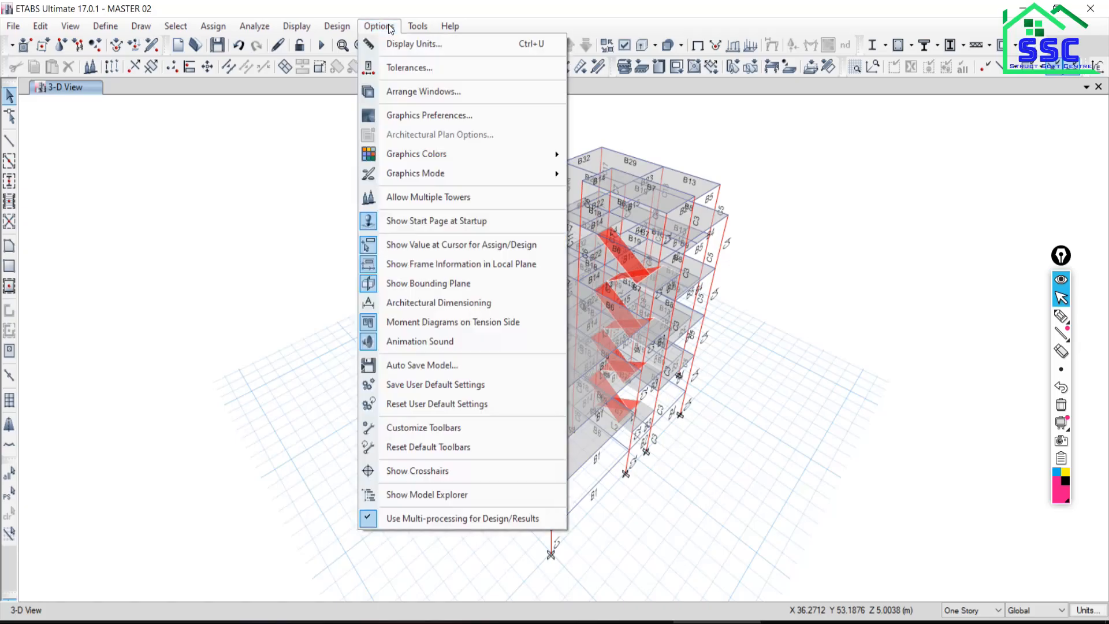
mouse_move(473, 160)
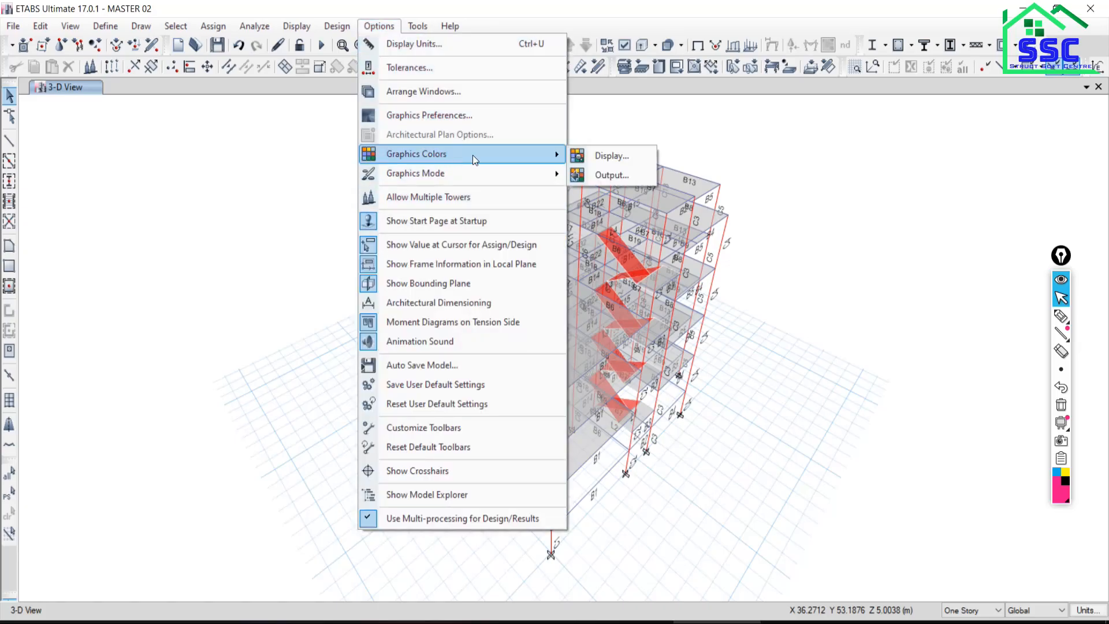
left_click(603, 157)
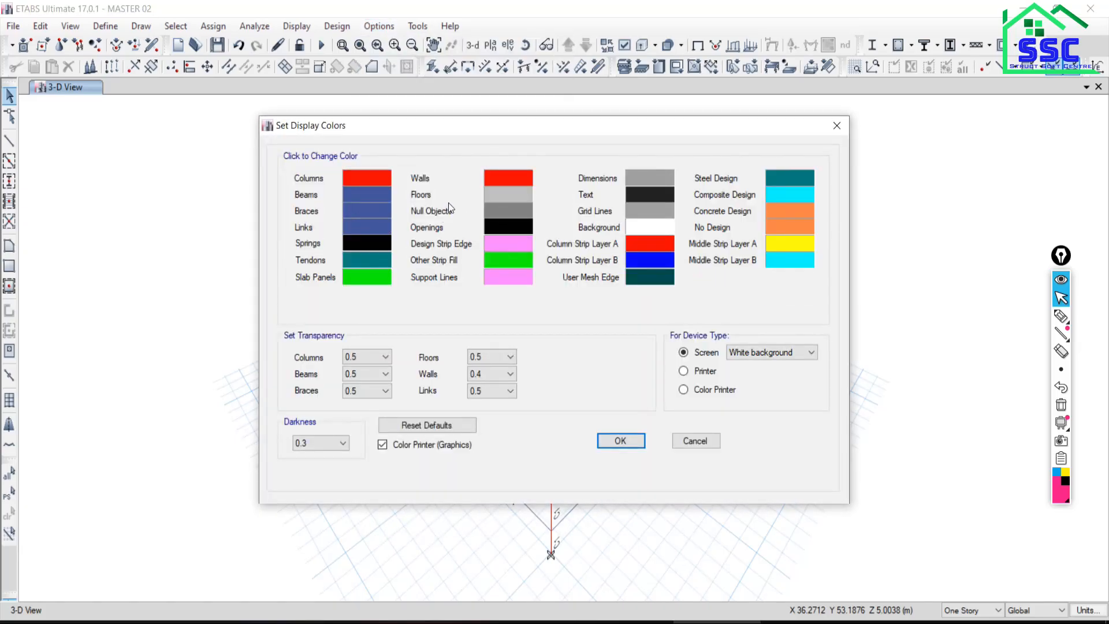
left_click(495, 197)
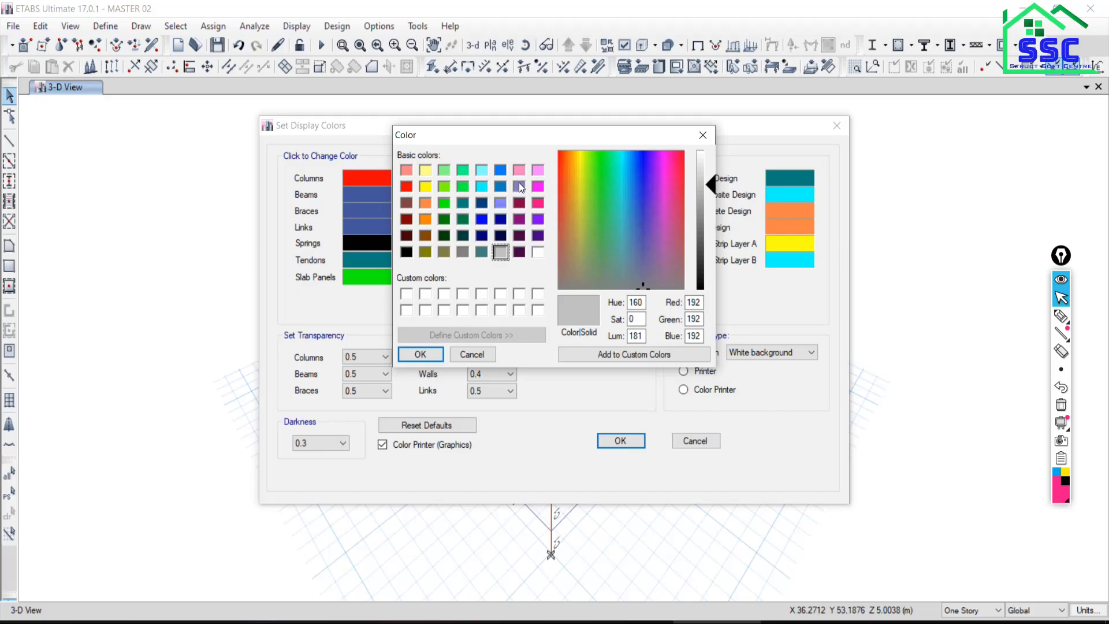
left_click(519, 171)
left_click(422, 353)
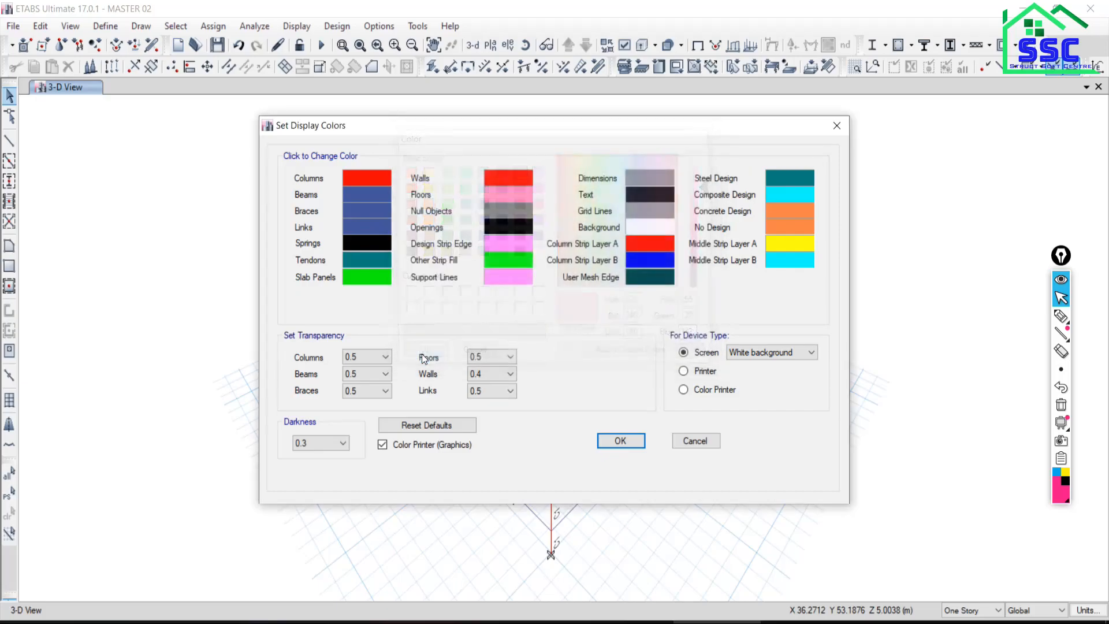
left_click(626, 442)
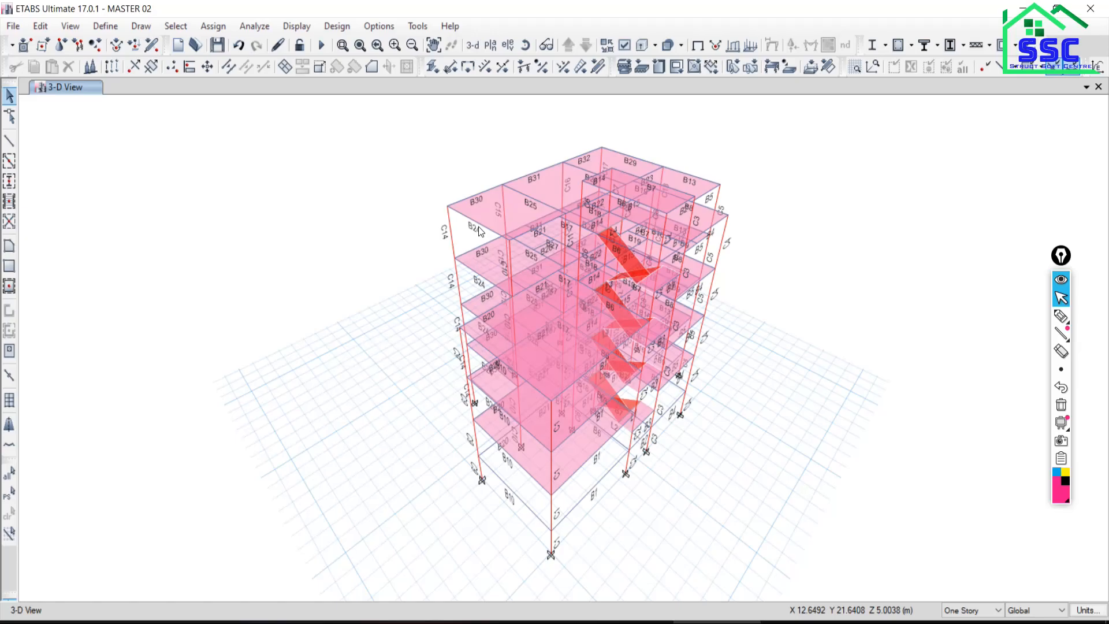
- Switch from the 3-D view to the default plan view of the 1ST story level
left_click(490, 45)
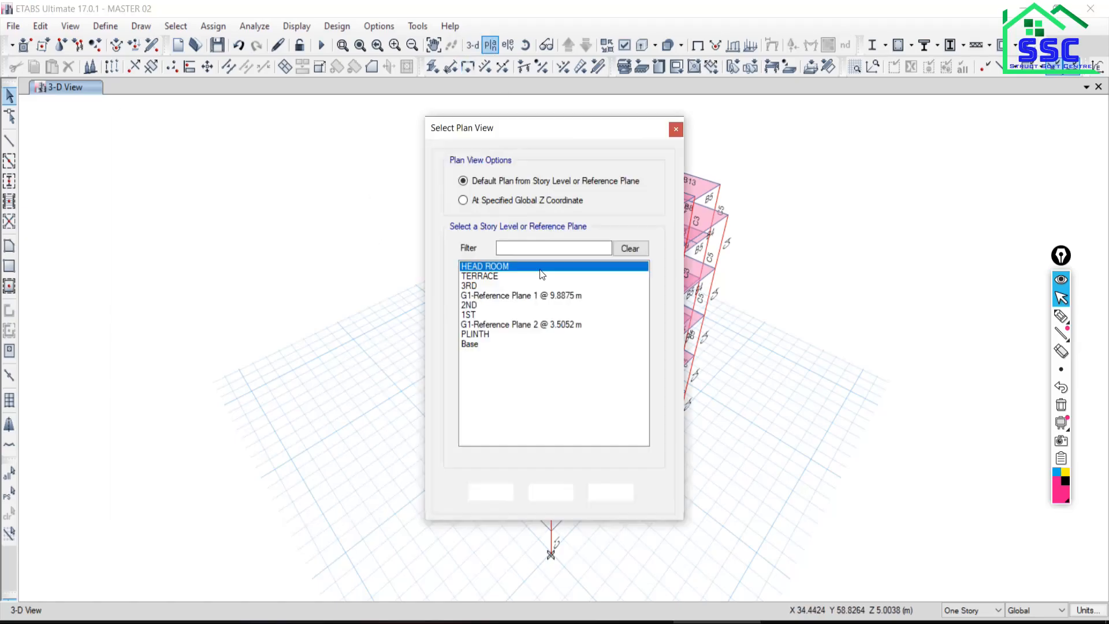
left_click(471, 315)
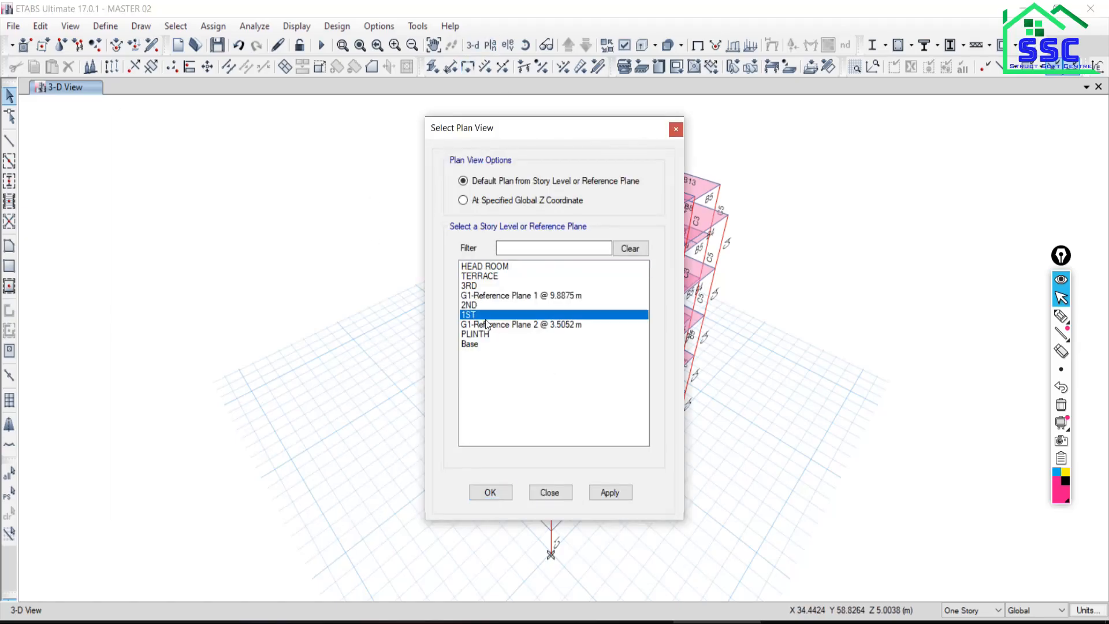
left_click(605, 492)
left_click(550, 492)
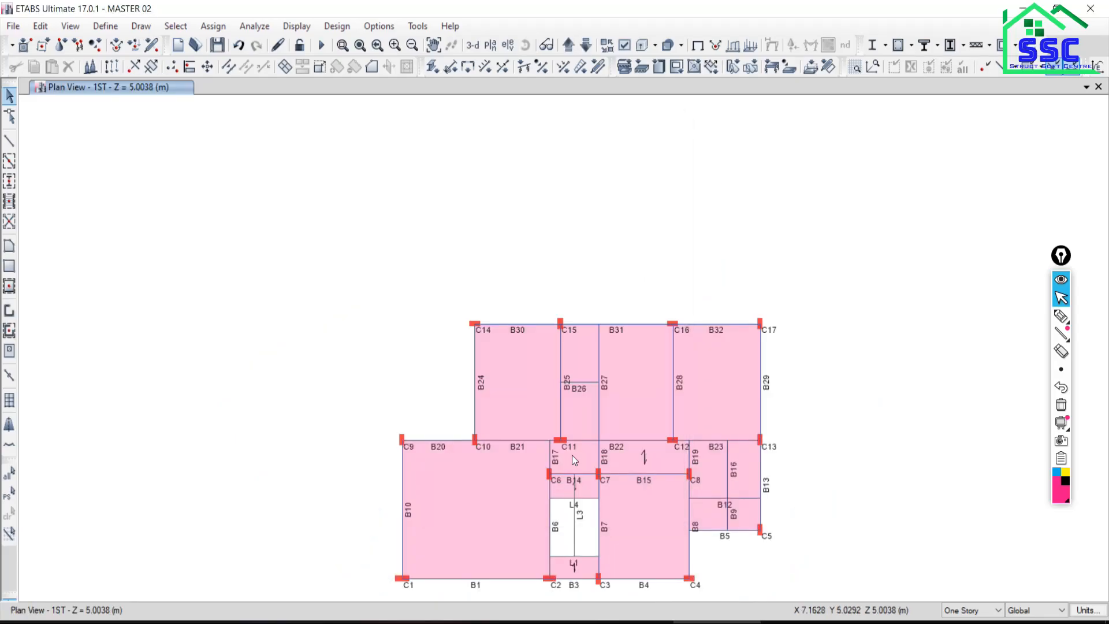
middle_click_drag(550, 396, 530, 327)
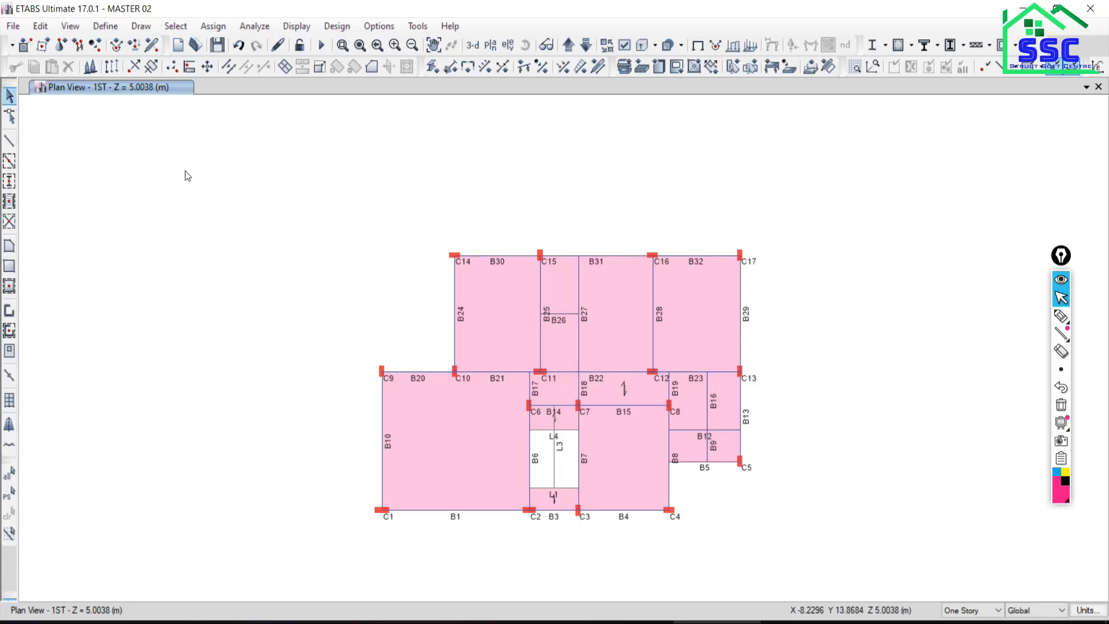
- Turn on the grid system's visibility in the 1ST story plan and inspect the grid lines up close
right_click(185, 171)
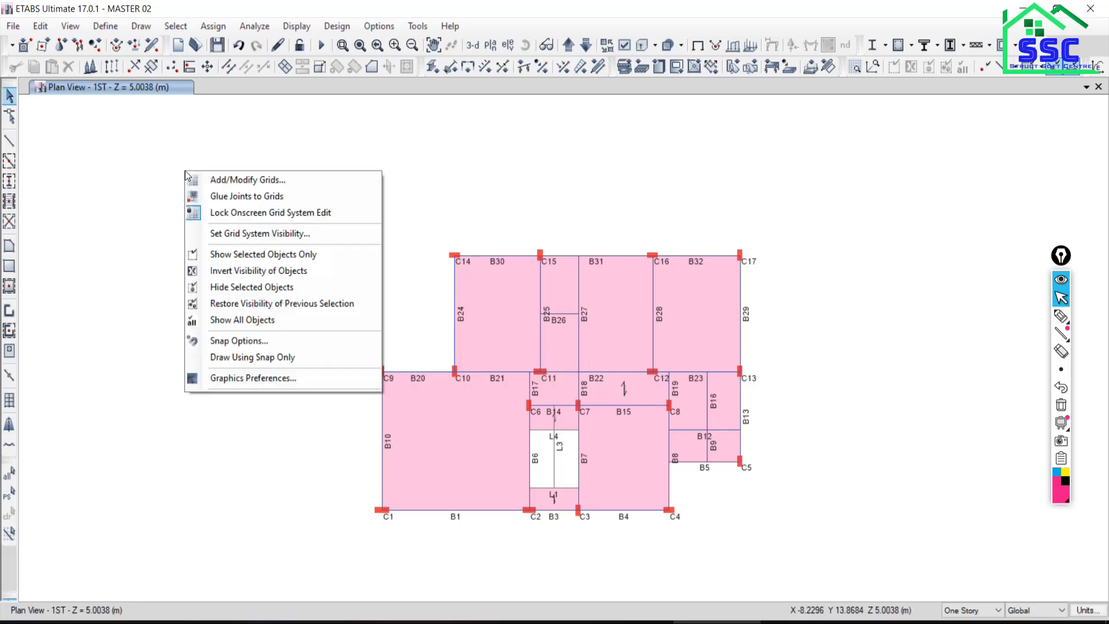
left_click(222, 235)
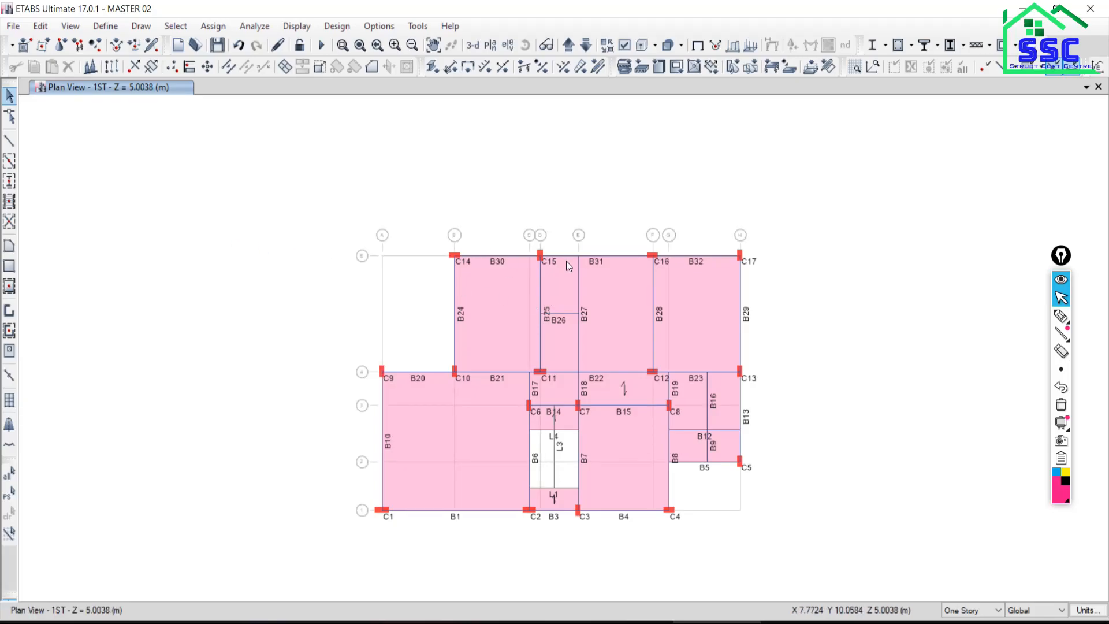
scroll(560, 280, "up", 3)
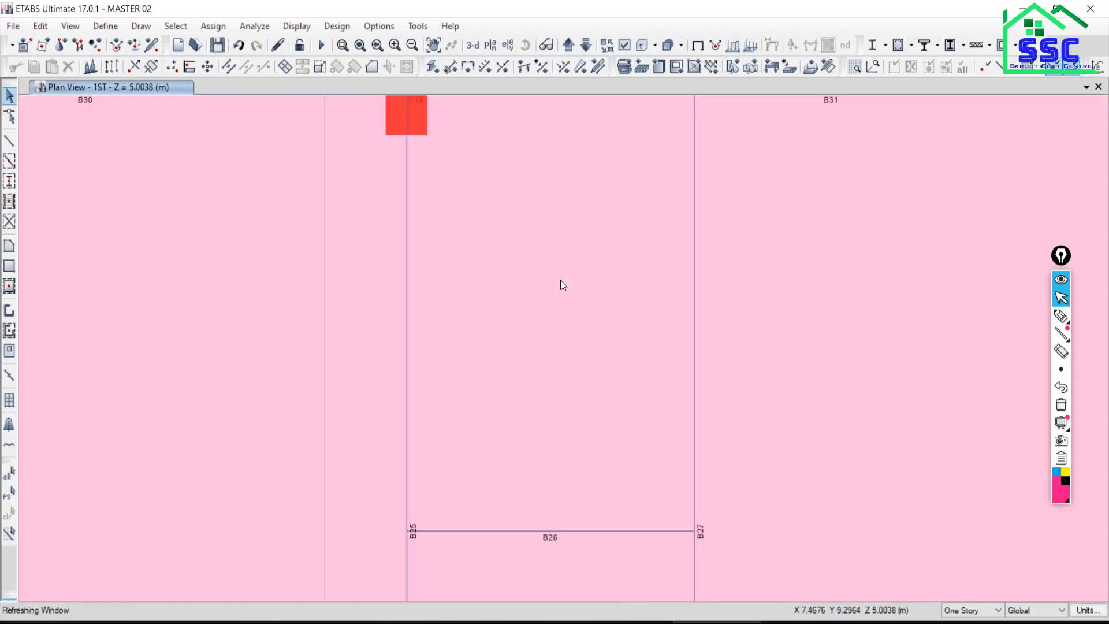
scroll(560, 280, "down", 3)
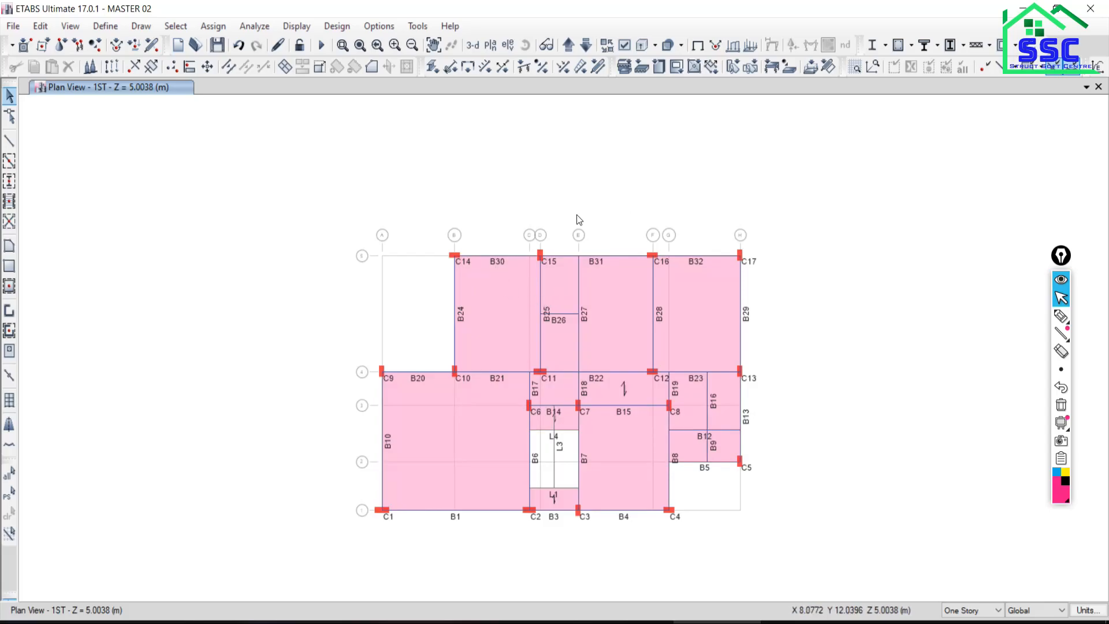
scroll(588, 243, "up", 4)
scroll(596, 247, "down", 4)
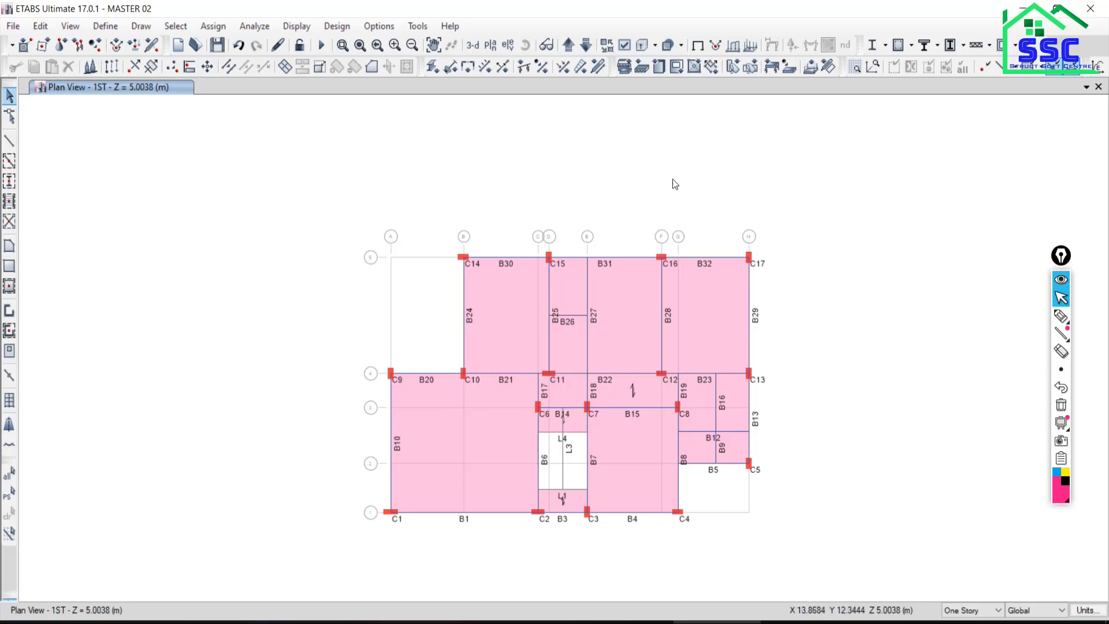
- Change the display color of the grid lines to black and check them in the plan
left_click(389, 27)
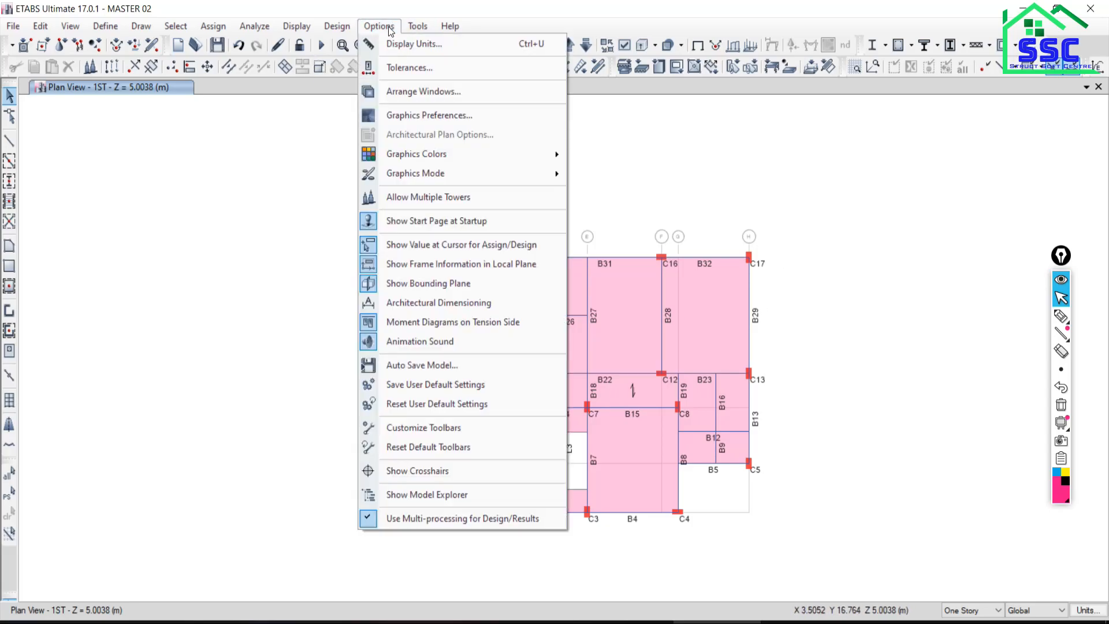
mouse_move(427, 155)
left_click(608, 157)
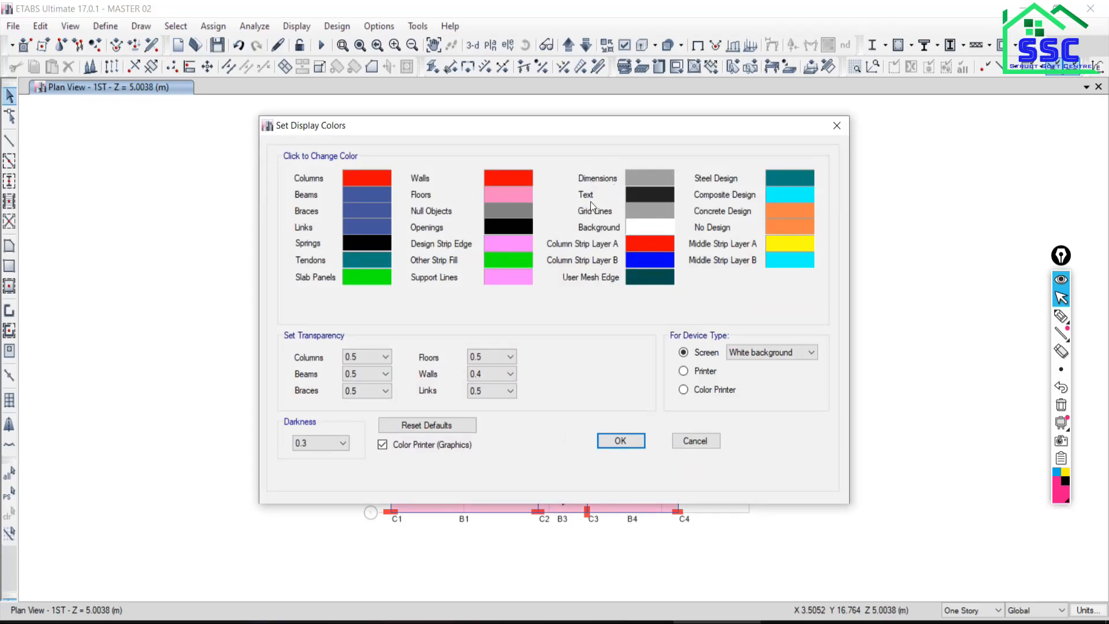
left_click(637, 212)
left_click_drag(711, 203, 710, 292)
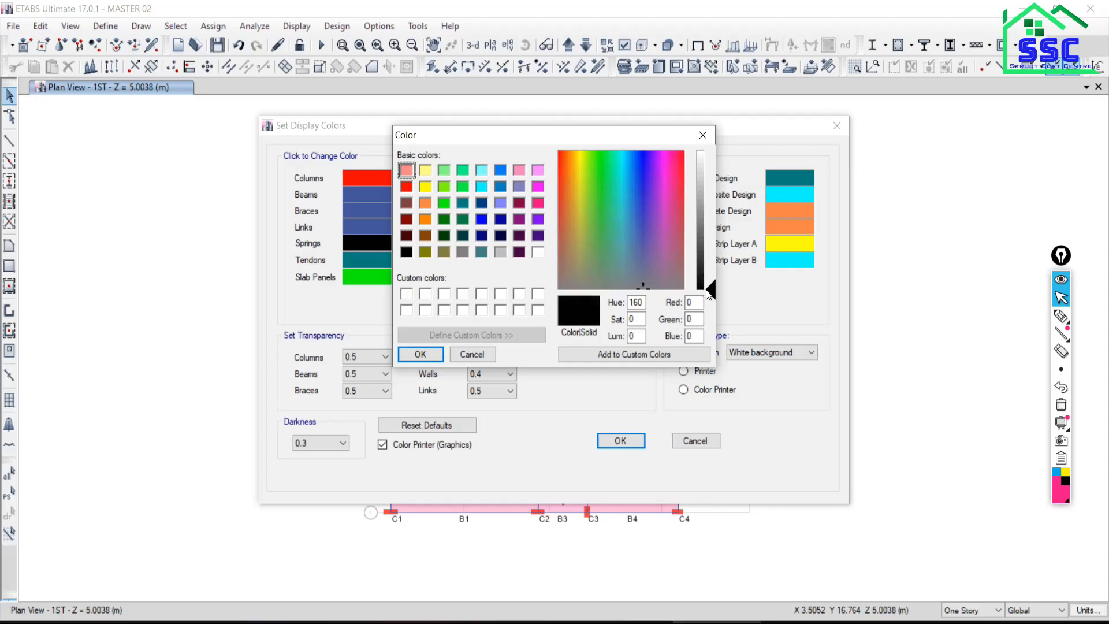
left_click(418, 355)
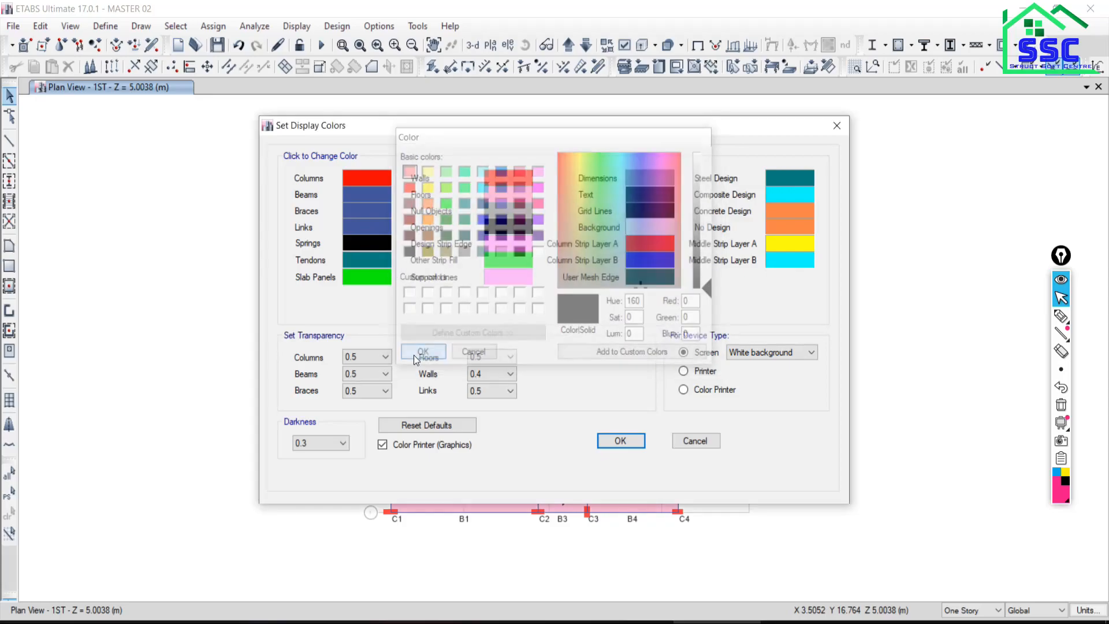
left_click(615, 439)
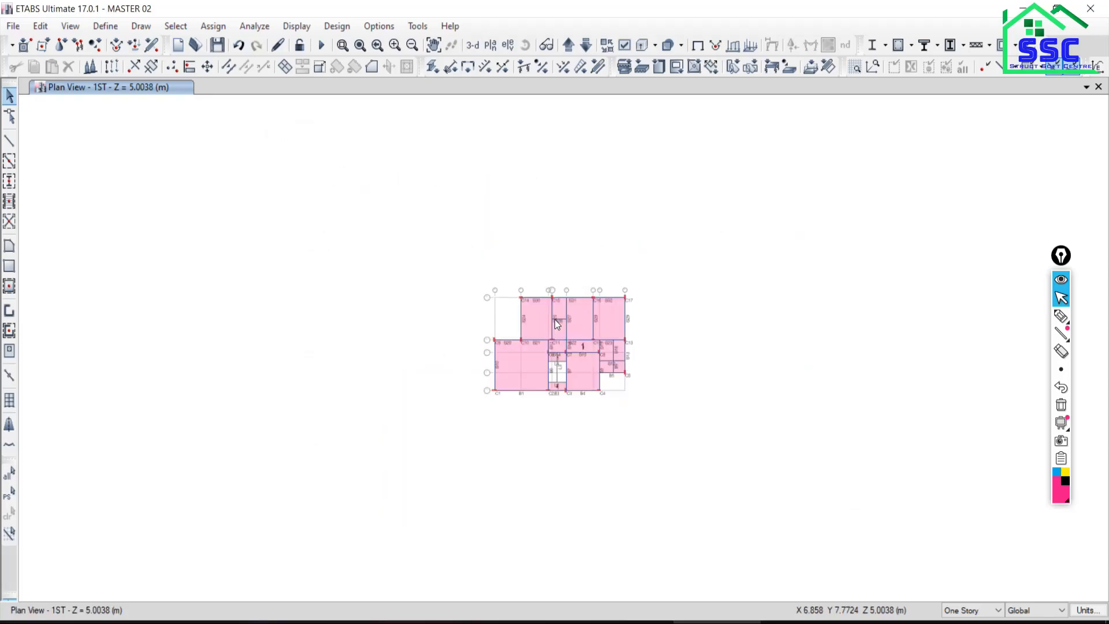
scroll(538, 257, "up", 3)
scroll(538, 251, "down", 3)
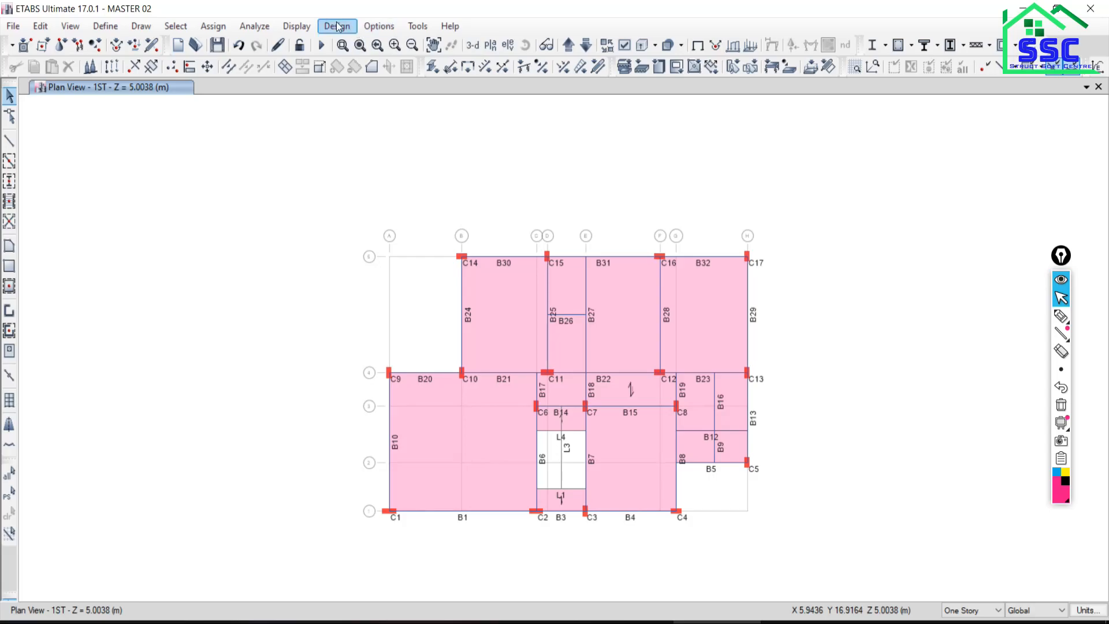
- Reset all display colors to their defaults and apply them to the plan view
left_click(379, 26)
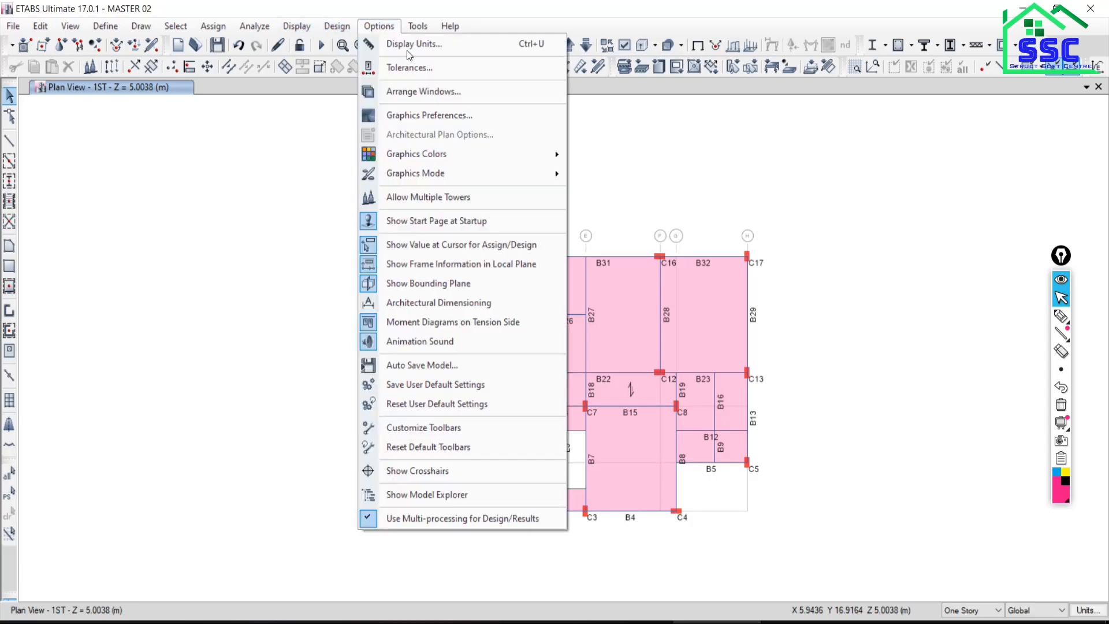
mouse_move(428, 162)
left_click(605, 155)
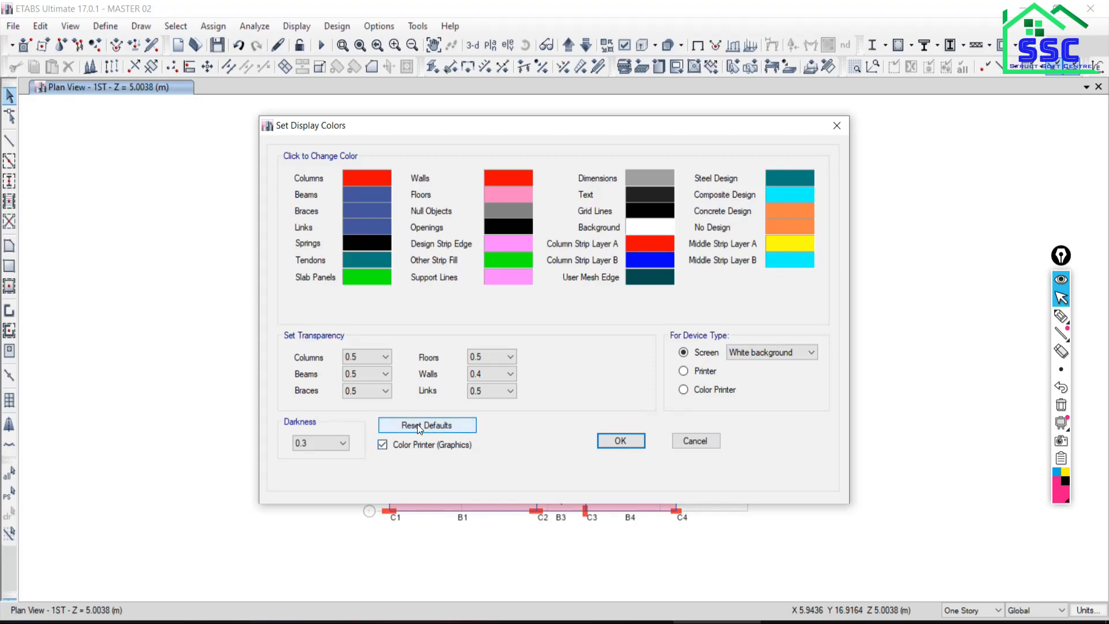
left_click(417, 425)
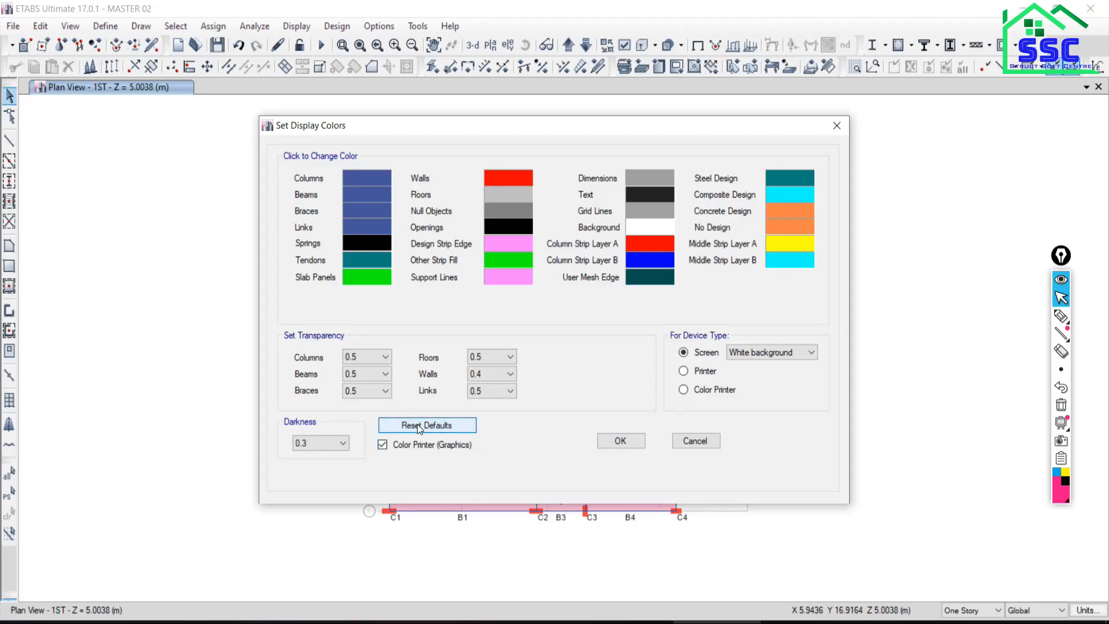
left_click(619, 440)
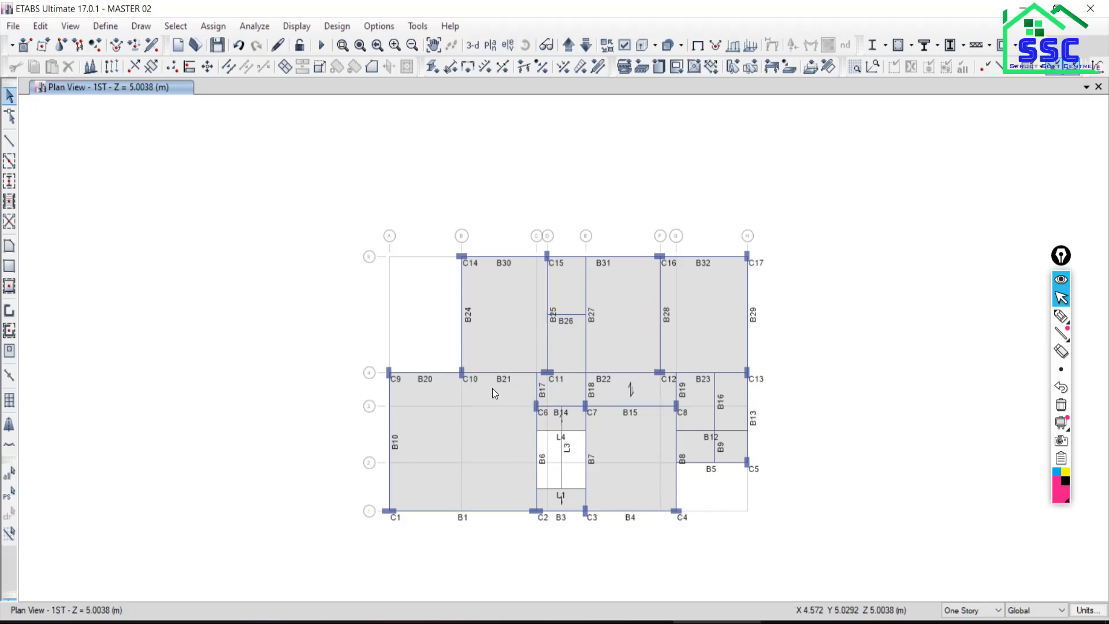
- Set the display color of the grid lines to dark gray (RGB 49, 49, 49) and check them in the plan
left_click(373, 28)
mouse_move(424, 154)
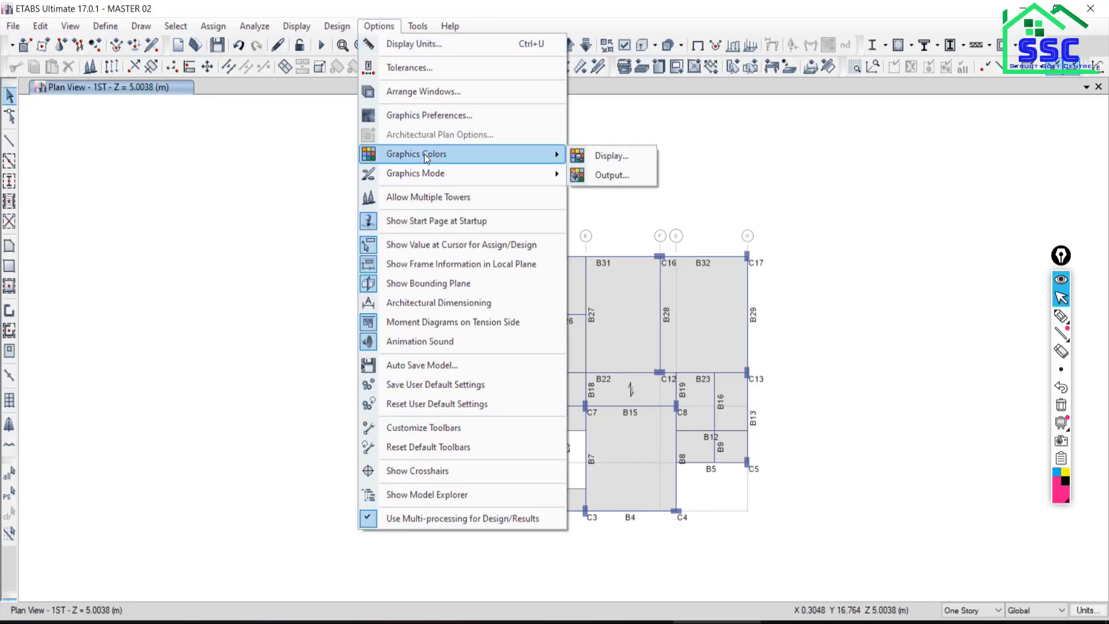
left_click(607, 156)
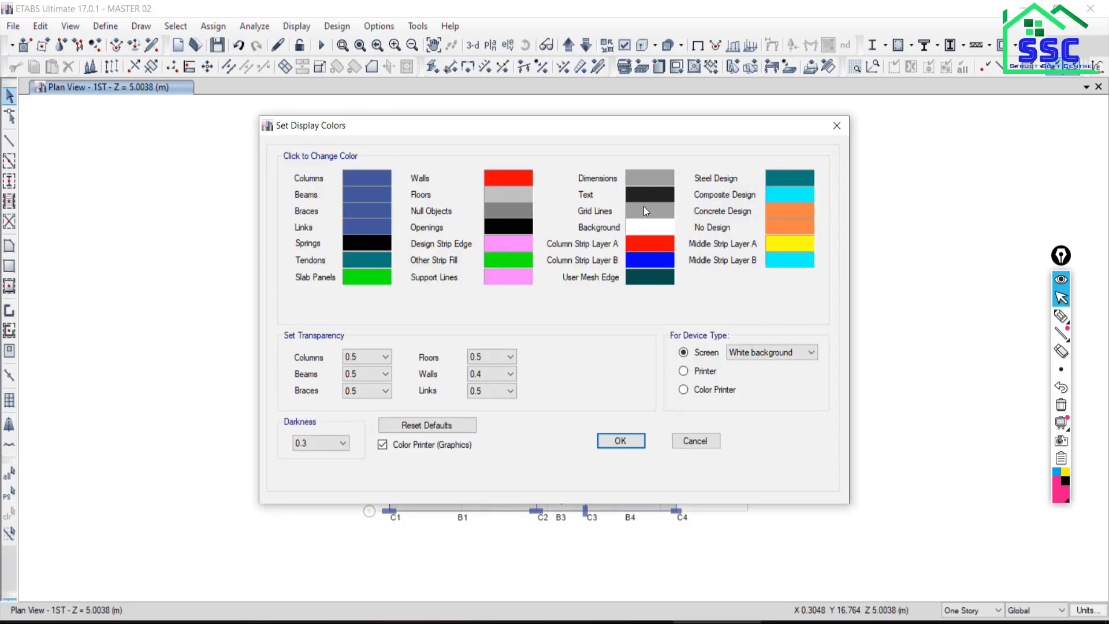
left_click(642, 209)
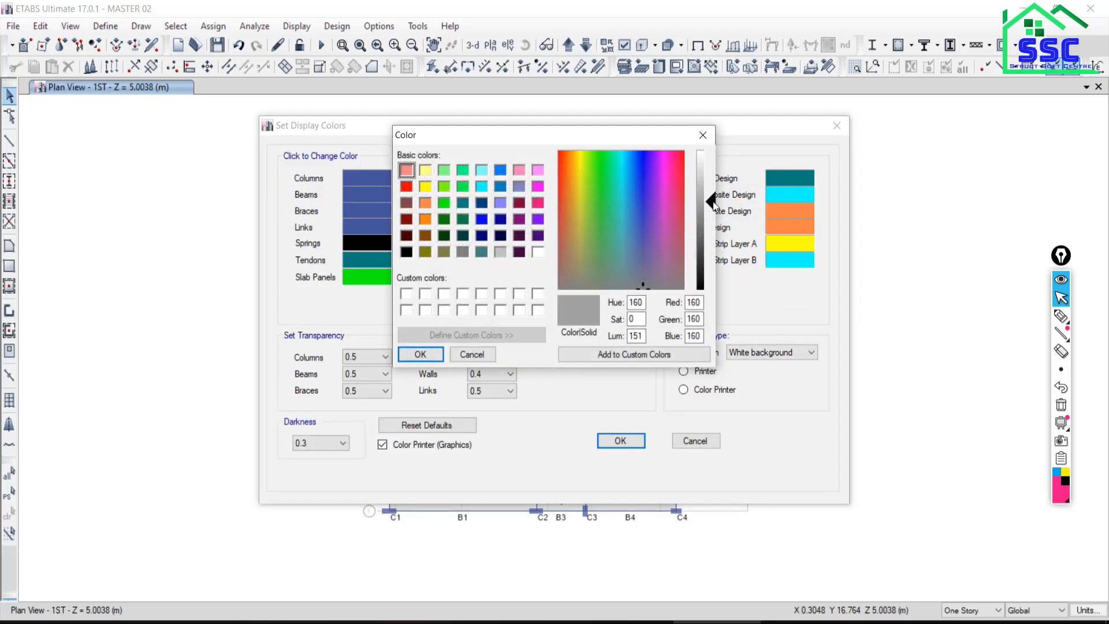
left_click_drag(714, 203, 713, 263)
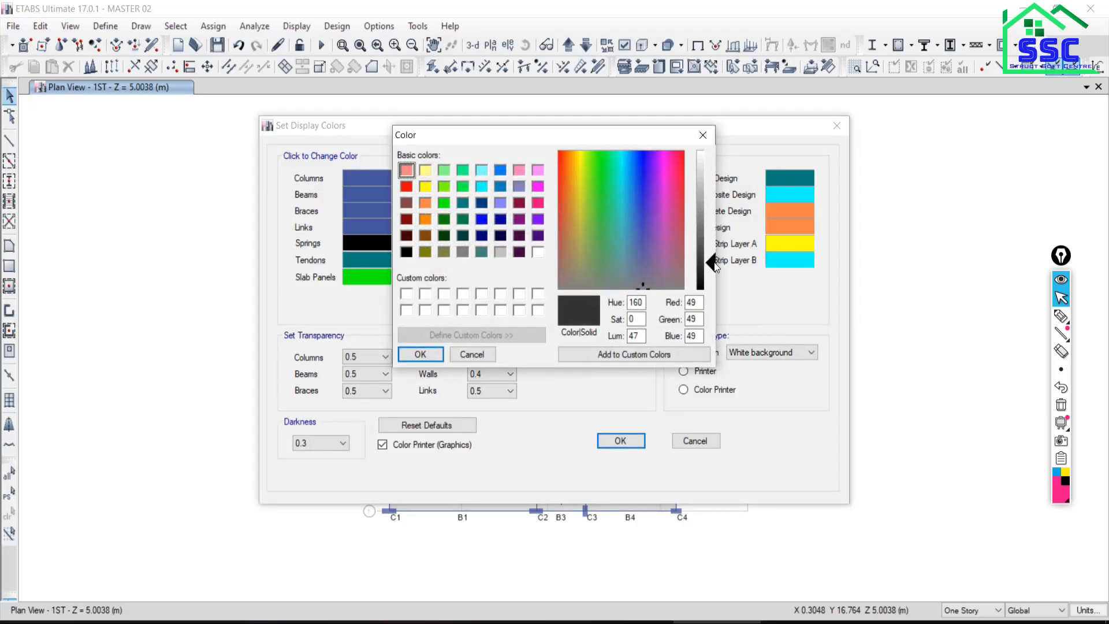
left_click(441, 354)
left_click(641, 439)
scroll(581, 330, "down", 5)
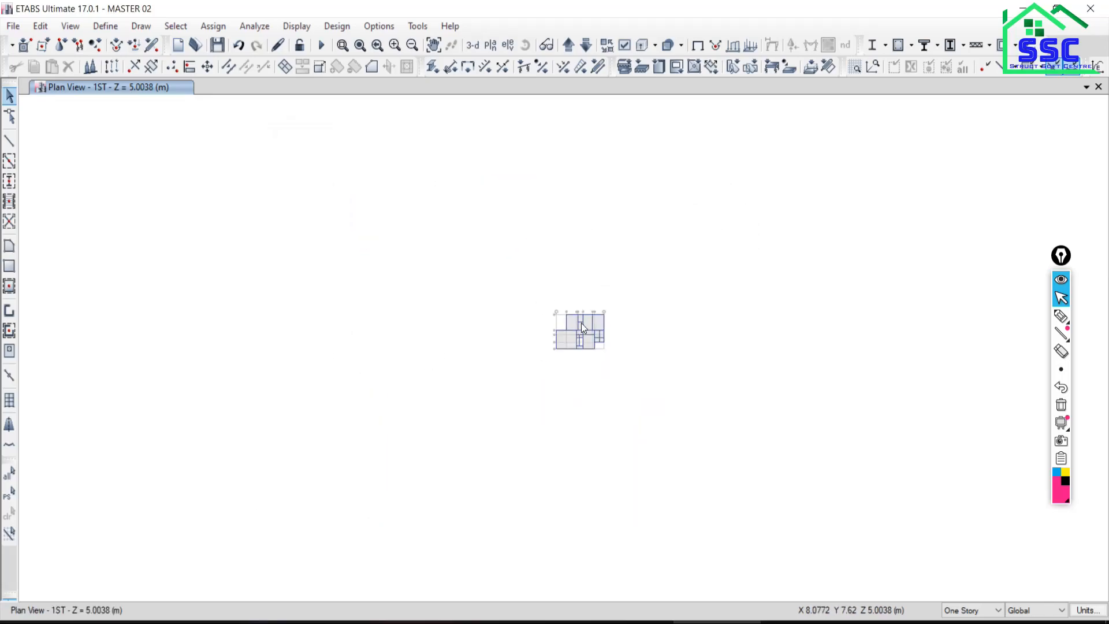
scroll(581, 324, "up", 5)
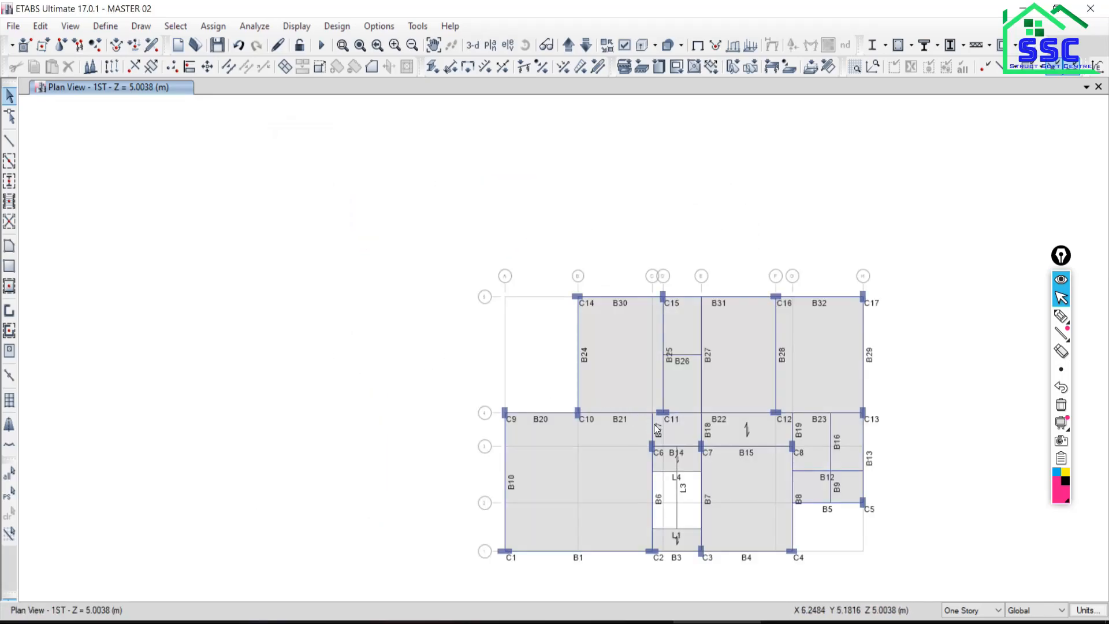
middle_click_drag(654, 424, 611, 382)
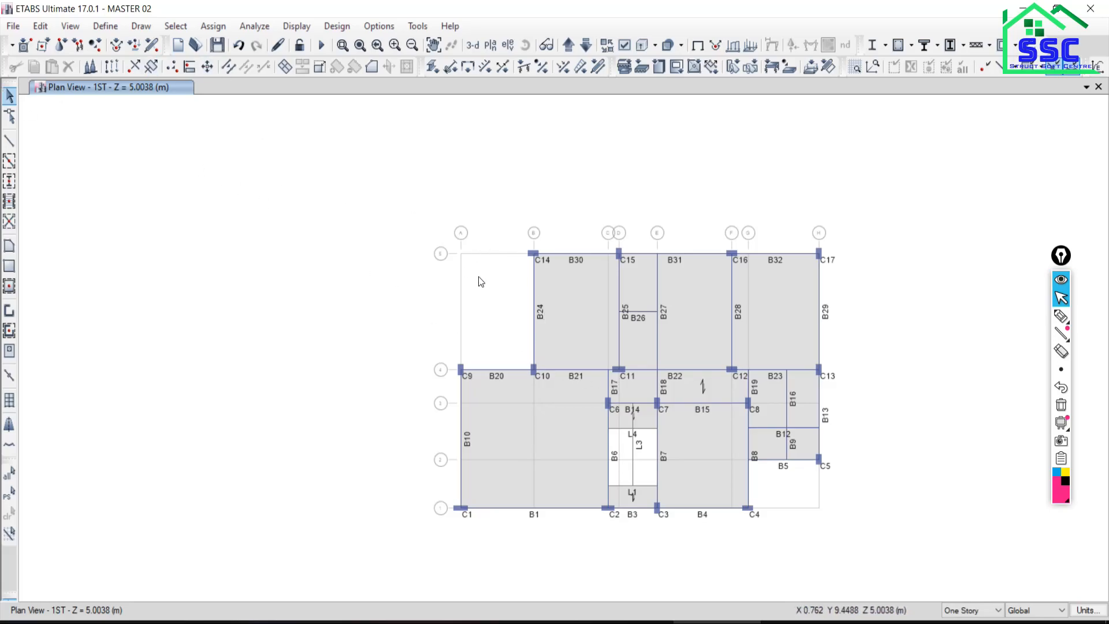
- Give grid system G1 a darker grid color in its grid system data and apply it to the plan
left_click(41, 26)
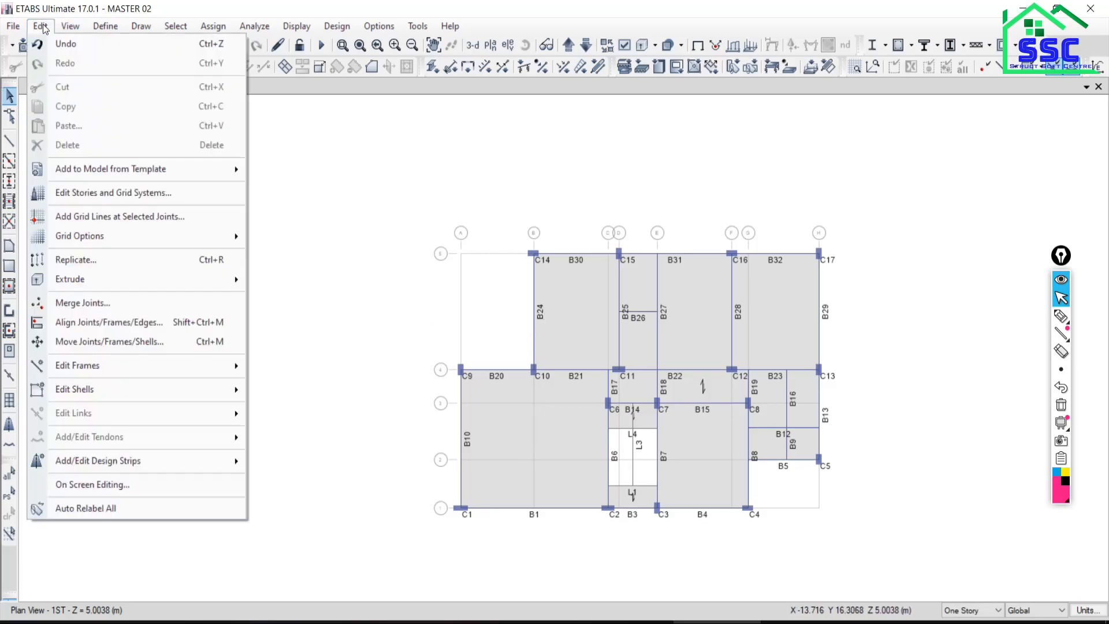
left_click(90, 194)
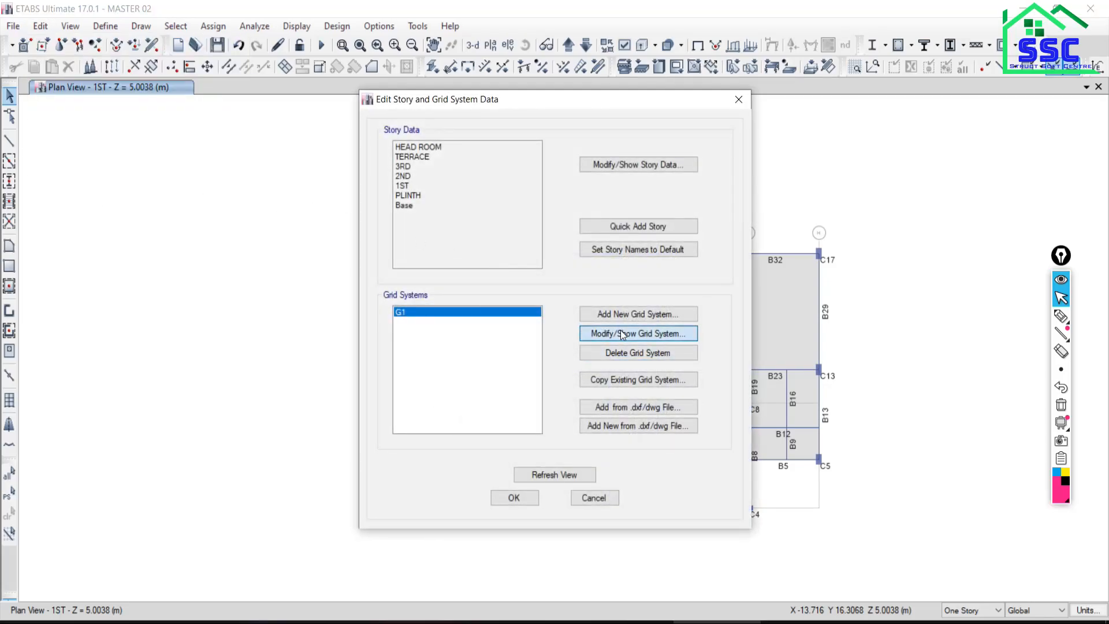
left_click(621, 334)
left_click(679, 171)
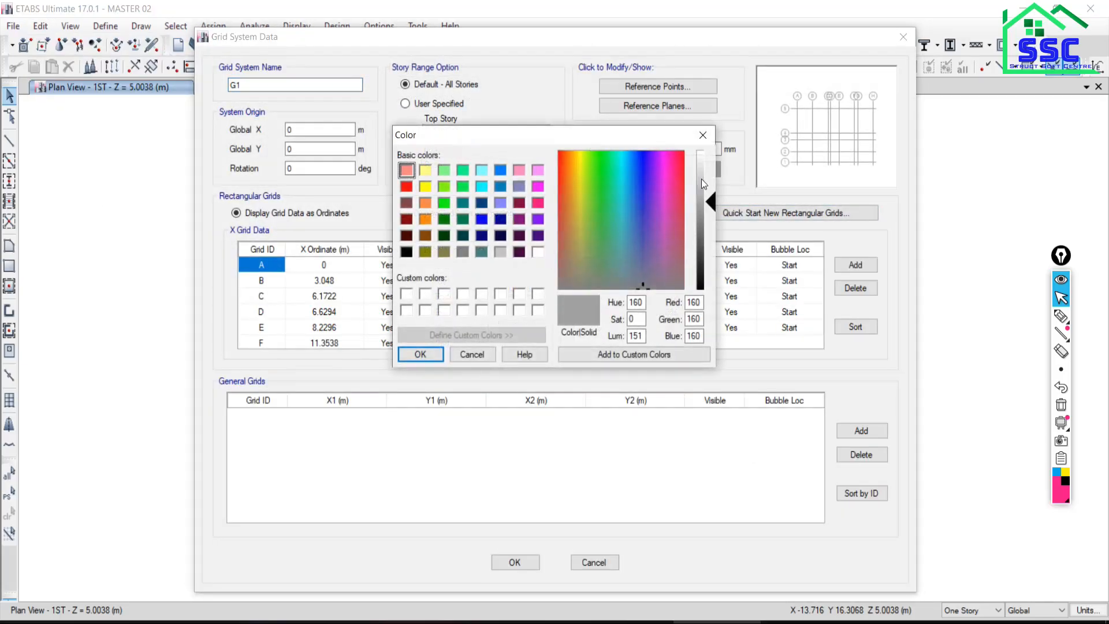
left_click(420, 354)
left_click(514, 562)
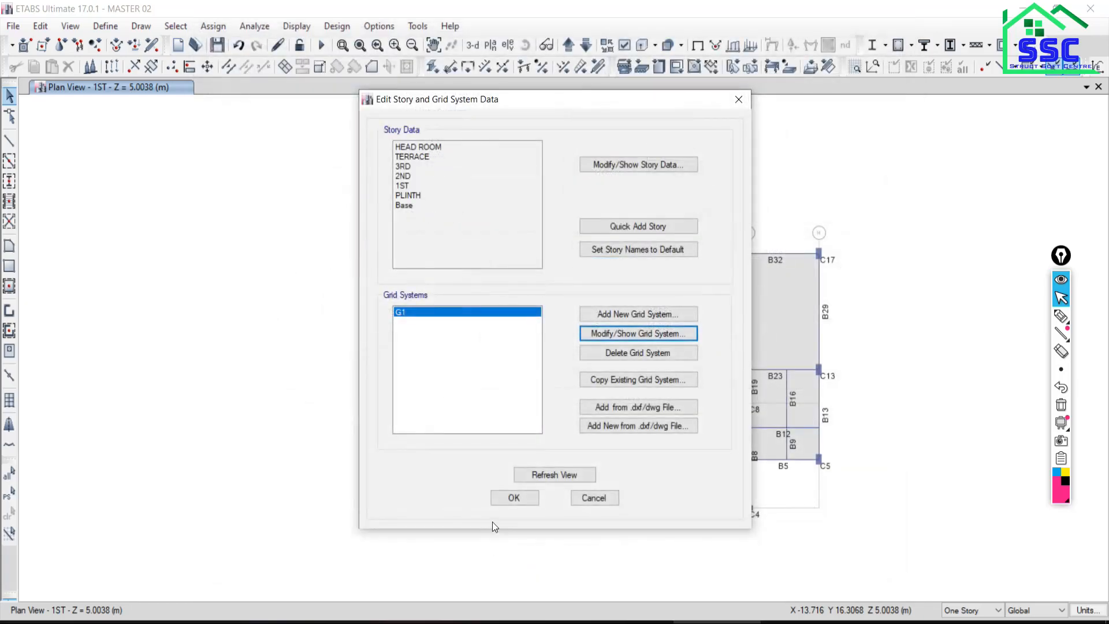
left_click(514, 498)
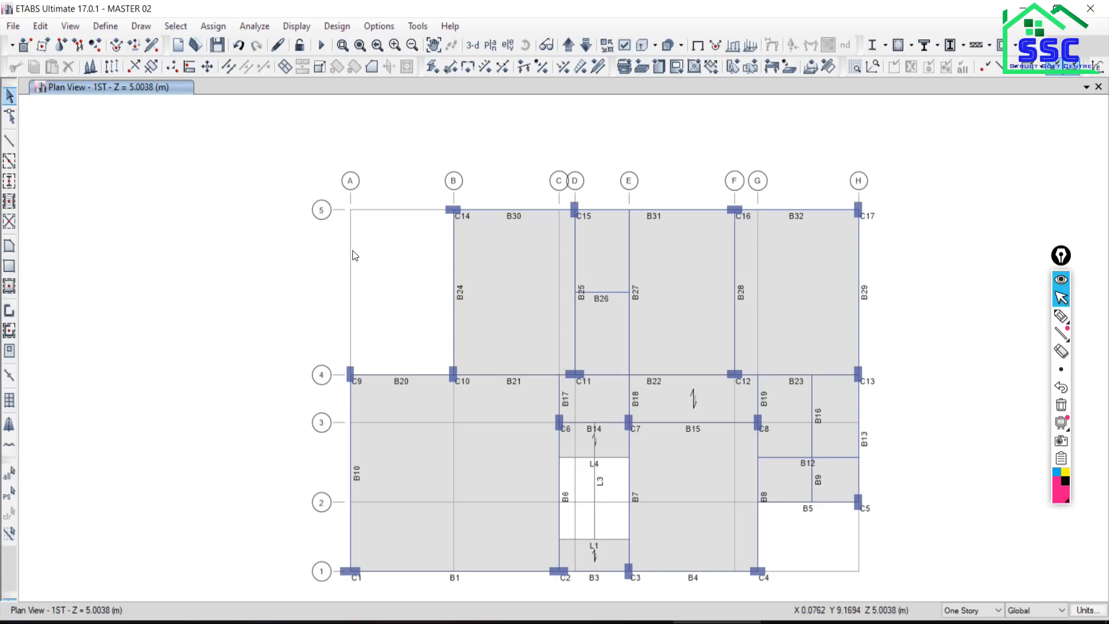
- Select Printer as the device type in the display colors settings and check the plan view
left_click(378, 26)
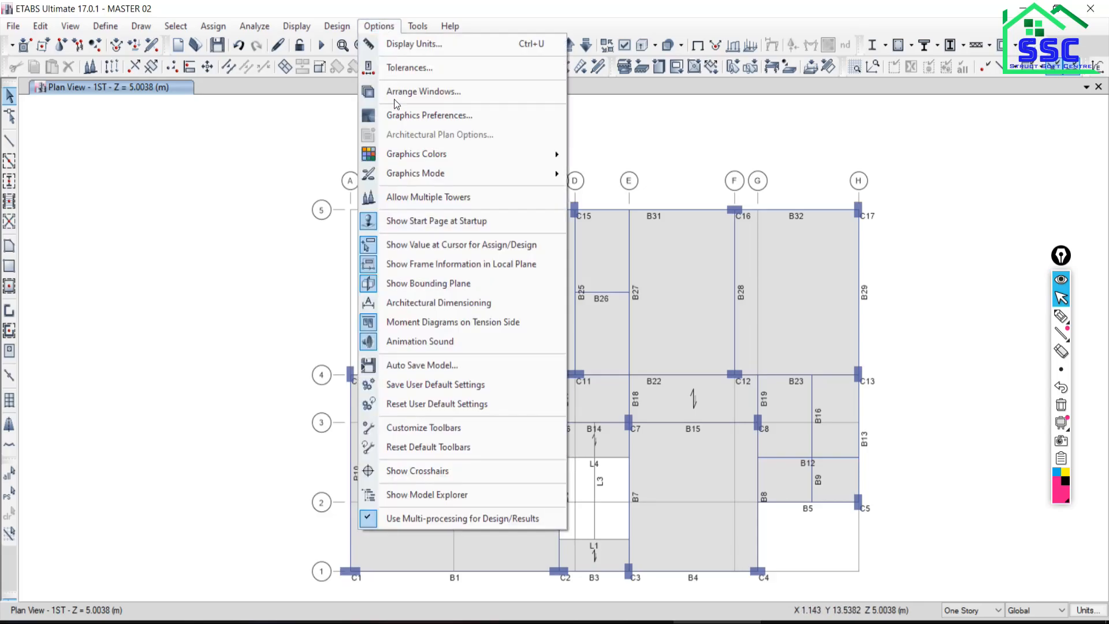
mouse_move(410, 157)
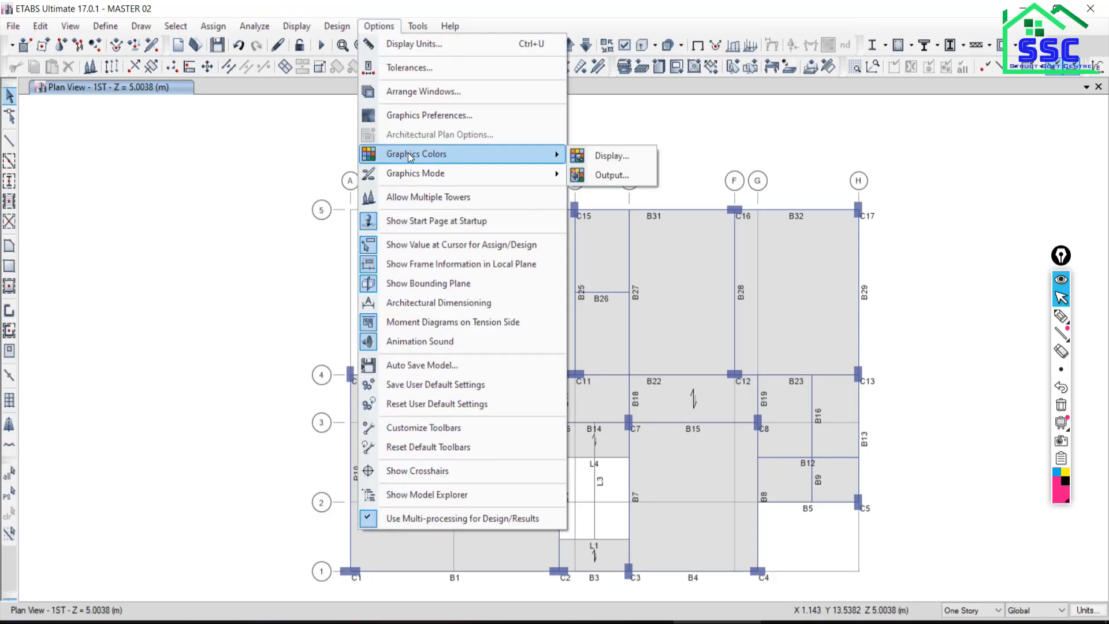
left_click(647, 156)
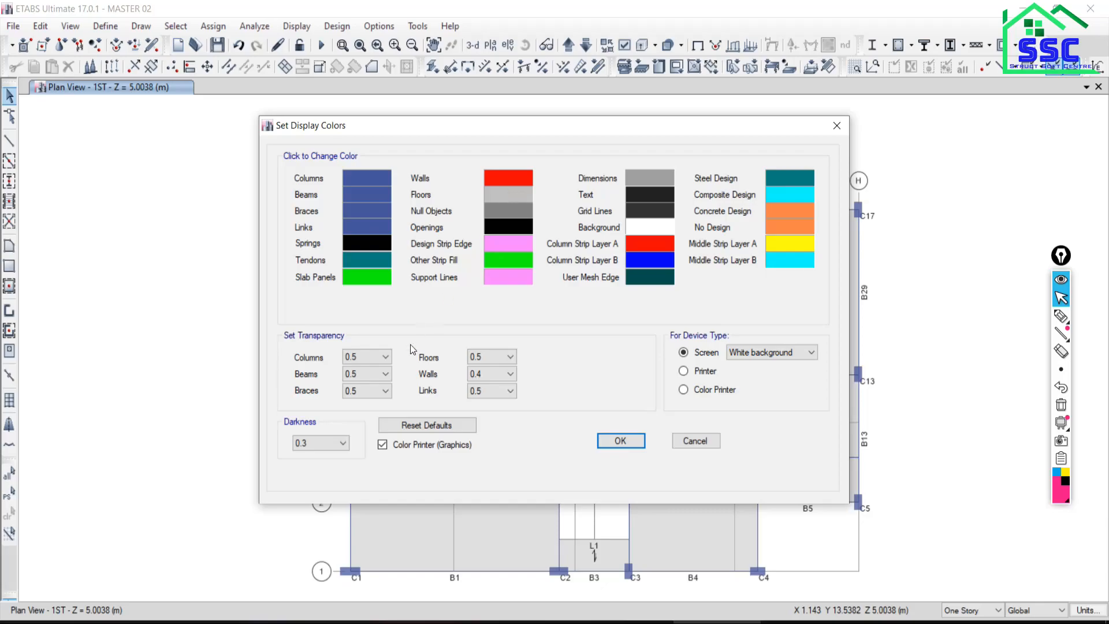
left_click(684, 371)
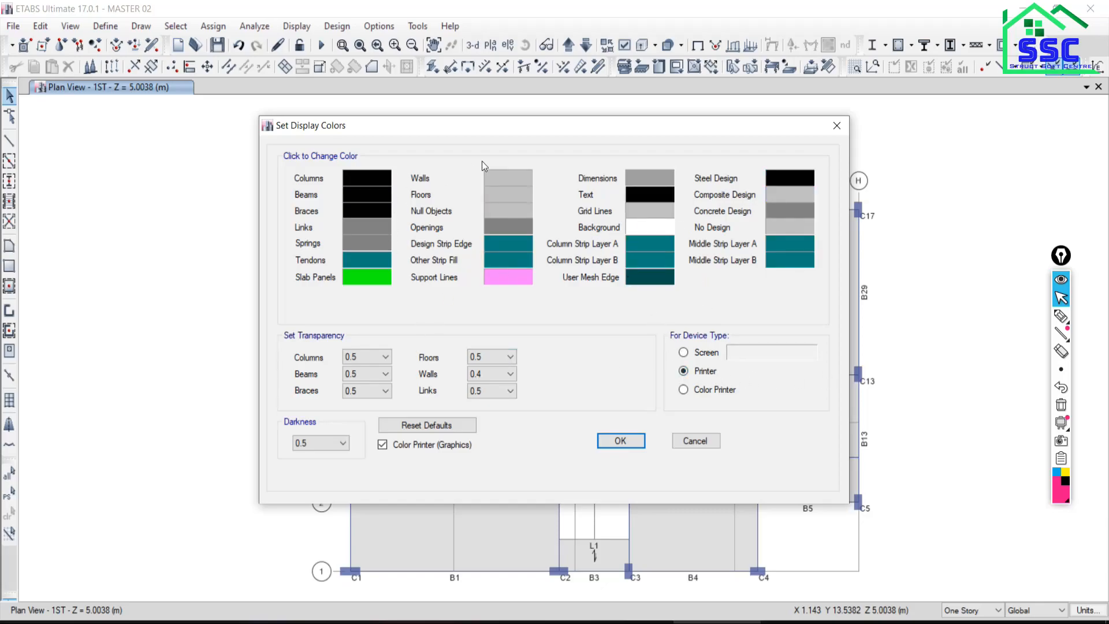
left_click(620, 440)
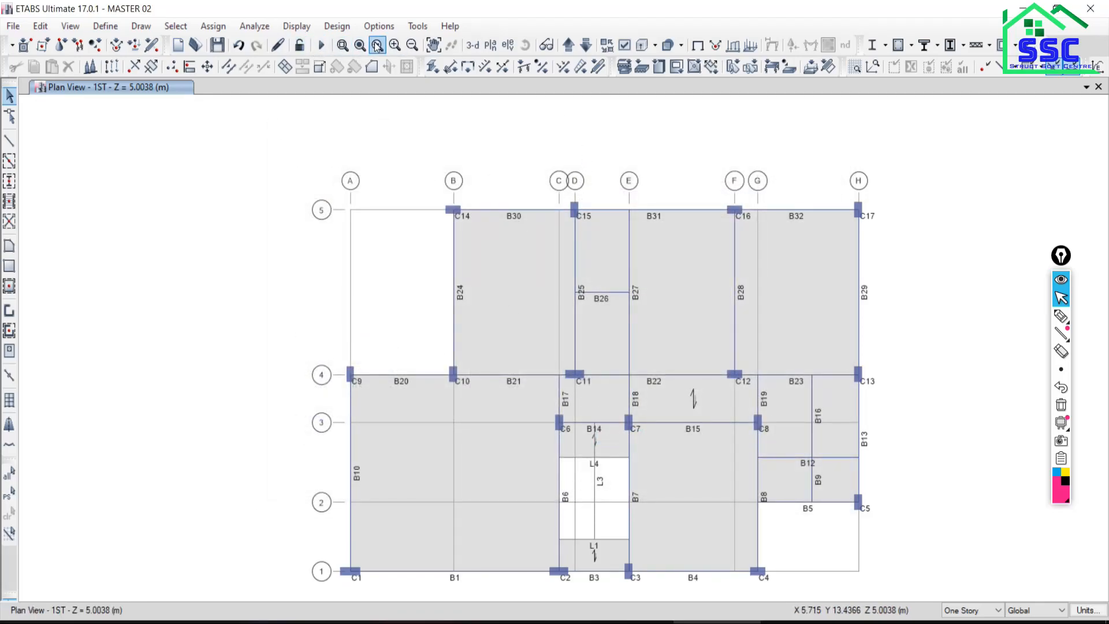
- Switch to the 3-D view and compare the Printer and Color Printer display color schemes
left_click(471, 46)
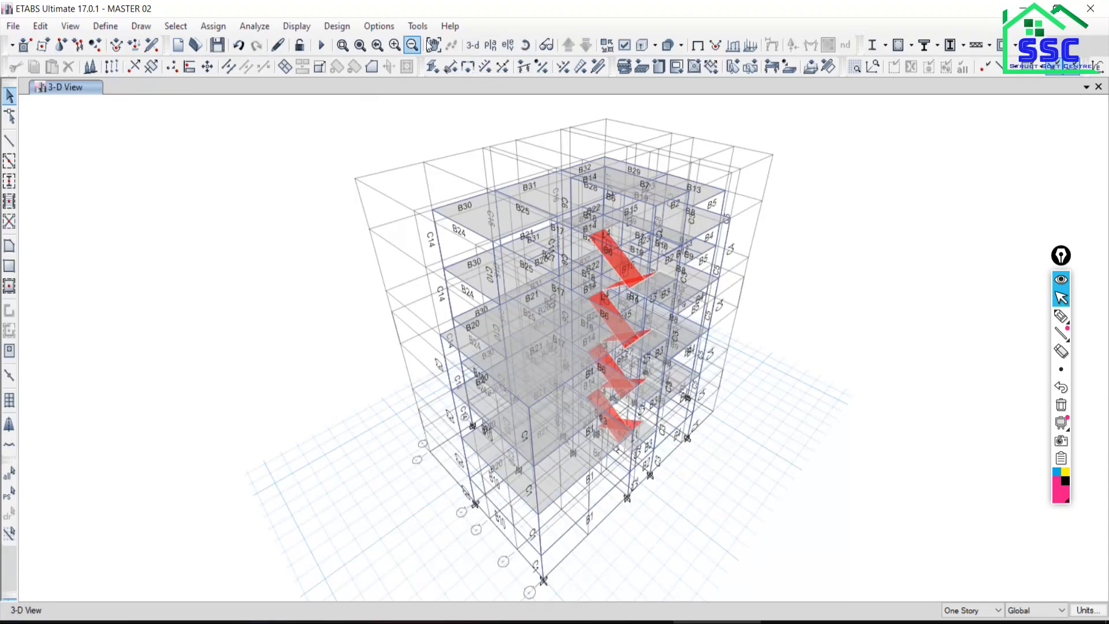
left_click(365, 27)
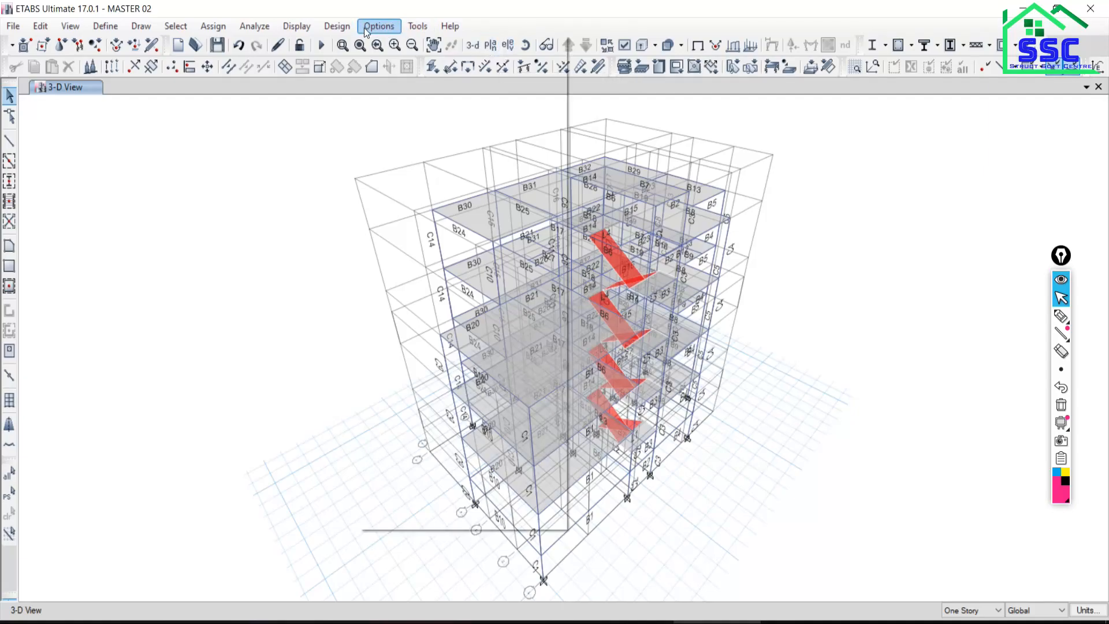
mouse_move(417, 152)
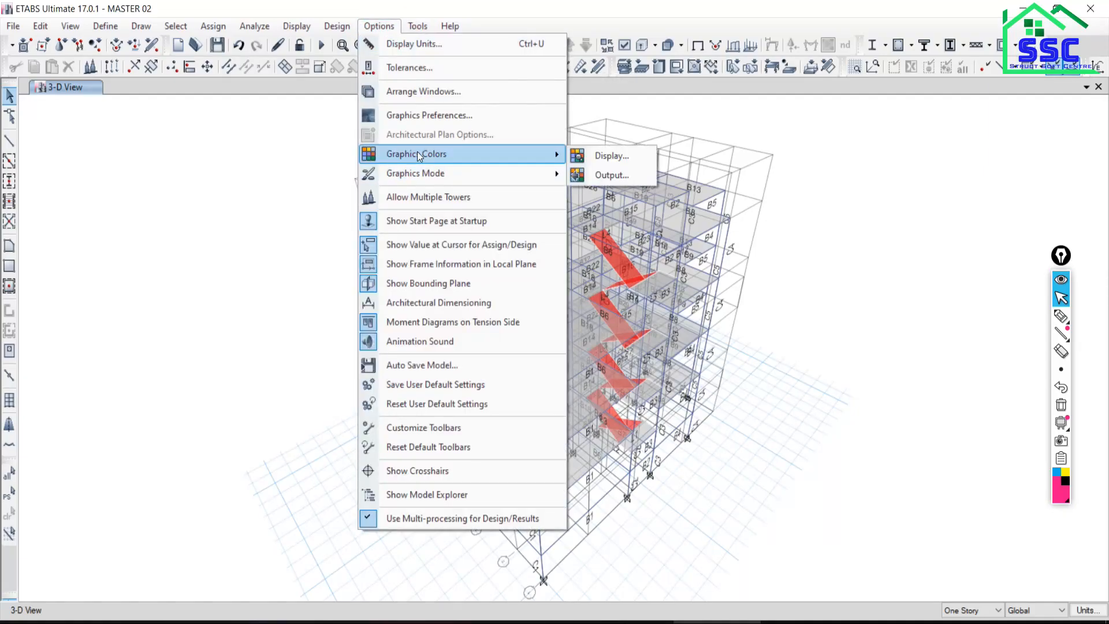
left_click(583, 154)
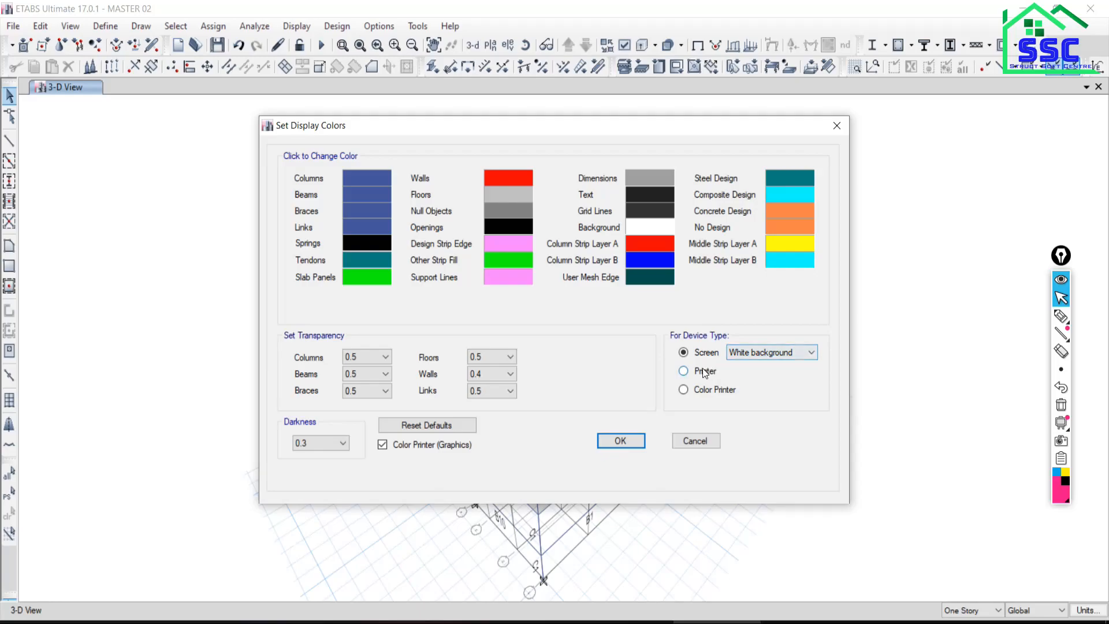
left_click(690, 371)
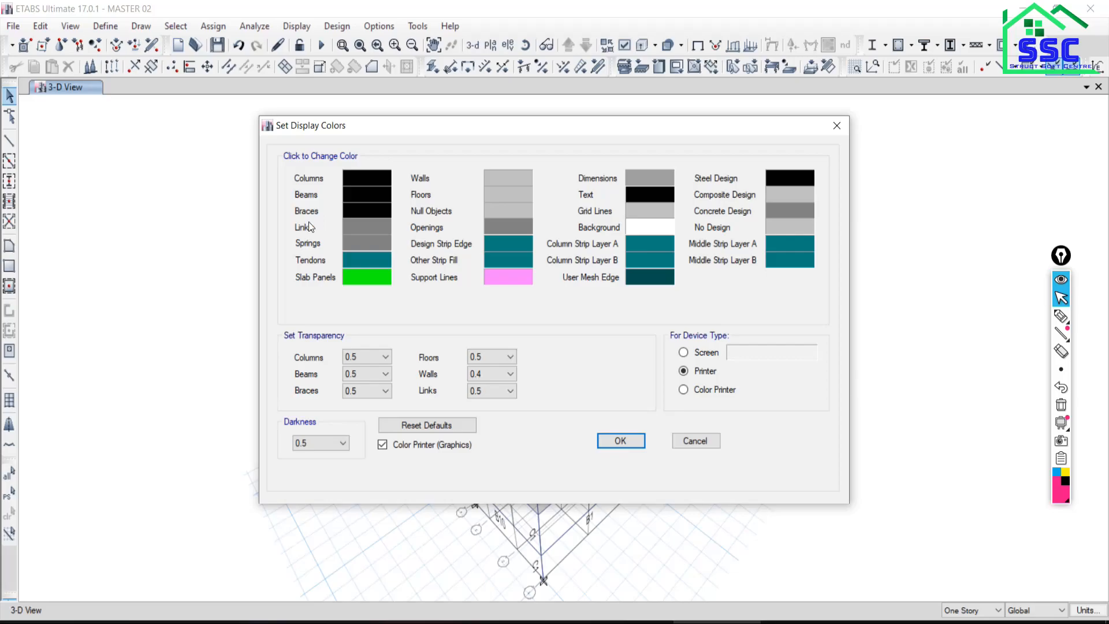
left_click(683, 390)
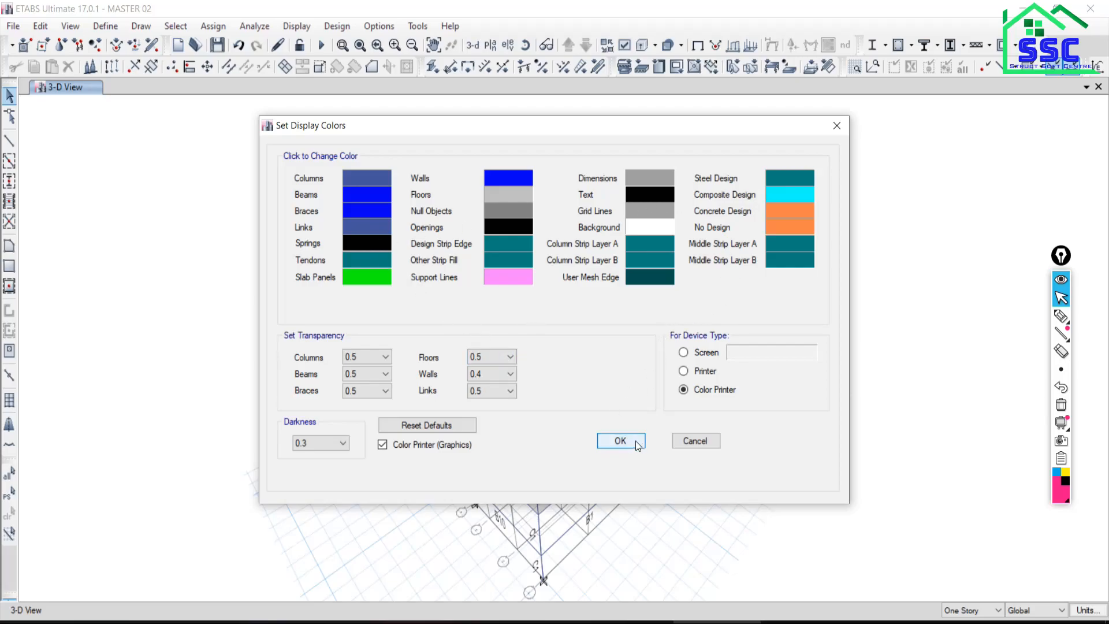
left_click(620, 440)
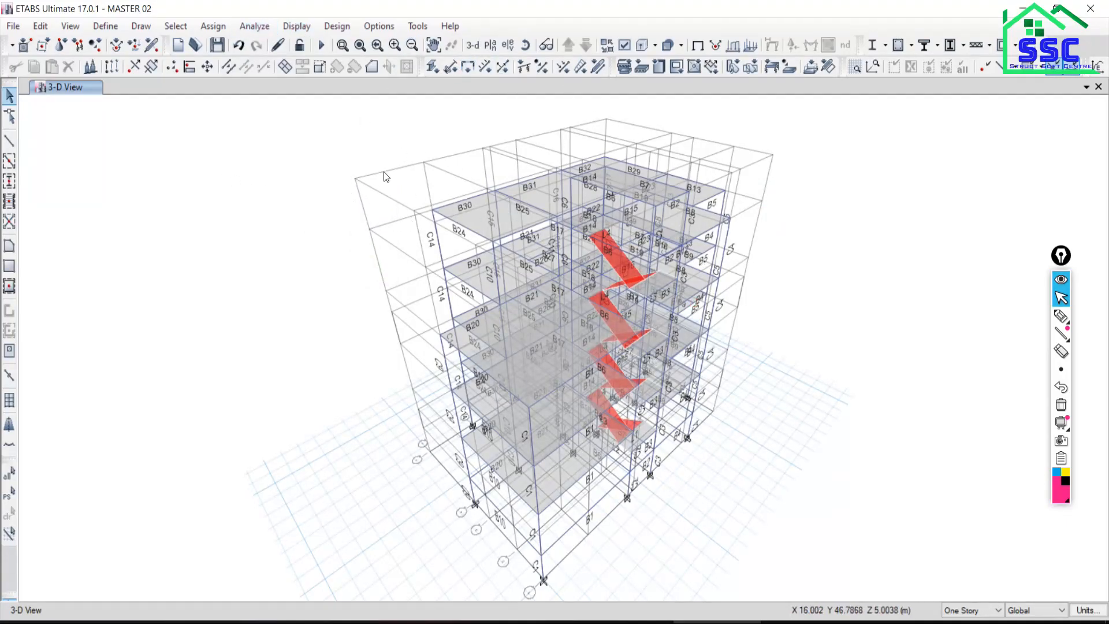
- Turn off the grid system's visibility in the 3-D view
right_click(181, 169)
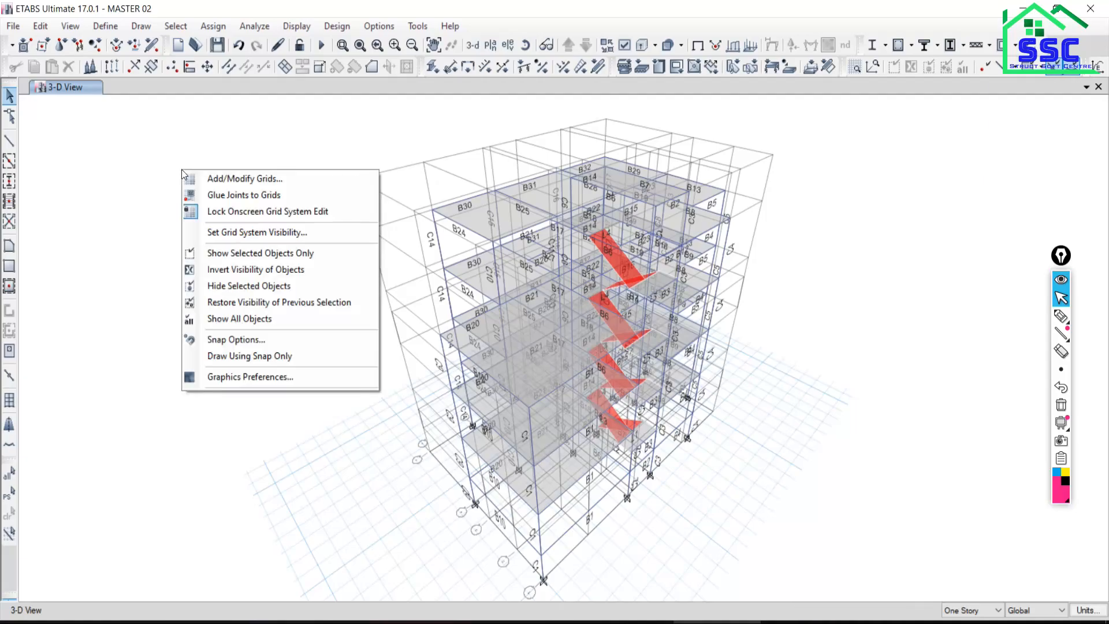
left_click(224, 232)
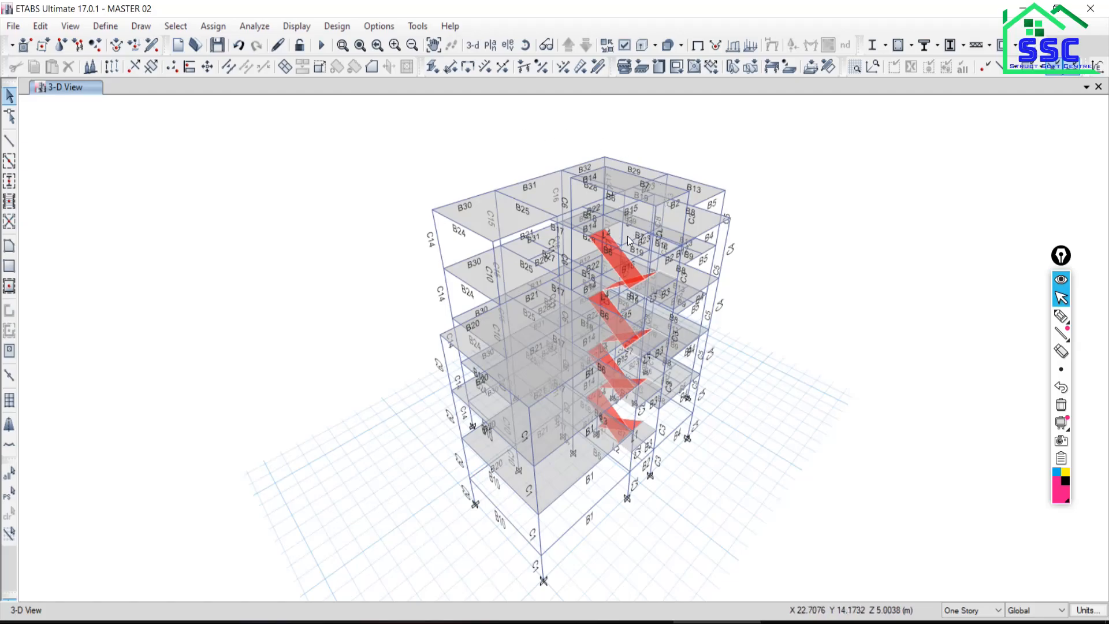
- Switch from the 3-D view to the default plan view of the 3RD story level
left_click(488, 49)
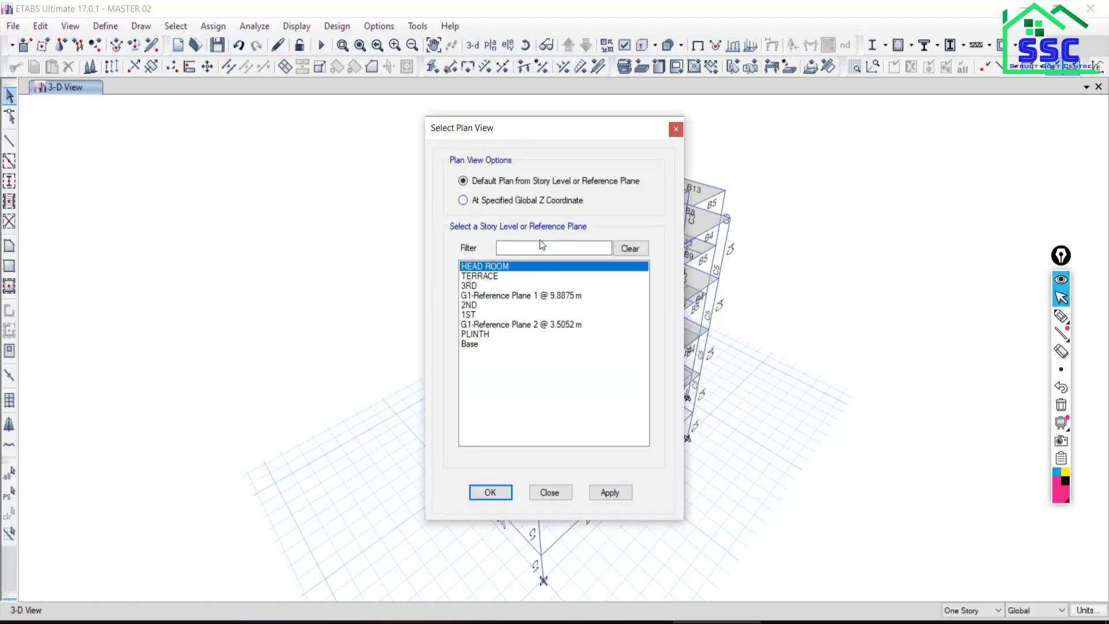
left_click(473, 286)
left_click(611, 492)
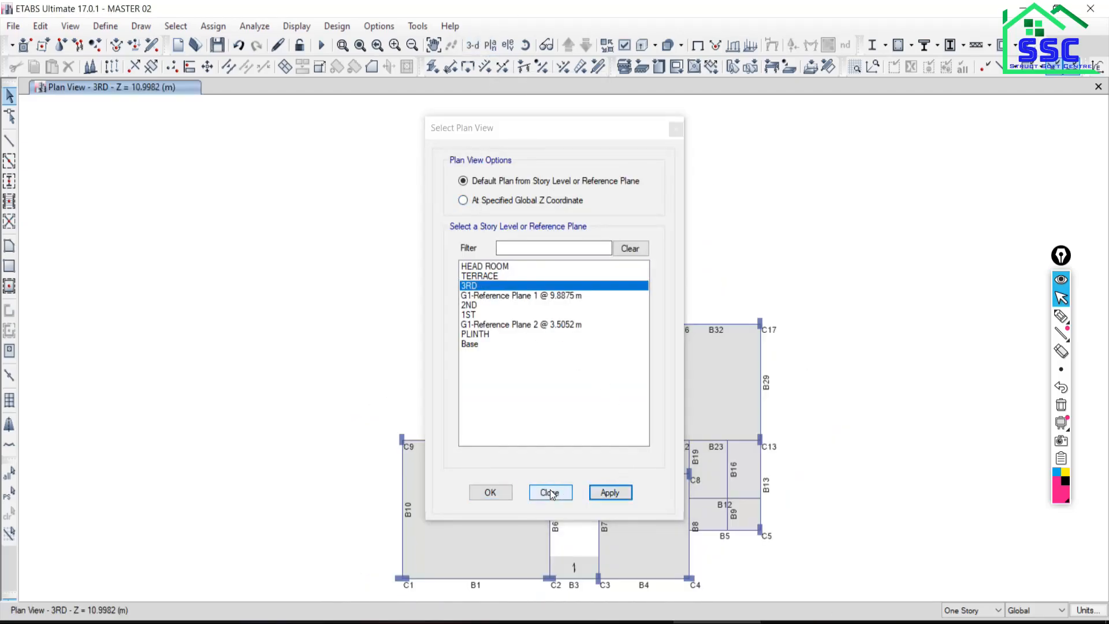
left_click(549, 492)
middle_click_drag(659, 400, 635, 286)
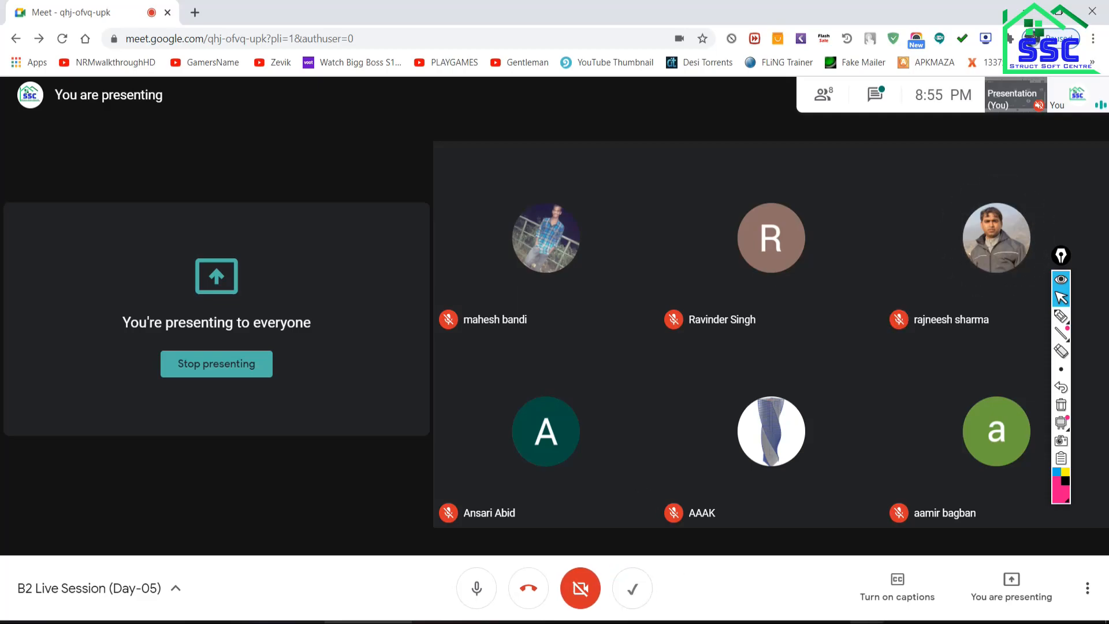
- Switch to the IMPORTANT COMMANDS PDF in Nitro Pro, review the list of modeling topics, and return to ETABS
left_click(804, 622)
left_click(718, 622)
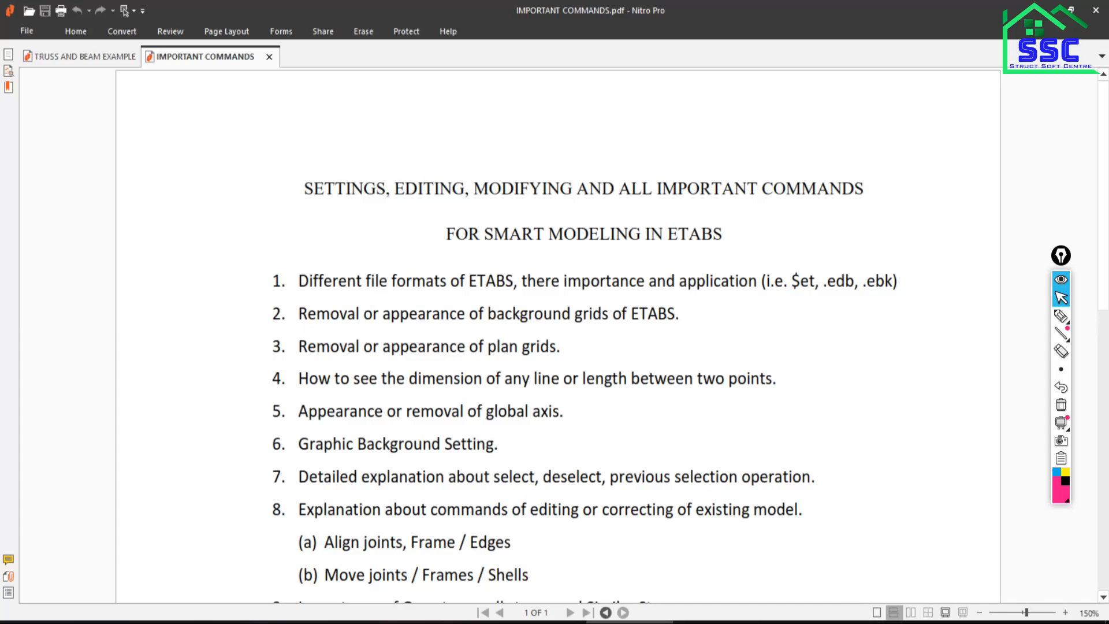
mouse_move(629, 621)
left_click(803, 621)
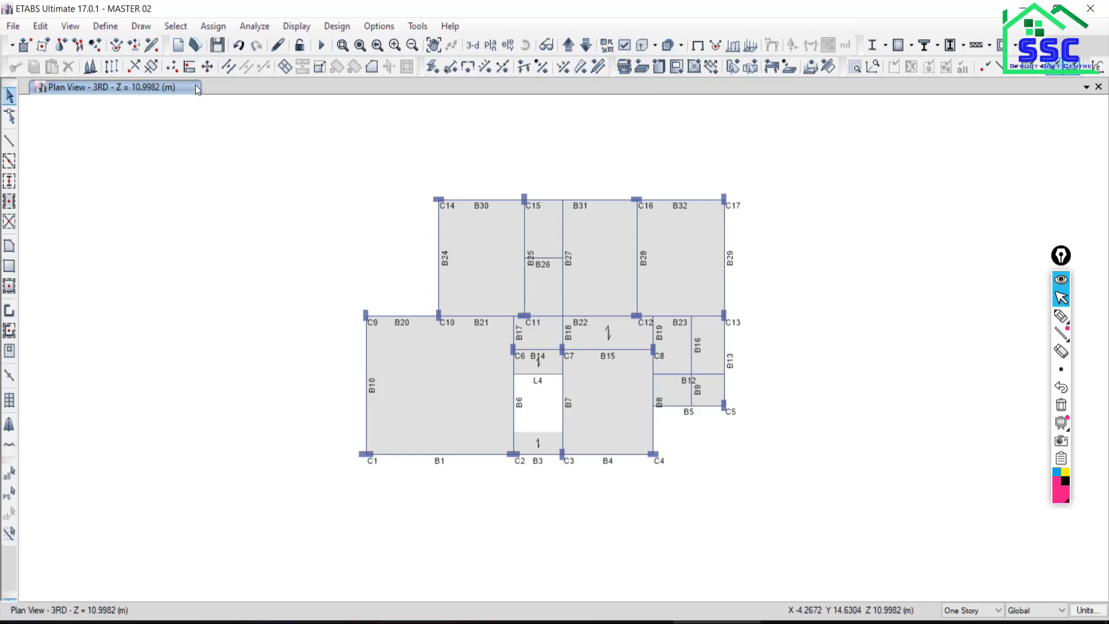
- Circle the menu bar and the toolbar rows with the screen annotation pen, then erase all the markings
left_click(1057, 319)
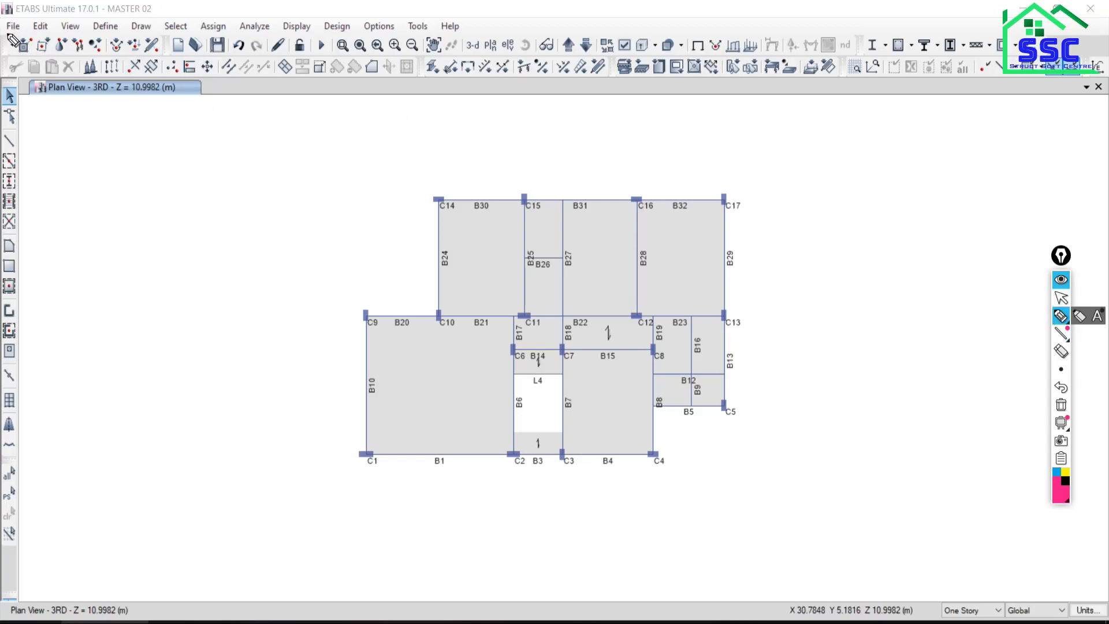
mouse_move(7, 35)
left_mouse_down()
mouse_move(214, 45)
mouse_move(482, 32)
mouse_move(344, 14)
mouse_move(57, 7)
mouse_move(5, 29)
mouse_move(23, 43)
left_mouse_up()
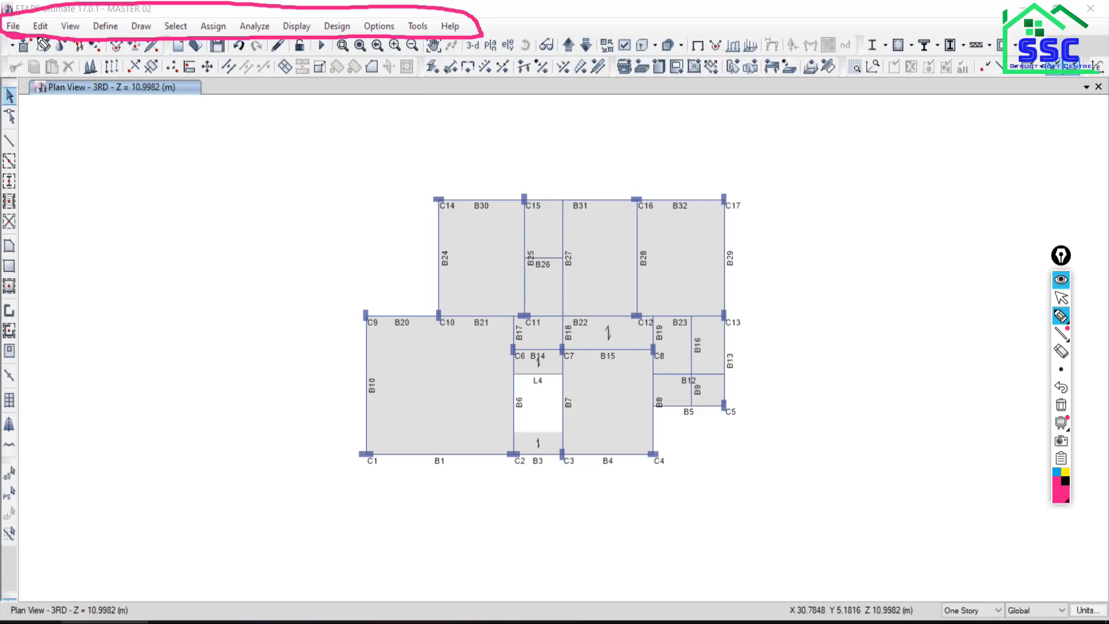
mouse_move(5, 71)
left_mouse_down()
mouse_move(35, 81)
mouse_move(849, 96)
mouse_move(1106, 87)
mouse_move(1086, 42)
mouse_move(46, 45)
left_mouse_up()
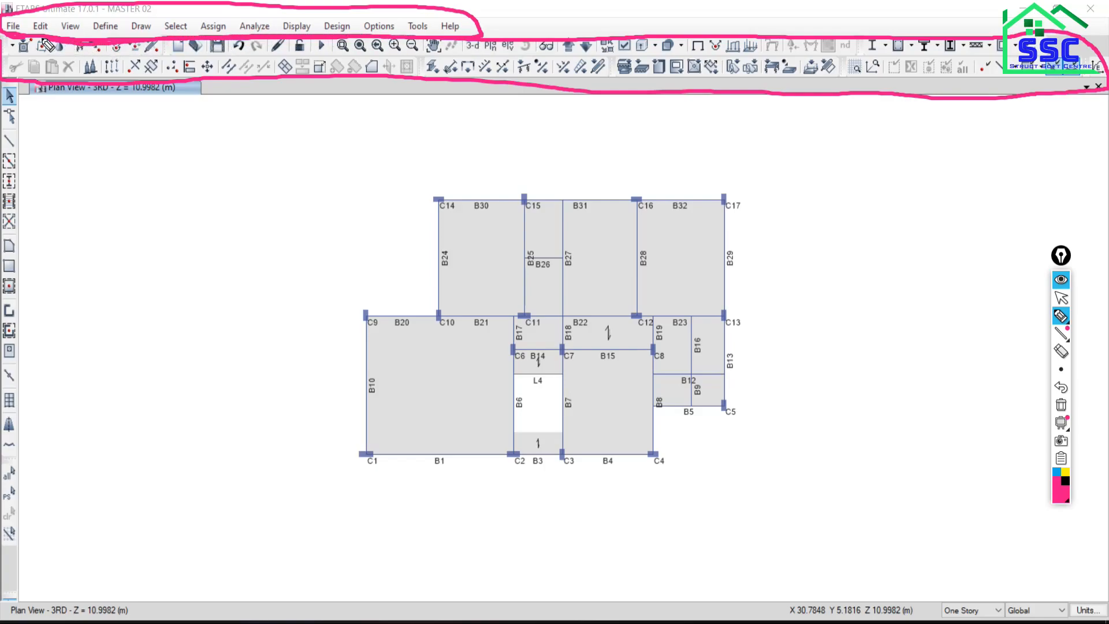
left_click(1062, 408)
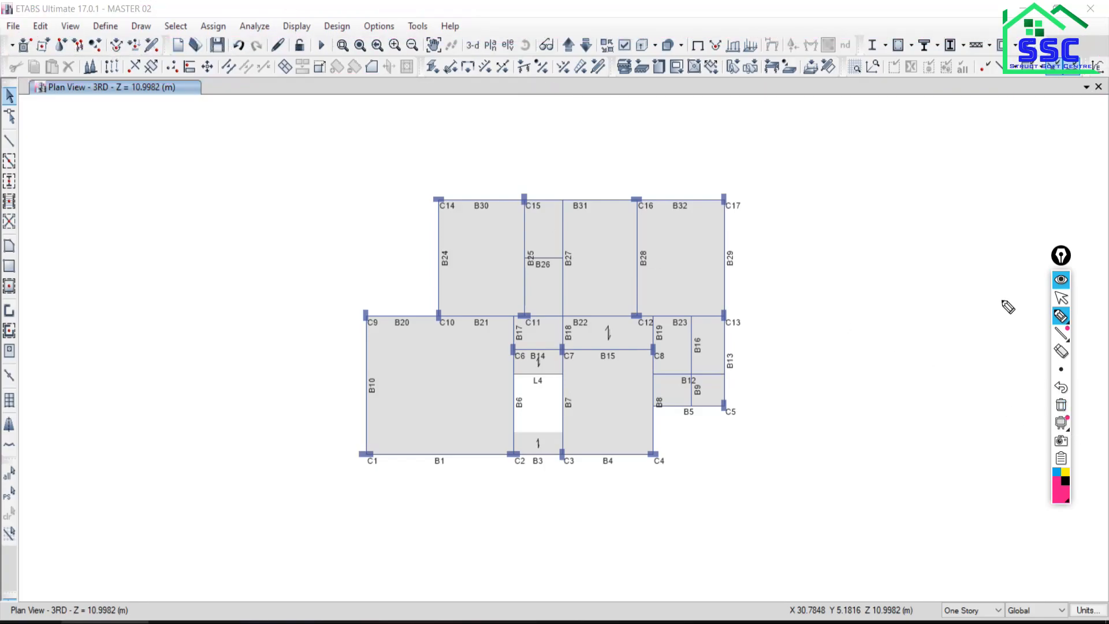
- Put the annotation pen away, open the toolbar customization dialog, and move it clear of the building plan
left_click(1064, 303)
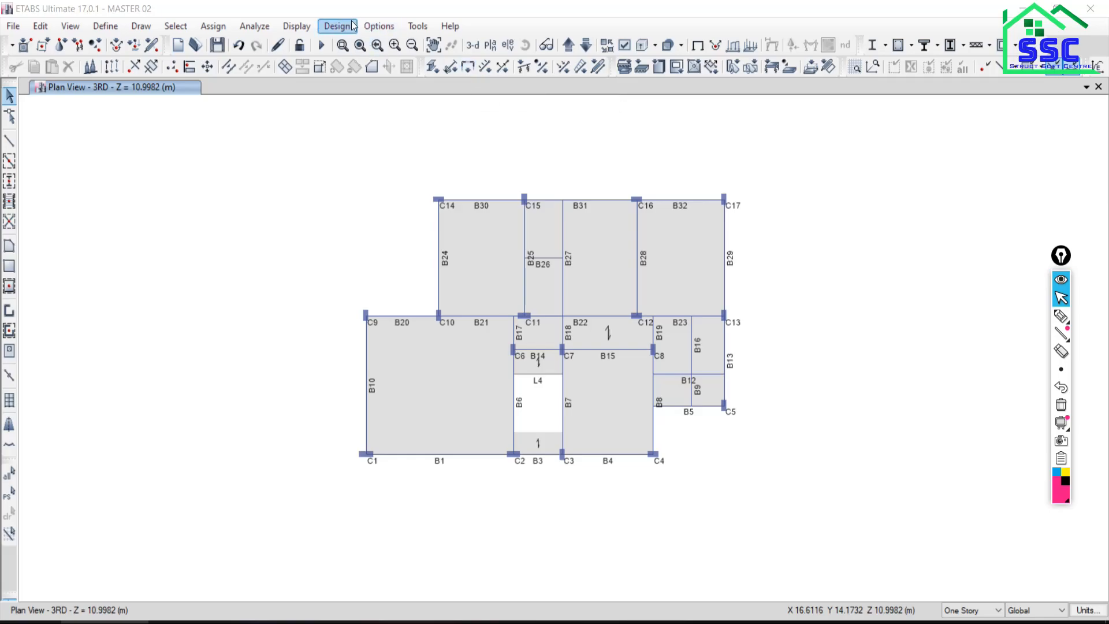
left_click(372, 27)
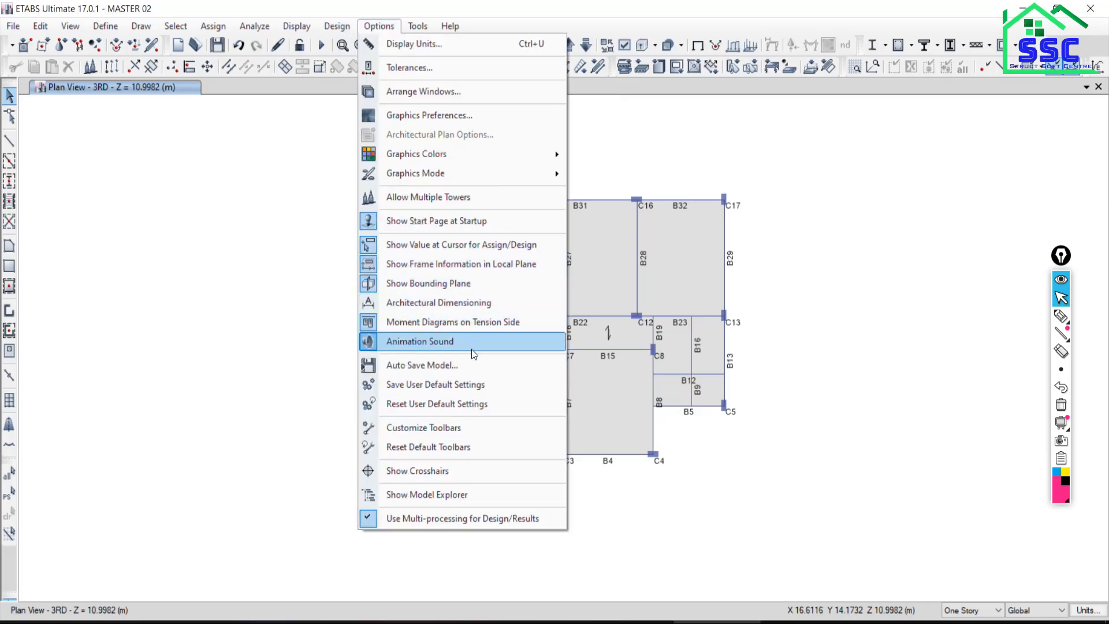
left_click(425, 429)
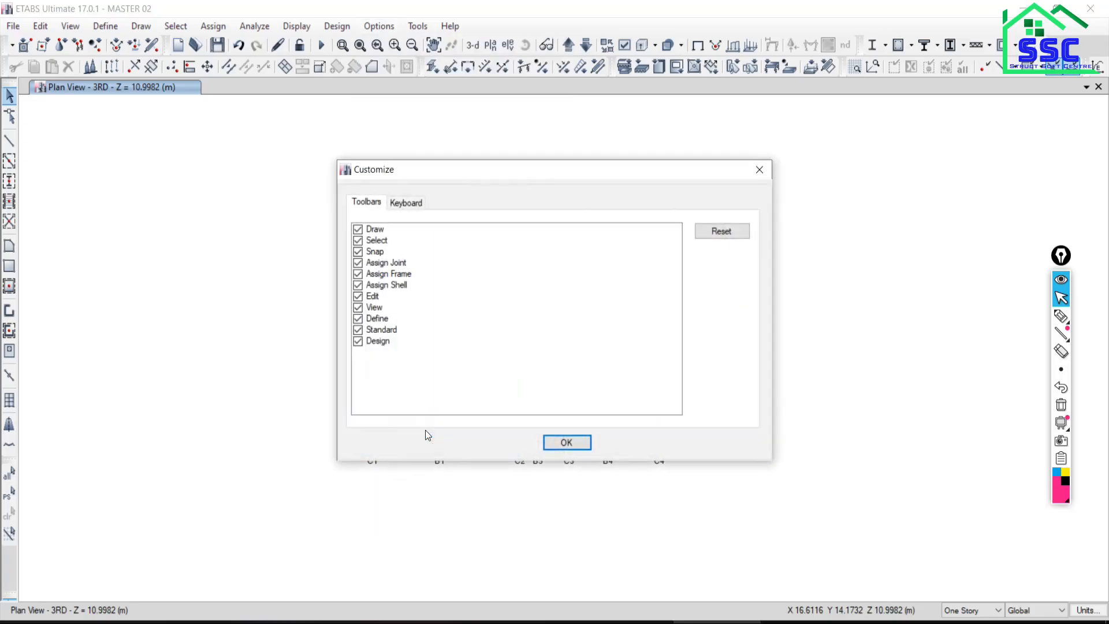
left_click_drag(456, 175, 758, 140)
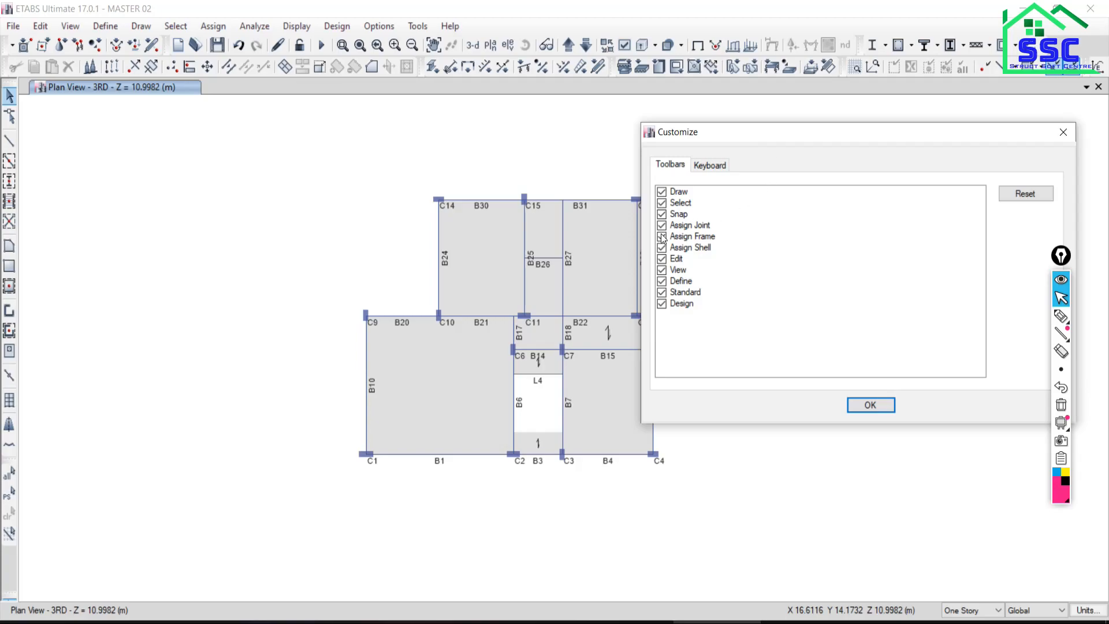
- Toggle the Draw toolbar off and back on, circling its area with the screen annotation pen
left_click(662, 193)
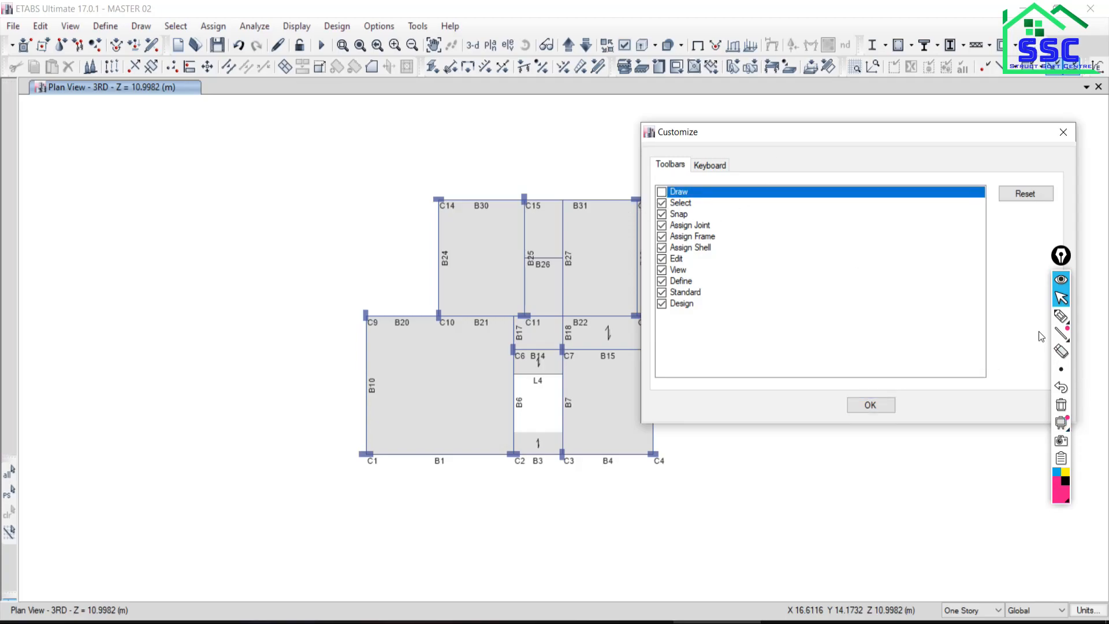
left_click(1061, 315)
mouse_move(3, 84)
left_mouse_down()
mouse_move(20, 144)
mouse_move(21, 417)
mouse_move(8, 456)
mouse_move(4, 87)
left_mouse_up()
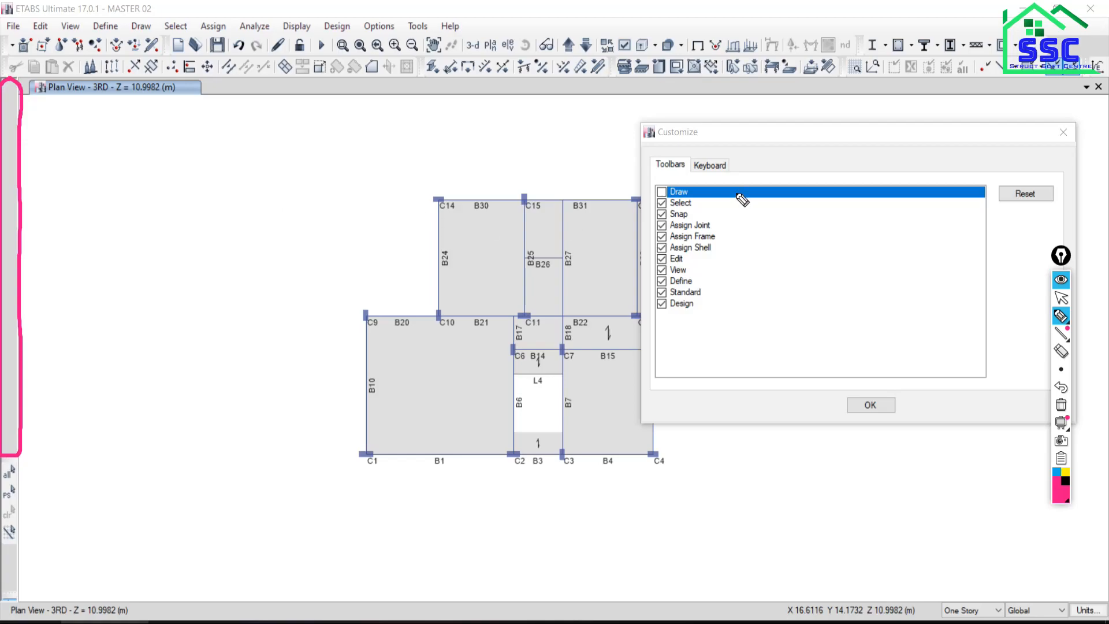
left_click(1061, 298)
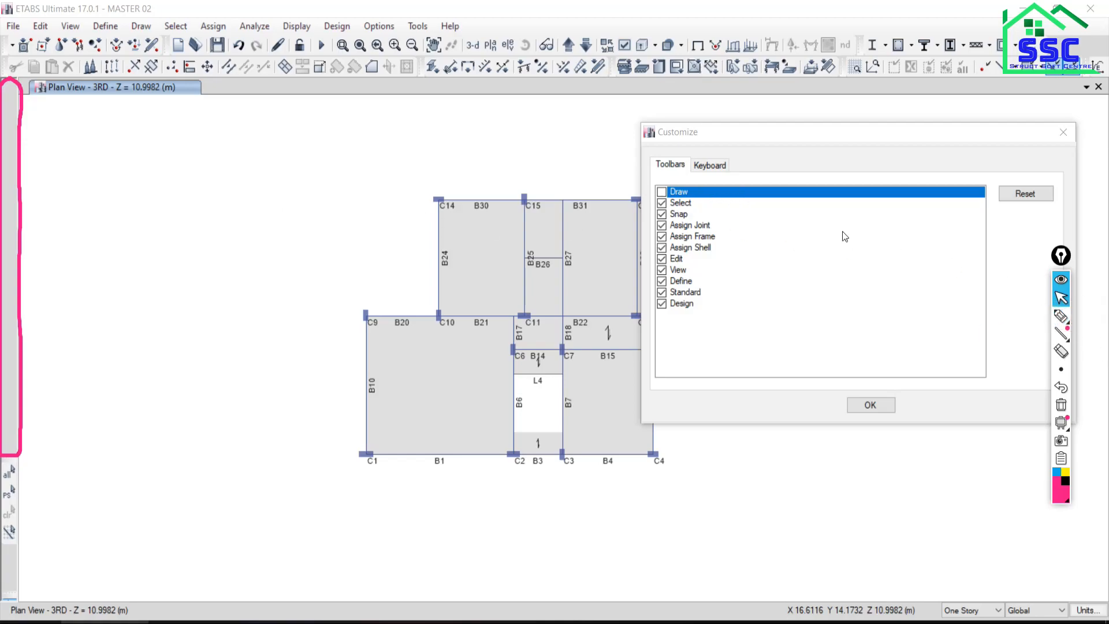
left_click(662, 193)
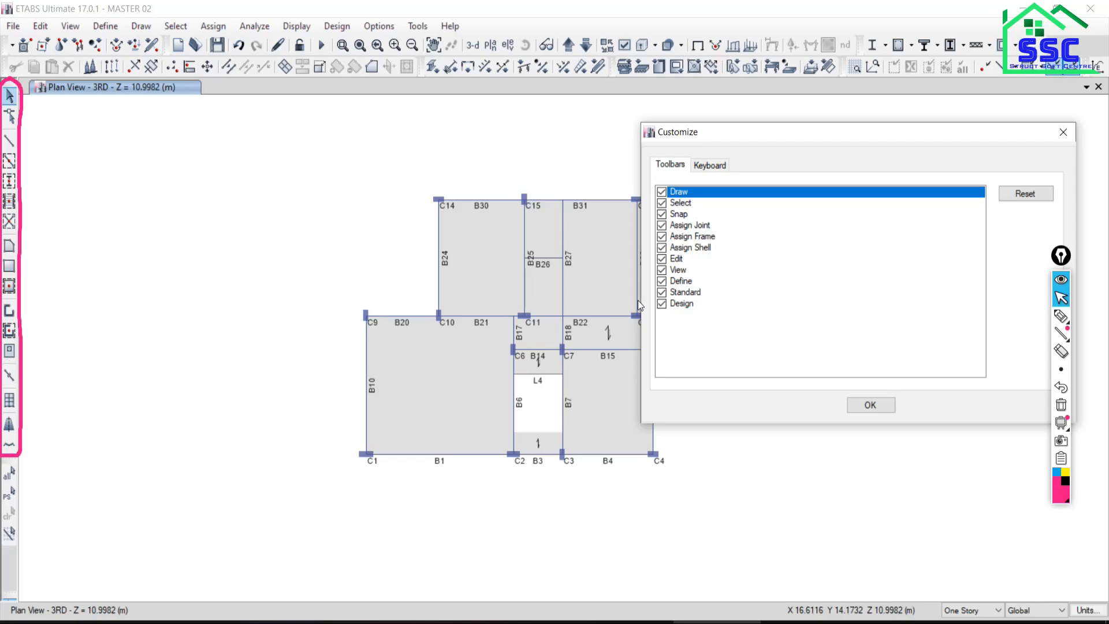
- Toggle the Select toolbar off and back on twice, marking its tools with check marks using the annotation pen
left_click(662, 204)
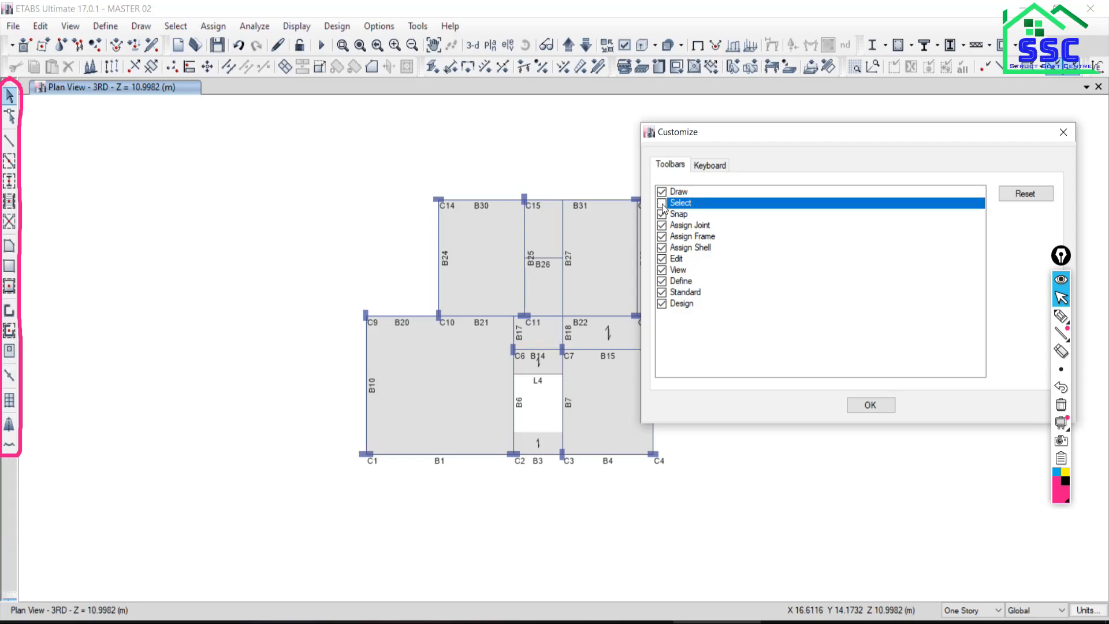
left_click(662, 203)
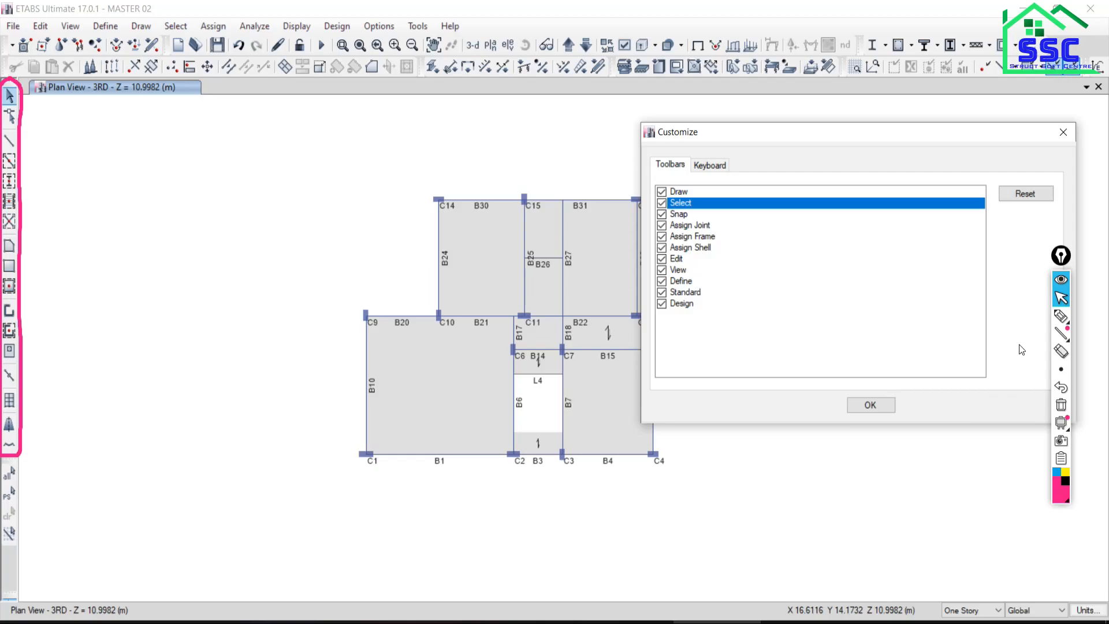
left_click(1061, 315)
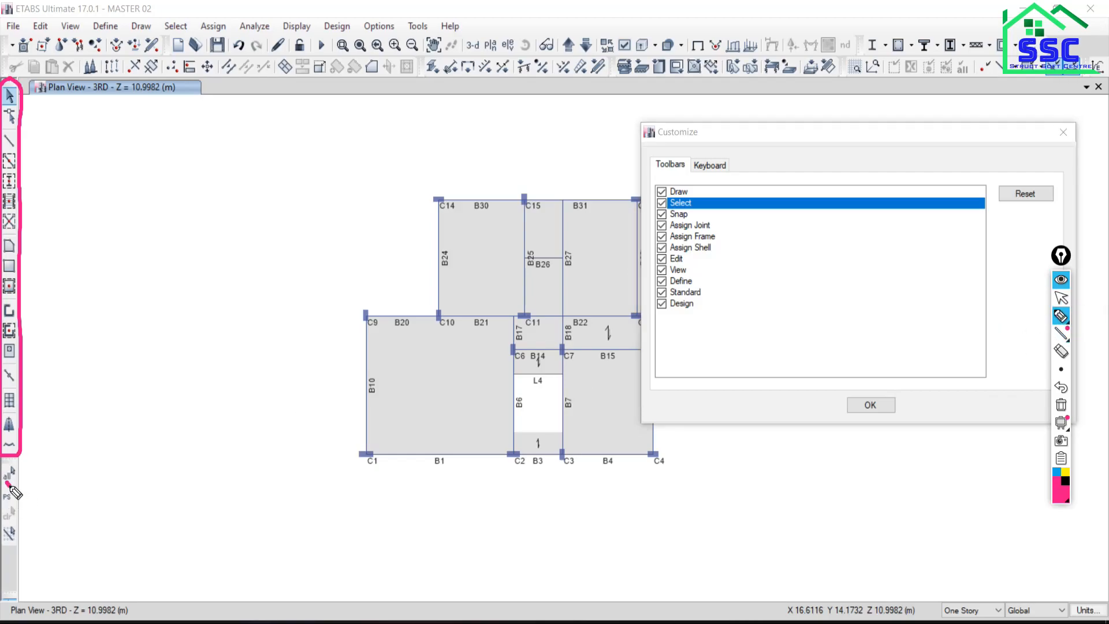
mouse_move(8, 484)
left_mouse_down()
mouse_move(27, 463)
mouse_move(19, 502)
mouse_move(31, 488)
mouse_move(36, 507)
left_mouse_up()
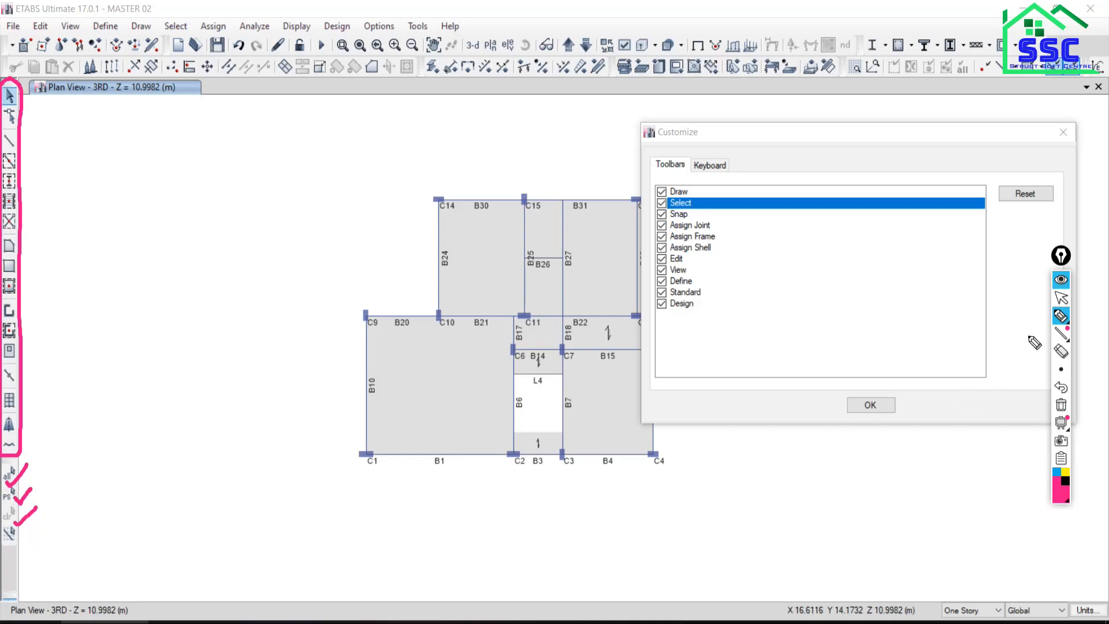
left_click(1061, 298)
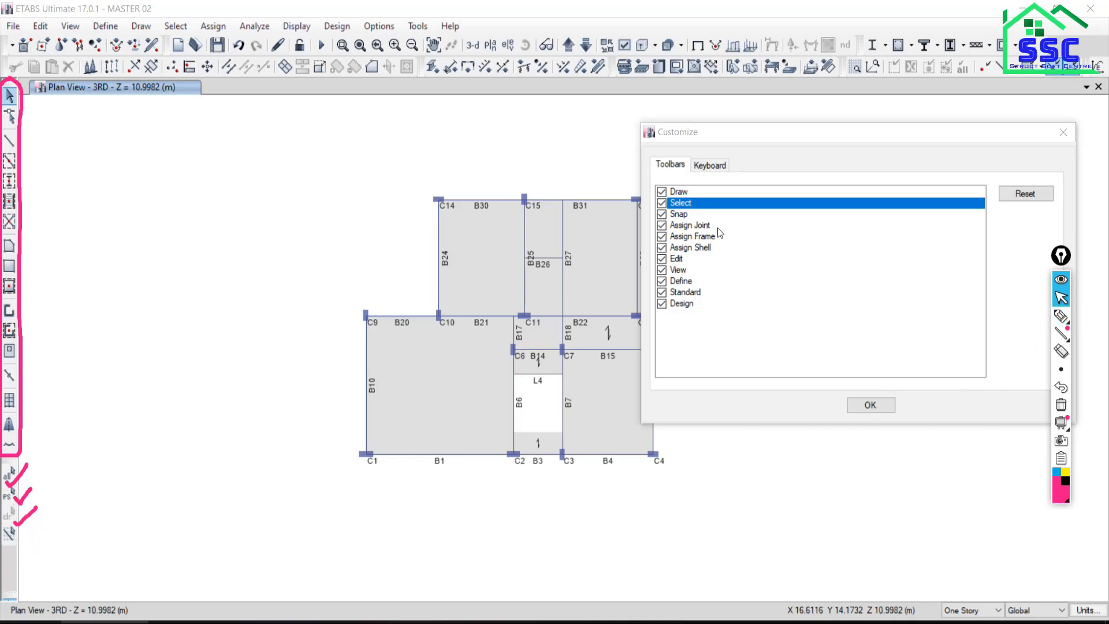
left_click(662, 204)
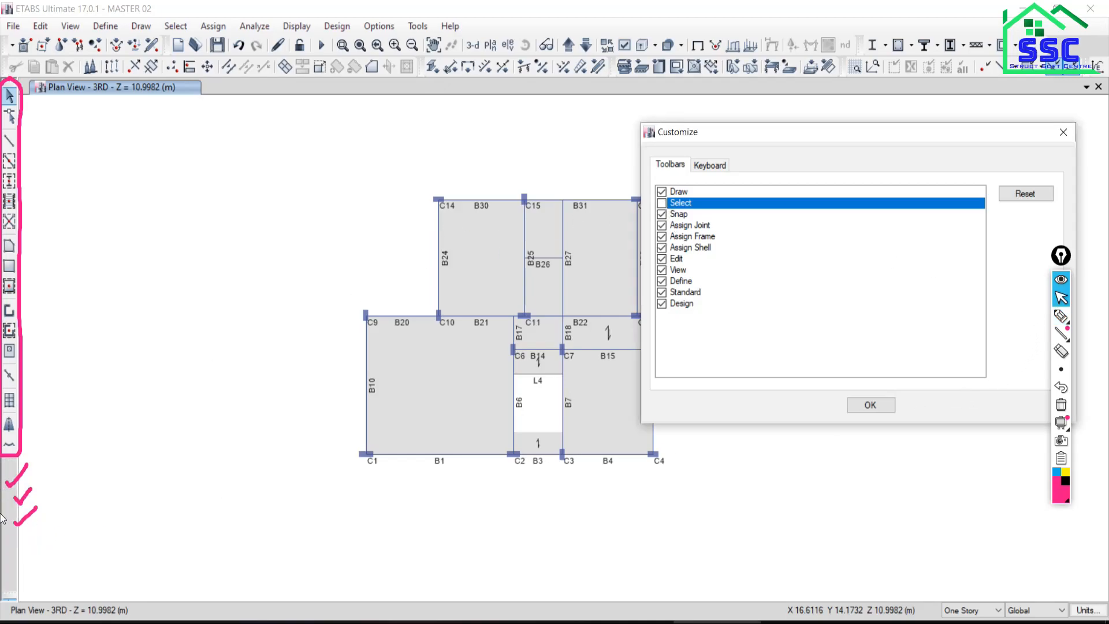
left_click(662, 204)
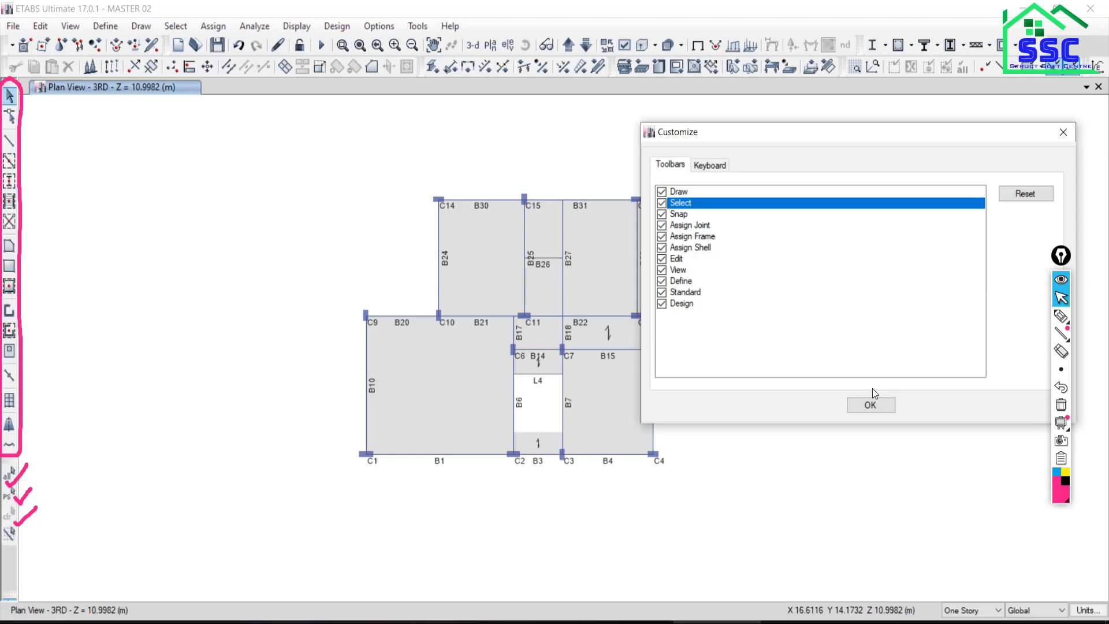
- Hide the Snap, Assign Joint, Assign Frame, Assign Shell, Edit, View, Define, Standard and Design toolbars, and close the customization dialog
left_click(661, 215)
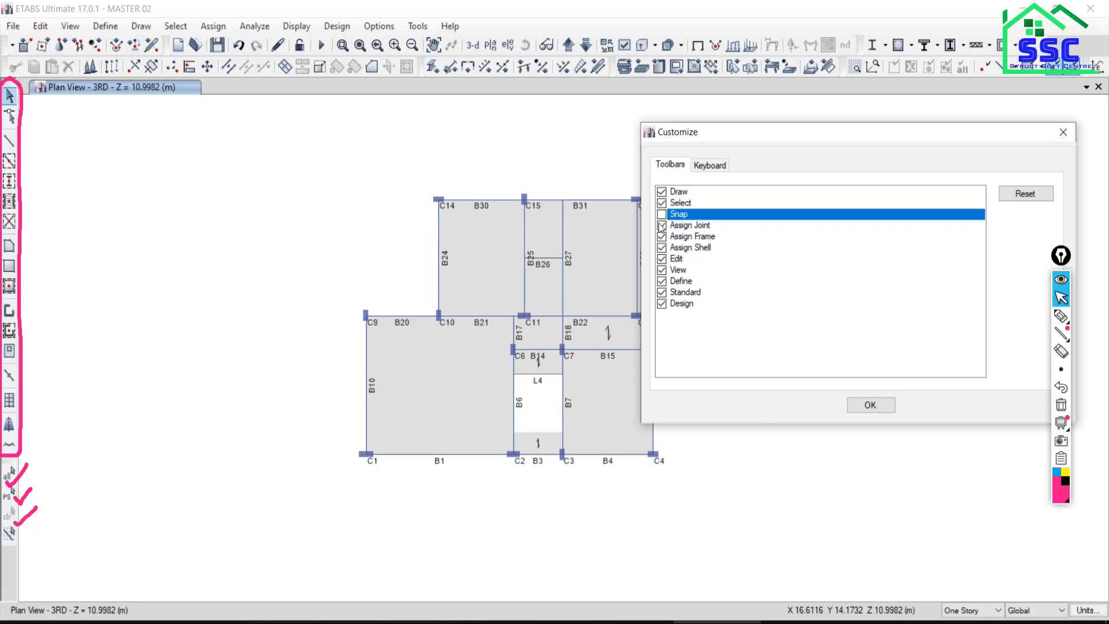
left_click(662, 225)
left_click(662, 236)
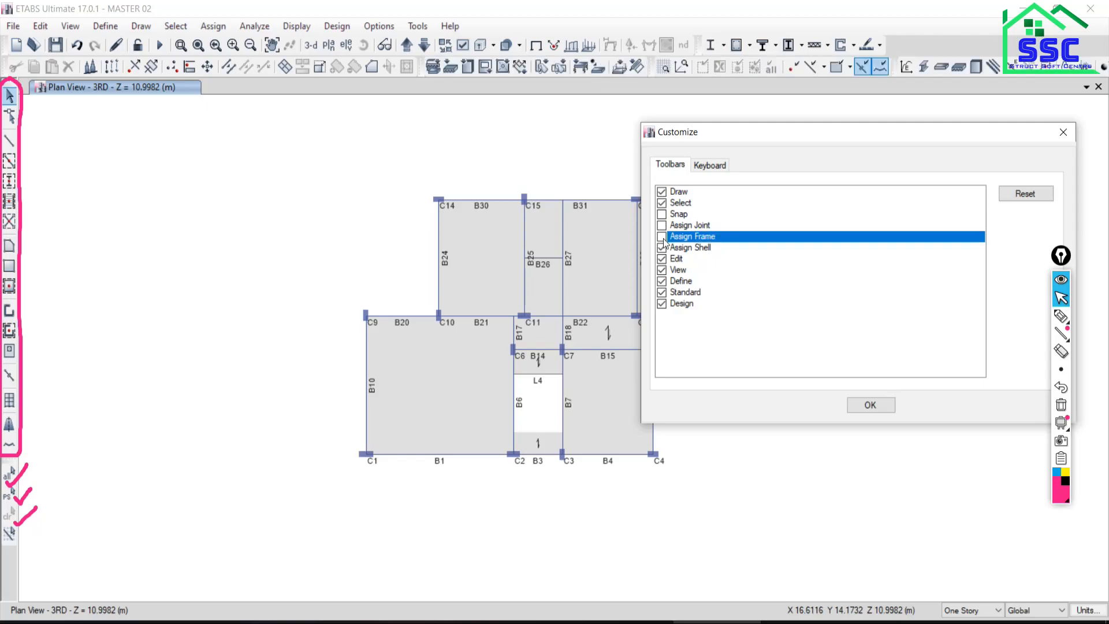
left_click(662, 247)
left_click(661, 258)
left_click(662, 270)
left_click(662, 281)
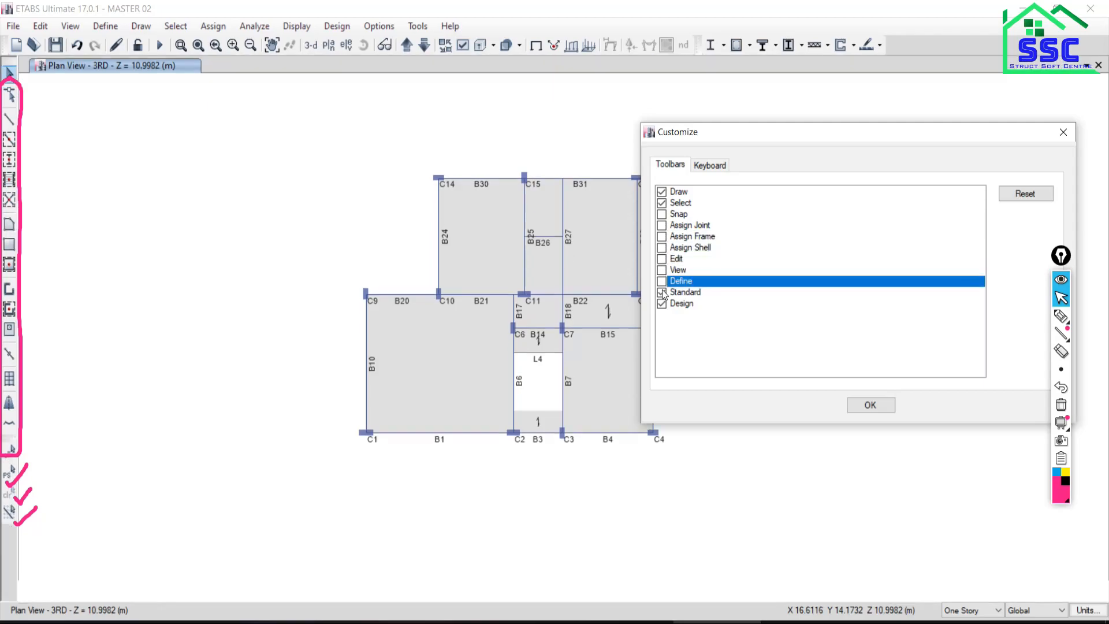
left_click(662, 292)
left_click(662, 303)
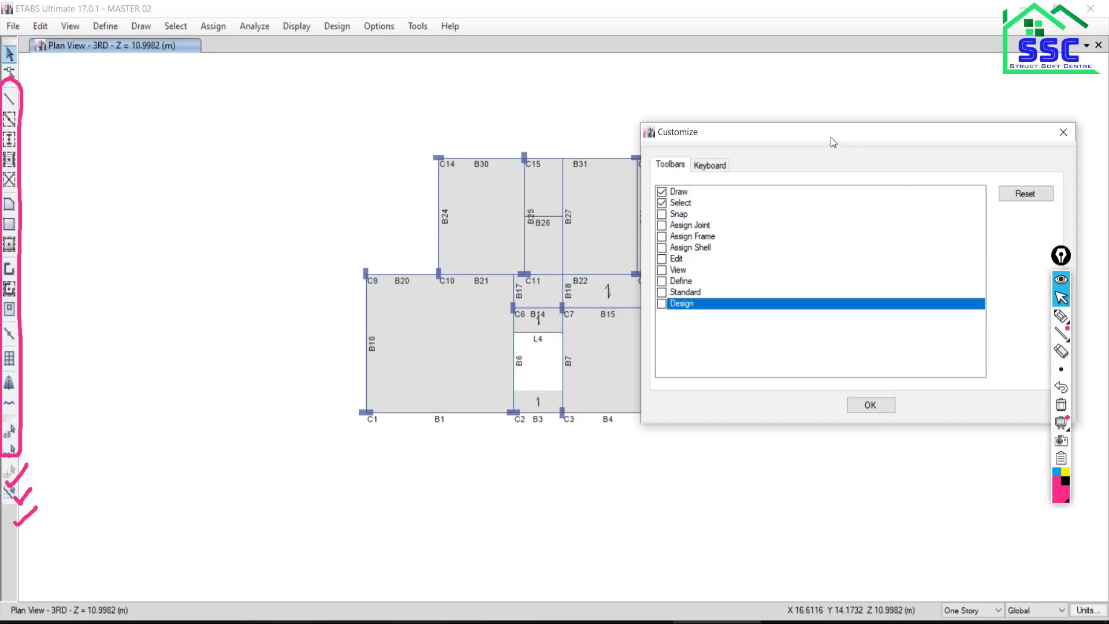
left_click_drag(830, 138, 507, 272)
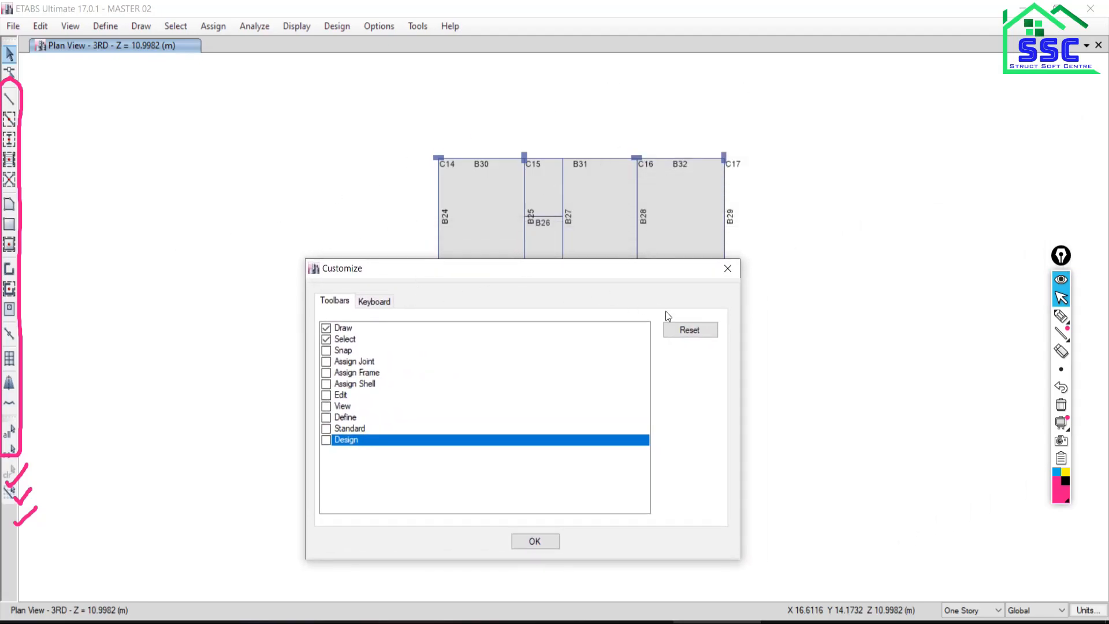
left_click(735, 270)
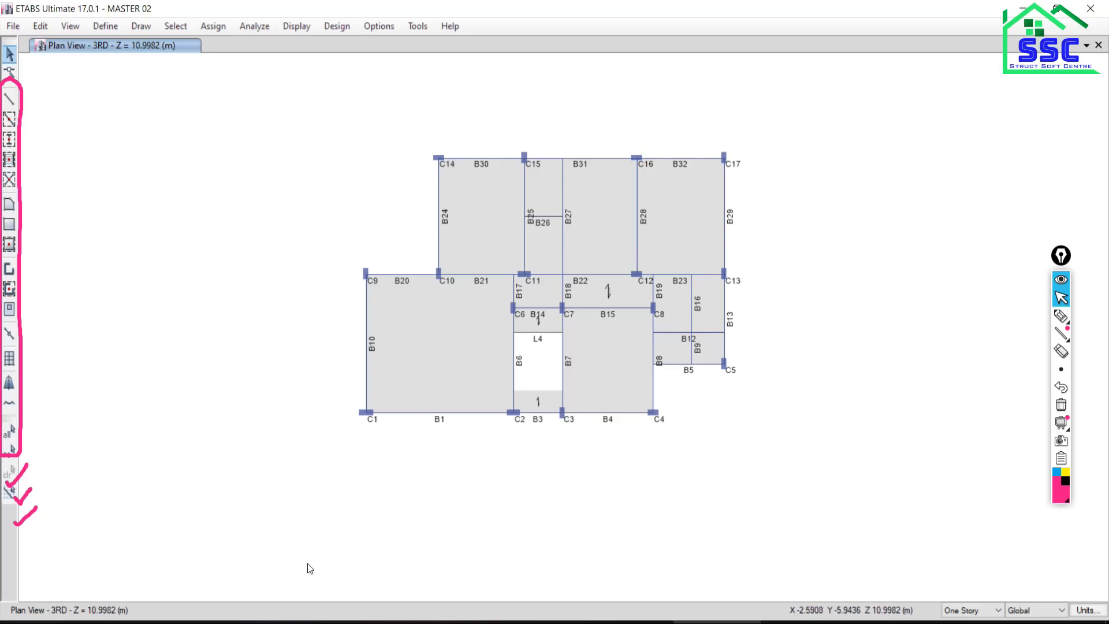
- Switch to the Google Meet call in the browser and return to ETABS
left_click(339, 621)
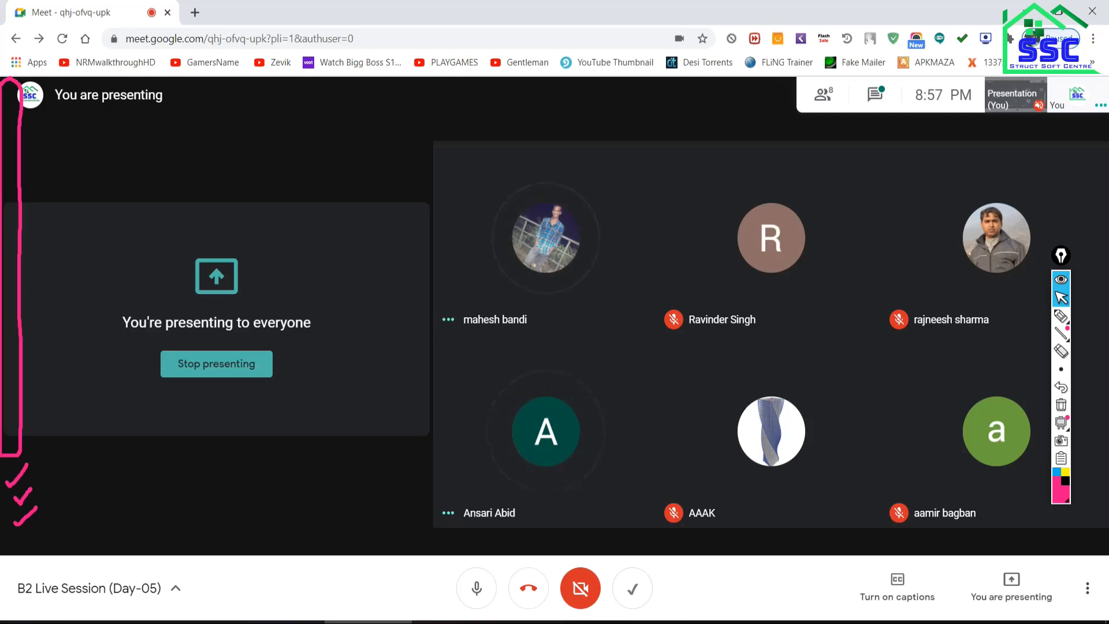
left_click(366, 620)
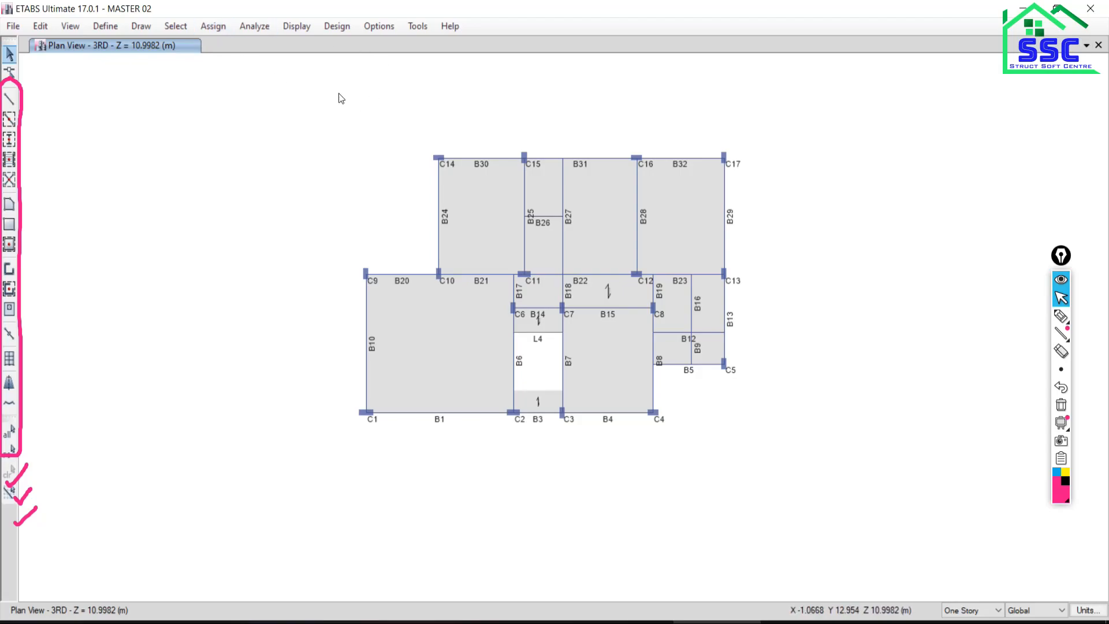
- Show the Snap, Assign Joint, Assign Frame, Assign Shell, Edit, View, Define, Standard and Design toolbars, and confirm the toolbar customization
left_click(375, 28)
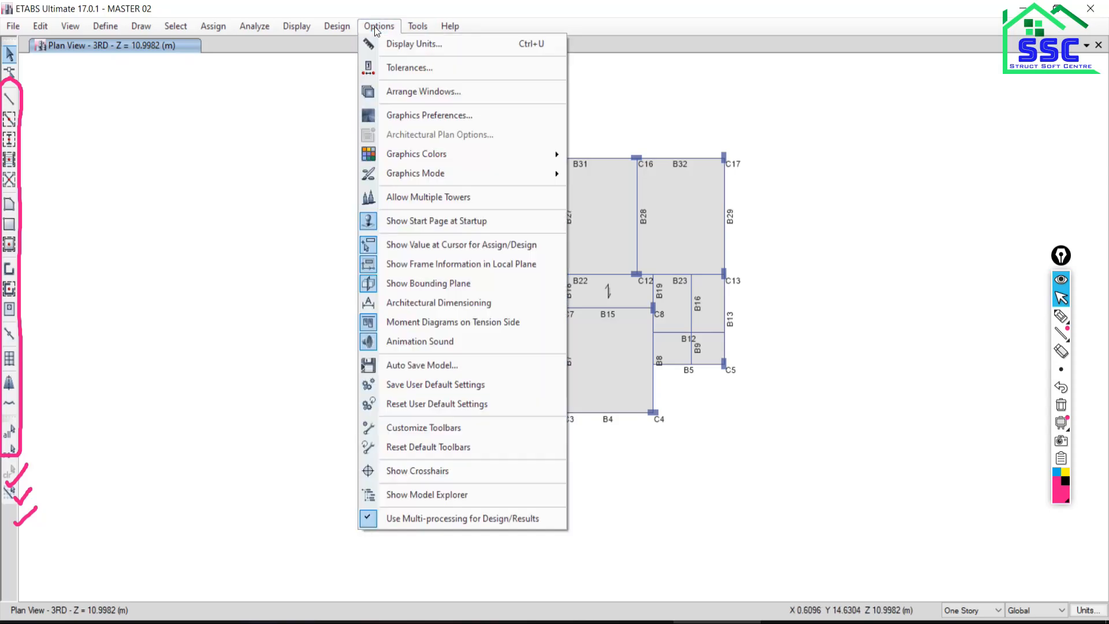
left_click(411, 428)
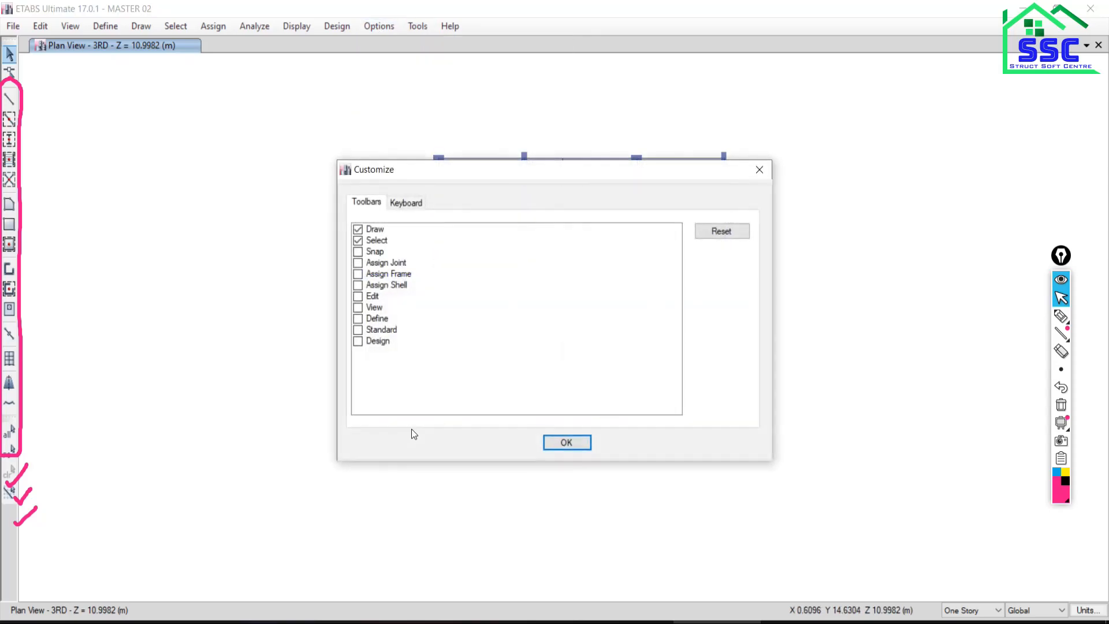
left_click(358, 252)
left_click(359, 263)
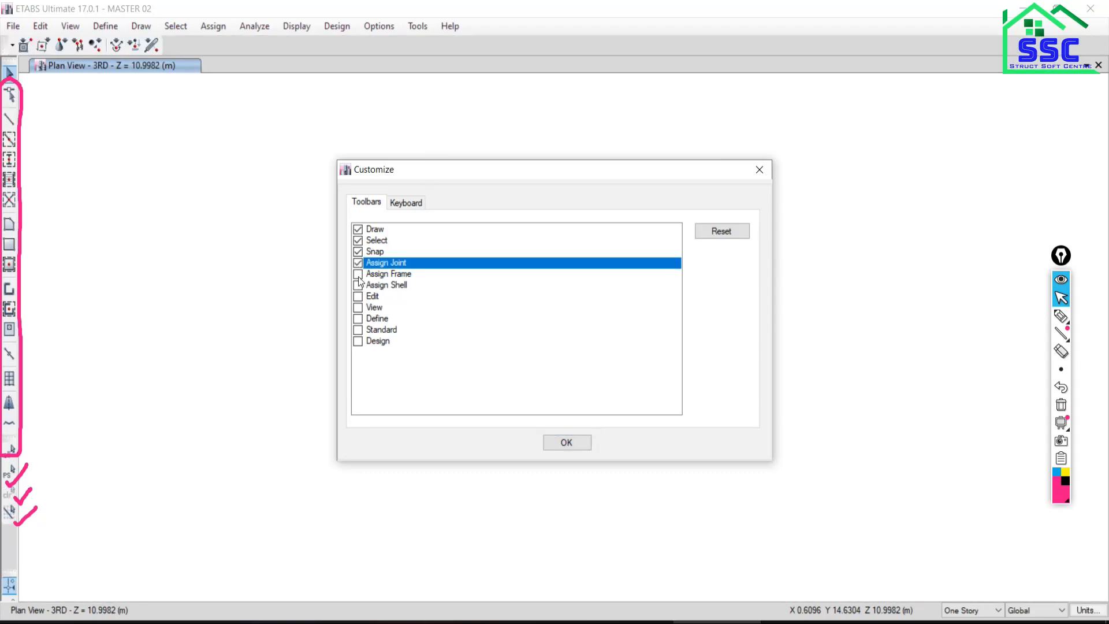
left_click(358, 275)
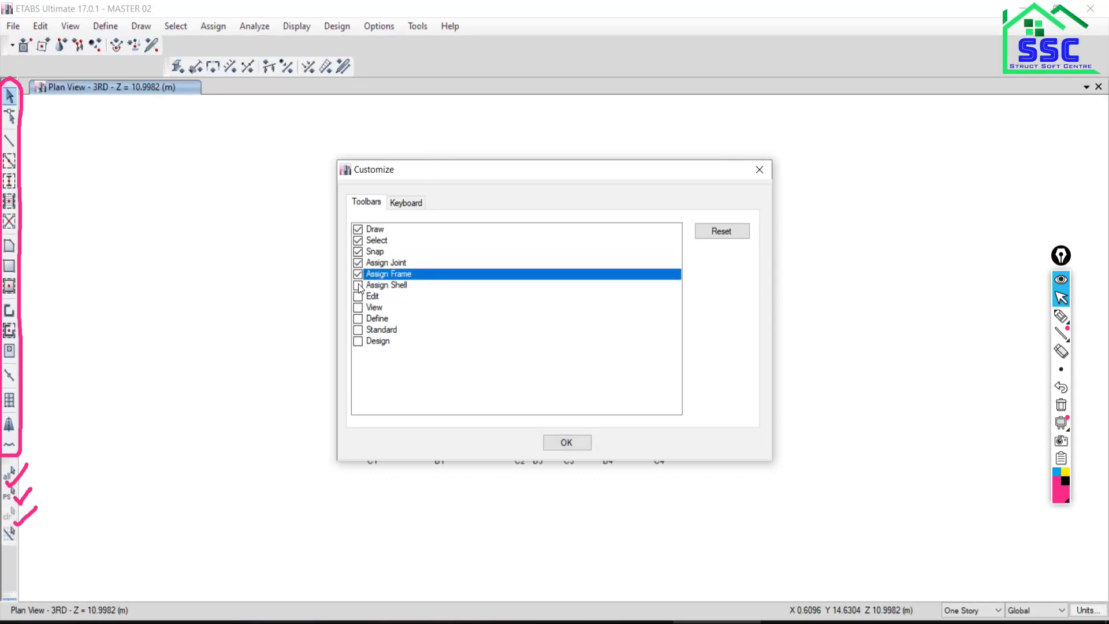
left_click(358, 285)
left_click(358, 297)
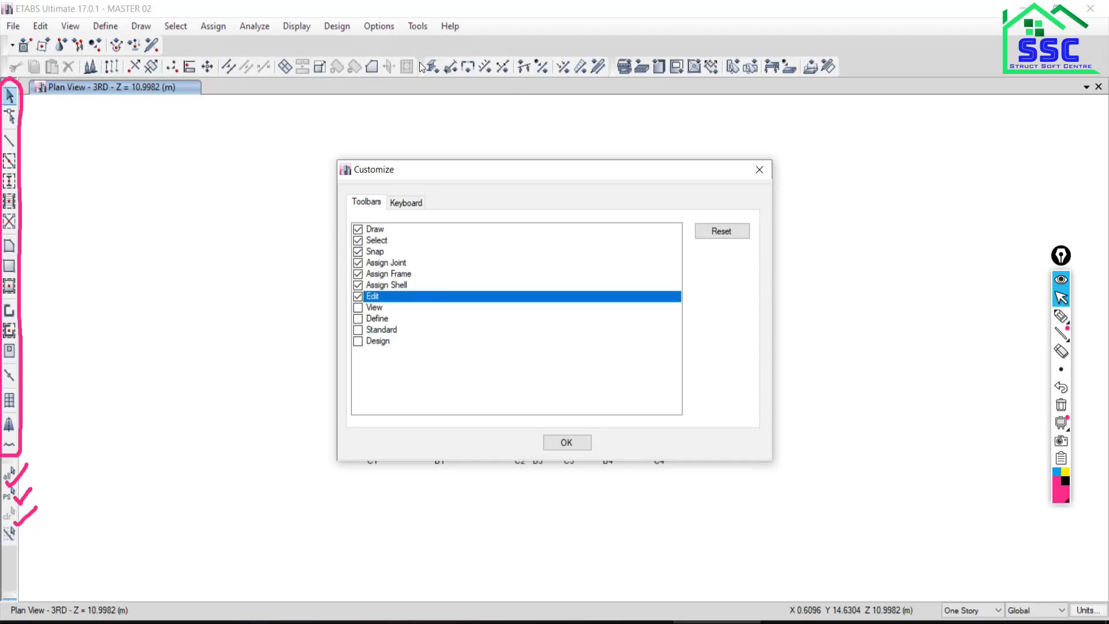
left_click(358, 308)
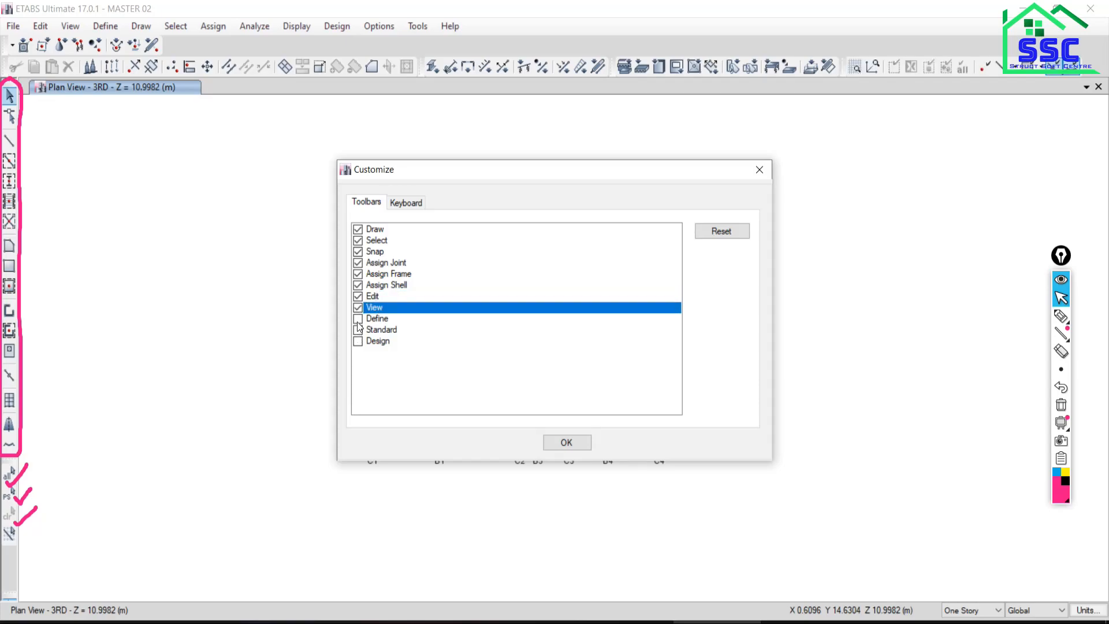
left_click(358, 321)
left_click(358, 330)
left_click(358, 341)
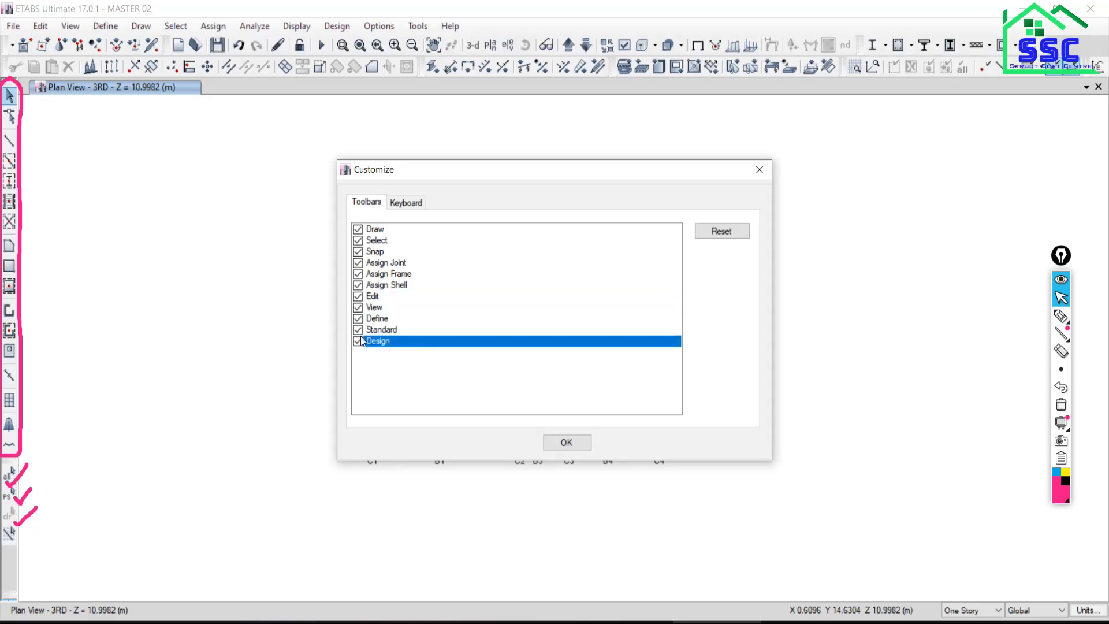
left_click(567, 442)
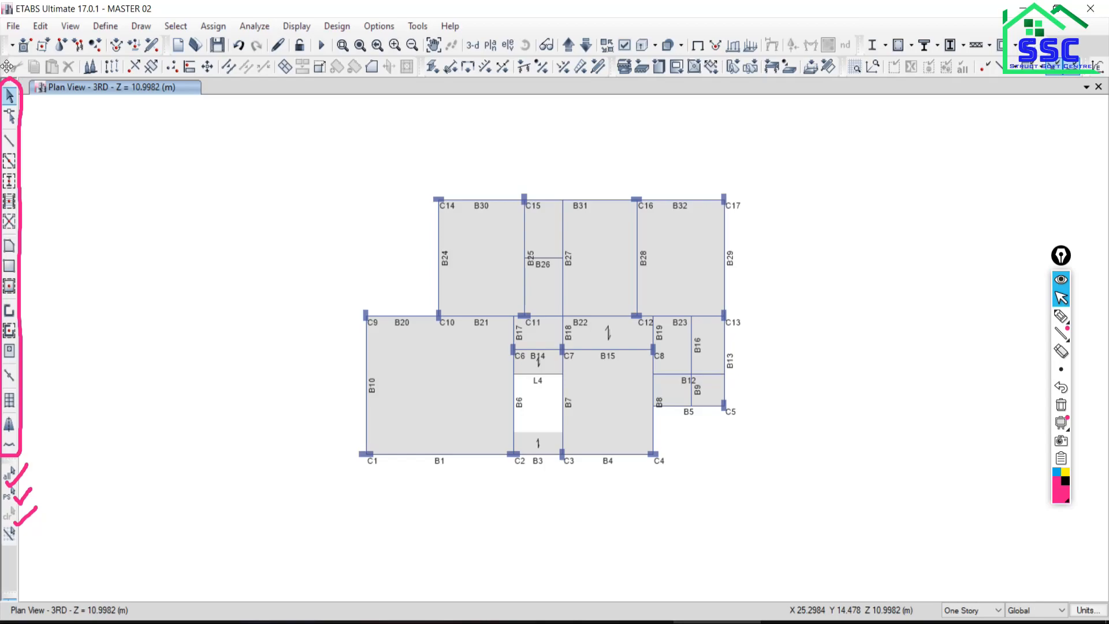
- Rearrange the toolbars: move Edit to the first row beside Assign Joint, and shift Assign Frame and Assign Shell toward their row's start
left_click_drag(7, 66, 417, 46)
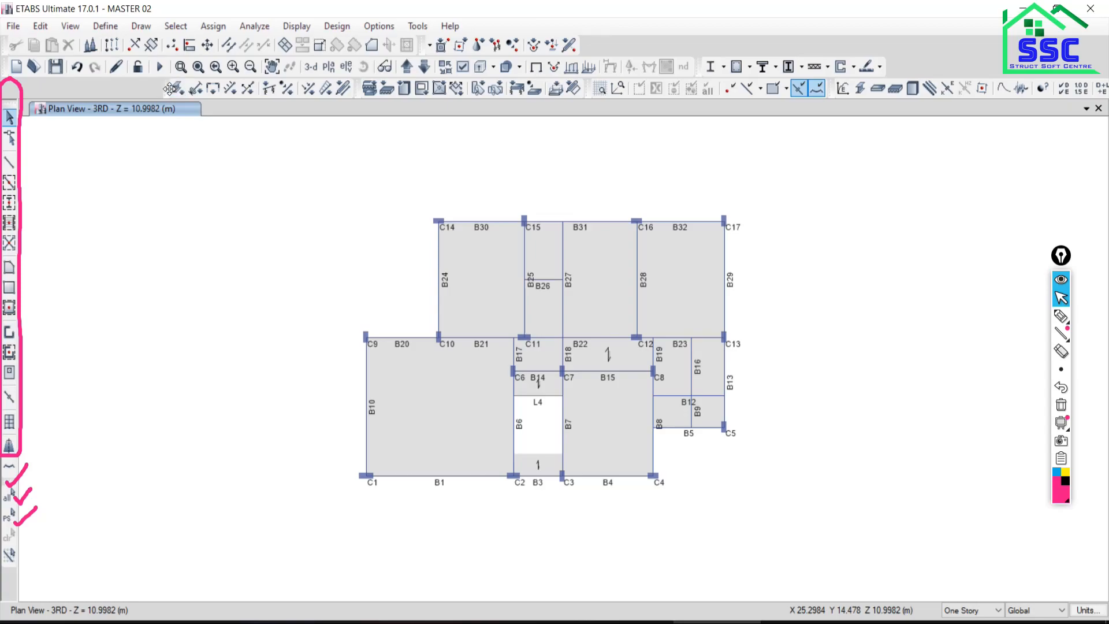
left_click_drag(164, 87, 5, 97)
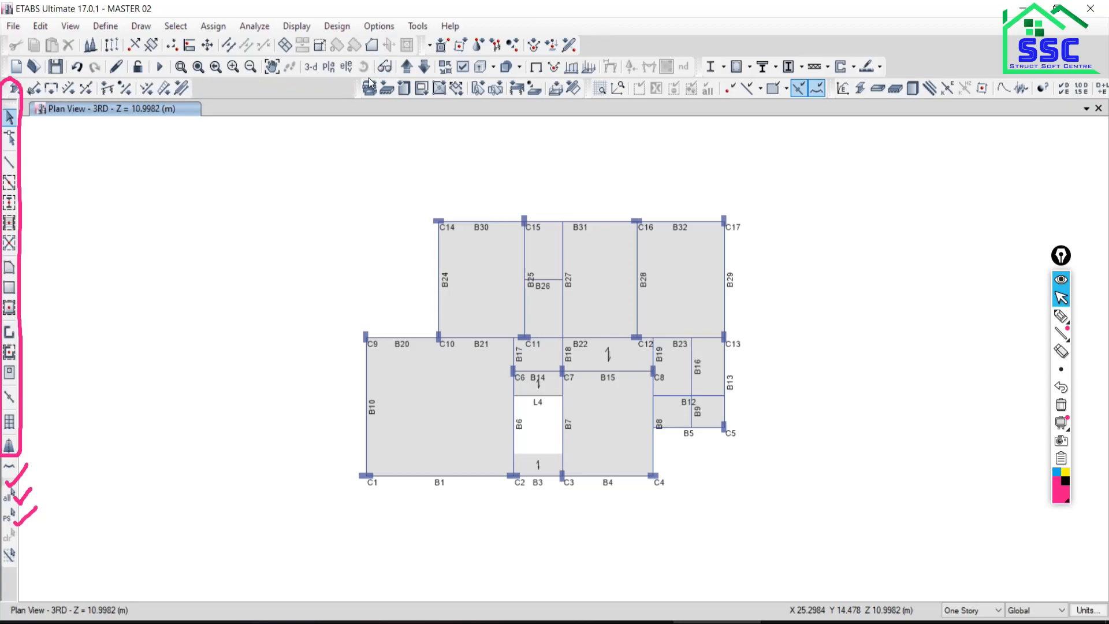
left_click_drag(354, 87, 186, 91)
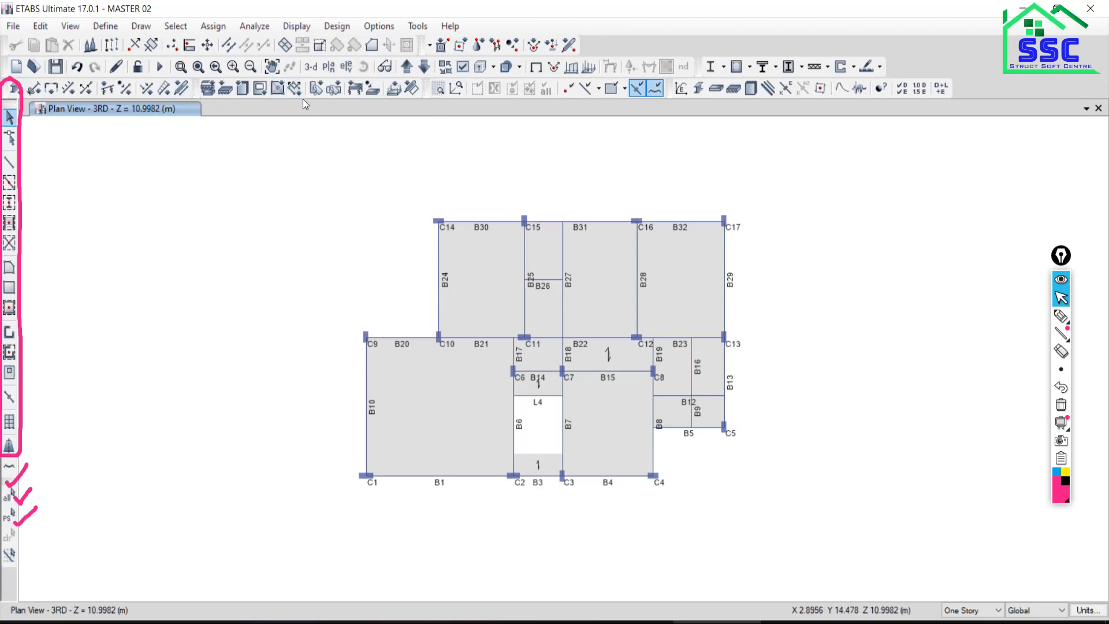
- Hide the Snap, Assign Frame, Assign Shell, View, Define, Standard, Design, Edit and Assign Joint toolbars
left_click(373, 27)
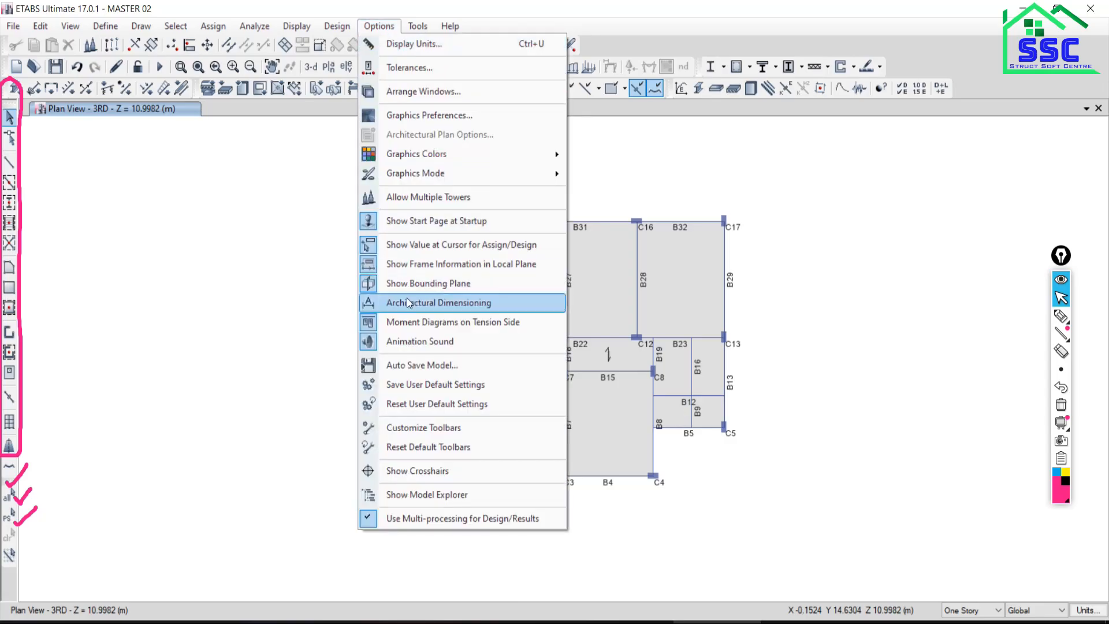
left_click(410, 429)
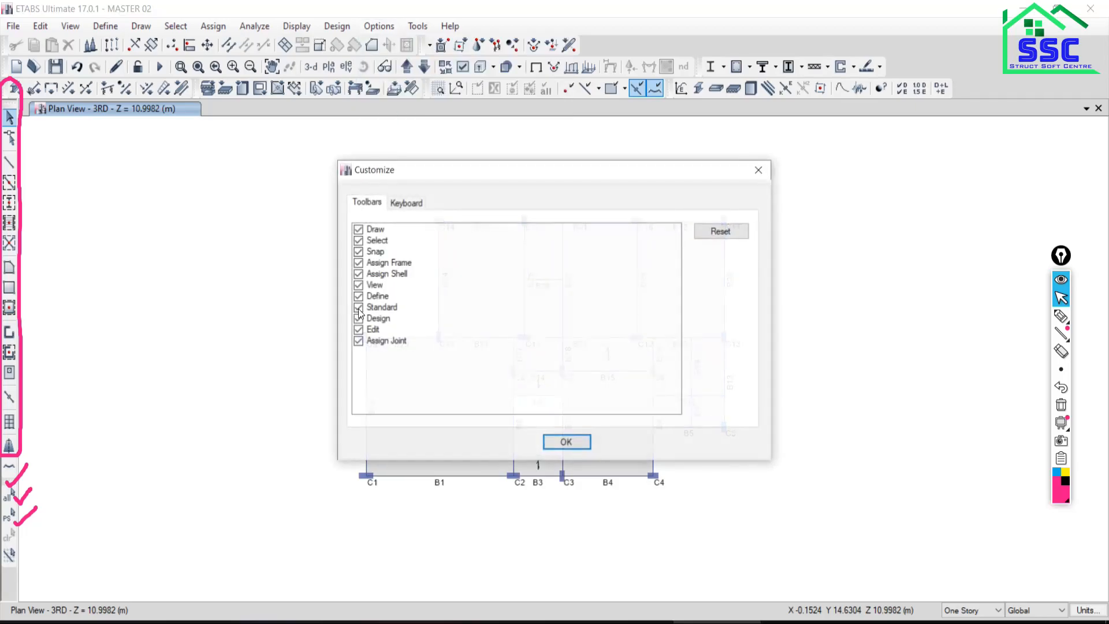
left_click(358, 251)
left_click(358, 262)
left_click(357, 274)
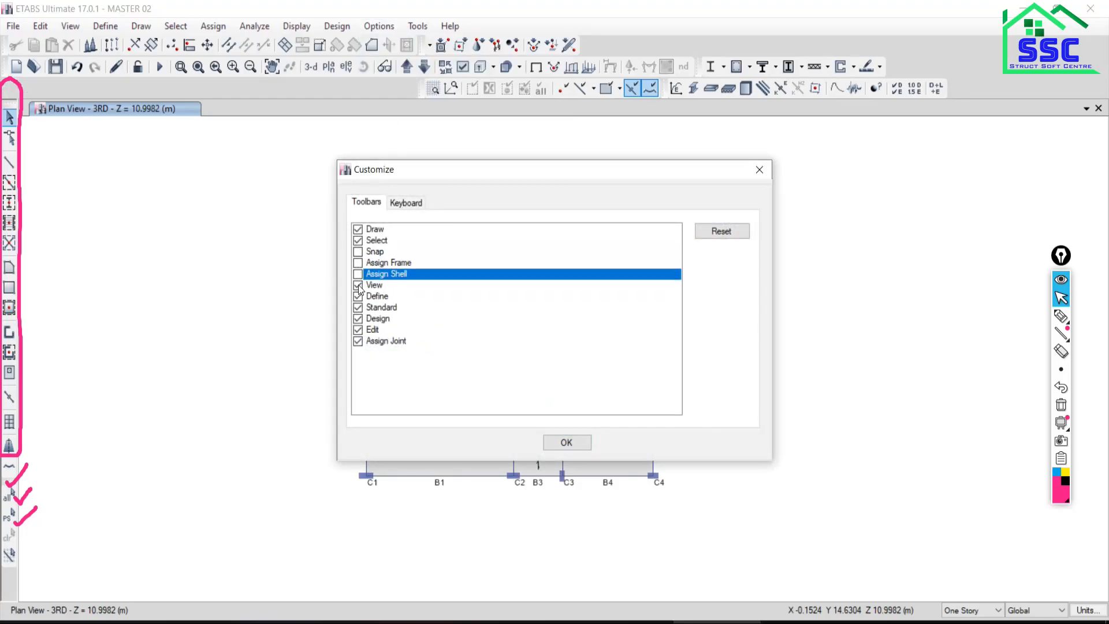
left_click(357, 284)
left_click(357, 295)
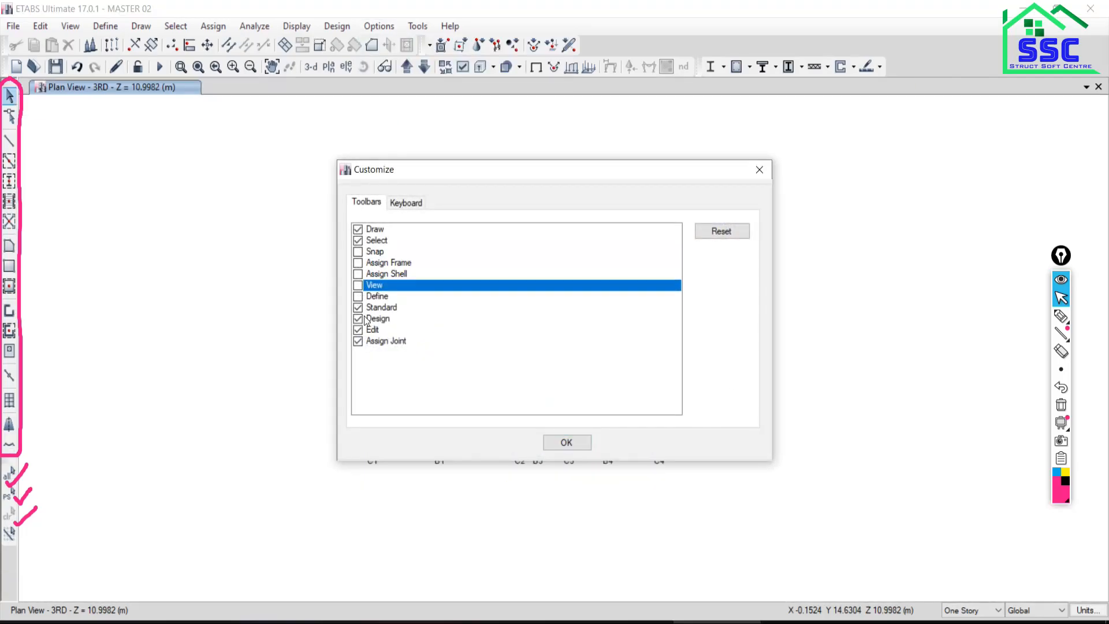
left_click(357, 308)
left_click(357, 318)
left_click(357, 330)
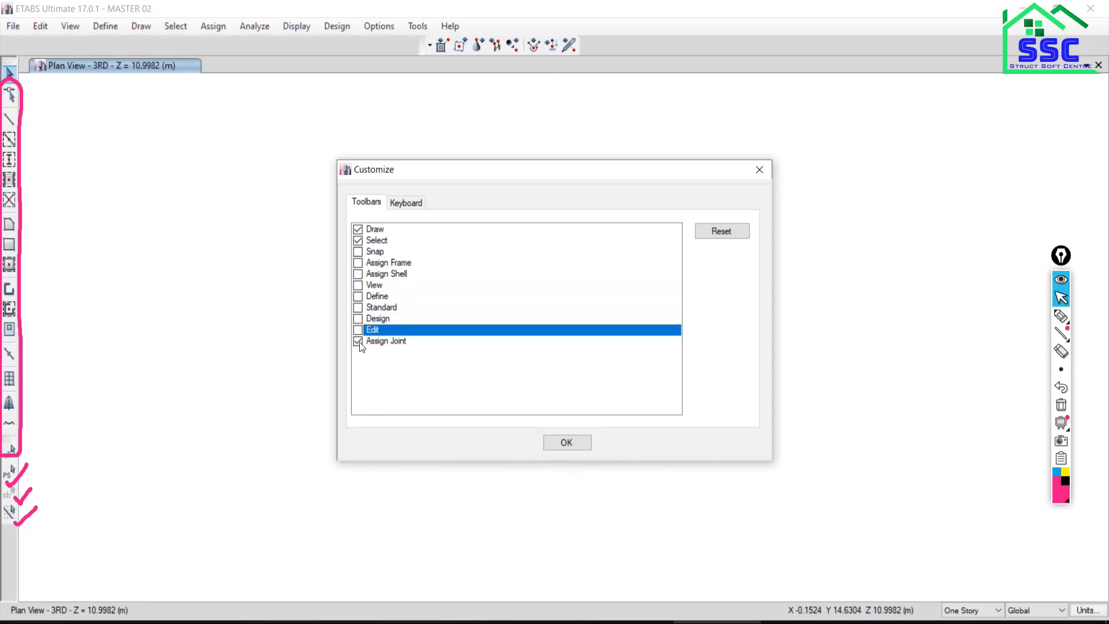
left_click(357, 340)
- Show the Snap, Assign Frame, Assign Shell, View, Define, Standard, Design, Edit and Assign Joint toolbars, and confirm the toolbar customization
left_click(357, 251)
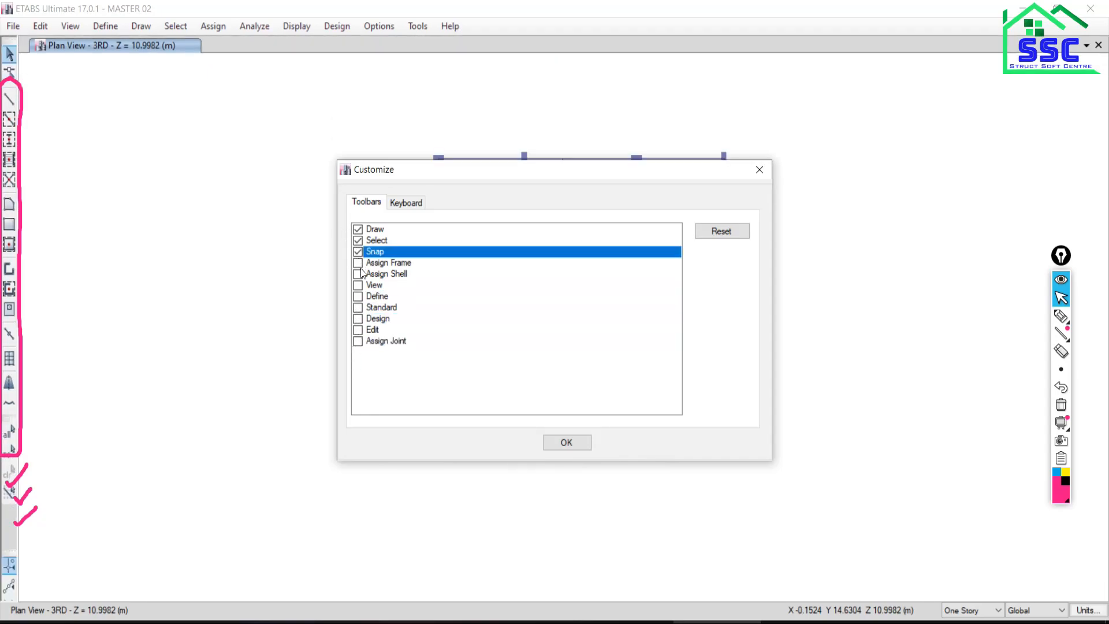
left_click(357, 262)
left_click(357, 274)
left_click(357, 285)
left_click(357, 296)
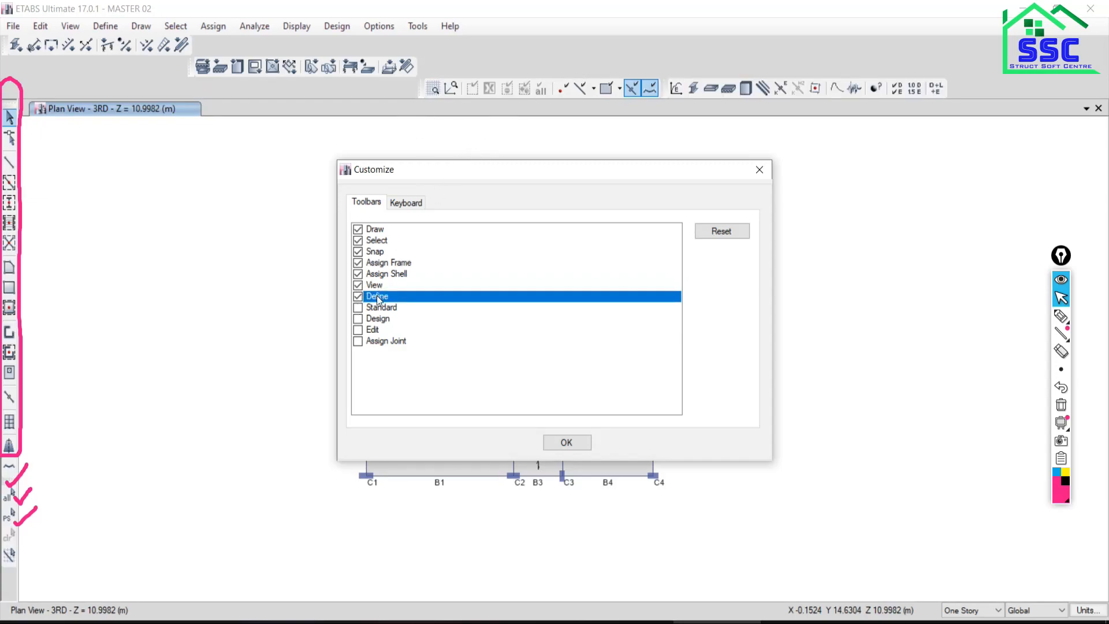
left_click(358, 308)
left_click(358, 318)
left_click(358, 330)
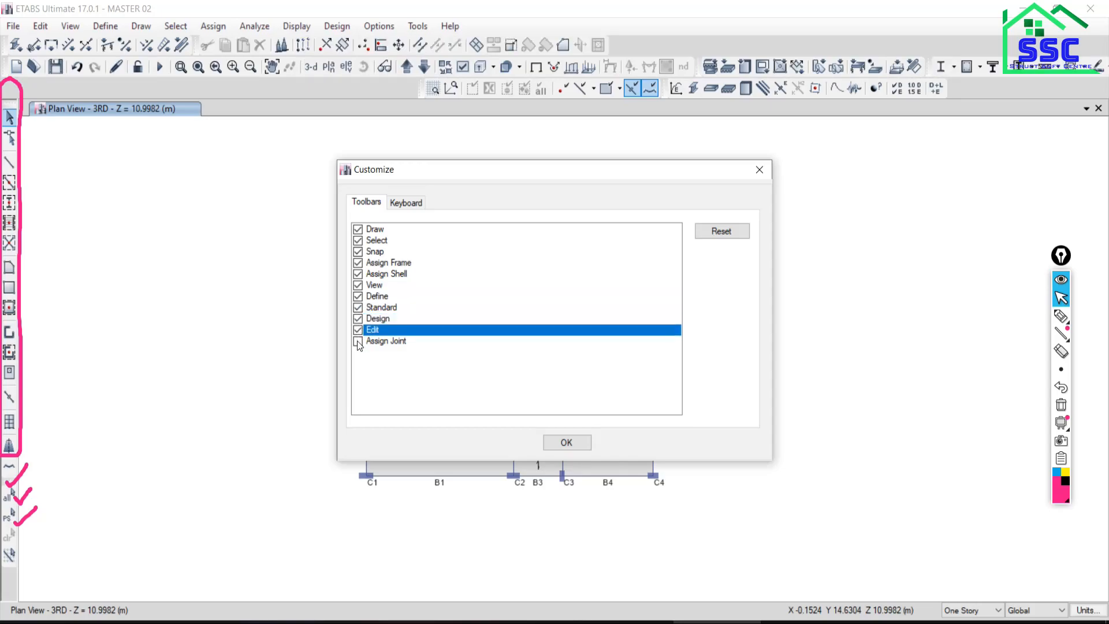
left_click(357, 341)
left_click(563, 442)
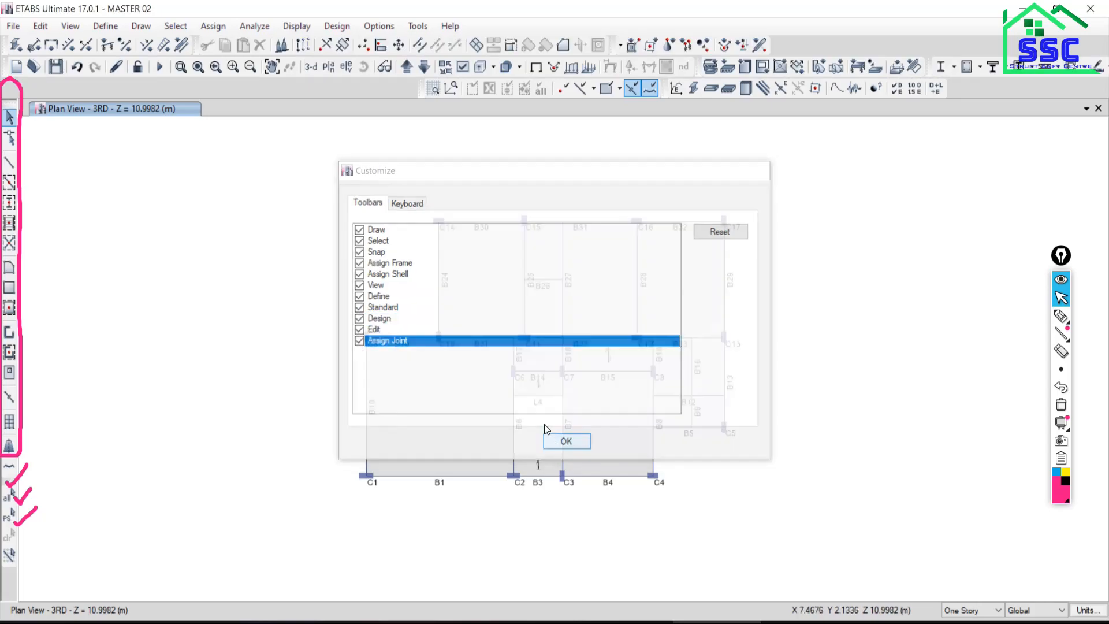
- Move the View toolbar to the end of the first row and the Define toolbar to the start of the second row
left_click_drag(419, 87, 774, 49)
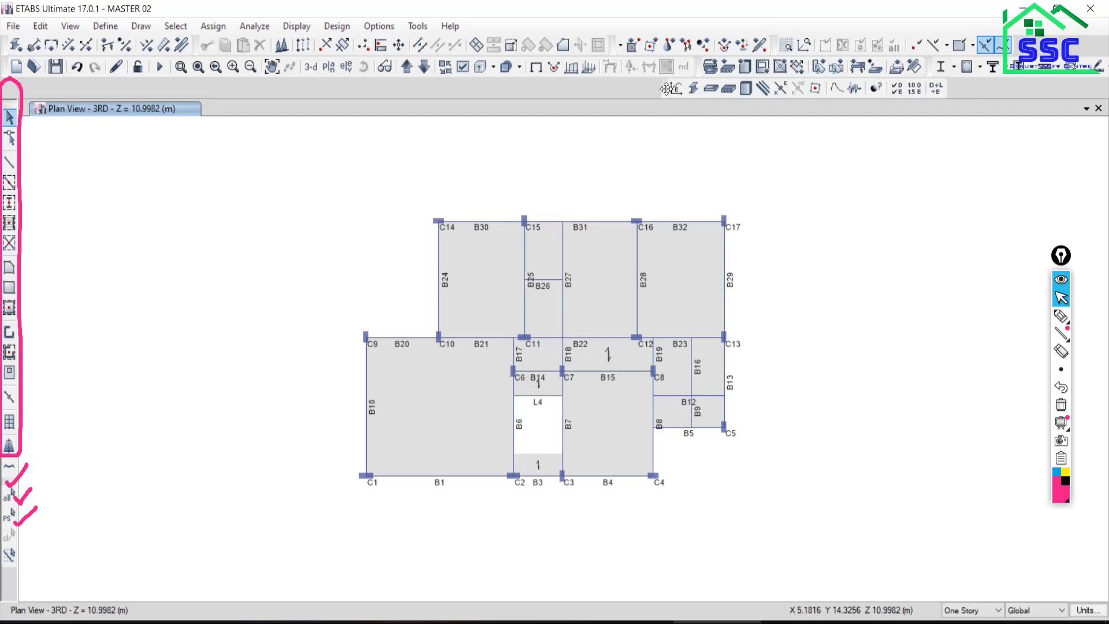
left_click_drag(666, 88, 14, 68)
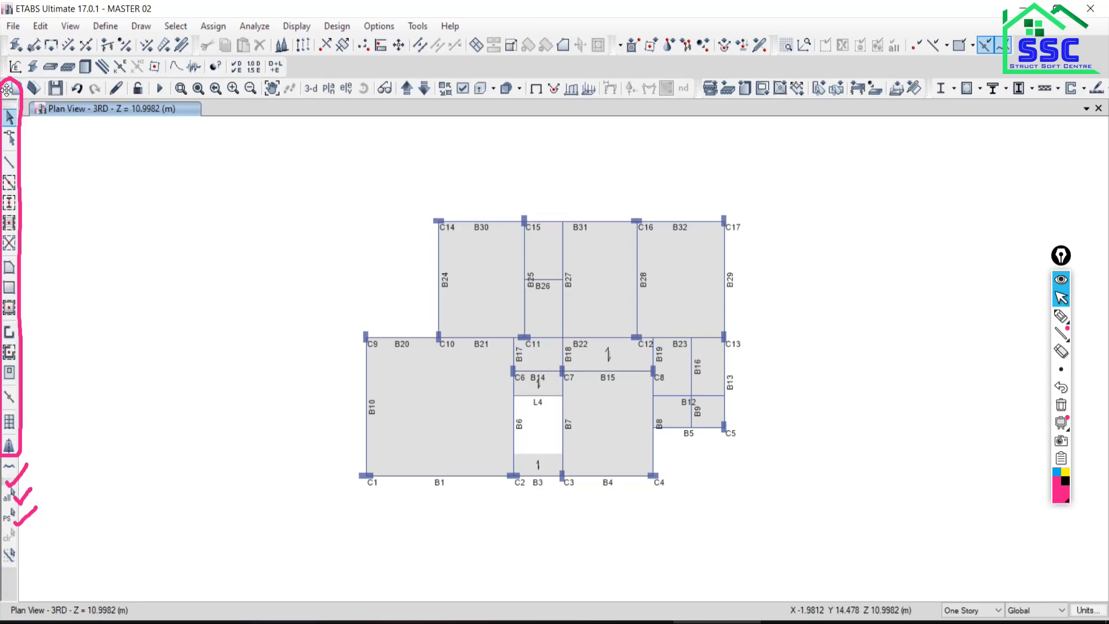
mouse_move(7, 88)
left_mouse_down()
mouse_move(229, 73)
mouse_move(3, 90)
left_mouse_up()
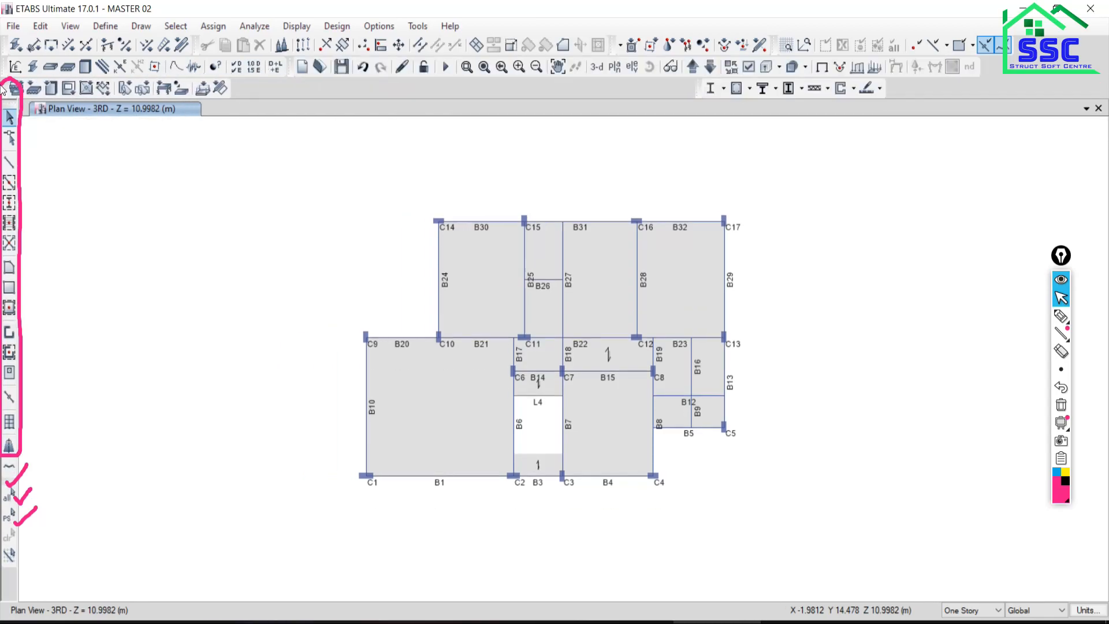
- Place the Standard toolbar beside Assign Shell in the third row and the Design toolbar beside Define in the second row
left_click_drag(696, 85, 235, 91)
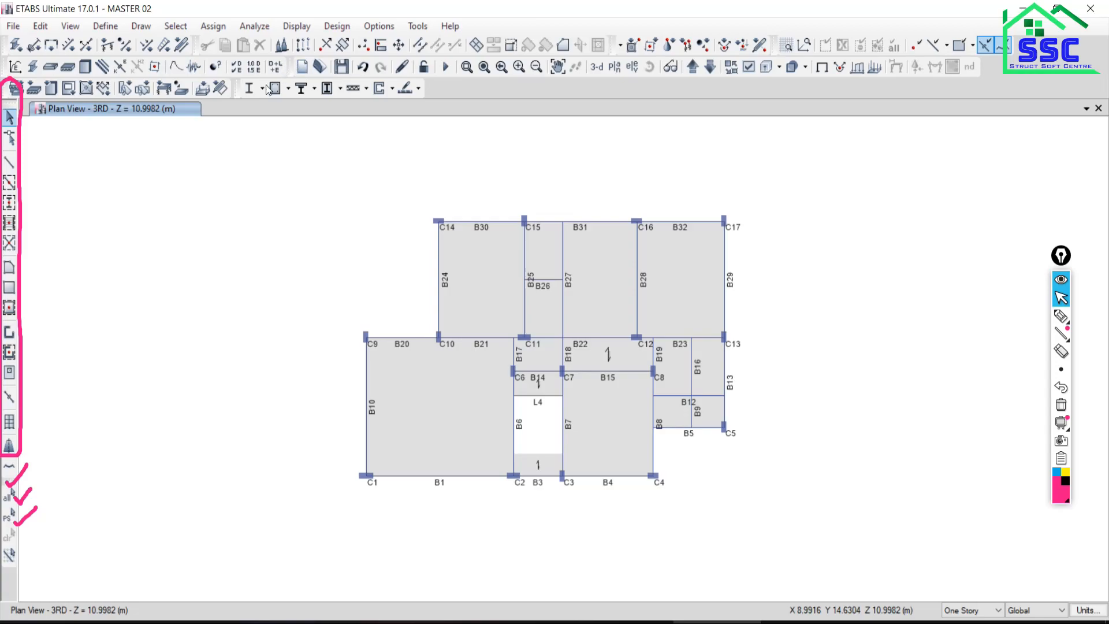
left_click_drag(237, 85, 704, 89)
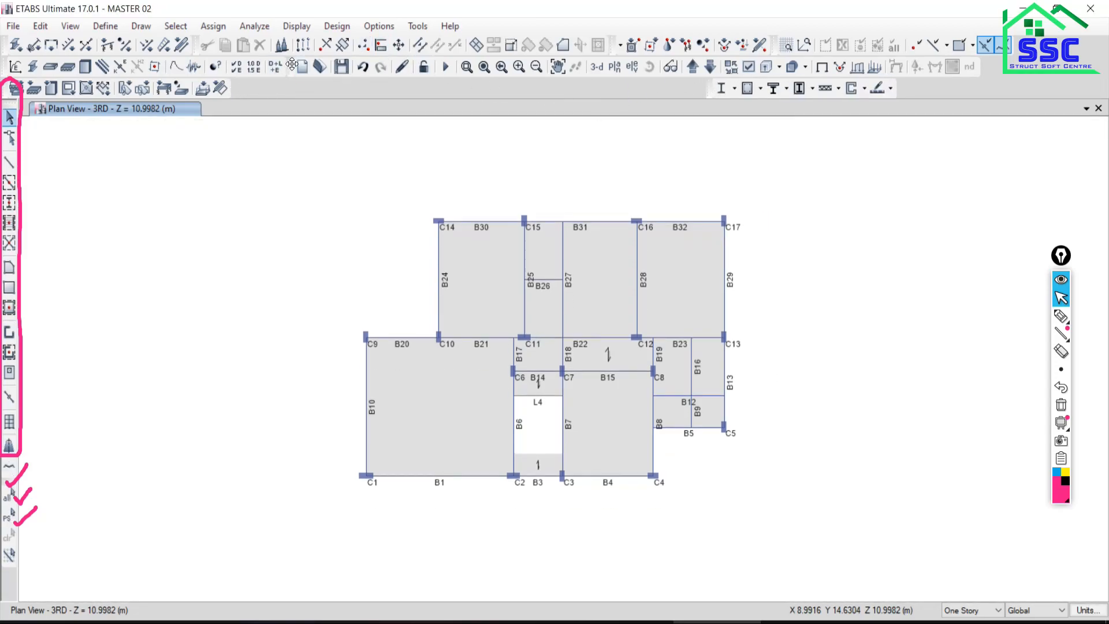
left_click_drag(292, 64, 225, 102)
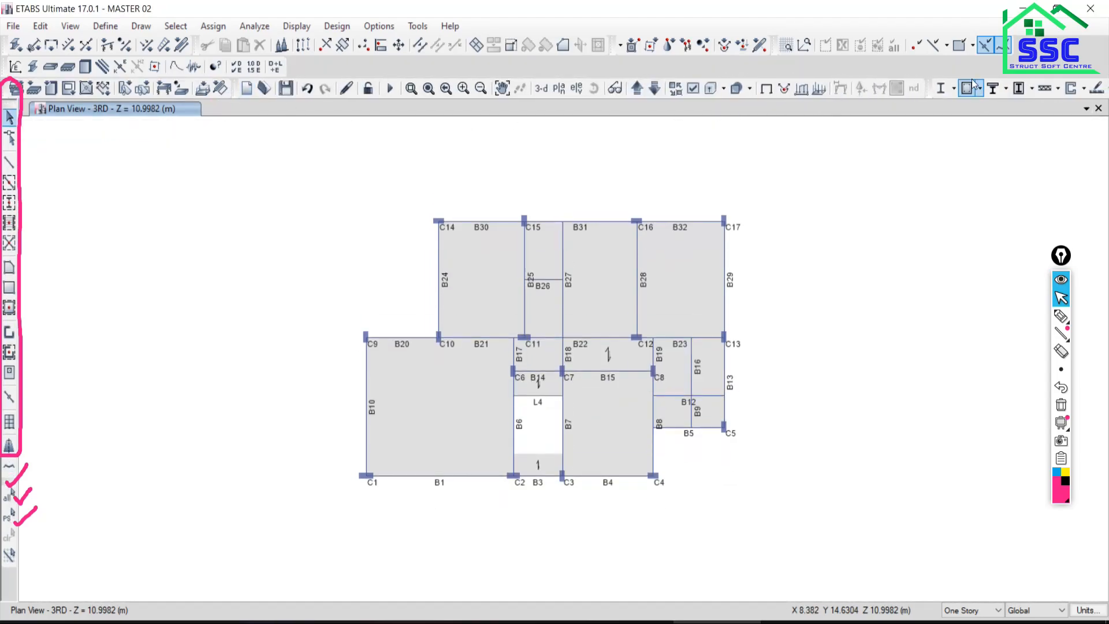
left_click_drag(931, 88, 283, 61)
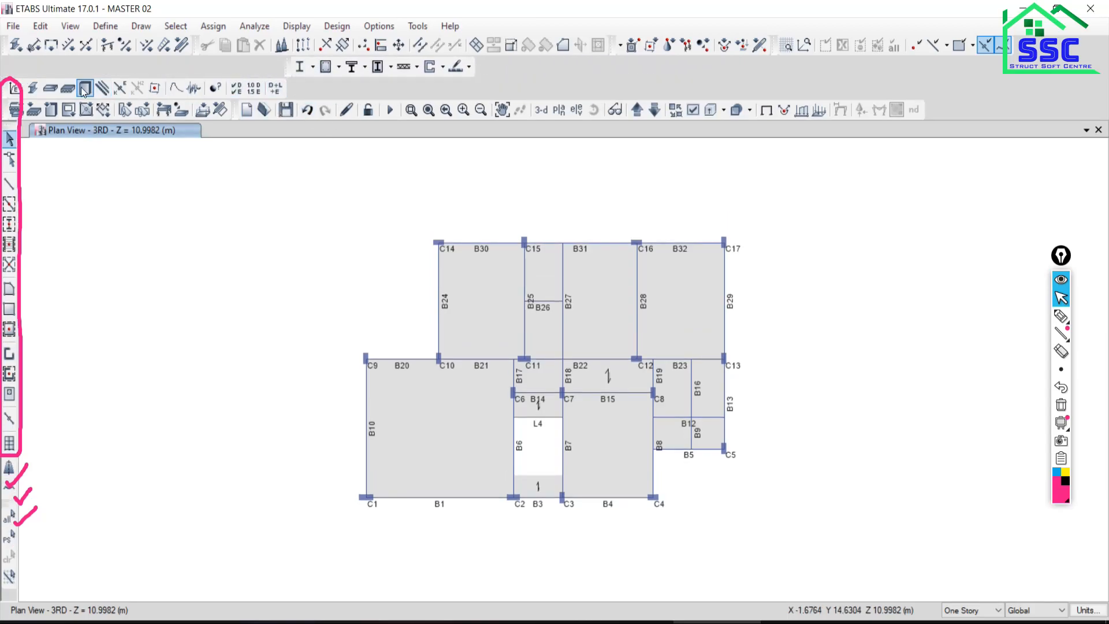
mouse_move(6, 86)
left_mouse_down()
mouse_move(16, 108)
mouse_move(3, 75)
left_mouse_up()
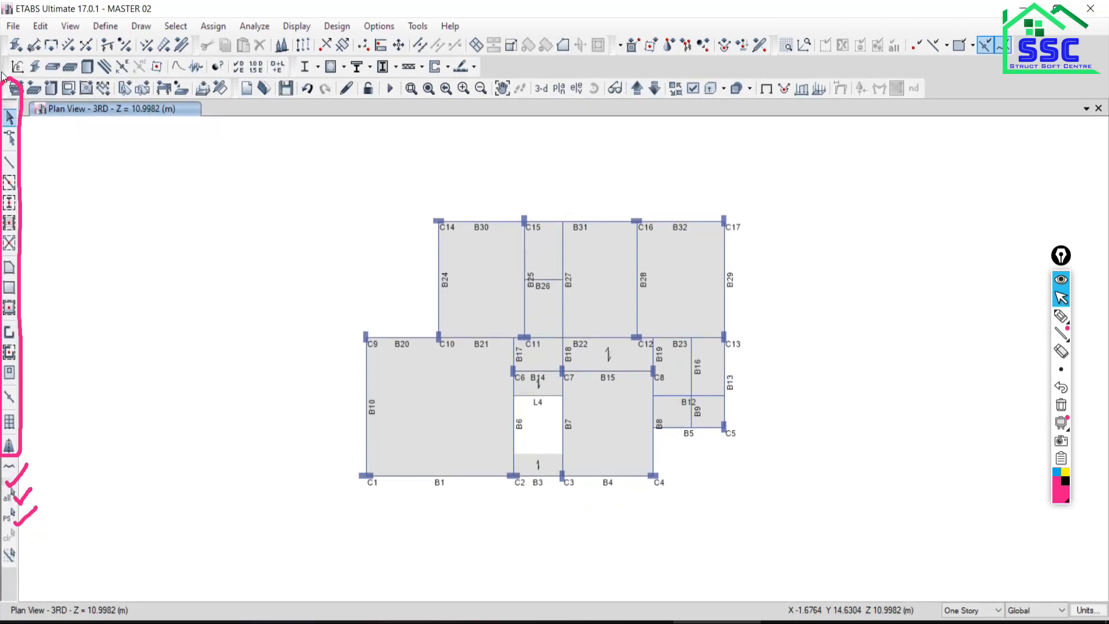
- Clear the pen annotations from the screen
left_click(196, 183)
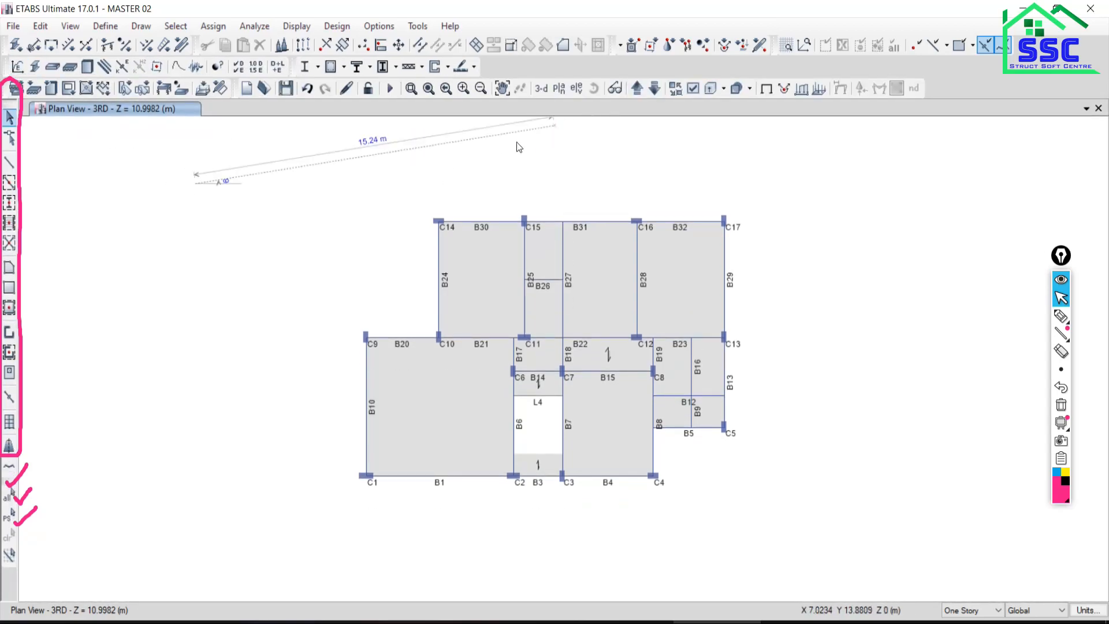
key("Escape")
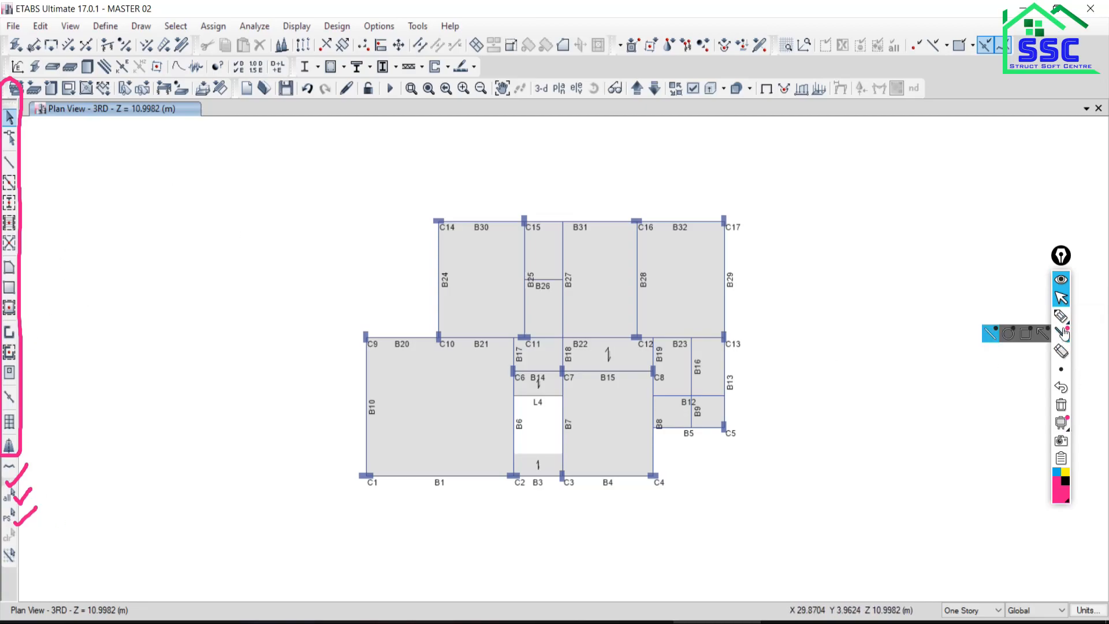
left_click(1061, 404)
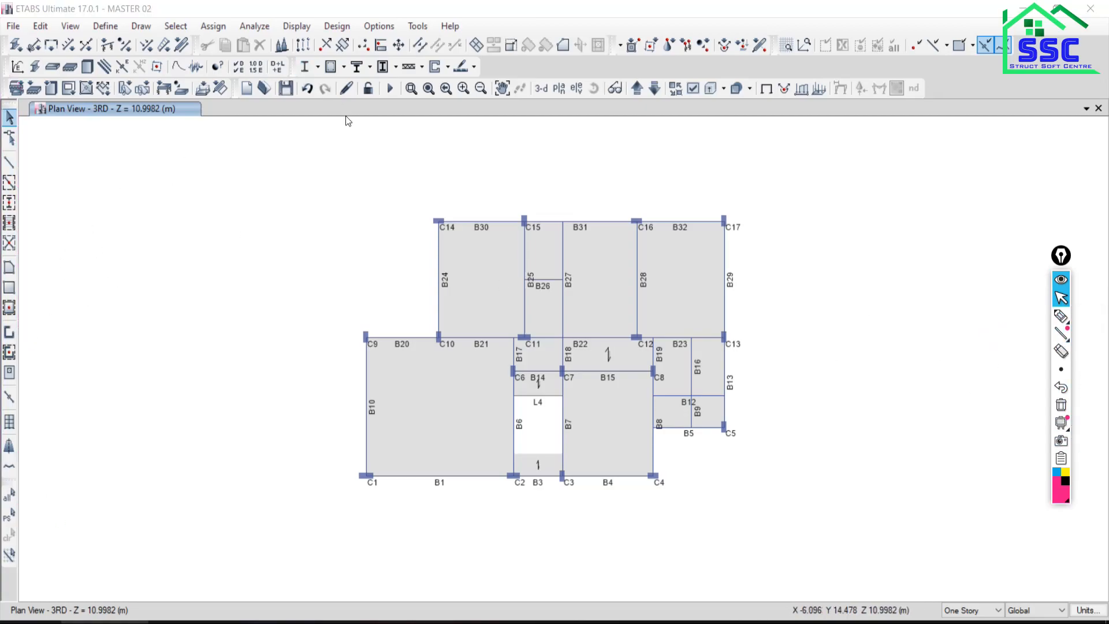
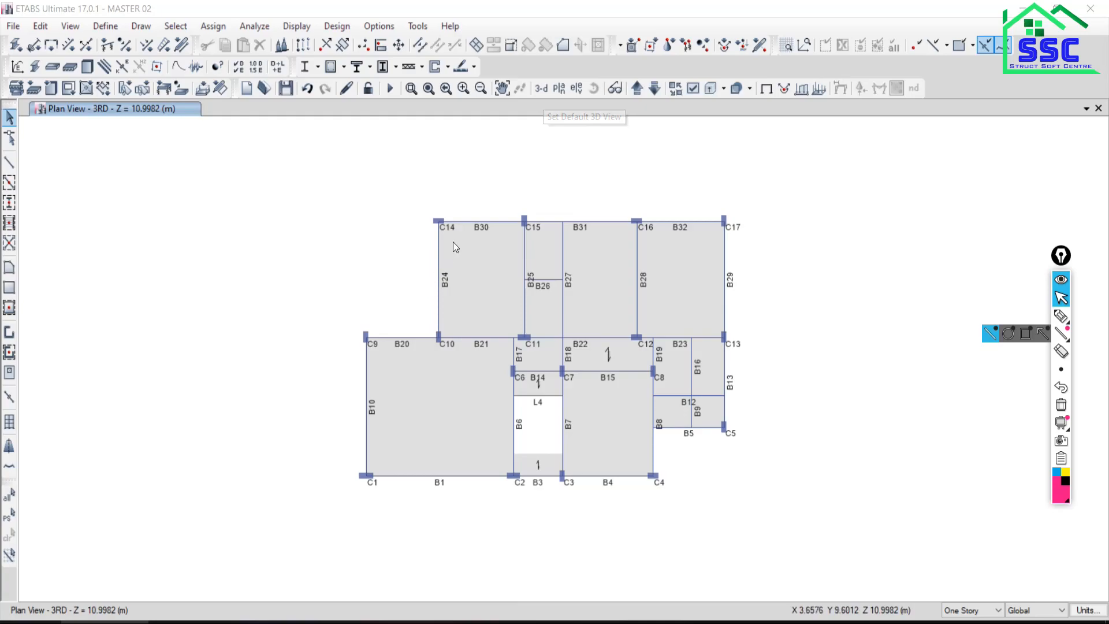
- Display the default 3D view of the building, and open the plan view of the 1ST story
left_click(540, 90)
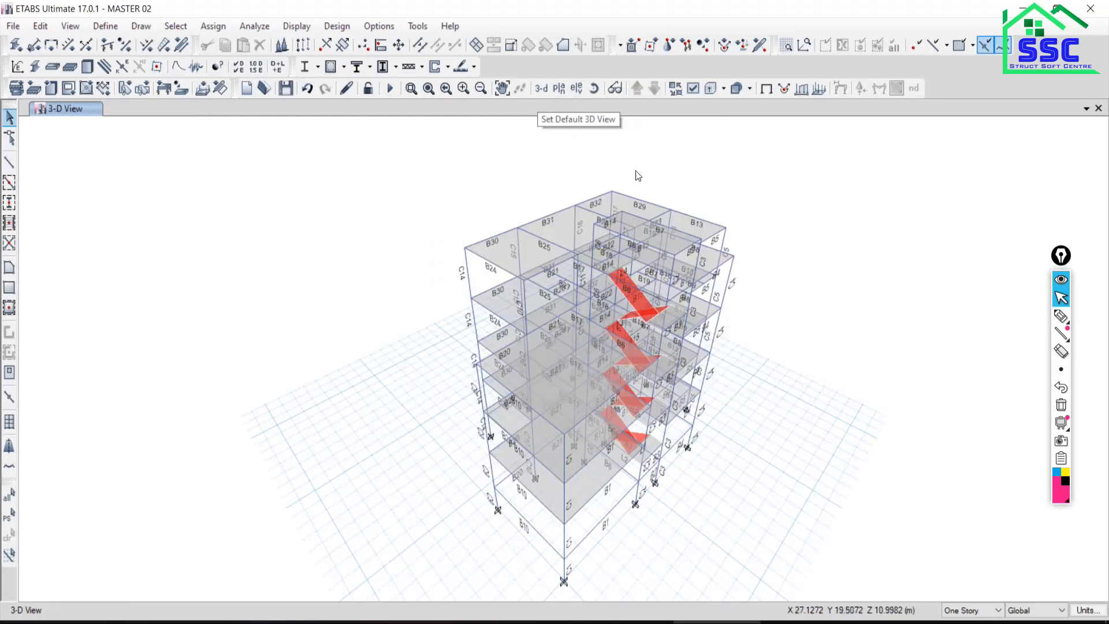
middle_click_drag(601, 376, 579, 347)
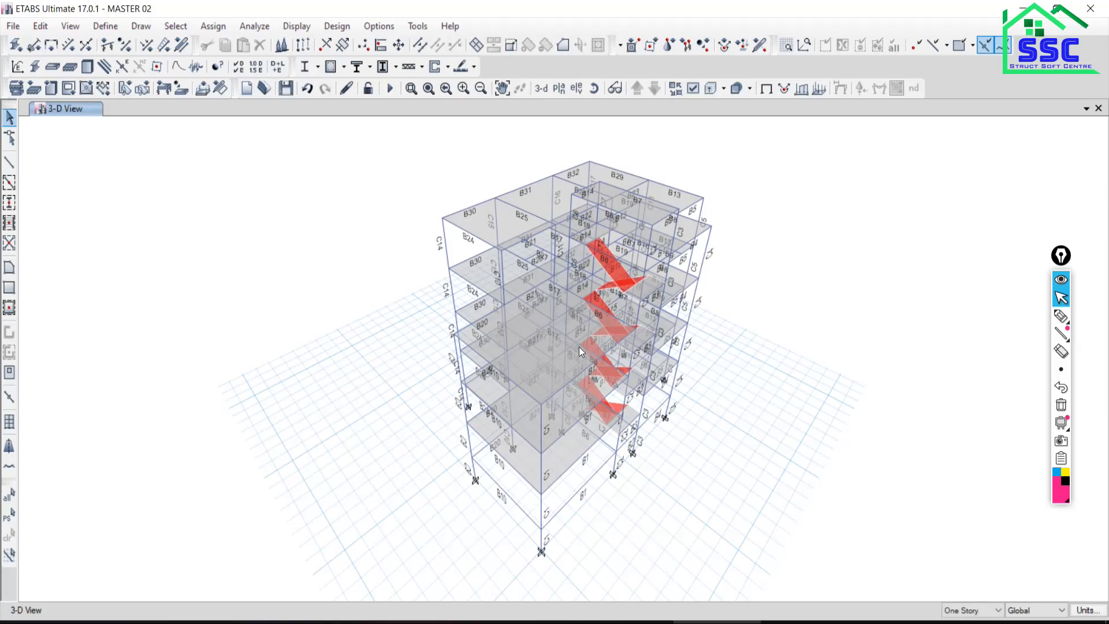
left_click(559, 89)
left_click_drag(519, 140, 175, 62)
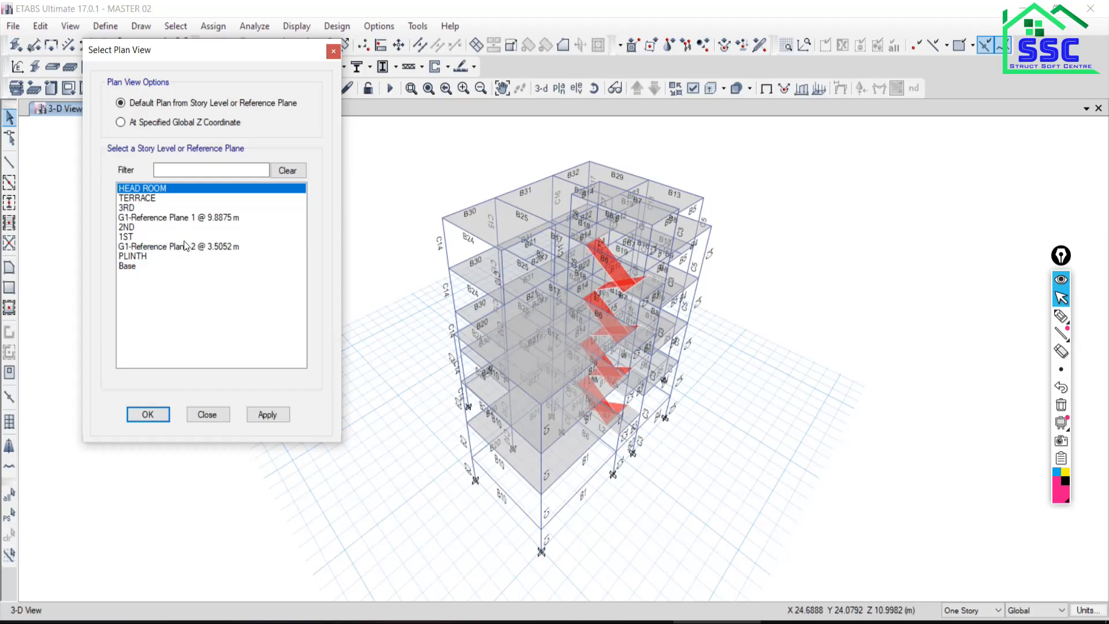
left_click(129, 238)
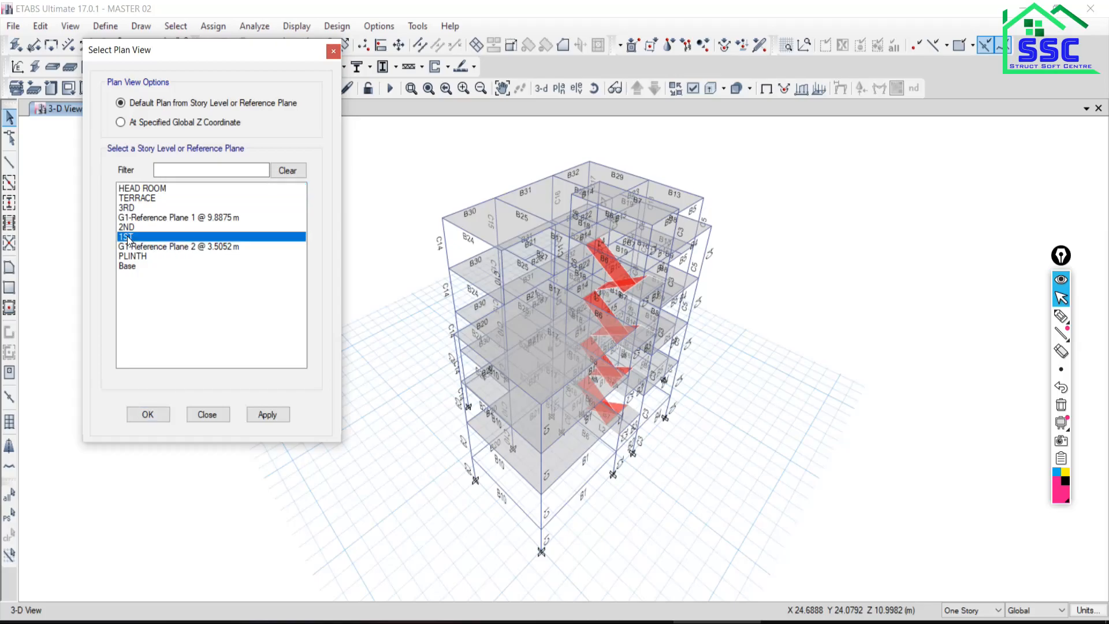
left_click(266, 414)
scroll(537, 433, "up", 2)
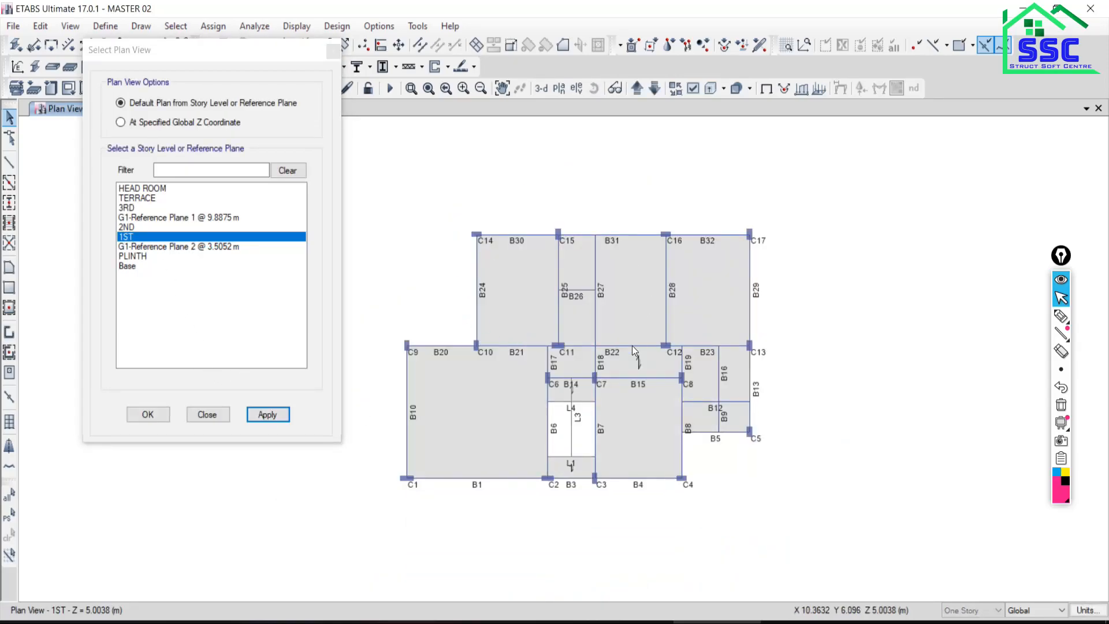
- Display the Base and HEAD ROOM plan views in turn, and close the plan view selection
left_click(128, 267)
left_click(265, 414)
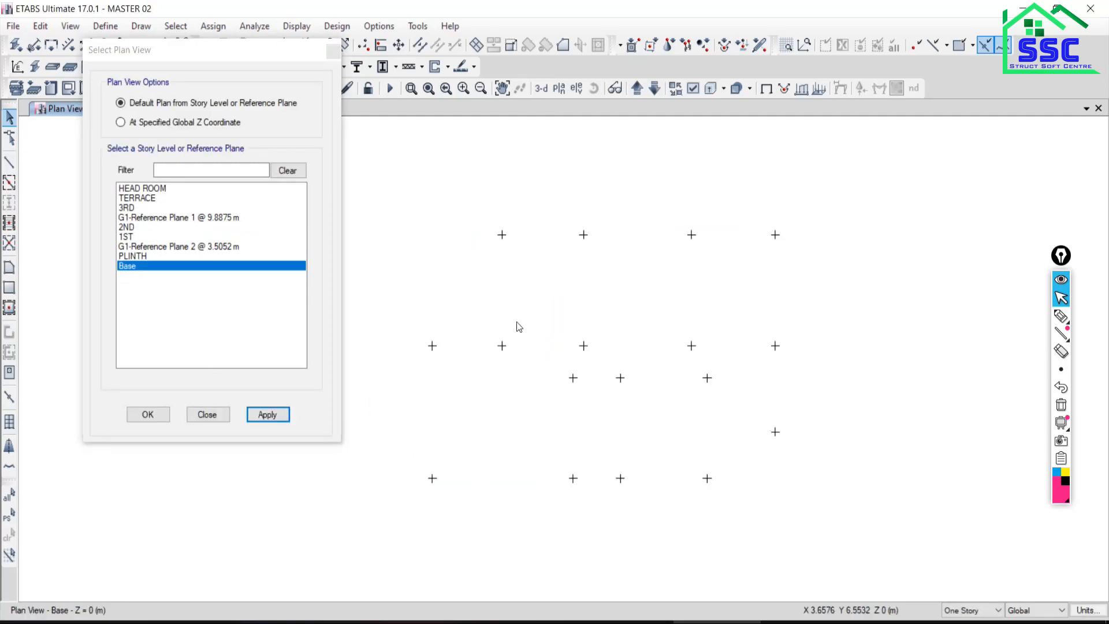
left_click(143, 189)
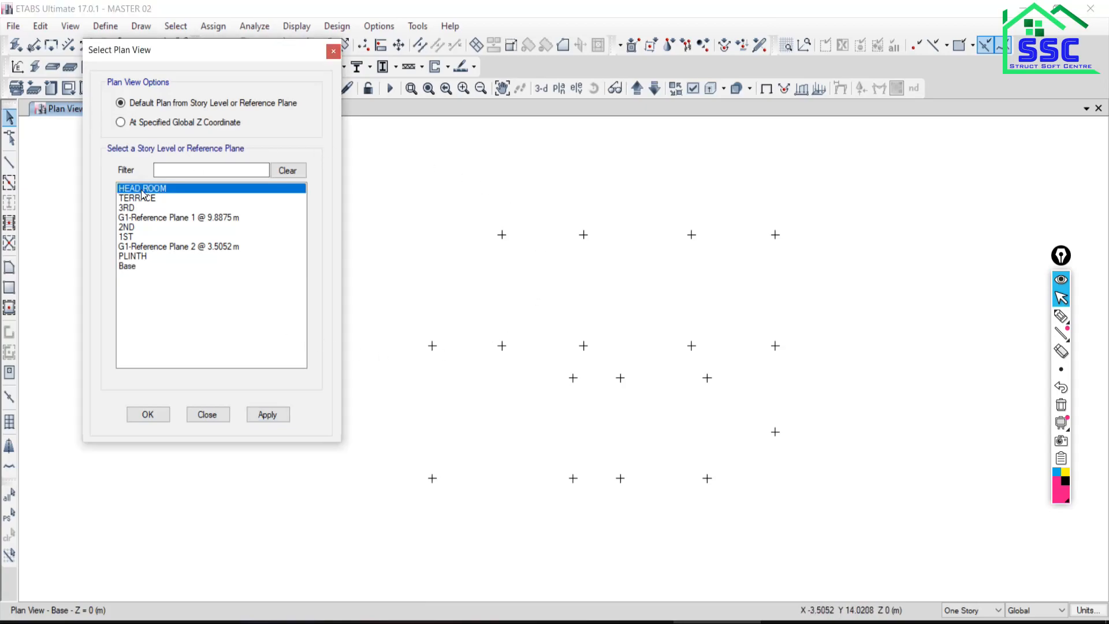
left_click(267, 414)
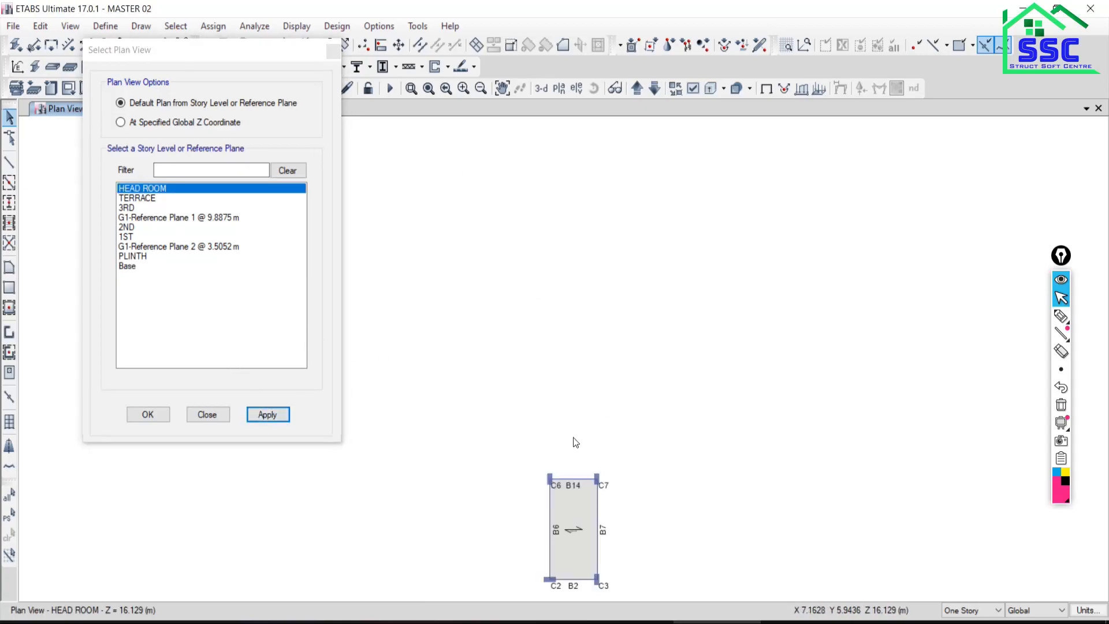
left_click(207, 414)
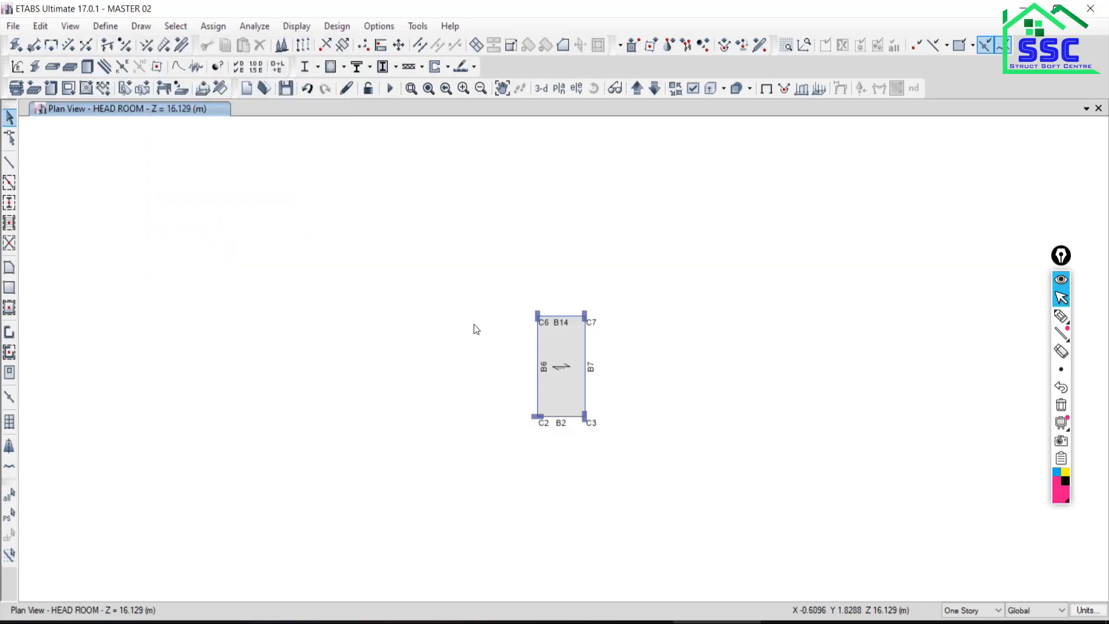
- Return to the default 3D view, and display the plan view of the 3RD story
left_click(543, 87)
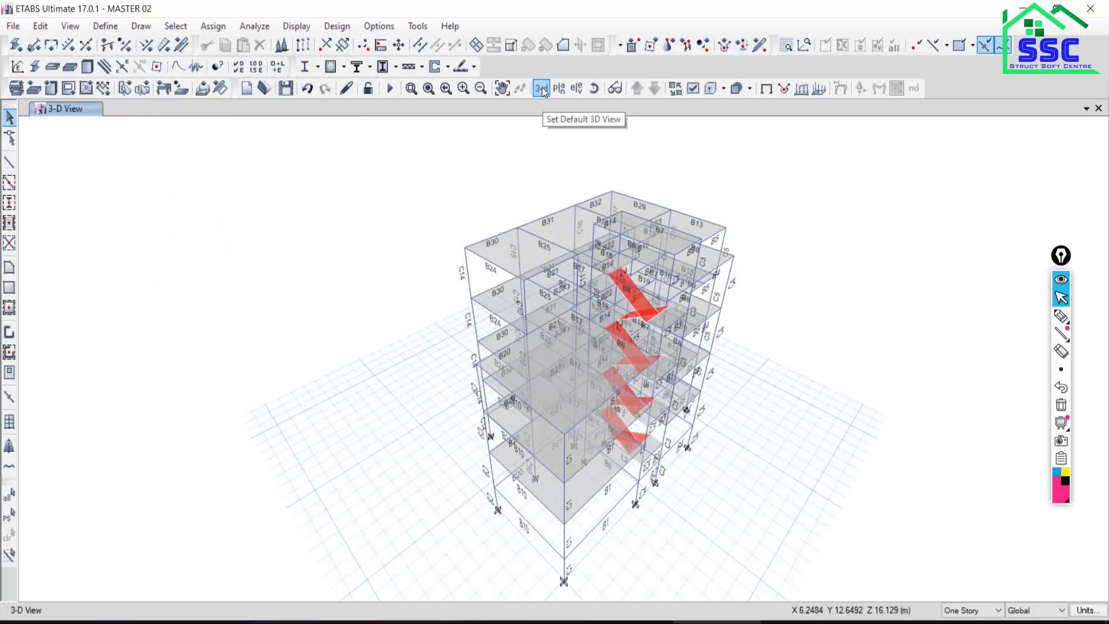
left_click(559, 90)
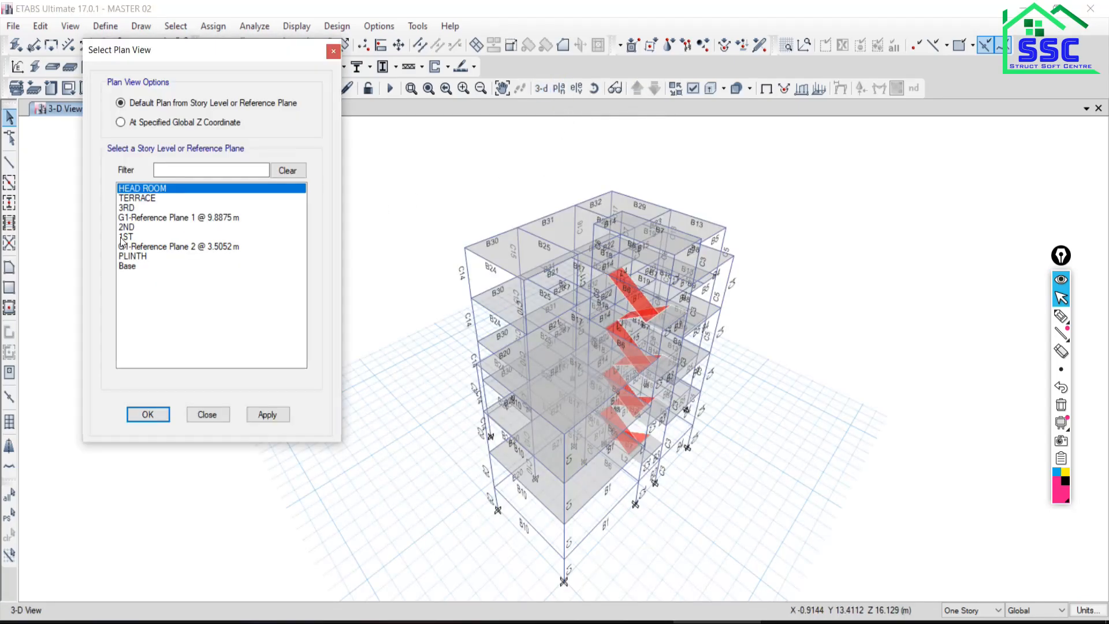
left_click(128, 208)
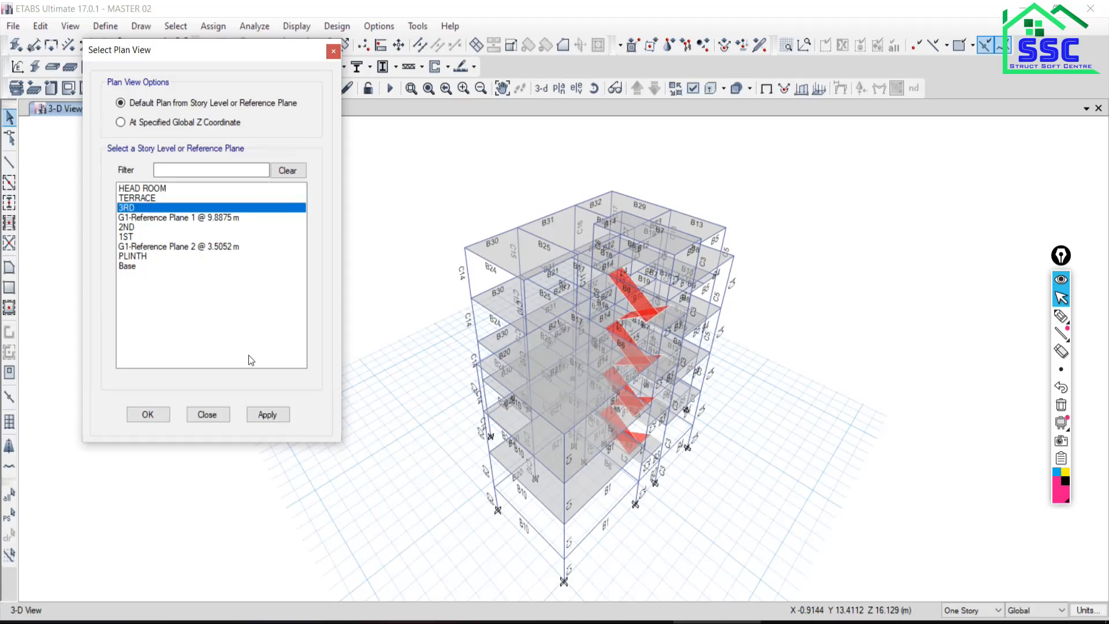
left_click(263, 414)
left_click(219, 415)
middle_click_drag(436, 404, 404, 262)
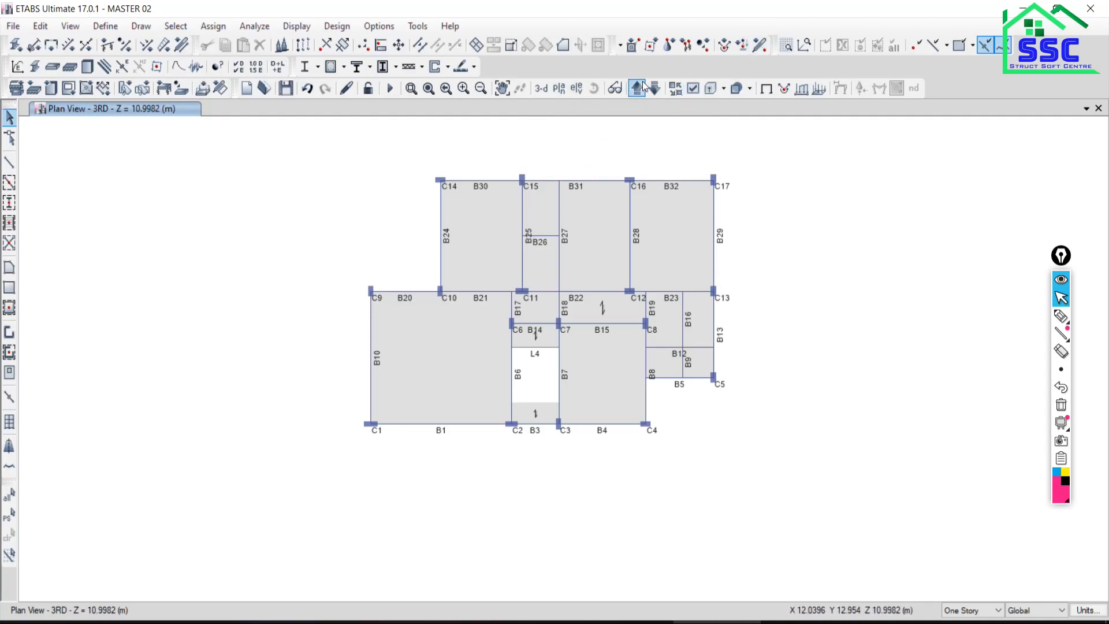
- Sketch a tall tower with a base line and three lower floor lines in pen beside the 3RD story plan
left_click(1061, 315)
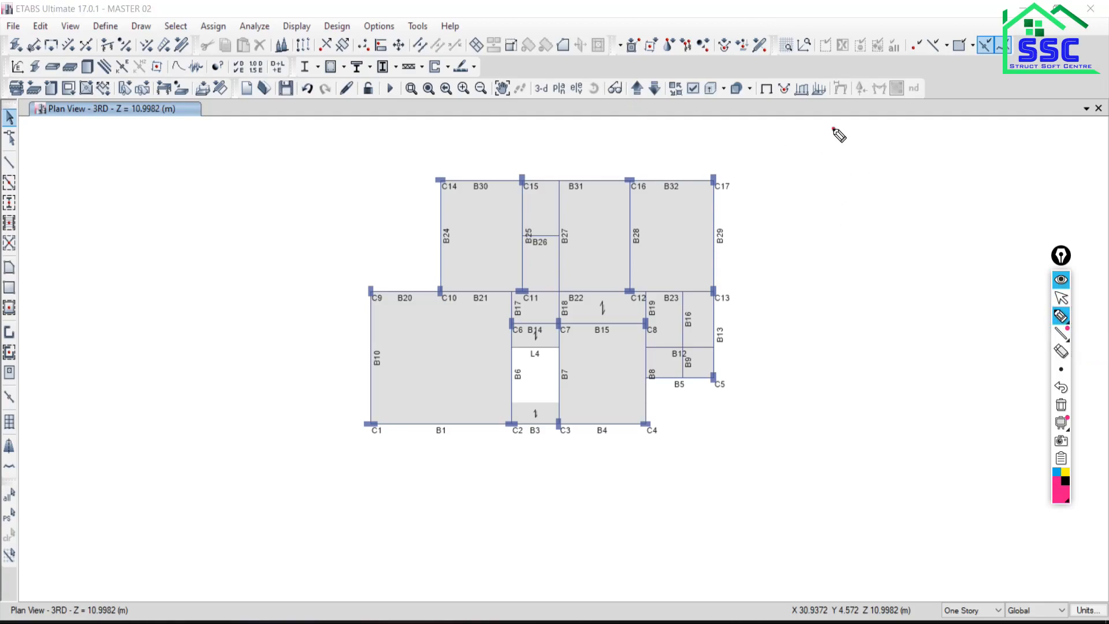
mouse_move(833, 128)
left_mouse_down()
mouse_move(847, 497)
mouse_move(859, 527)
left_mouse_up()
left_click_drag(889, 123, 946, 524)
left_click_drag(816, 540, 985, 526)
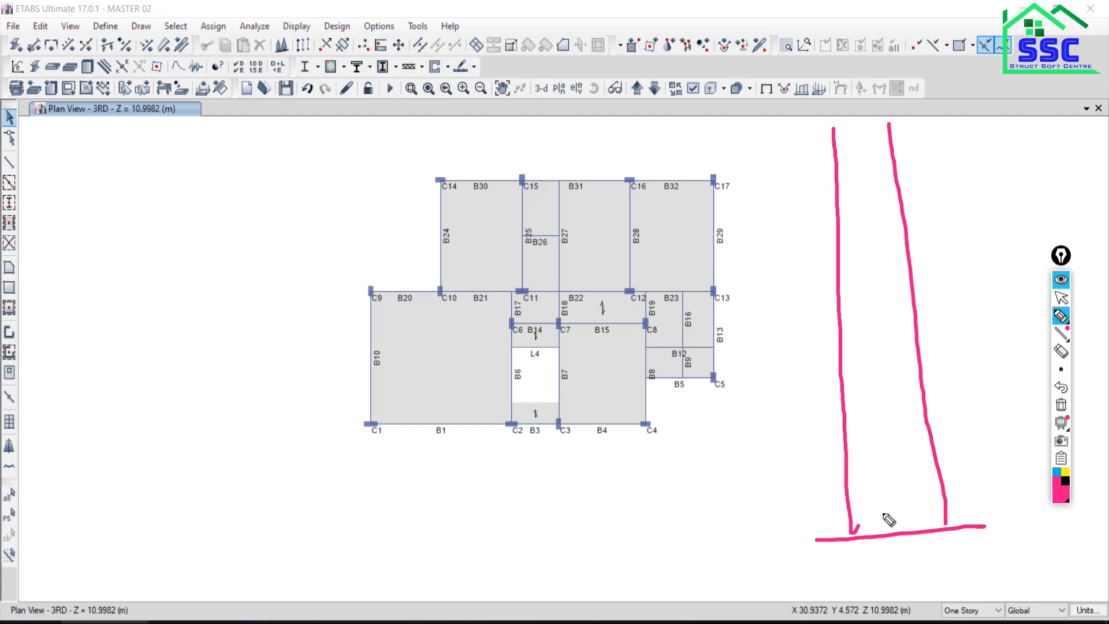
left_click_drag(854, 514, 927, 506)
left_click_drag(857, 496, 926, 485)
left_click_drag(850, 475, 918, 463)
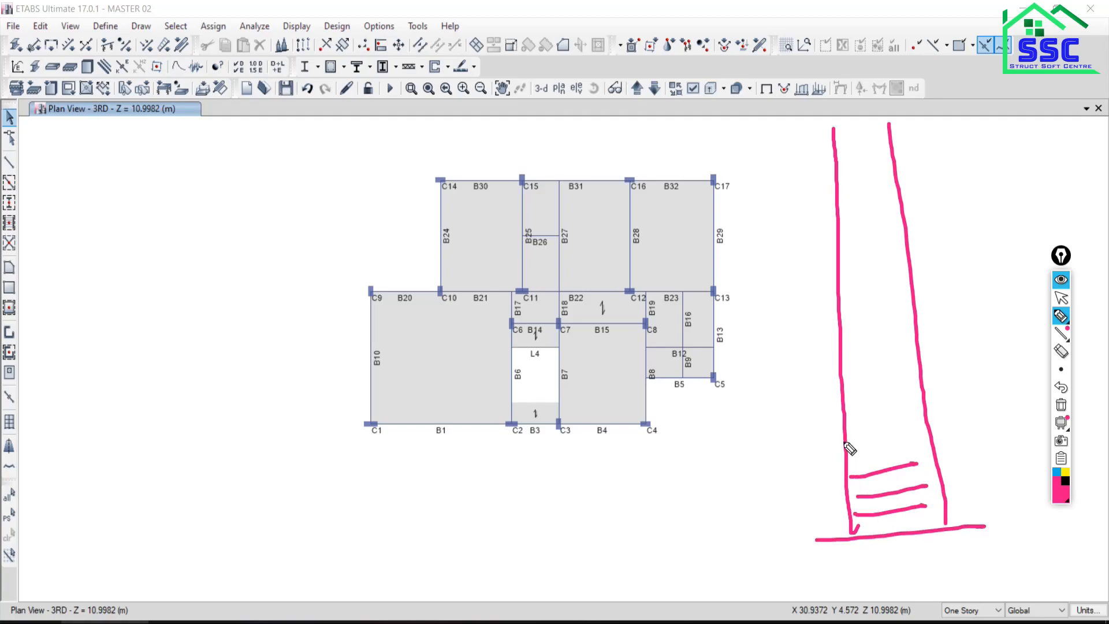
- Add the upper floor lines to the tower sketch and label its levels 50, 75 and 100
mouse_move(844, 442)
left_mouse_down()
mouse_move(909, 427)
mouse_move(916, 383)
left_mouse_up()
mouse_move(816, 329)
left_mouse_down()
mouse_move(980, 307)
mouse_move(971, 293)
left_mouse_up()
left_click_drag(903, 274, 822, 299)
mouse_move(830, 296)
left_mouse_down()
mouse_move(883, 279)
mouse_move(906, 243)
left_mouse_up()
mouse_move(859, 207)
left_mouse_down()
mouse_move(873, 223)
mouse_move(912, 214)
mouse_move(931, 188)
left_mouse_up()
left_click_drag(832, 146, 881, 134)
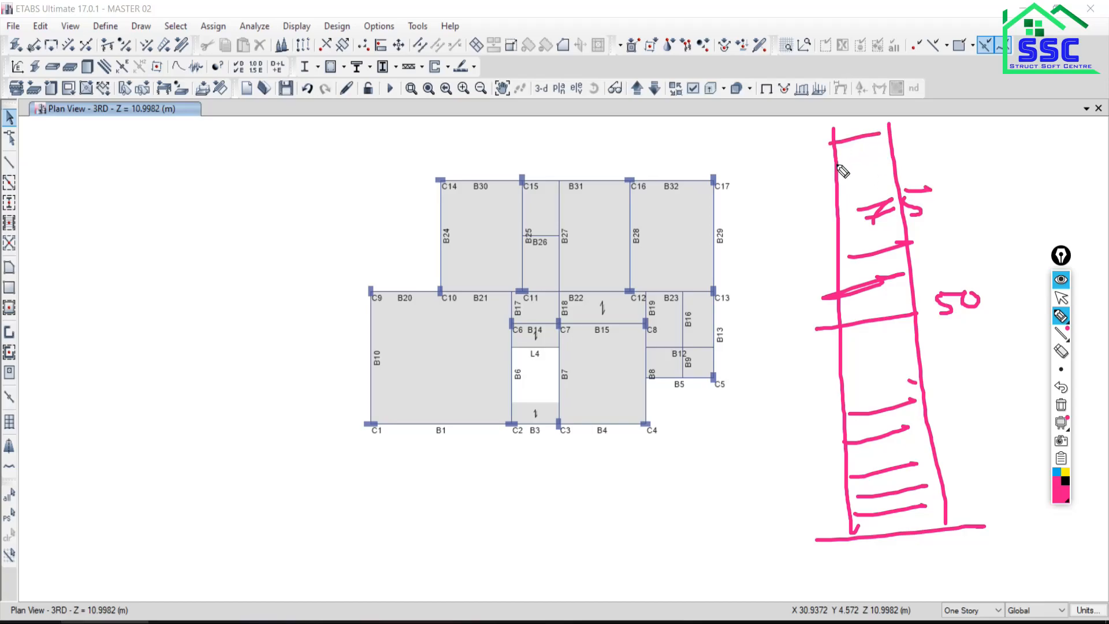
left_click_drag(835, 166, 912, 153)
mouse_move(886, 87)
left_mouse_down()
mouse_move(874, 123)
mouse_move(866, 118)
left_mouse_up()
mouse_move(913, 68)
left_mouse_down()
mouse_move(917, 87)
mouse_move(926, 72)
mouse_move(952, 69)
left_mouse_up()
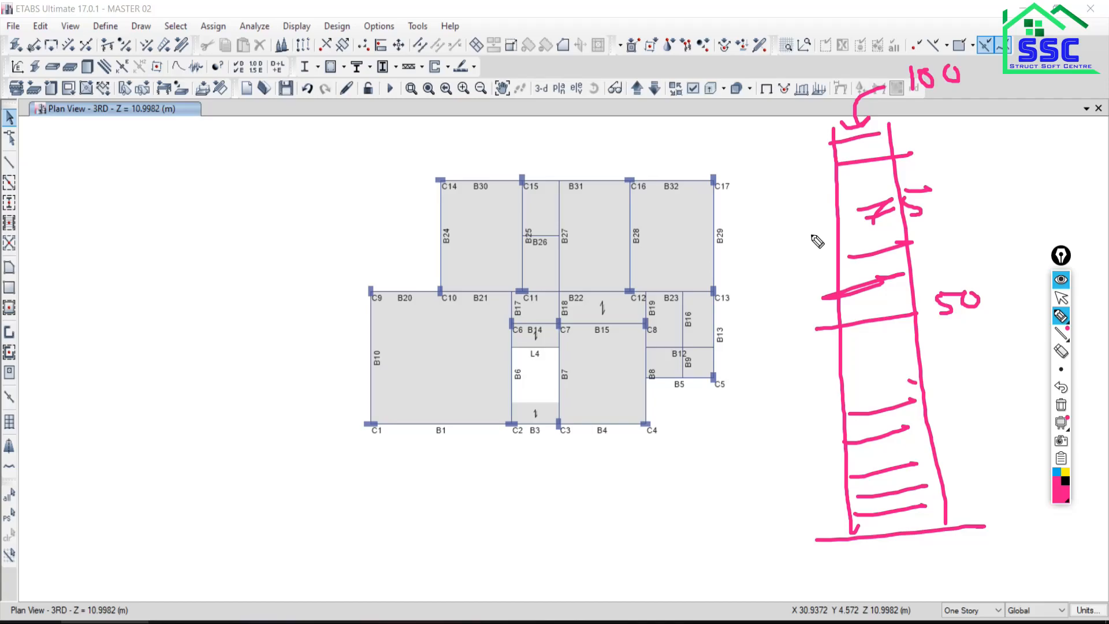
- Shift the plan view up to TERRACE, back down to 3RD, and up to TERRACE again
left_click(1061, 297)
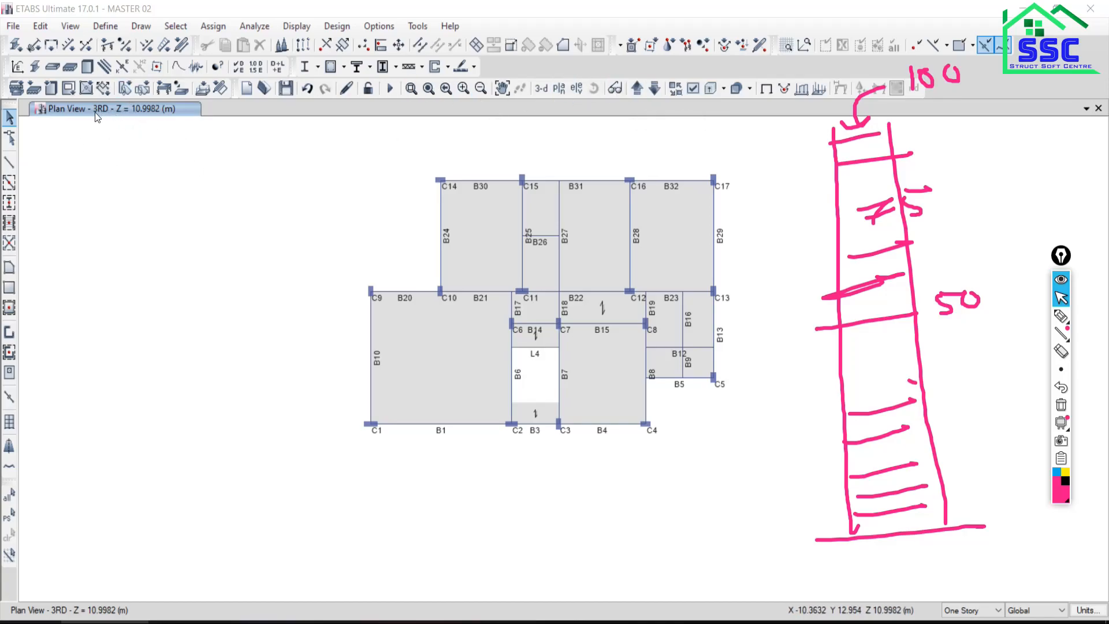
left_click(638, 88)
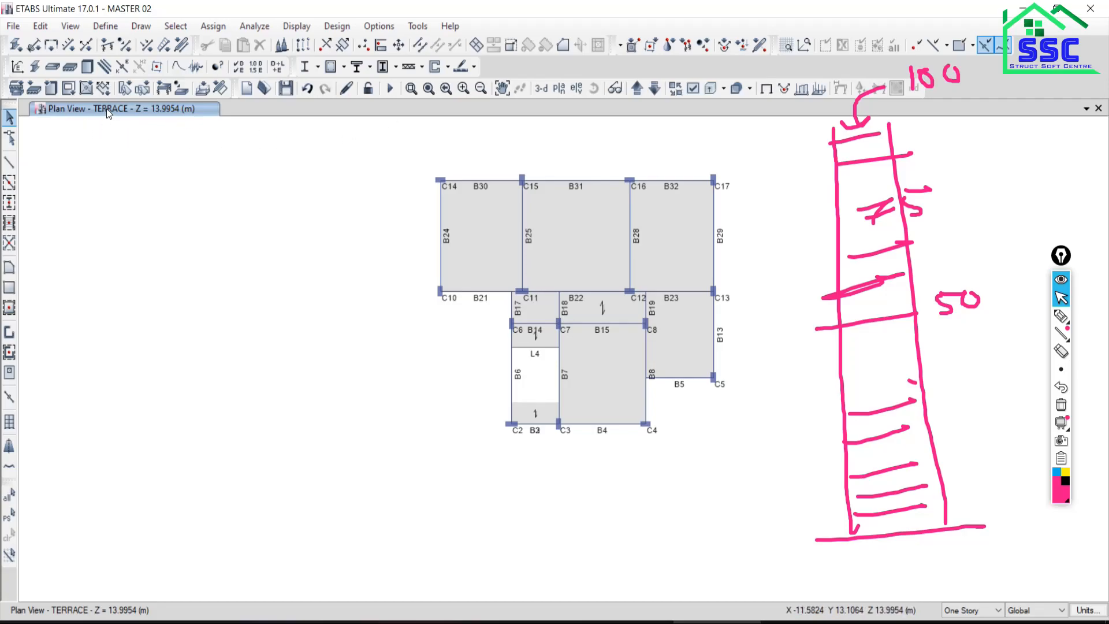
left_click(655, 88)
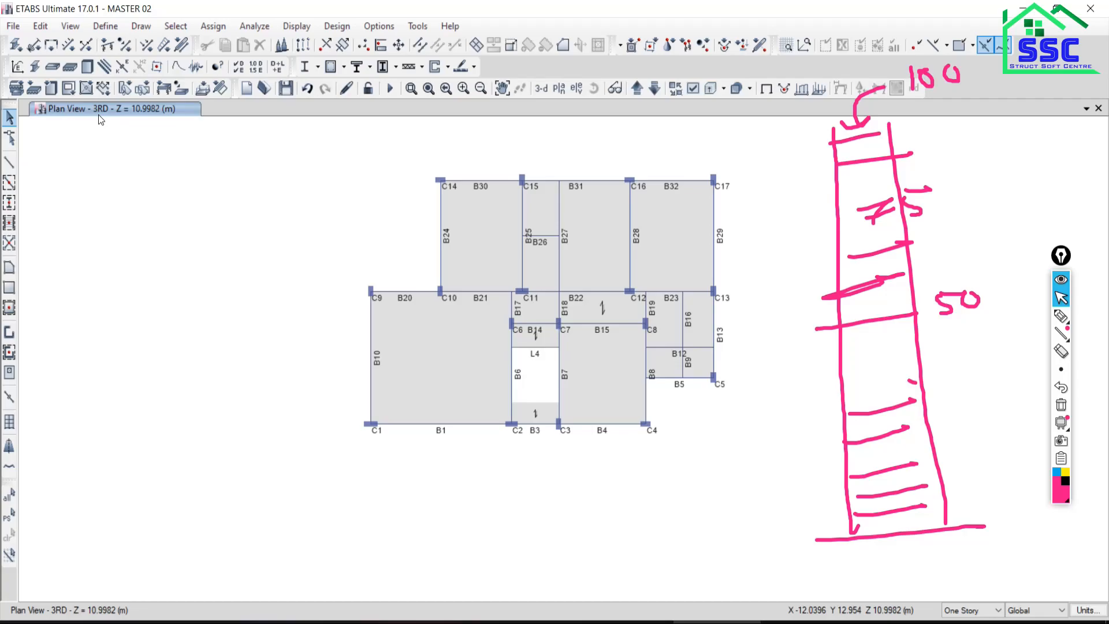
left_click(636, 88)
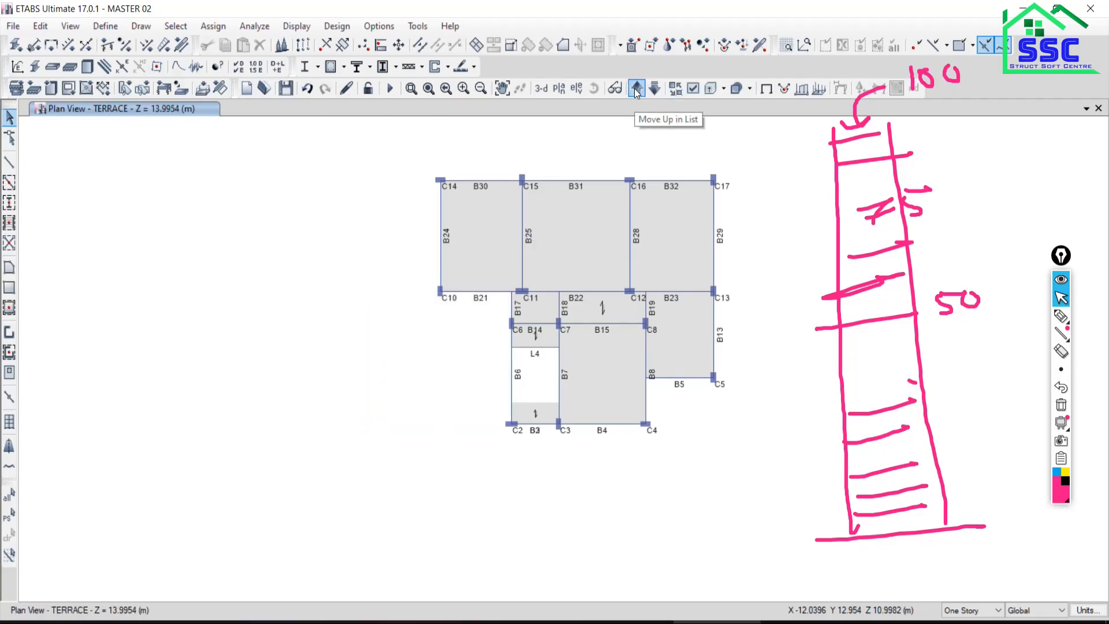
- Draw an arrow to the top floor of the tower sketch and a floor line near its base
left_click(1061, 315)
mouse_move(891, 118)
left_mouse_down()
mouse_move(871, 109)
mouse_move(878, 139)
left_mouse_up()
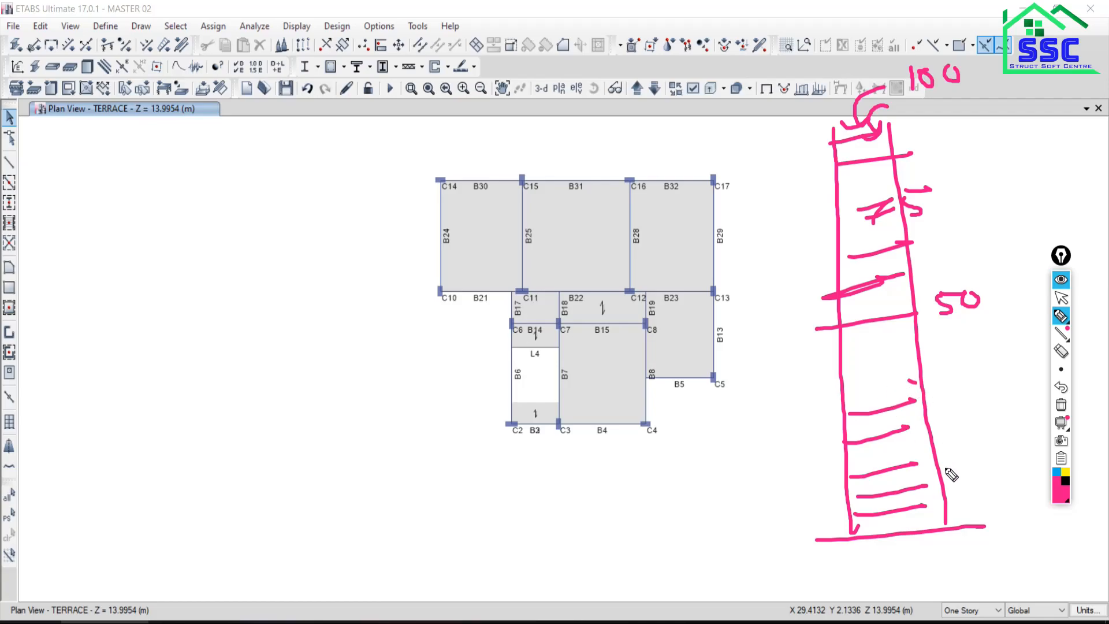
left_click_drag(952, 506, 829, 517)
left_click(1059, 315)
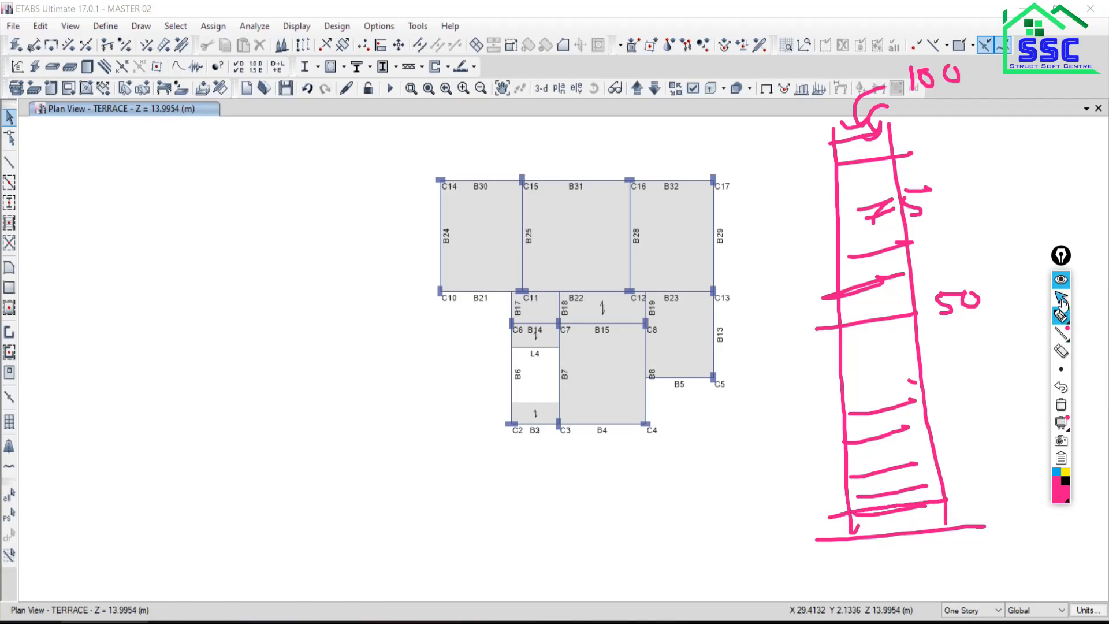
left_click(1061, 298)
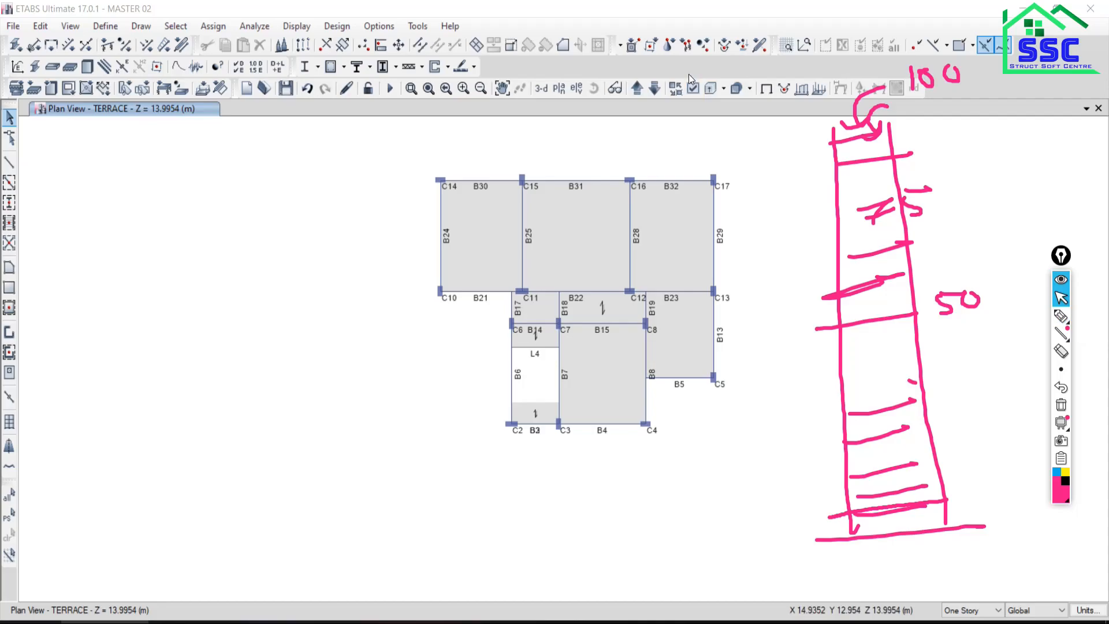
- Shift the plan view down to Reference Plane 1, return to 3RD, and check the list of story levels
left_click(655, 90)
left_click(655, 90)
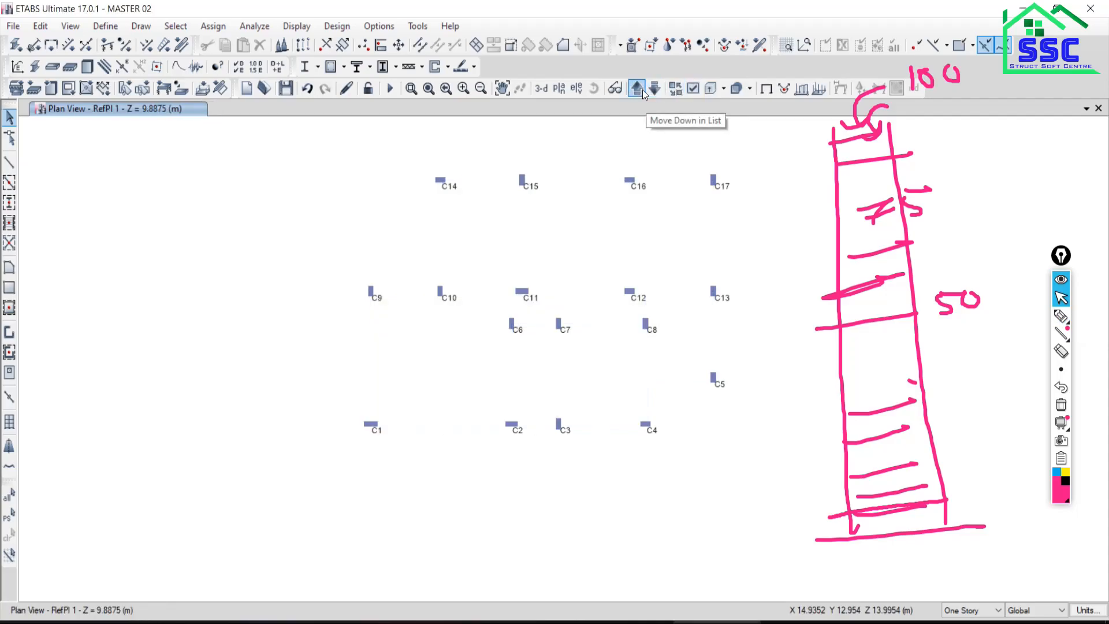
left_click(655, 90)
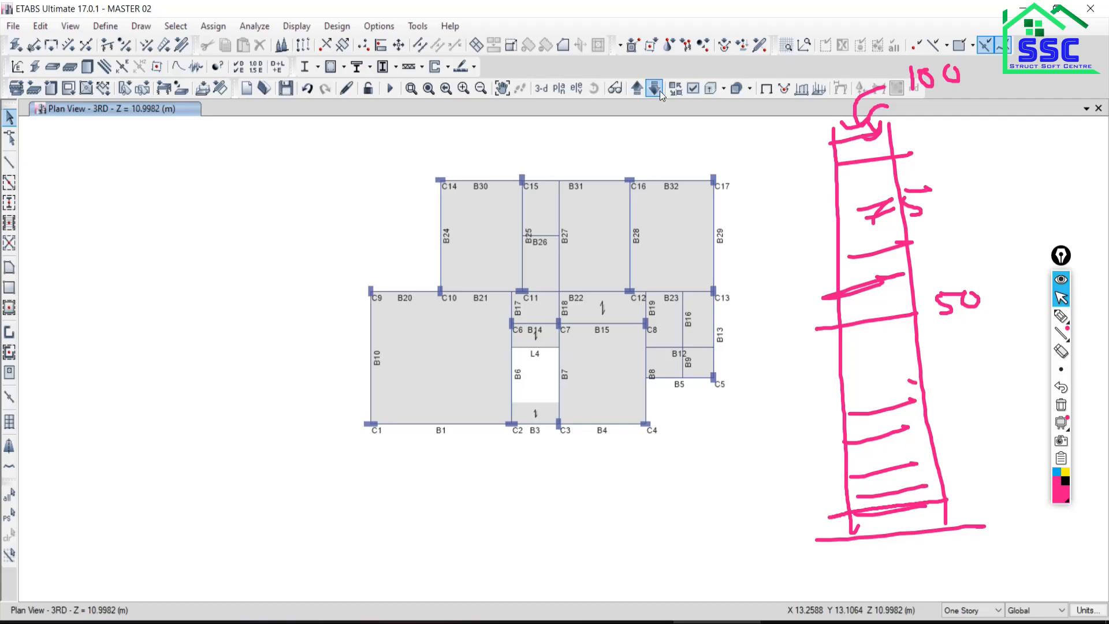
left_click(559, 87)
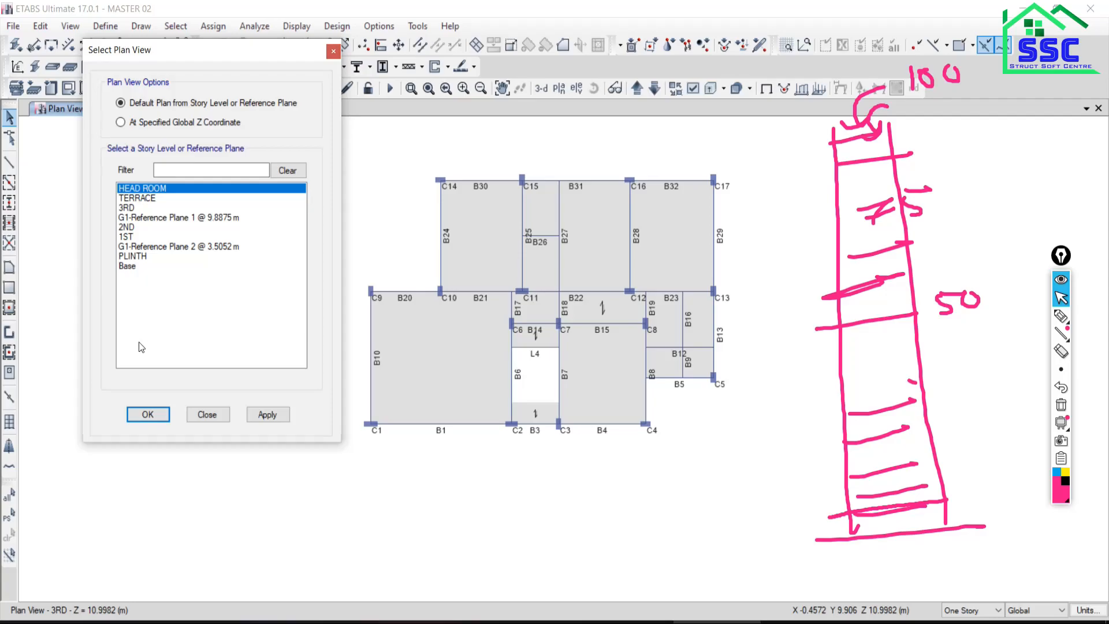
left_click(208, 414)
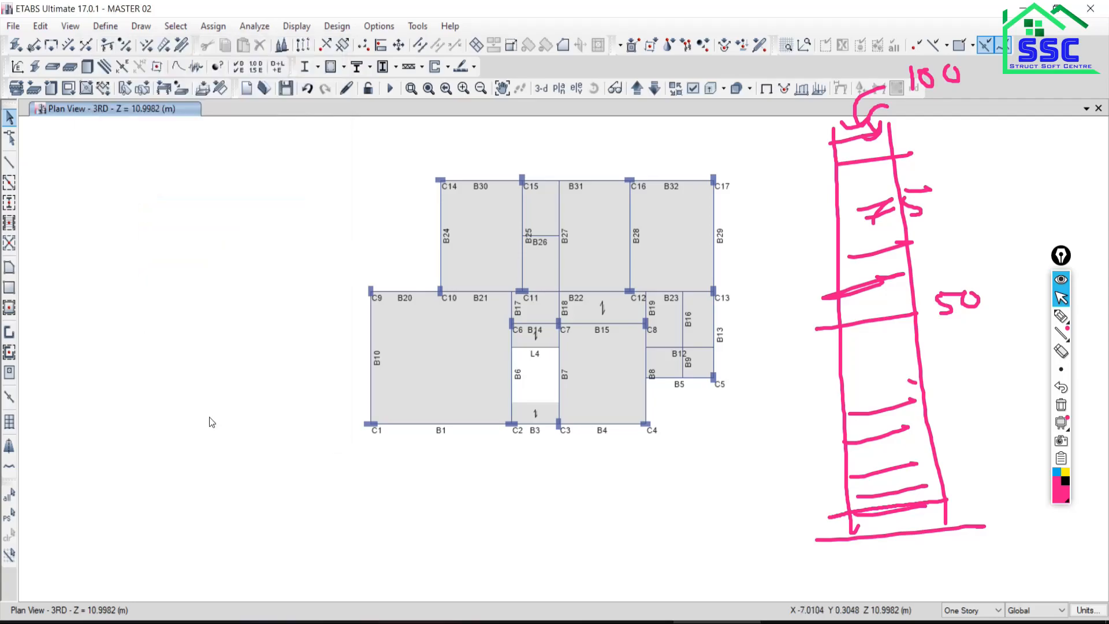
- Mark the middle floor of the tower sketch with the pen and draw an arrow from it to the floors above
left_click(1067, 323)
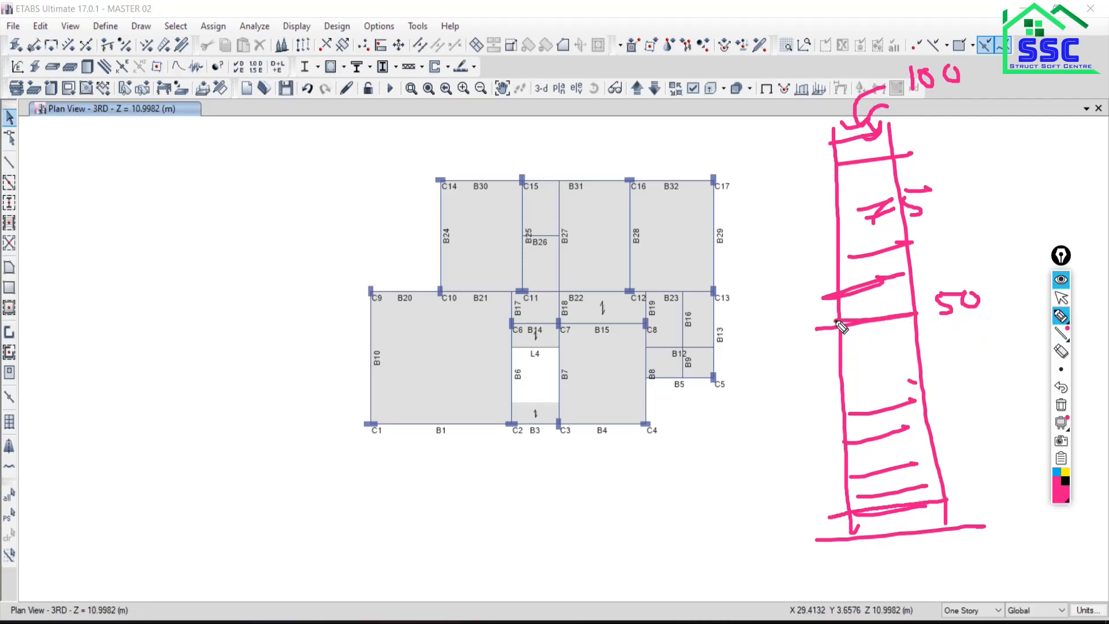
mouse_move(837, 324)
left_mouse_down()
mouse_move(943, 309)
mouse_move(923, 258)
mouse_move(940, 257)
left_mouse_up()
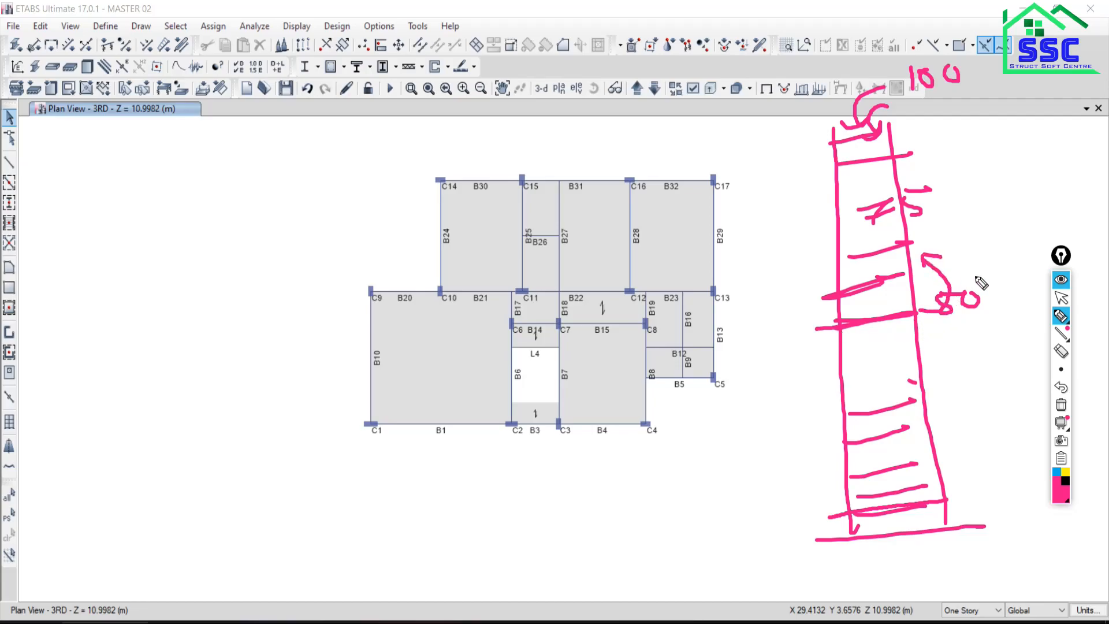
left_click(1061, 298)
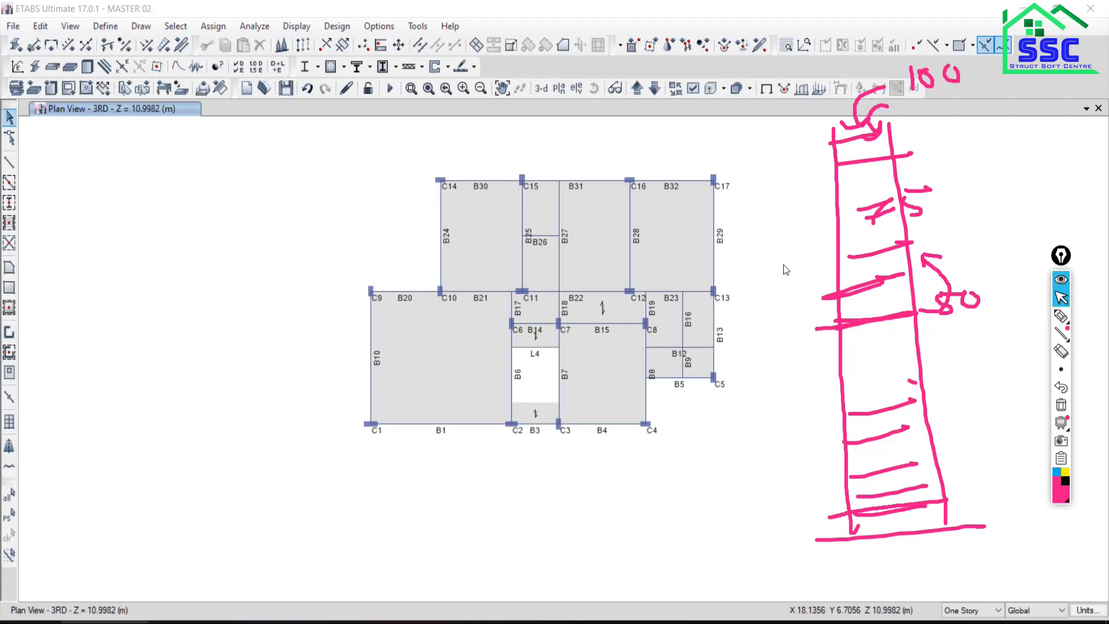
- Display the 2ND story plan view, shift it up to Reference Plane 1, and close the plan view selection
left_click(557, 89)
left_click(132, 237)
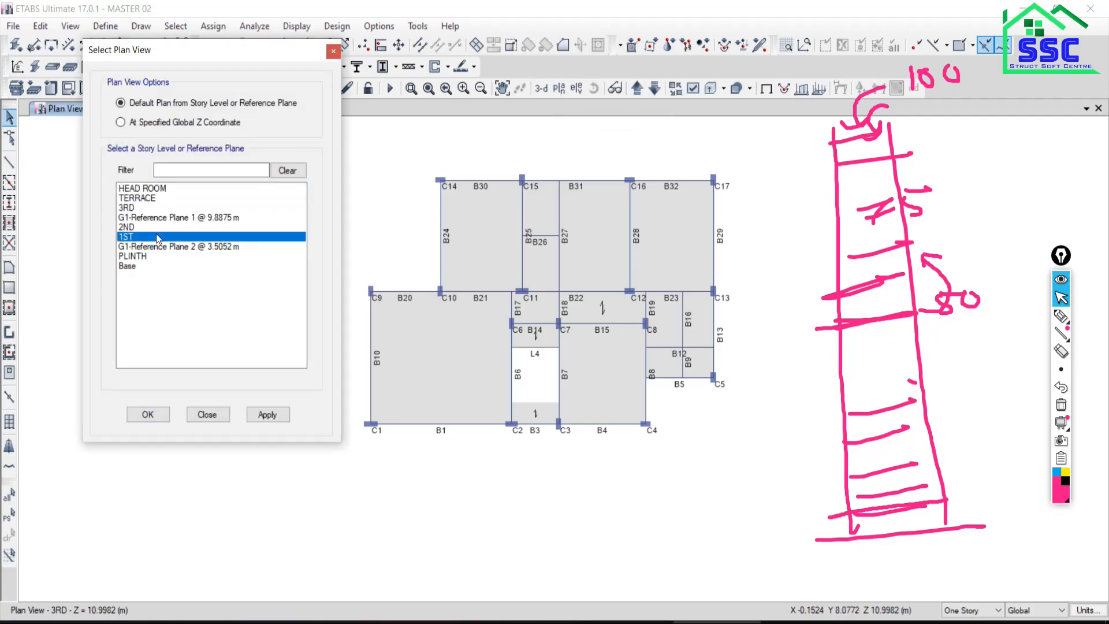
left_click(146, 228)
left_click(269, 414)
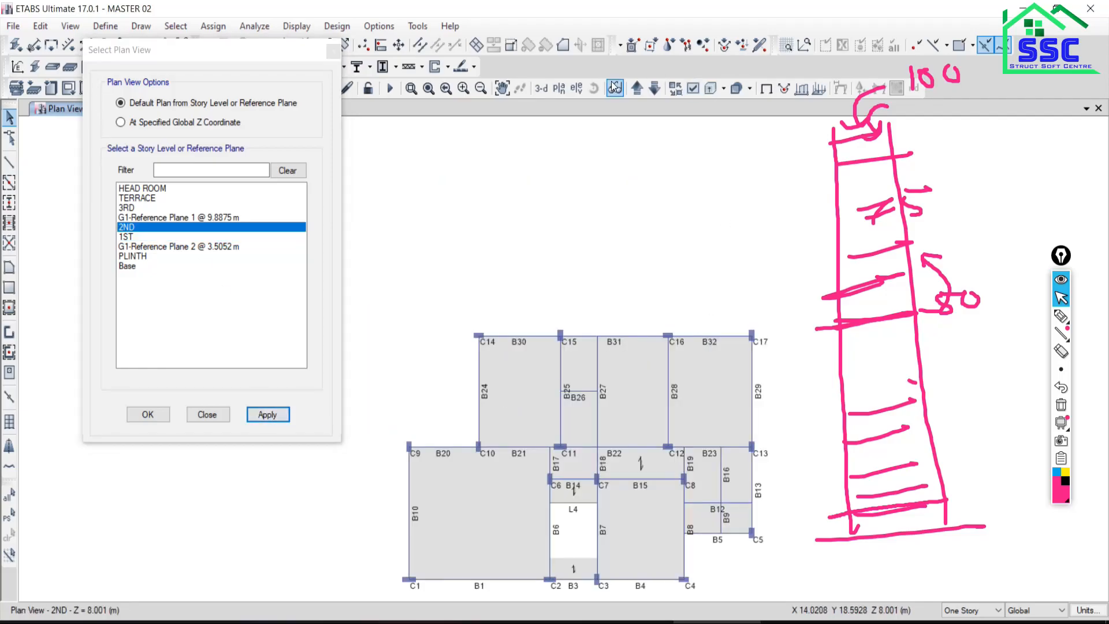
left_click(638, 89)
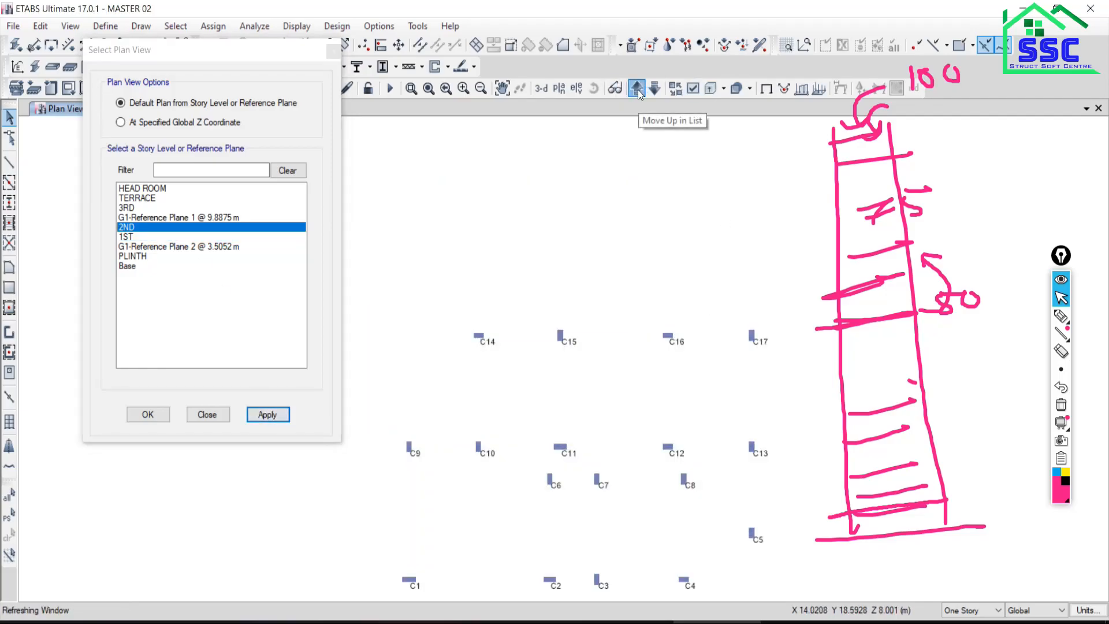
left_click(217, 413)
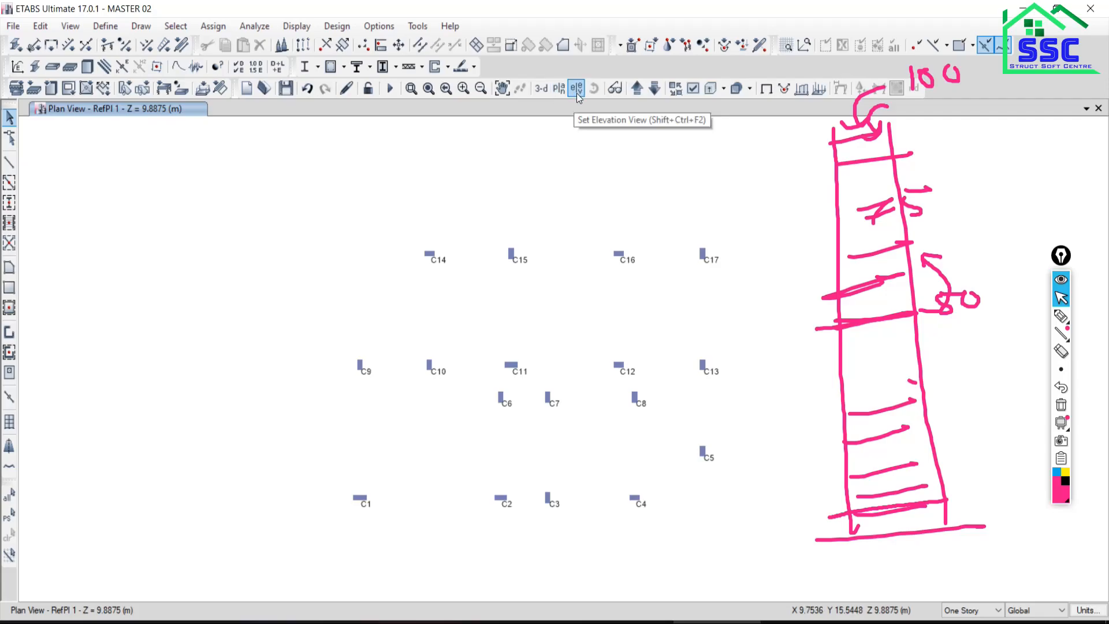
- Shift the plan view up to TERRACE and turn on the grid lines
left_click(638, 88)
right_click(257, 192)
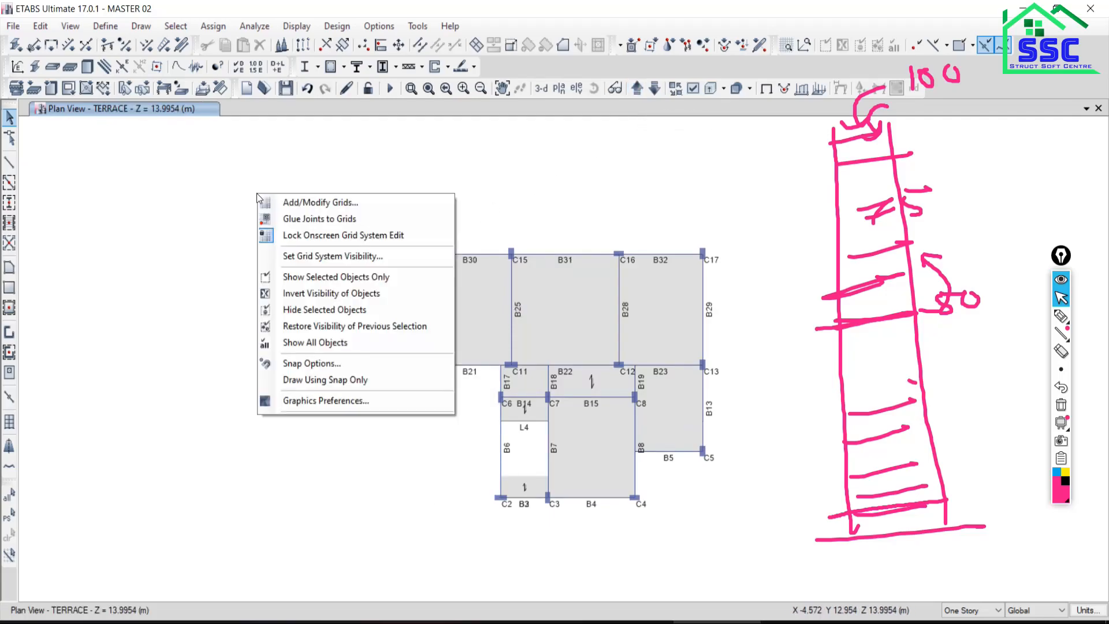
left_click(307, 272)
scroll(470, 353, "up", 4)
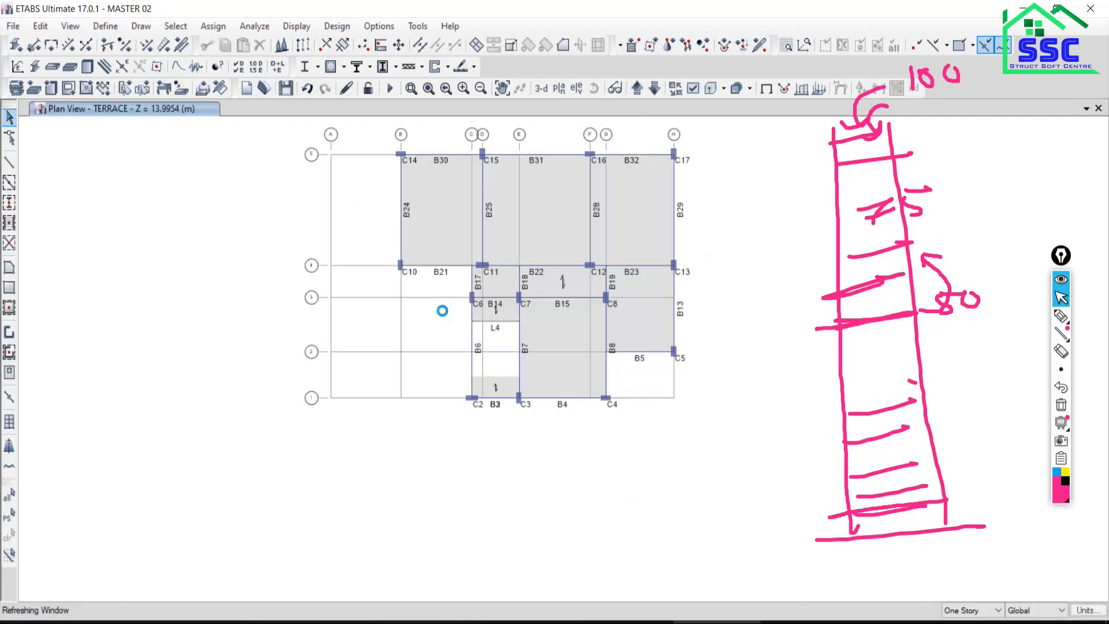
scroll(343, 387, "down", 4)
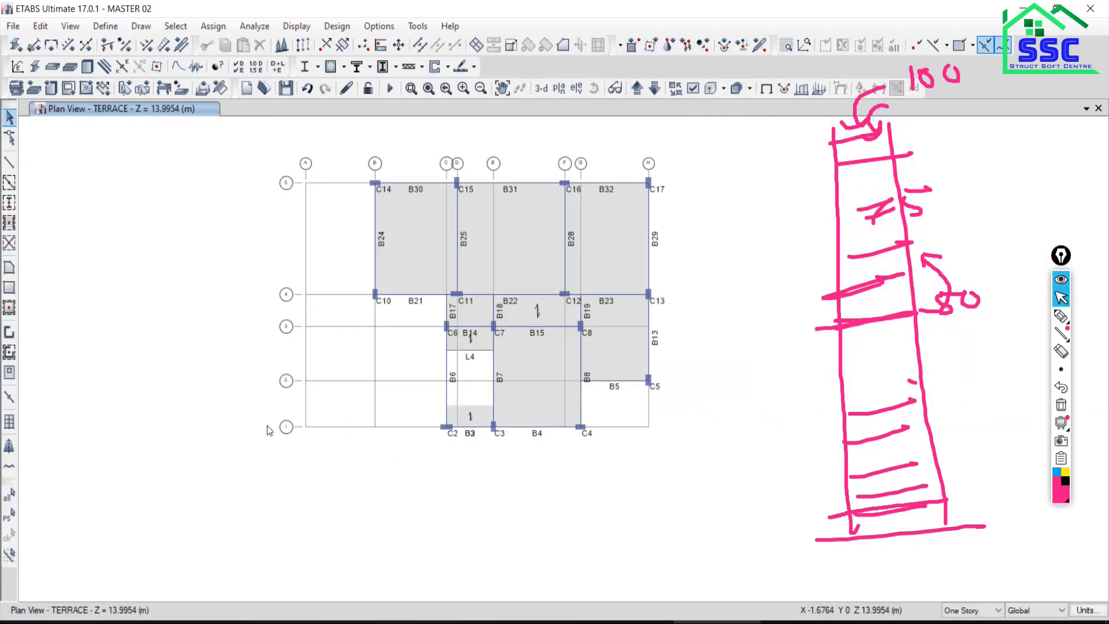
- Display the elevation view along grid line 1 and hide its grid lines
left_click(578, 88)
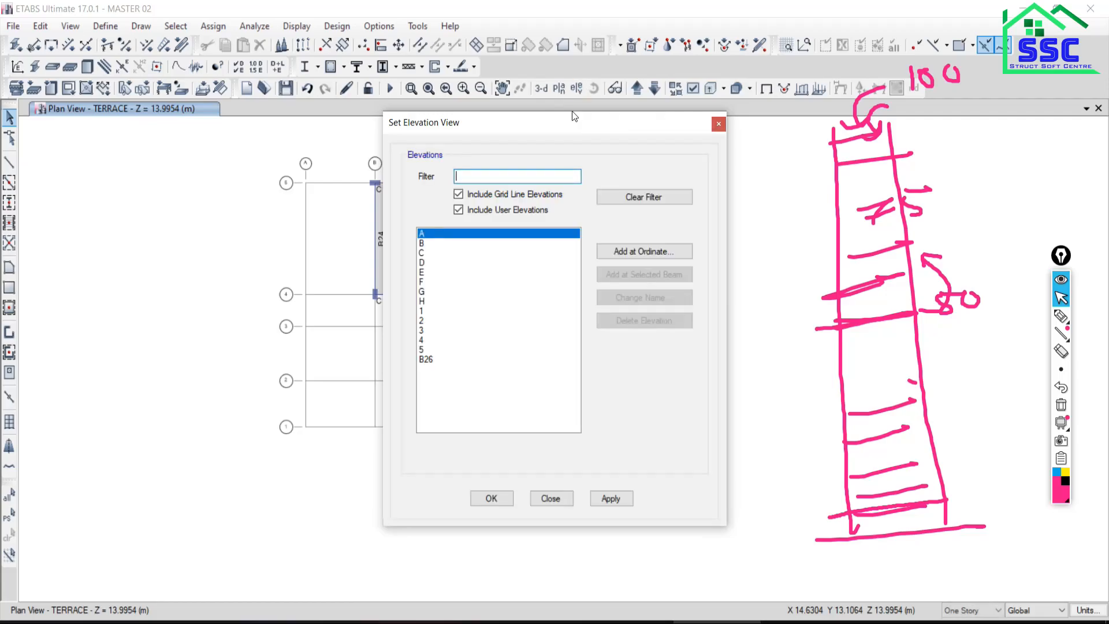
left_click(429, 312)
left_click(610, 498)
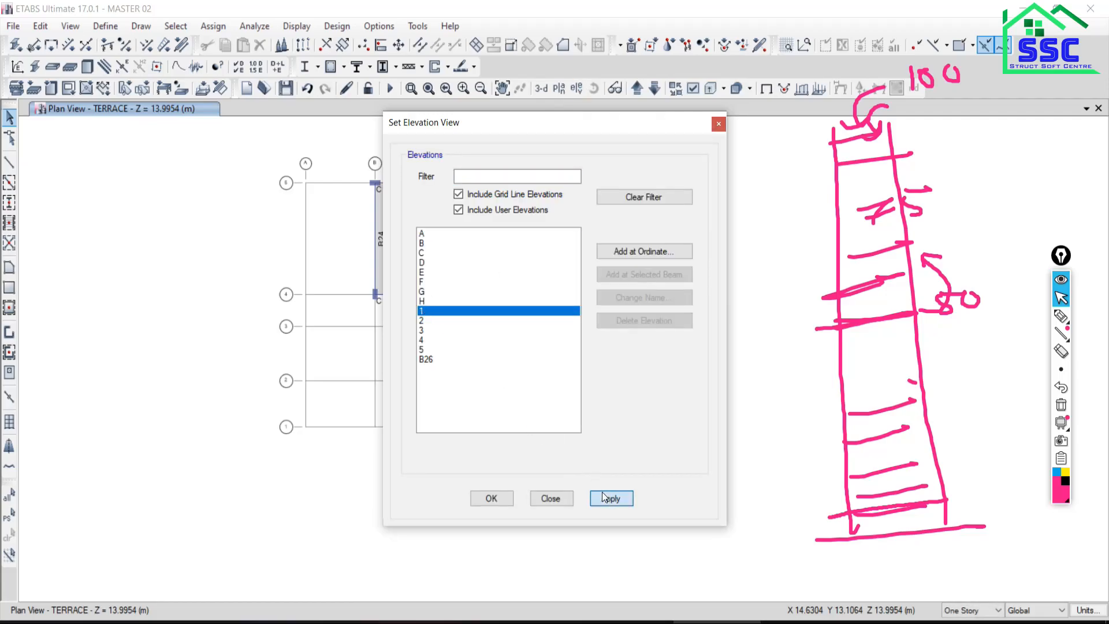
left_click(550, 498)
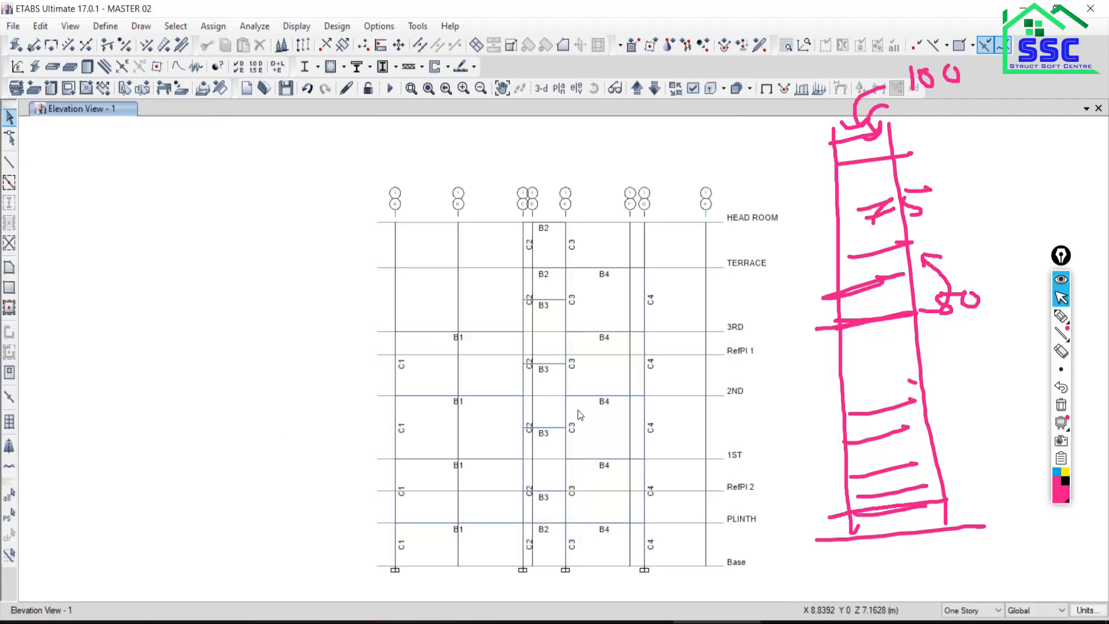
right_click(224, 216)
left_click(272, 281)
middle_click_drag(500, 379, 454, 281)
middle_click_drag(341, 270, 345, 331)
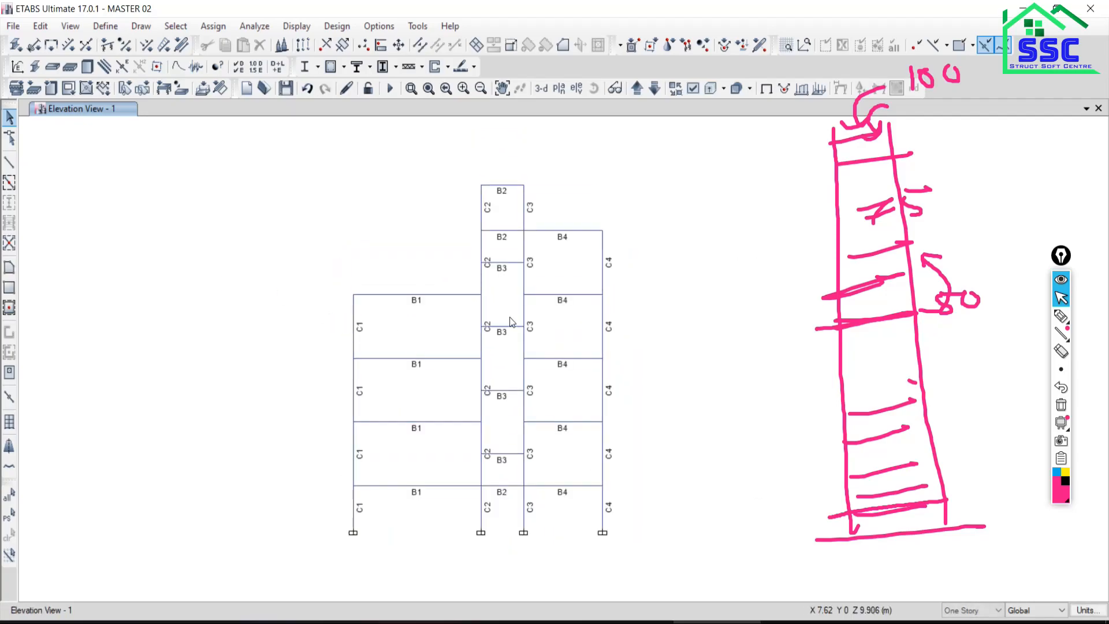
- Display the 1ST story plan view with its grid lines turned on, and close the plan view selection
left_click(559, 88)
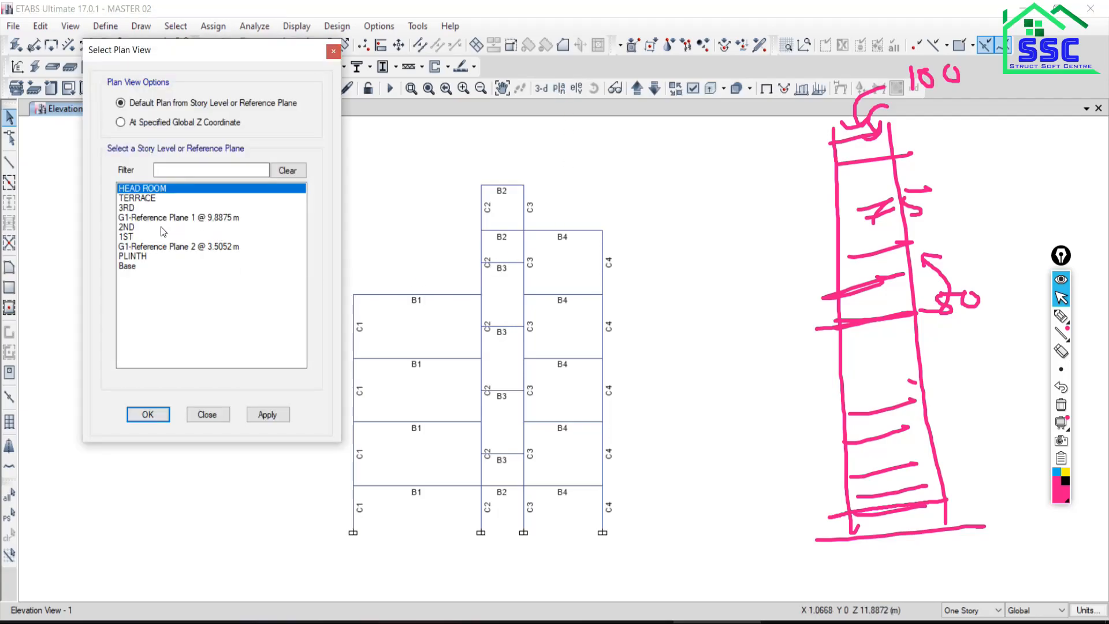
left_click(144, 235)
left_click(270, 414)
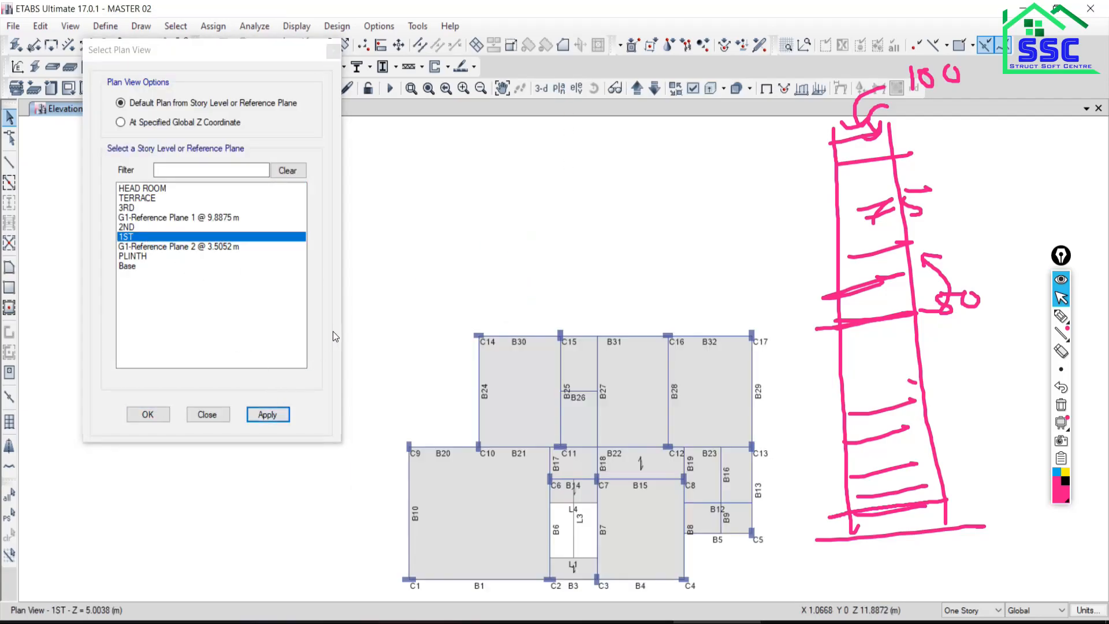
right_click(456, 204)
left_click(490, 261)
middle_click_drag(510, 370, 487, 272)
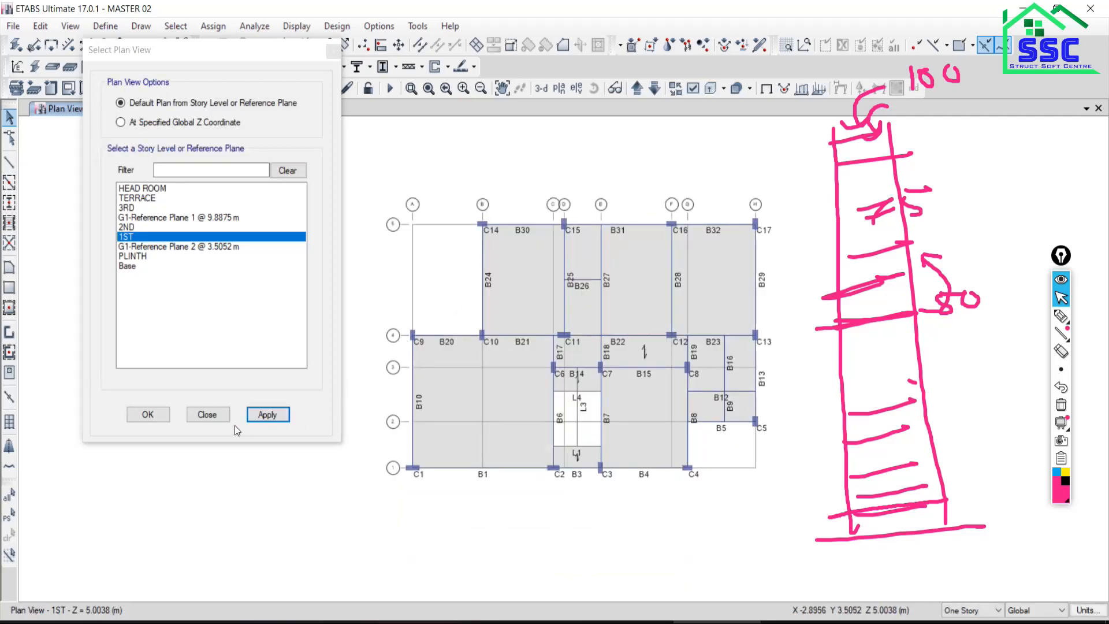
left_click(207, 414)
- Display the elevation view along grid line 4 and close the elevation selection
scroll(575, 349, "up", 3)
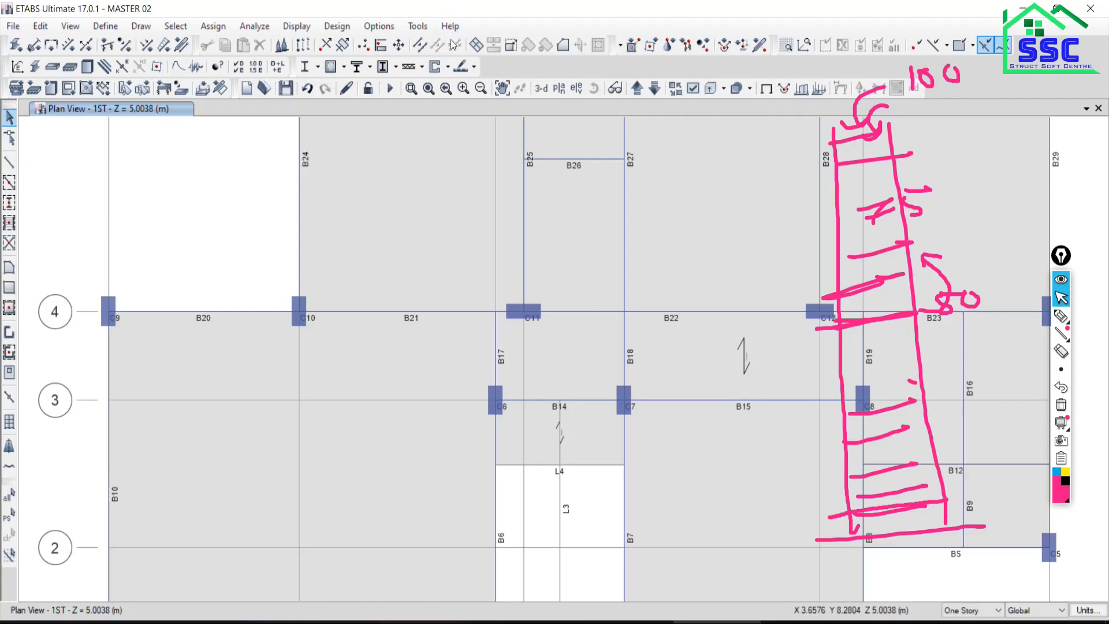
left_click(575, 88)
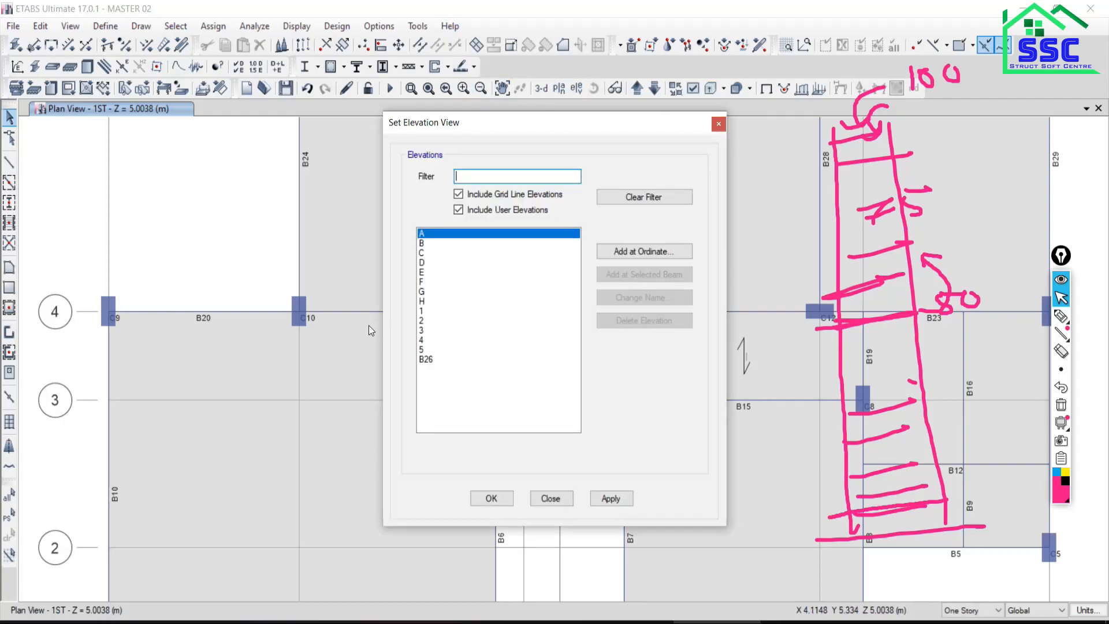
left_click(423, 340)
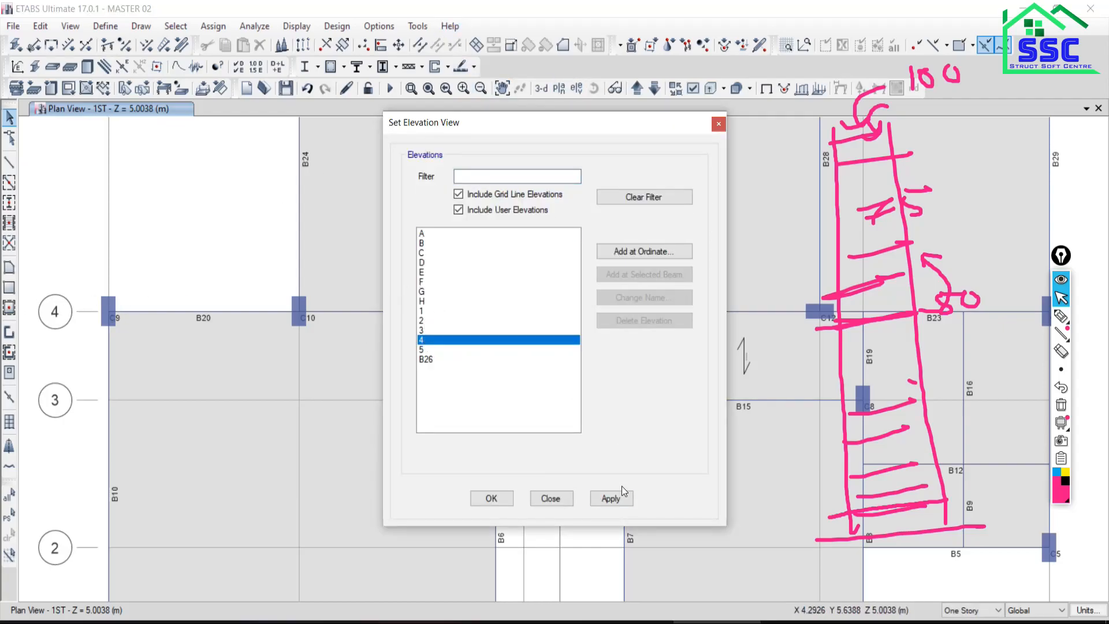
left_click(614, 498)
left_click(569, 499)
mouse_move(617, 429)
middle_mouse_down()
mouse_move(523, 342)
mouse_move(518, 413)
mouse_move(496, 391)
middle_mouse_up()
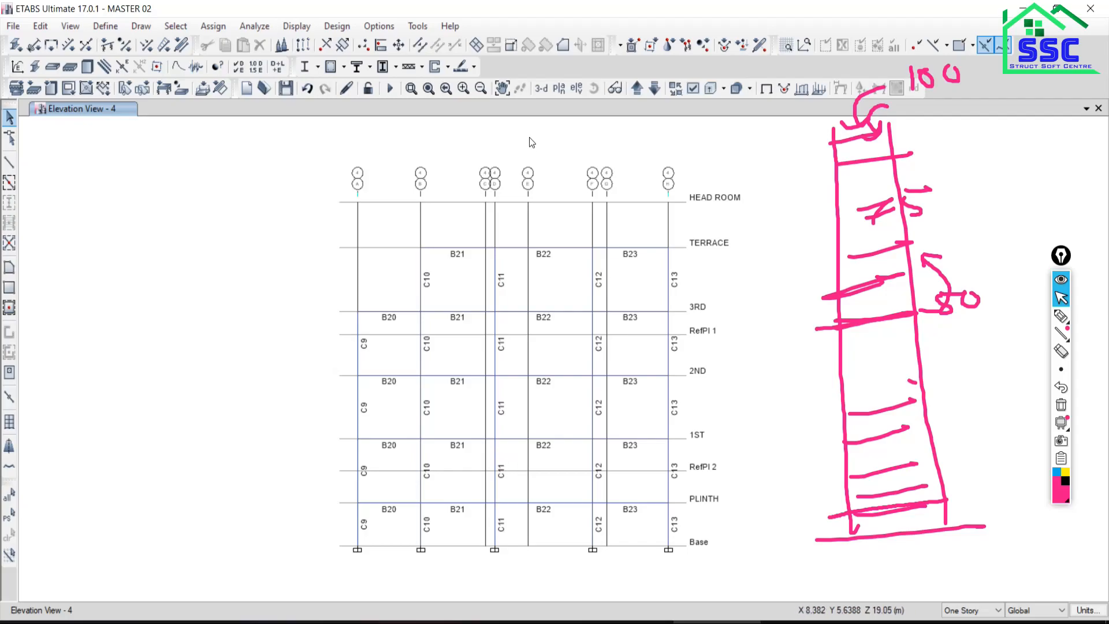
- Return to the 1ST story plan view and centre the full floor plan
left_click(559, 88)
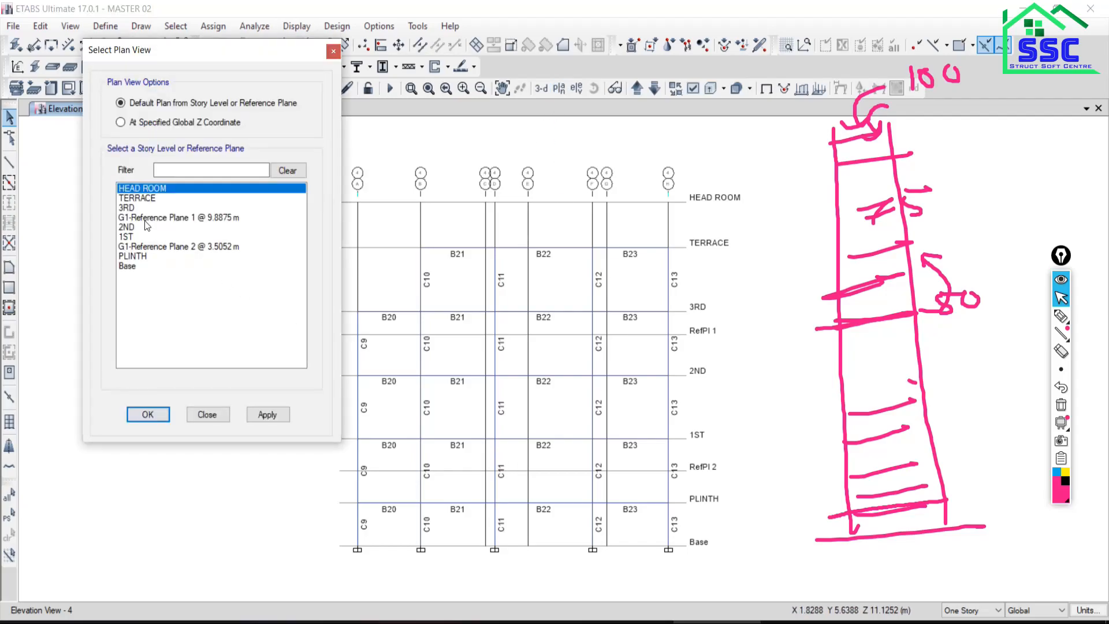
left_click(139, 238)
left_click(216, 421)
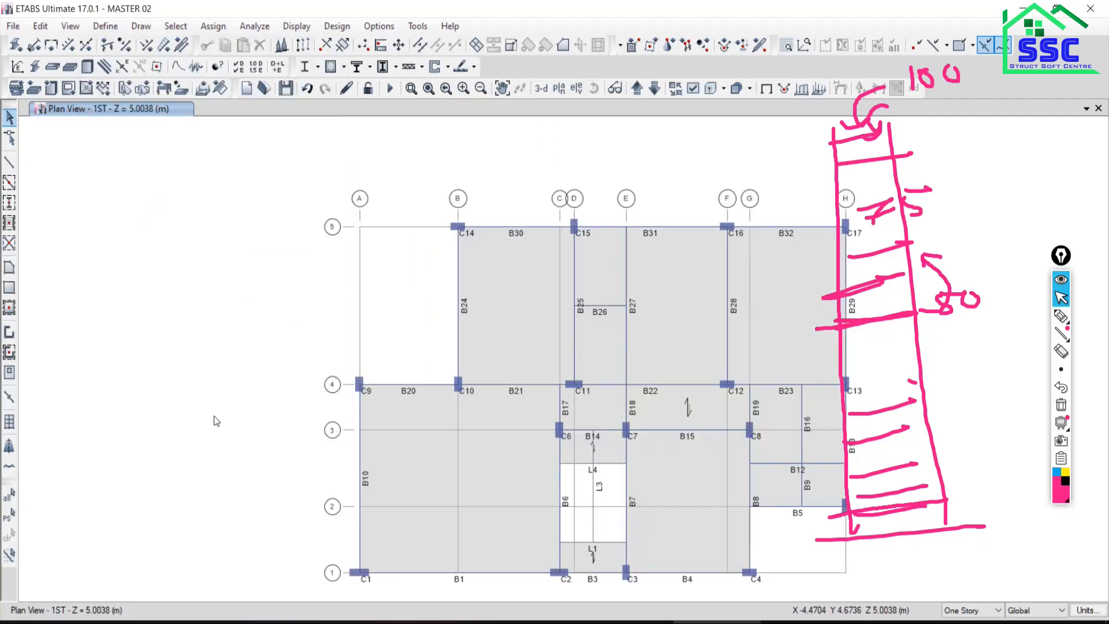
middle_click_drag(381, 470, 299, 386)
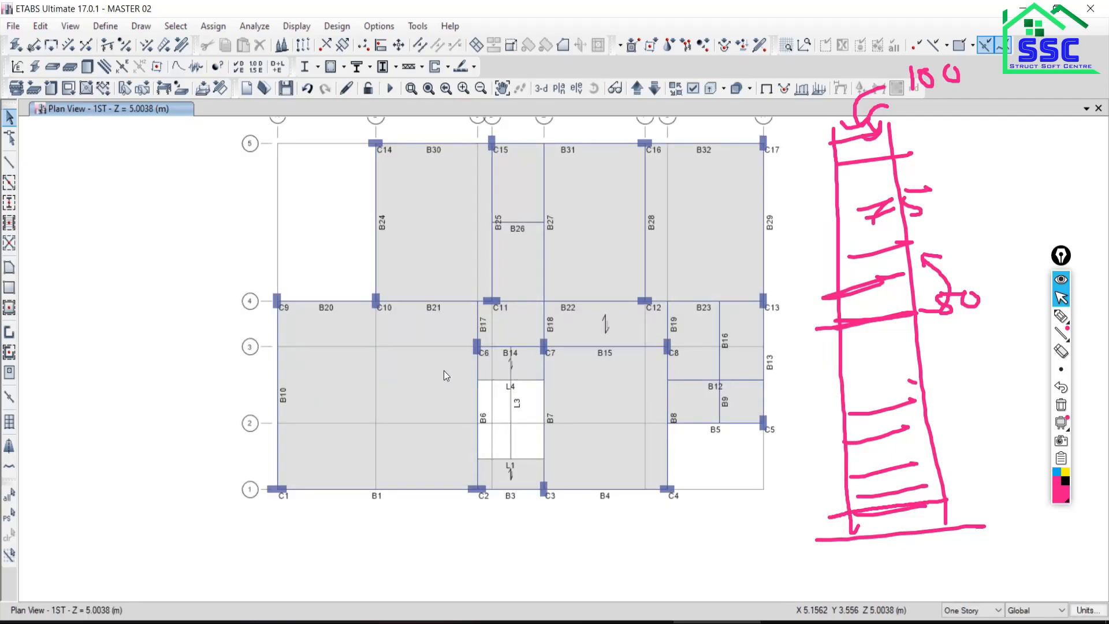
middle_click_drag(444, 369, 390, 438)
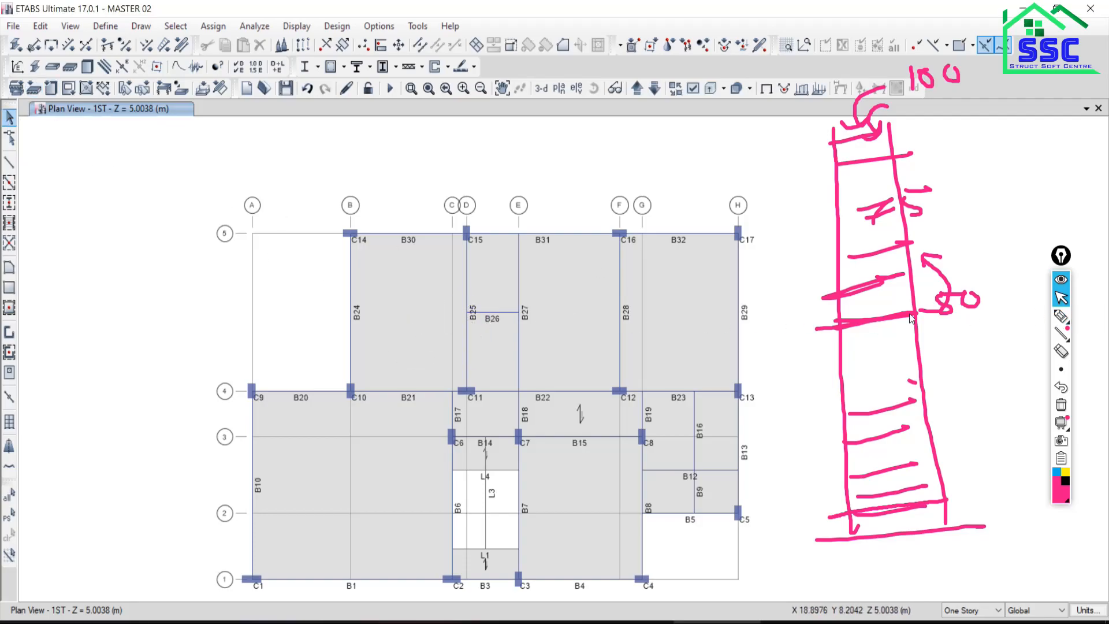
- Mark a freehand section line through beam B26 across the whole plan, and clear all screen annotations
left_click(1061, 316)
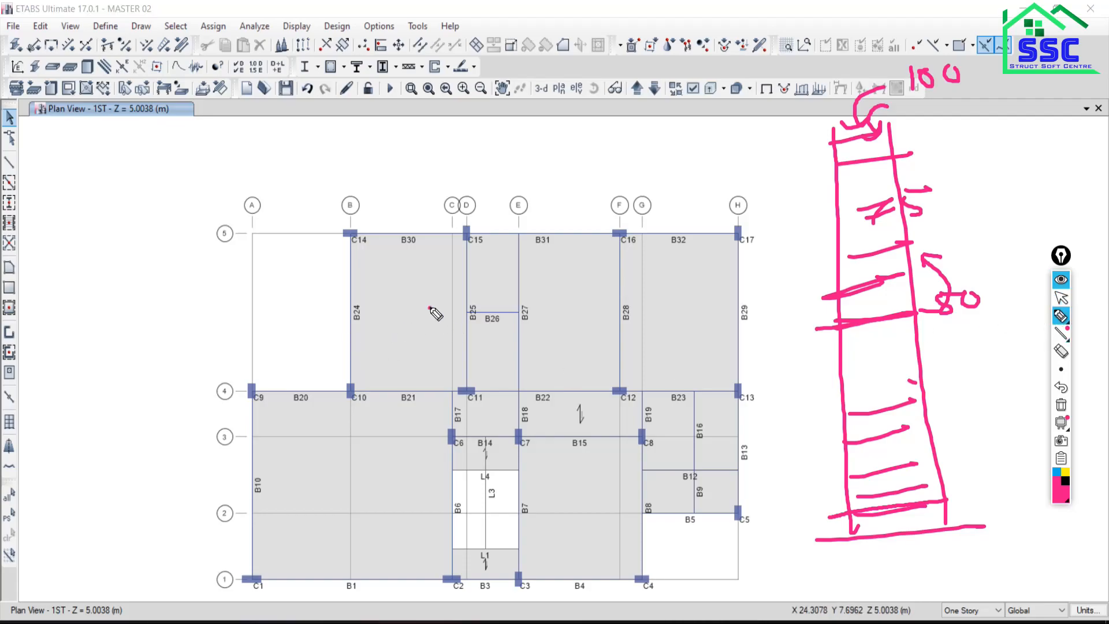
mouse_move(427, 307)
left_mouse_down()
mouse_move(772, 304)
mouse_move(280, 311)
left_mouse_up()
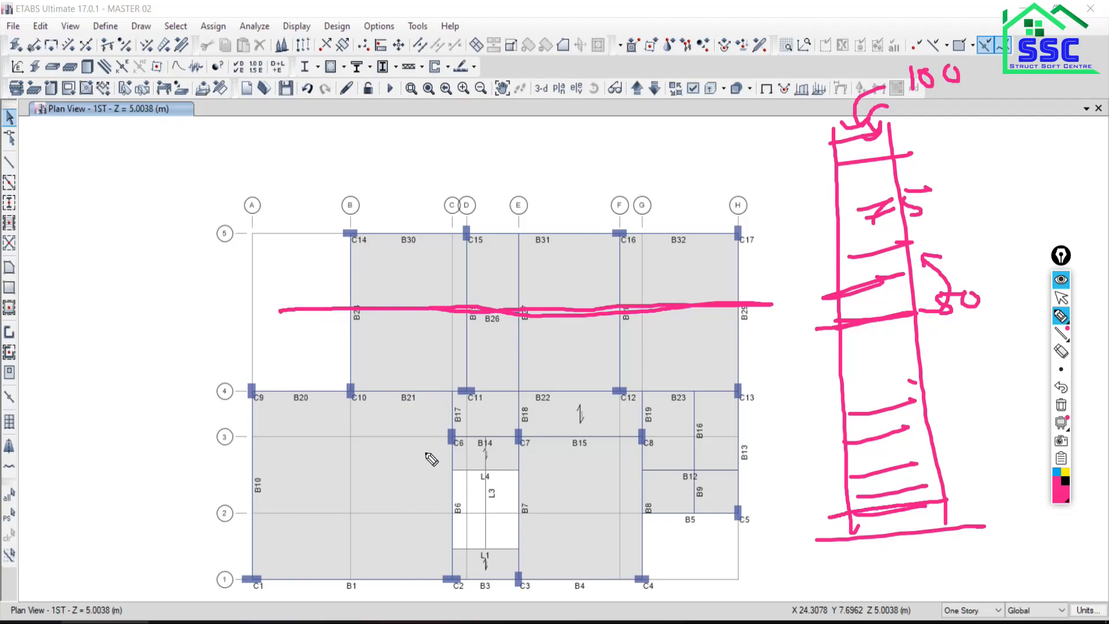
left_click(1061, 298)
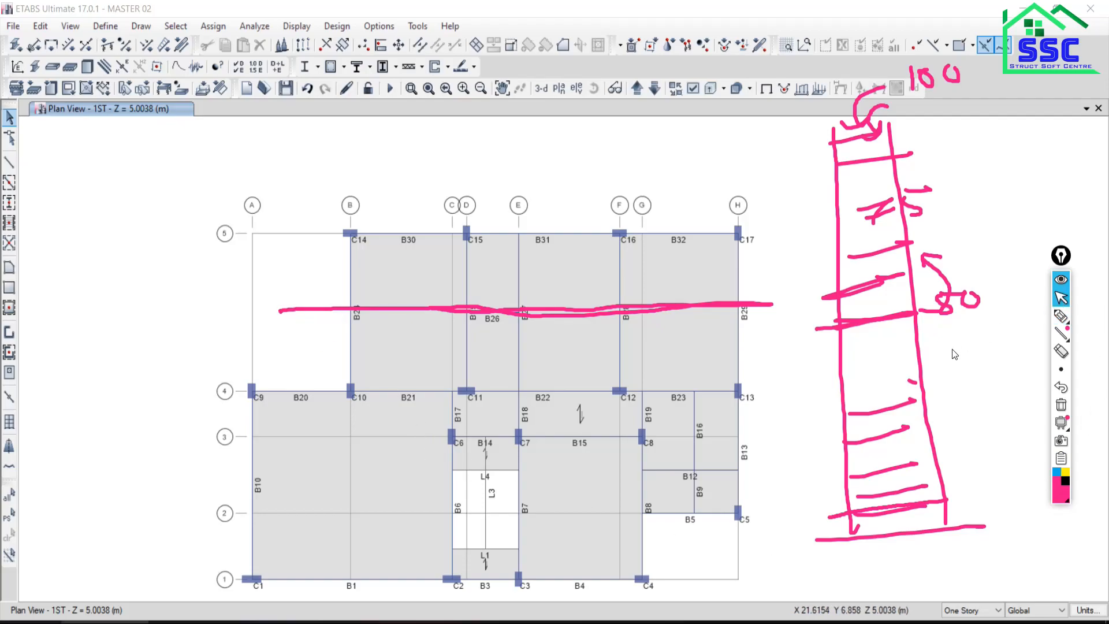
left_click(1061, 404)
- Mark the section line through beam B26 across the plan twice more, clearing the marking each time
left_click(1061, 315)
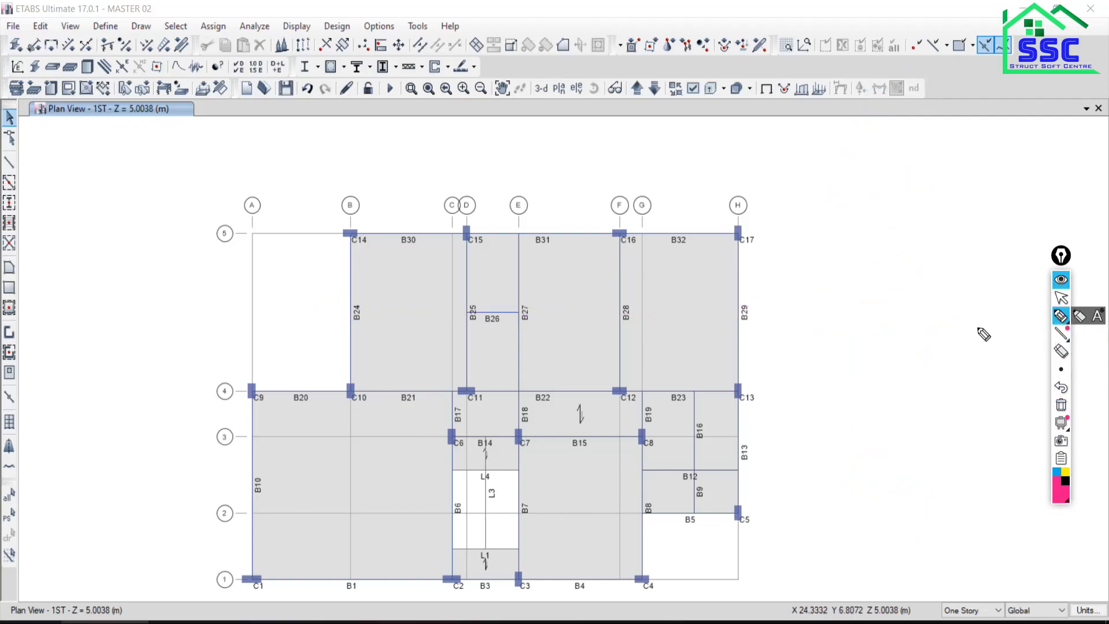
left_click_drag(317, 311, 772, 303)
left_click(1061, 297)
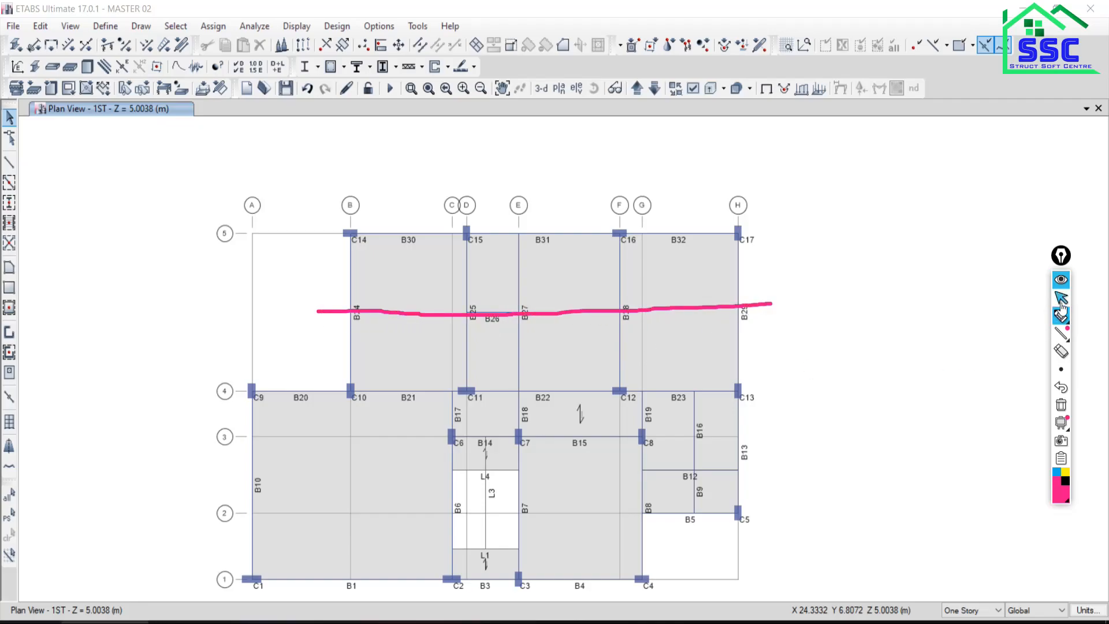
left_click(1061, 404)
key("alt+Tab")
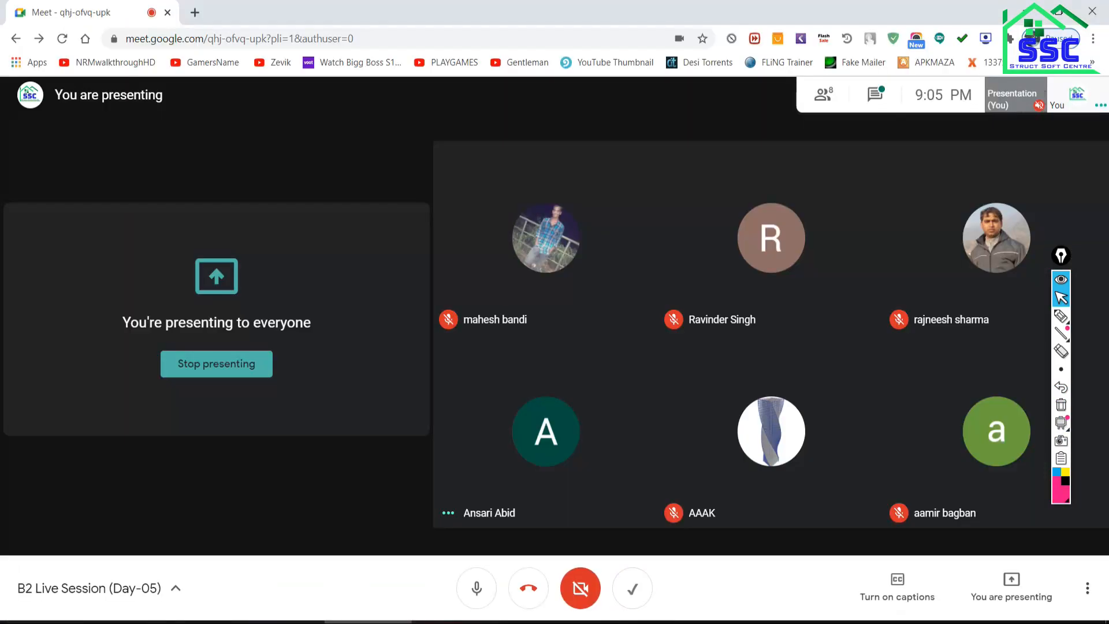
key("alt+Tab")
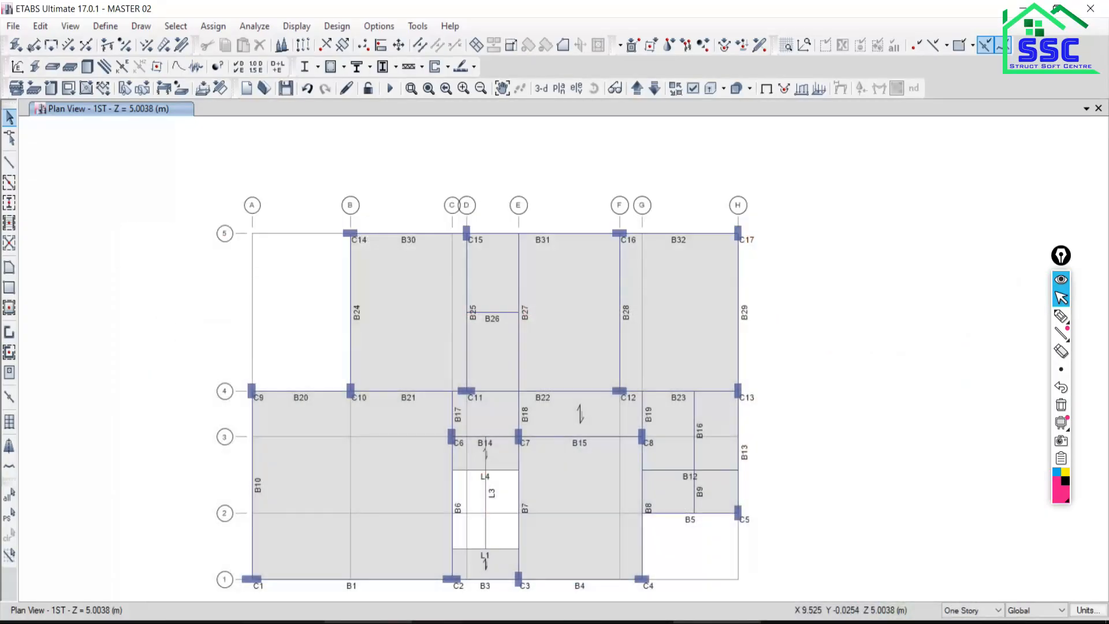
left_click(1061, 315)
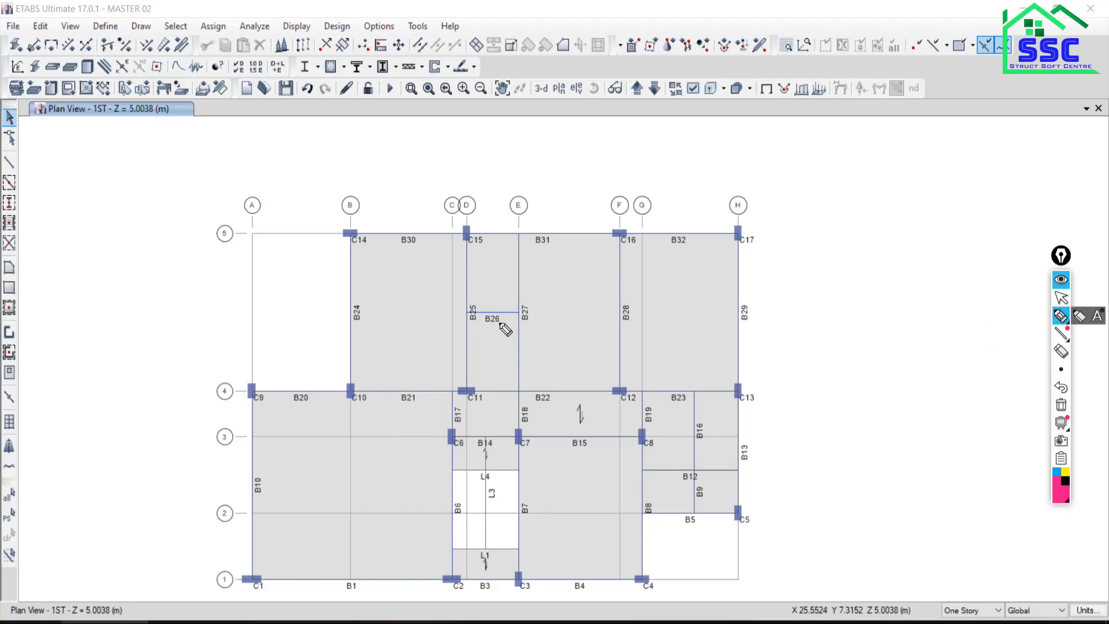
left_click_drag(321, 312, 745, 312)
left_click(1060, 297)
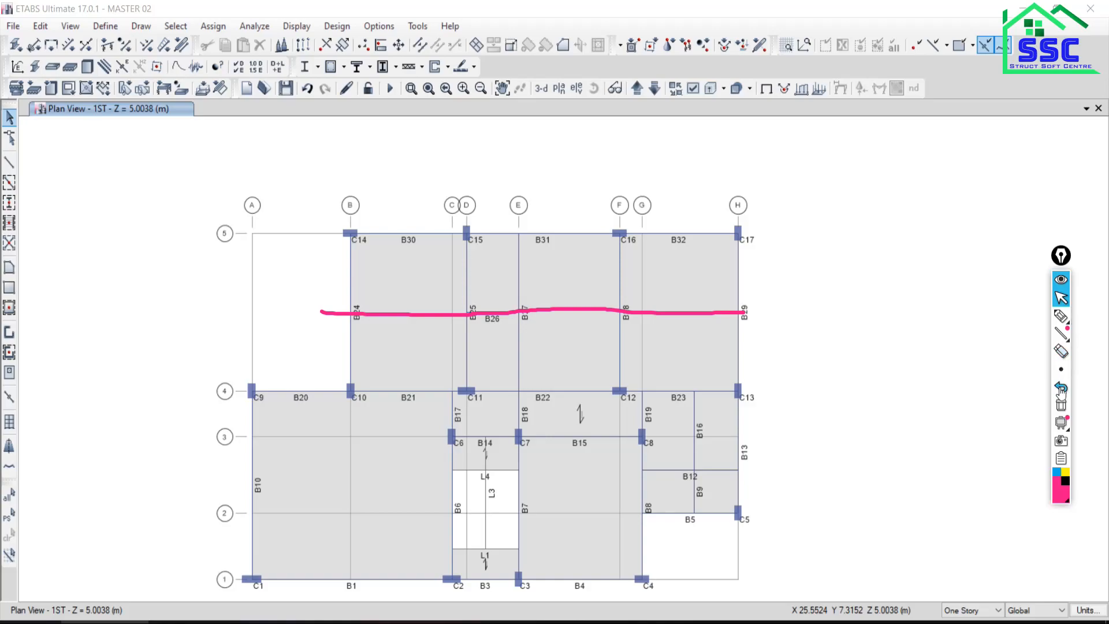
left_click(1062, 406)
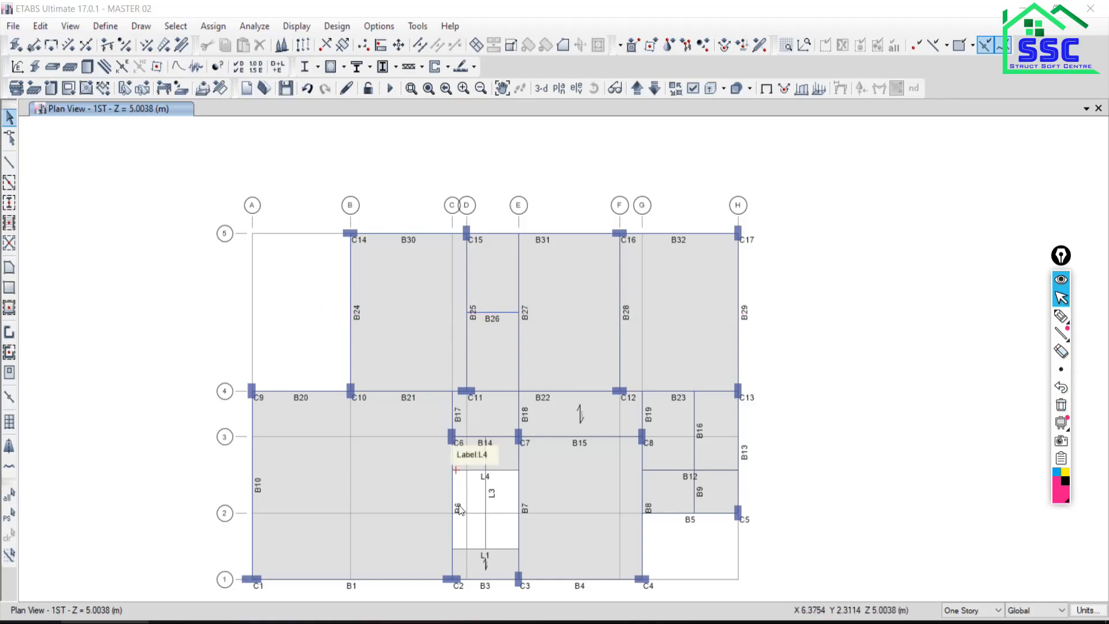
left_click(368, 622)
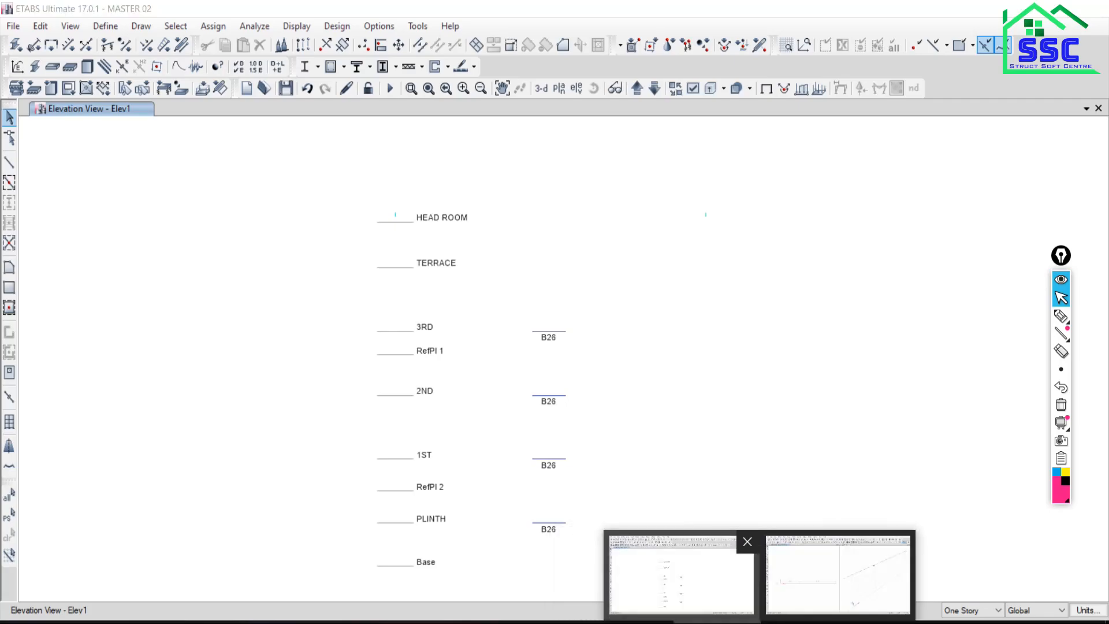
key("alt+Tab")
key("alt+Tab")
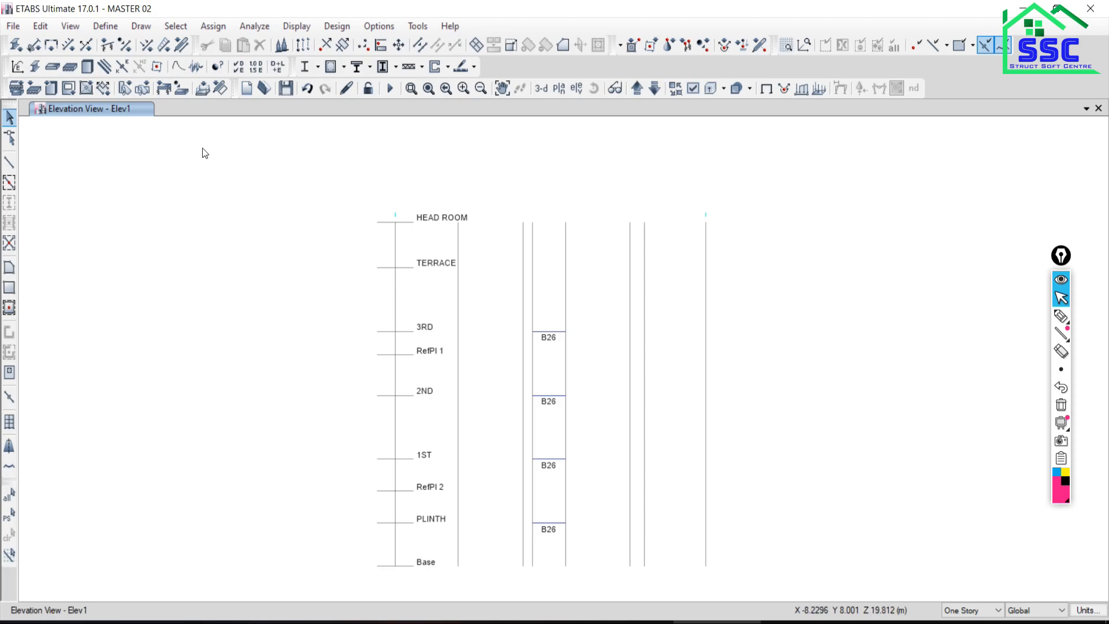
right_click(219, 244)
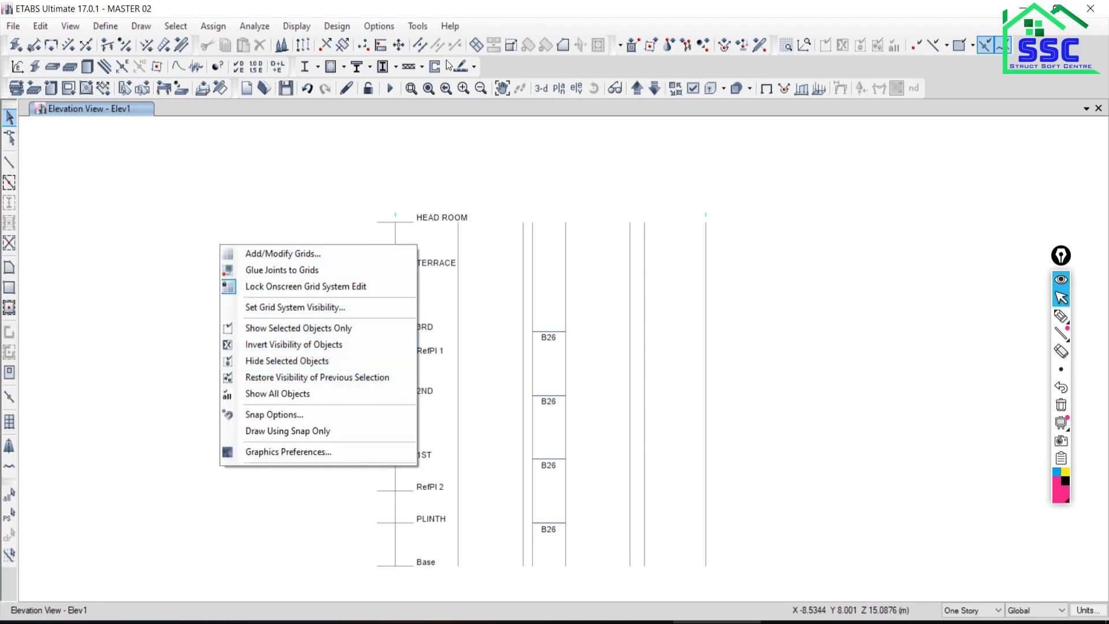
- Replace the Elev1 elevation with the 1ST story plan view and close the plan view selection
left_click(557, 89)
left_click(559, 88)
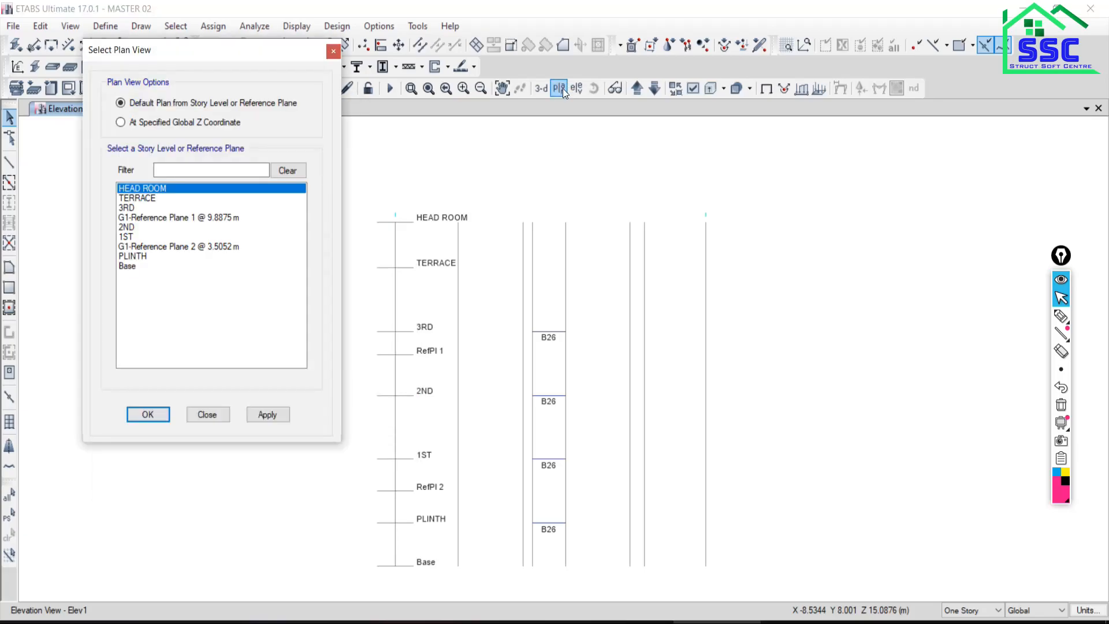
left_click(127, 237)
left_click(267, 415)
left_click(206, 417)
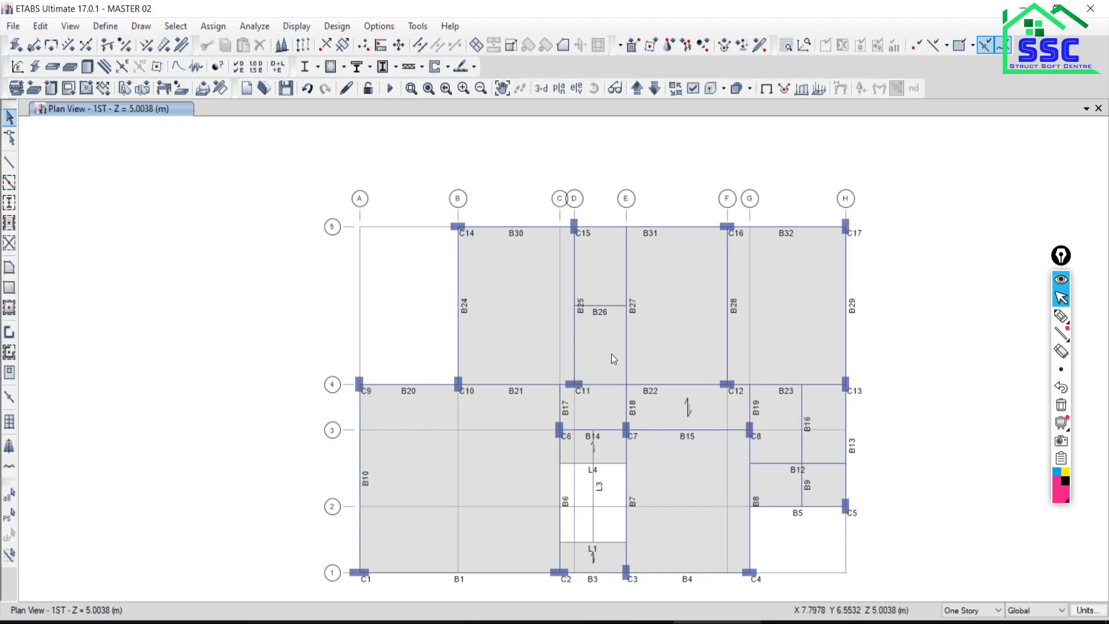
middle_click_drag(599, 354, 574, 346)
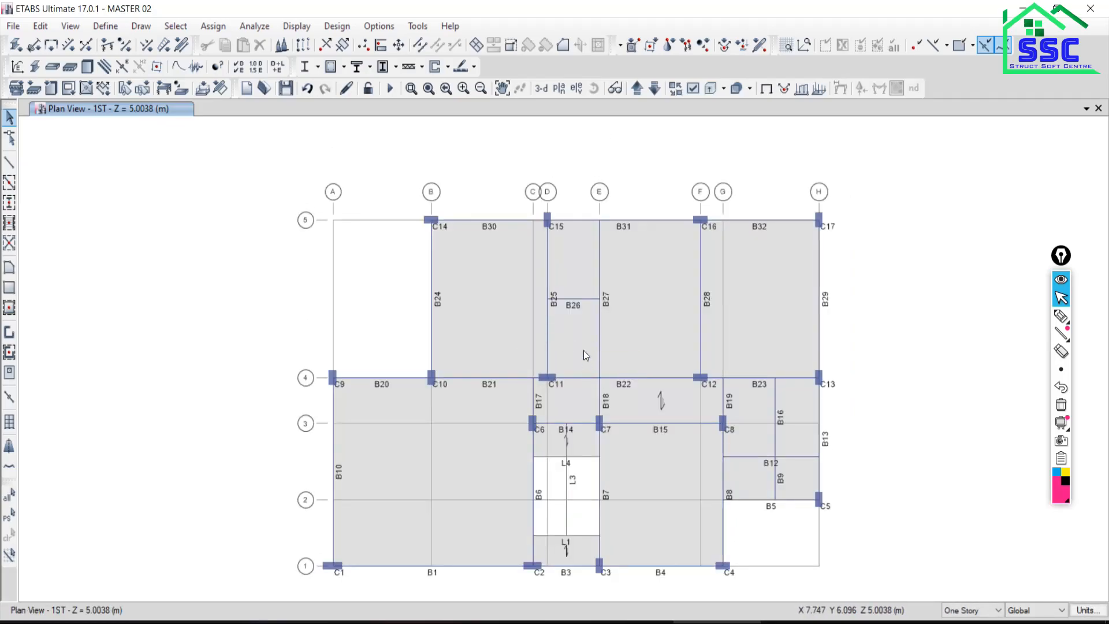
- Select beam B26, view the option for adding an elevation at a selected beam, and clear the selection
left_click(577, 299)
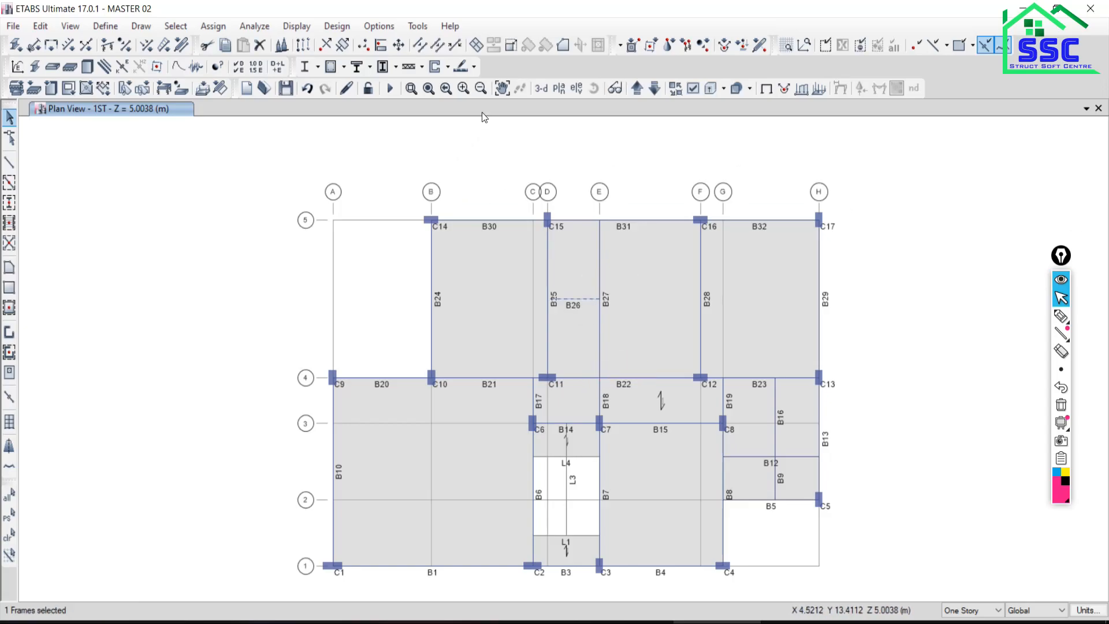
left_click(576, 88)
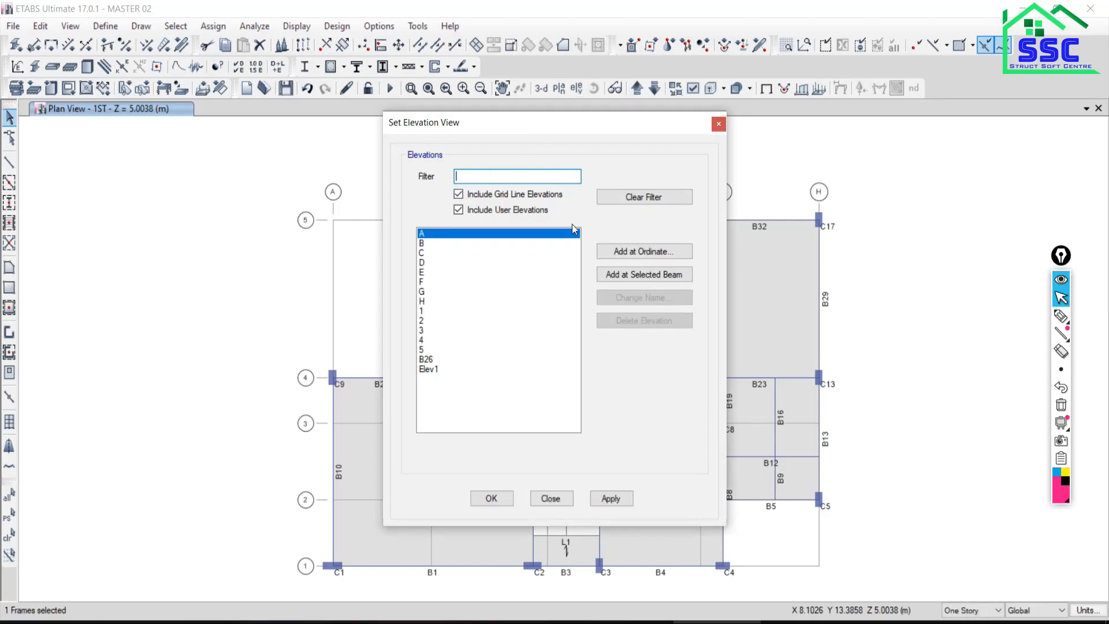
left_click_drag(560, 127, 300, 81)
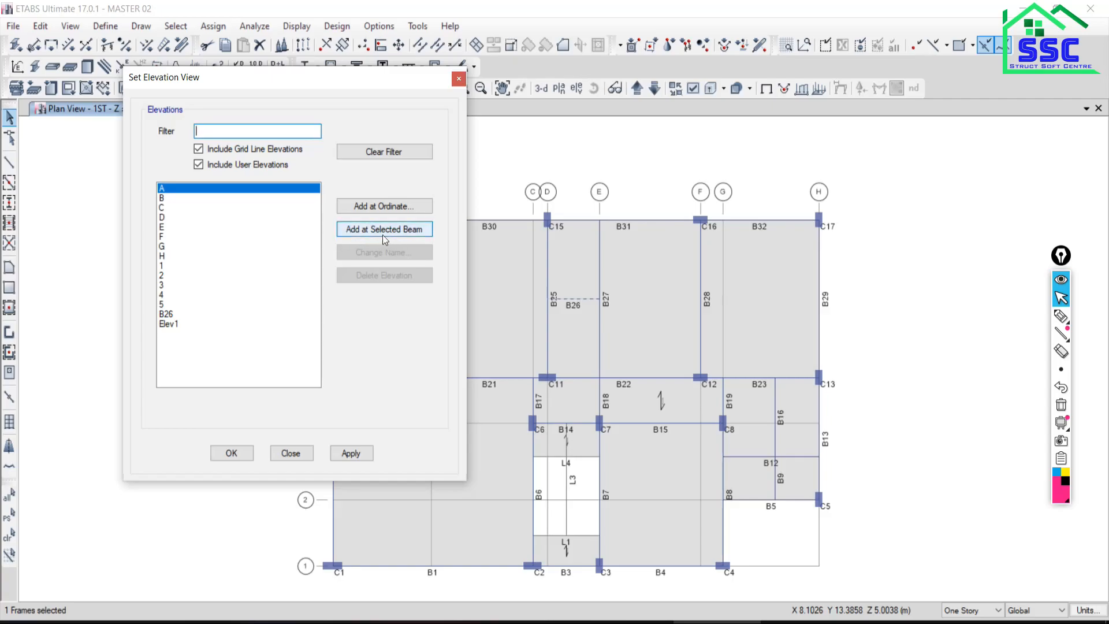
left_click(294, 454)
left_click(8, 536)
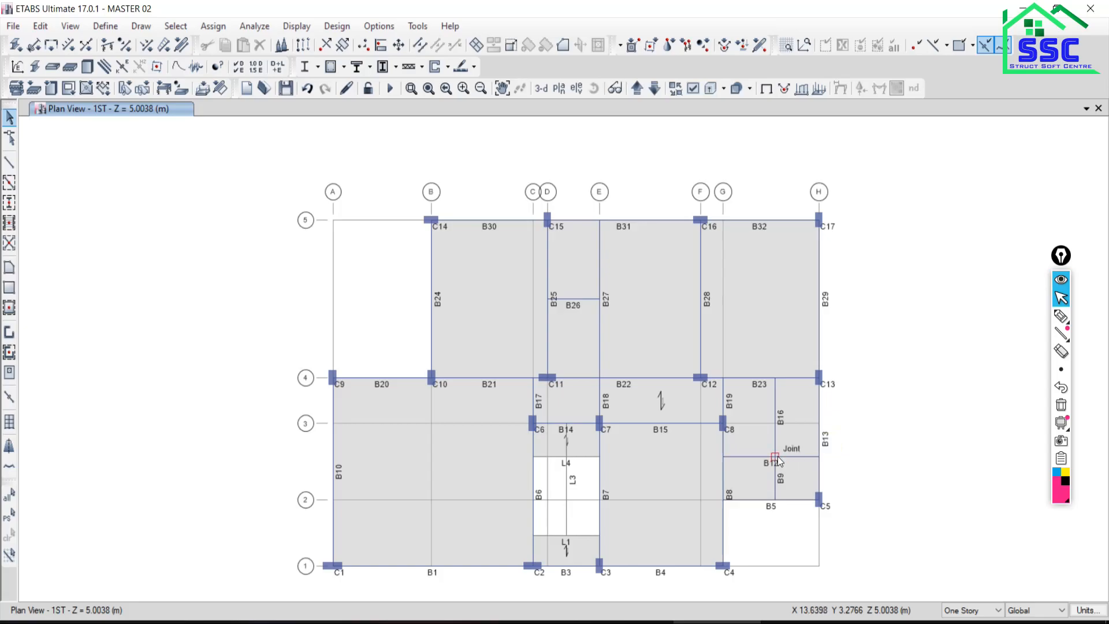
- Select beam B12 on the 1ST plan, add an elevation at the selected beam, and display that B12 elevation
left_click(576, 88)
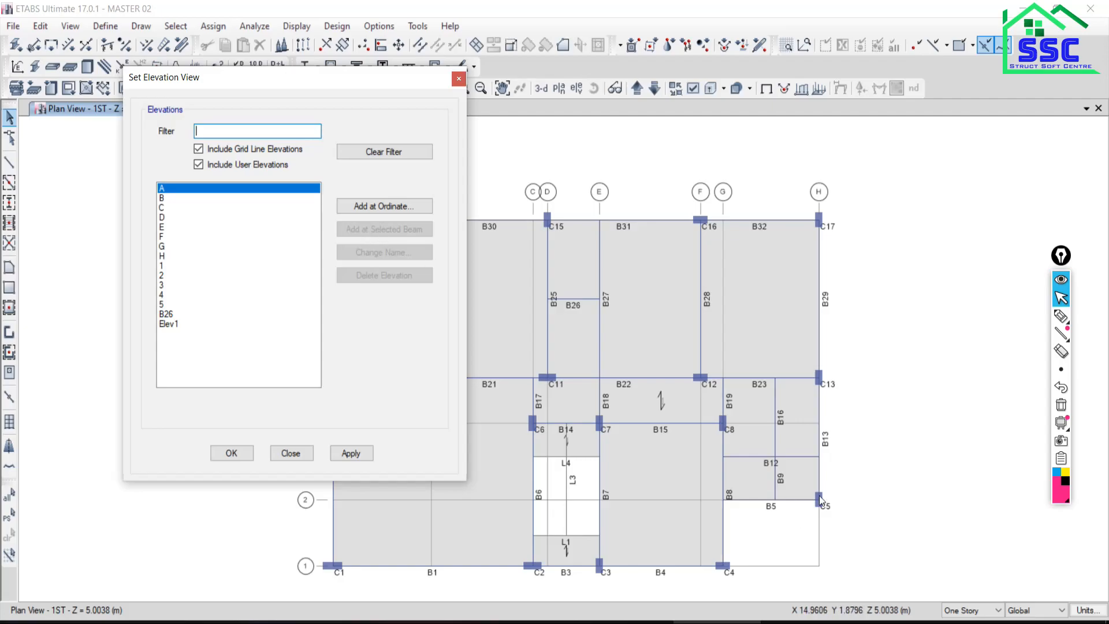
left_click(791, 457)
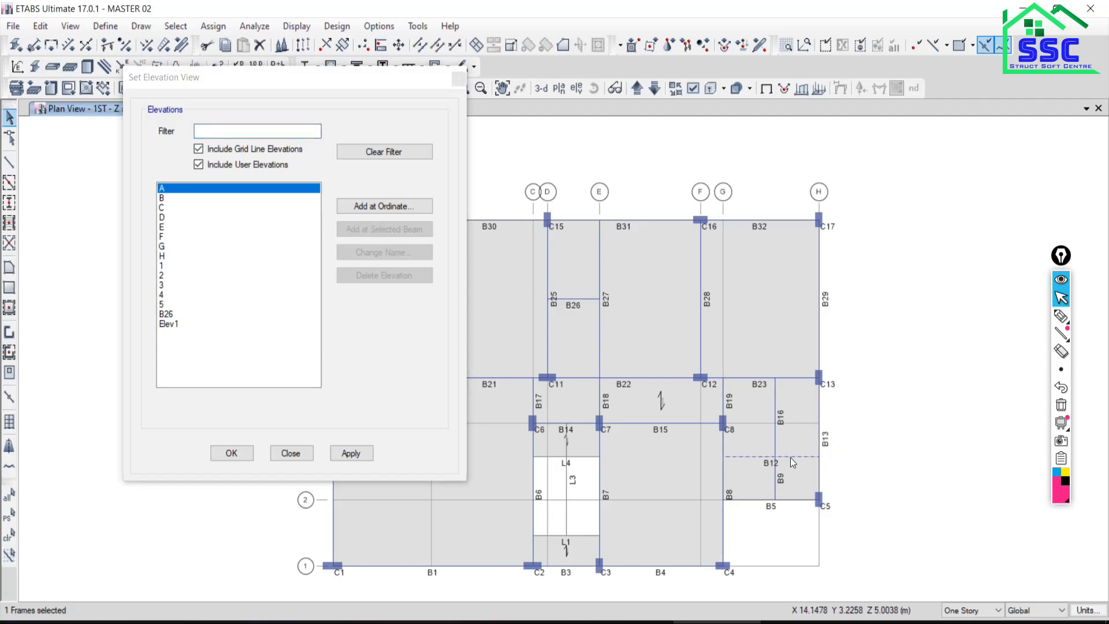
left_click(287, 457)
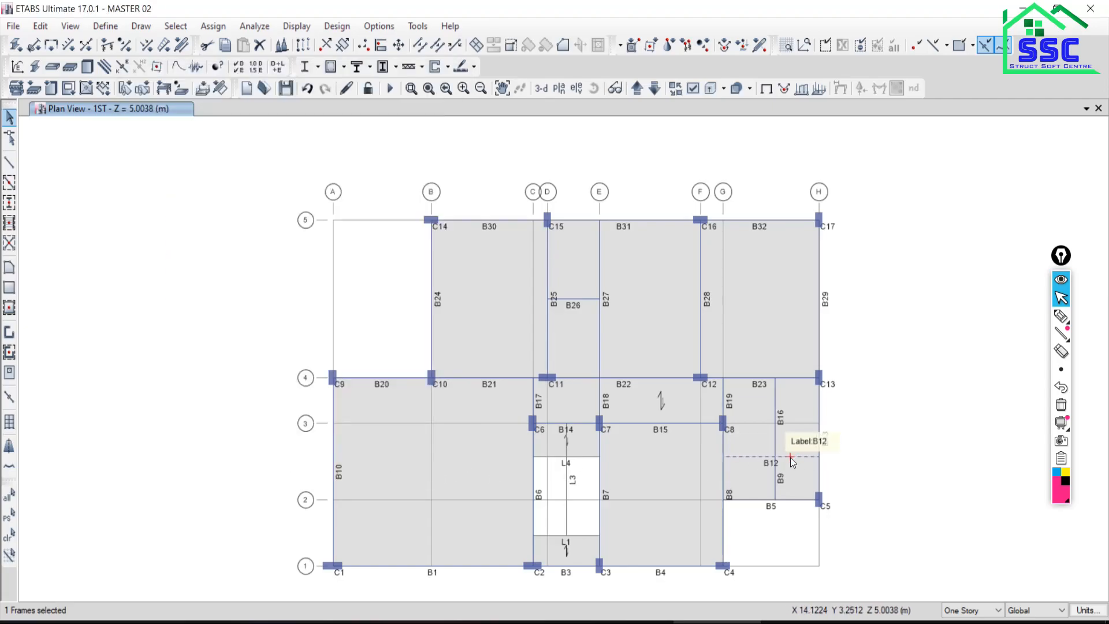
left_click(576, 87)
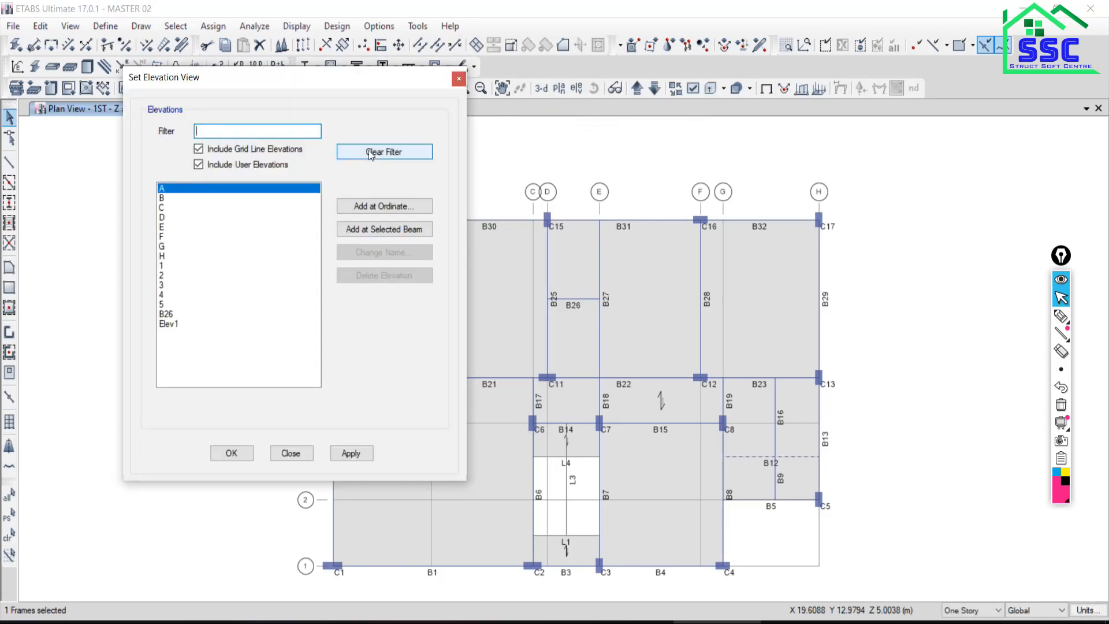
left_click(355, 229)
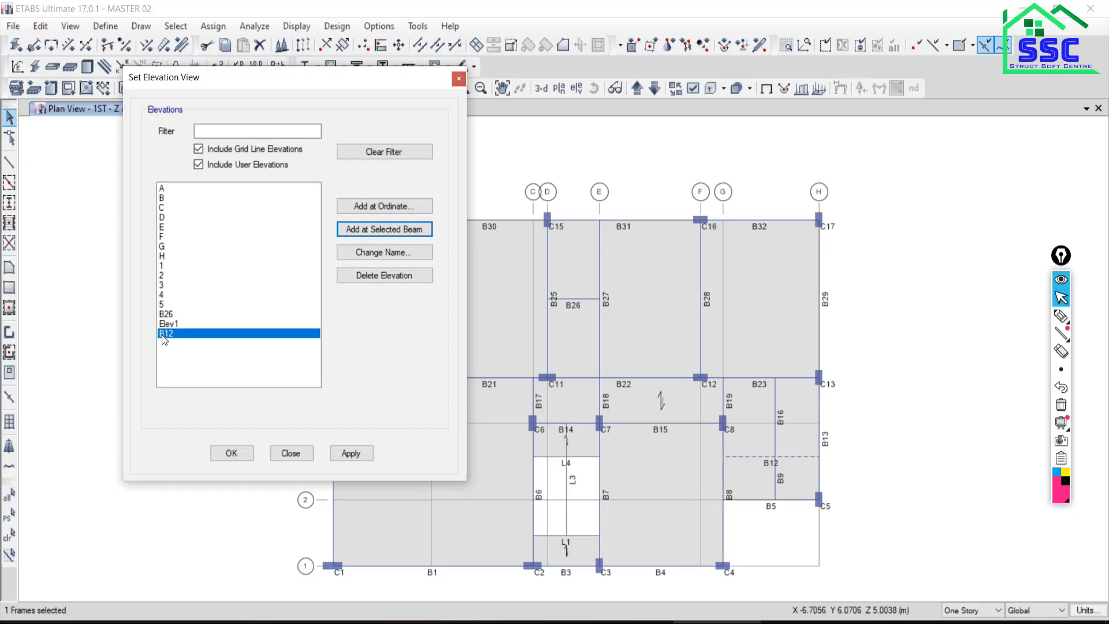
left_click(339, 453)
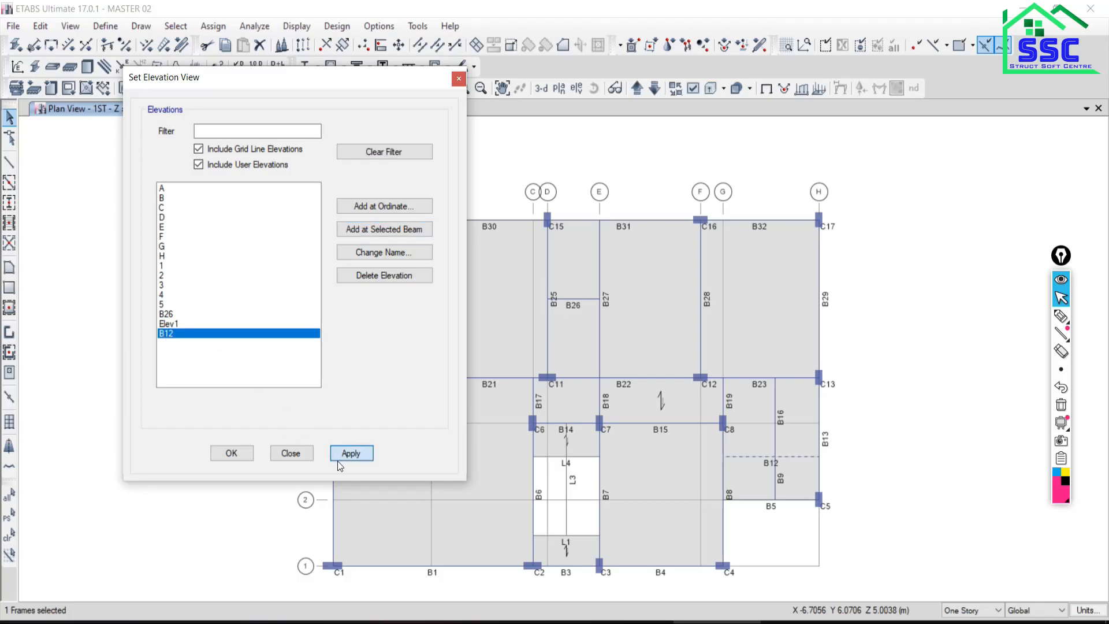
left_click(295, 453)
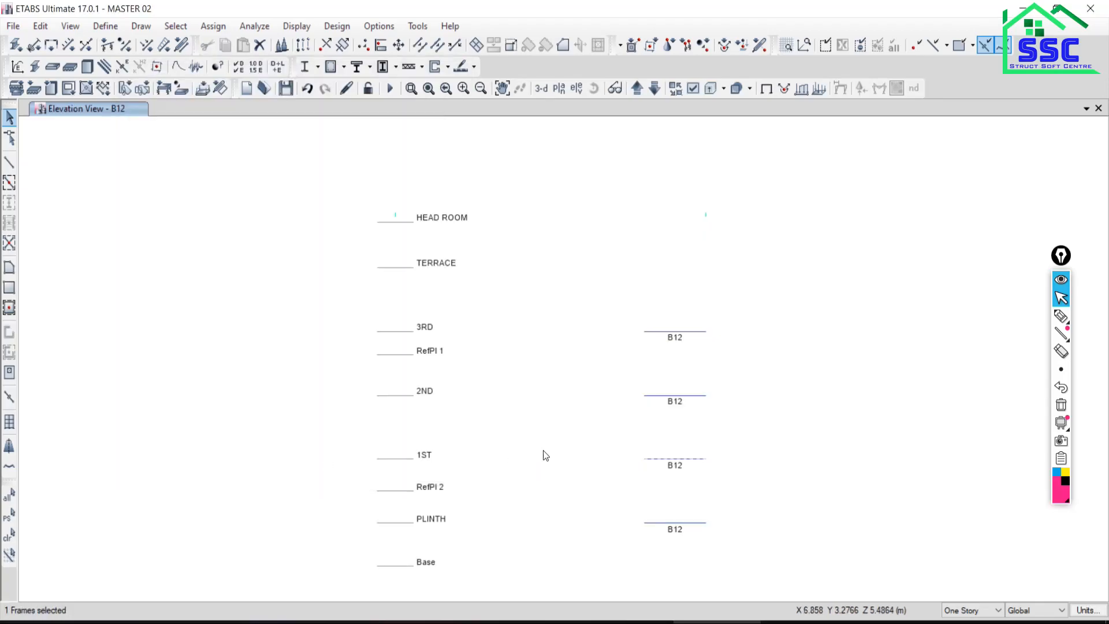
middle_click_drag(520, 359, 518, 353)
middle_click_drag(473, 316, 477, 424)
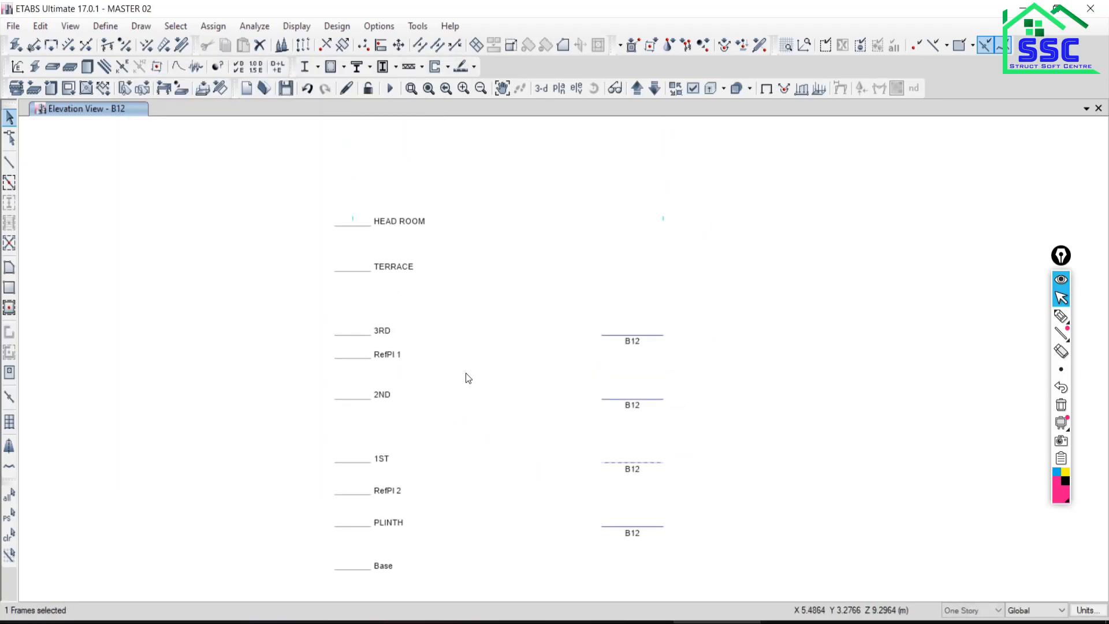
scroll(466, 372, "down", 3)
scroll(424, 393, "up", 3)
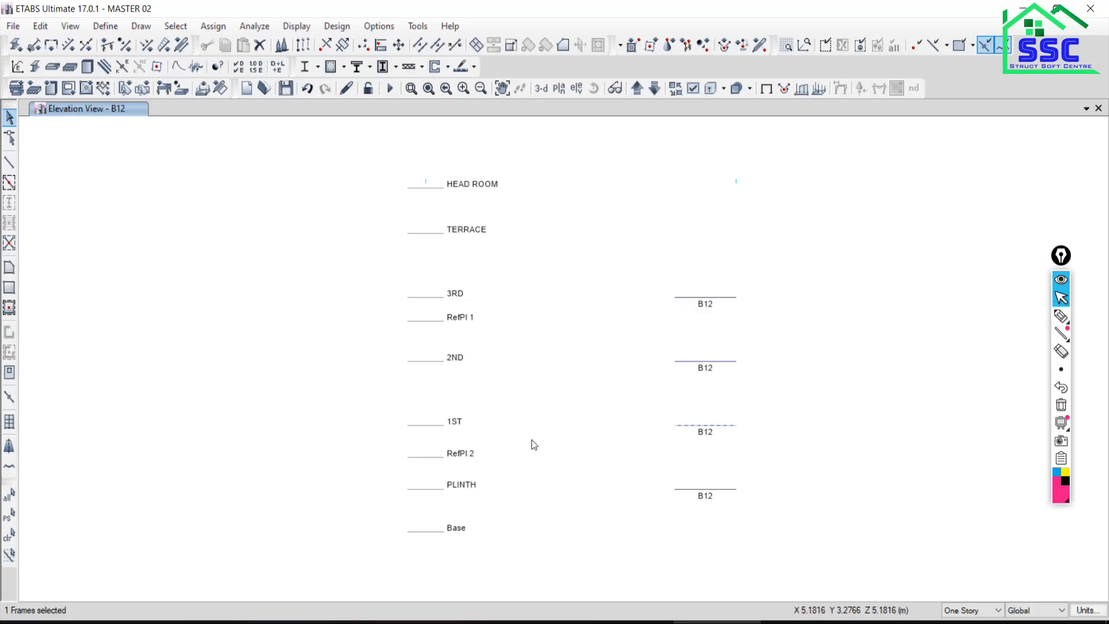
- Switch to the IMPORTANT COMMANDS document in Nitro Pro
left_click(368, 621)
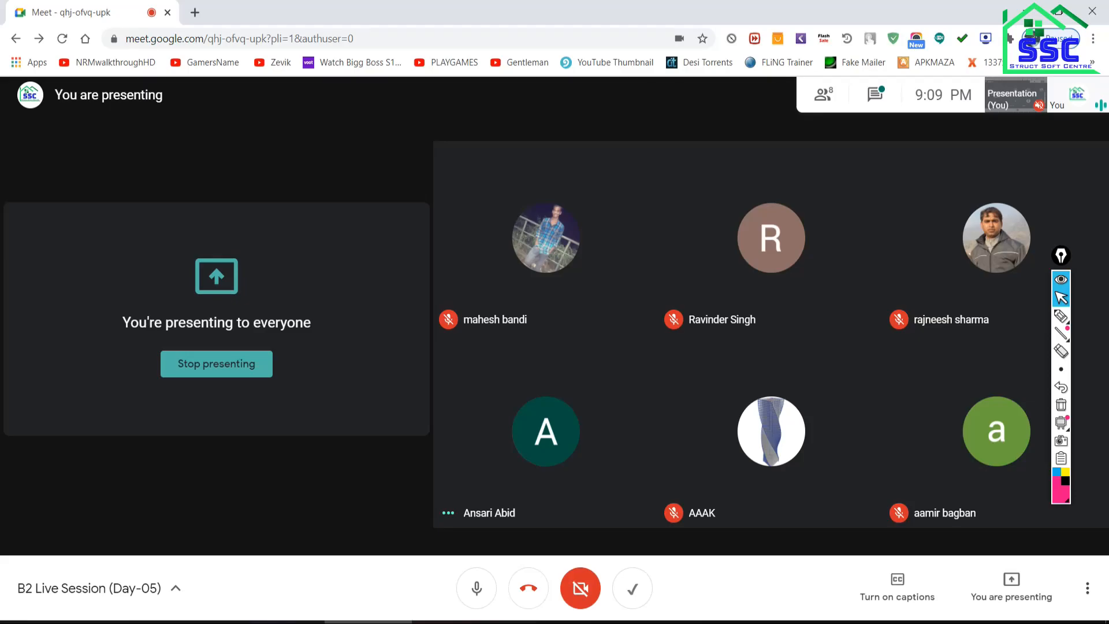
left_click(804, 621)
left_click(629, 621)
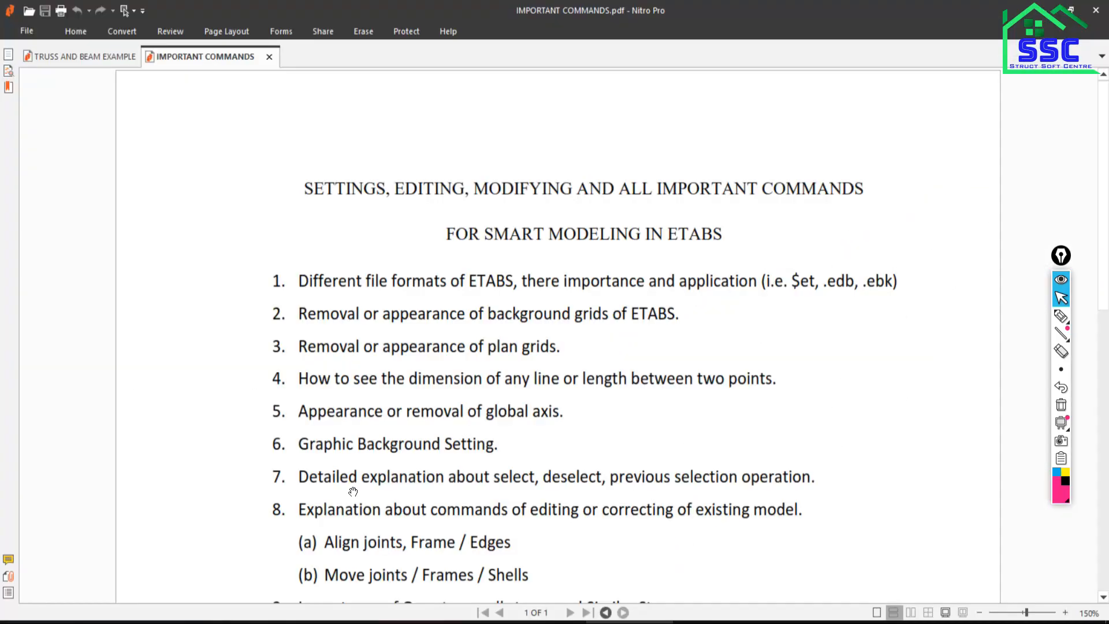